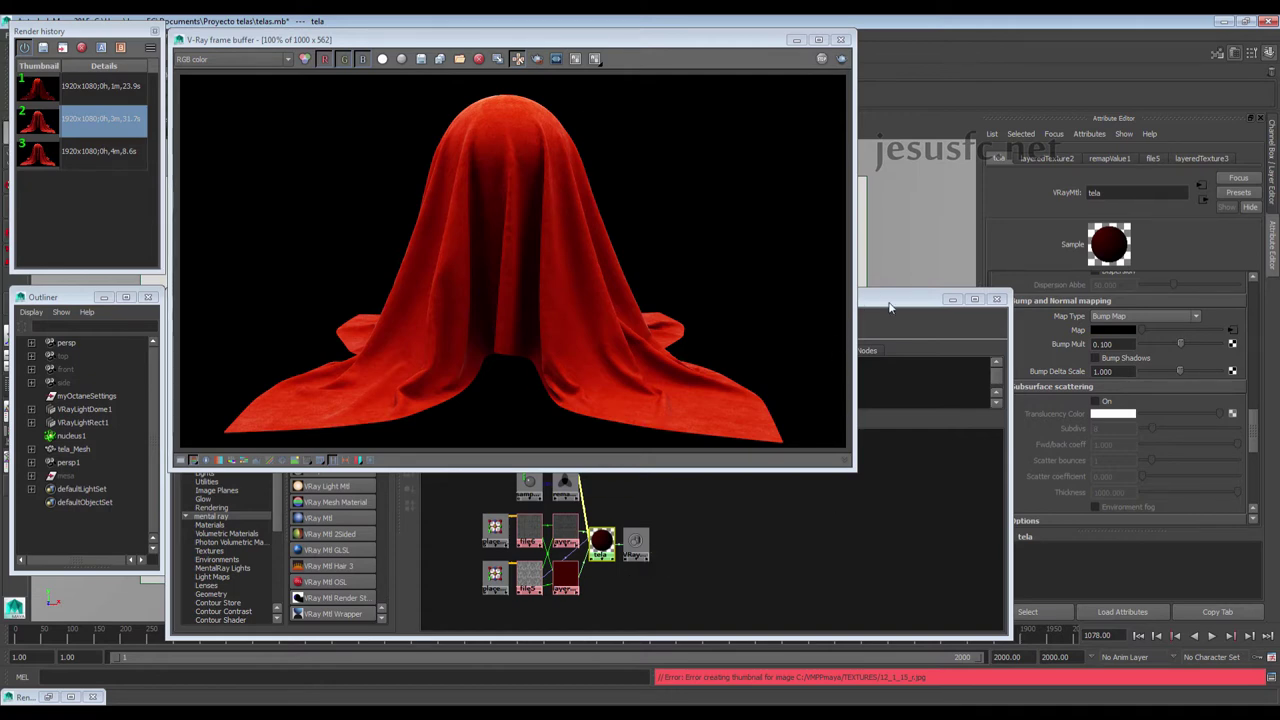
Bring the Hypershade in front of the render and frame the tela shader network
{"action": "mouse_move", "coordinate": [880, 297]}
{"action": "left_mouse_down"}
{"action": "mouse_move", "coordinate": [1045, 288]}
{"action": "mouse_move", "coordinate": [941, 284]}
{"action": "left_mouse_up"}
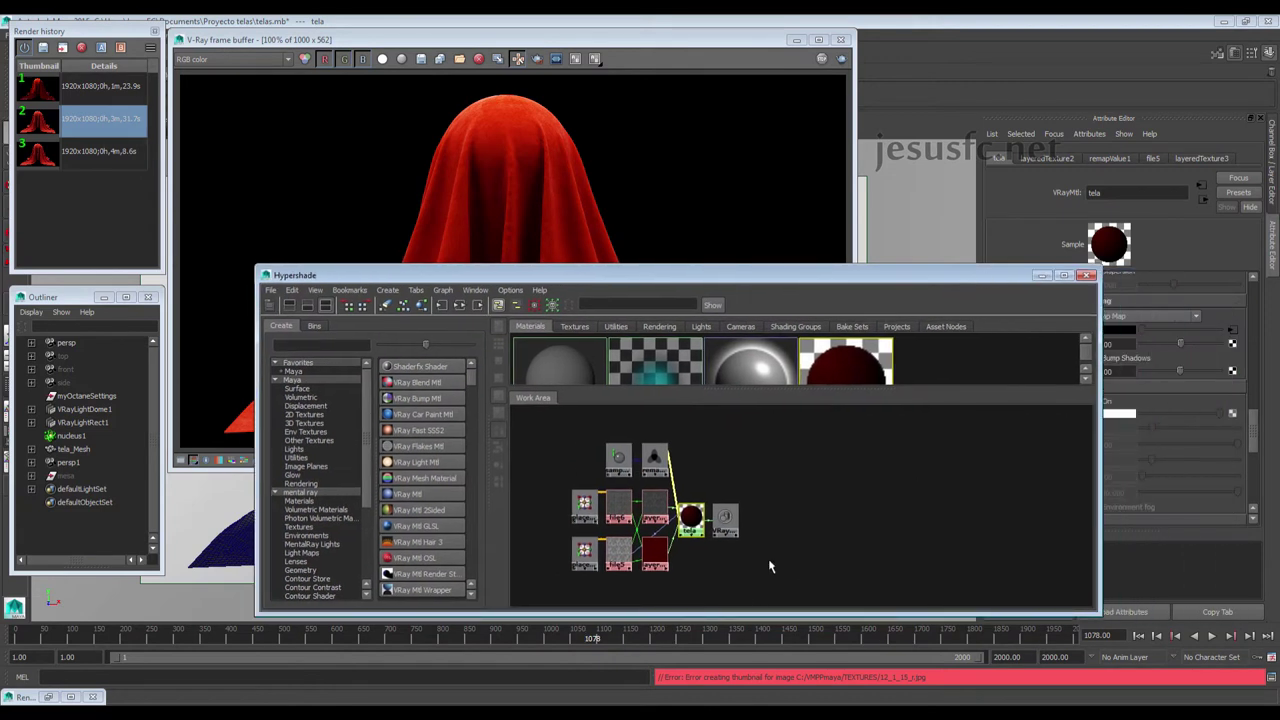
{"action": "scroll", "coordinate": [1009, 563], "scroll_direction": "up", "scroll_amount": 3}
{"action": "key", "text": "f"}
{"action": "mouse_move", "coordinate": [895, 451]}
{"action": "middle_mouse_down", "text": "alt"}
{"action": "mouse_move", "coordinate": [927, 504]}
{"action": "mouse_move", "coordinate": [926, 477]}
{"action": "middle_mouse_up", "text": "alt"}
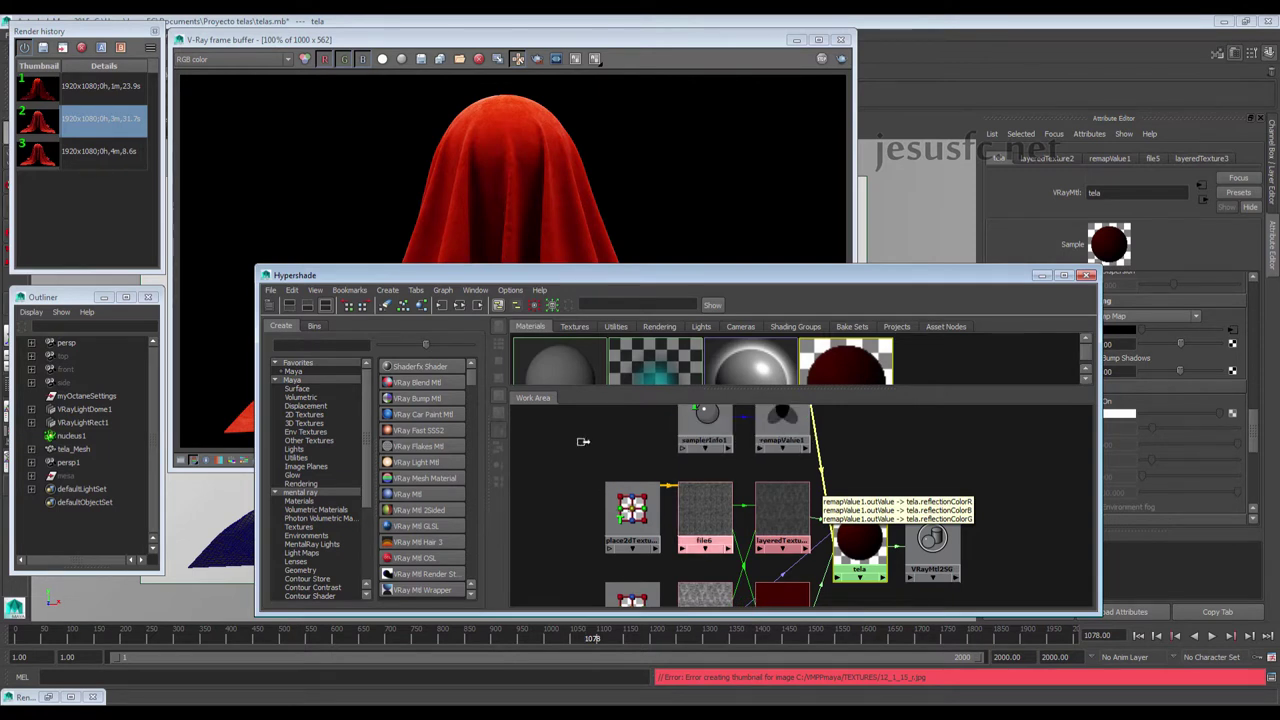
{"action": "middle_click_drag", "start_coordinate": [580, 440], "coordinate": [570, 400], "text": "alt"}
{"action": "middle_click_drag", "start_coordinate": [554, 443], "coordinate": [548, 419], "text": "alt"}
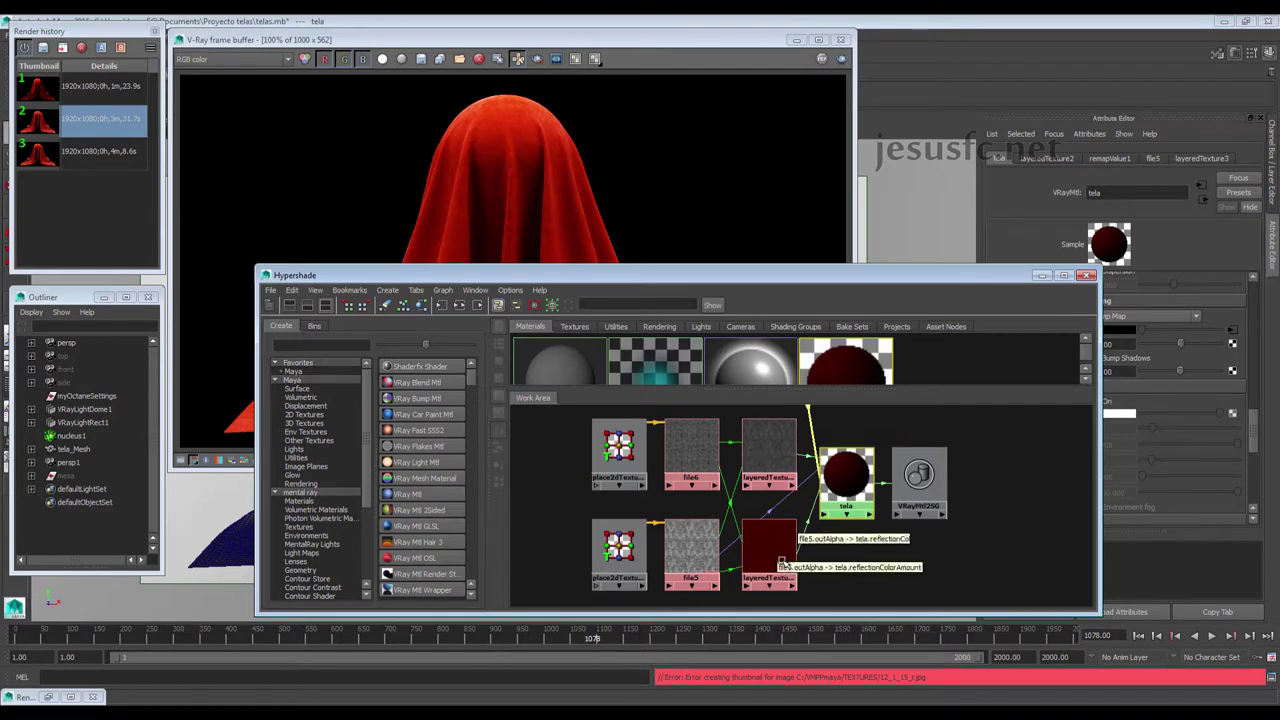
Inspect layeredTexture3, layeredTexture2 and the tela material, scrolling to its Reflection settings
{"action": "left_click", "coordinate": [778, 460]}
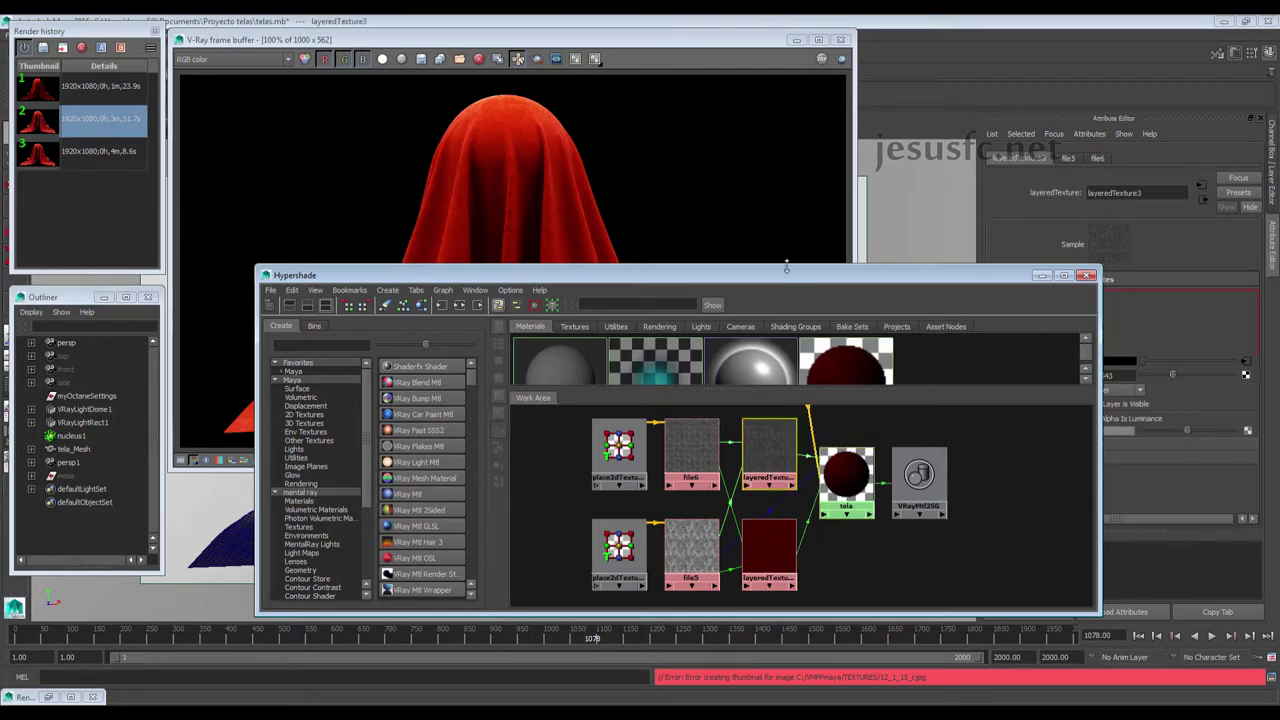
{"action": "left_click_drag", "start_coordinate": [620, 277], "coordinate": [381, 229]}
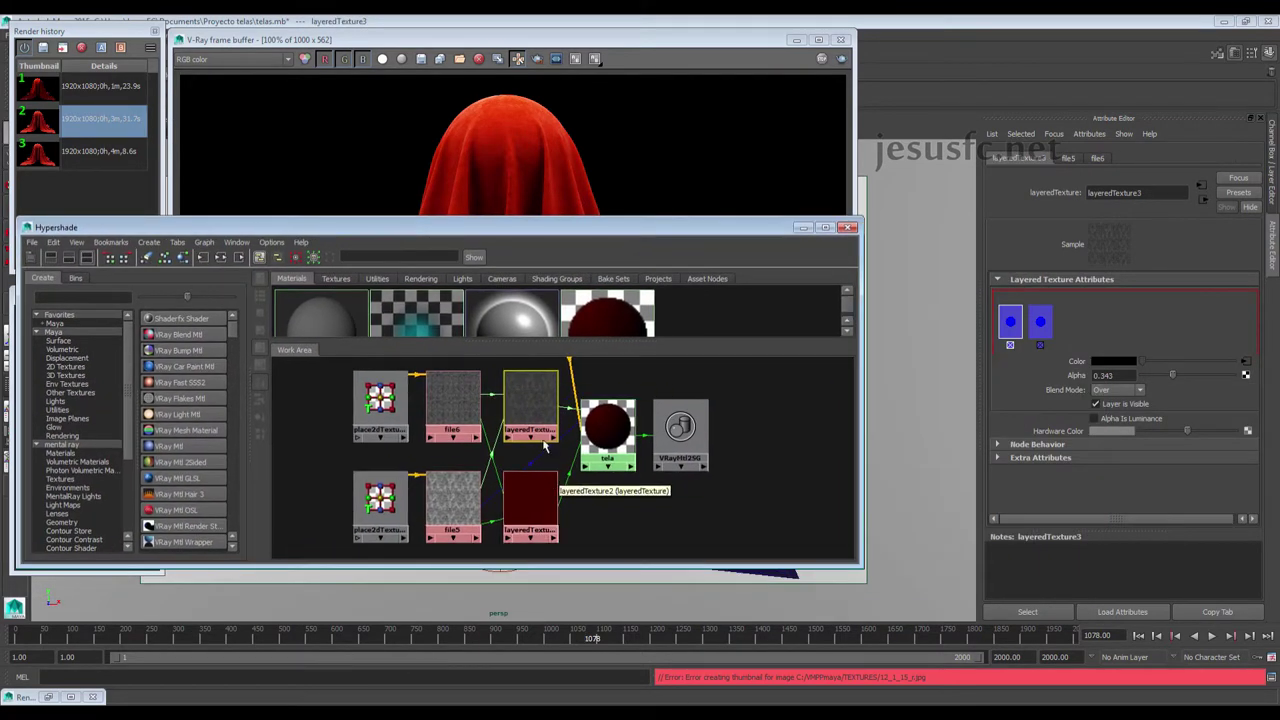
{"action": "left_click", "coordinate": [557, 495]}
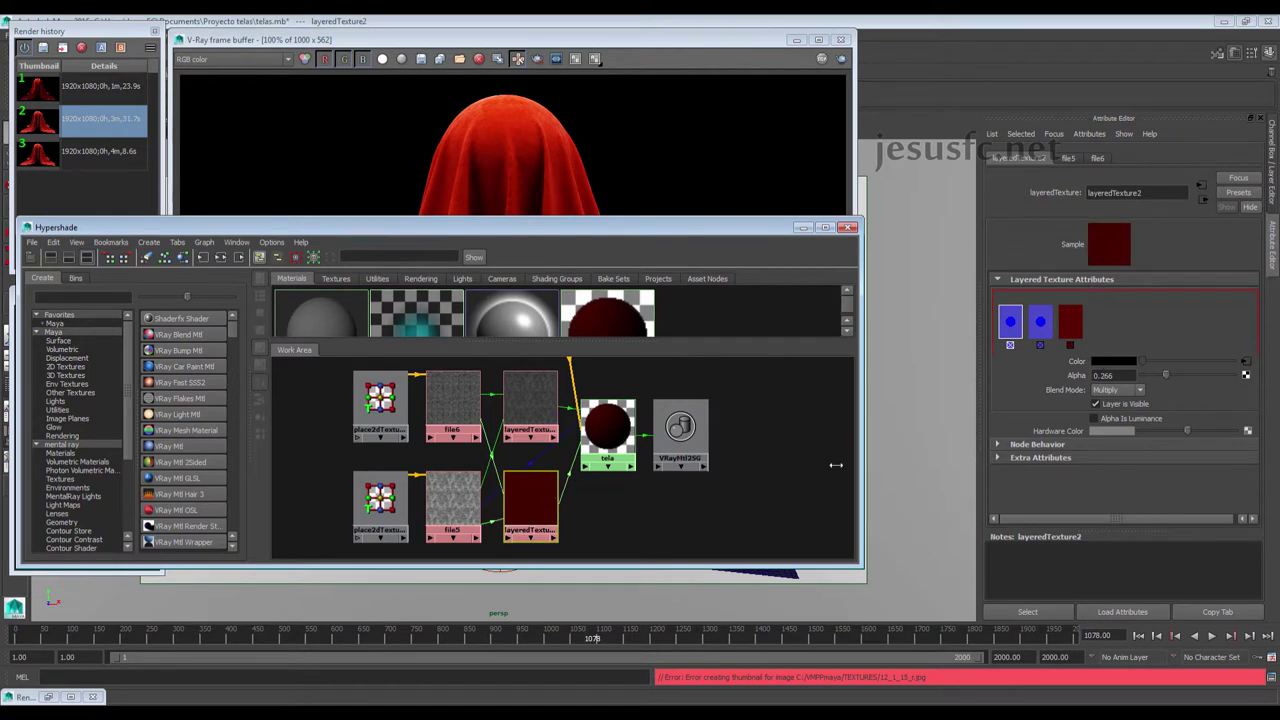
{"action": "left_click", "coordinate": [590, 425]}
{"action": "scroll", "coordinate": [1040, 390], "scroll_direction": "up", "scroll_amount": 3}
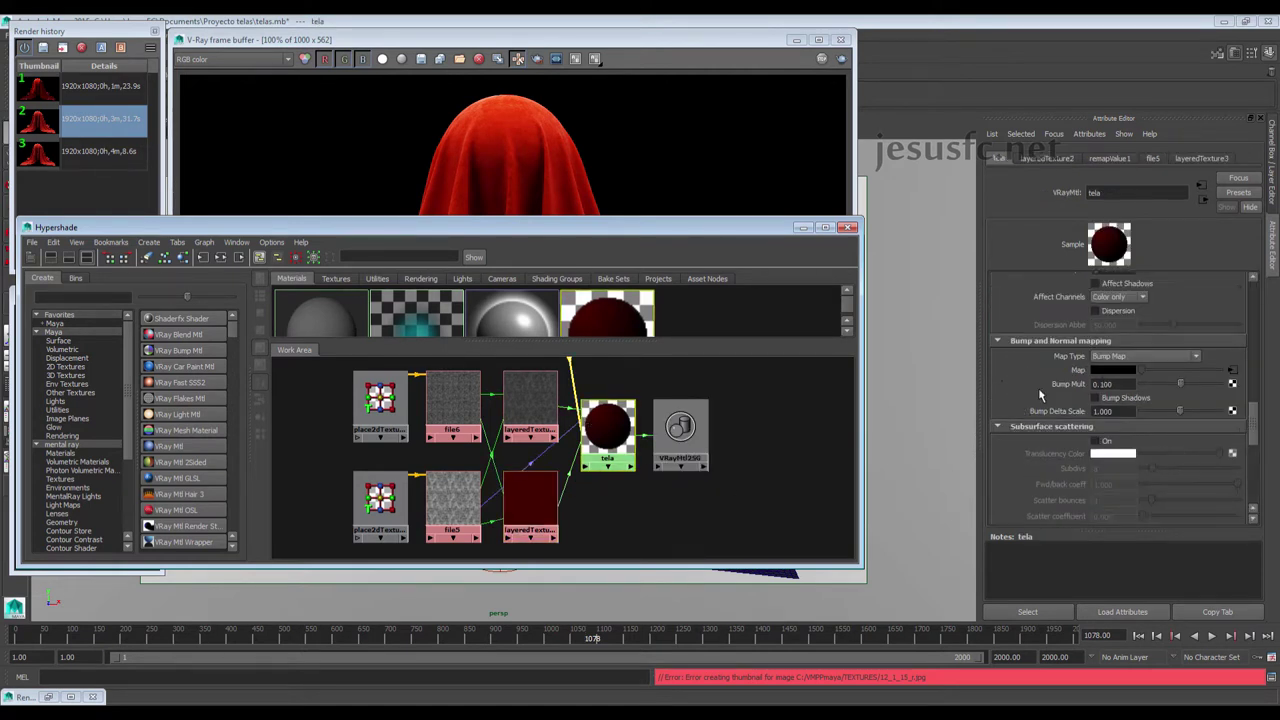
{"action": "scroll", "coordinate": [1040, 395], "scroll_direction": "up", "scroll_amount": 3}
{"action": "scroll", "coordinate": [1043, 398], "scroll_direction": "up", "scroll_amount": 3}
{"action": "scroll", "coordinate": [1043, 398], "scroll_direction": "up", "scroll_amount": 3}
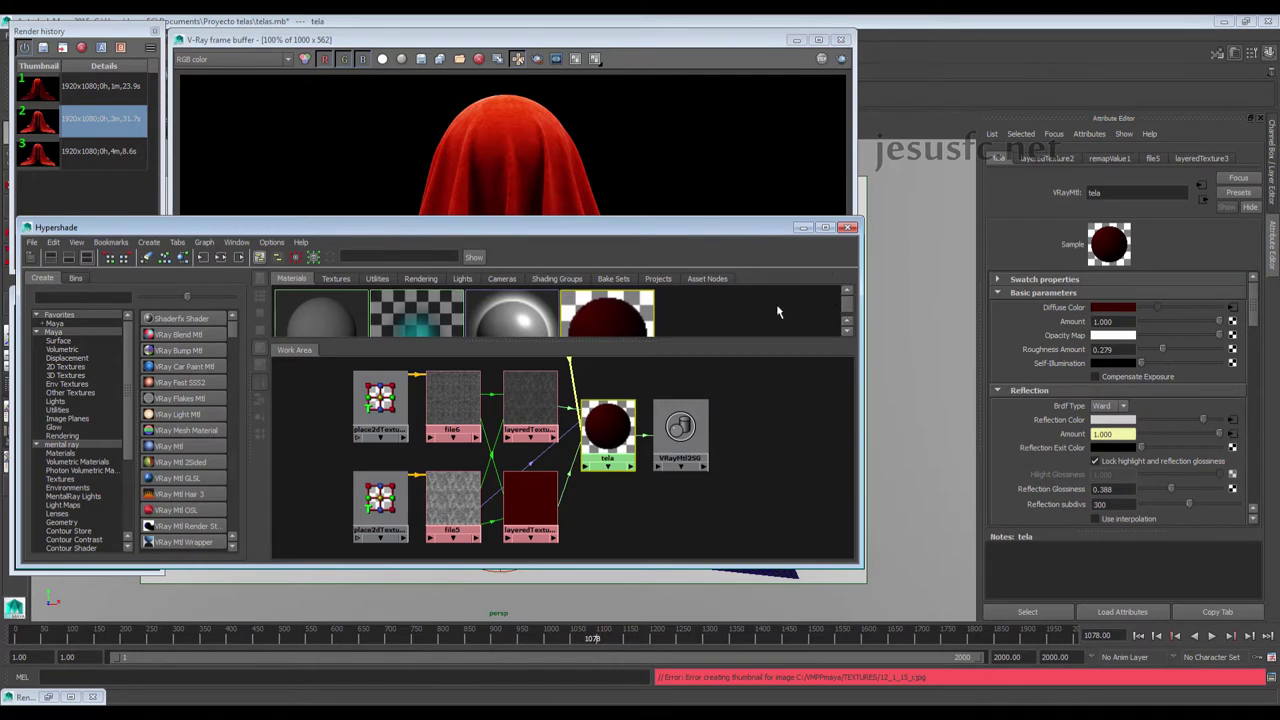
Minimize the Hypershade and zoom around the cloth render in the V-Ray frame buffer
{"action": "left_click", "coordinate": [802, 227]}
{"action": "scroll", "coordinate": [337, 345], "scroll_direction": "up", "scroll_amount": 1}
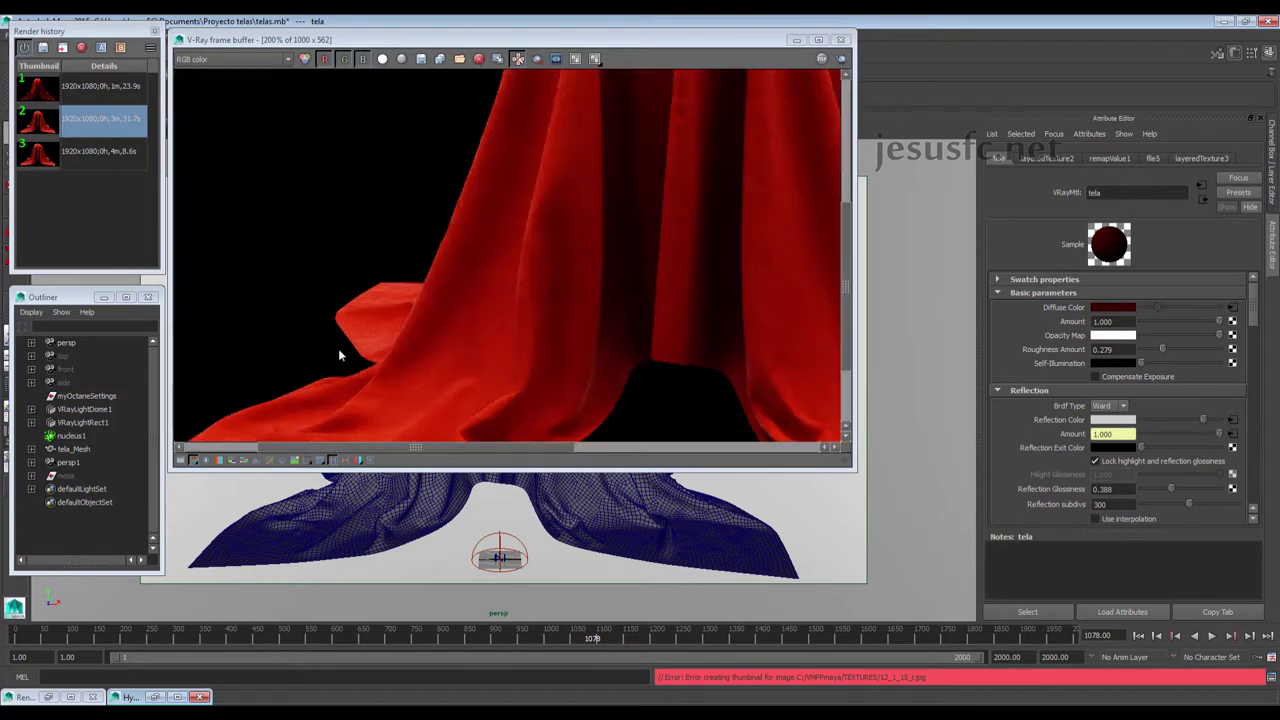
{"action": "mouse_move", "coordinate": [338, 348]}
{"action": "middle_mouse_down"}
{"action": "mouse_move", "coordinate": [542, 218]}
{"action": "mouse_move", "coordinate": [466, 341]}
{"action": "mouse_move", "coordinate": [447, 305]}
{"action": "middle_mouse_up"}
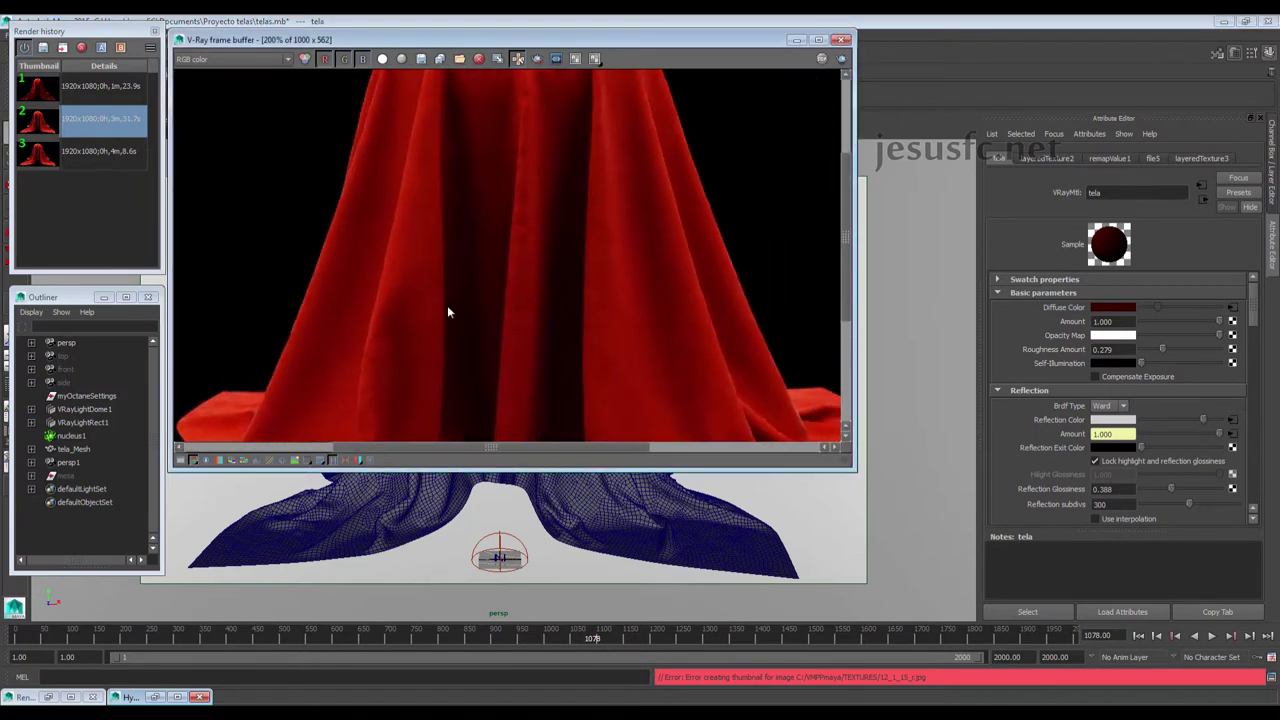
{"action": "scroll", "coordinate": [447, 305], "scroll_direction": "down", "scroll_amount": 1}
Load history entry 3's 1920x1080 render and inspect it maximized, then restore the window
{"action": "double_click", "coordinate": [80, 125]}
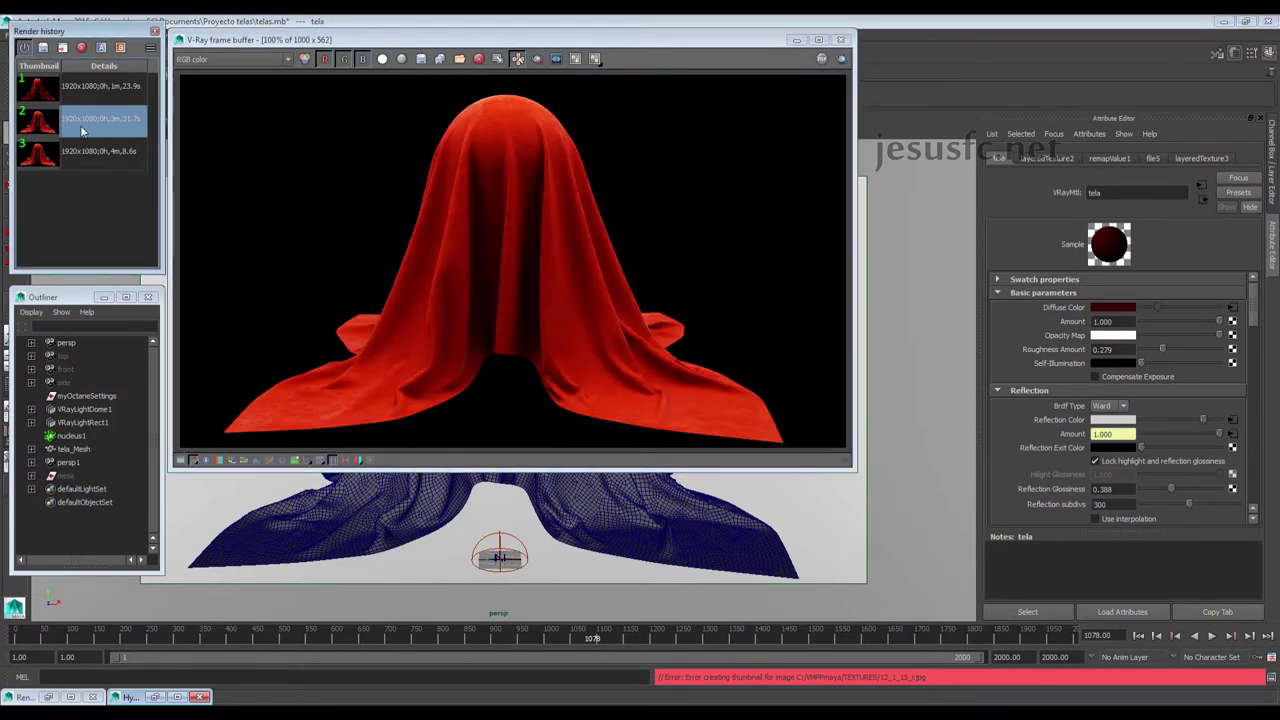
{"action": "double_click", "coordinate": [430, 40]}
{"action": "scroll", "coordinate": [475, 413], "scroll_direction": "up", "scroll_amount": 2}
{"action": "scroll", "coordinate": [477, 422], "scroll_direction": "up", "scroll_amount": 1}
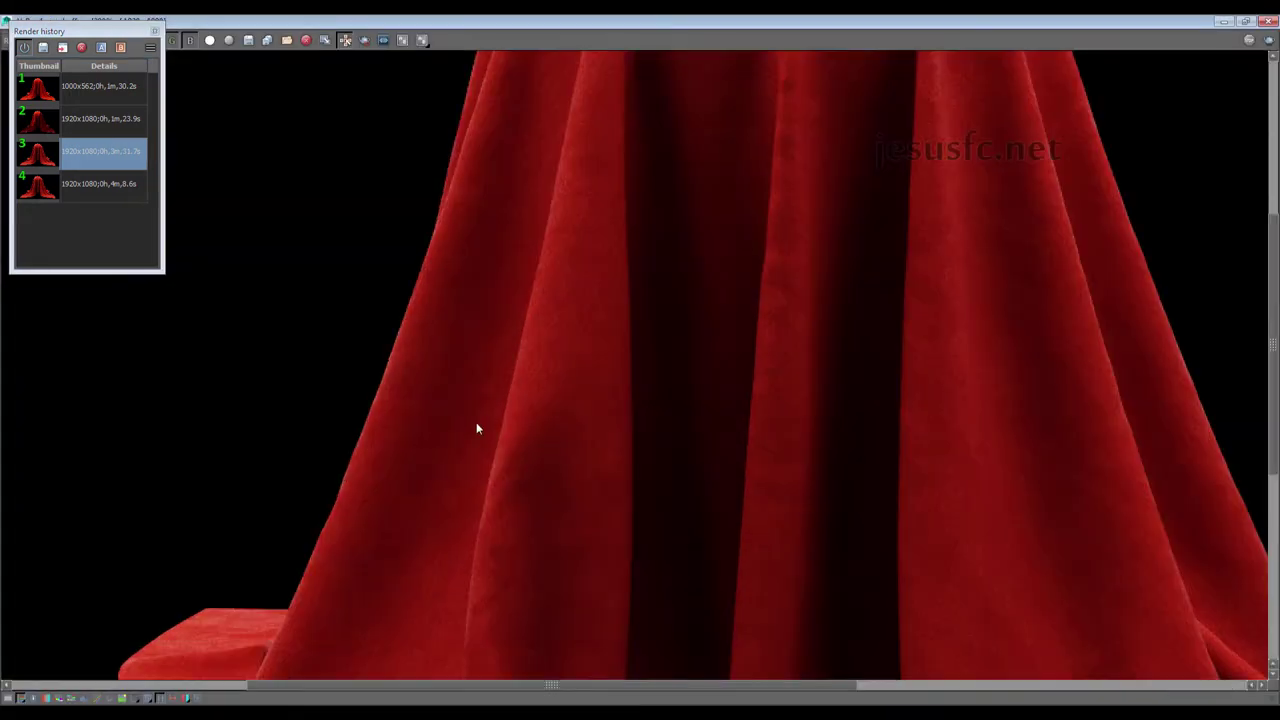
{"action": "middle_click_drag", "start_coordinate": [477, 423], "coordinate": [649, 171]}
{"action": "scroll", "coordinate": [655, 184], "scroll_direction": "down", "scroll_amount": 1}
{"action": "scroll", "coordinate": [686, 209], "scroll_direction": "down", "scroll_amount": 1}
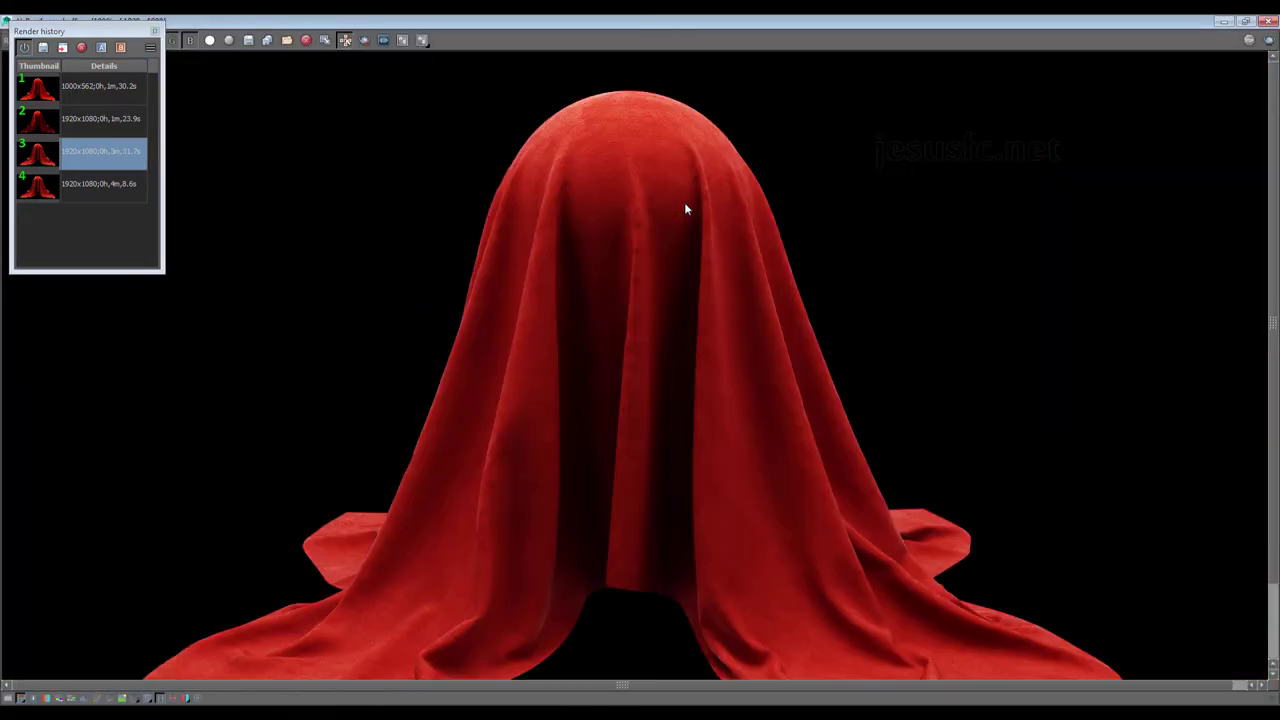
{"action": "scroll", "coordinate": [616, 100], "scroll_direction": "up", "scroll_amount": 2}
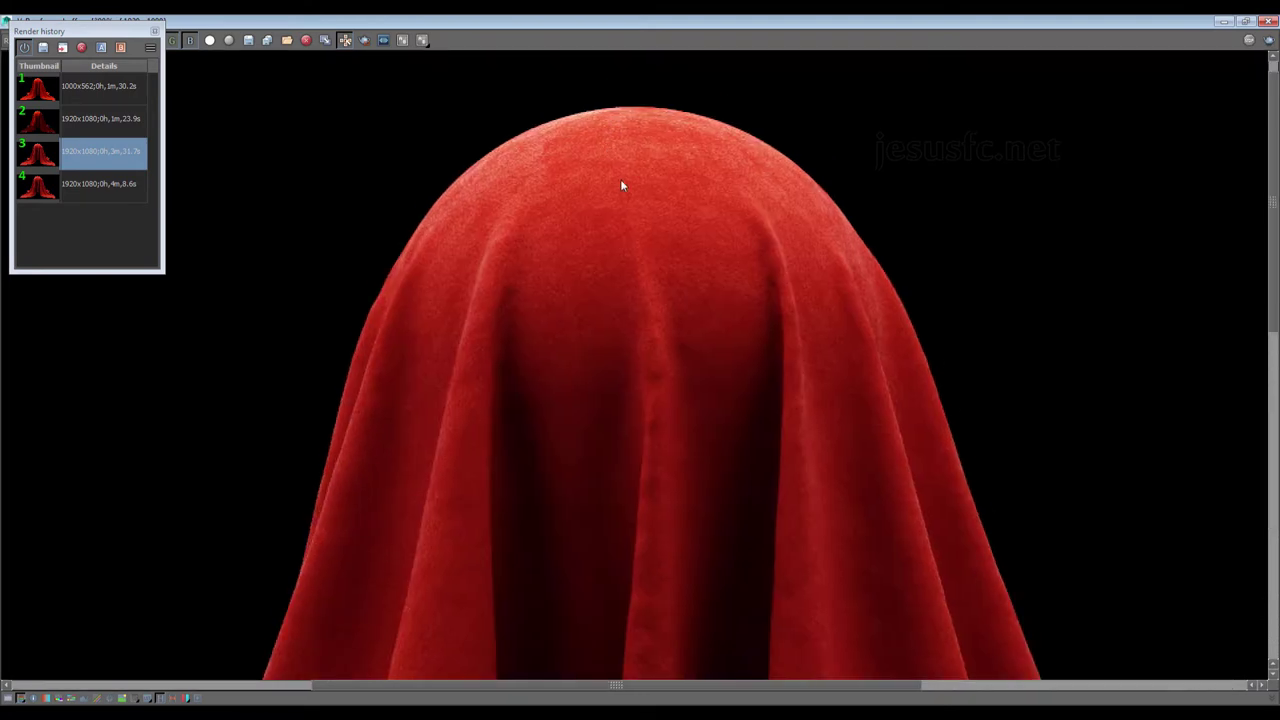
{"action": "scroll", "coordinate": [620, 185], "scroll_direction": "down", "scroll_amount": 1}
{"action": "middle_click_drag", "start_coordinate": [783, 393], "coordinate": [738, 281]}
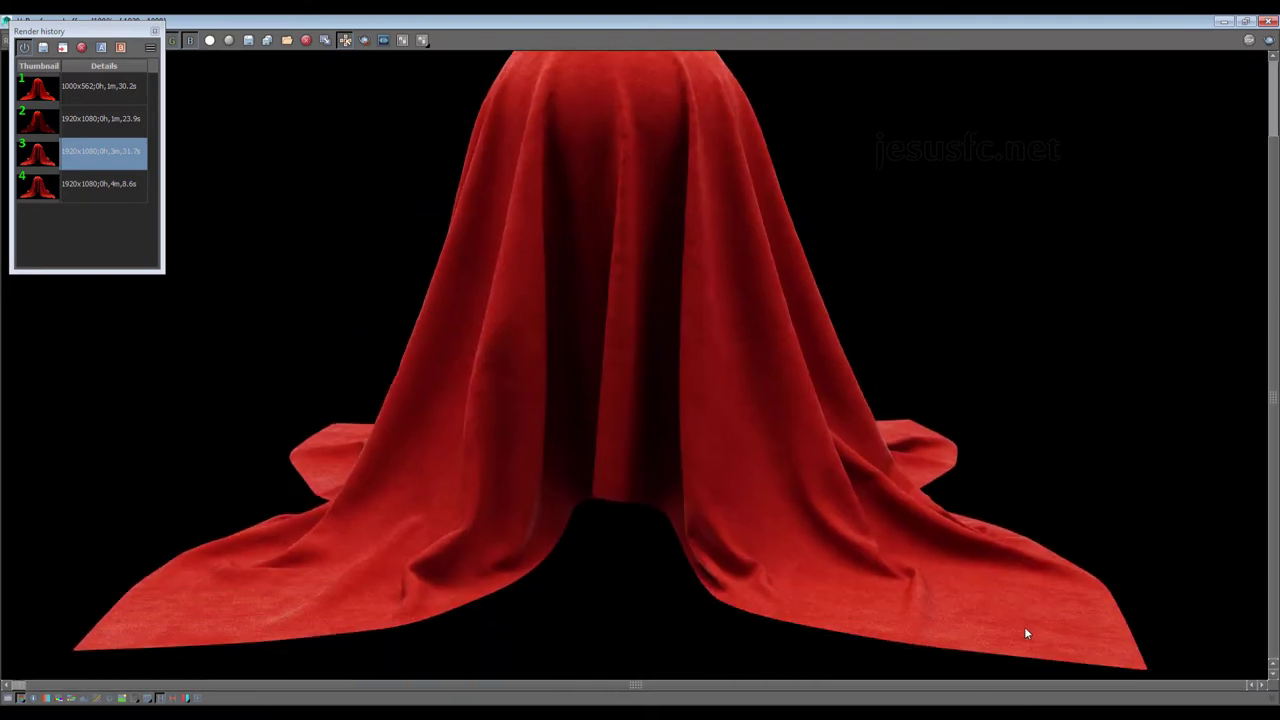
{"action": "scroll", "coordinate": [695, 351], "scroll_direction": "down", "scroll_amount": 2}
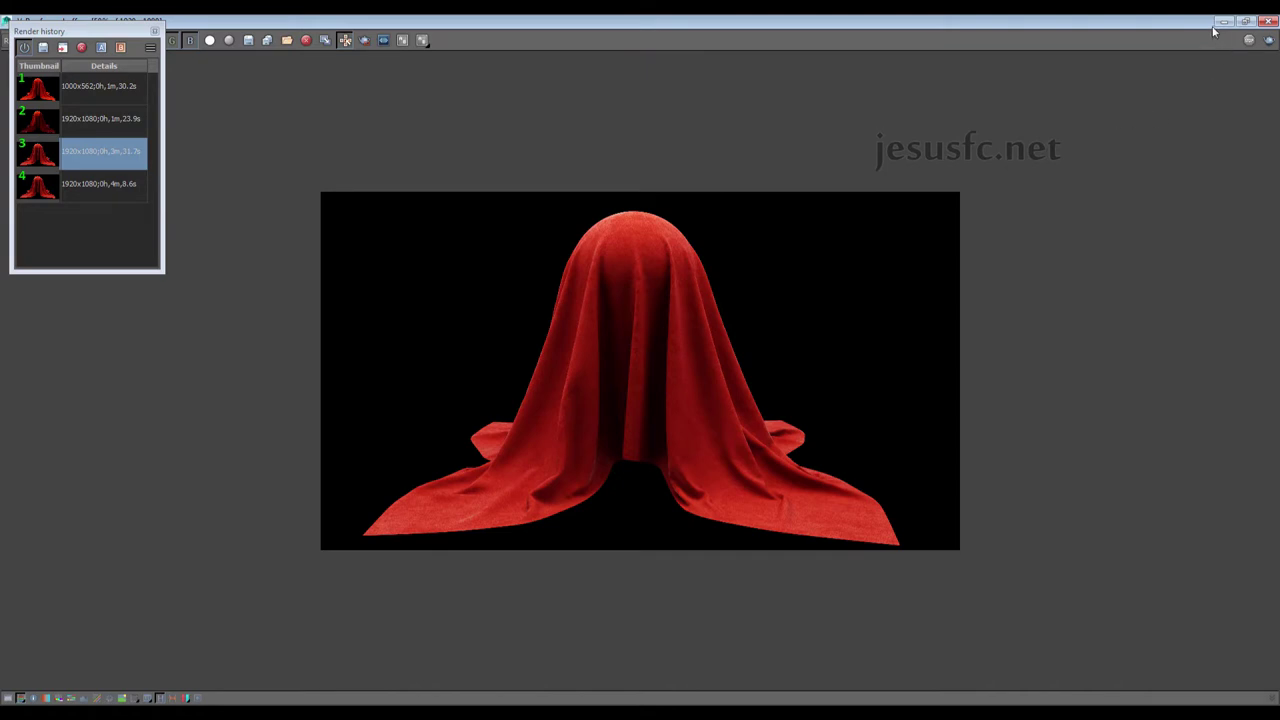
{"action": "double_click", "coordinate": [1168, 21]}
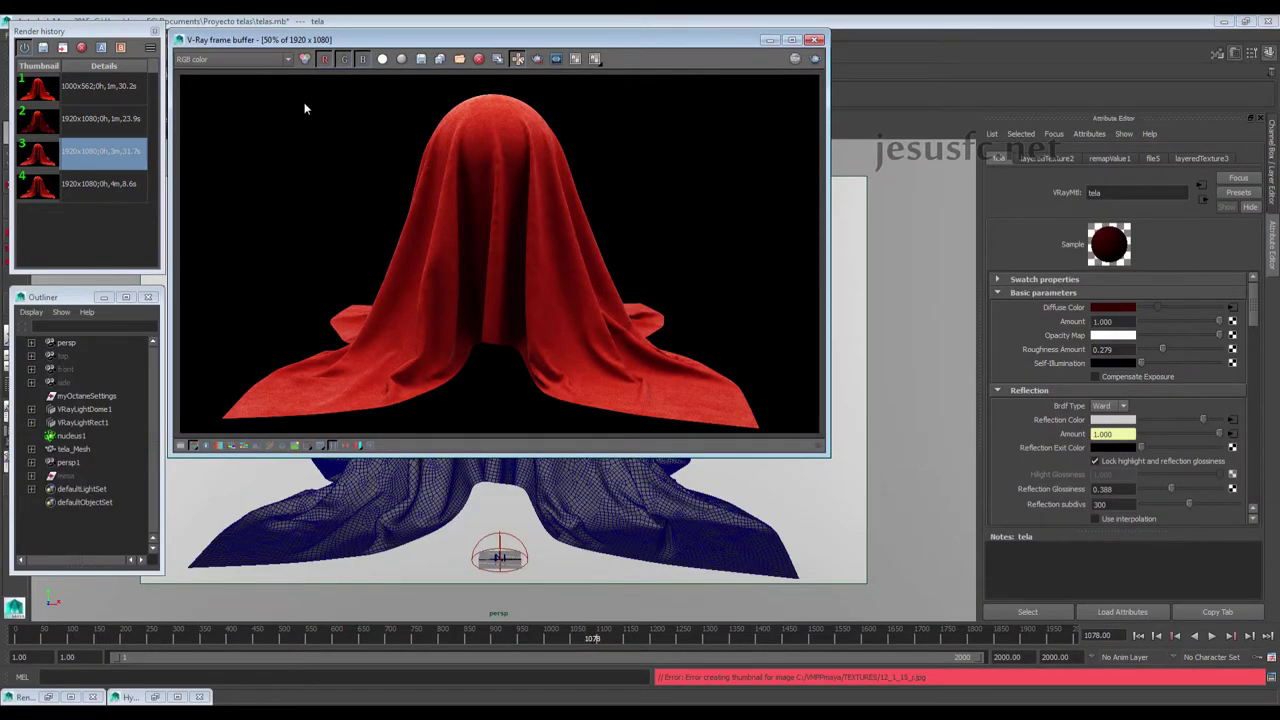
Restore the Hypershade from the taskbar and move it lower right to reveal the Outliner
{"action": "left_click", "coordinate": [127, 697]}
{"action": "left_click", "coordinate": [130, 598]}
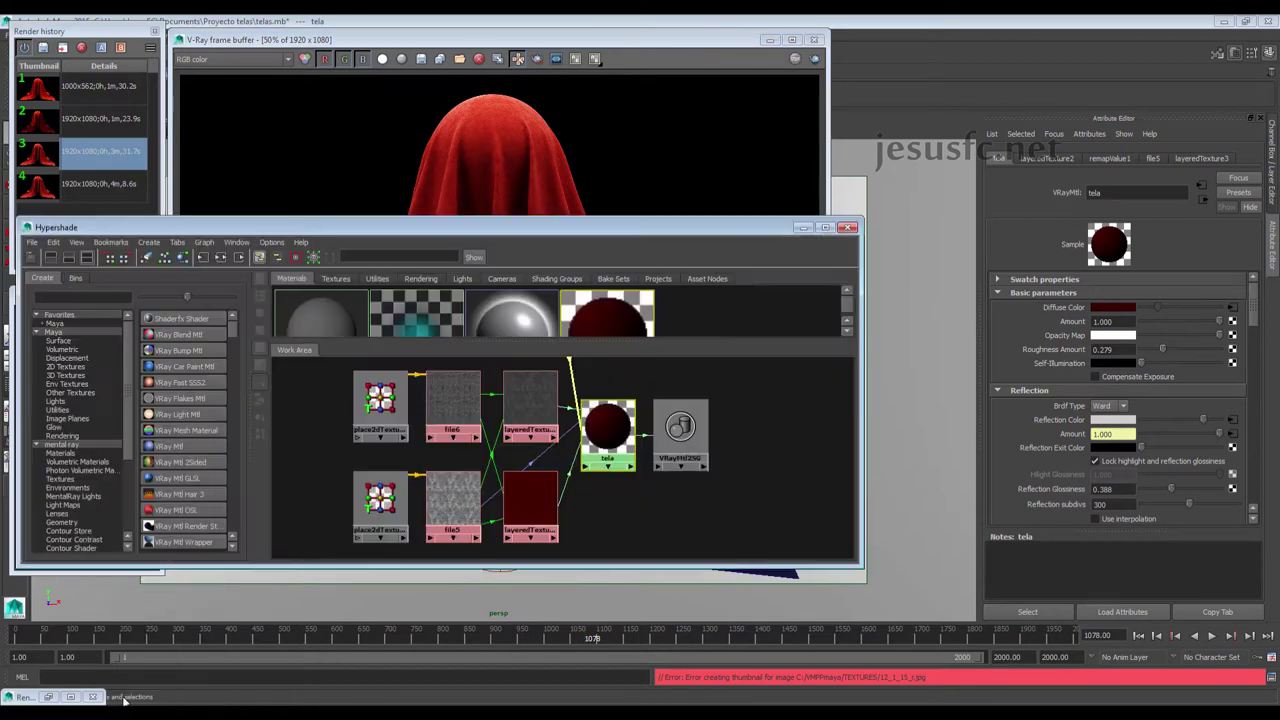
{"action": "left_click_drag", "start_coordinate": [258, 220], "coordinate": [462, 380]}
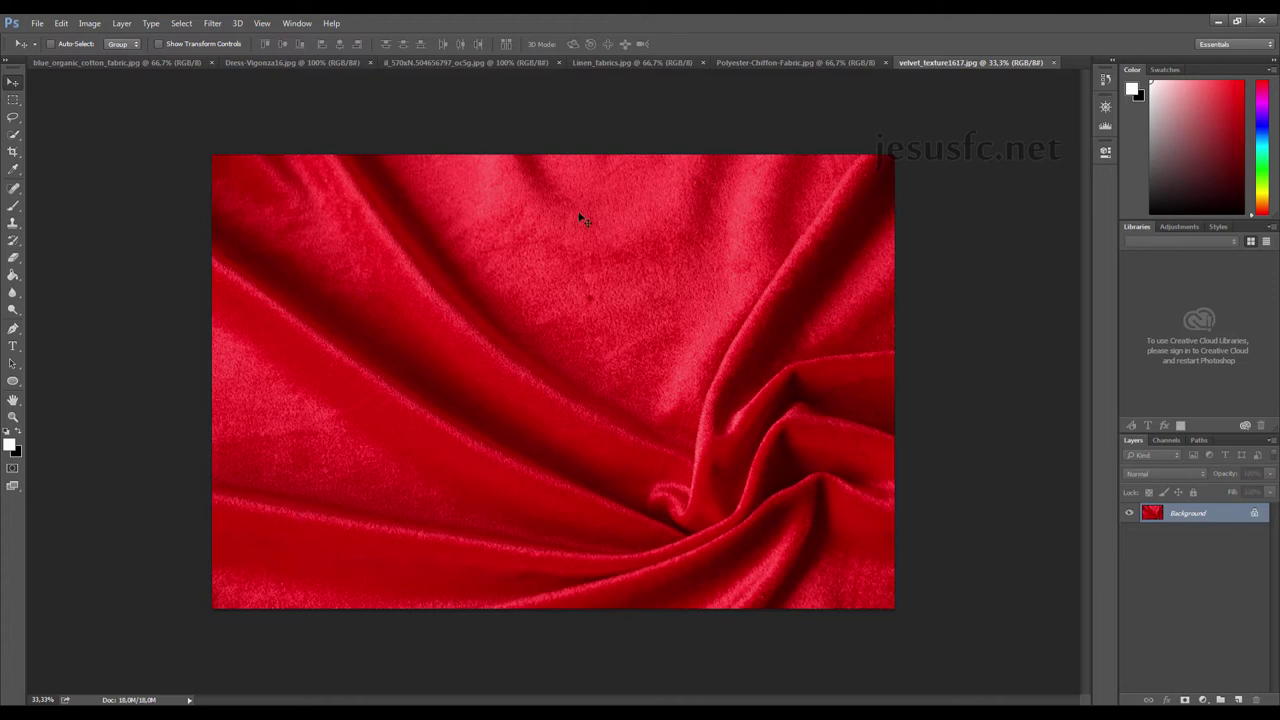
Page through Polyester-Chiffon-Fabric, Linen_fabrics and Dress-Vigonza16, ending on il_570xN
{"action": "left_click", "coordinate": [749, 63]}
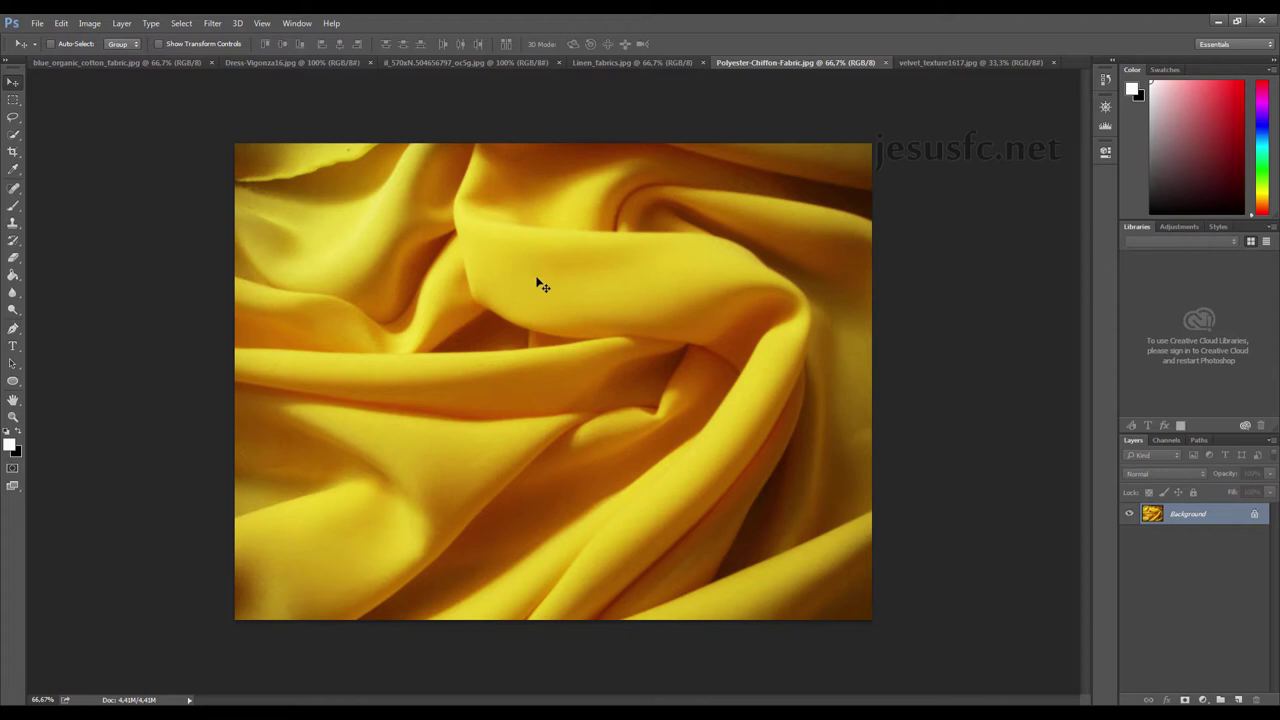
{"action": "left_click", "coordinate": [594, 63]}
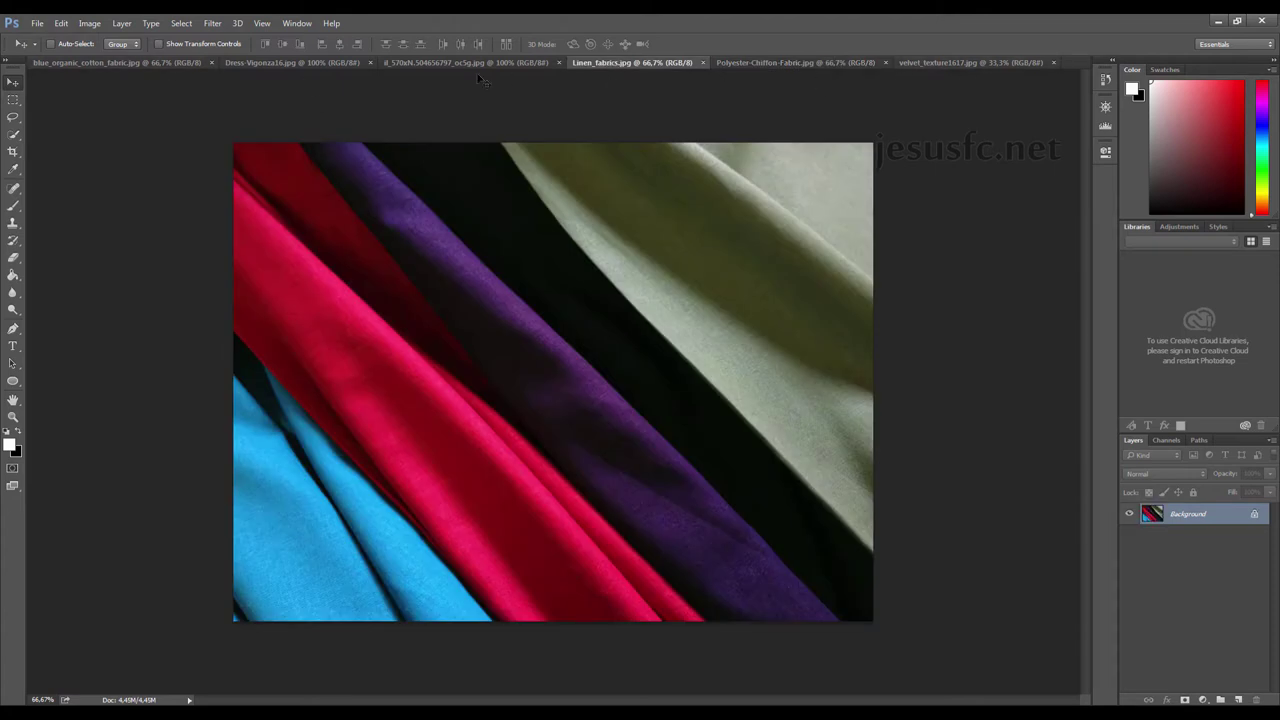
{"action": "left_click", "coordinate": [307, 62]}
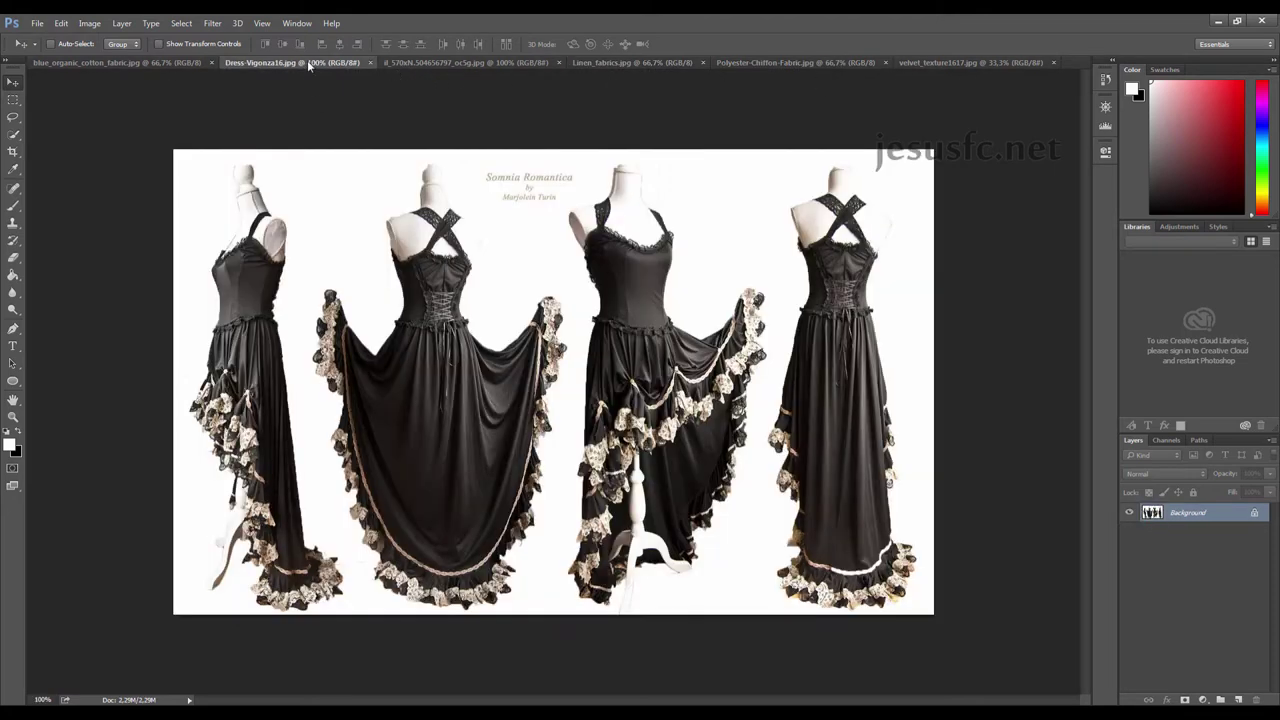
{"action": "left_click", "coordinate": [444, 63]}
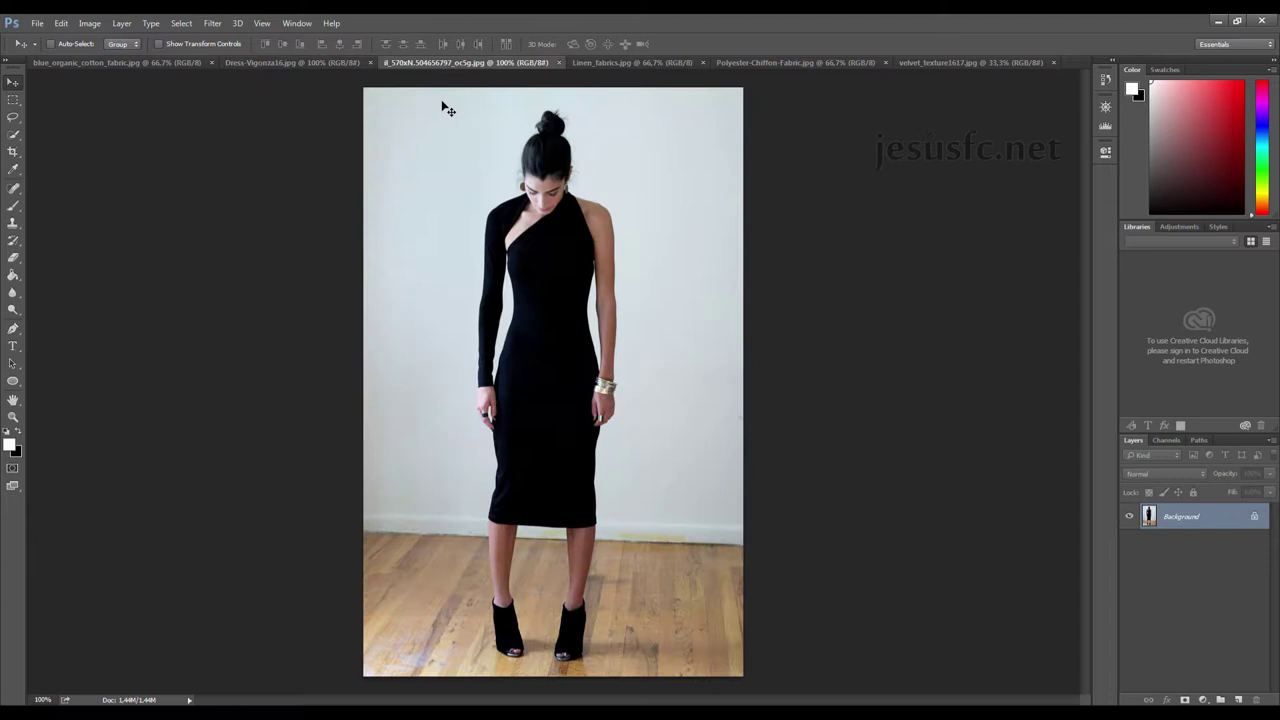
Zoom to 300% and paint dark navy and black swatches sampled from the dress
{"action": "key", "text": "z"}
{"action": "left_click", "coordinate": [546, 330]}
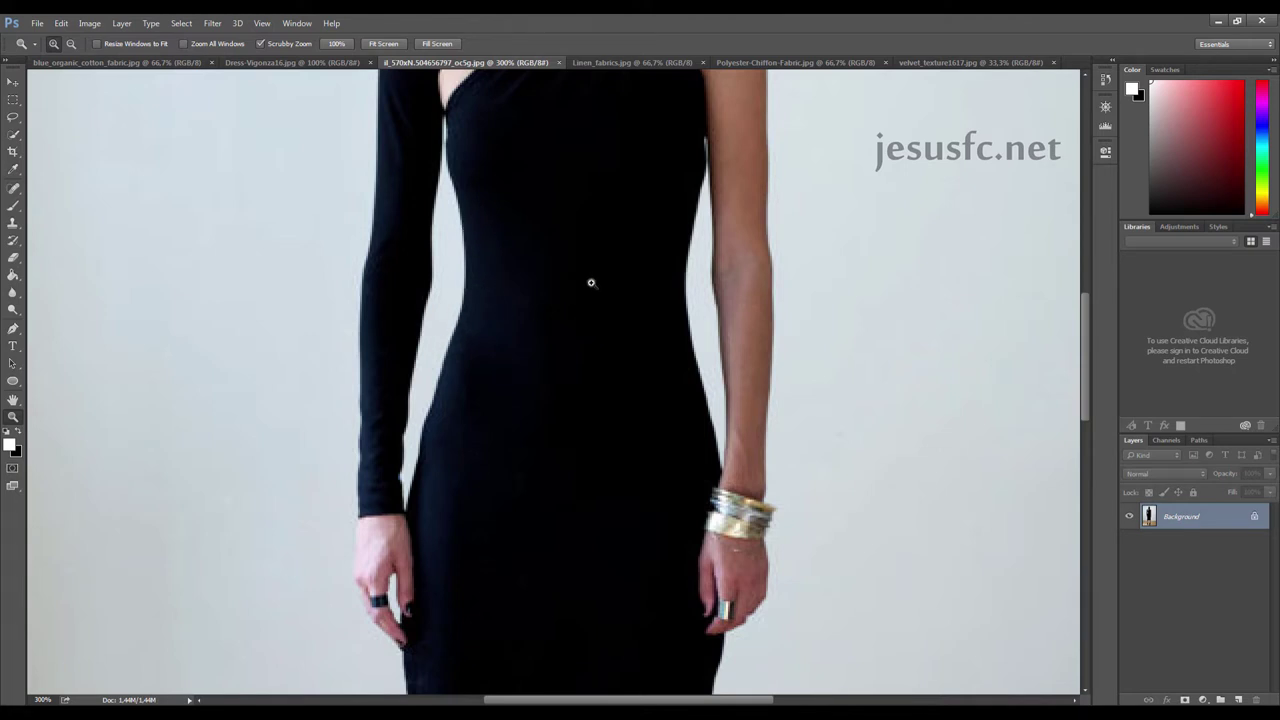
{"action": "key", "text": "g"}
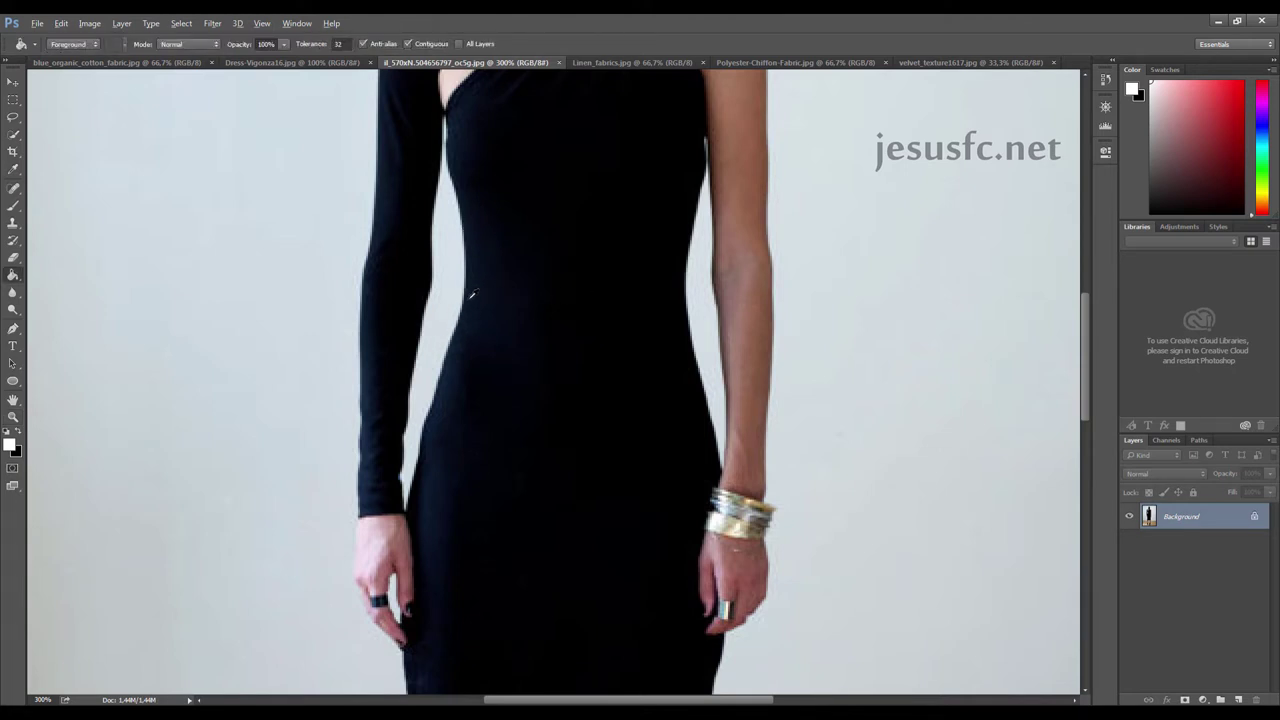
{"action": "left_click", "coordinate": [468, 298], "text": "alt"}
{"action": "key", "text": "b"}
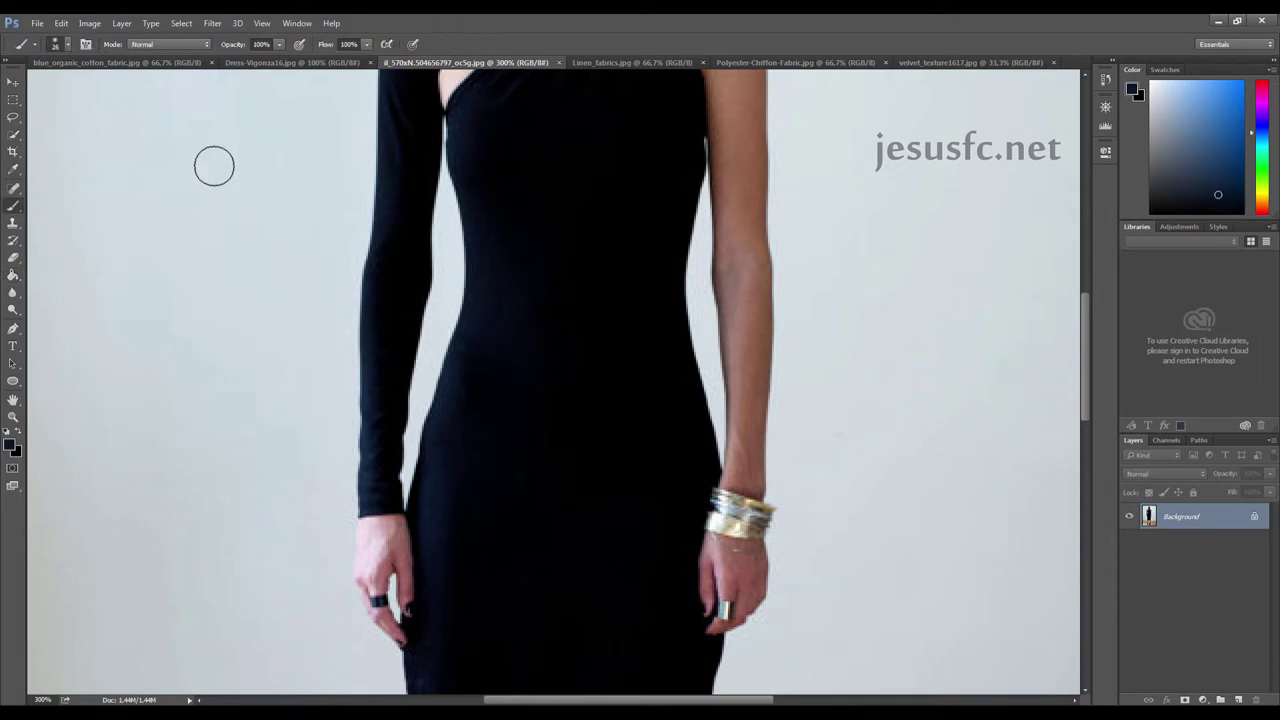
{"action": "right_click", "coordinate": [205, 174]}
{"action": "mouse_move", "coordinate": [186, 203]}
{"action": "left_mouse_down"}
{"action": "mouse_move", "coordinate": [217, 171]}
{"action": "mouse_move", "coordinate": [234, 183]}
{"action": "mouse_move", "coordinate": [222, 215]}
{"action": "left_mouse_up"}
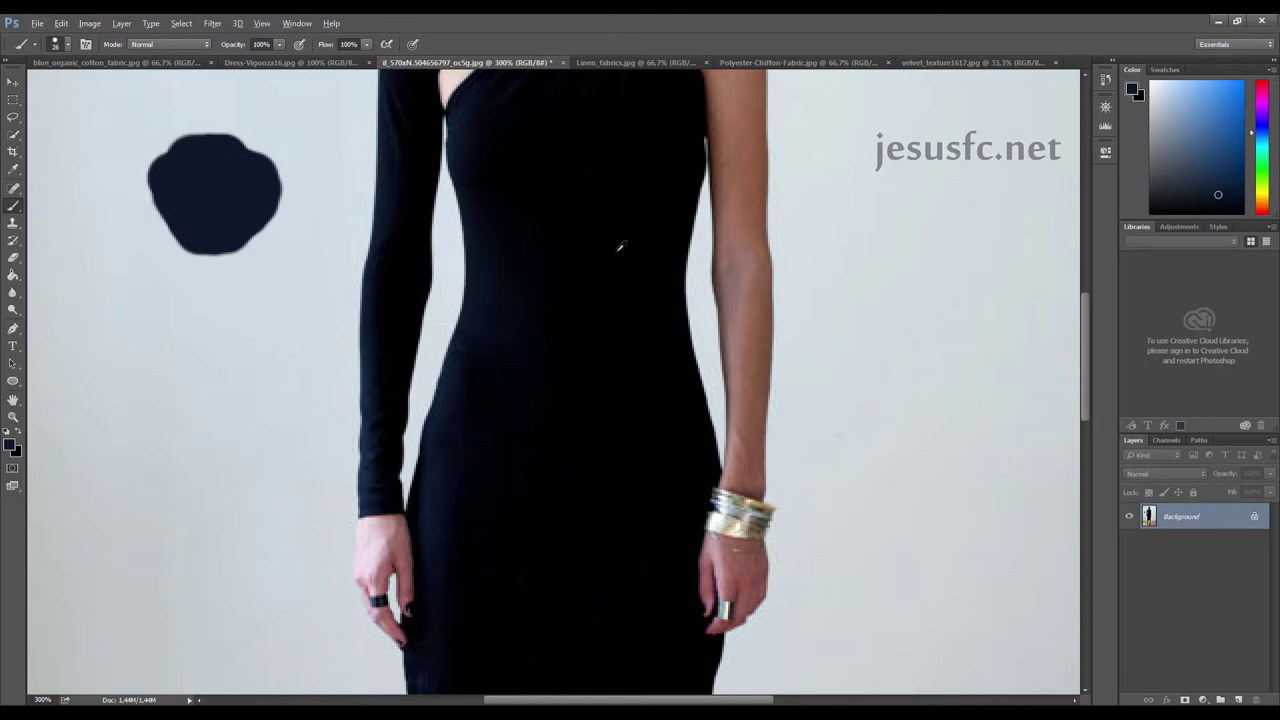
{"action": "left_click", "coordinate": [576, 276], "text": "alt"}
{"action": "mouse_move", "coordinate": [234, 354]}
{"action": "left_mouse_down"}
{"action": "mouse_move", "coordinate": [189, 300]}
{"action": "mouse_move", "coordinate": [193, 355]}
{"action": "mouse_move", "coordinate": [210, 282]}
{"action": "left_mouse_up"}
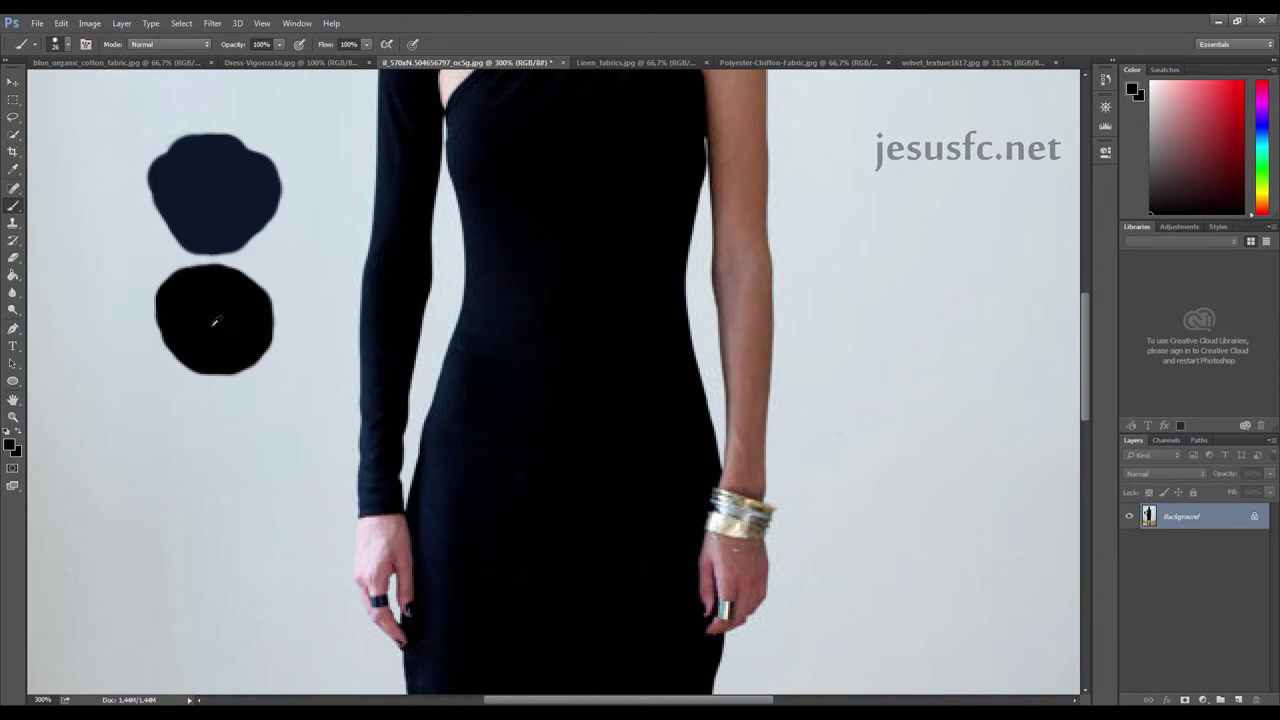
Check the foreground colour, then sample the sleeve's near-black shading repeatedly
{"action": "left_click", "coordinate": [12, 446]}
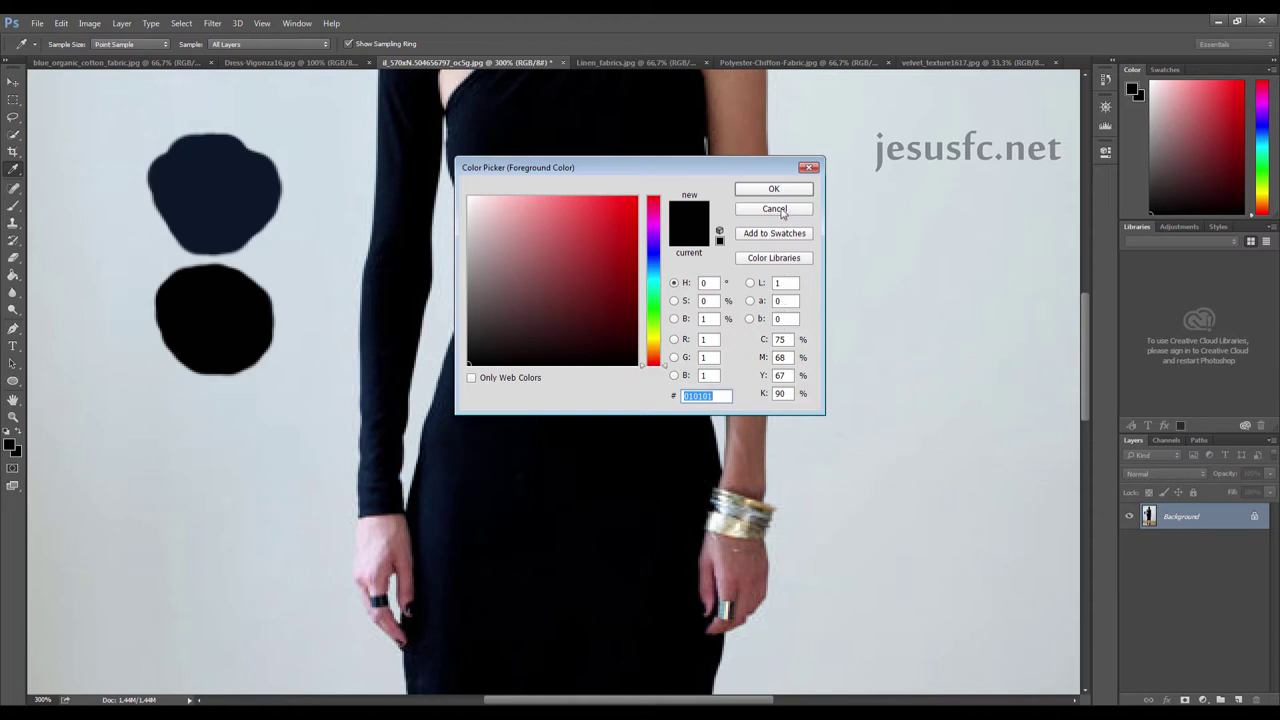
{"action": "left_click", "coordinate": [809, 167]}
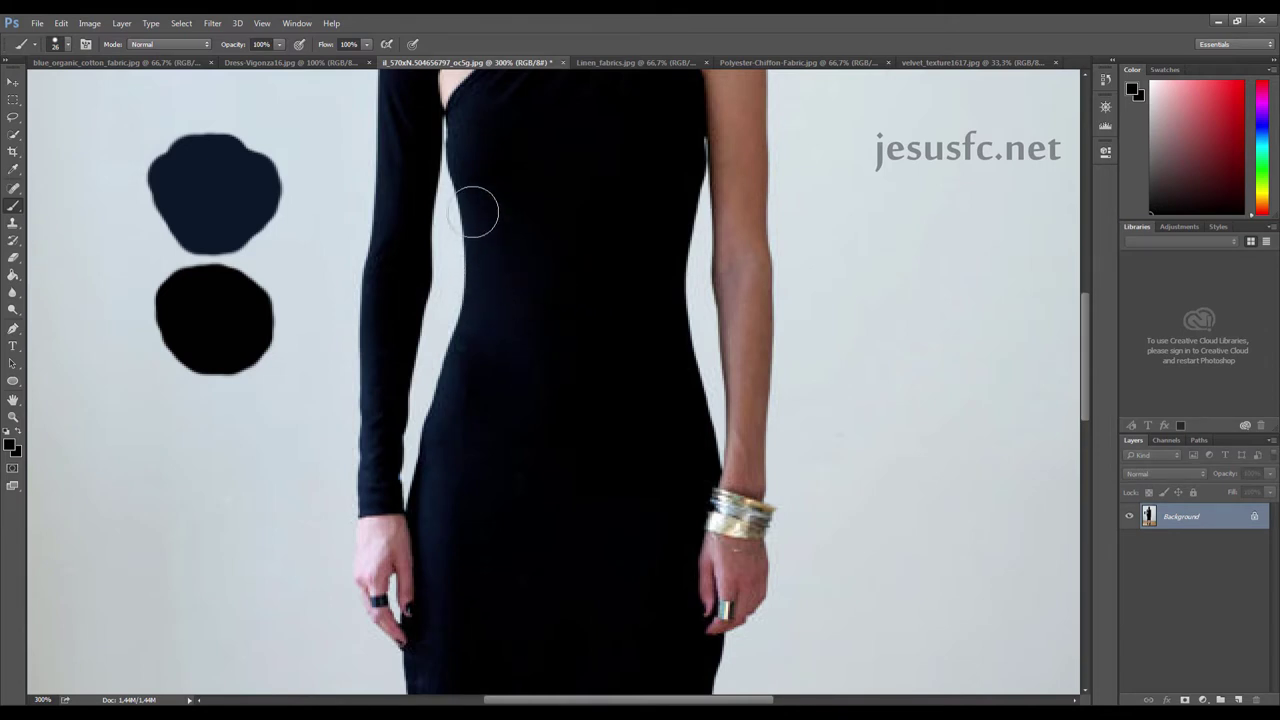
{"action": "left_click", "coordinate": [376, 418], "text": "alt"}
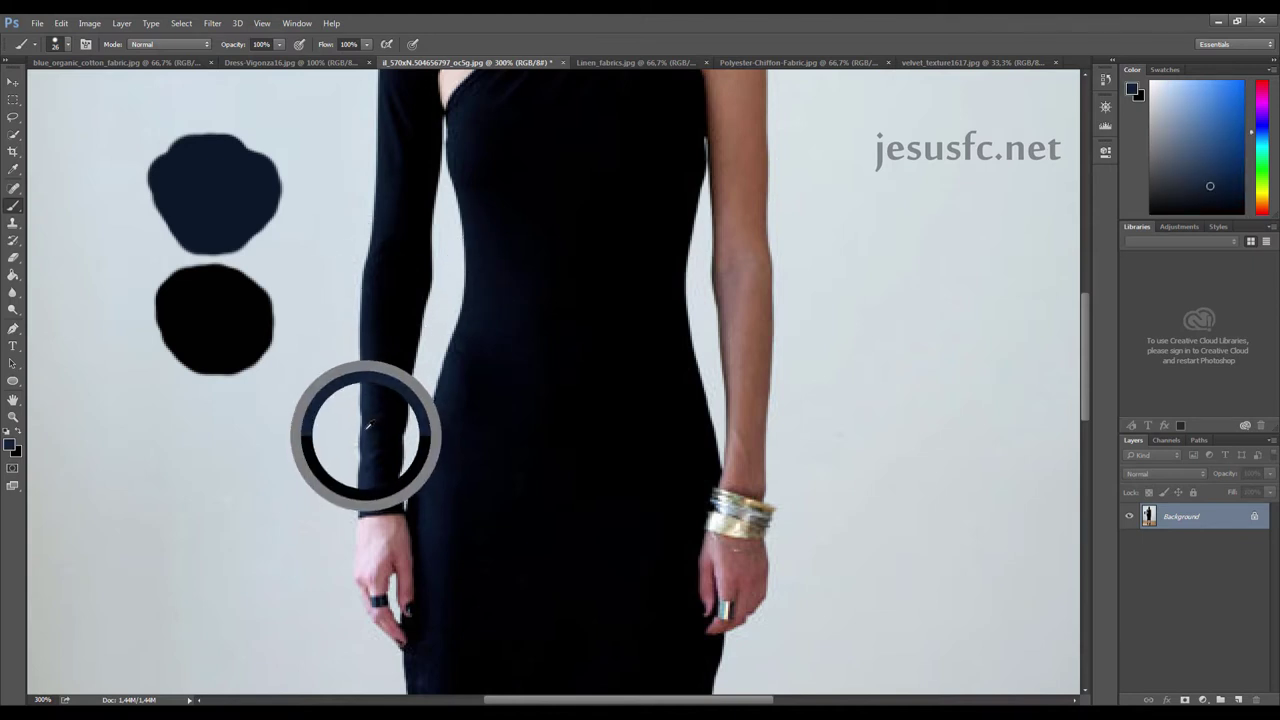
{"action": "left_click_drag", "start_coordinate": [376, 418], "coordinate": [369, 412], "text": "alt"}
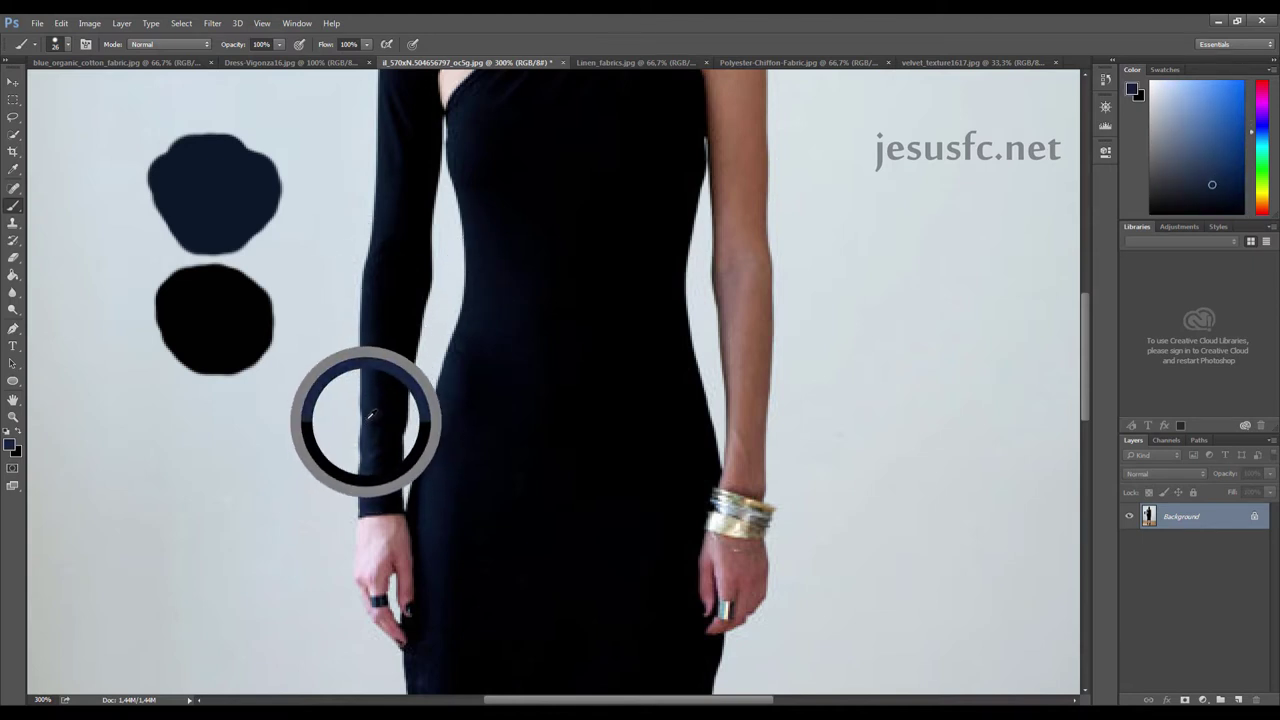
{"action": "mouse_move", "coordinate": [369, 412]}
{"action": "left_mouse_down", "text": "alt"}
{"action": "mouse_move", "coordinate": [385, 418]}
{"action": "mouse_move", "coordinate": [374, 420]}
{"action": "mouse_move", "coordinate": [390, 401]}
{"action": "mouse_move", "coordinate": [368, 396]}
{"action": "left_mouse_up", "text": "alt"}
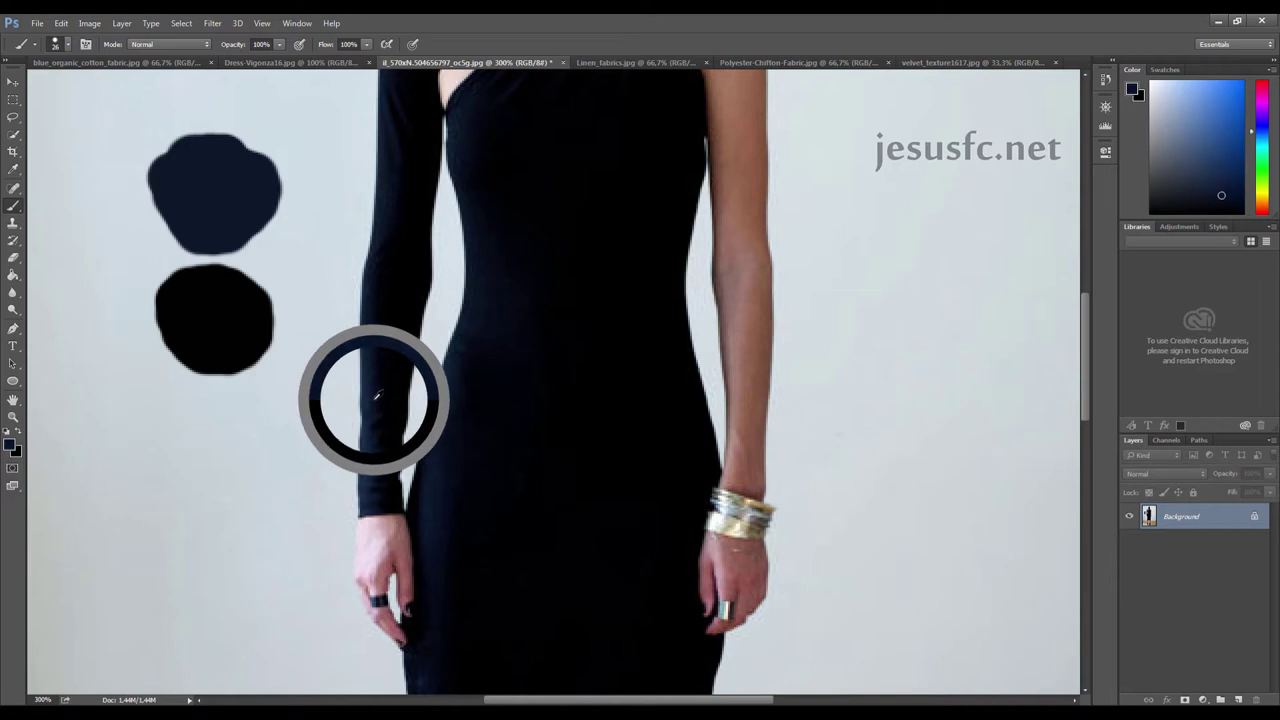
{"action": "left_click_drag", "start_coordinate": [377, 396], "coordinate": [369, 394], "text": "alt"}
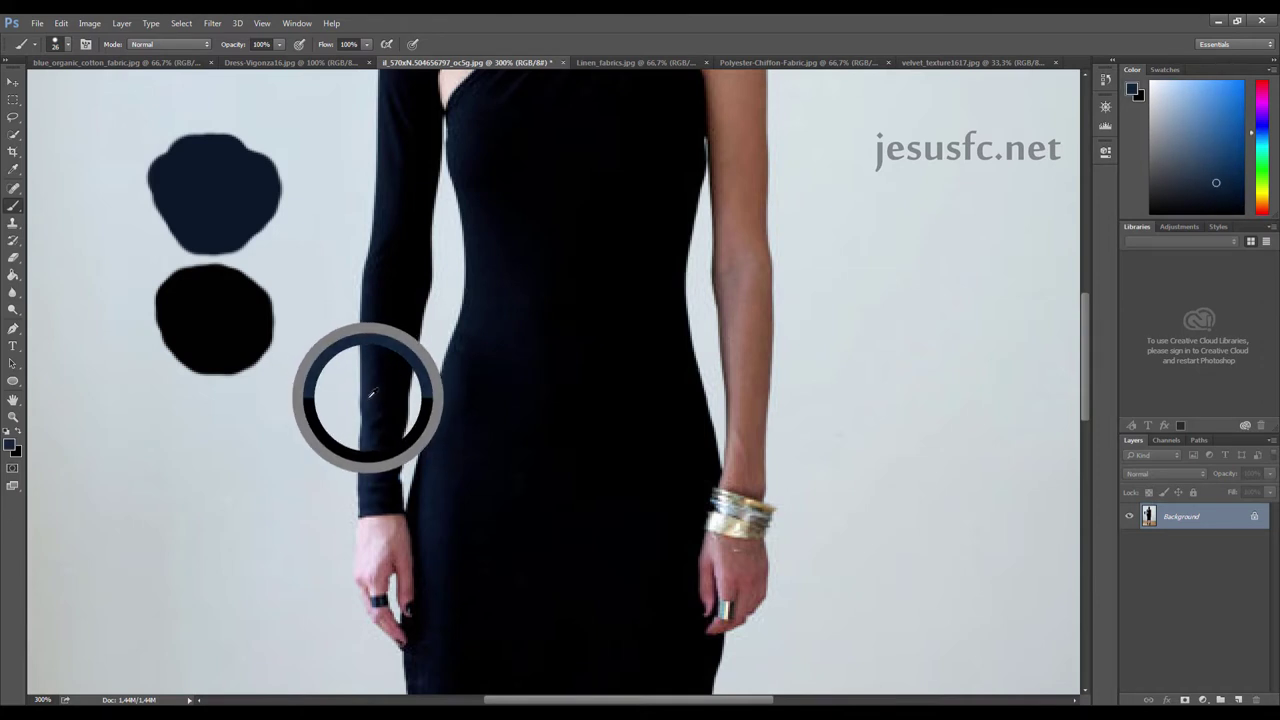
{"action": "left_click_drag", "start_coordinate": [370, 394], "coordinate": [387, 391], "text": "alt"}
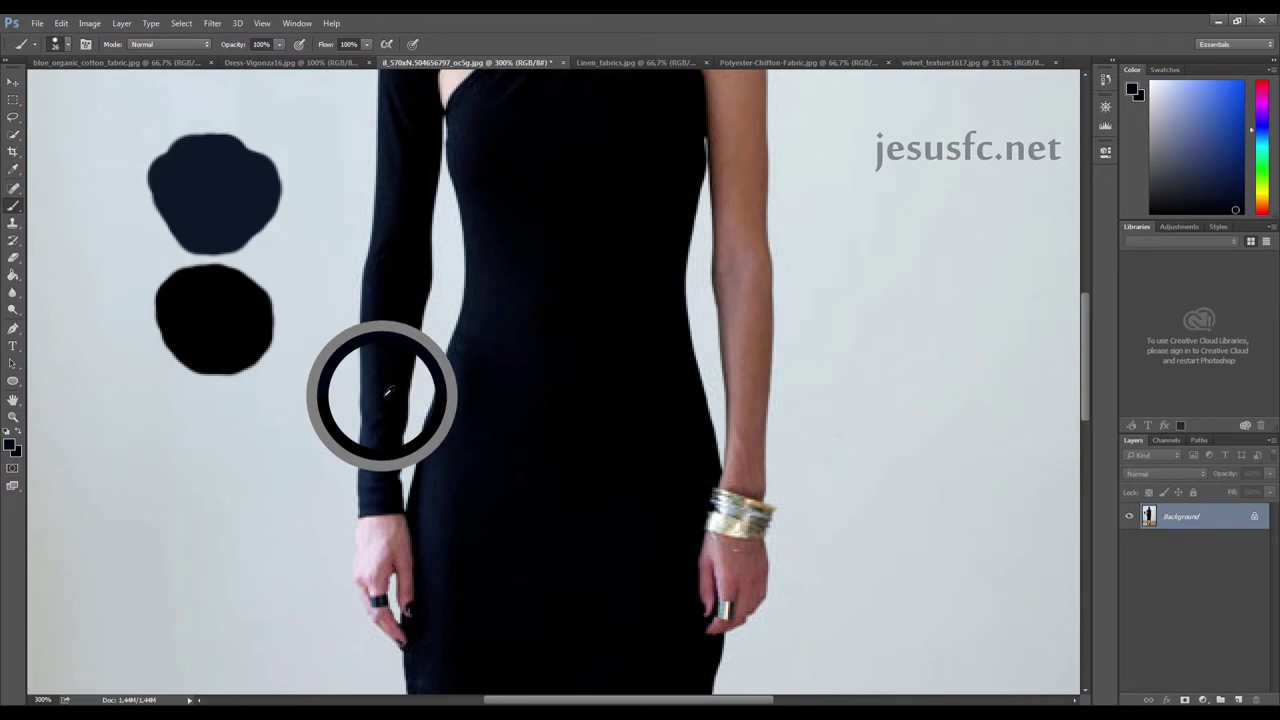
Zoom out to view the whole black one-shoulder dress
{"action": "key", "text": "z"}
{"action": "left_click", "coordinate": [549, 287], "text": "alt"}
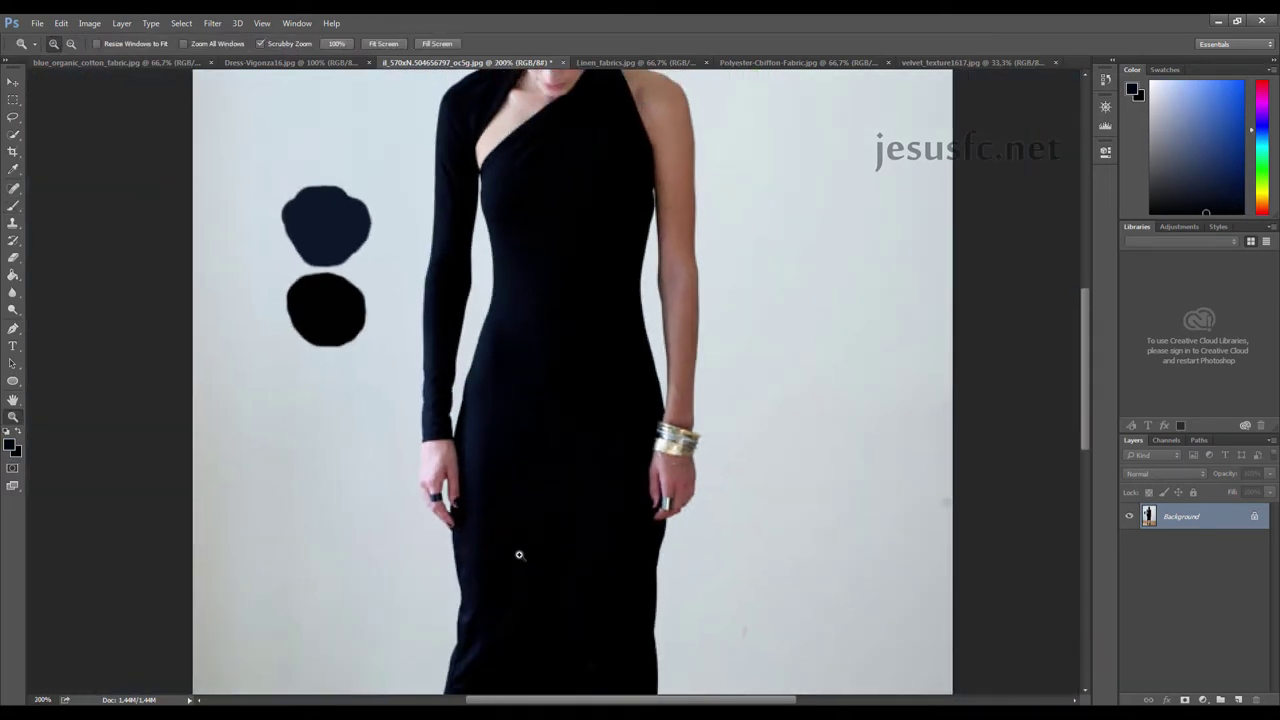
{"action": "left_click_drag", "start_coordinate": [519, 555], "coordinate": [509, 400]}
{"action": "left_click_drag", "start_coordinate": [460, 263], "coordinate": [477, 449]}
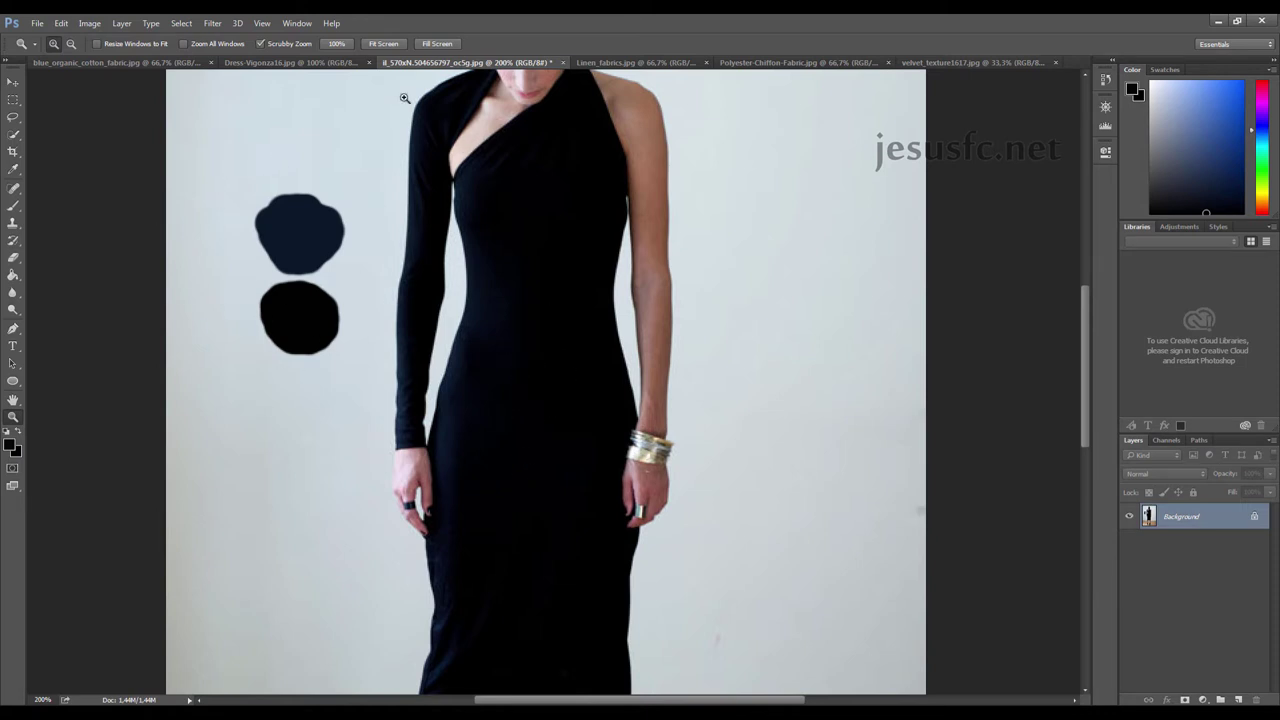
Examine the three gowns' folds in the Dress-Vigonza16.jpg photo
{"action": "left_click", "coordinate": [321, 62]}
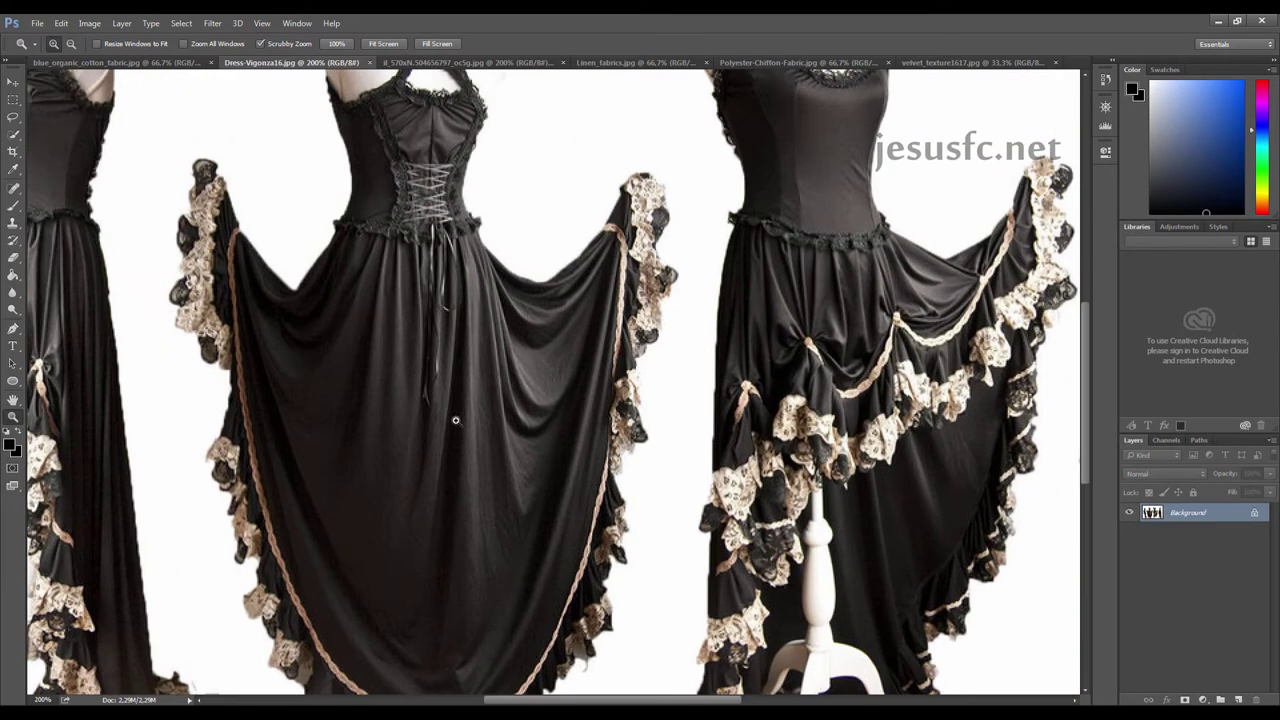
{"action": "mouse_move", "coordinate": [455, 420]}
{"action": "left_mouse_down"}
{"action": "mouse_move", "coordinate": [471, 380]}
{"action": "mouse_move", "coordinate": [518, 358]}
{"action": "left_mouse_up"}
{"action": "scroll", "coordinate": [518, 358], "scroll_direction": "down", "scroll_amount": 2, "text": "alt"}
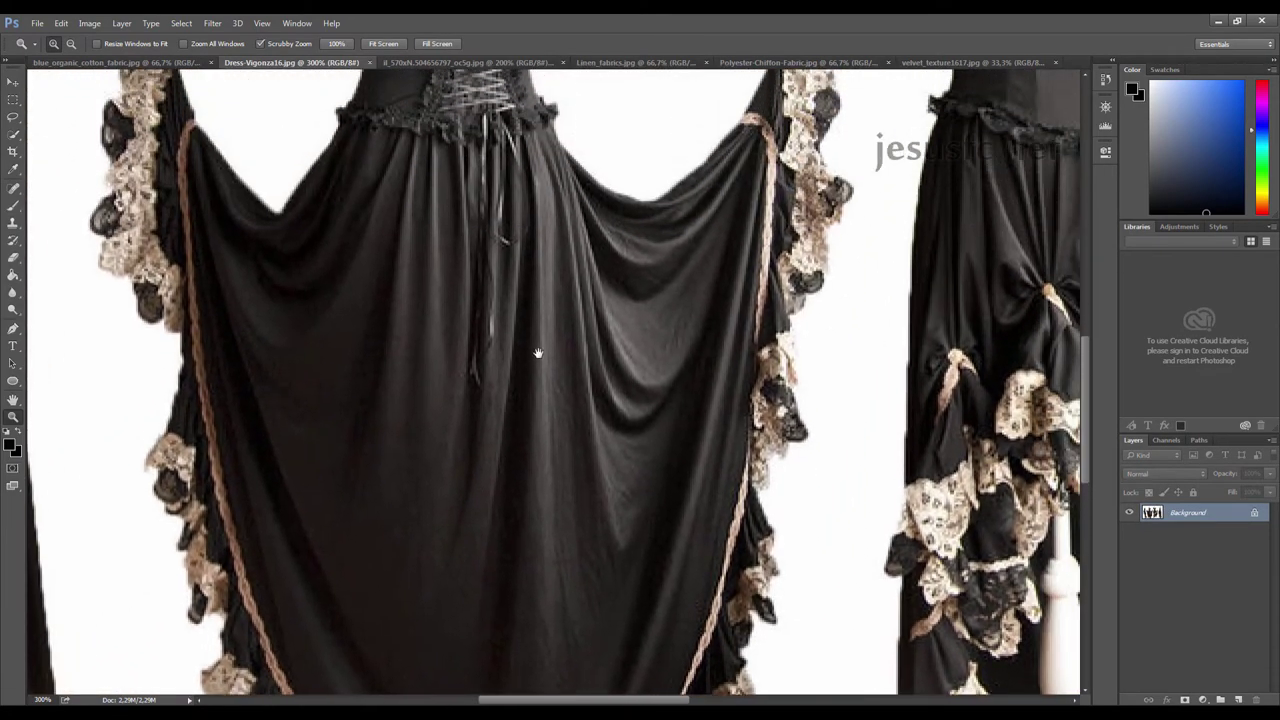
{"action": "scroll", "coordinate": [534, 349], "scroll_direction": "down", "scroll_amount": 2, "text": "alt"}
{"action": "scroll", "coordinate": [531, 349], "scroll_direction": "up", "scroll_amount": 1, "text": "alt"}
{"action": "scroll", "coordinate": [566, 349], "scroll_direction": "up", "scroll_amount": 2, "text": "alt"}
{"action": "left_click_drag", "start_coordinate": [608, 337], "coordinate": [568, 367]}
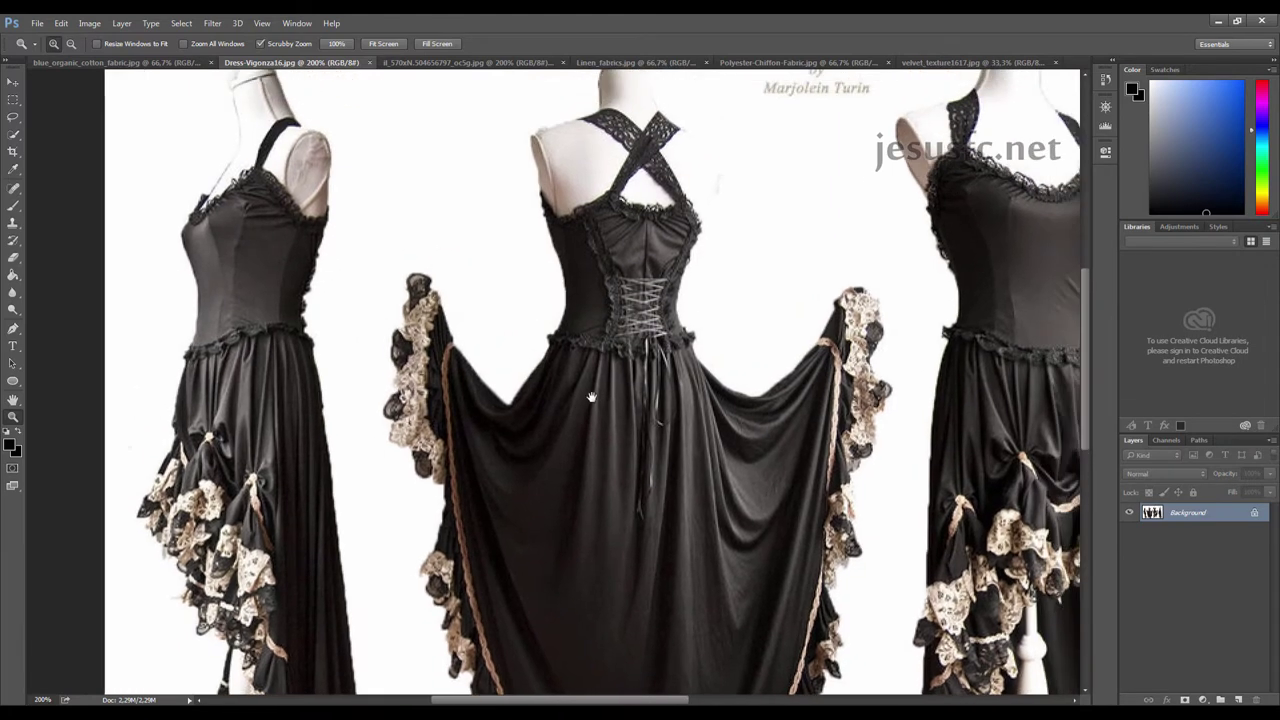
{"action": "left_click_drag", "start_coordinate": [698, 375], "coordinate": [633, 345]}
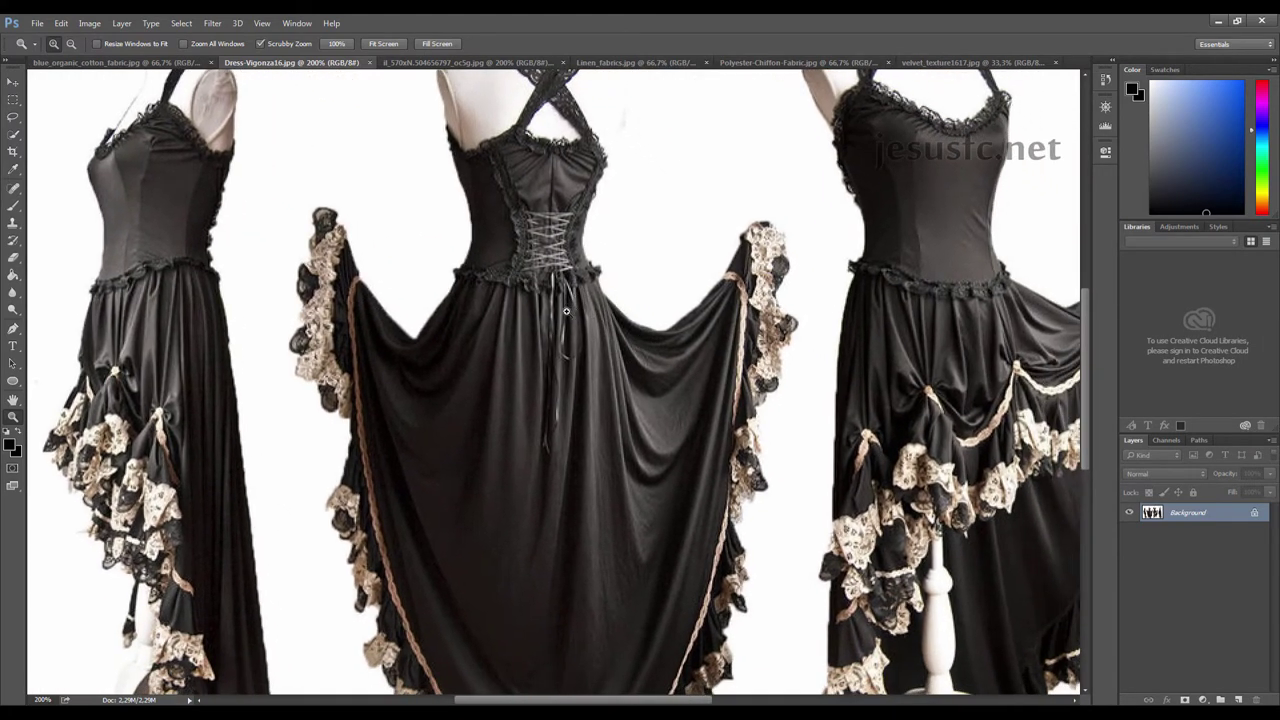
{"action": "left_click_drag", "start_coordinate": [636, 412], "coordinate": [613, 413]}
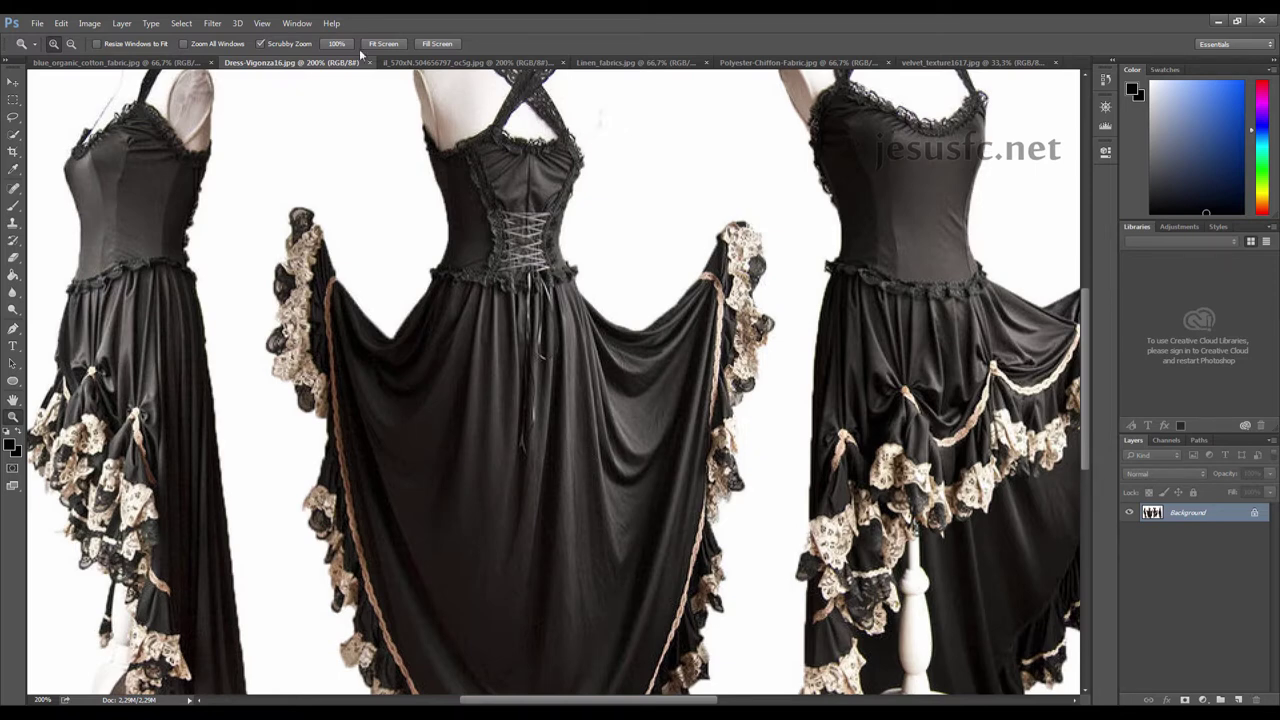
Page past the black dress, gowns and blue cotton photos to Polyester-Chiffon-Fabric.jpg
{"action": "left_click", "coordinate": [440, 62]}
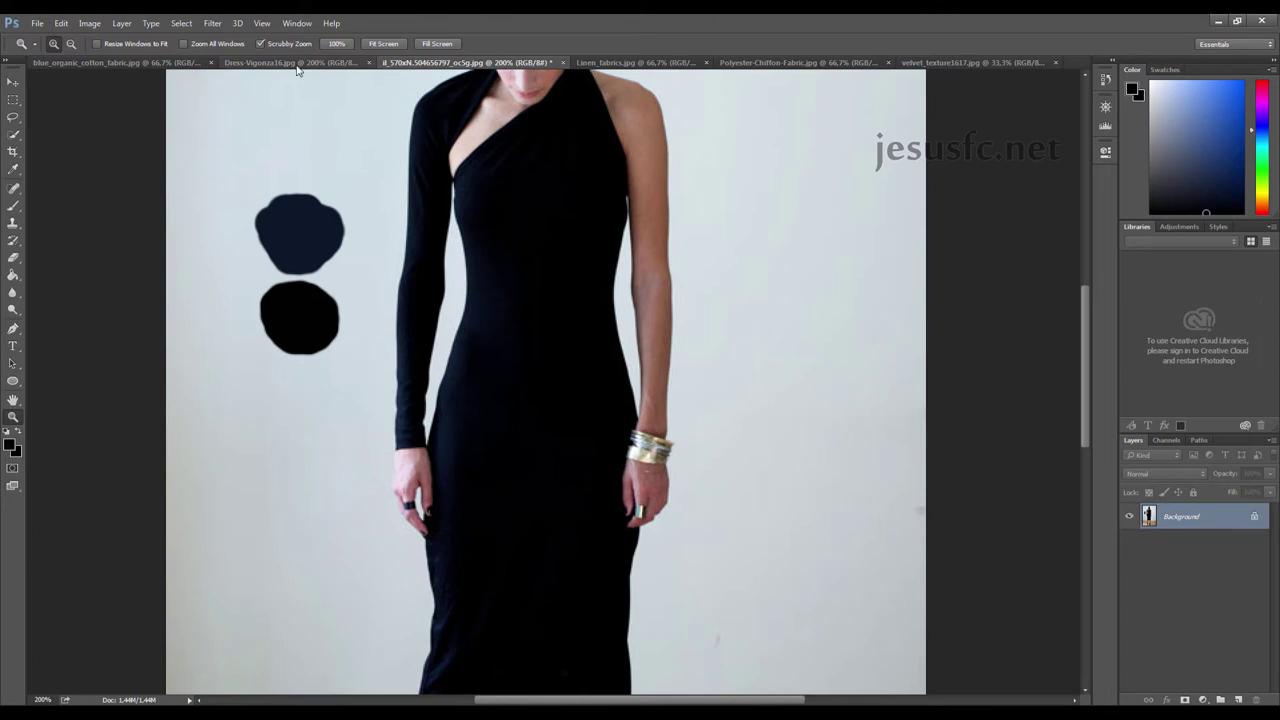
{"action": "left_click", "coordinate": [296, 64]}
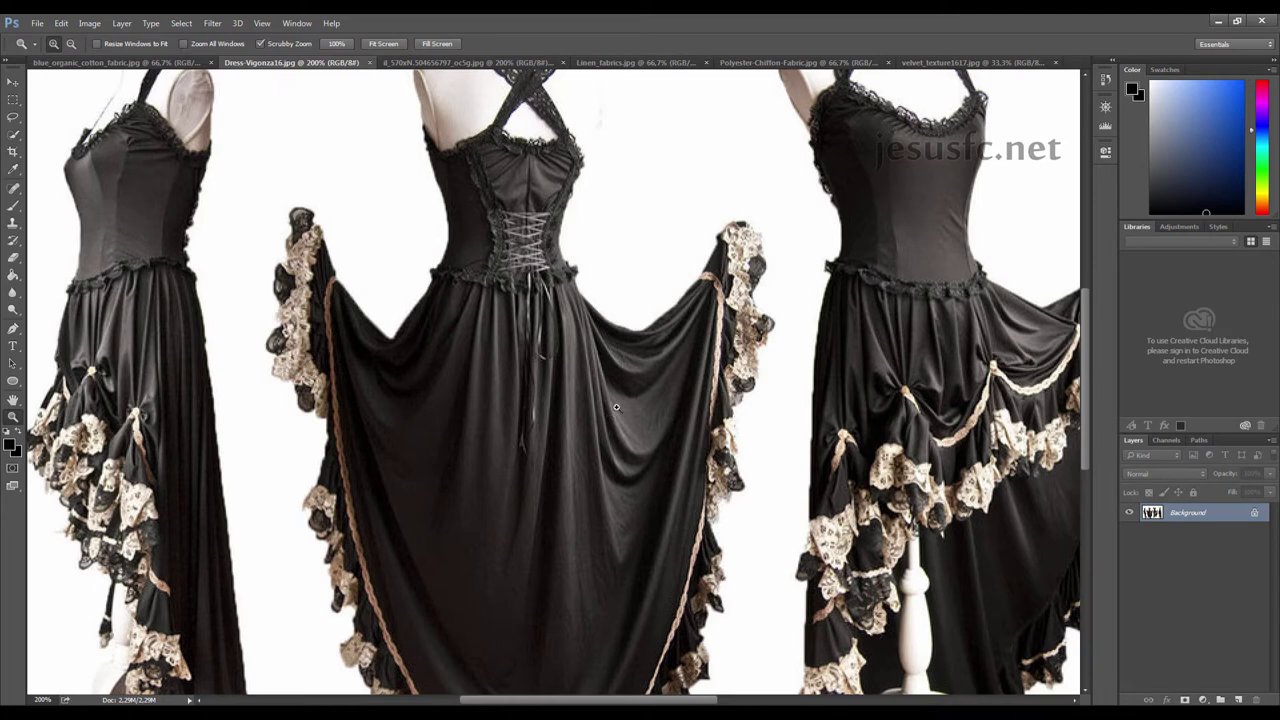
{"action": "left_click", "coordinate": [118, 63]}
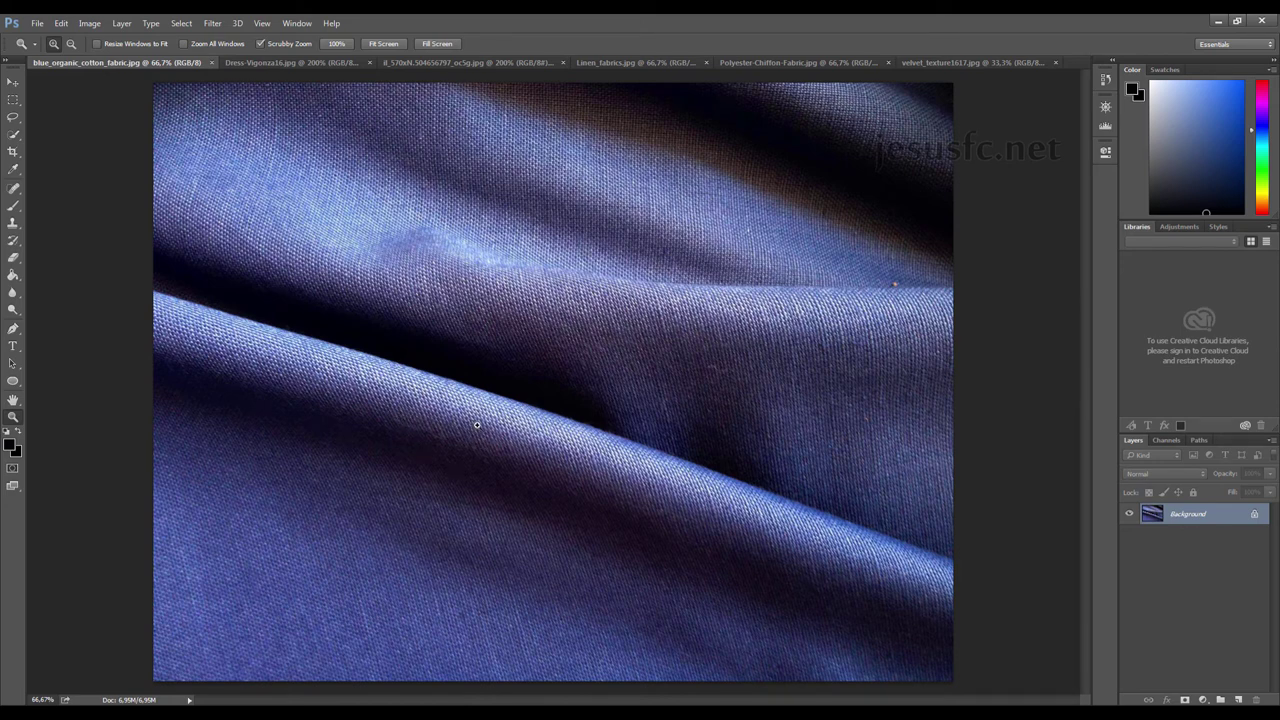
{"action": "left_click", "coordinate": [785, 63]}
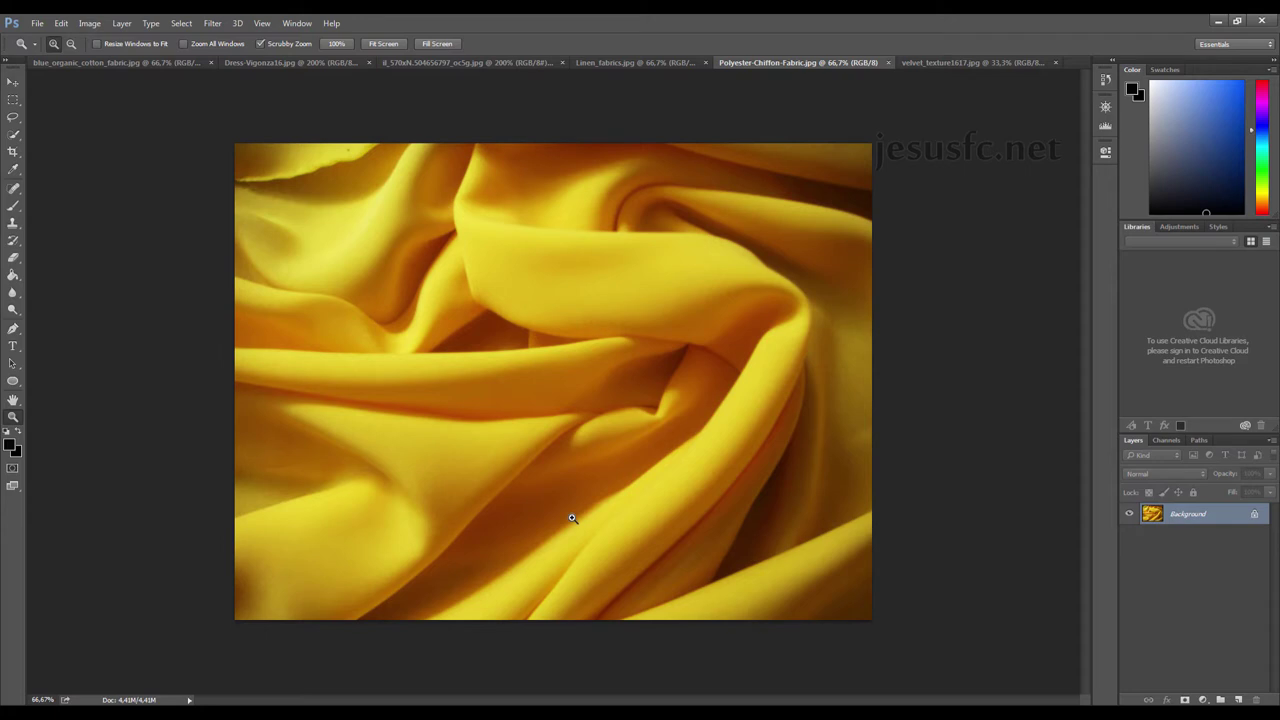
Add a Black & White adjustment layer with Reds -103 and Yellows 100
{"action": "left_click", "coordinate": [1203, 699]}
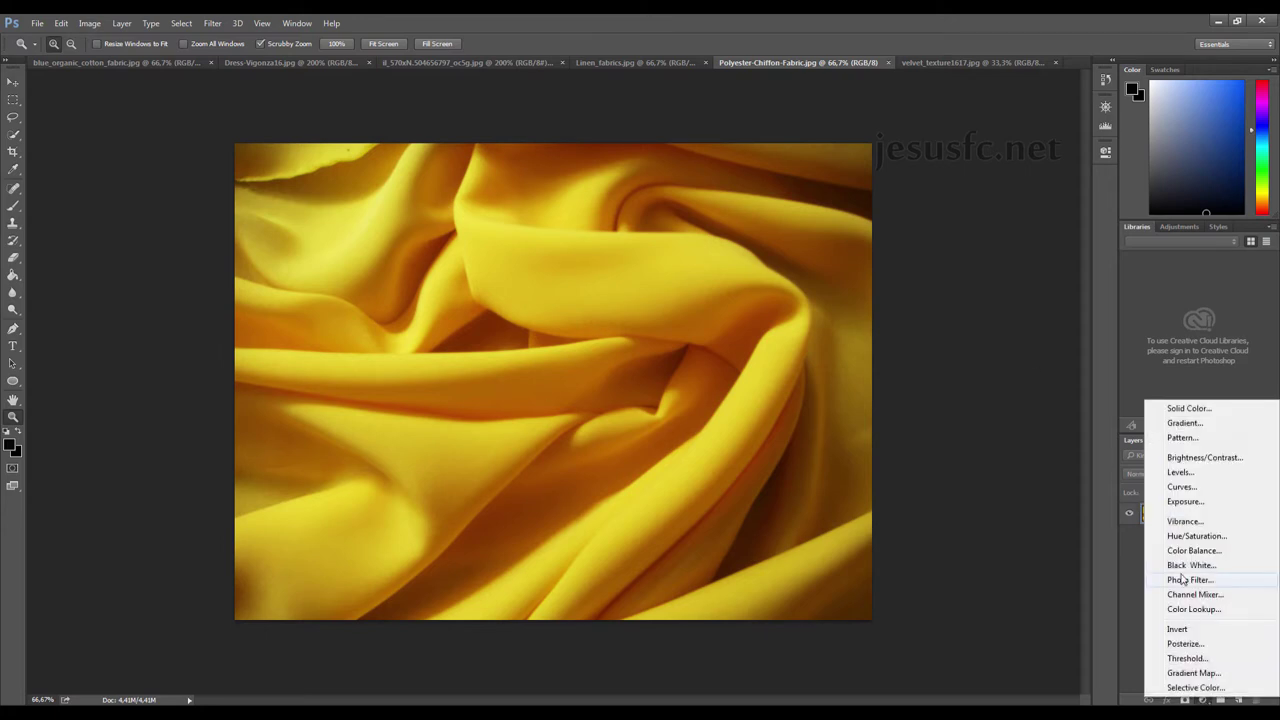
{"action": "left_click", "coordinate": [1190, 565]}
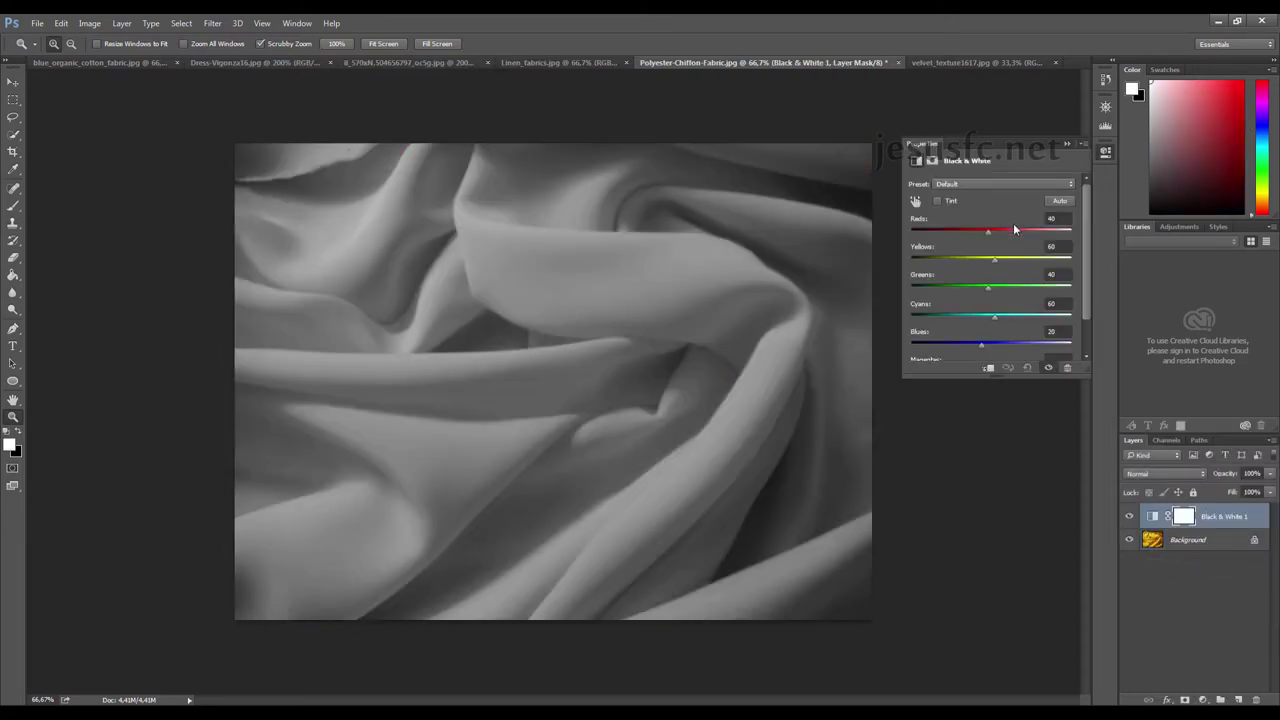
{"action": "mouse_move", "coordinate": [995, 263]}
{"action": "left_mouse_down"}
{"action": "mouse_move", "coordinate": [1007, 260]}
{"action": "mouse_move", "coordinate": [978, 232]}
{"action": "mouse_move", "coordinate": [964, 236]}
{"action": "mouse_move", "coordinate": [1006, 263]}
{"action": "mouse_move", "coordinate": [993, 264]}
{"action": "mouse_move", "coordinate": [1019, 258]}
{"action": "mouse_move", "coordinate": [948, 236]}
{"action": "mouse_move", "coordinate": [879, 254]}
{"action": "mouse_move", "coordinate": [970, 240]}
{"action": "mouse_move", "coordinate": [941, 237]}
{"action": "left_mouse_up"}
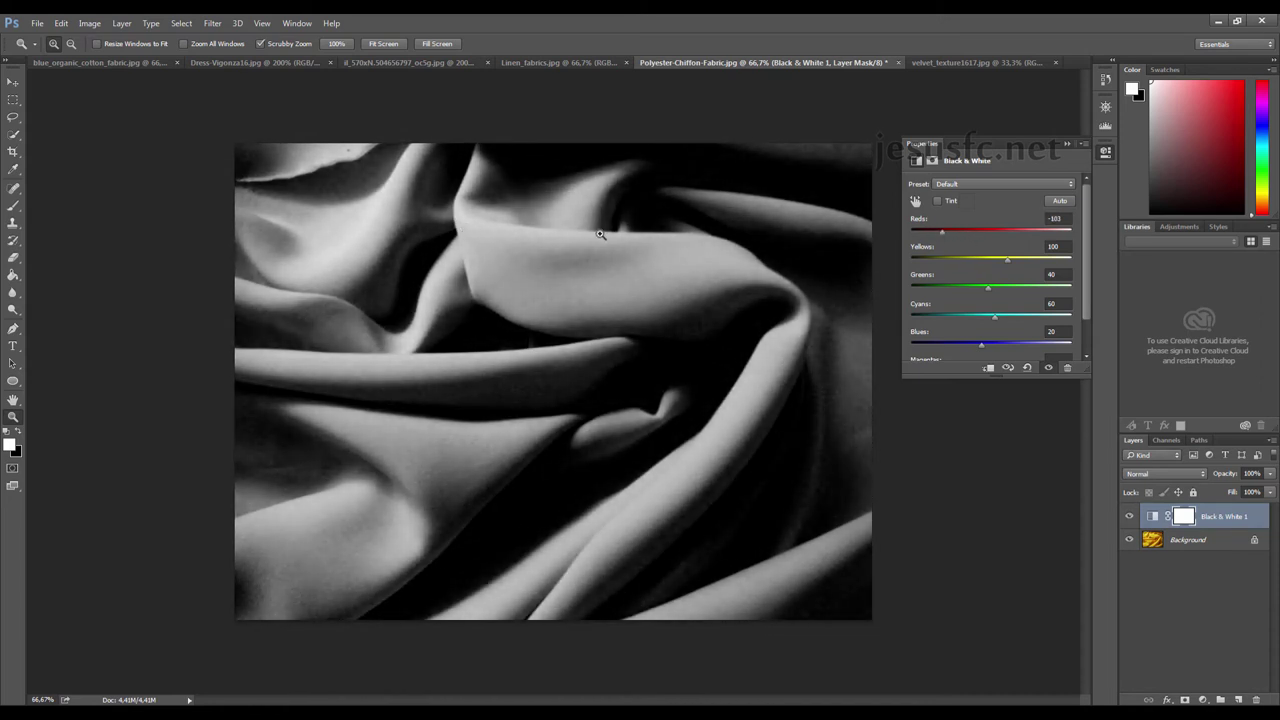
Zoom the photo to 50% and back to 66.67%, then hide the Black & White layer
{"action": "key", "text": "x"}
{"action": "left_click", "coordinate": [518, 238], "text": "alt"}
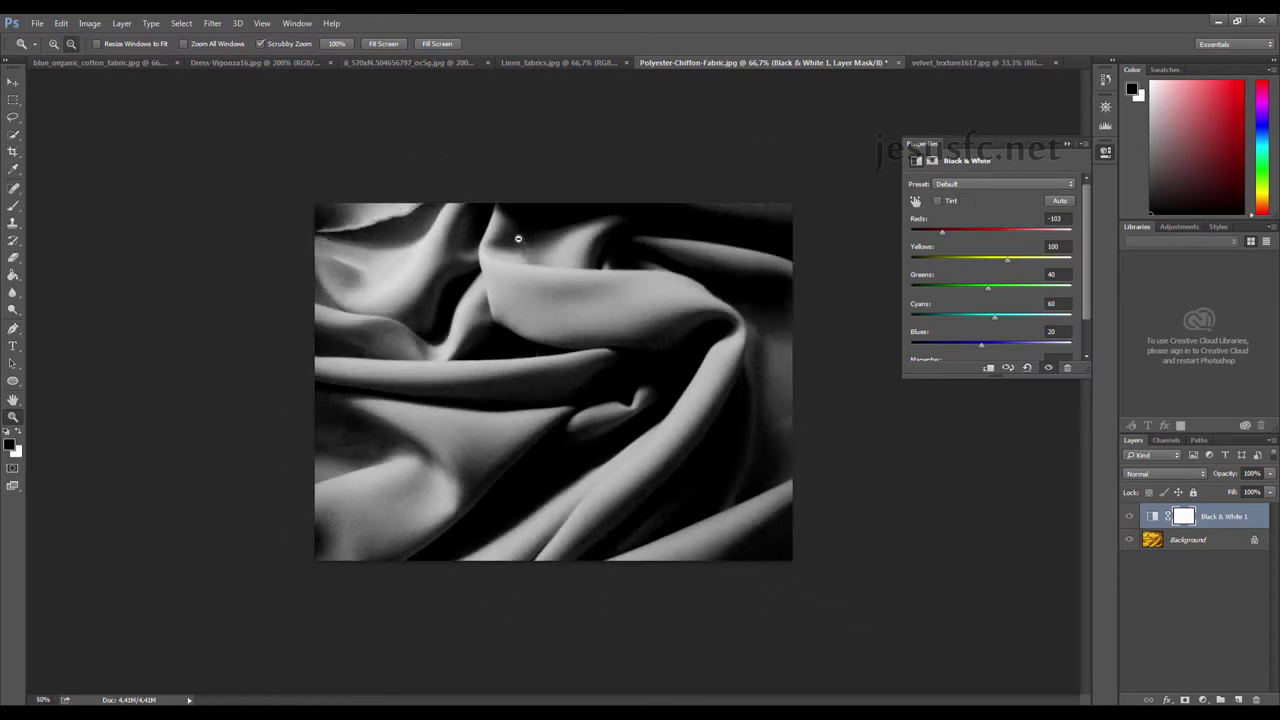
{"action": "left_click", "coordinate": [518, 238]}
{"action": "key", "text": "x"}
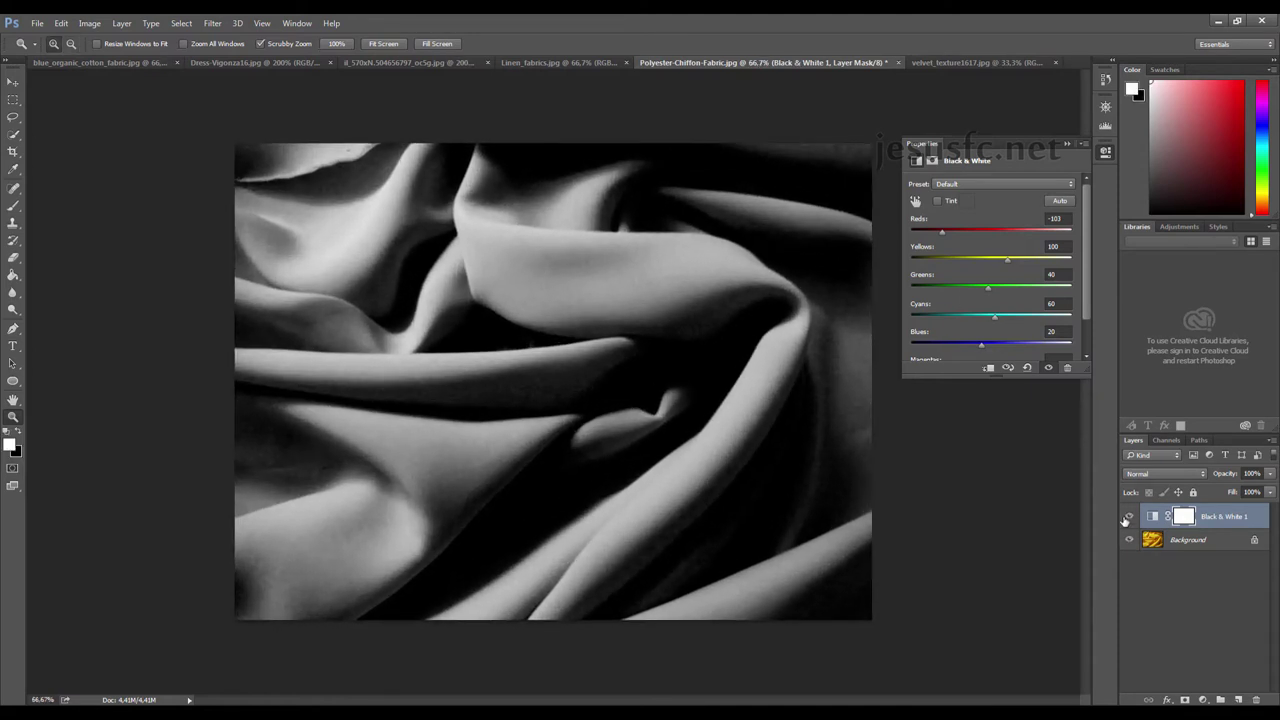
{"action": "left_click", "coordinate": [1129, 516]}
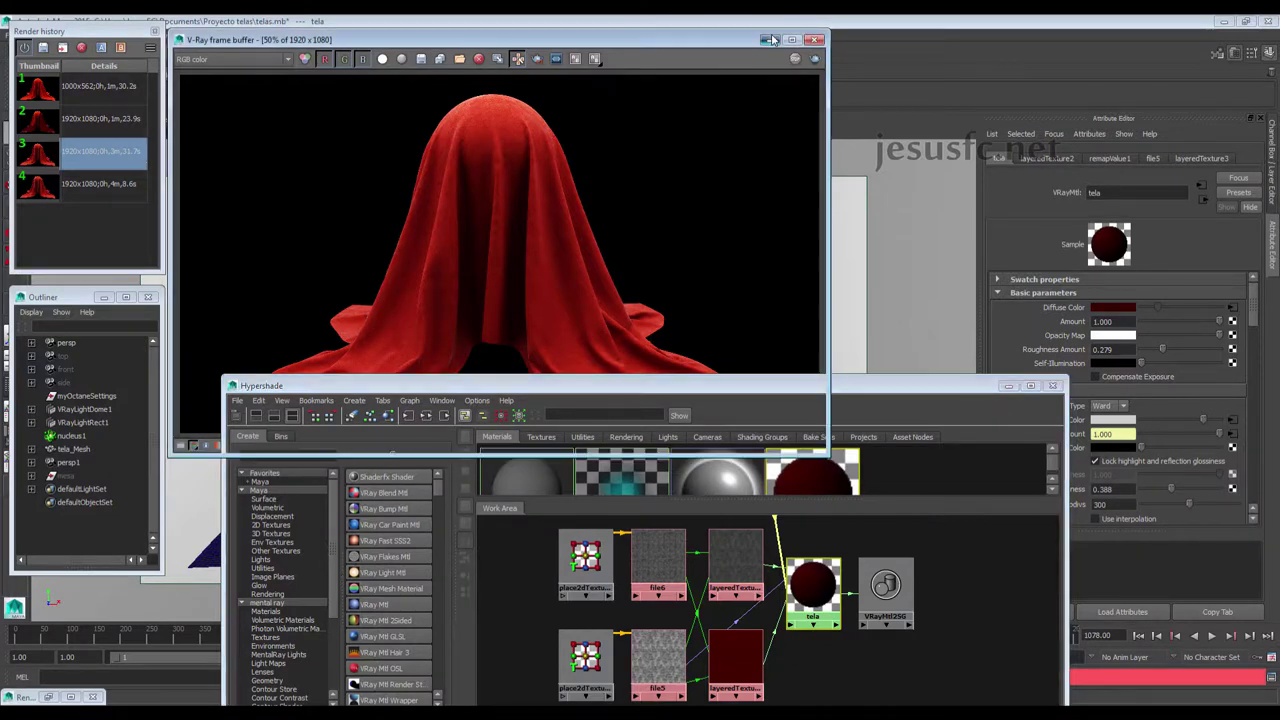
Put away the render and Hypershade, and look through the persp1 camera
{"action": "left_click", "coordinate": [769, 39]}
{"action": "left_click_drag", "start_coordinate": [738, 391], "coordinate": [935, 220]}
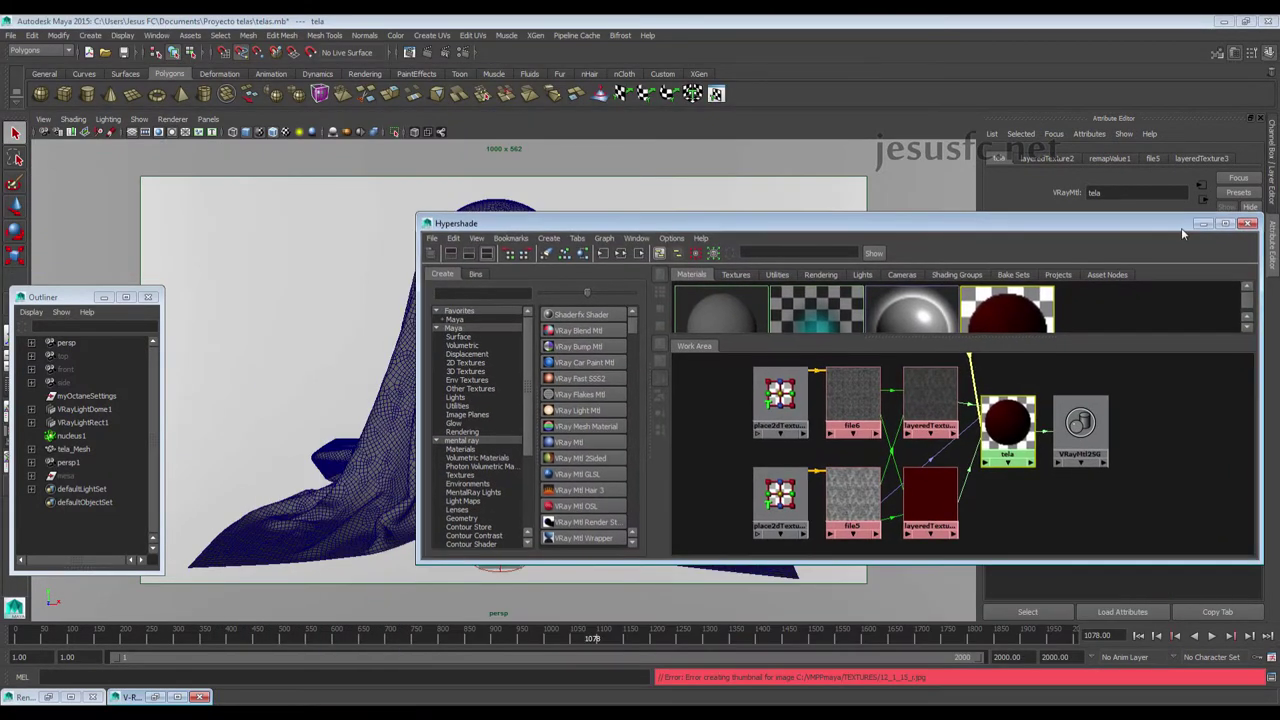
{"action": "left_click", "coordinate": [1204, 226]}
{"action": "left_click", "coordinate": [215, 132]}
{"action": "mouse_move", "coordinate": [230, 132]}
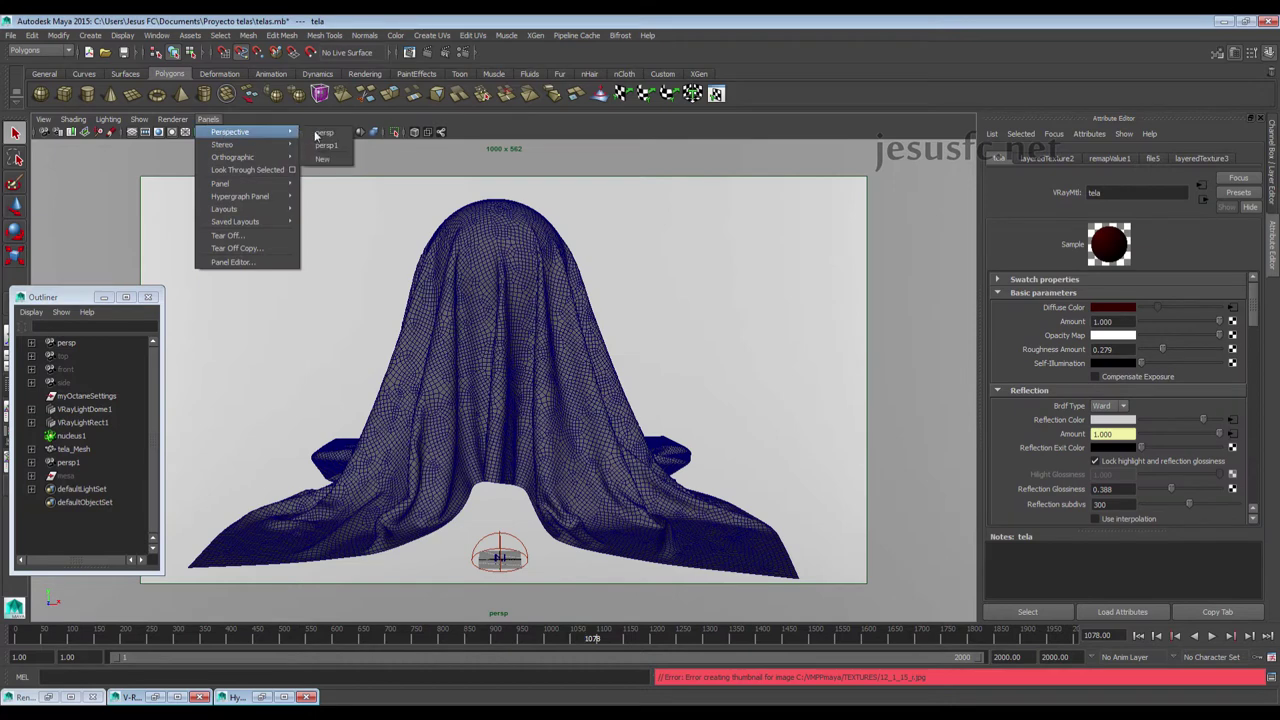
{"action": "left_click", "coordinate": [318, 168]}
{"action": "left_click", "coordinate": [215, 132]}
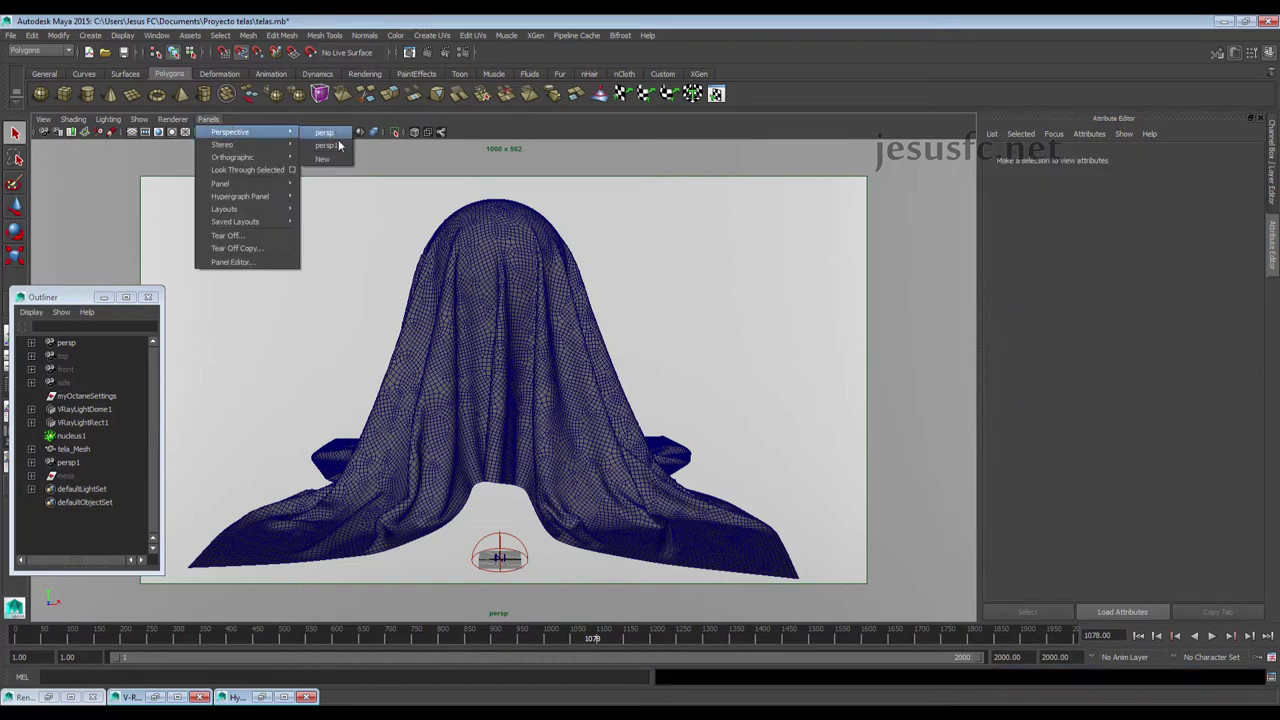
{"action": "left_click", "coordinate": [335, 153]}
Frame the draped cloth in the viewport with textured shading
{"action": "mouse_move", "coordinate": [335, 158]}
{"action": "left_mouse_down", "text": "alt"}
{"action": "mouse_move", "coordinate": [651, 280]}
{"action": "mouse_move", "coordinate": [531, 351]}
{"action": "mouse_move", "coordinate": [606, 317]}
{"action": "left_mouse_up", "text": "alt"}
{"action": "left_click", "coordinate": [549, 400]}
{"action": "key", "text": "f"}
{"action": "left_click", "coordinate": [749, 366]}
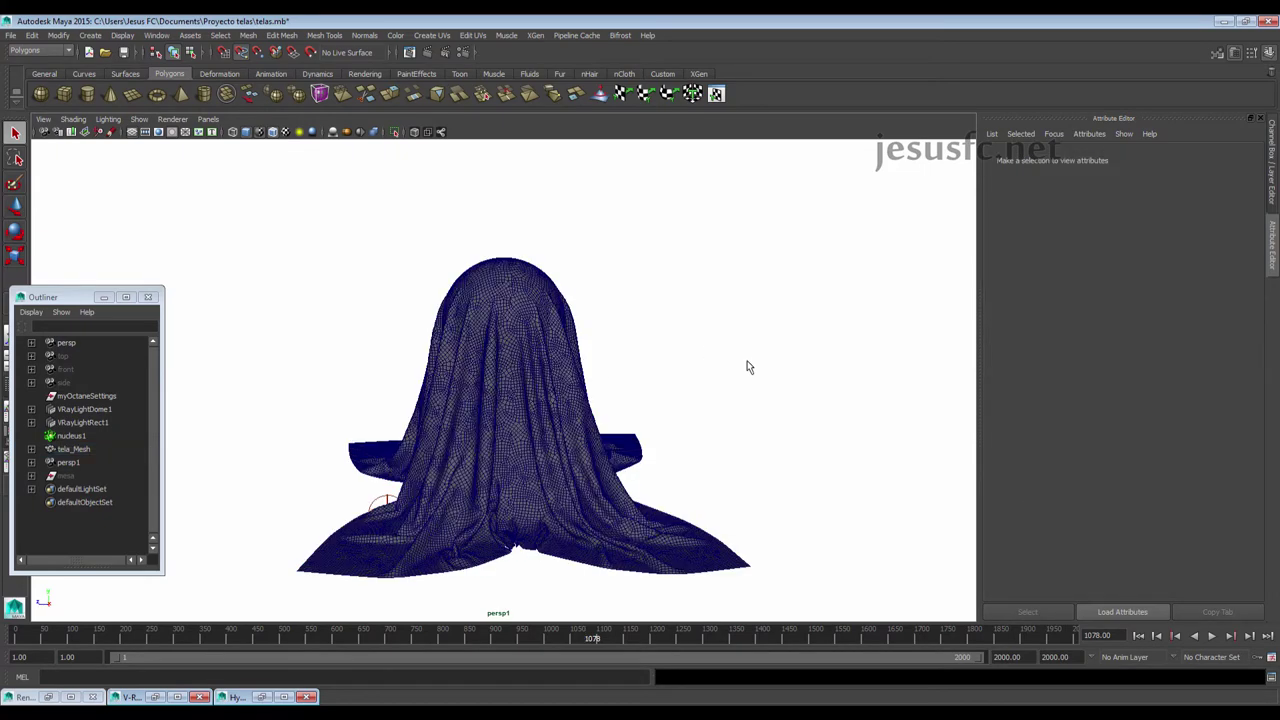
{"action": "key", "text": "6"}
{"action": "mouse_move", "coordinate": [571, 363]}
{"action": "left_mouse_down", "text": "alt"}
{"action": "mouse_move", "coordinate": [541, 369]}
{"action": "mouse_move", "coordinate": [737, 349]}
{"action": "mouse_move", "coordinate": [443, 363]}
{"action": "mouse_move", "coordinate": [654, 351]}
{"action": "mouse_move", "coordinate": [525, 433]}
{"action": "left_mouse_up", "text": "alt"}
Select the rectangle V-Ray light and orbit to show it above the cloth
{"action": "left_click", "coordinate": [508, 335]}
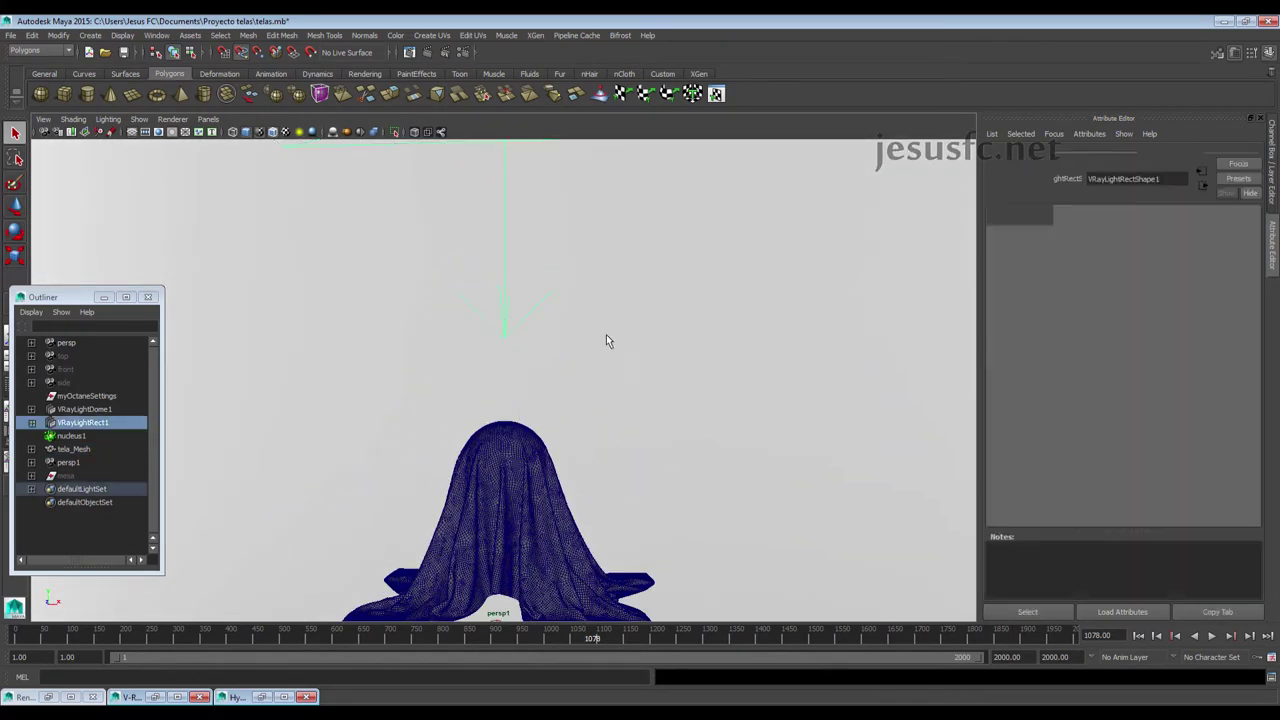
{"action": "mouse_move", "coordinate": [606, 340]}
{"action": "left_mouse_down", "text": "alt"}
{"action": "mouse_move", "coordinate": [417, 320]}
{"action": "mouse_move", "coordinate": [421, 371]}
{"action": "mouse_move", "coordinate": [474, 414]}
{"action": "mouse_move", "coordinate": [480, 400]}
{"action": "left_mouse_up", "text": "alt"}
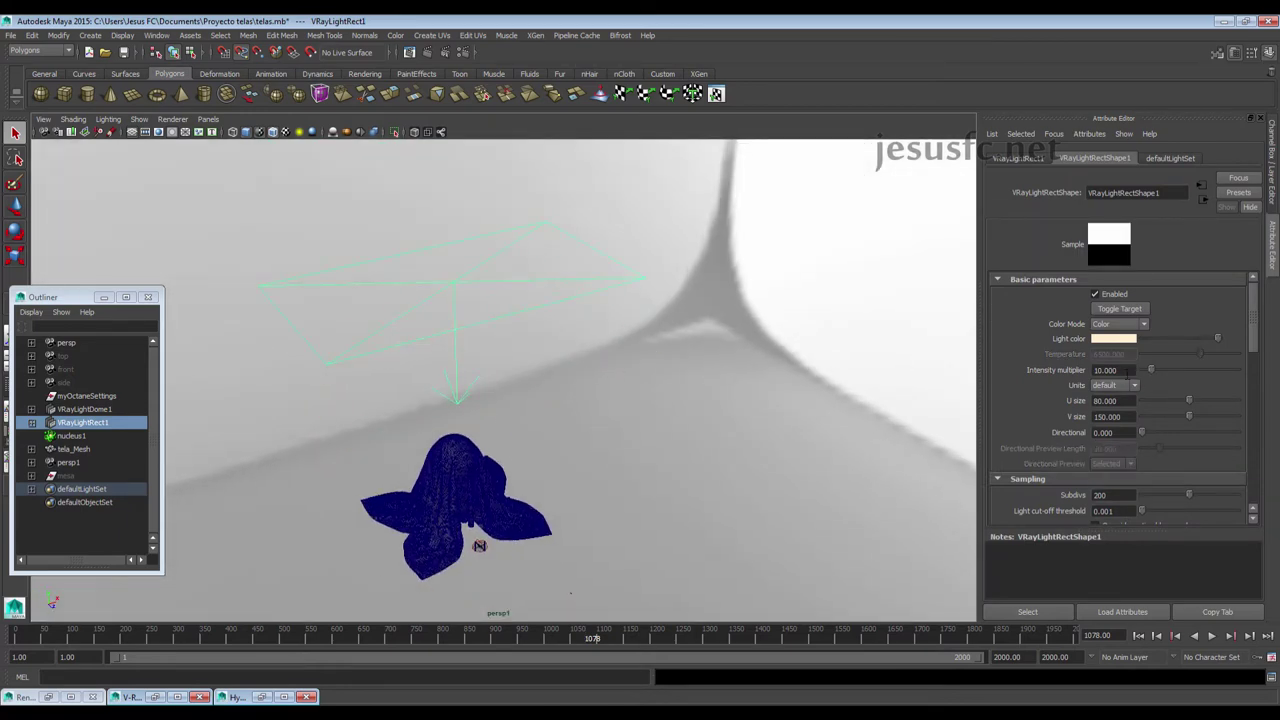
{"action": "mouse_move", "coordinate": [712, 441]}
{"action": "right_mouse_down", "text": "alt"}
{"action": "mouse_move", "coordinate": [543, 405]}
{"action": "mouse_move", "coordinate": [780, 491]}
{"action": "mouse_move", "coordinate": [543, 337]}
{"action": "mouse_move", "coordinate": [645, 404]}
{"action": "mouse_move", "coordinate": [804, 434]}
{"action": "mouse_move", "coordinate": [829, 466]}
{"action": "mouse_move", "coordinate": [601, 392]}
{"action": "right_mouse_up", "text": "alt"}
{"action": "mouse_move", "coordinate": [601, 392]}
{"action": "left_mouse_down", "text": "alt"}
{"action": "mouse_move", "coordinate": [446, 360]}
{"action": "mouse_move", "coordinate": [526, 374]}
{"action": "mouse_move", "coordinate": [502, 362]}
{"action": "left_mouse_up", "text": "alt"}
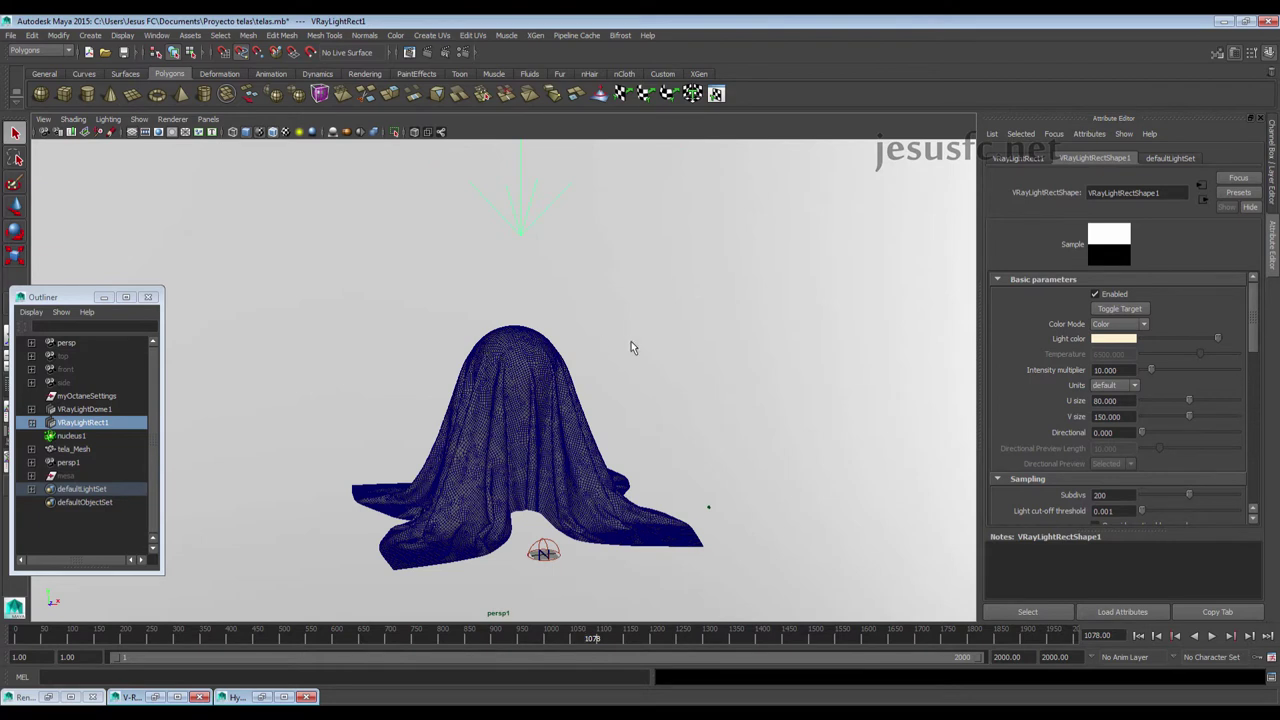
{"action": "middle_click_drag", "start_coordinate": [631, 347], "coordinate": [563, 359], "text": "alt"}
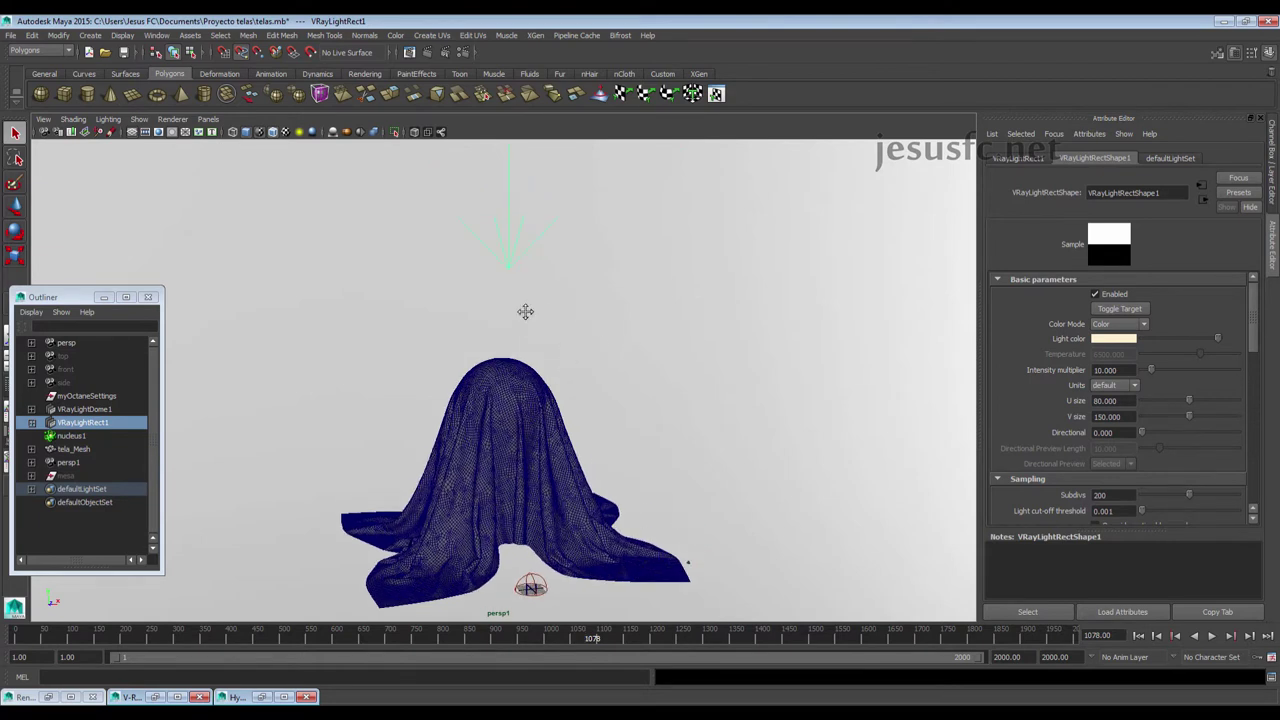
{"action": "middle_click_drag", "start_coordinate": [525, 312], "coordinate": [506, 257], "text": "alt"}
Check the light's colour, then select VRayLightRect1 and the cloth mesh tela_Mesh
{"action": "left_click", "coordinate": [1127, 340]}
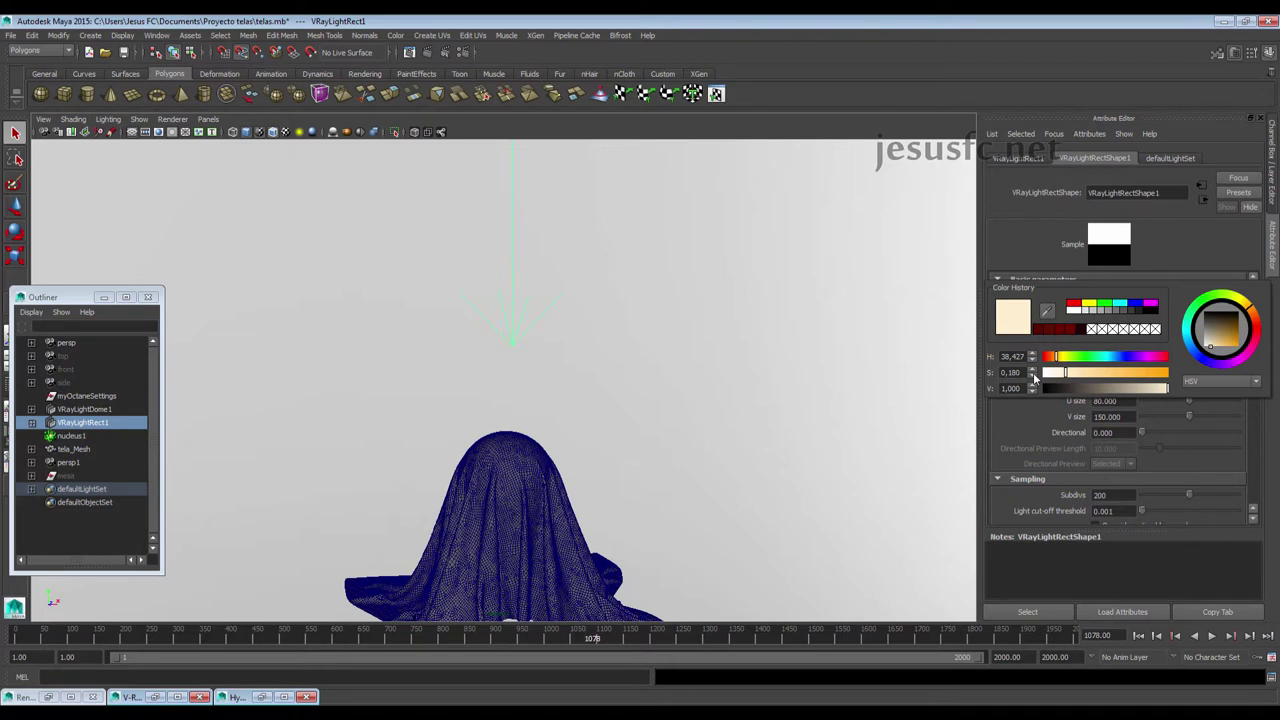
{"action": "left_click", "coordinate": [716, 384]}
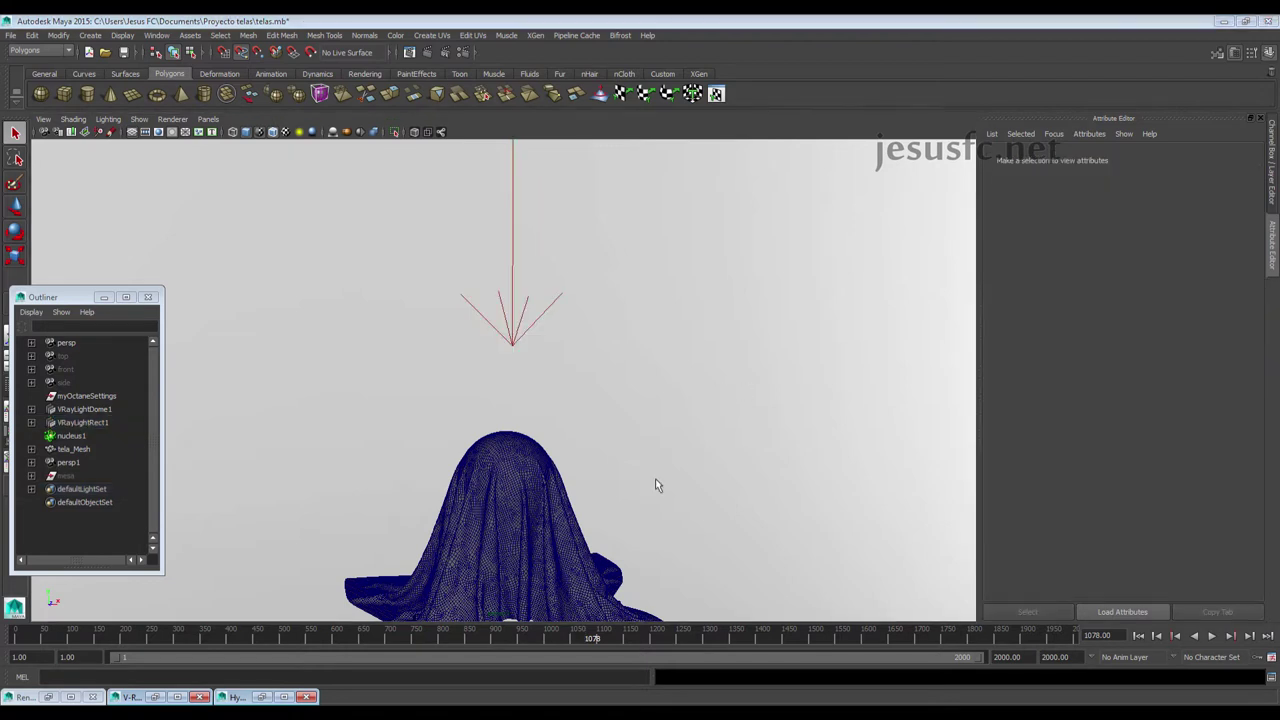
{"action": "middle_click_drag", "start_coordinate": [655, 478], "coordinate": [647, 335], "text": "alt"}
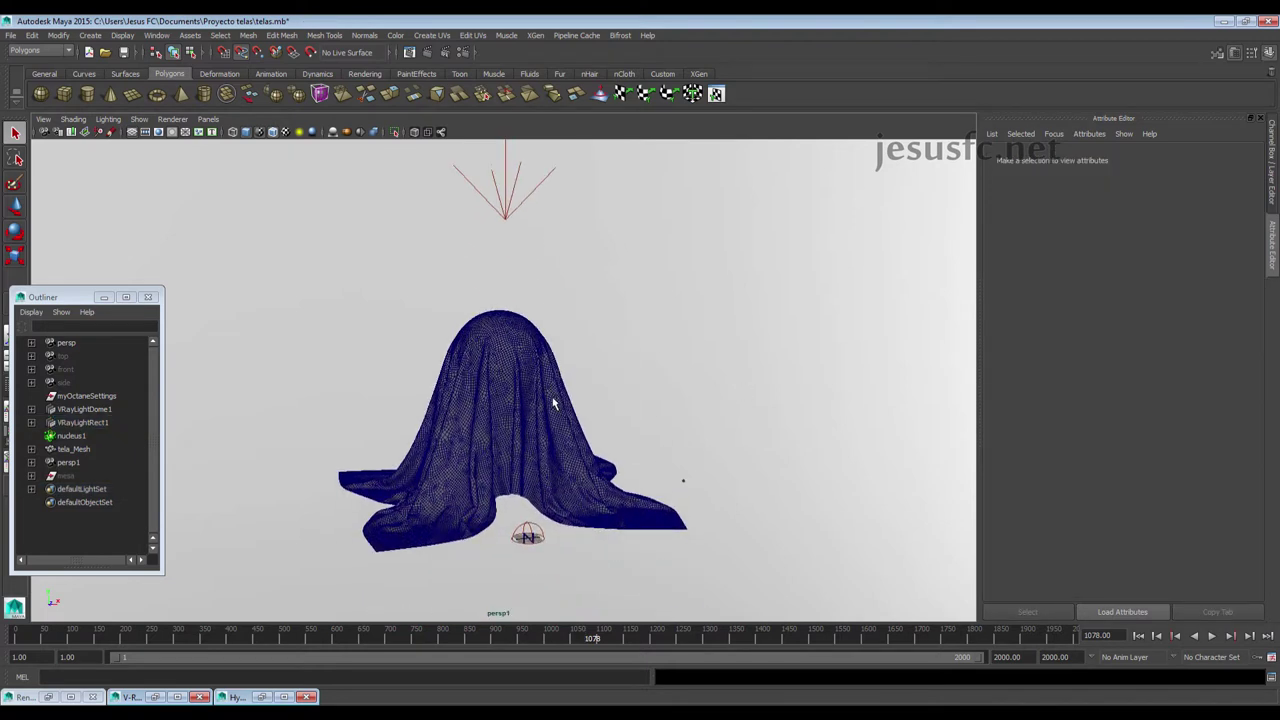
{"action": "mouse_move", "coordinate": [685, 403]}
{"action": "left_mouse_down", "text": "alt"}
{"action": "mouse_move", "coordinate": [316, 366]}
{"action": "mouse_move", "coordinate": [453, 323]}
{"action": "mouse_move", "coordinate": [577, 371]}
{"action": "mouse_move", "coordinate": [740, 381]}
{"action": "mouse_move", "coordinate": [709, 398]}
{"action": "left_mouse_up", "text": "alt"}
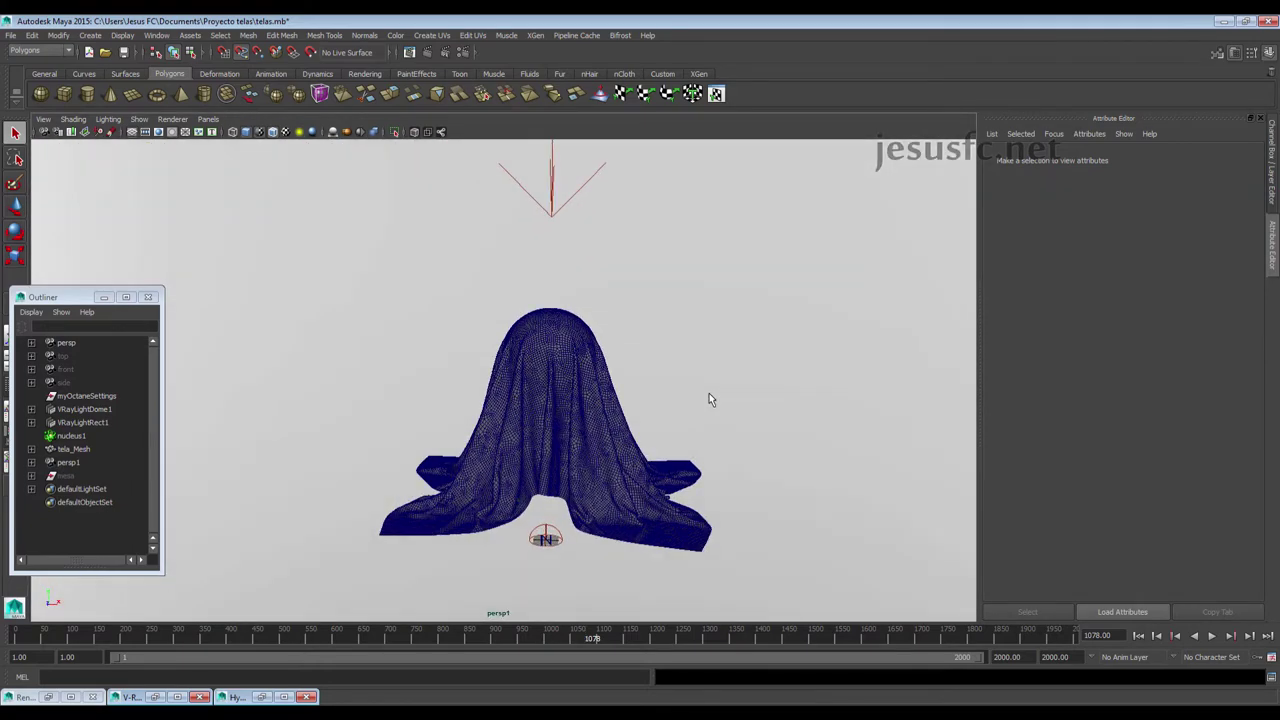
{"action": "left_click", "coordinate": [543, 213]}
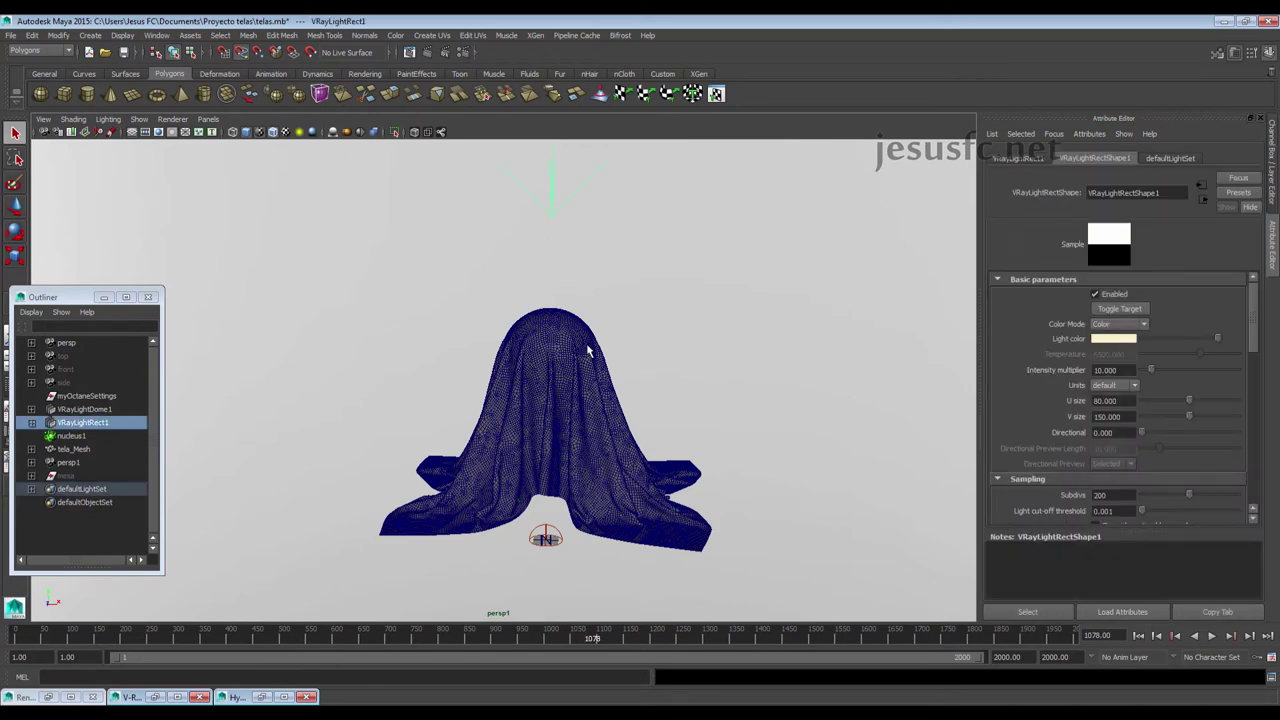
{"action": "left_click", "coordinate": [588, 350]}
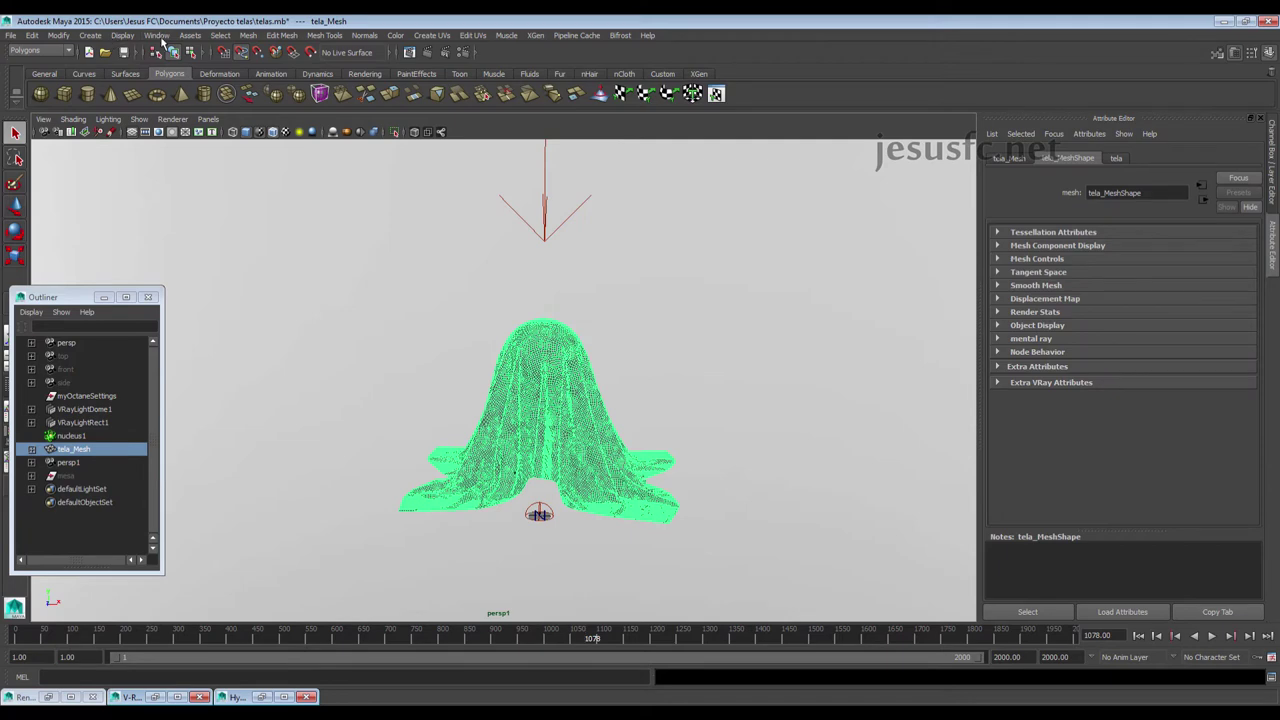
Open the Hypershade and select the dome light VRayLightDome1 in its Lights tab
{"action": "left_click", "coordinate": [156, 35]}
{"action": "left_click", "coordinate": [349, 107]}
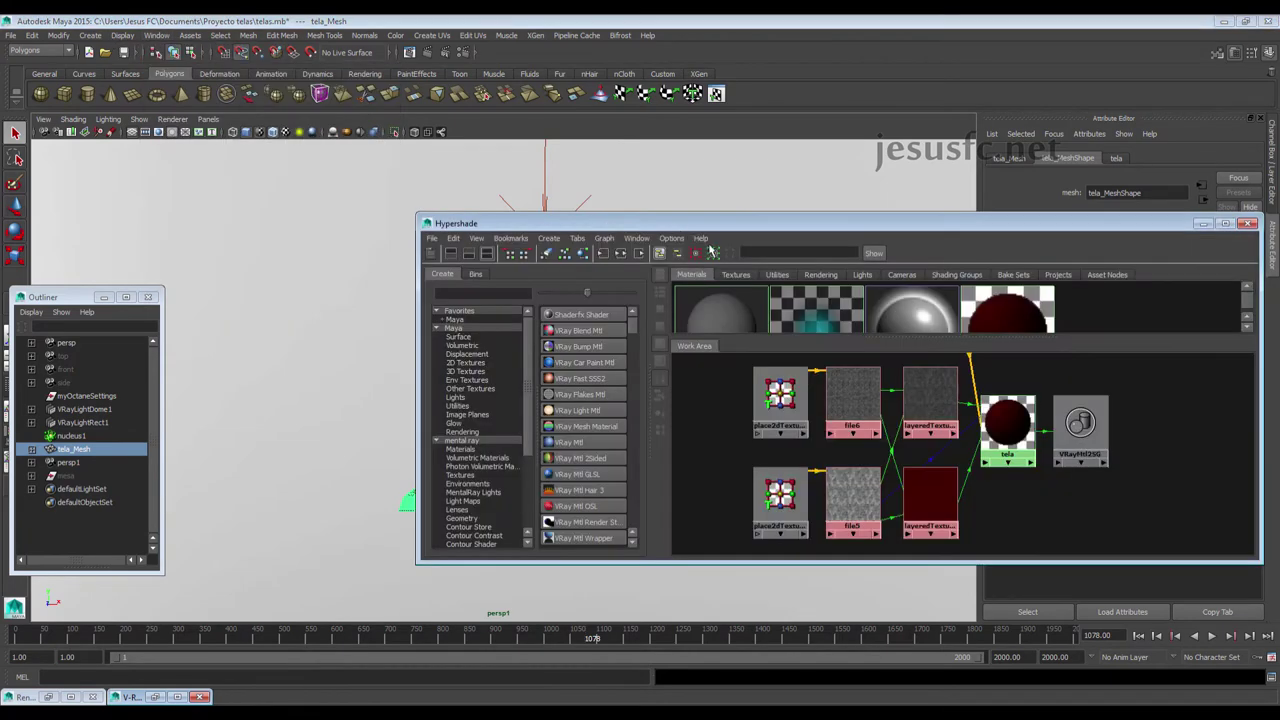
{"action": "left_click", "coordinate": [860, 276]}
{"action": "left_click", "coordinate": [697, 308]}
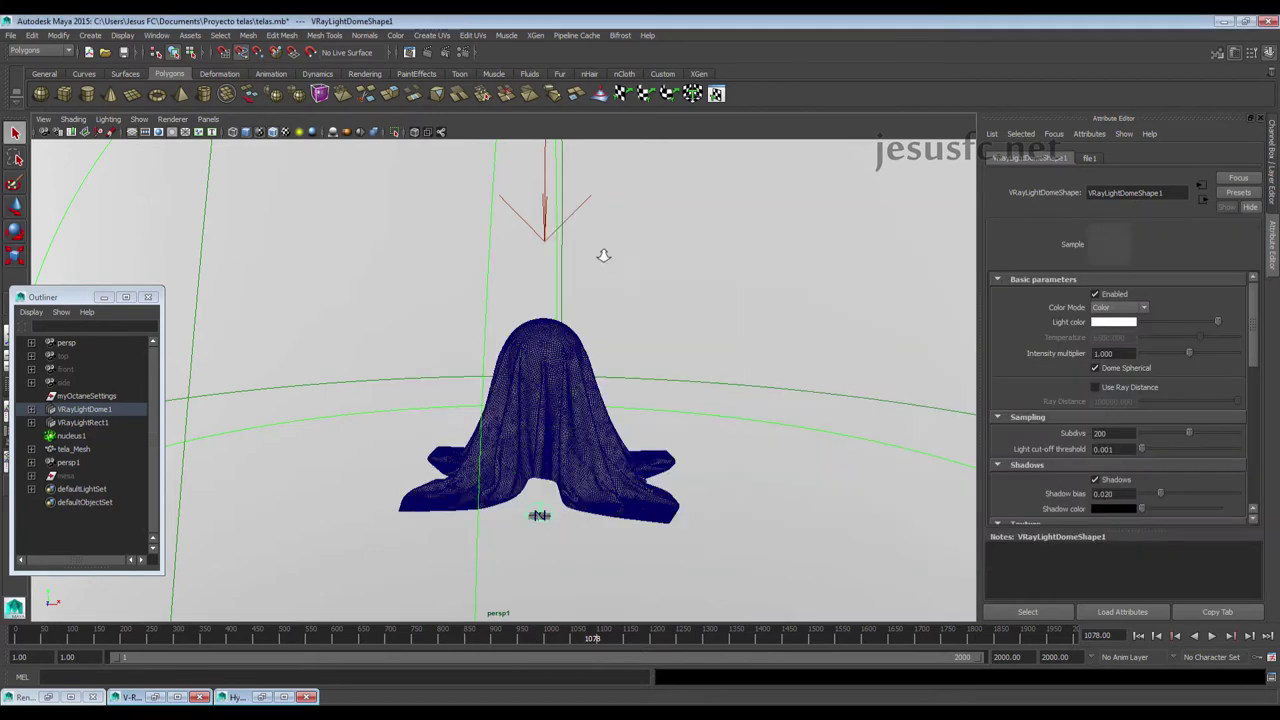
Select the rectangle light above the cloth and check its Subdivs value of 200
{"action": "right_click_drag", "start_coordinate": [603, 251], "coordinate": [514, 429], "text": "alt"}
{"action": "left_click_drag", "start_coordinate": [586, 277], "coordinate": [505, 422], "text": "alt"}
{"action": "mouse_move", "coordinate": [477, 281]}
{"action": "left_mouse_down", "text": "alt"}
{"action": "mouse_move", "coordinate": [520, 289]}
{"action": "mouse_move", "coordinate": [371, 291]}
{"action": "left_mouse_up", "text": "alt"}
{"action": "right_click_drag", "start_coordinate": [371, 291], "coordinate": [897, 343], "text": "alt"}
{"action": "left_click_drag", "start_coordinate": [897, 343], "coordinate": [686, 357], "text": "alt"}
{"action": "right_click_drag", "start_coordinate": [686, 357], "coordinate": [686, 294], "text": "alt"}
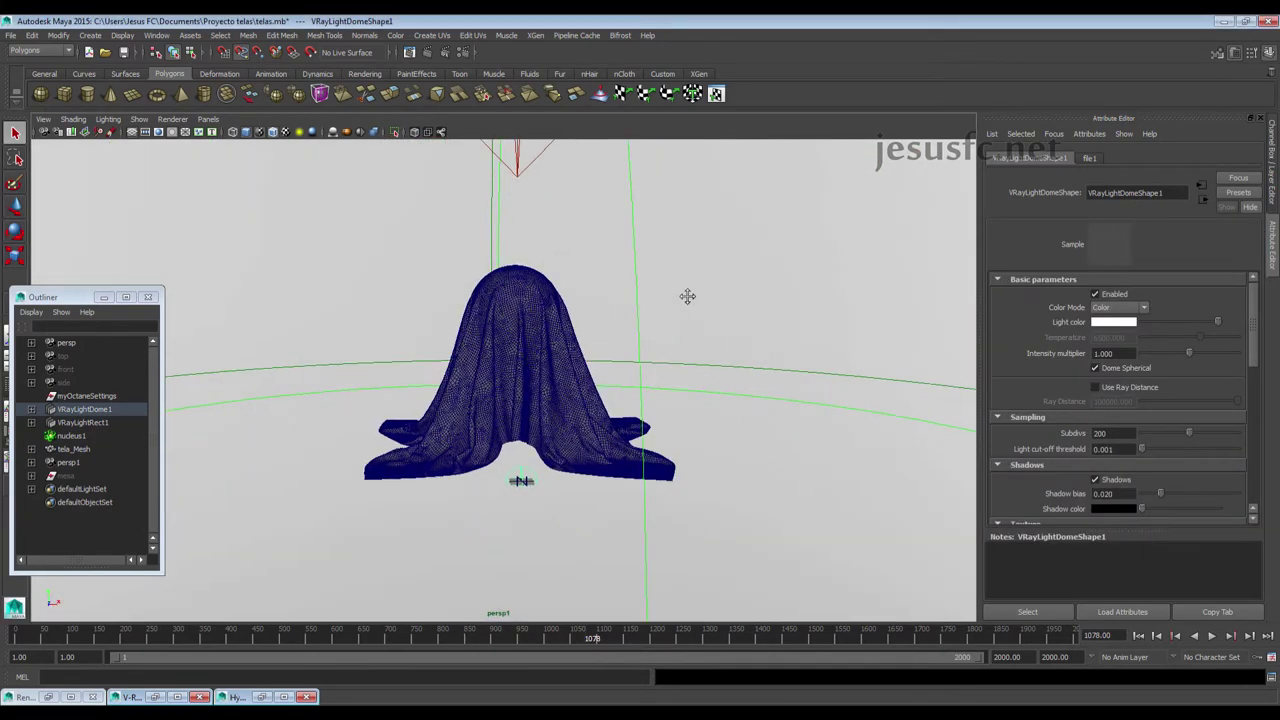
{"action": "left_click_drag", "start_coordinate": [703, 309], "coordinate": [918, 357], "text": "alt"}
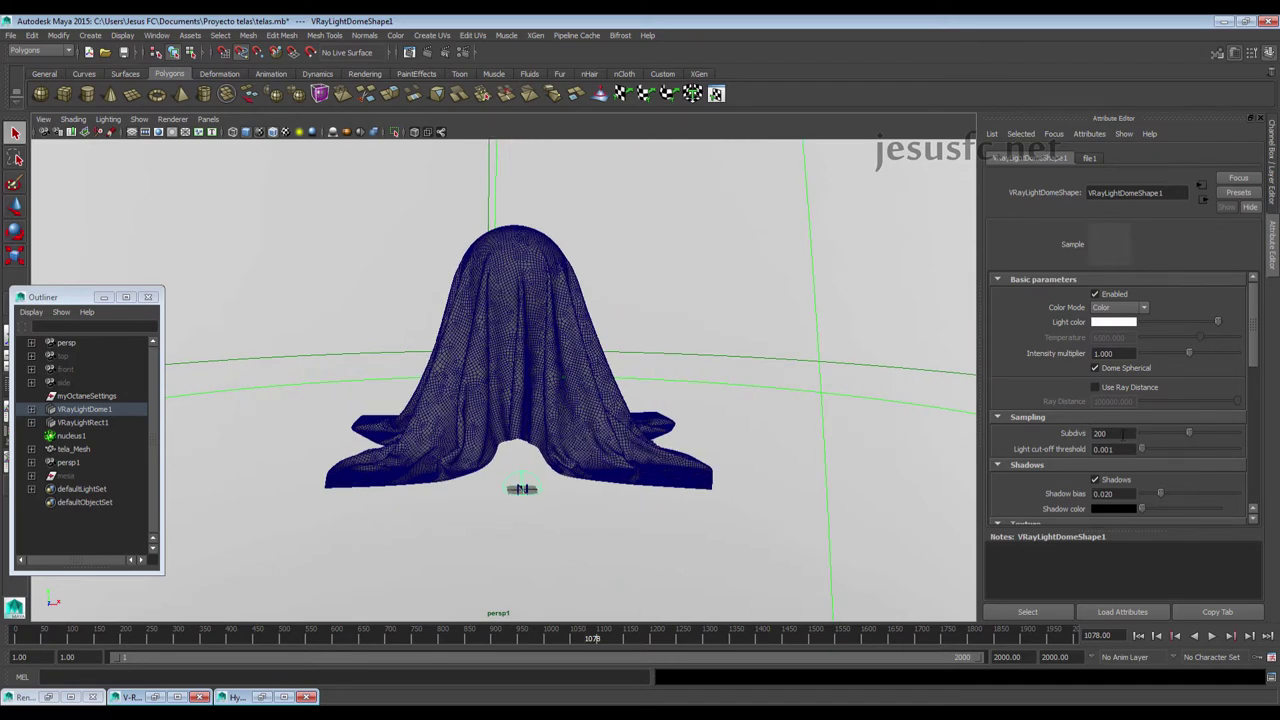
{"action": "mouse_move", "coordinate": [661, 291]}
{"action": "left_mouse_down", "text": "alt"}
{"action": "mouse_move", "coordinate": [560, 357]}
{"action": "mouse_move", "coordinate": [536, 354]}
{"action": "left_mouse_up", "text": "alt"}
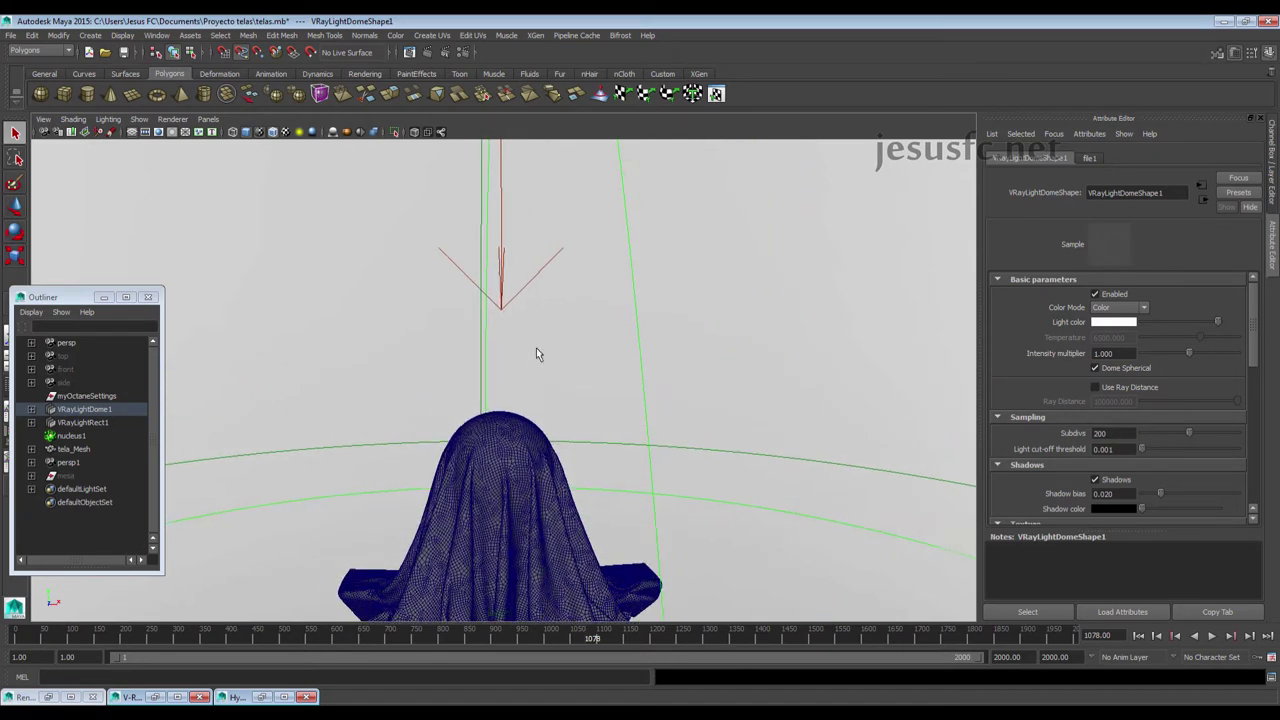
{"action": "left_click", "coordinate": [503, 303]}
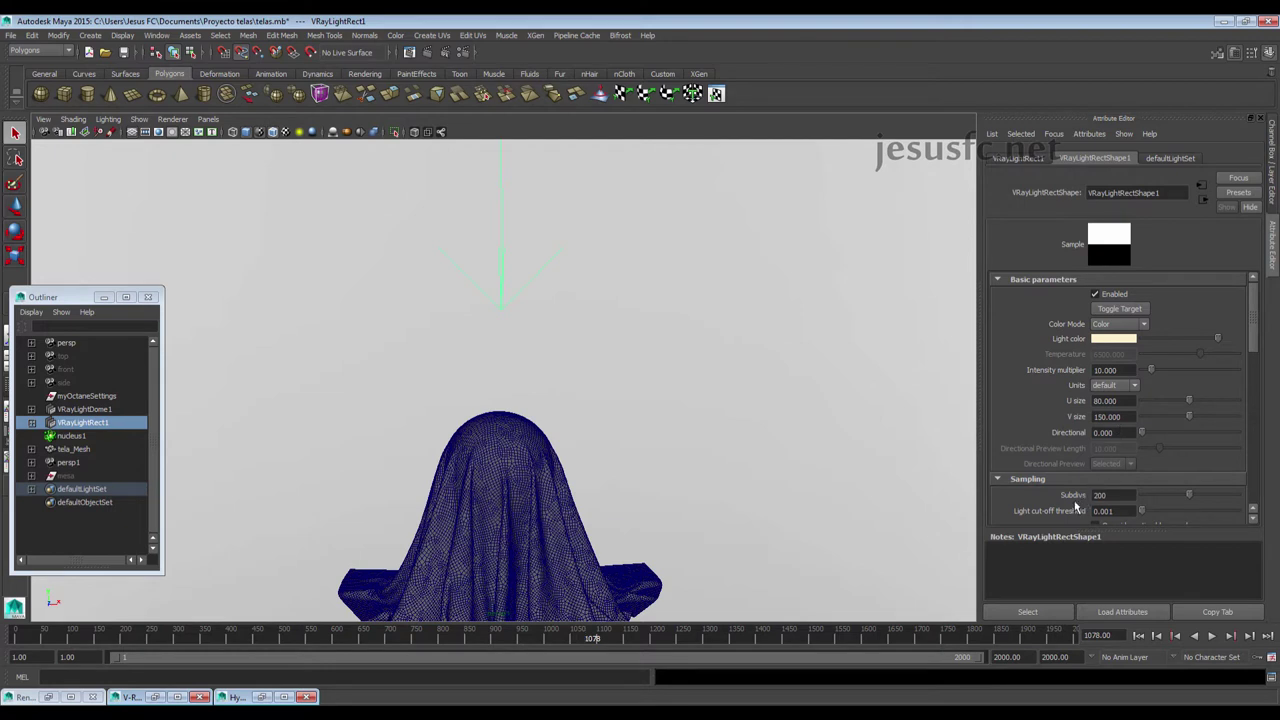
{"action": "scroll", "coordinate": [1087, 502], "scroll_direction": "down", "scroll_amount": 2}
{"action": "double_click", "coordinate": [1099, 455]}
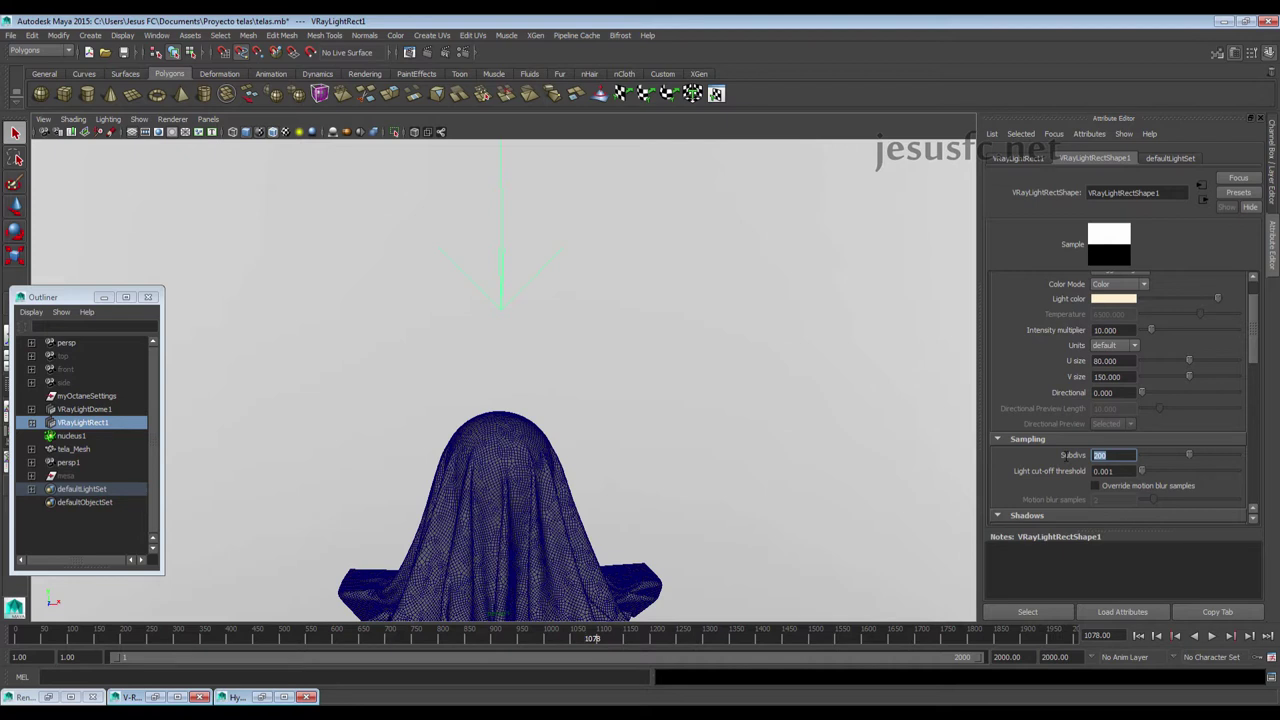
Set the V-Ray image sampler Max subdivs to 10 and review its Threshold
{"action": "left_click", "coordinate": [462, 52]}
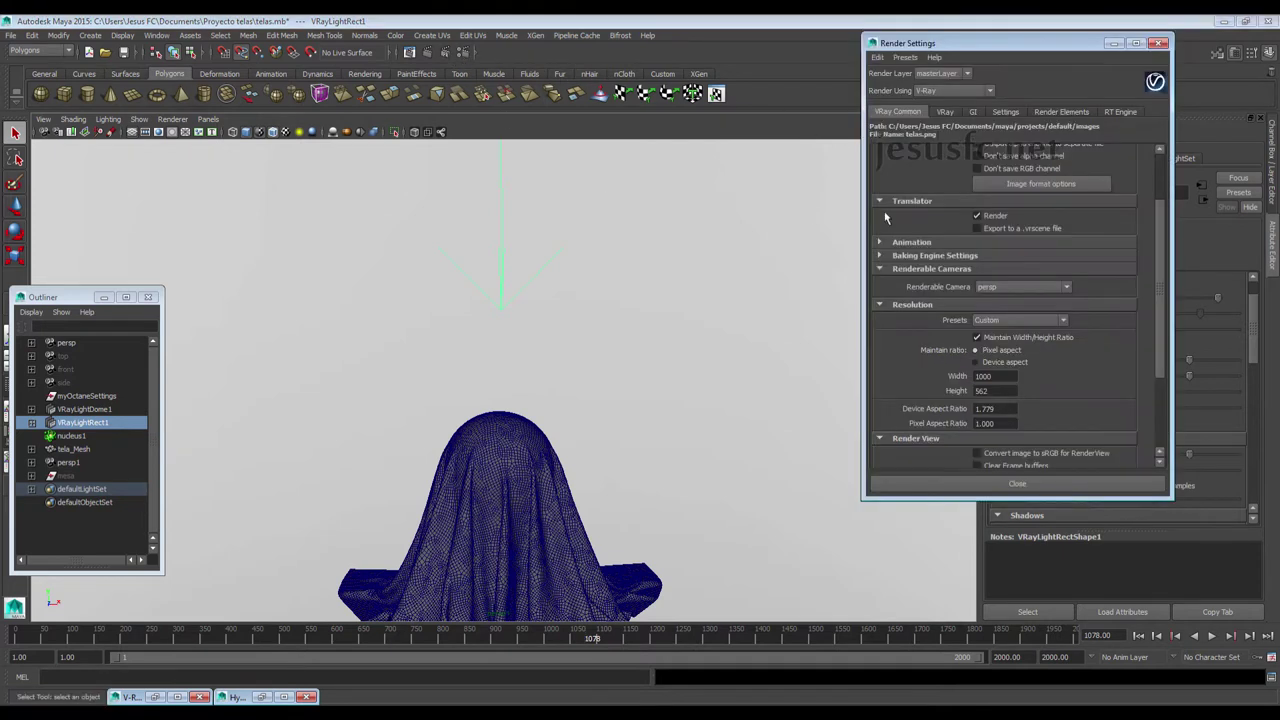
{"action": "middle_click_drag", "start_coordinate": [706, 391], "coordinate": [700, 177], "text": "alt"}
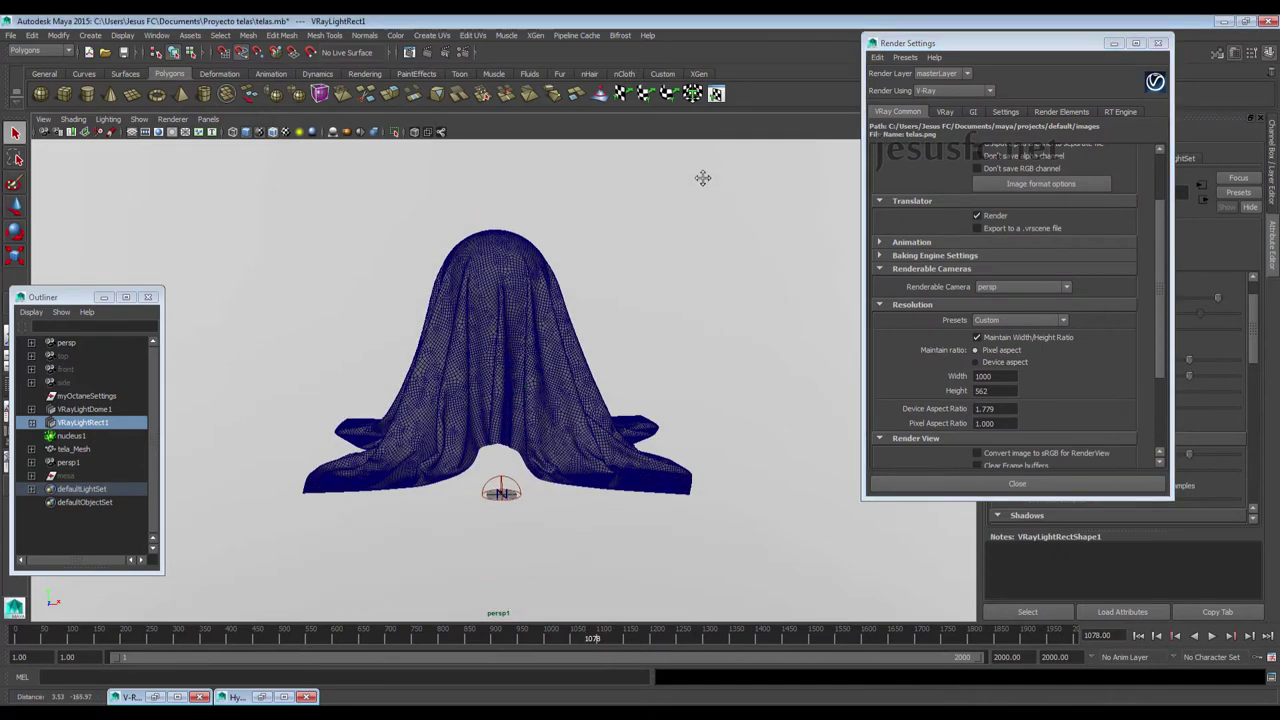
{"action": "left_click", "coordinate": [945, 111]}
{"action": "left_click", "coordinate": [990, 289]}
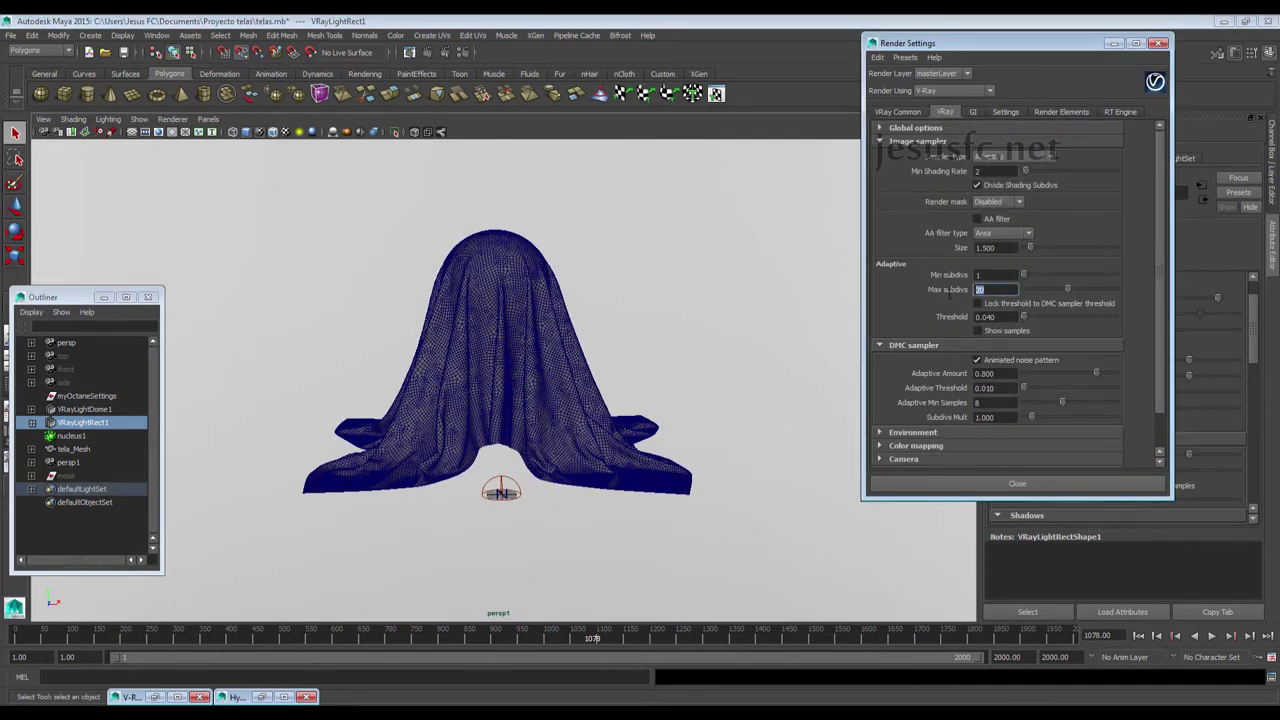
{"action": "type", "text": "10"}
{"action": "key", "text": "Return"}
{"action": "left_click_drag", "start_coordinate": [996, 316], "coordinate": [985, 316]}
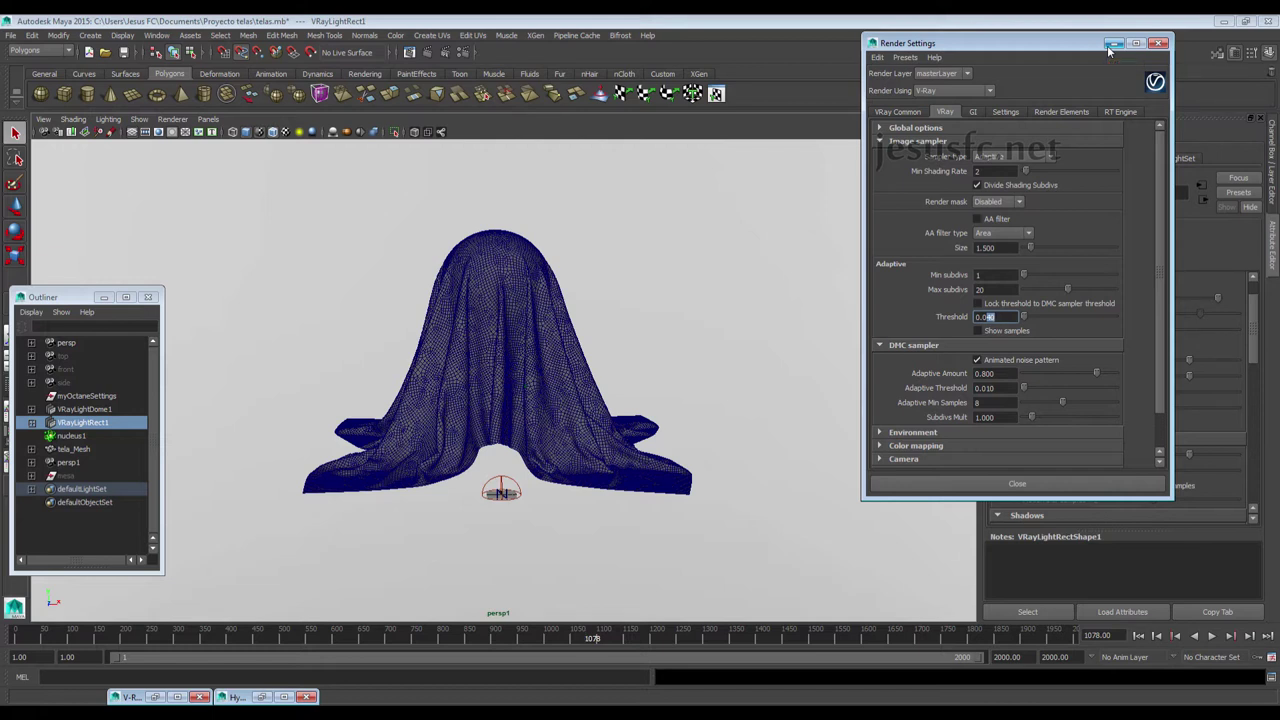
Review the global illumination settings in the GI tab
{"action": "left_click", "coordinate": [973, 112]}
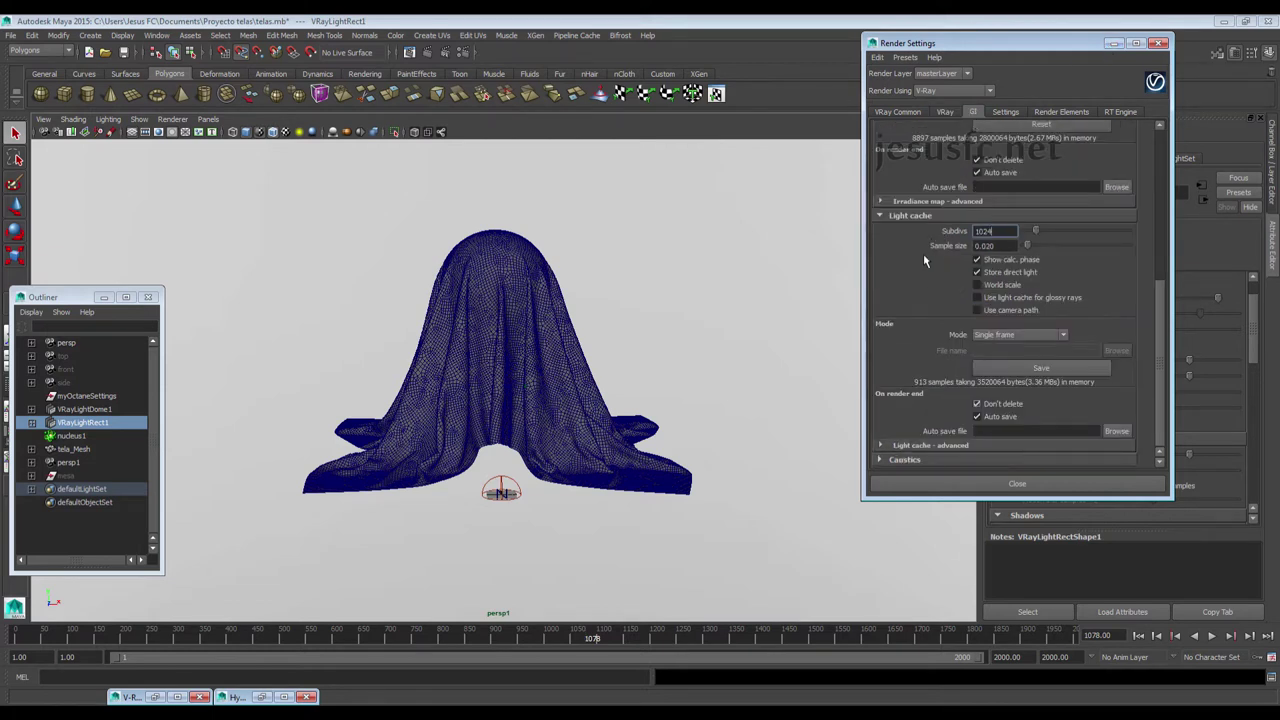
{"action": "scroll", "coordinate": [923, 253], "scroll_direction": "up", "scroll_amount": 5}
{"action": "scroll", "coordinate": [923, 253], "scroll_direction": "up", "scroll_amount": 2}
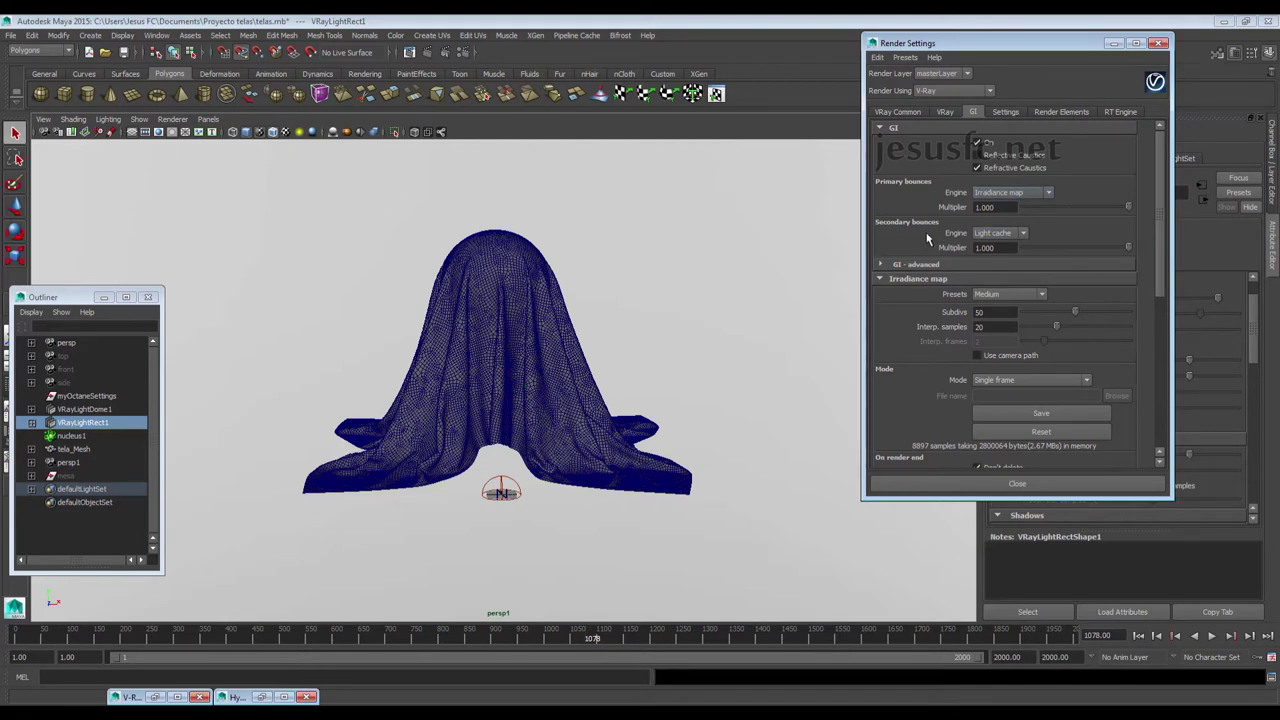
{"action": "scroll", "coordinate": [944, 290], "scroll_direction": "down", "scroll_amount": 2}
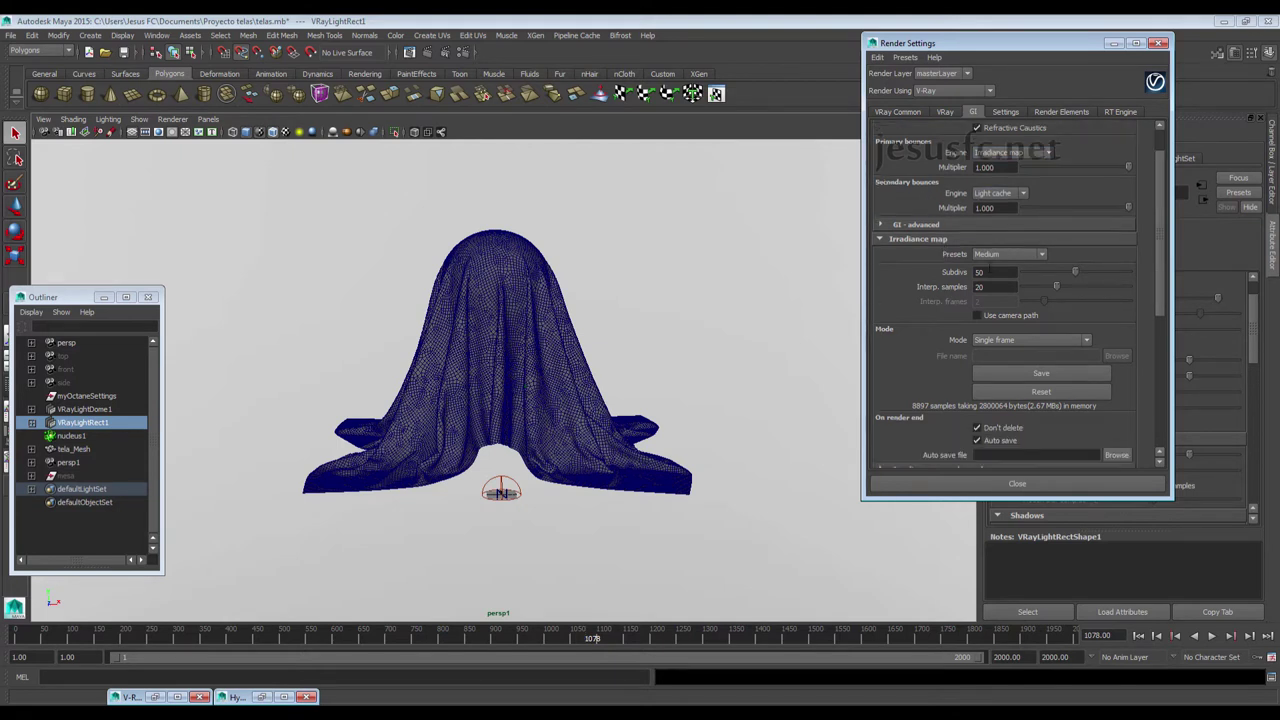
{"action": "scroll", "coordinate": [938, 289], "scroll_direction": "down", "scroll_amount": 8}
{"action": "scroll", "coordinate": [935, 289], "scroll_direction": "down", "scroll_amount": 2}
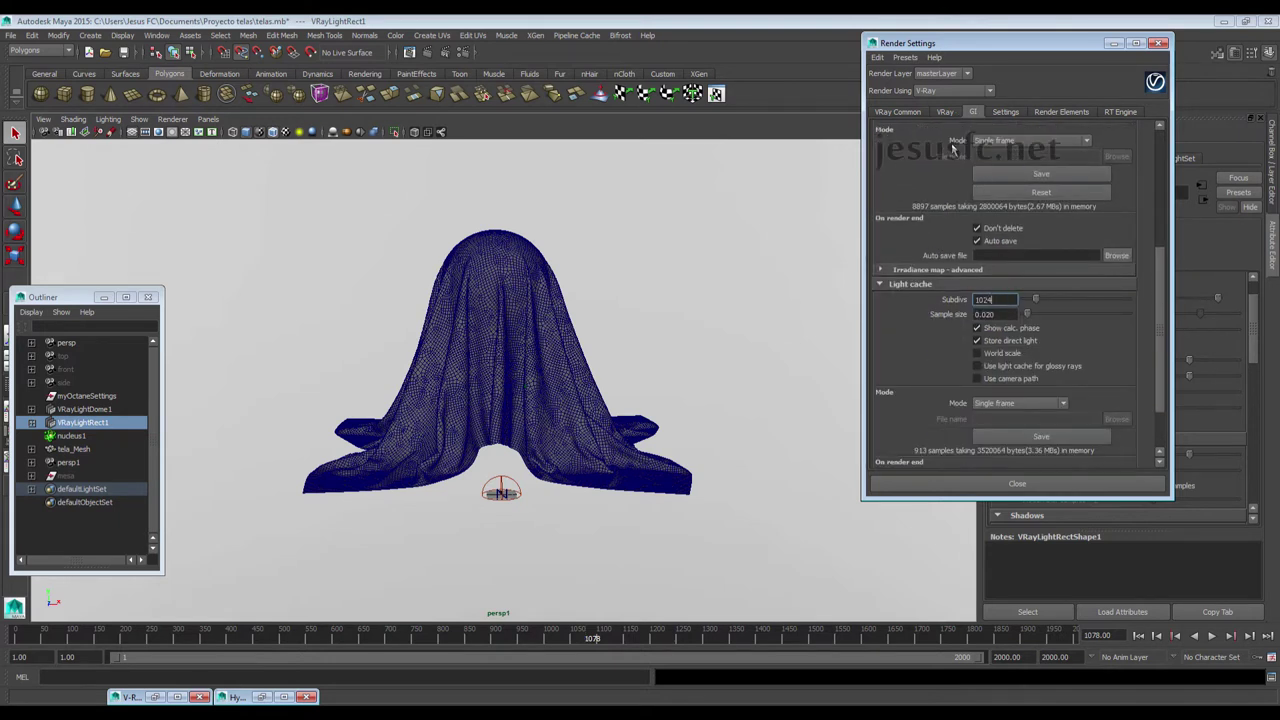
{"action": "scroll", "coordinate": [933, 245], "scroll_direction": "up", "scroll_amount": 6}
{"action": "scroll", "coordinate": [933, 245], "scroll_direction": "up", "scroll_amount": 6}
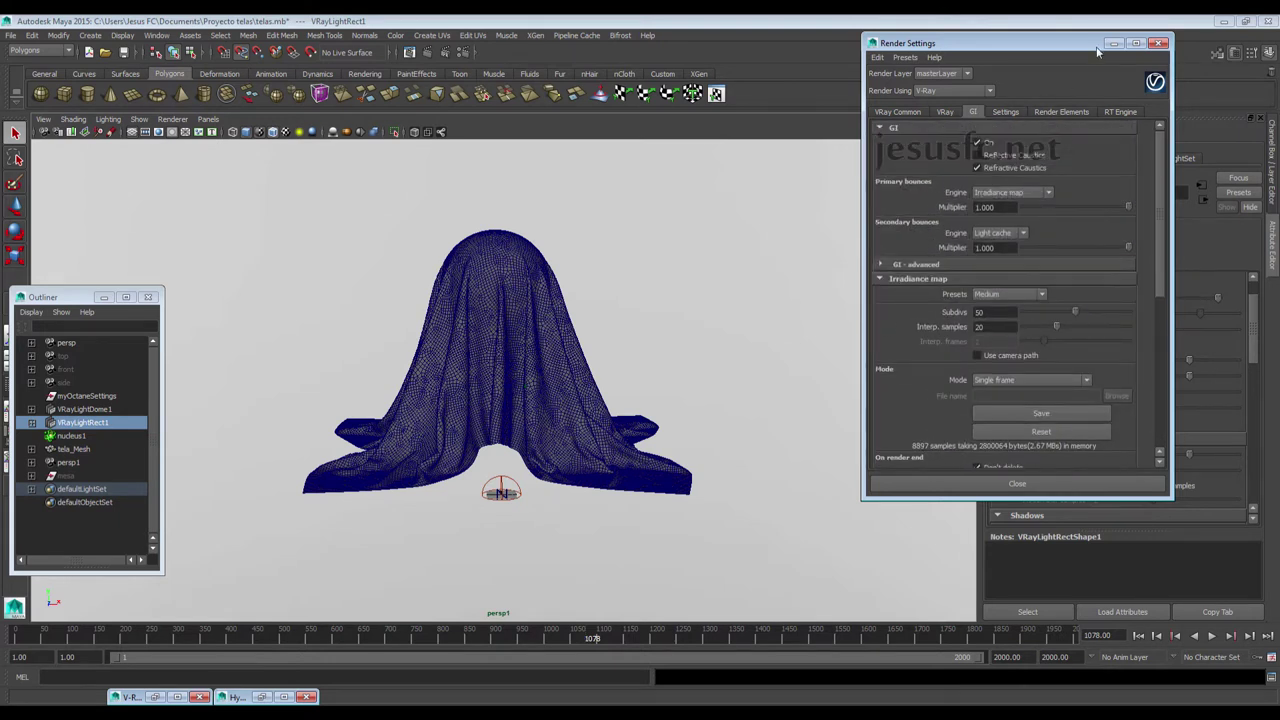
Check the 1000×562 output resolution, then reopen the Hypershade
{"action": "left_click", "coordinate": [898, 112]}
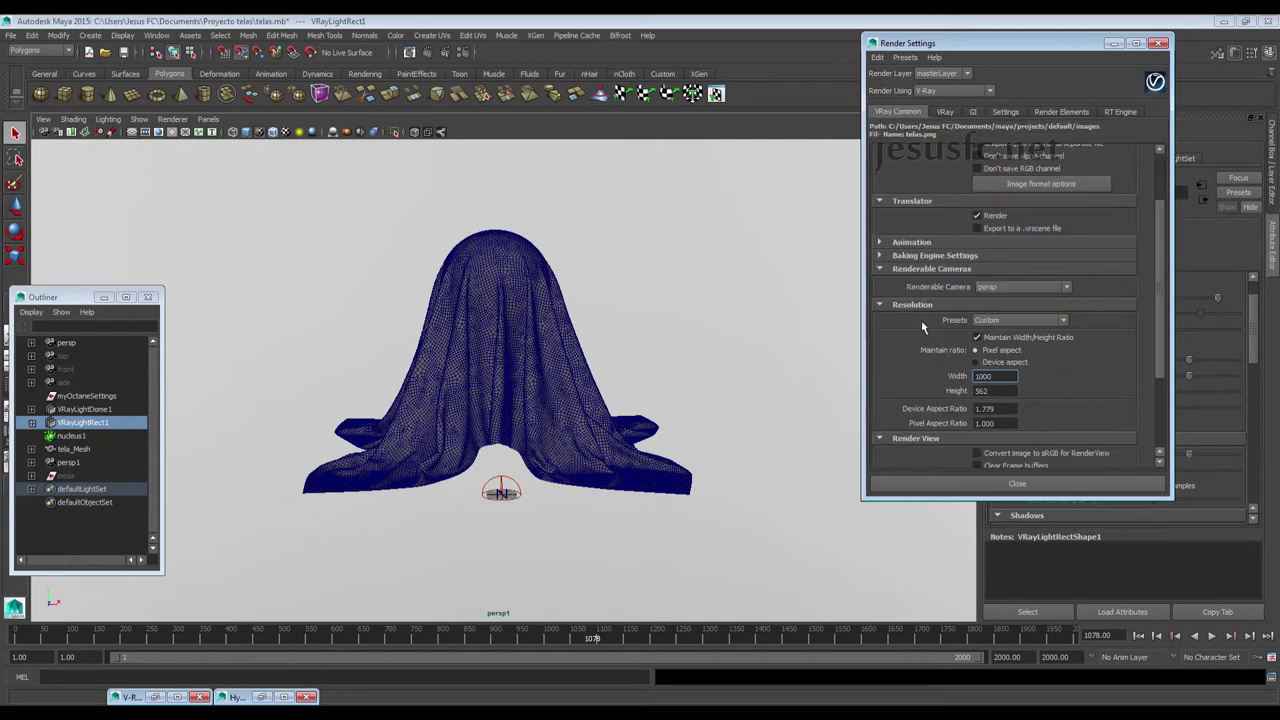
{"action": "left_click_drag", "start_coordinate": [997, 377], "coordinate": [946, 378]}
{"action": "left_click", "coordinate": [1114, 44]}
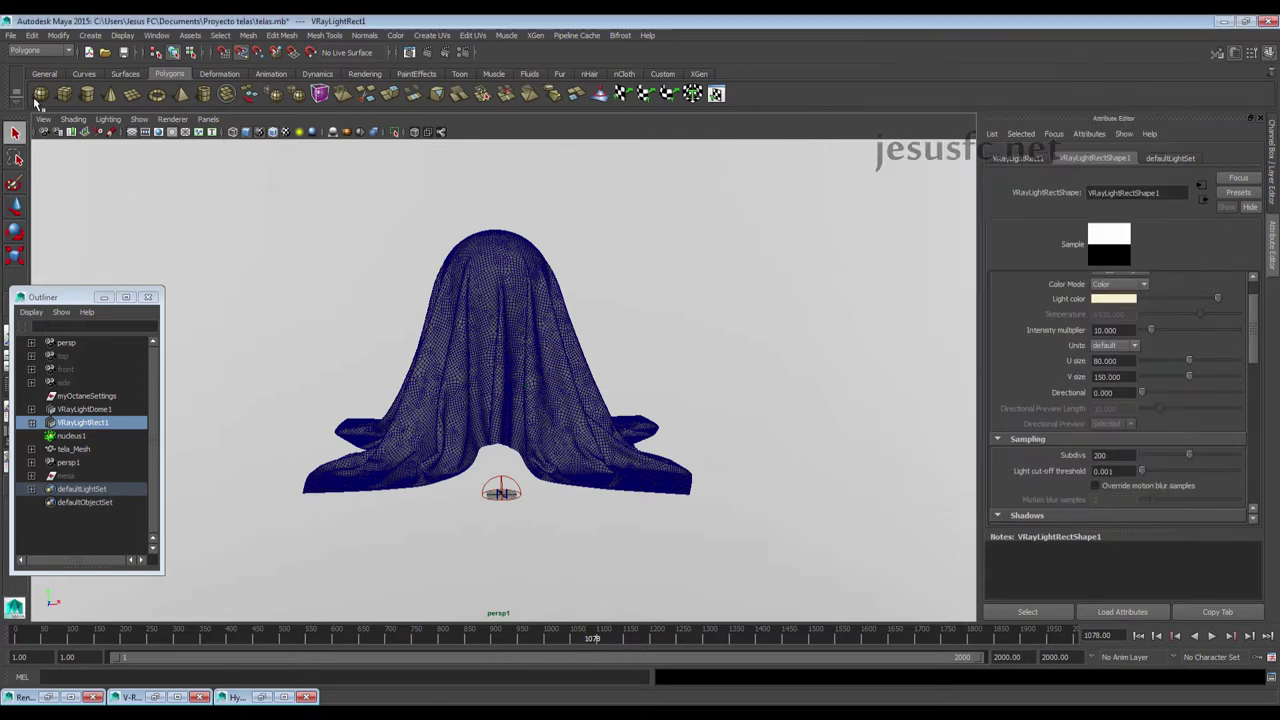
{"action": "left_click", "coordinate": [158, 35]}
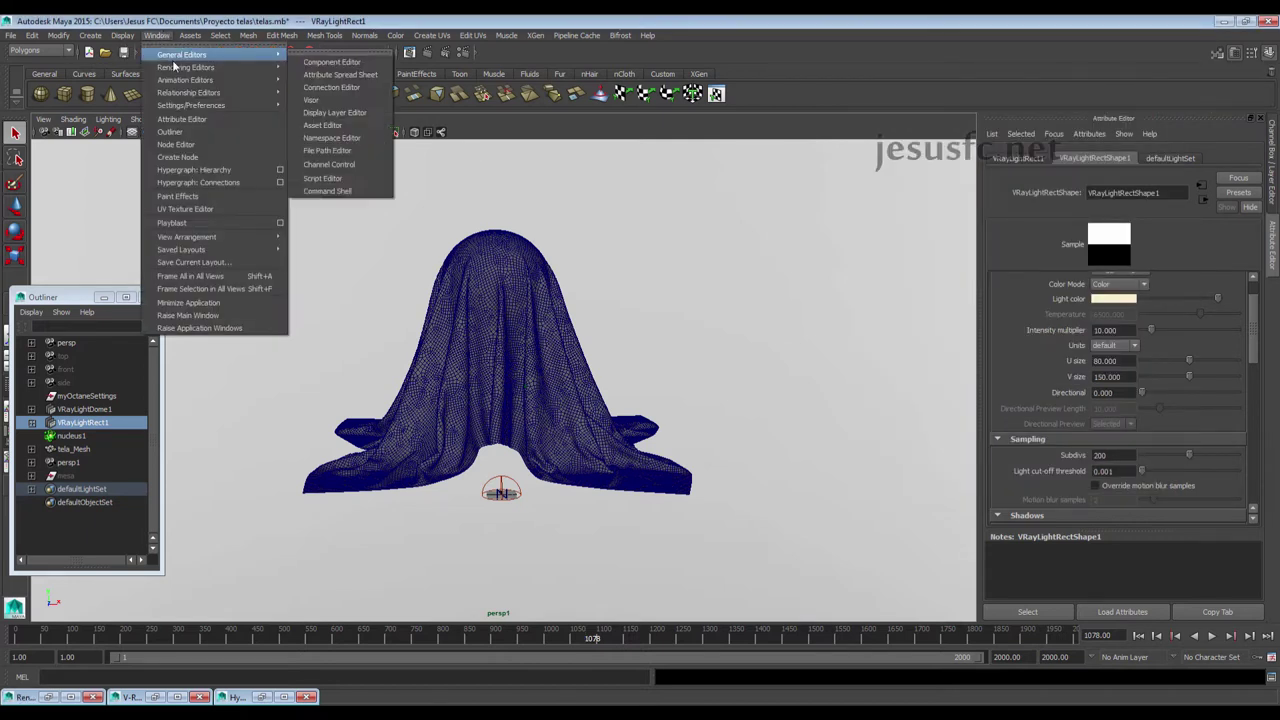
{"action": "left_click", "coordinate": [349, 98]}
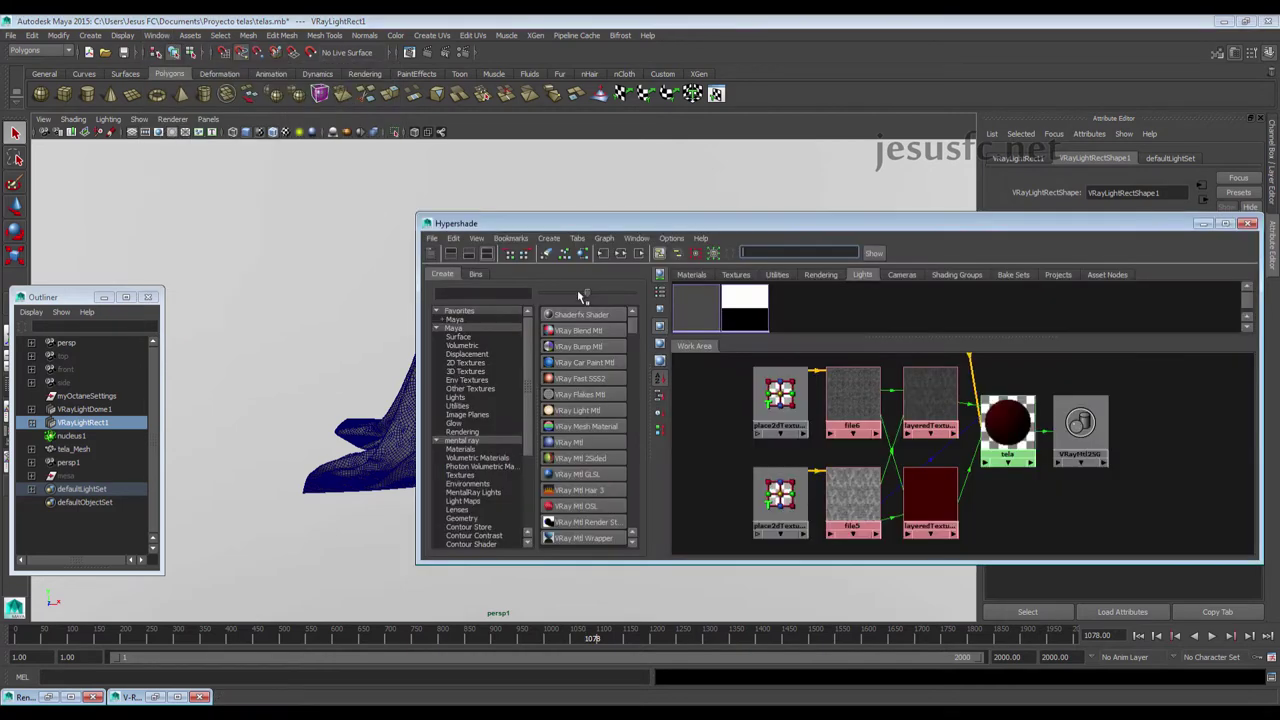
Create a new VRayMtl3 material and assign it to tela_Mesh
{"action": "left_click", "coordinate": [572, 447]}
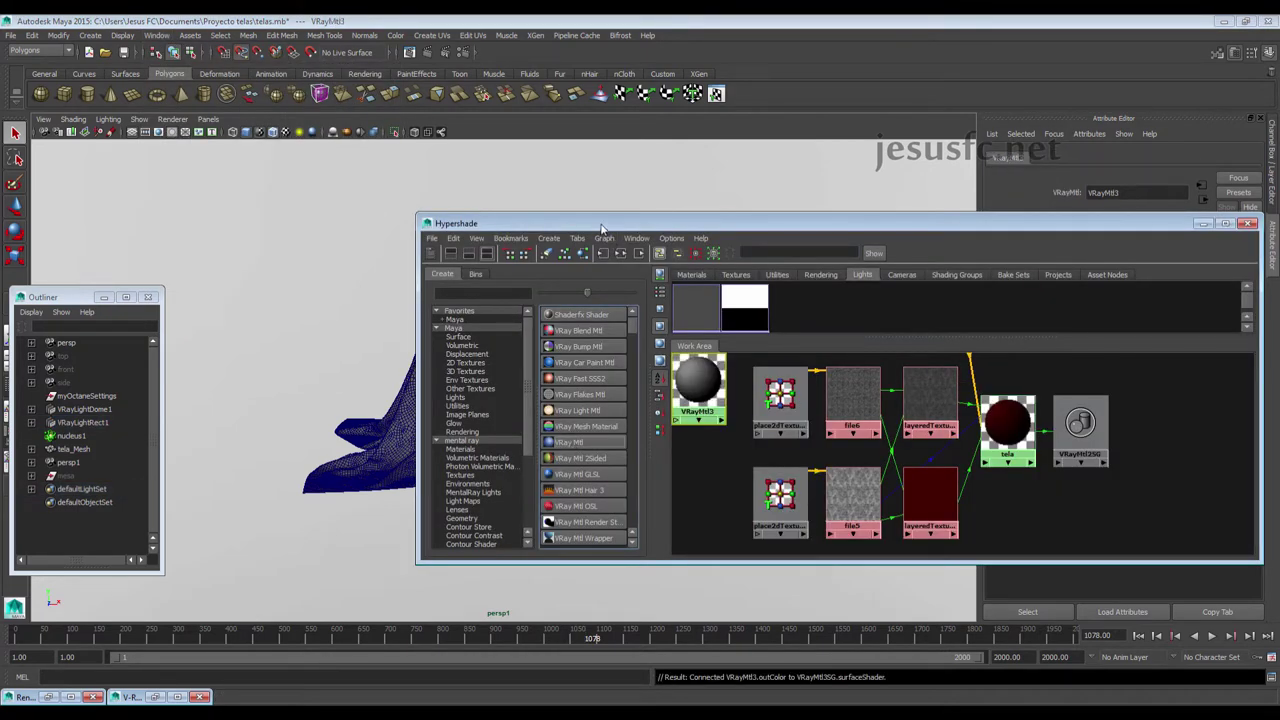
{"action": "left_click_drag", "start_coordinate": [604, 227], "coordinate": [914, 179]}
{"action": "middle_click_drag", "start_coordinate": [1011, 343], "coordinate": [468, 292]}
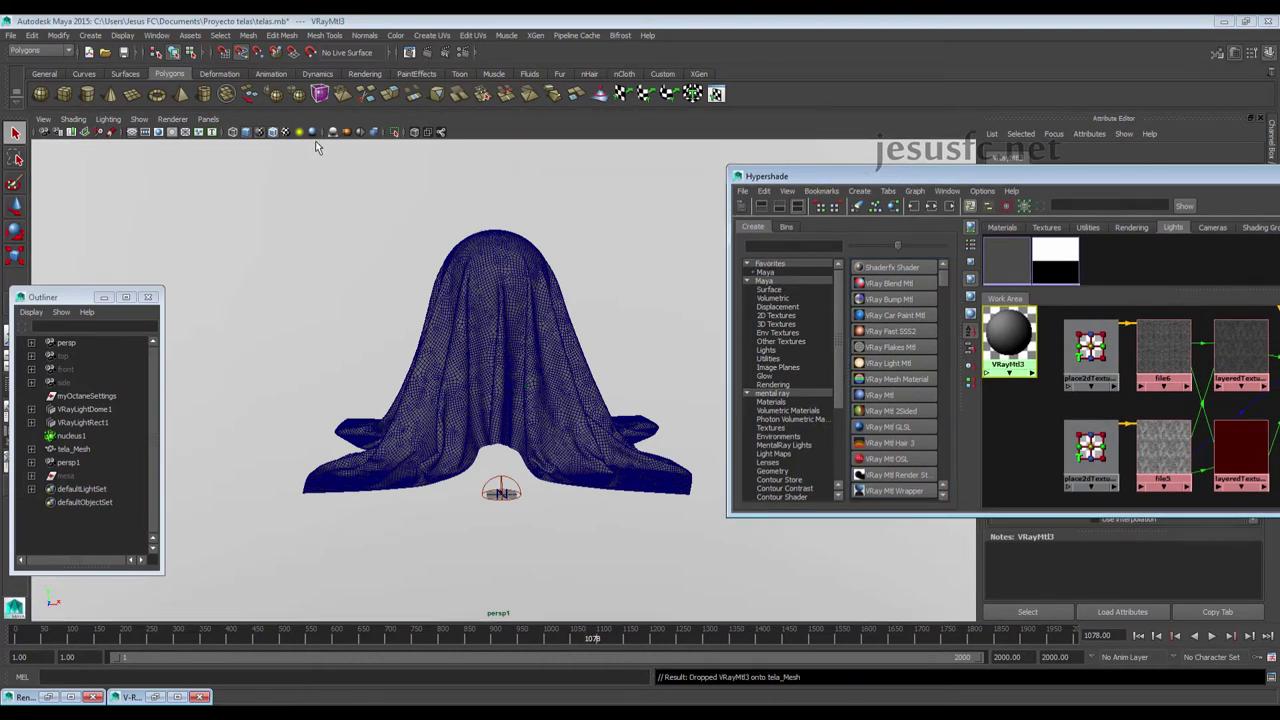
Look through the persp camera and rearrange the Hypershade window to show more nodes
{"action": "left_click", "coordinate": [206, 120]}
{"action": "left_click", "coordinate": [334, 135]}
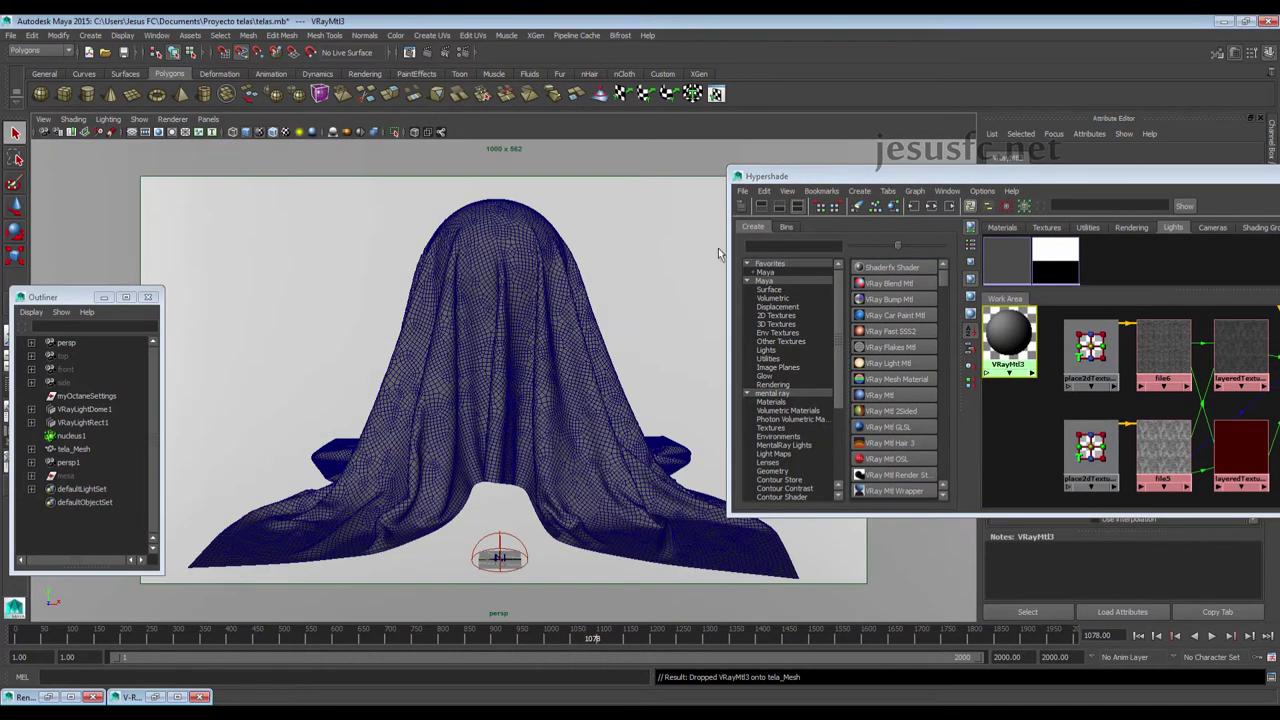
{"action": "left_click_drag", "start_coordinate": [1041, 187], "coordinate": [872, 146]}
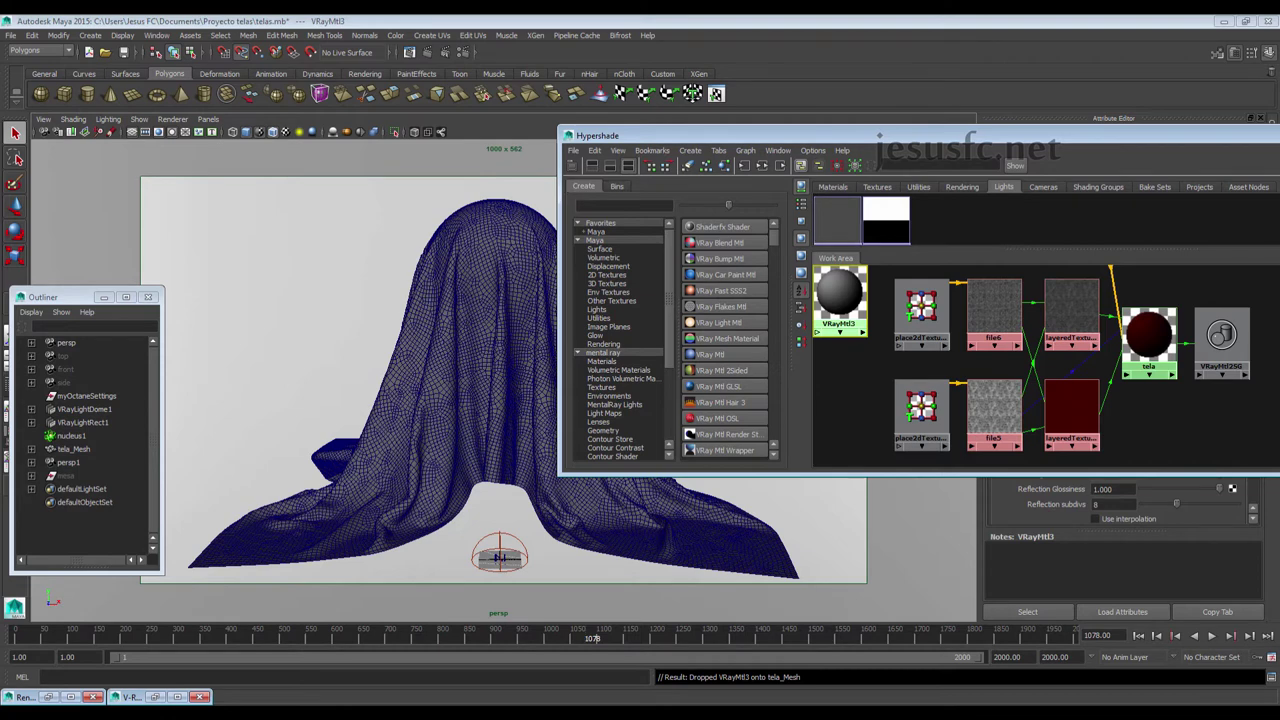
{"action": "left_click_drag", "start_coordinate": [1279, 300], "coordinate": [1262, 300]}
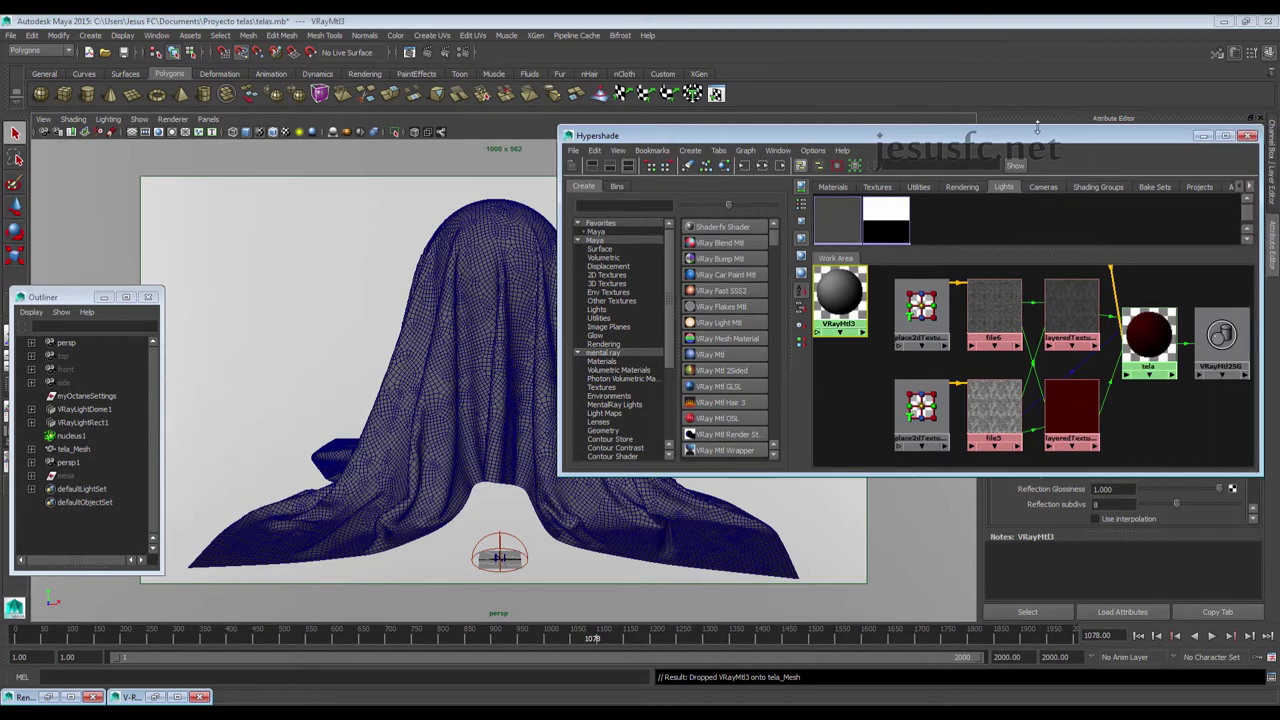
{"action": "left_click_drag", "start_coordinate": [1038, 135], "coordinate": [1034, 140]}
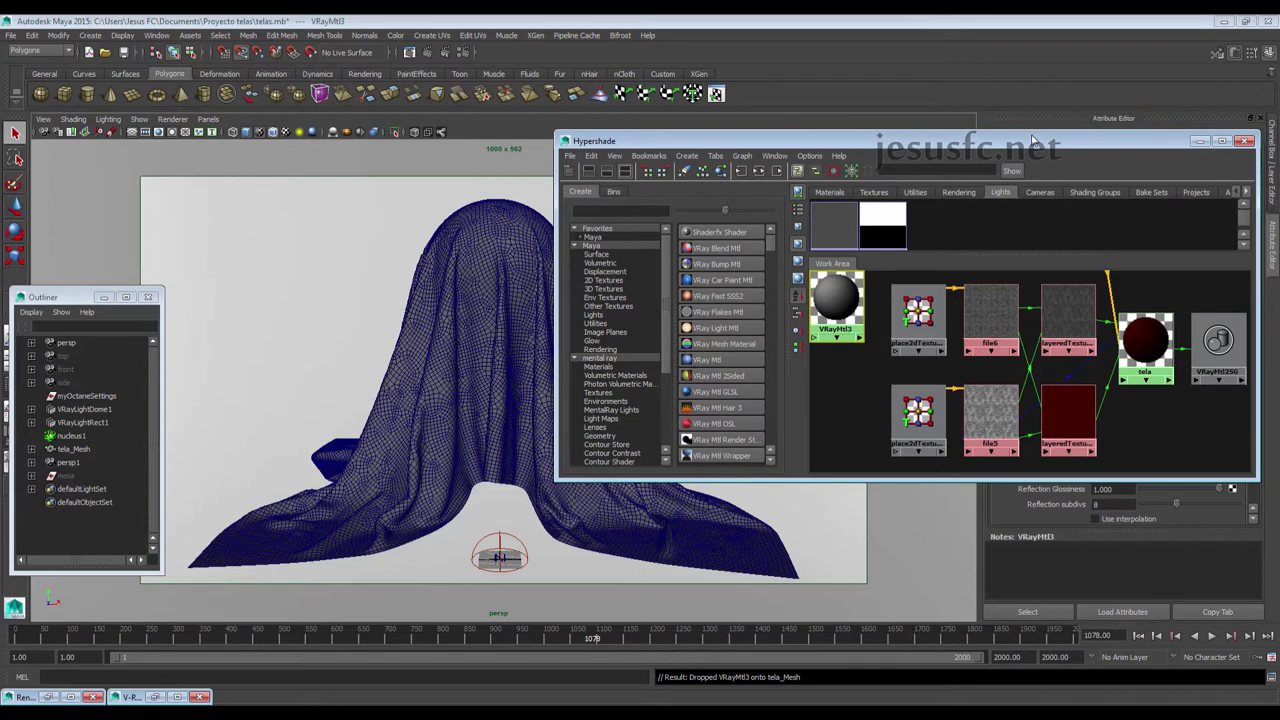
Render the cloth in V-Ray and place the render history window beside the Outliner
{"action": "left_click", "coordinate": [425, 57]}
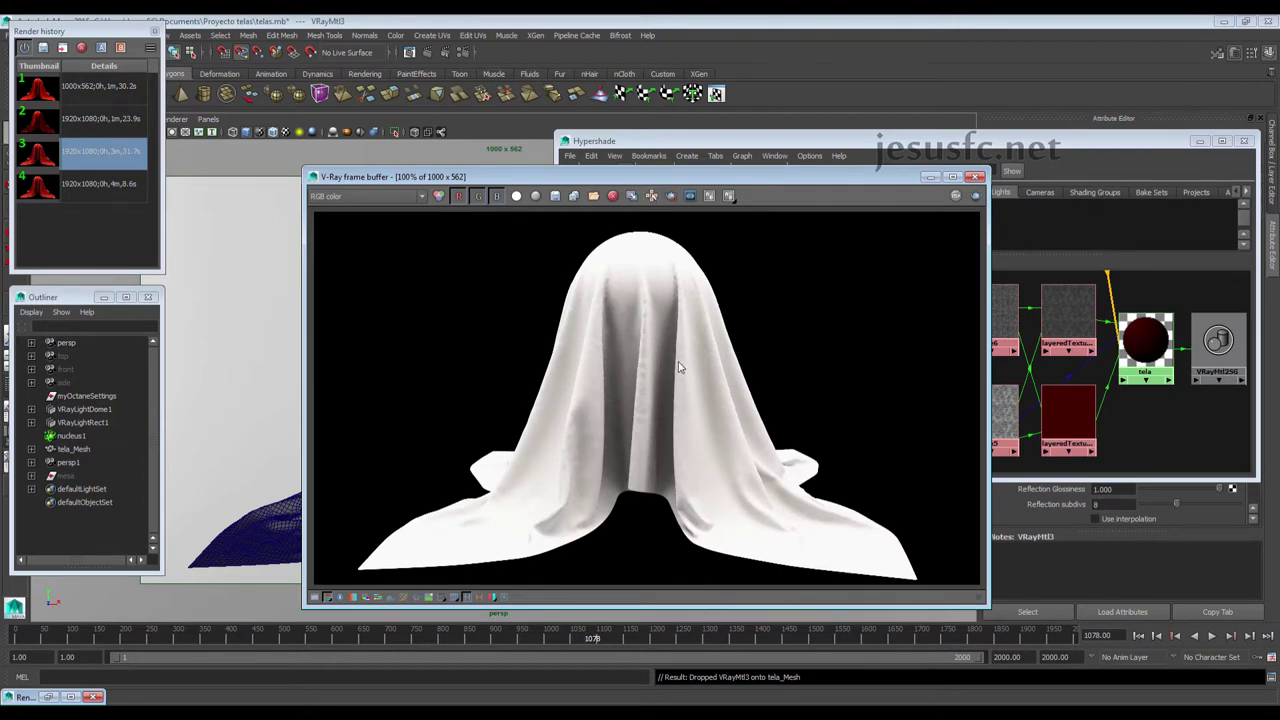
{"action": "scroll", "coordinate": [668, 366], "scroll_direction": "up", "scroll_amount": 1}
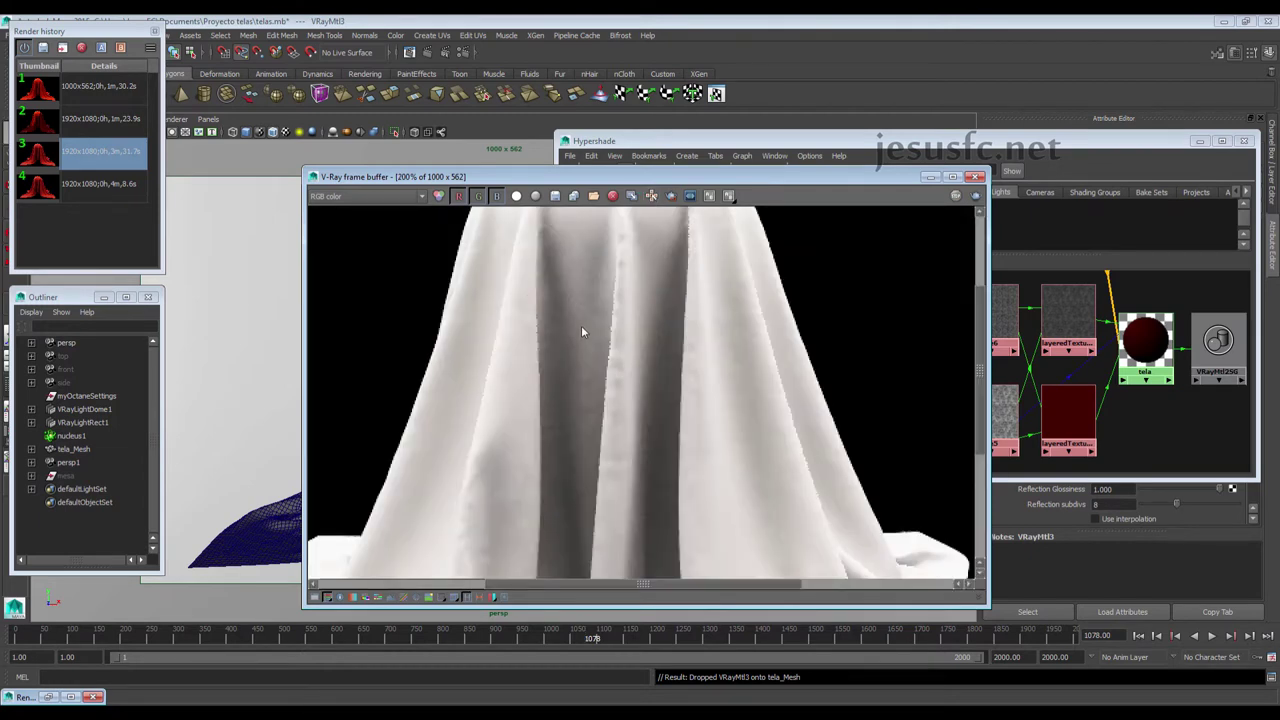
{"action": "scroll", "coordinate": [585, 330], "scroll_direction": "up", "scroll_amount": 1}
{"action": "scroll", "coordinate": [598, 342], "scroll_direction": "down", "scroll_amount": 2}
{"action": "scroll", "coordinate": [640, 350], "scroll_direction": "up", "scroll_amount": 1}
{"action": "scroll", "coordinate": [640, 358], "scroll_direction": "down", "scroll_amount": 1}
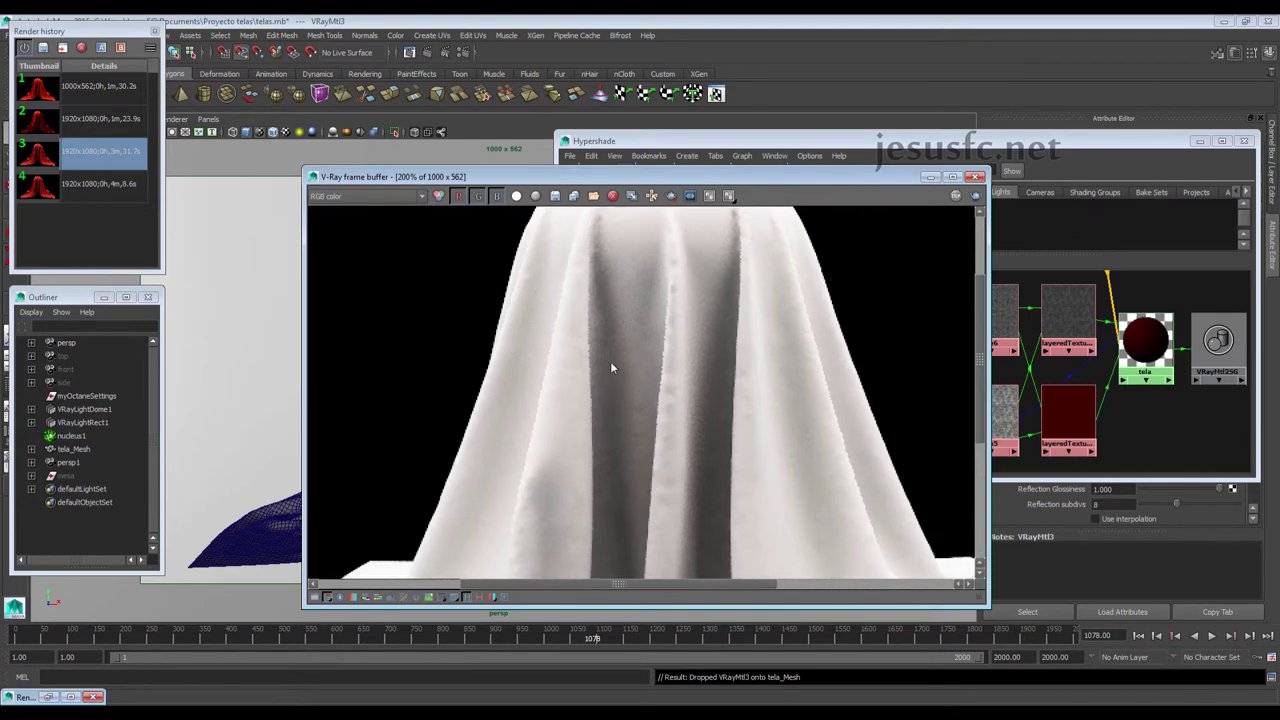
{"action": "scroll", "coordinate": [590, 390], "scroll_direction": "down", "scroll_amount": 1}
{"action": "scroll", "coordinate": [585, 385], "scroll_direction": "down", "scroll_amount": 1}
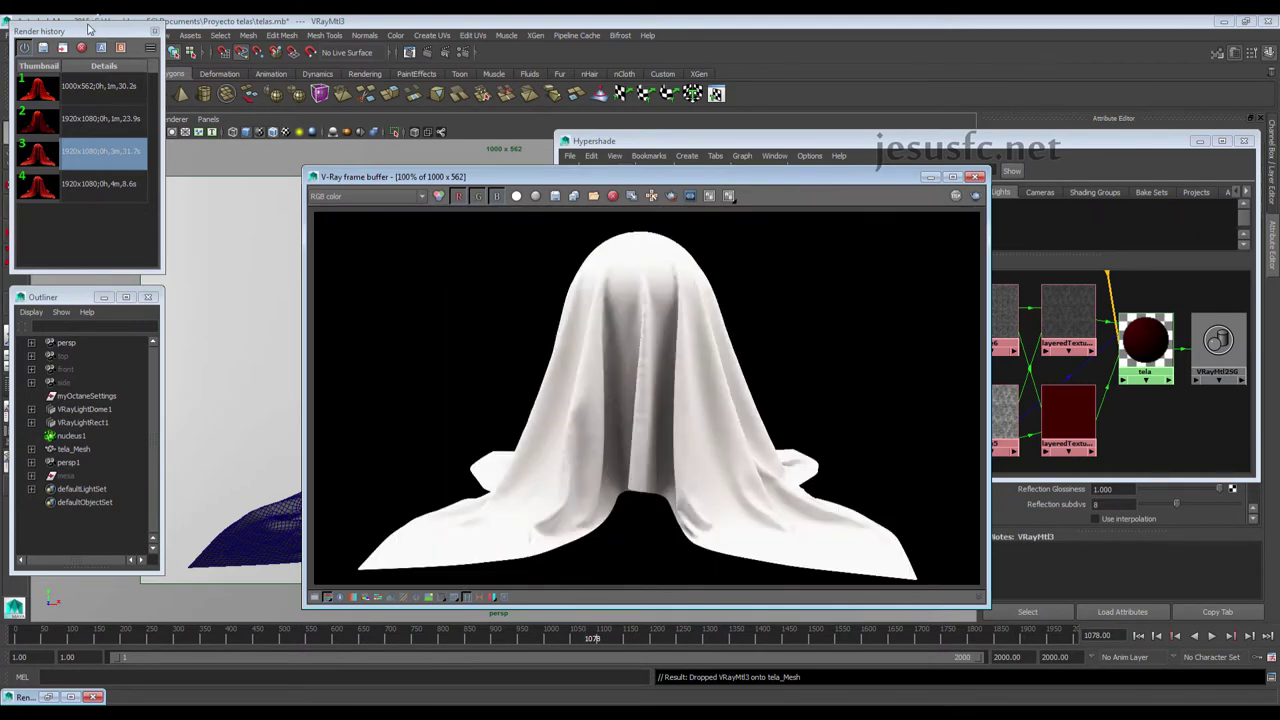
{"action": "left_click_drag", "start_coordinate": [88, 30], "coordinate": [240, 269]}
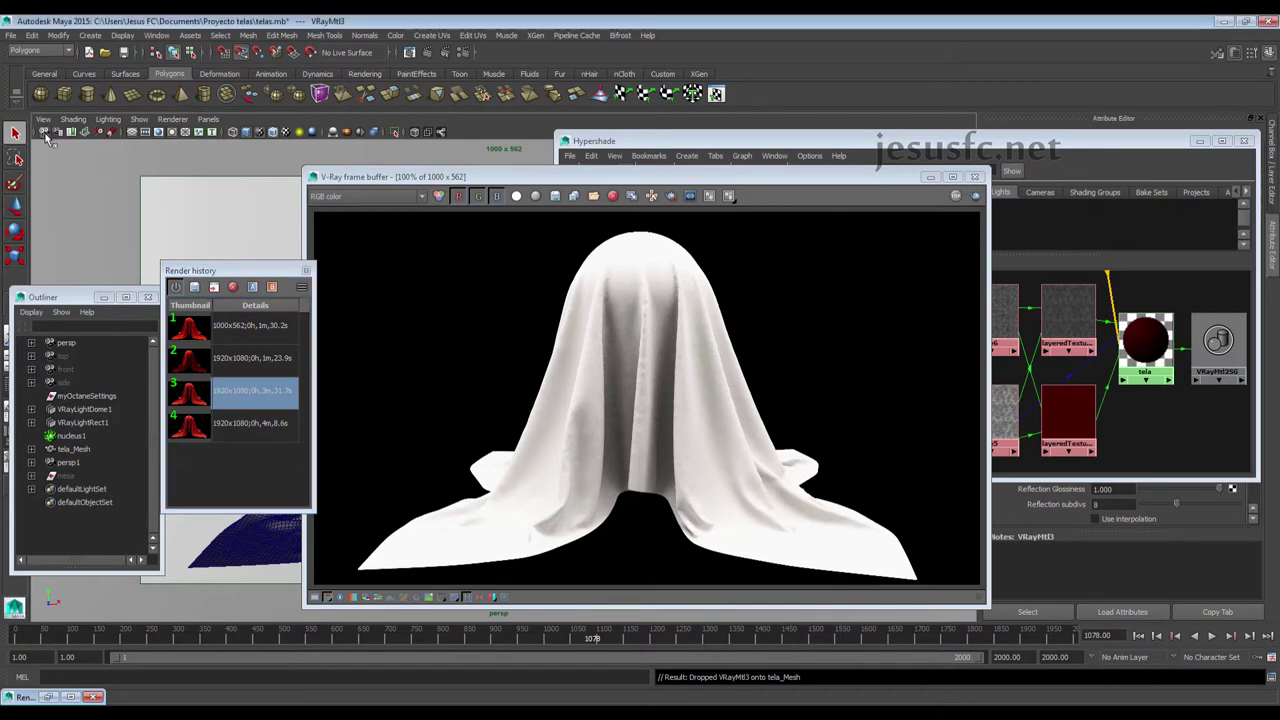
Set the persp camera's Extra VRay Attributes ISO to 600
{"action": "left_click", "coordinate": [45, 134]}
{"action": "left_click", "coordinate": [1199, 141]}
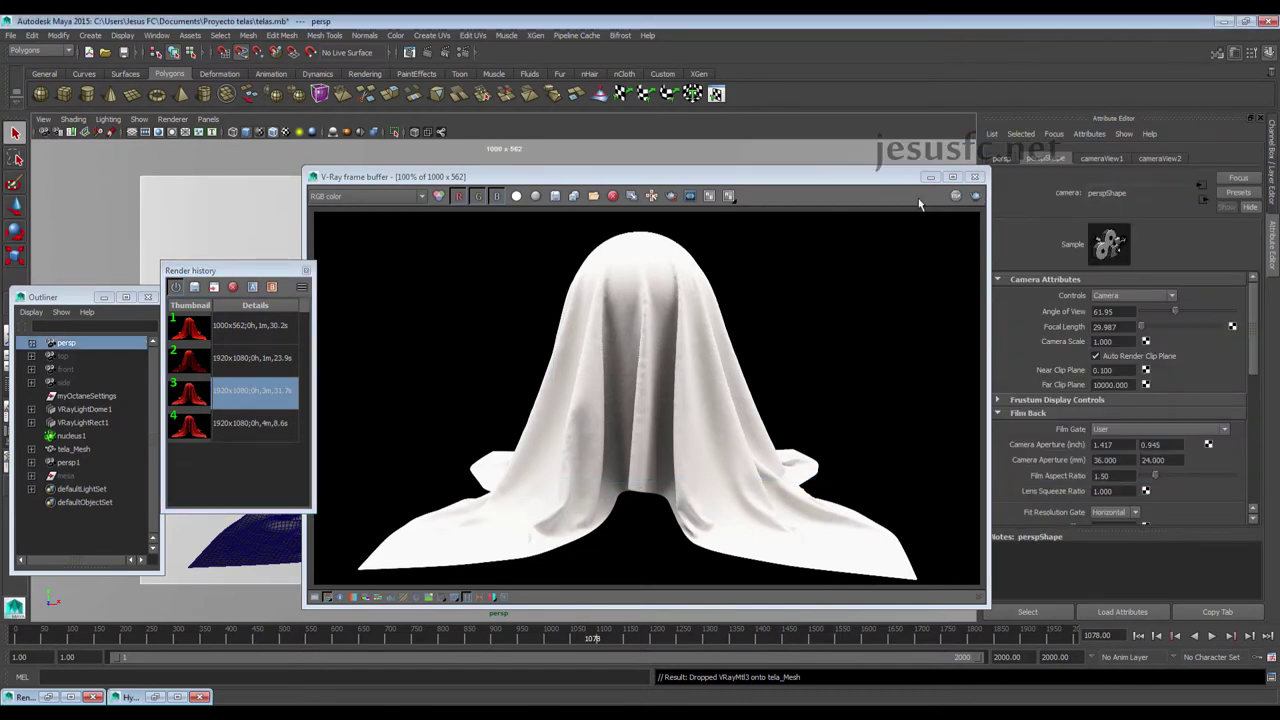
{"action": "left_click_drag", "start_coordinate": [898, 180], "coordinate": [838, 176]}
{"action": "scroll", "coordinate": [1034, 458], "scroll_direction": "down", "scroll_amount": 5}
{"action": "scroll", "coordinate": [1040, 490], "scroll_direction": "down", "scroll_amount": 5}
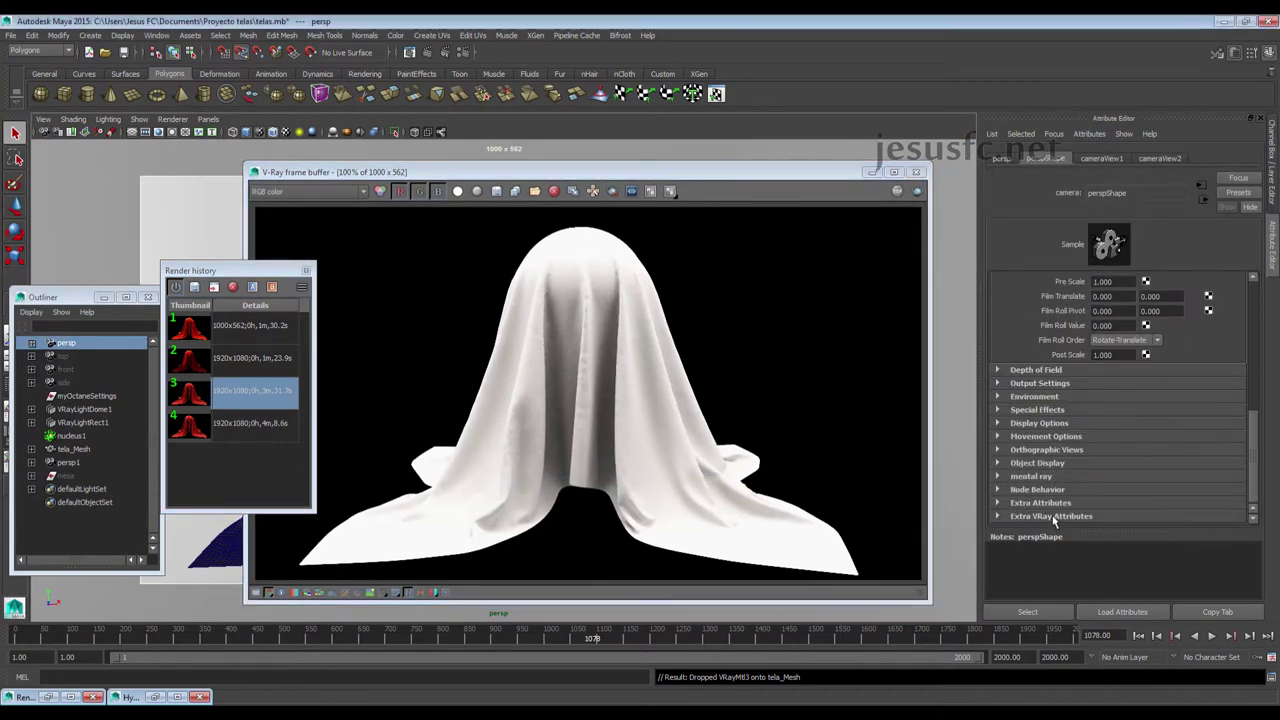
{"action": "left_click", "coordinate": [1053, 516]}
{"action": "scroll", "coordinate": [1060, 420], "scroll_direction": "down", "scroll_amount": 3}
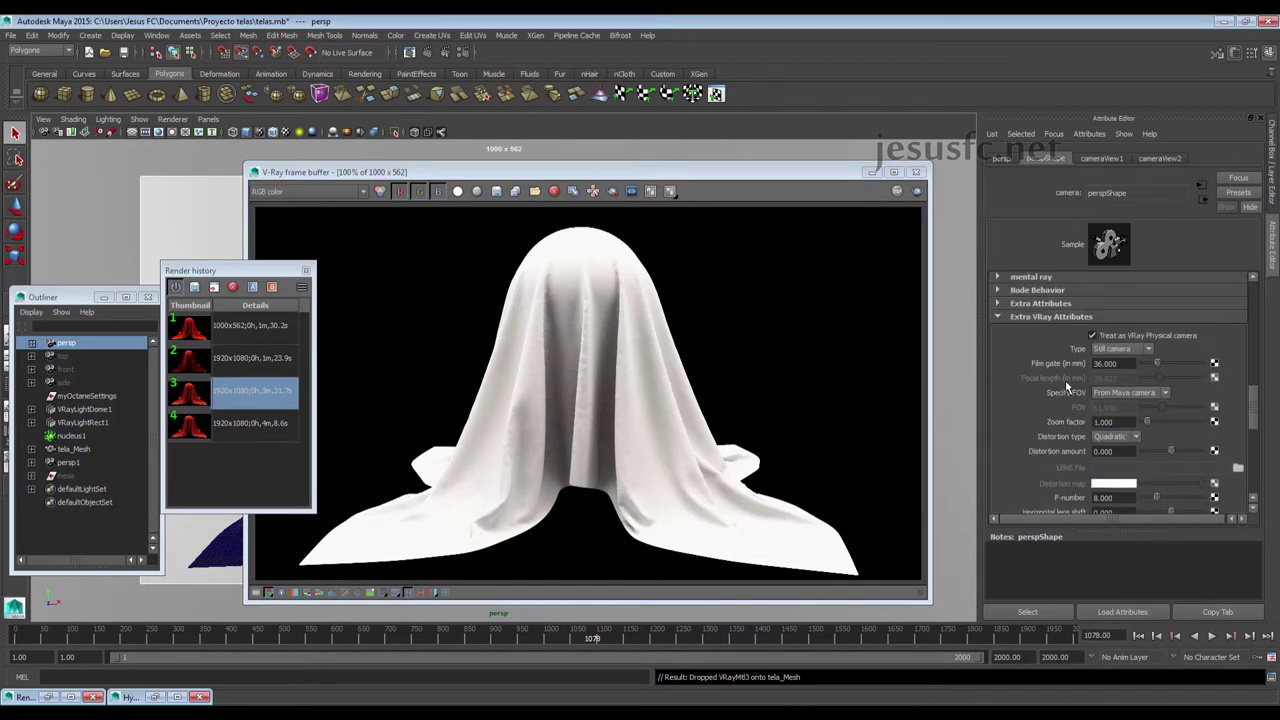
{"action": "scroll", "coordinate": [1053, 374], "scroll_direction": "down", "scroll_amount": 2}
{"action": "scroll", "coordinate": [1053, 375], "scroll_direction": "down", "scroll_amount": 3}
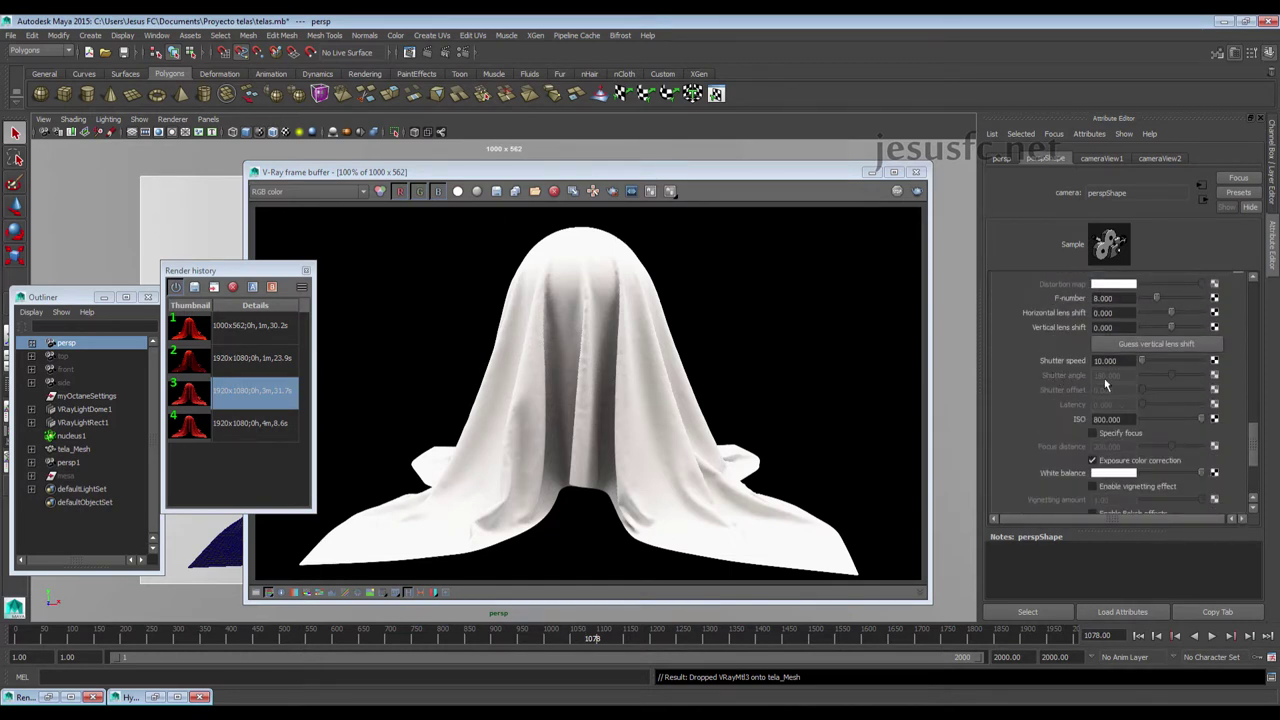
{"action": "left_click_drag", "start_coordinate": [1130, 419], "coordinate": [1058, 419]}
{"action": "type", "text": "600"}
{"action": "key", "text": "Return"}
Re-render the cloth in the V-Ray frame buffer and compare display brightness
{"action": "left_click", "coordinate": [913, 190]}
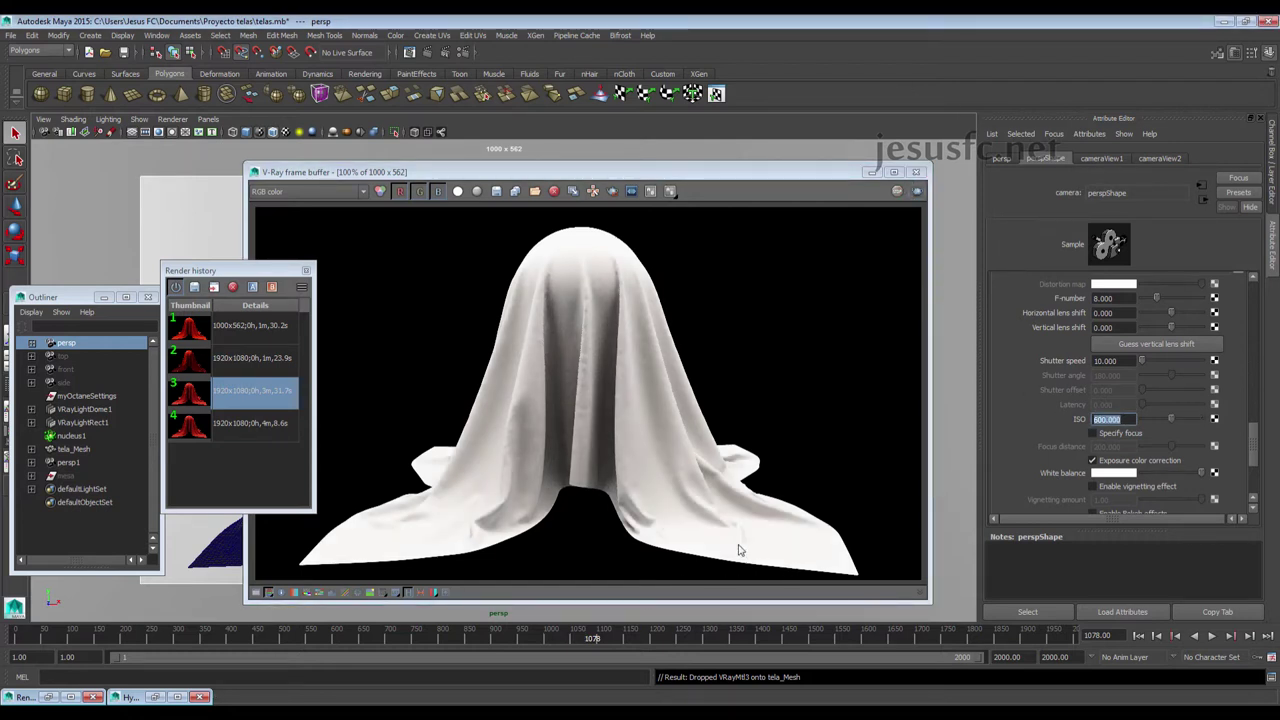
{"action": "left_click", "coordinate": [381, 595]}
{"action": "left_click", "coordinate": [381, 595]}
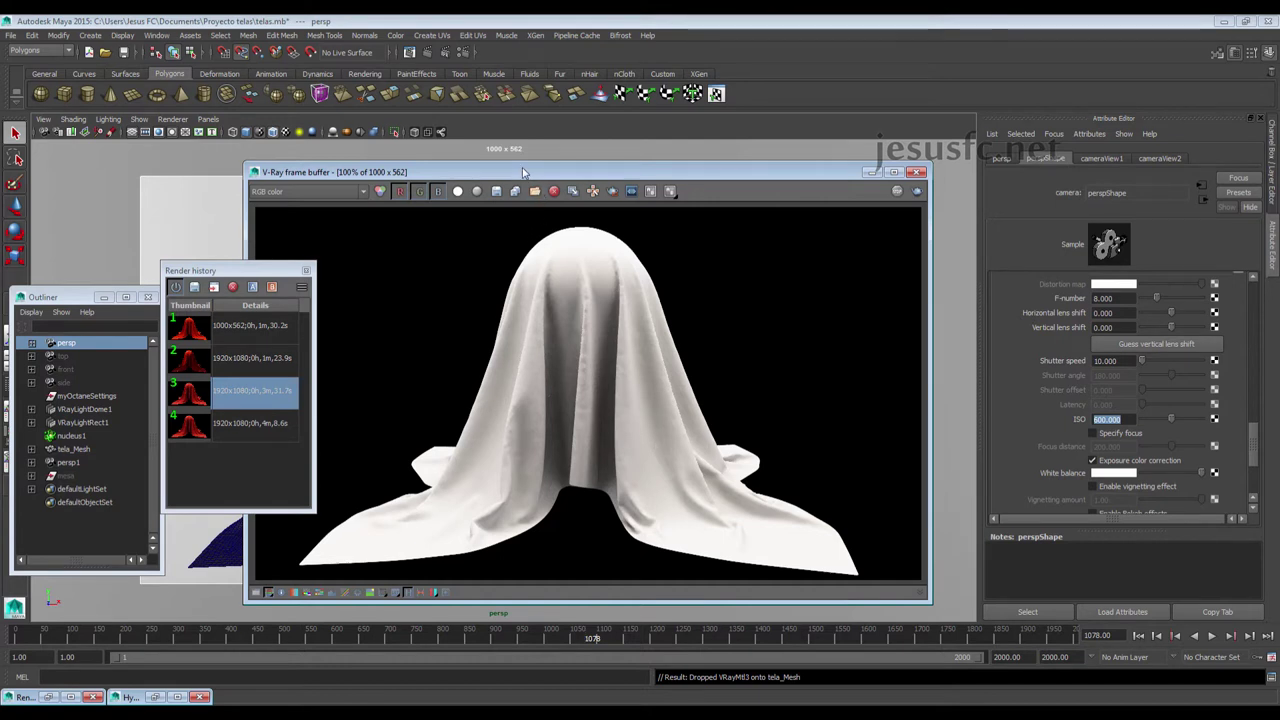
{"action": "left_click_drag", "start_coordinate": [522, 172], "coordinate": [553, 155]}
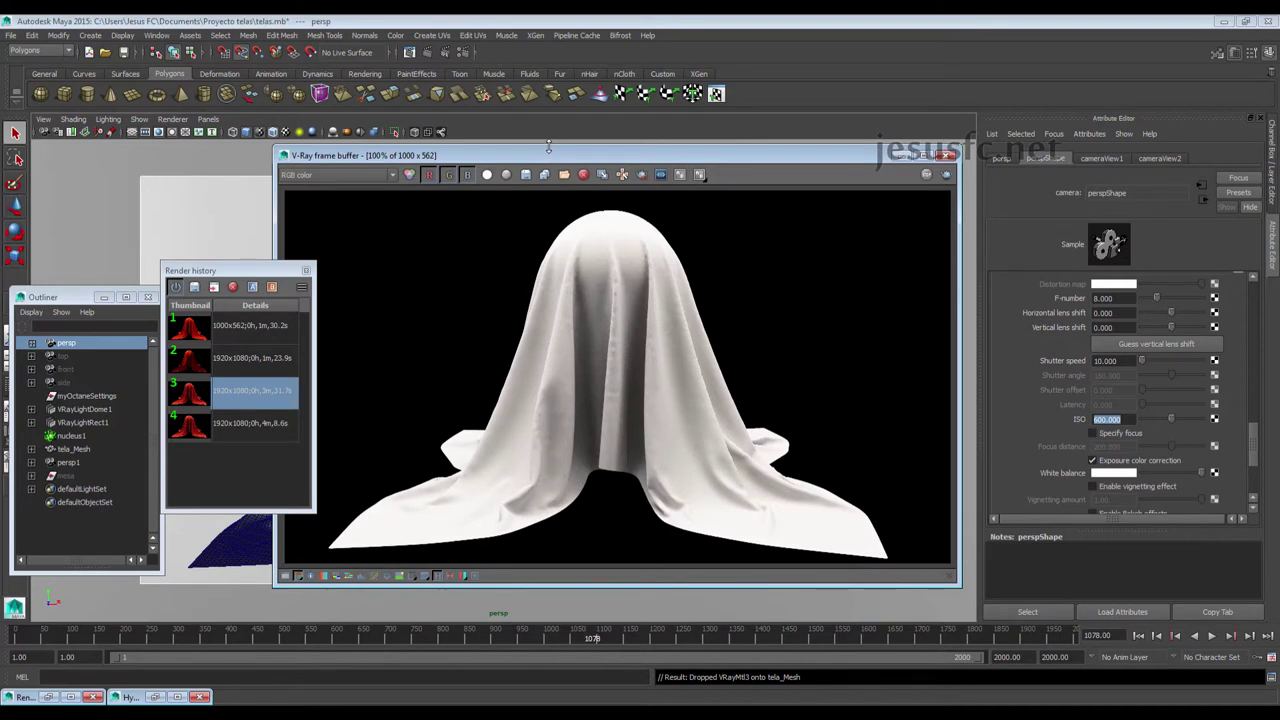
{"action": "scroll", "coordinate": [655, 347], "scroll_direction": "up", "scroll_amount": 2}
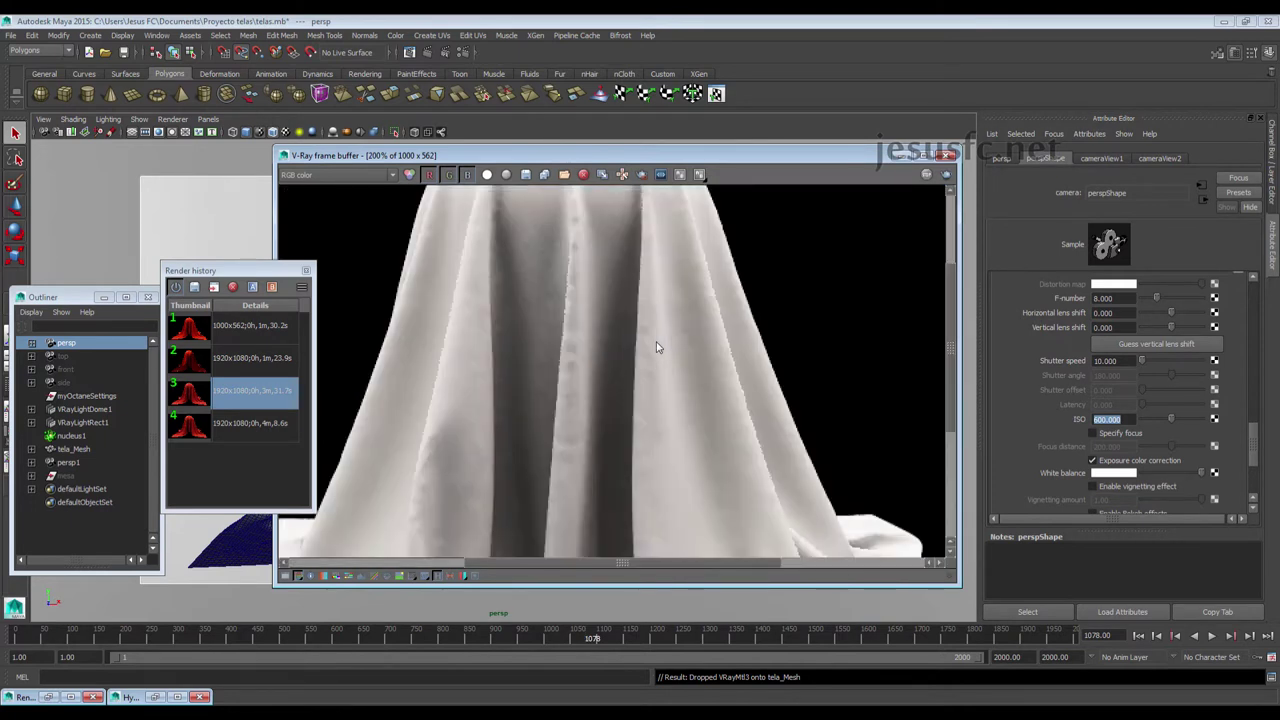
{"action": "scroll", "coordinate": [657, 348], "scroll_direction": "down", "scroll_amount": 2}
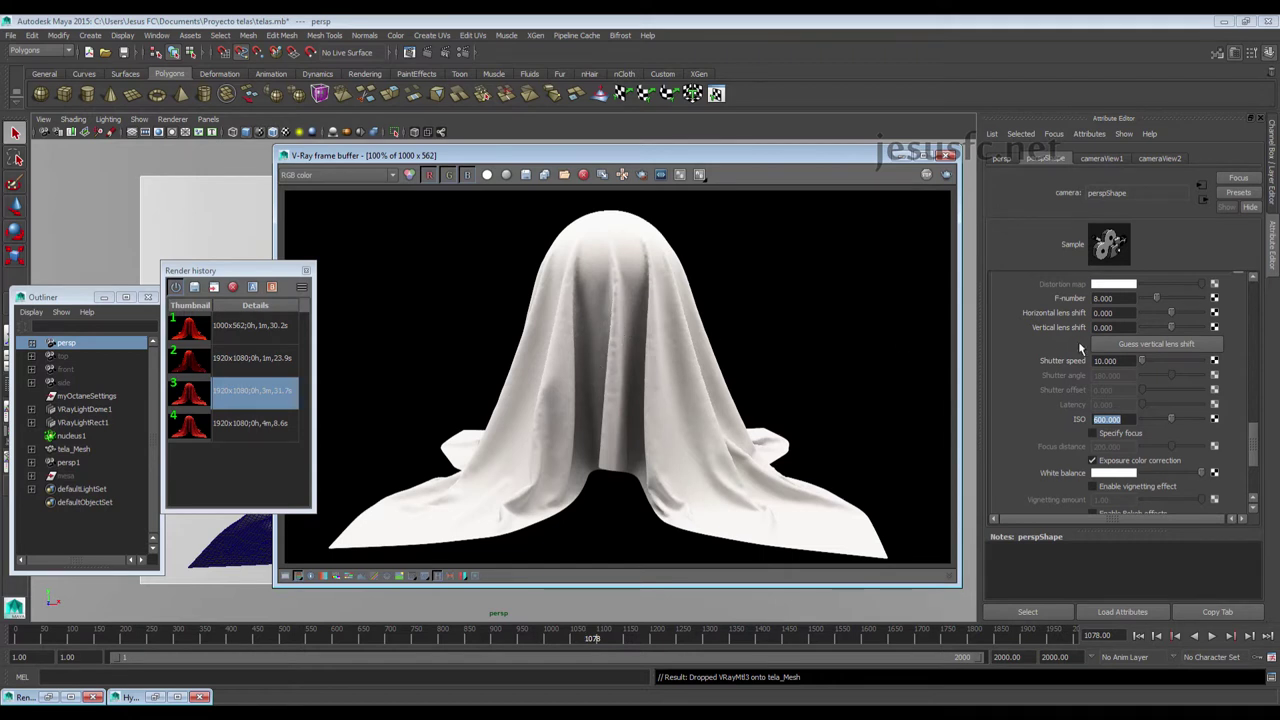
Open Hypershade graphing only the VRayMtl3 network, positioned at the upper left
{"action": "left_click", "coordinate": [156, 35]}
{"action": "mouse_move", "coordinate": [186, 67]}
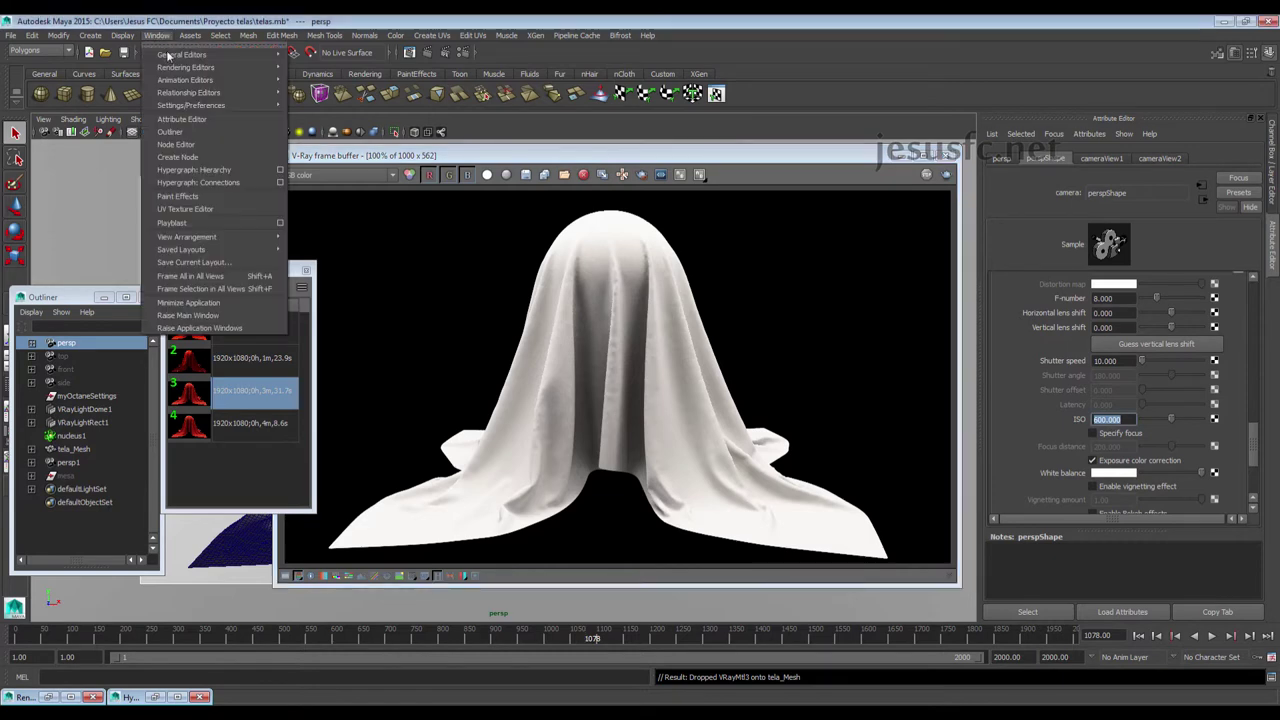
{"action": "left_click", "coordinate": [327, 100]}
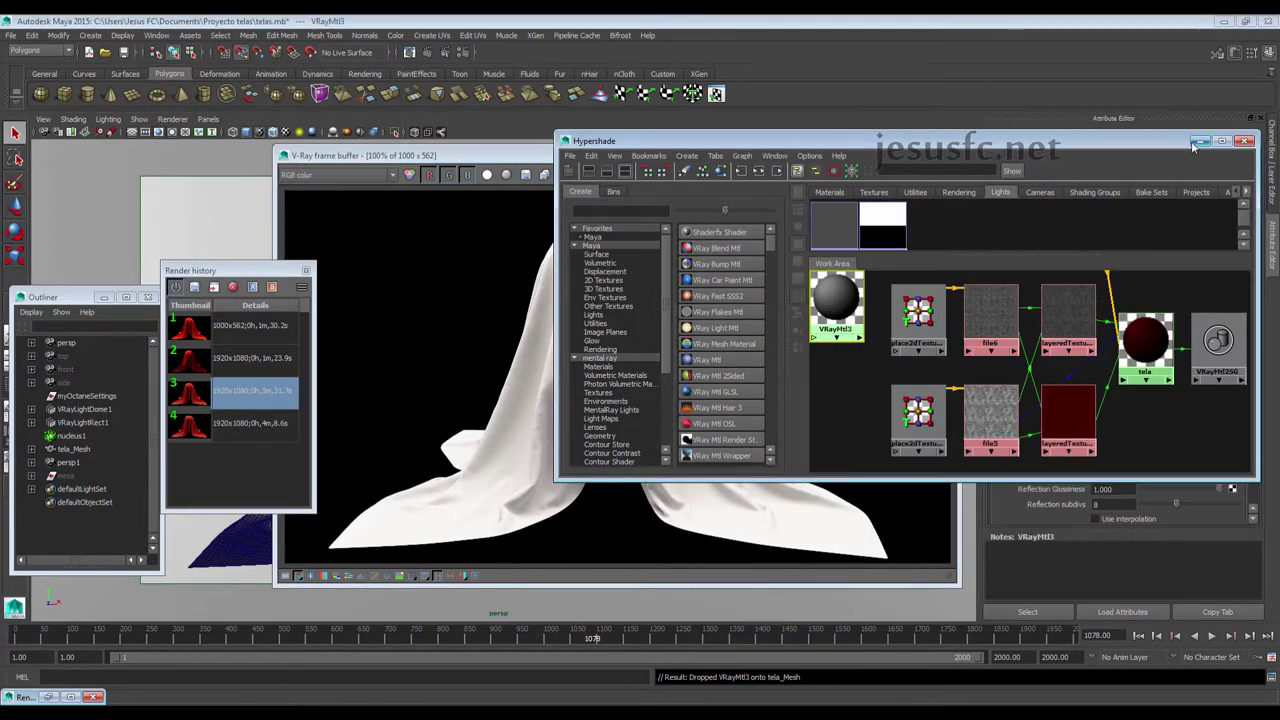
{"action": "left_click", "coordinate": [741, 171]}
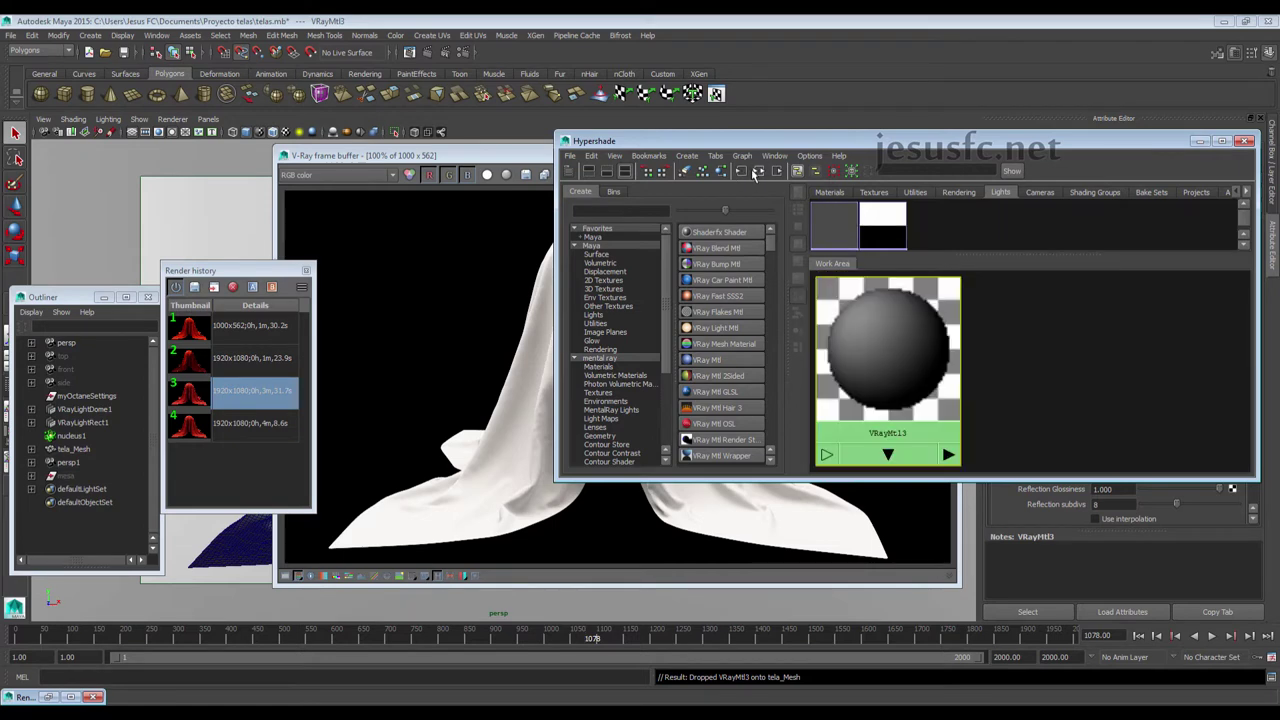
{"action": "scroll", "coordinate": [907, 358], "scroll_direction": "down", "scroll_amount": 3}
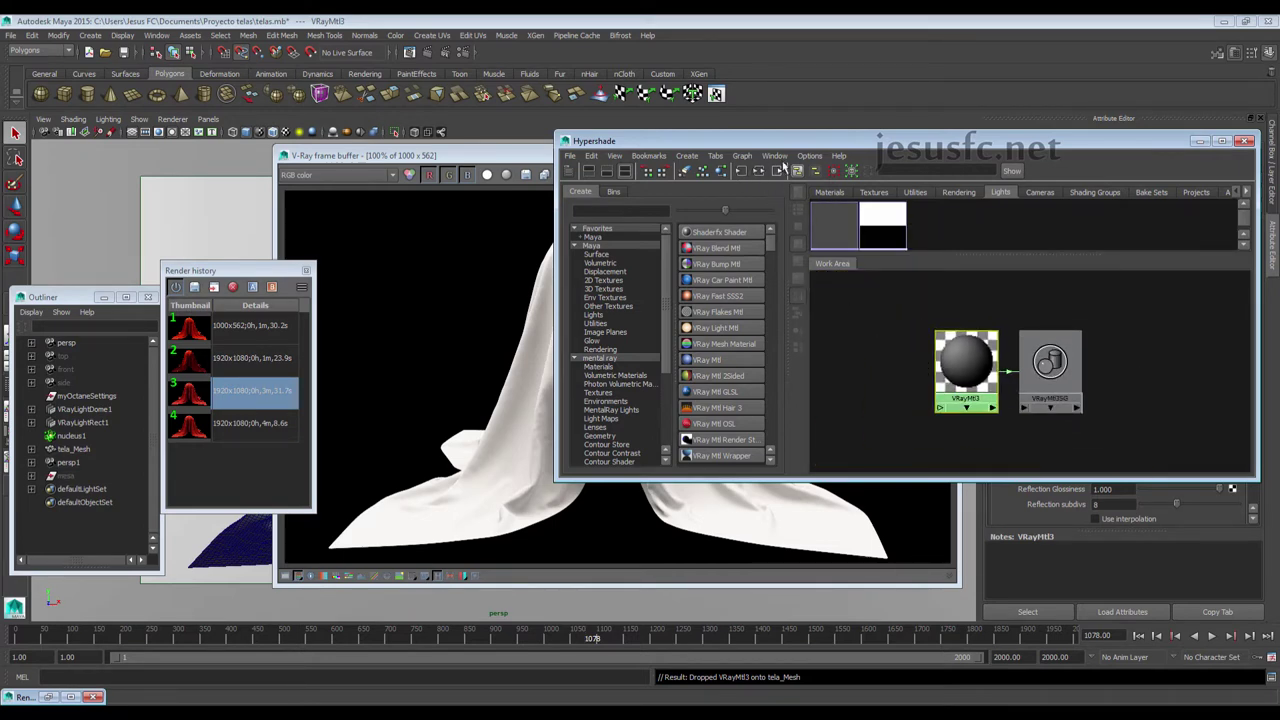
{"action": "left_click_drag", "start_coordinate": [770, 147], "coordinate": [275, 85]}
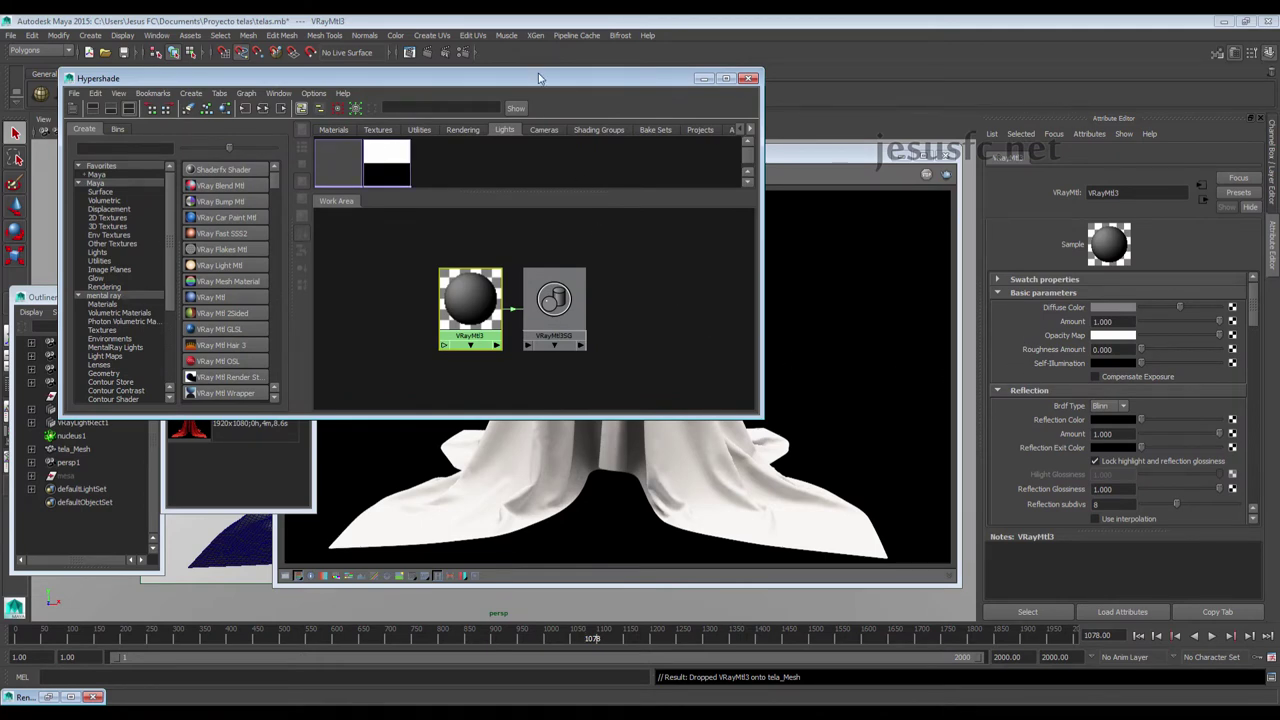
{"action": "left_click_drag", "start_coordinate": [538, 78], "coordinate": [483, 45]}
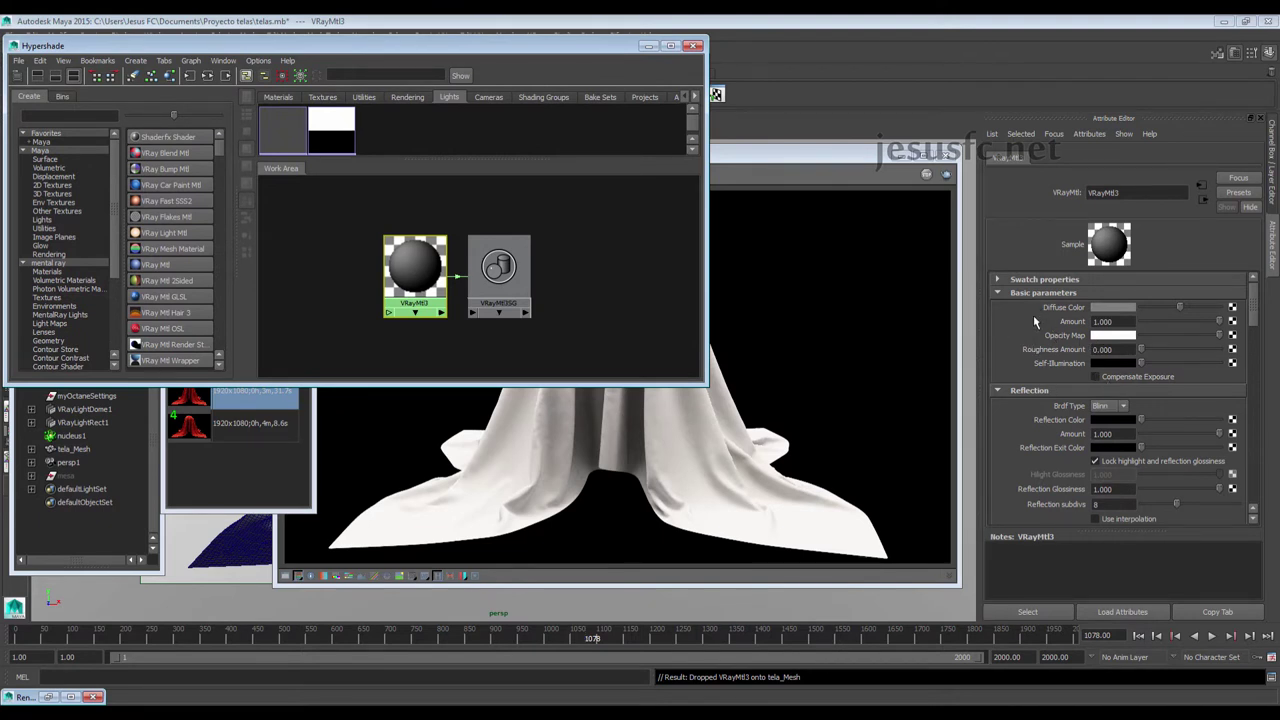
Set VRayMtl3's diffuse colour to a dark reddish-brown
{"action": "left_click", "coordinate": [1107, 307]}
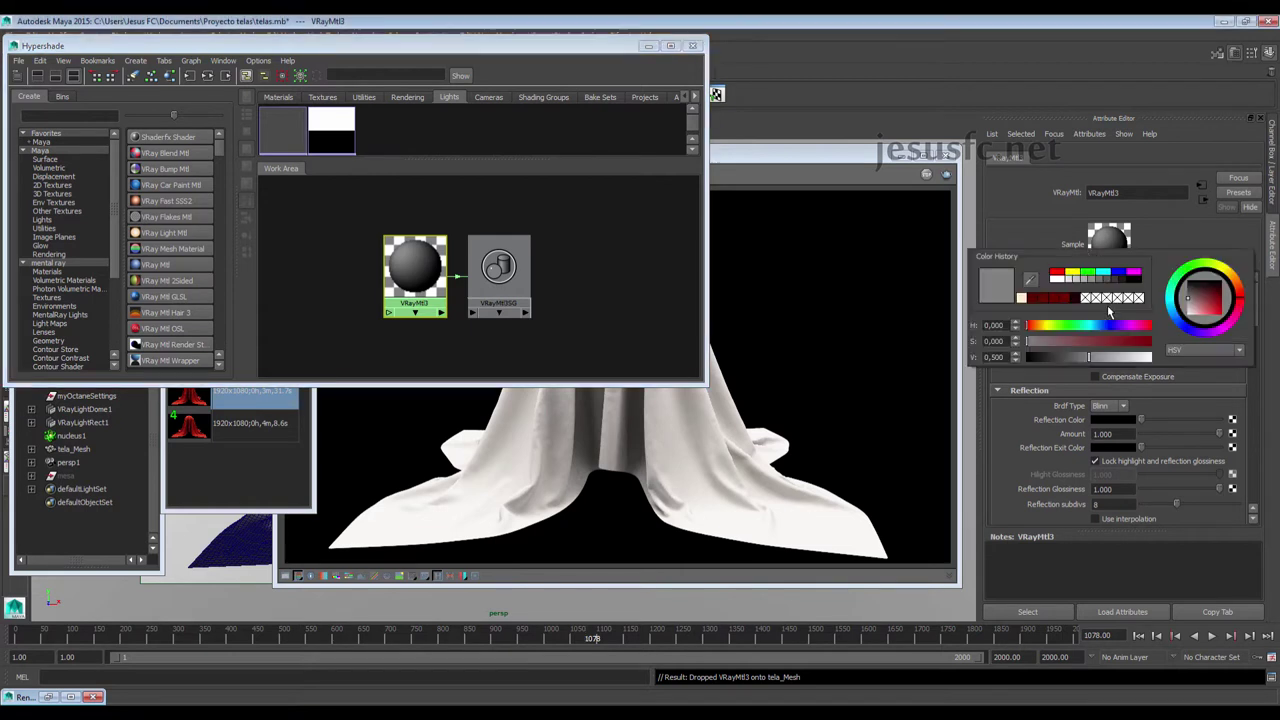
{"action": "mouse_move", "coordinate": [1037, 325]}
{"action": "left_mouse_down"}
{"action": "mouse_move", "coordinate": [1121, 342]}
{"action": "mouse_move", "coordinate": [1061, 359]}
{"action": "left_mouse_up"}
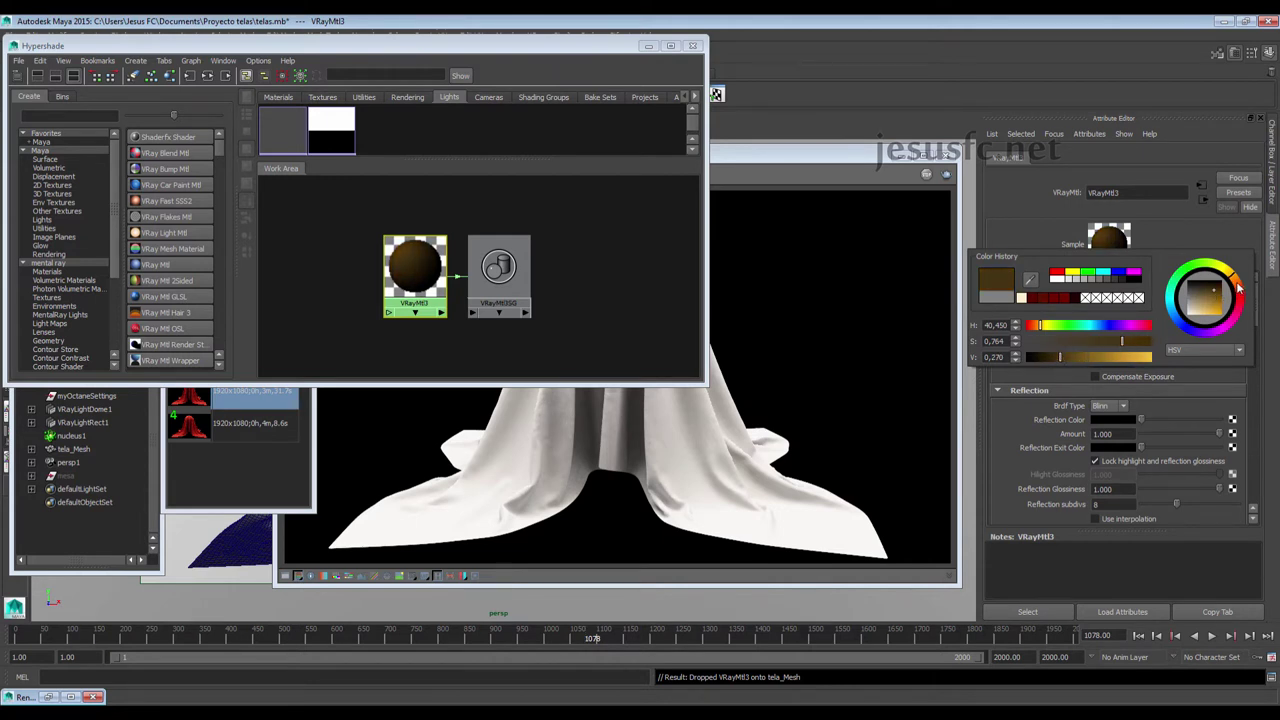
{"action": "left_click_drag", "start_coordinate": [1240, 287], "coordinate": [1219, 296]}
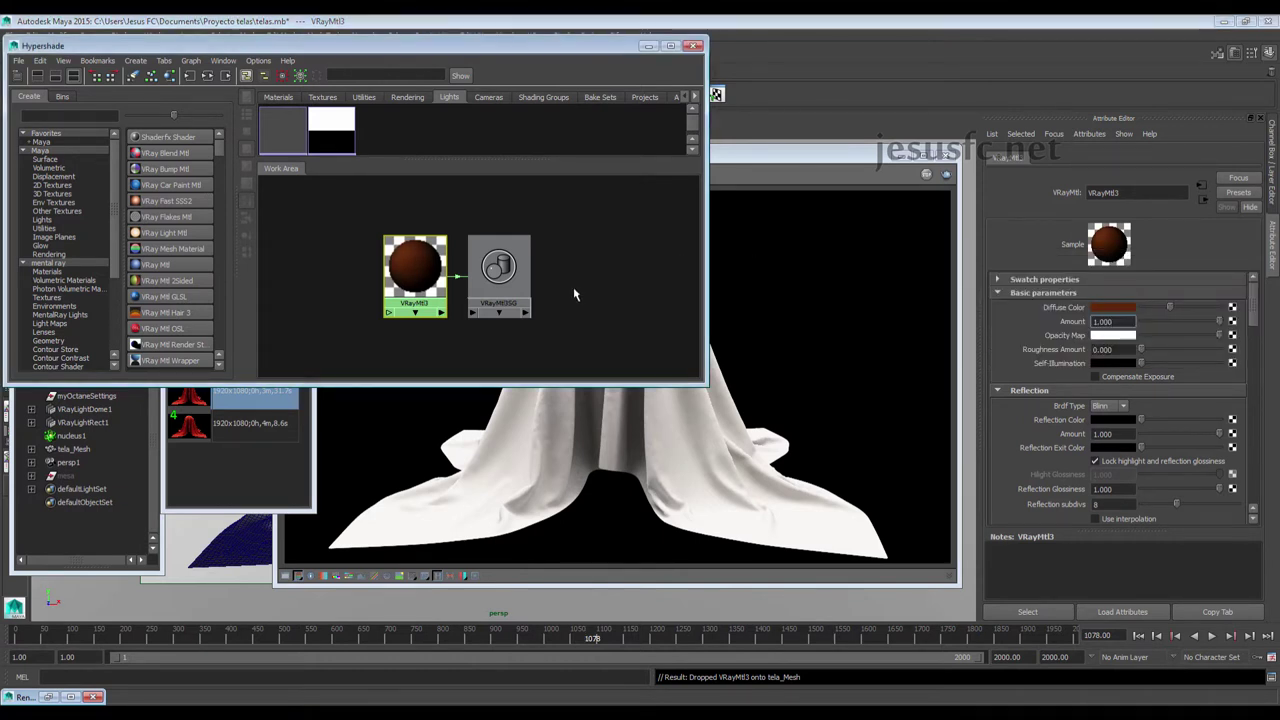
{"action": "left_click", "coordinate": [416, 283]}
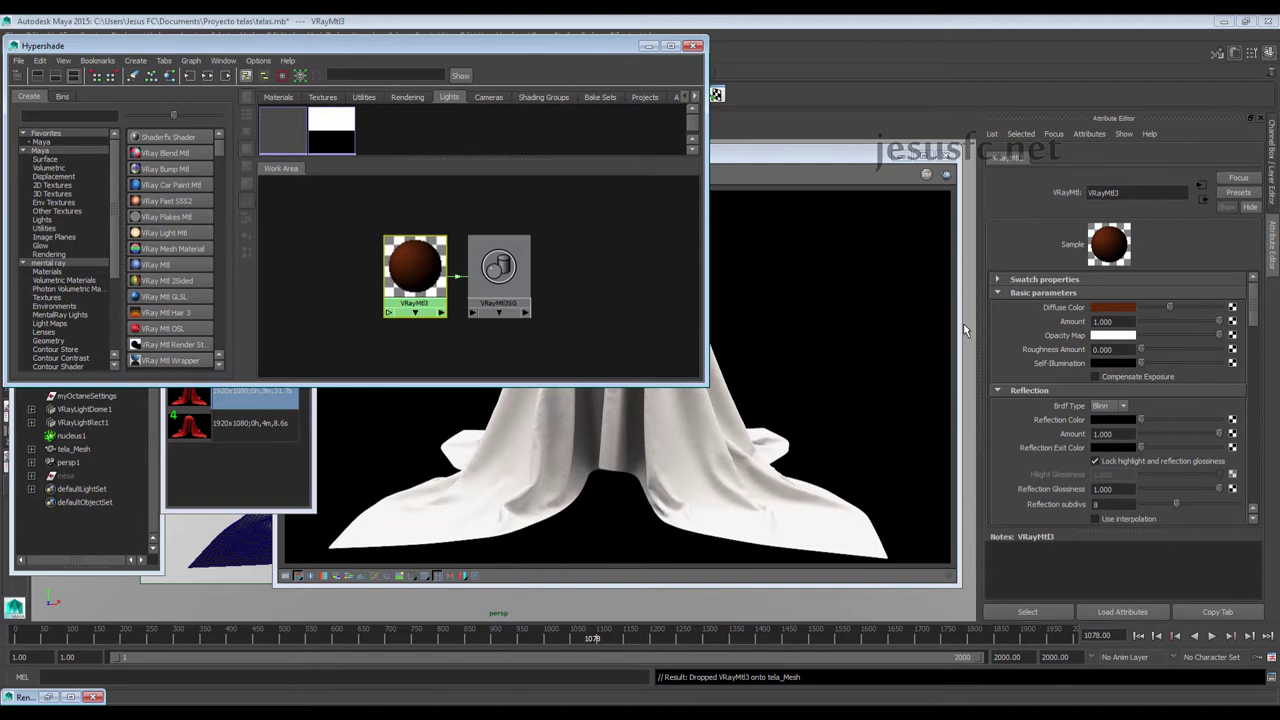
Set VRayMtl3's Roughness Amount to 0.3
{"action": "left_click", "coordinate": [1108, 349]}
{"action": "type", "text": ".3"}
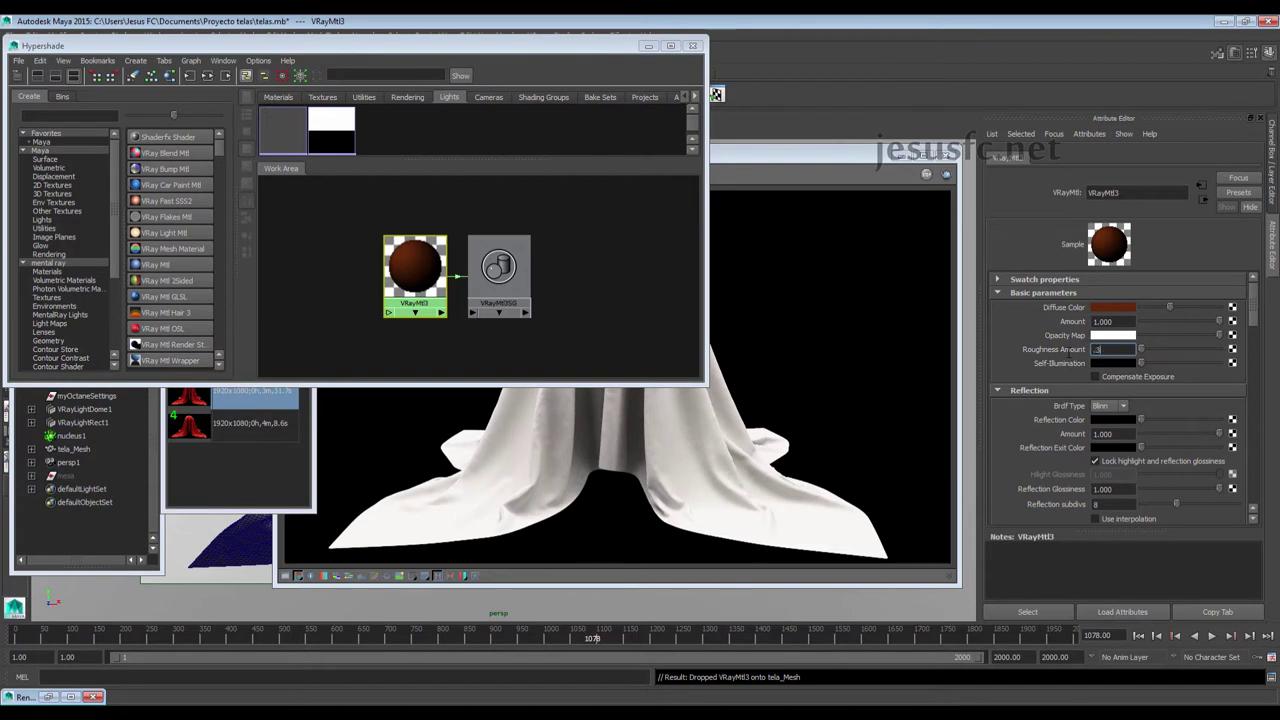
{"action": "key", "text": "Return"}
{"action": "mouse_move", "coordinate": [1164, 348]}
{"action": "left_mouse_down"}
{"action": "mouse_move", "coordinate": [1218, 348]}
{"action": "mouse_move", "coordinate": [1157, 350]}
{"action": "left_mouse_up"}
{"action": "left_click_drag", "start_coordinate": [1114, 349], "coordinate": [1073, 353]}
{"action": "type", "text": "0.3"}
{"action": "key", "text": "Return"}
{"action": "scroll", "coordinate": [1085, 348], "scroll_direction": "down", "scroll_amount": 1}
Try the Ward BRDF, raise the reflection colour to grey, and lower reflection glossiness
{"action": "scroll", "coordinate": [1068, 347], "scroll_direction": "down", "scroll_amount": 1}
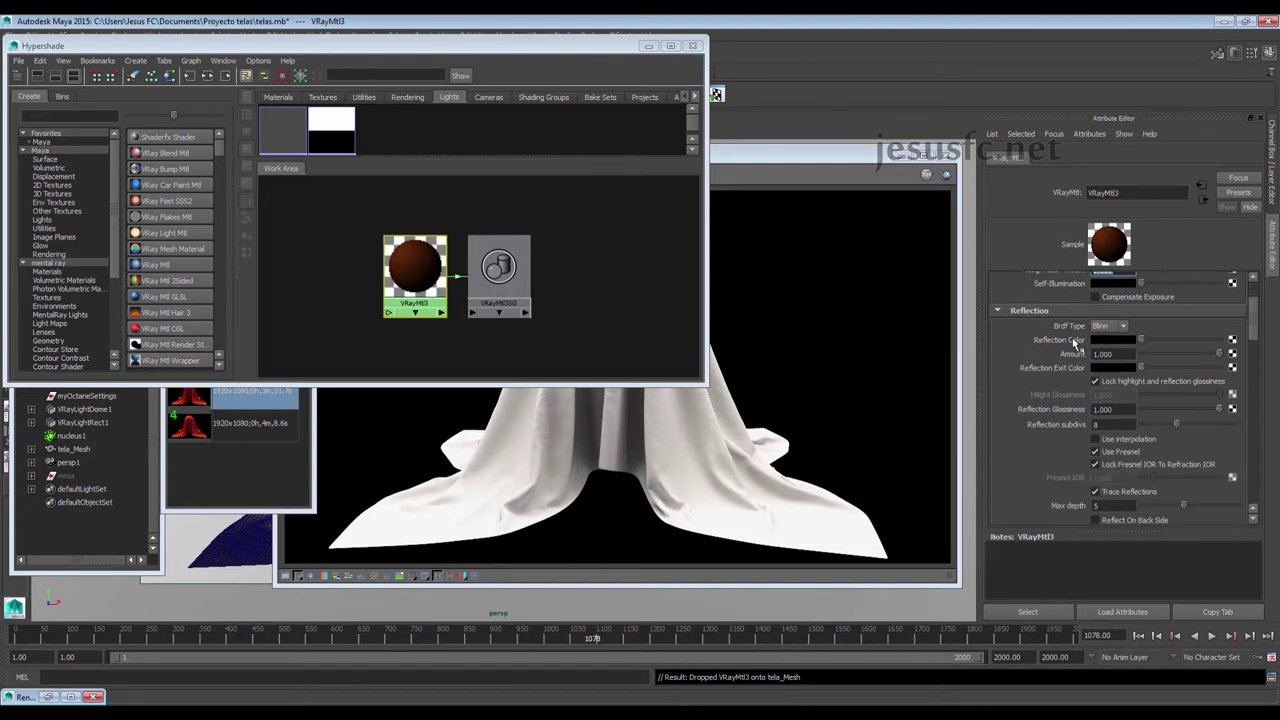
{"action": "left_click", "coordinate": [1105, 327]}
{"action": "left_click", "coordinate": [1101, 355]}
{"action": "left_click", "coordinate": [1110, 328]}
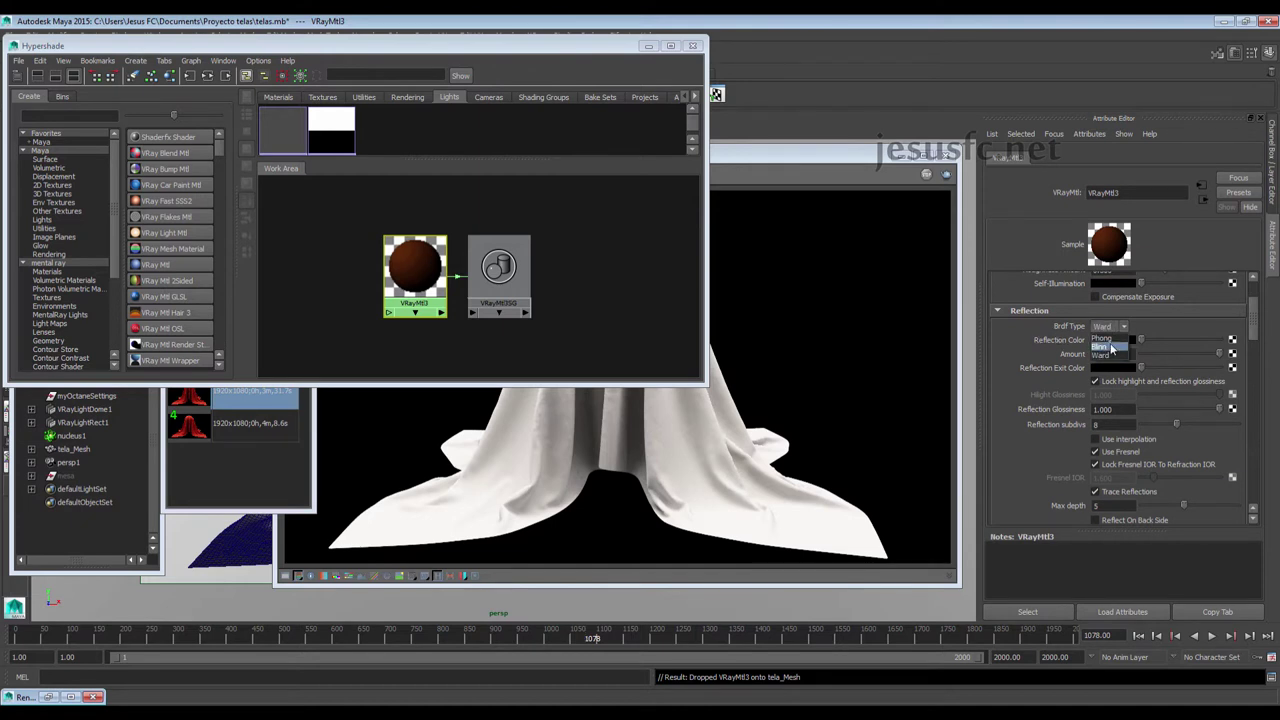
{"action": "left_click", "coordinate": [1108, 341]}
{"action": "left_click", "coordinate": [1110, 328]}
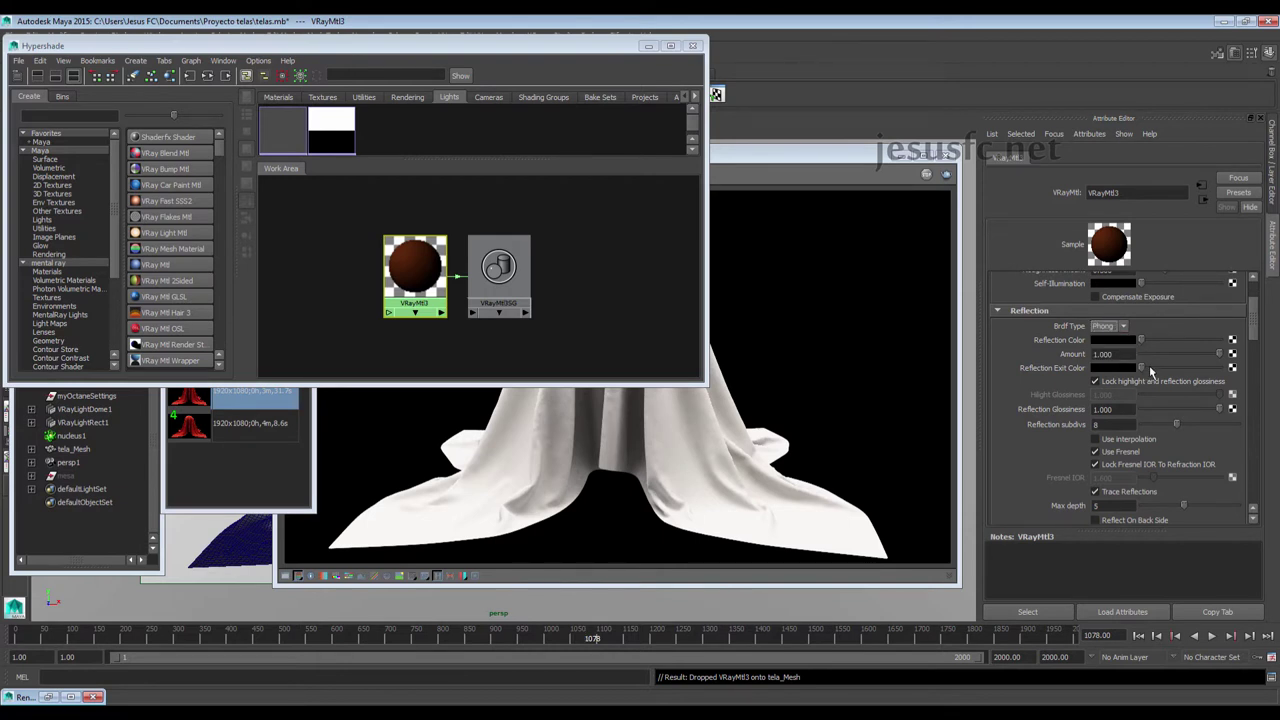
{"action": "left_click_drag", "start_coordinate": [1141, 340], "coordinate": [1168, 340]}
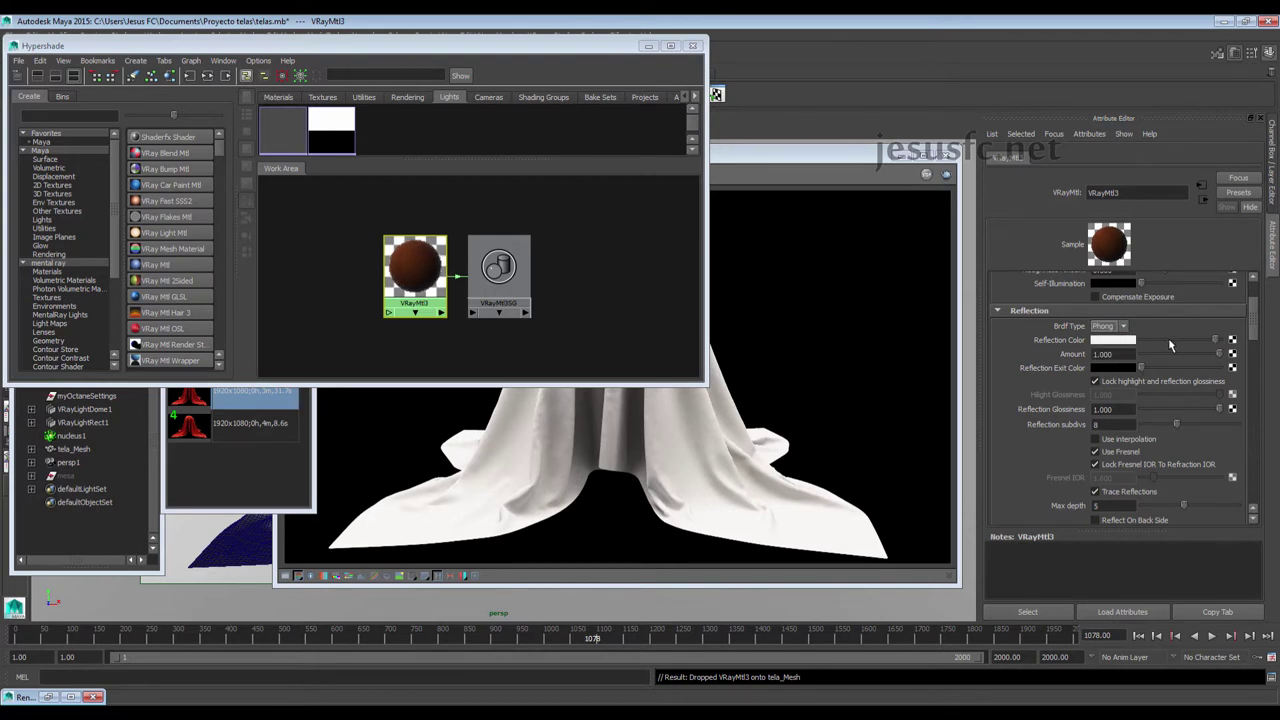
{"action": "left_click", "coordinate": [1176, 409]}
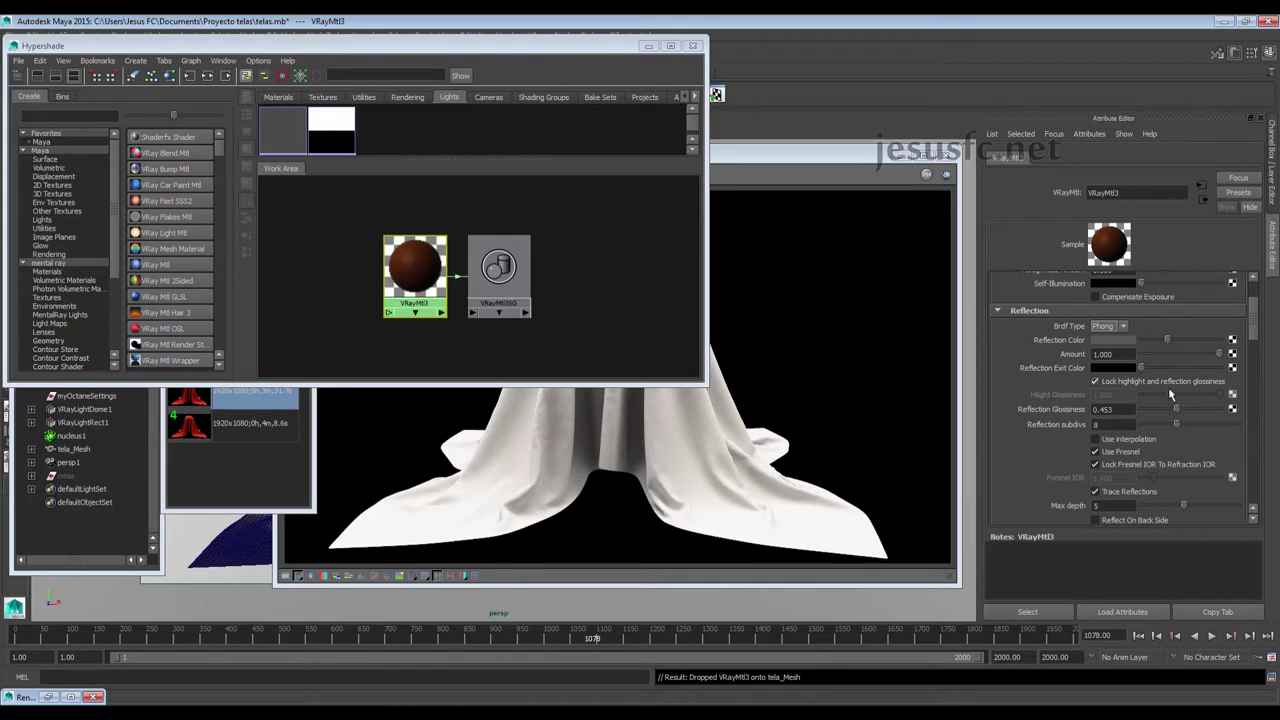
Compare Blinn, Ward and Phong reflection models and settle on Ward
{"action": "left_click", "coordinate": [1120, 329]}
{"action": "left_click", "coordinate": [1116, 341]}
{"action": "left_click", "coordinate": [1120, 325]}
{"action": "left_click", "coordinate": [1116, 353]}
{"action": "left_click", "coordinate": [1122, 331]}
{"action": "left_click", "coordinate": [1108, 339]}
{"action": "left_click", "coordinate": [1120, 327]}
{"action": "left_click", "coordinate": [1111, 346]}
{"action": "left_click", "coordinate": [1115, 355]}
Set reflection glossiness to 0.28, reflection subdivs to 300, and reflection colour to white
{"action": "left_click", "coordinate": [1094, 409]}
{"action": "type", "text": ".3"}
{"action": "key", "text": "Return"}
{"action": "left_click", "coordinate": [1117, 424]}
{"action": "type", "text": "300"}
{"action": "key", "text": "Return"}
{"action": "left_click", "coordinate": [1198, 338]}
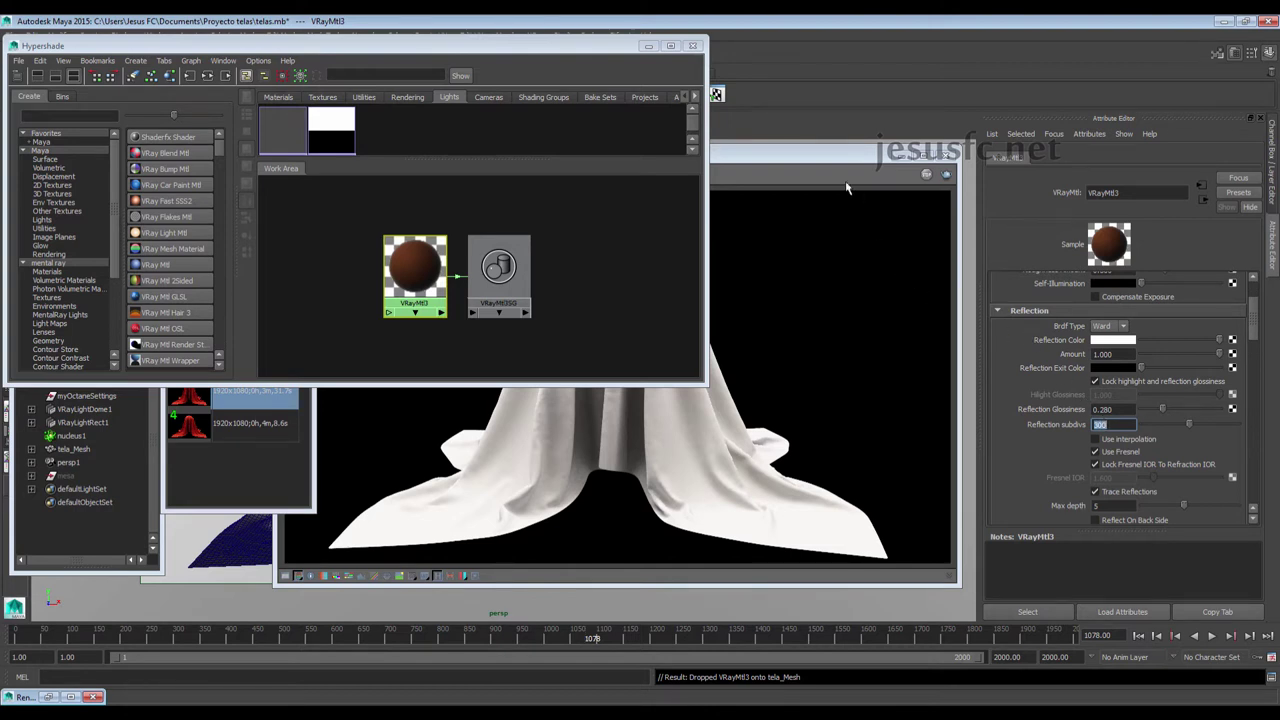
Shift VRayMtl3's diffuse colour slightly redder
{"action": "left_click", "coordinate": [810, 160]}
{"action": "left_click_drag", "start_coordinate": [248, 272], "coordinate": [190, 279]}
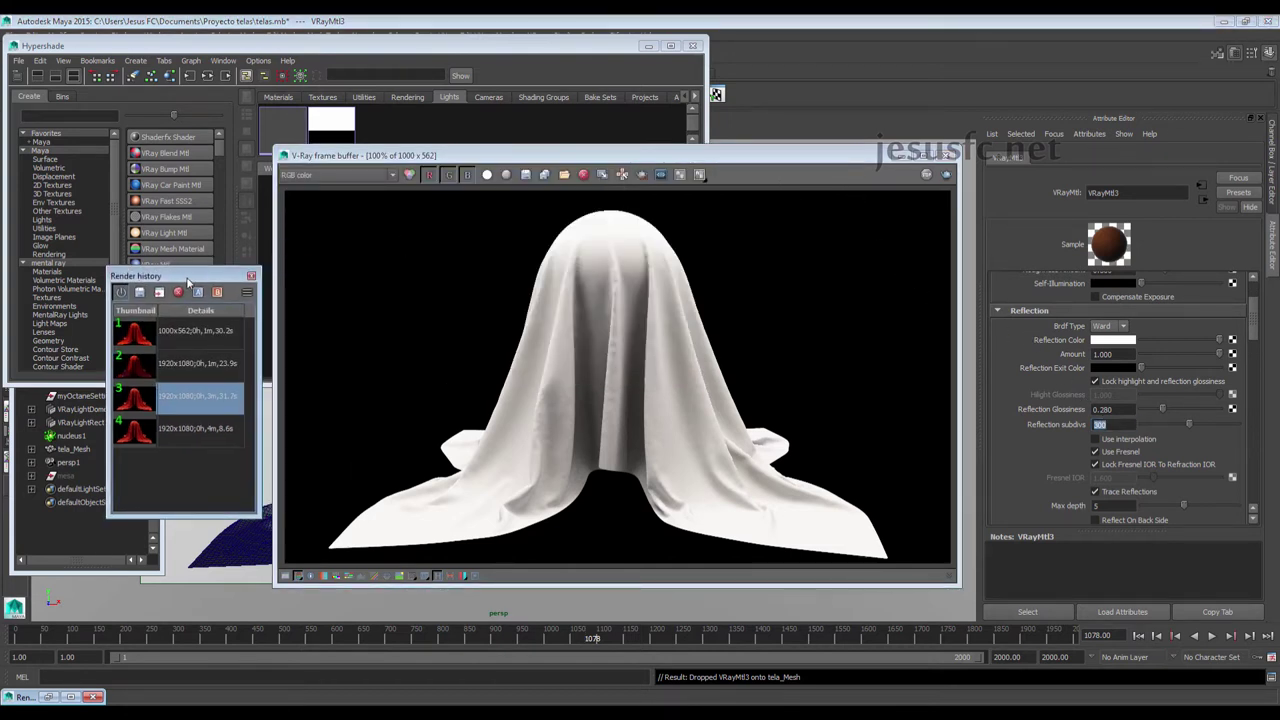
{"action": "scroll", "coordinate": [1137, 337], "scroll_direction": "up", "scroll_amount": 2}
{"action": "left_click", "coordinate": [1123, 309]}
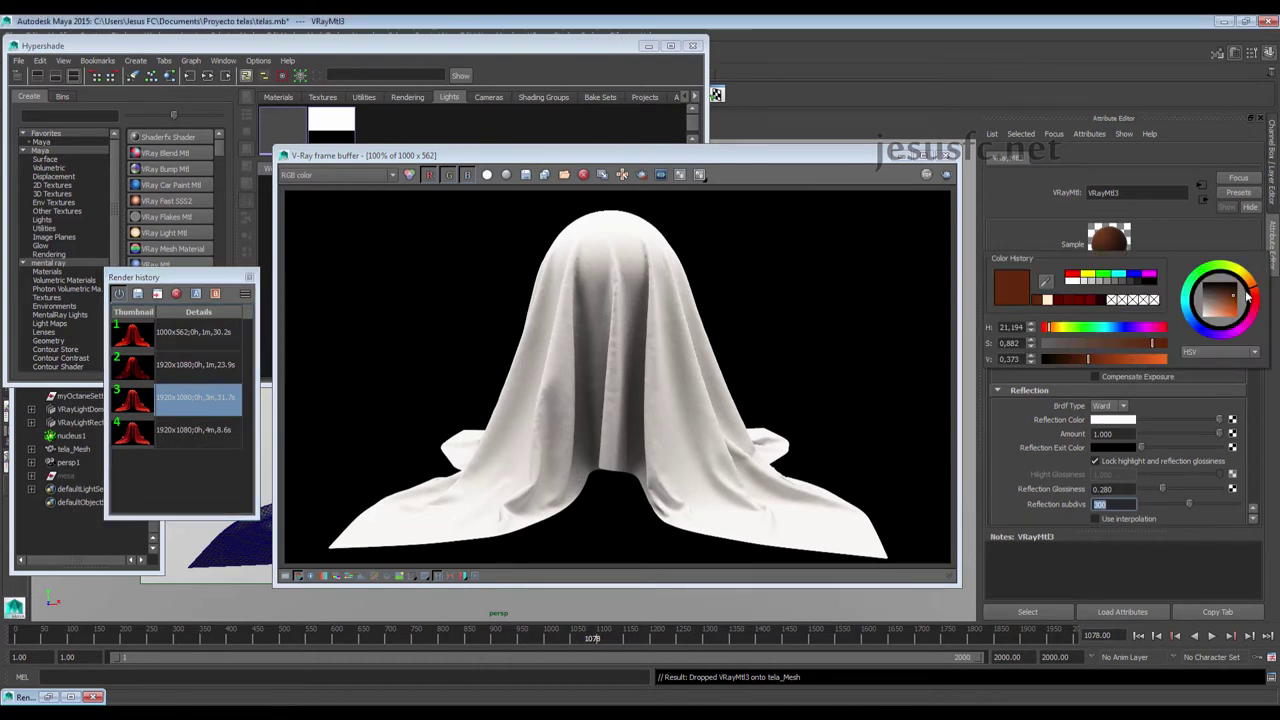
{"action": "left_click_drag", "start_coordinate": [1256, 290], "coordinate": [1252, 288]}
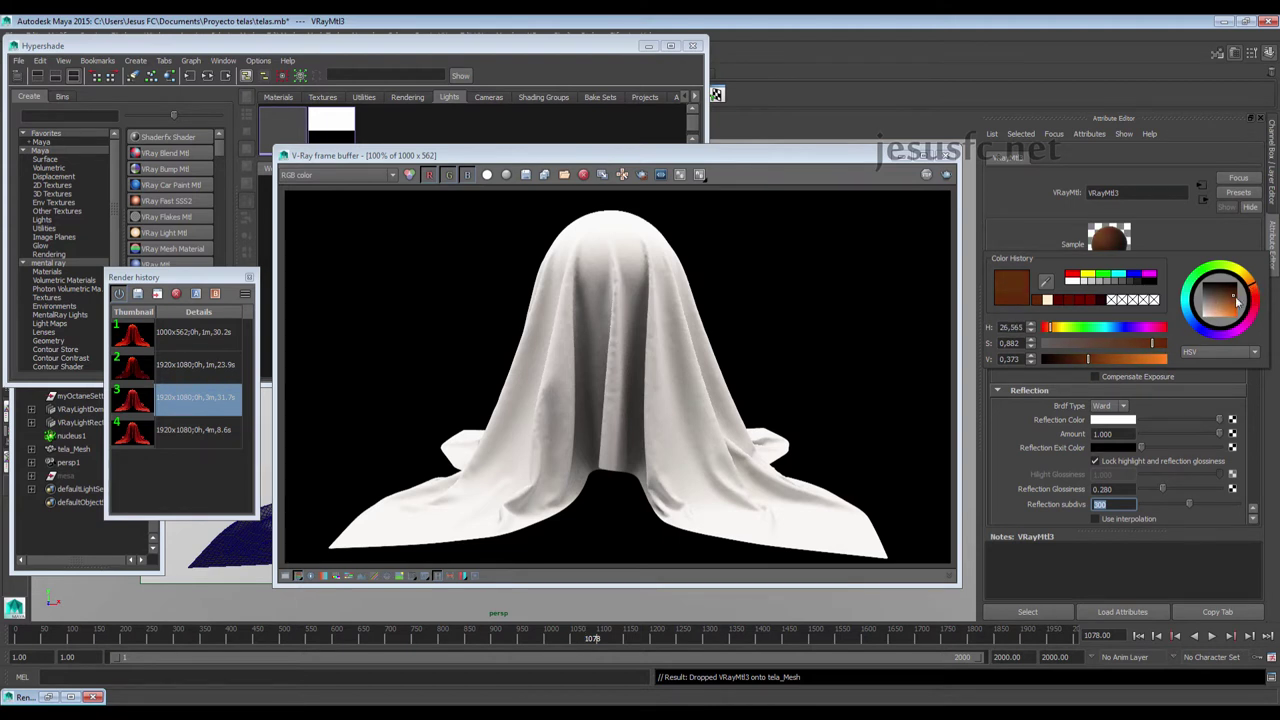
Re-render the cloth and bring the VRayMtl3 network back in front
{"action": "left_click", "coordinate": [946, 176]}
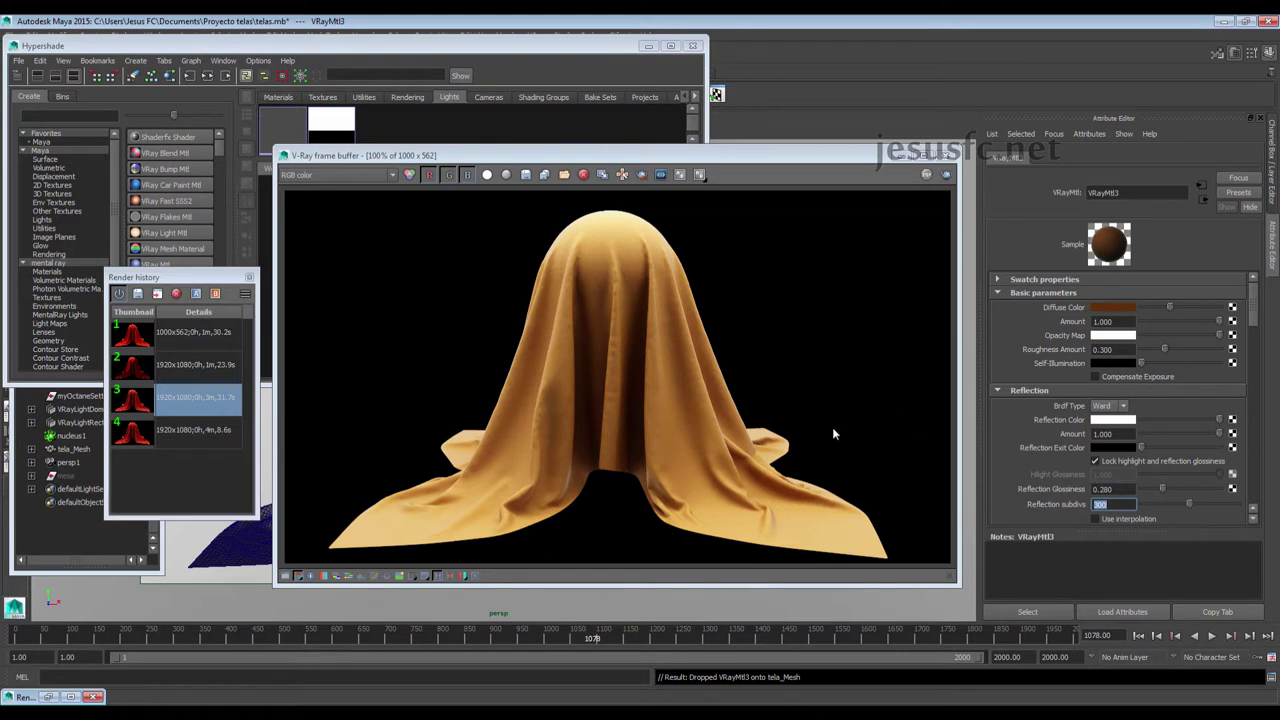
{"action": "scroll", "coordinate": [994, 443], "scroll_direction": "down", "scroll_amount": 2}
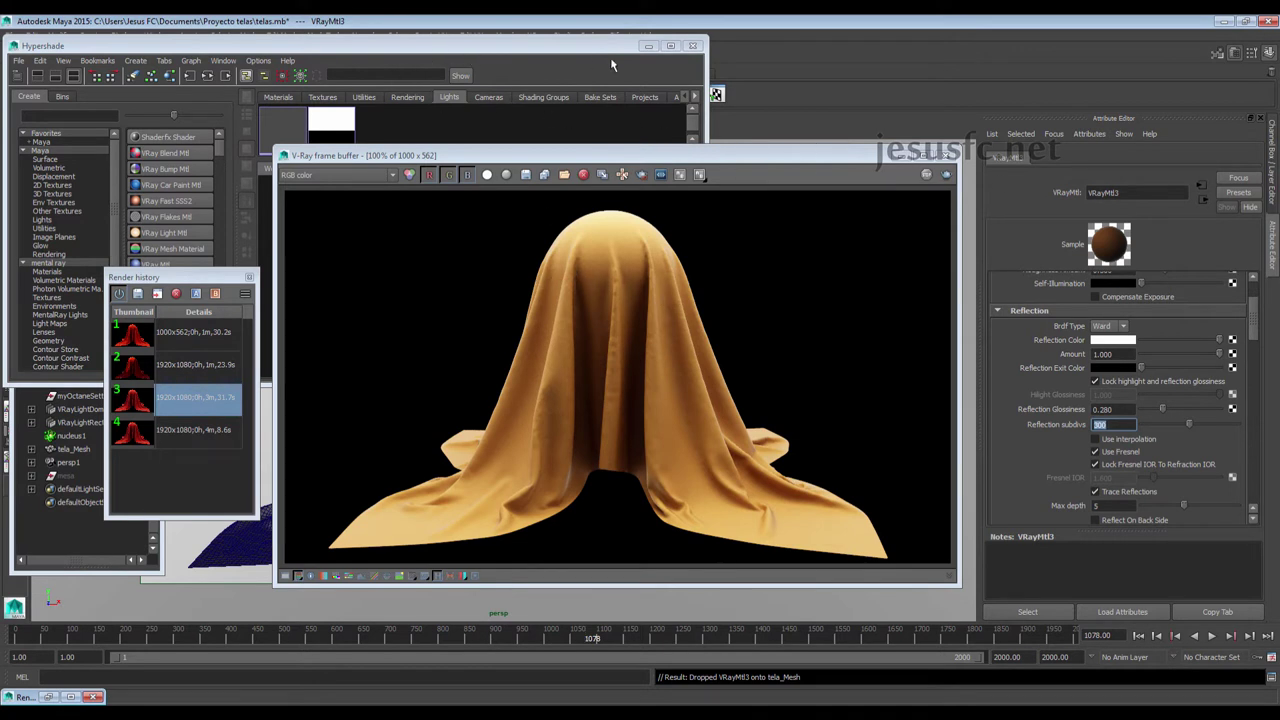
{"action": "left_click", "coordinate": [510, 132]}
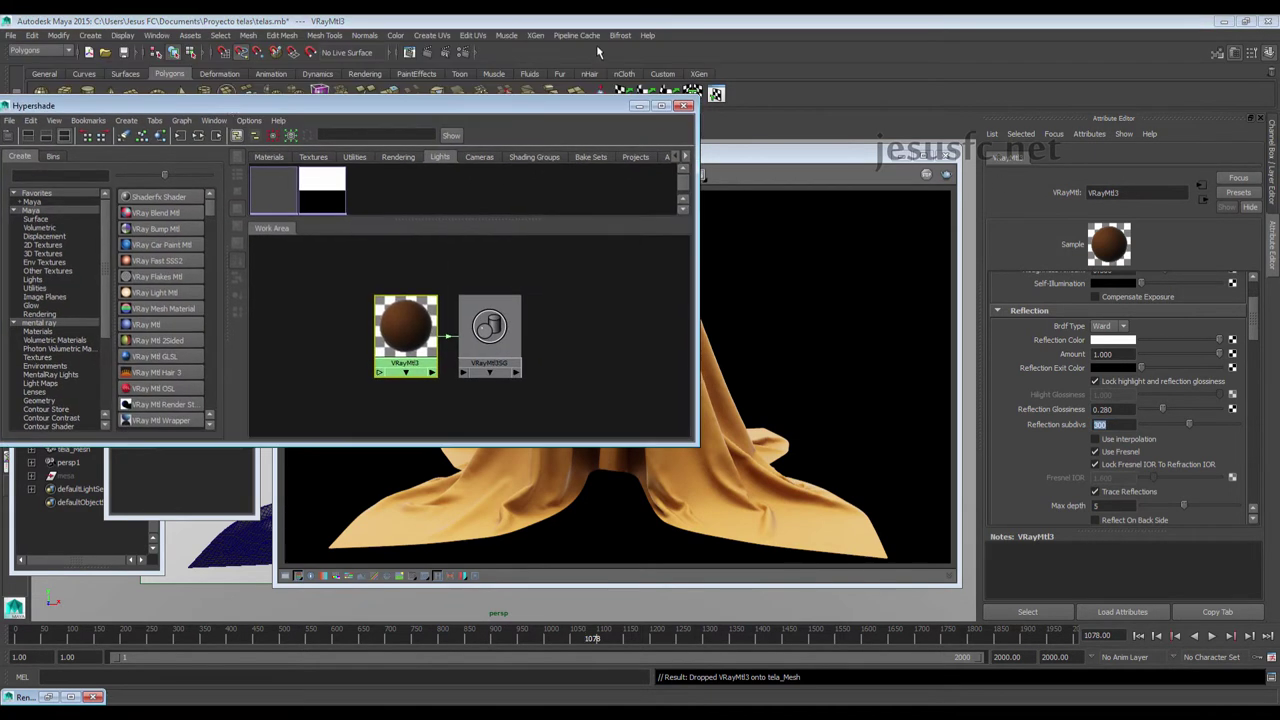
Set the V-Ray image sampler Threshold to 0.030 in Render Settings
{"action": "left_click", "coordinate": [466, 51]}
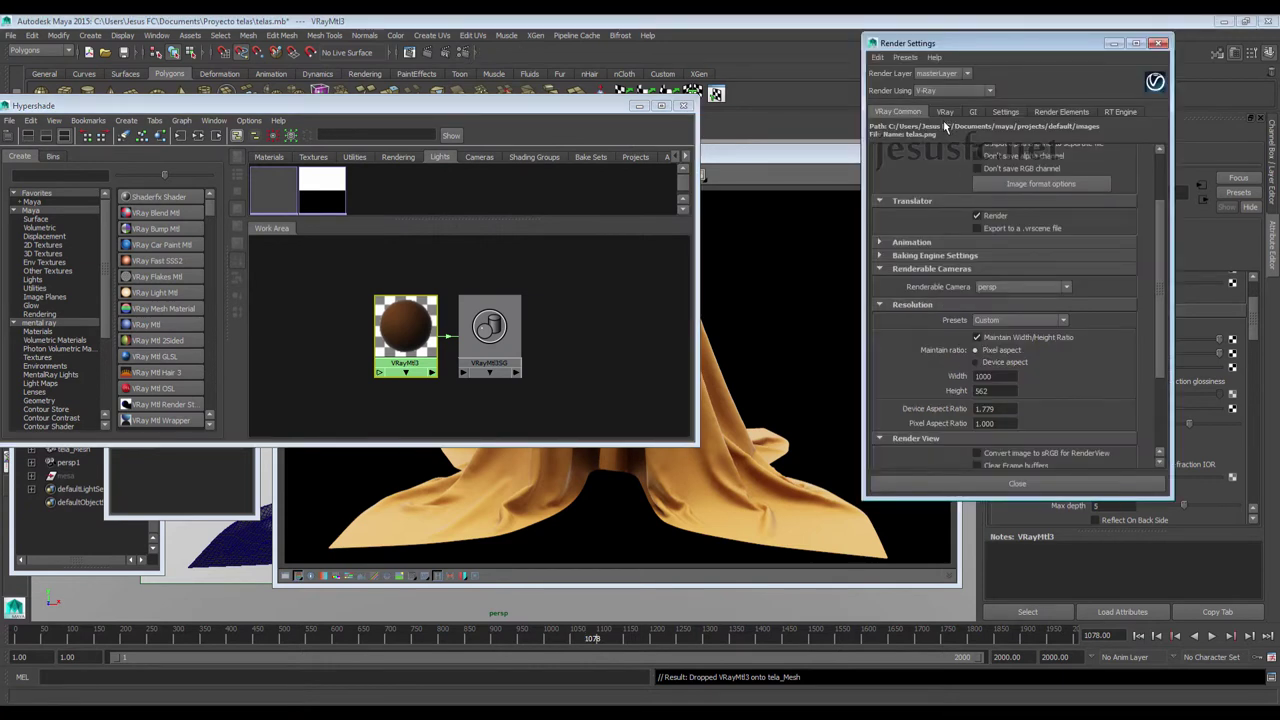
{"action": "left_click", "coordinate": [945, 112]}
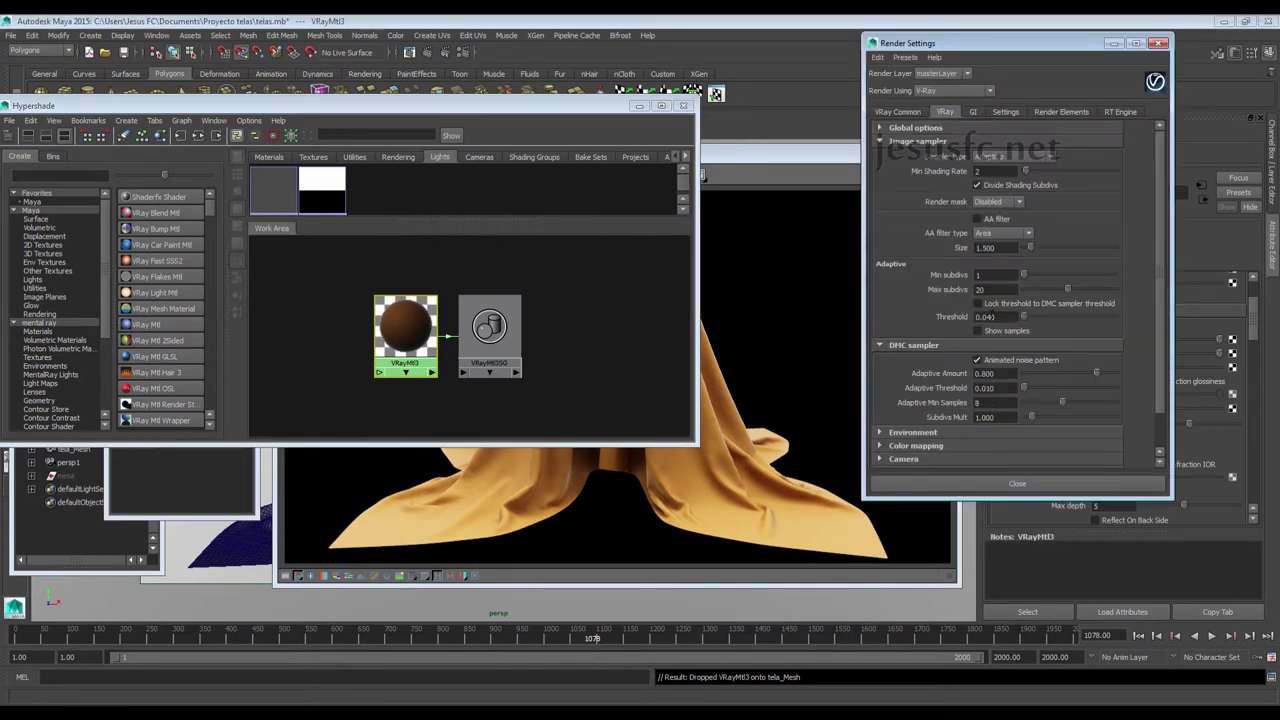
{"action": "left_click", "coordinate": [990, 316]}
{"action": "type", "text": "3"}
{"action": "key", "text": "Return"}
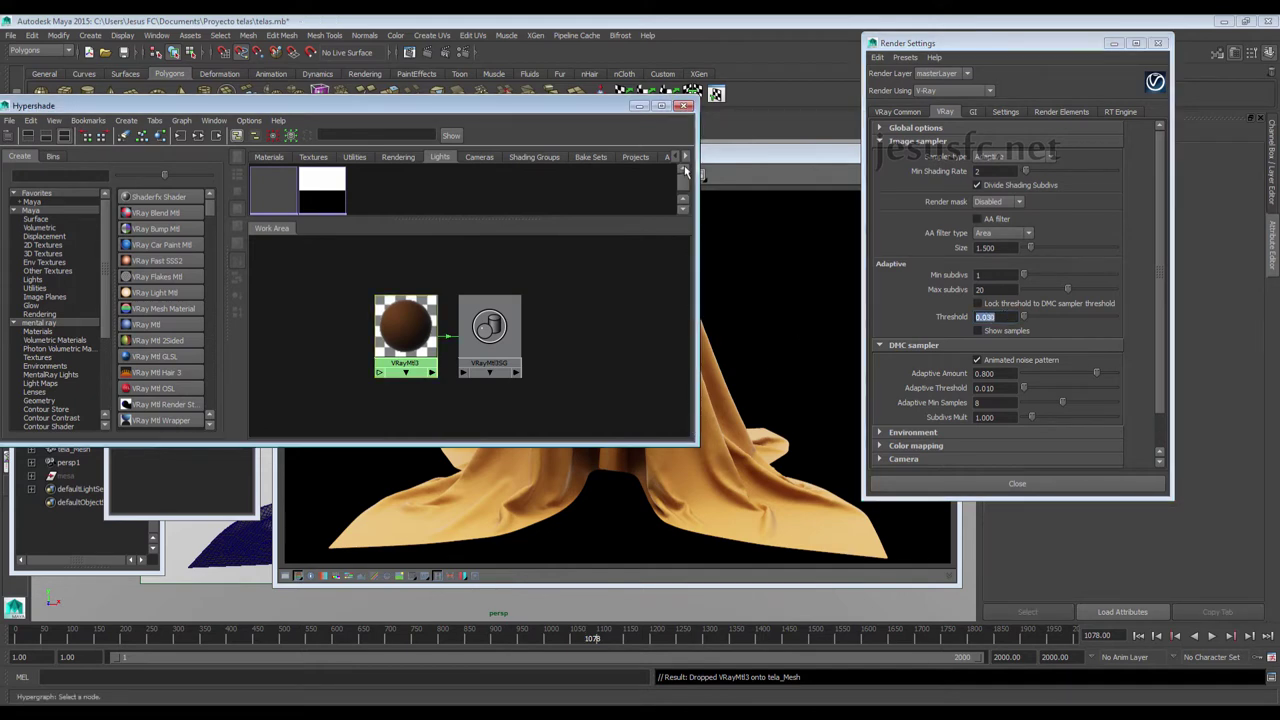
Bring the cloth render to the front and minimize Render Settings
{"action": "left_click", "coordinate": [718, 167]}
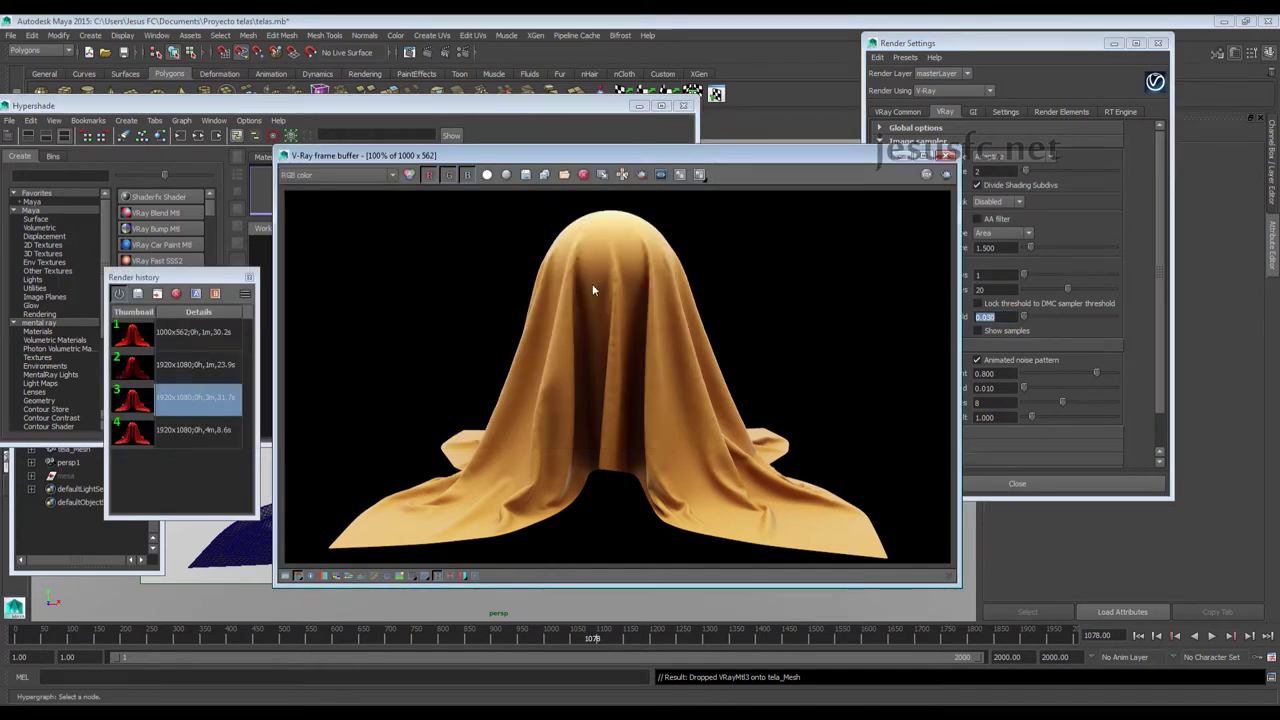
{"action": "scroll", "coordinate": [593, 290], "scroll_direction": "up", "scroll_amount": 2}
{"action": "scroll", "coordinate": [620, 373], "scroll_direction": "down", "scroll_amount": 2}
{"action": "left_click", "coordinate": [1135, 43]}
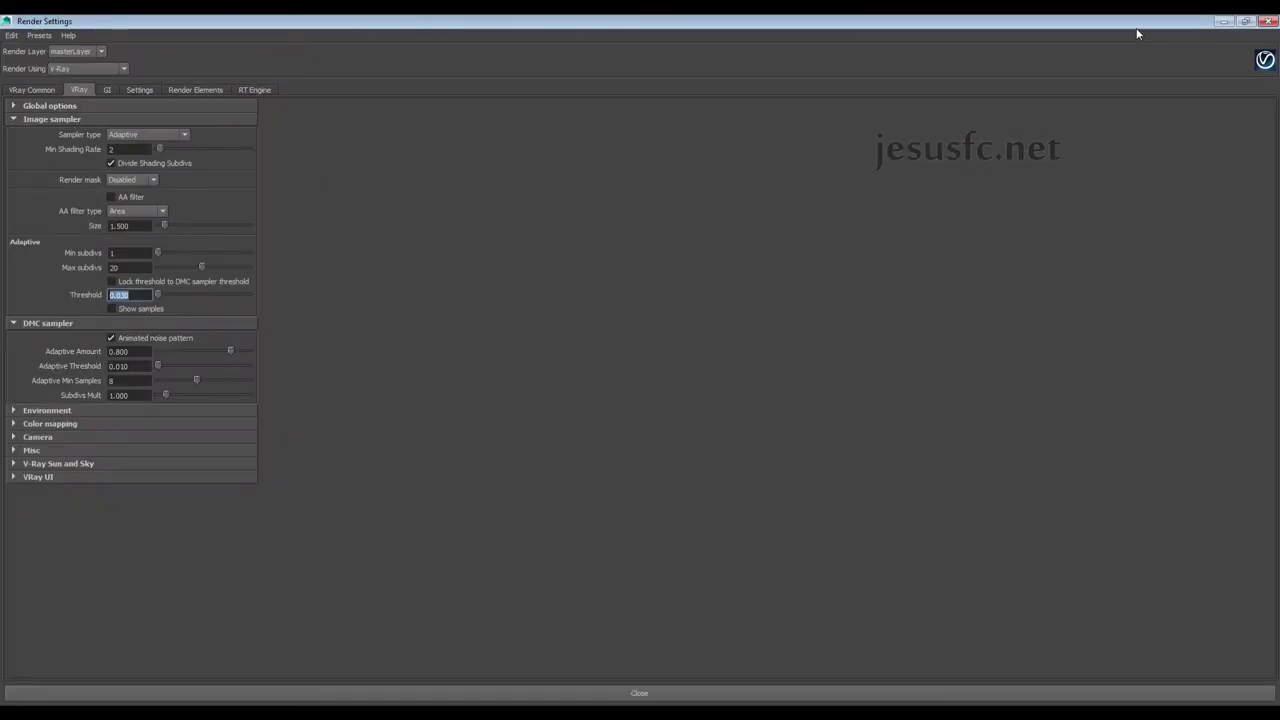
{"action": "double_click", "coordinate": [1140, 22]}
{"action": "left_click", "coordinate": [1113, 43]}
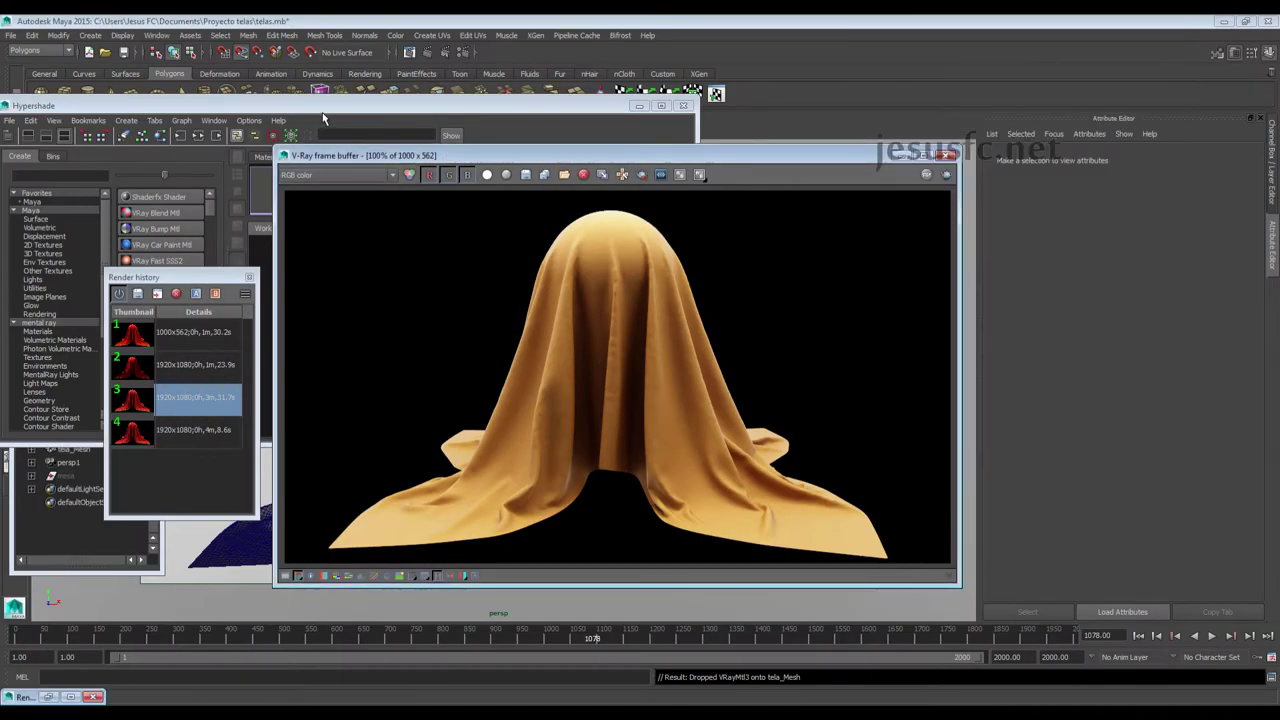
Create a Remap Value node and a Sampler Info node via Hypershade search
{"action": "left_click_drag", "start_coordinate": [362, 109], "coordinate": [1033, 120]}
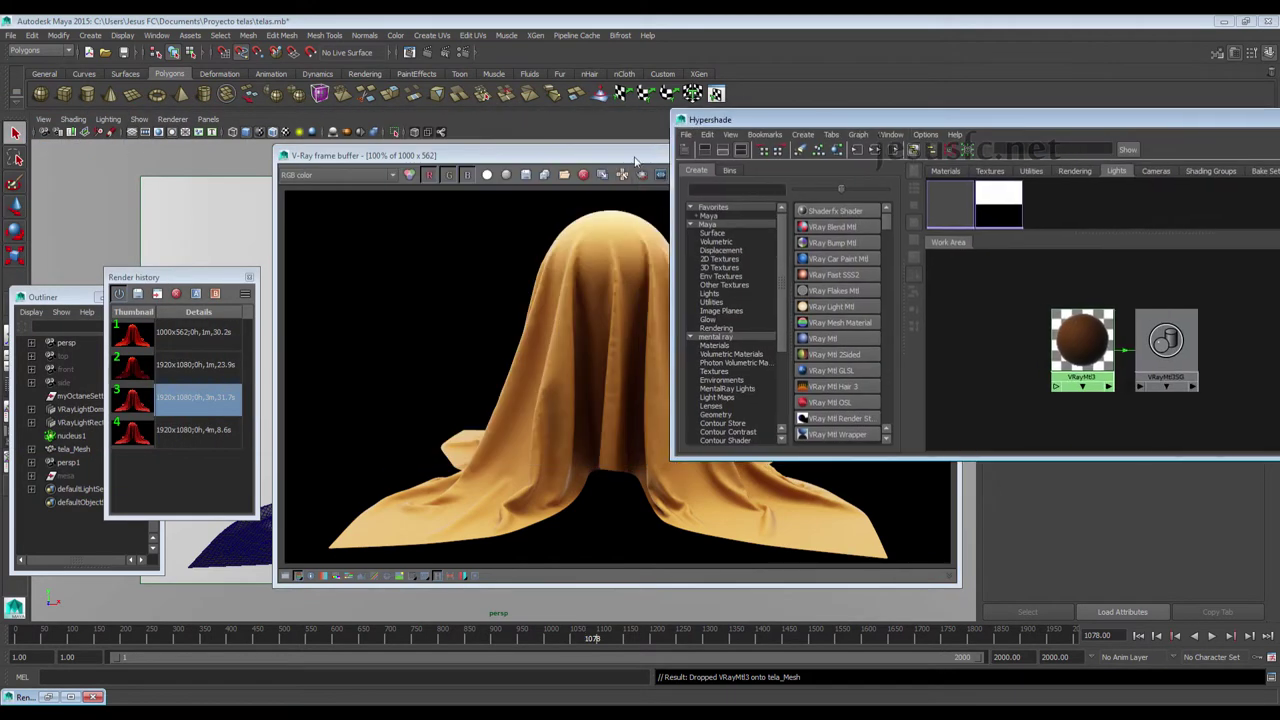
{"action": "mouse_move", "coordinate": [553, 152]}
{"action": "left_mouse_down"}
{"action": "mouse_move", "coordinate": [328, 110]}
{"action": "mouse_move", "coordinate": [319, 83]}
{"action": "left_mouse_up"}
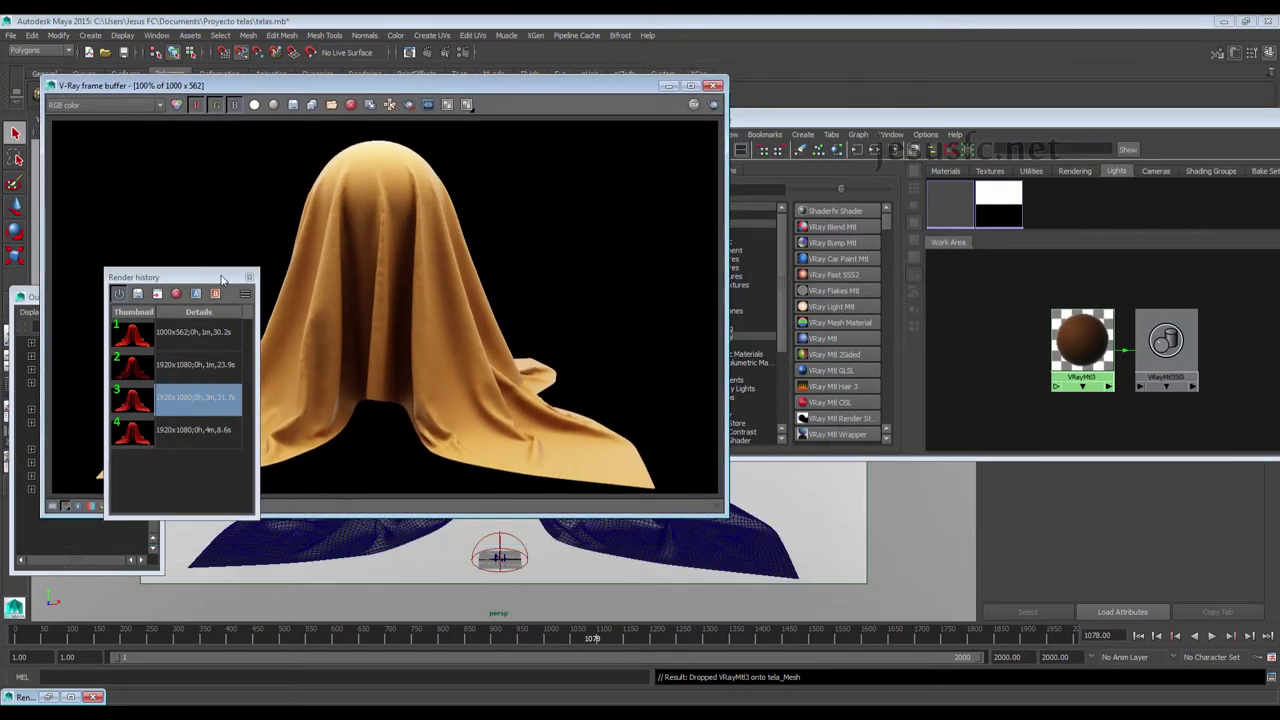
{"action": "left_click_drag", "start_coordinate": [220, 284], "coordinate": [123, 546]}
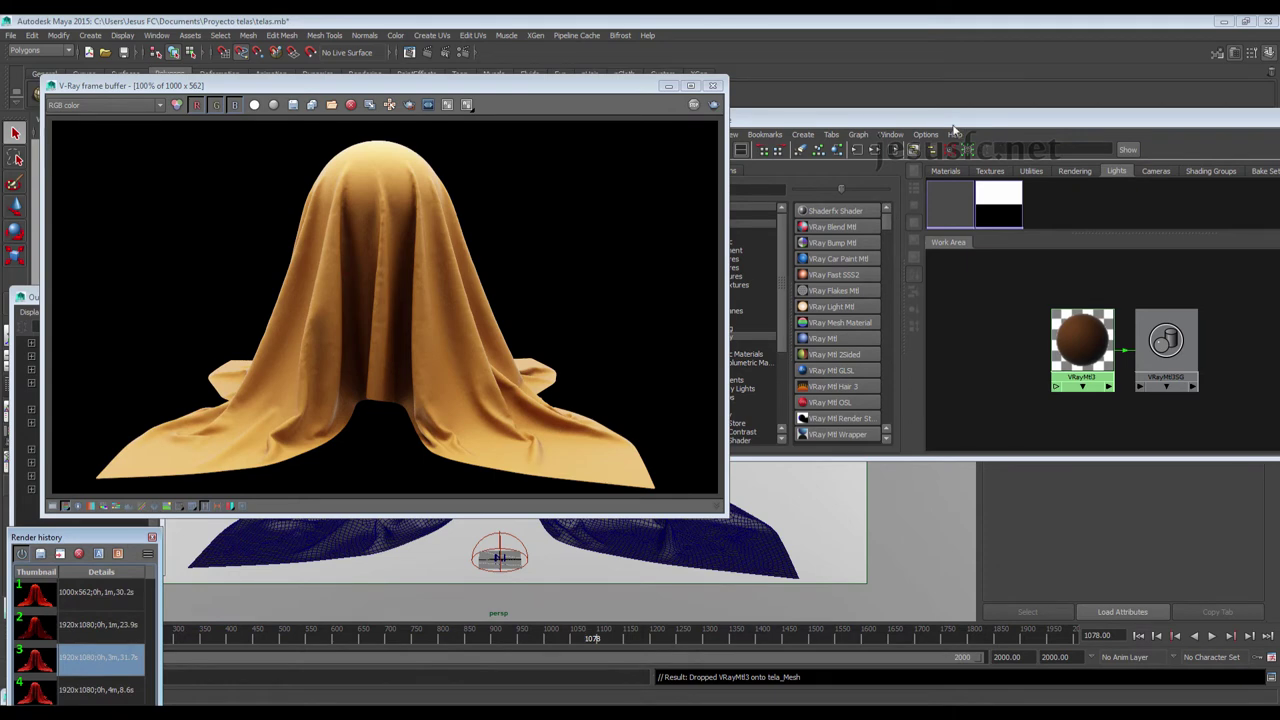
{"action": "left_click_drag", "start_coordinate": [948, 127], "coordinate": [804, 156]}
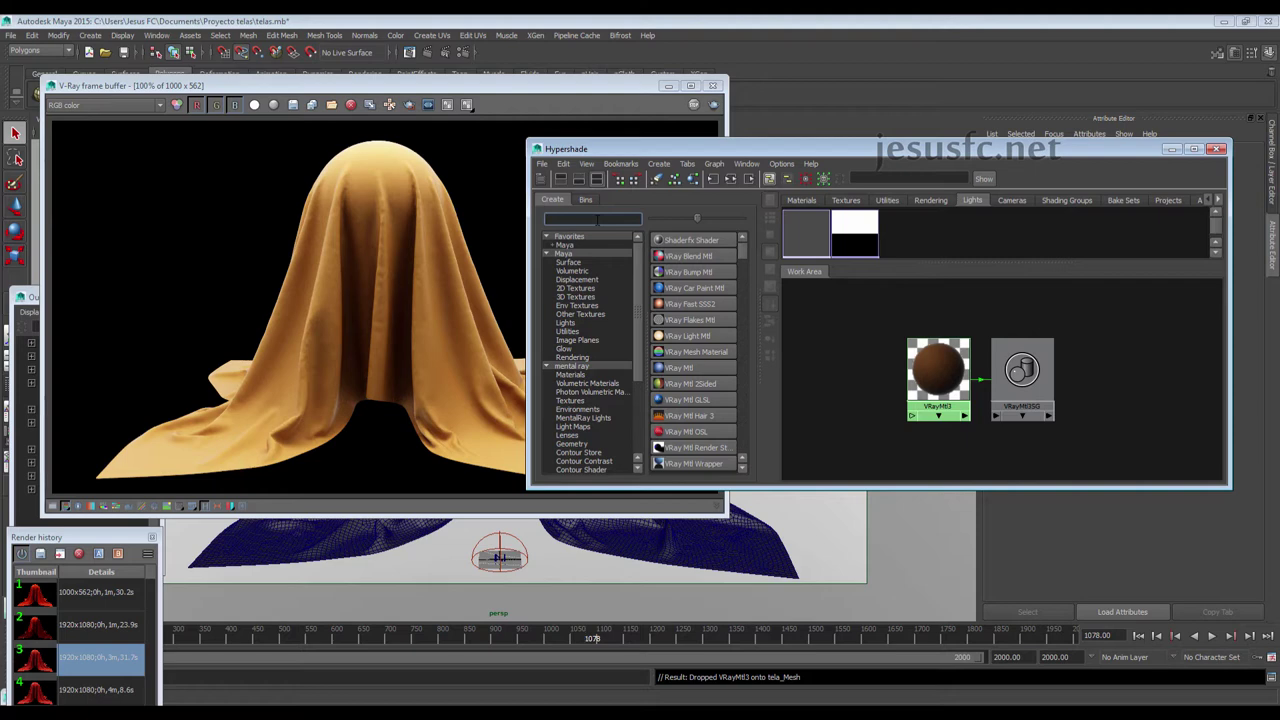
{"action": "type", "text": "remap"}
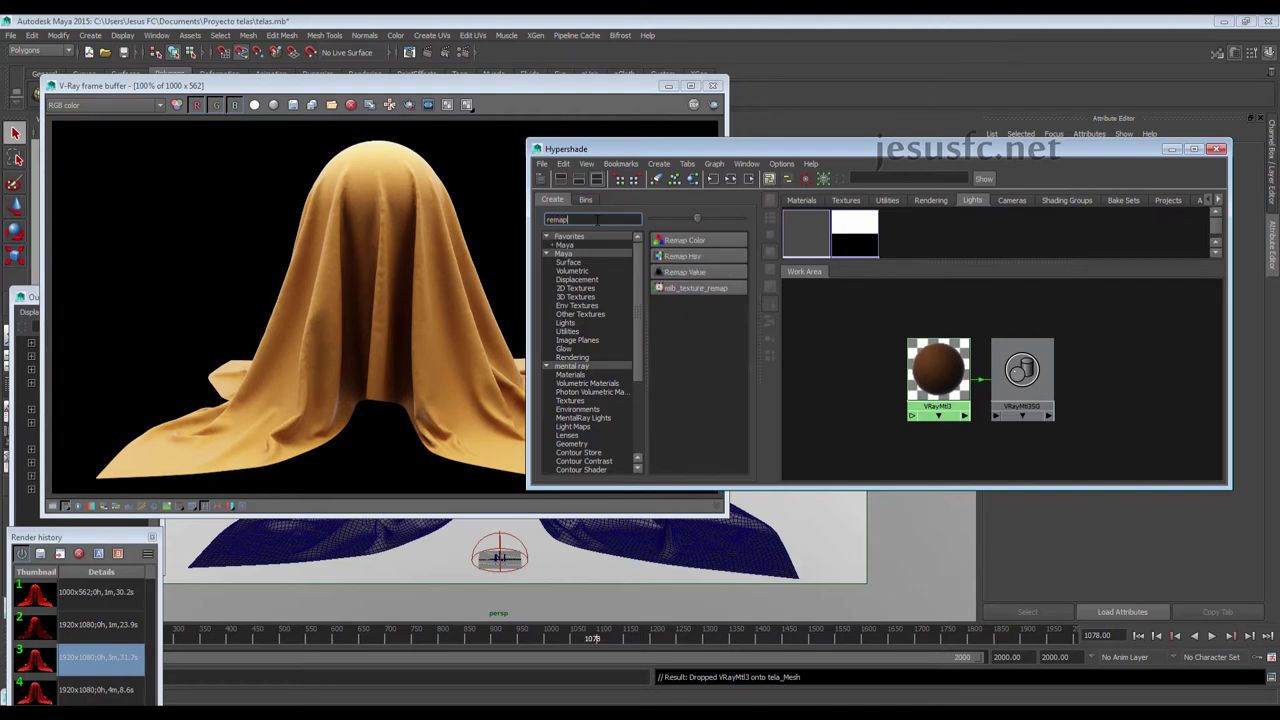
{"action": "left_click", "coordinate": [684, 272]}
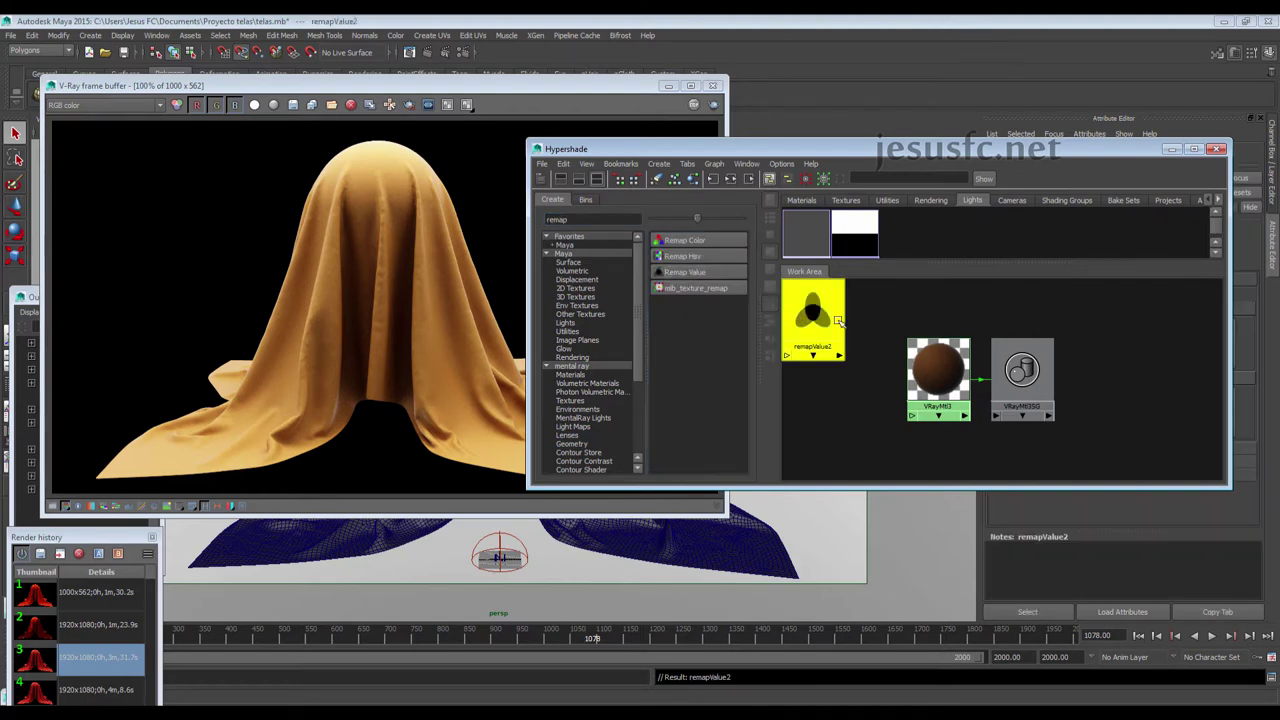
{"action": "double_click", "coordinate": [558, 219]}
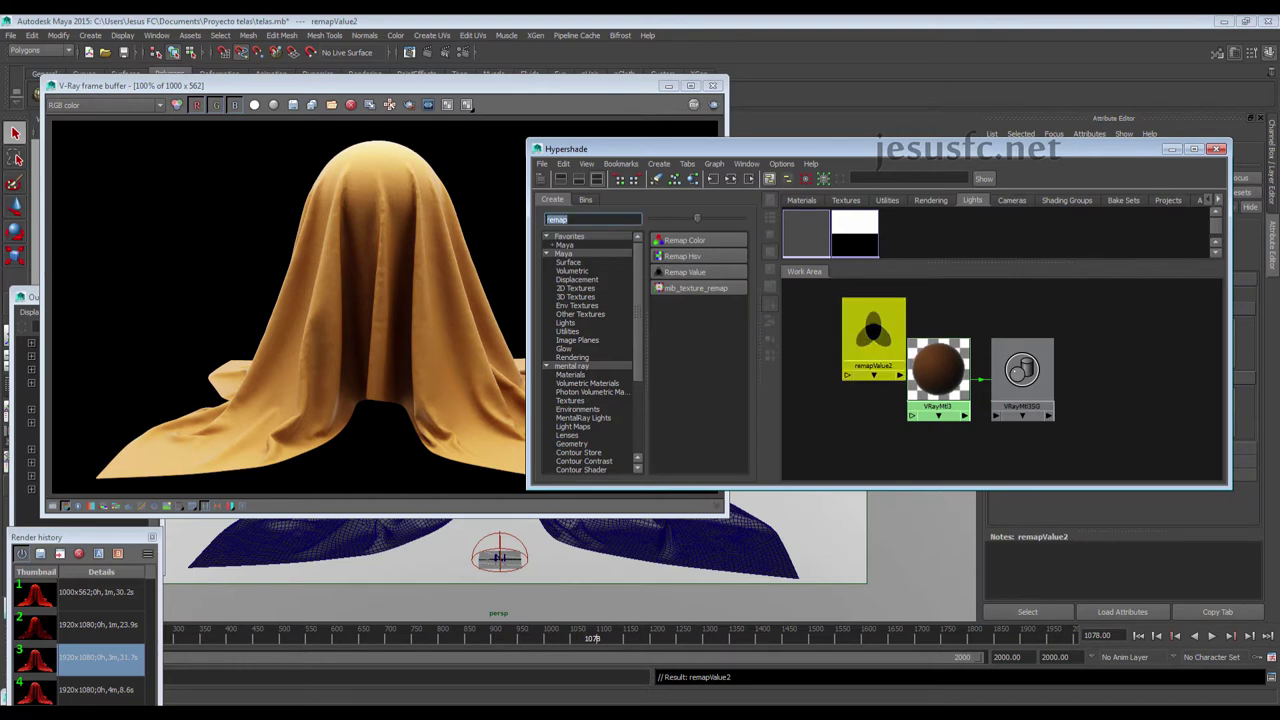
{"action": "type", "text": "sa"}
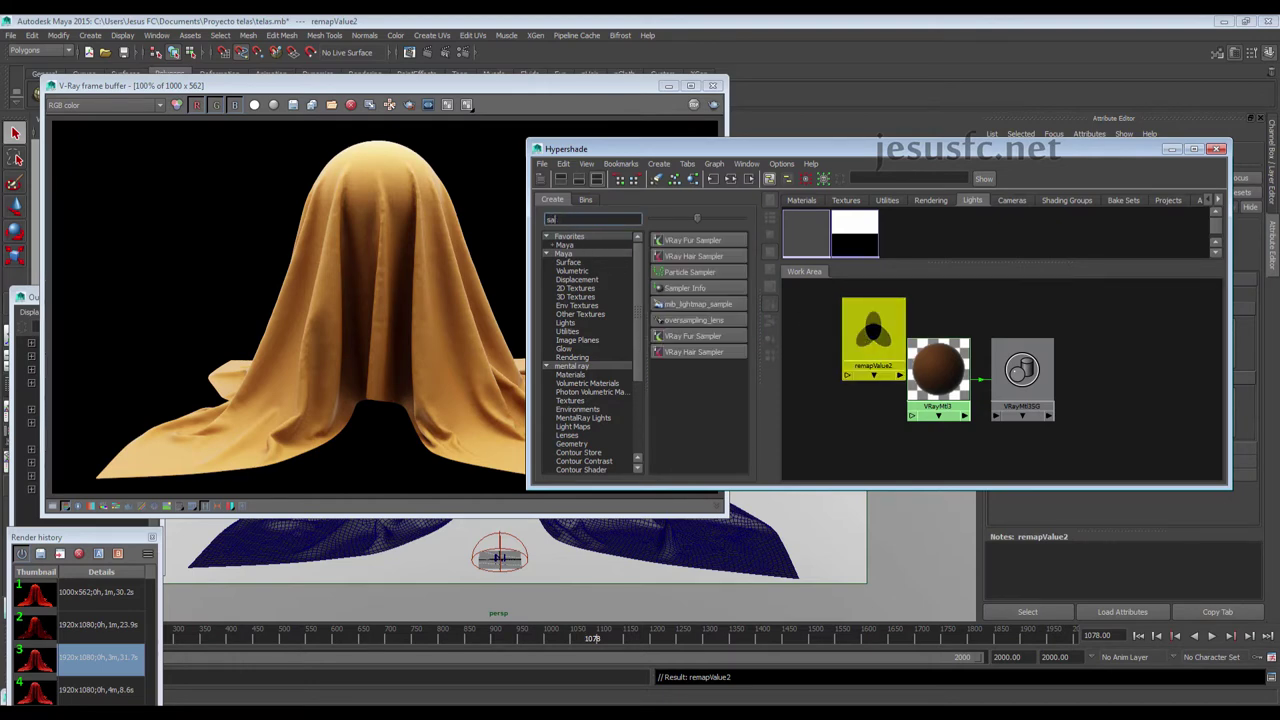
{"action": "type", "text": "mpler"}
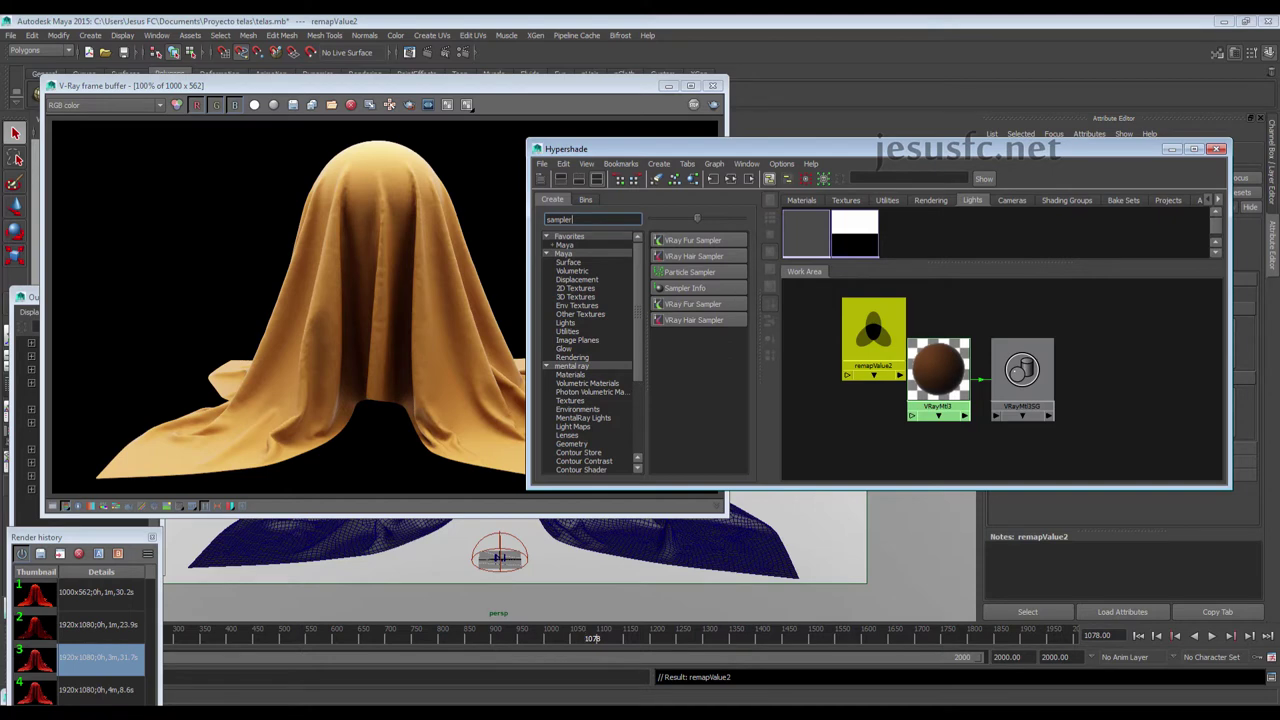
{"action": "left_click", "coordinate": [685, 288]}
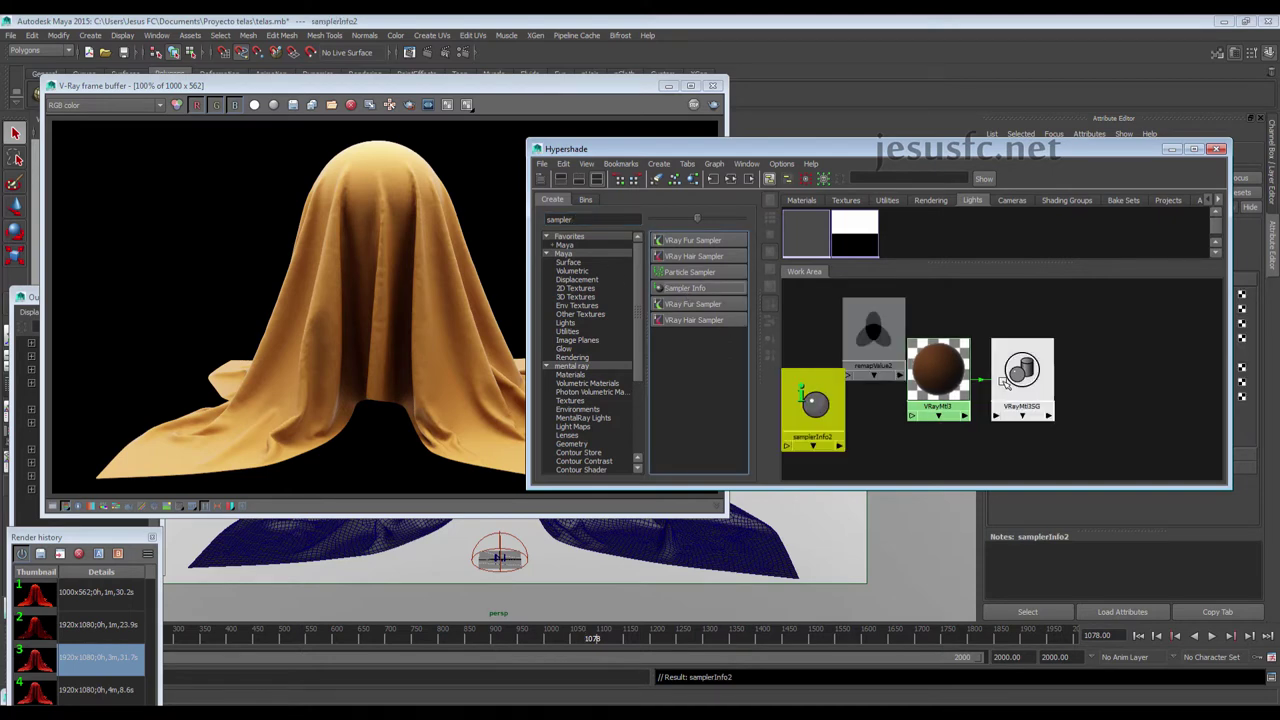
Line up samplerInfo2, remapValue2, VRayMtl3 and its shading group in a row
{"action": "left_click_drag", "start_coordinate": [1020, 375], "coordinate": [1105, 380]}
{"action": "left_click_drag", "start_coordinate": [938, 372], "coordinate": [1029, 372]}
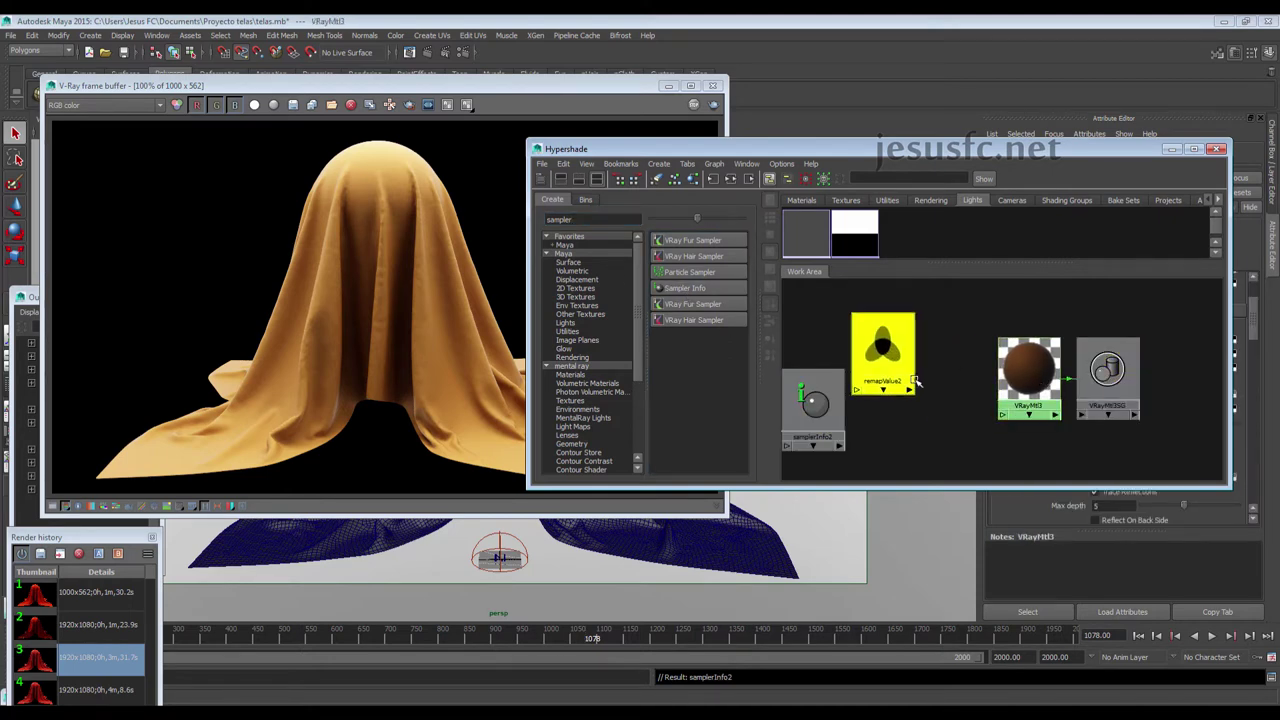
{"action": "left_click_drag", "start_coordinate": [873, 335], "coordinate": [910, 390]}
{"action": "left_click_drag", "start_coordinate": [822, 428], "coordinate": [830, 395]}
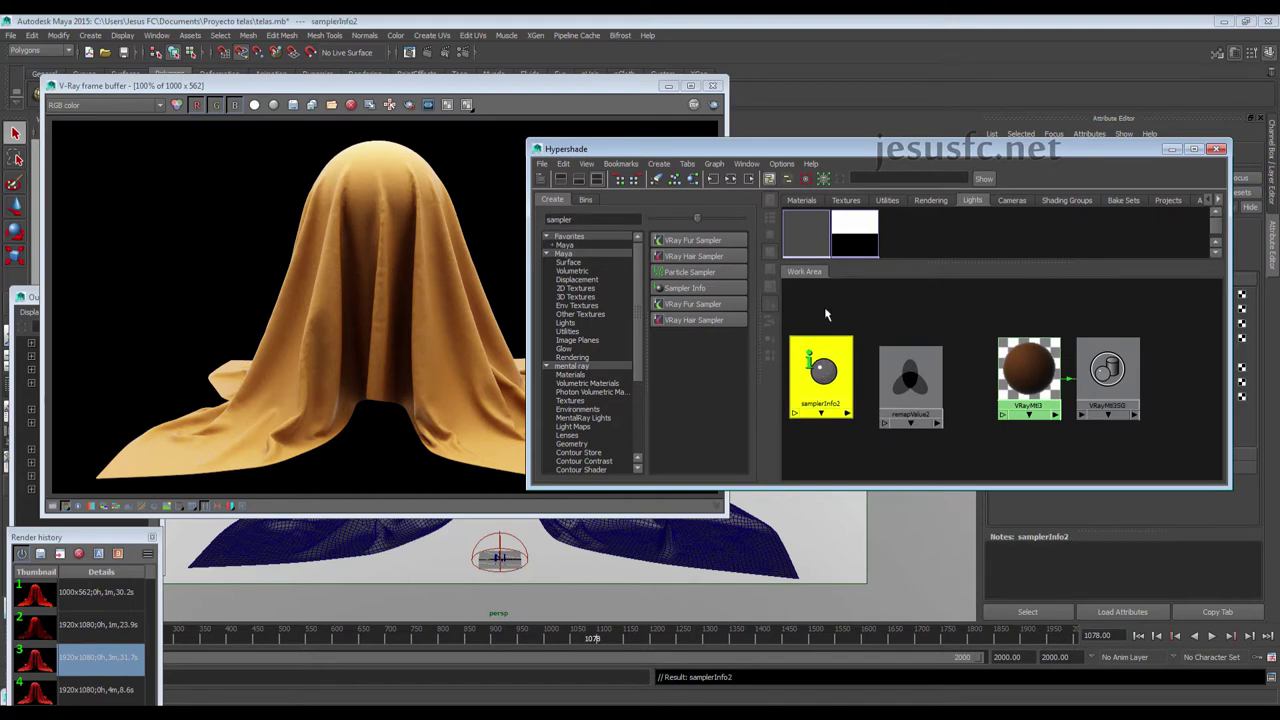
{"action": "left_click", "coordinate": [825, 318]}
{"action": "left_click", "coordinate": [818, 360]}
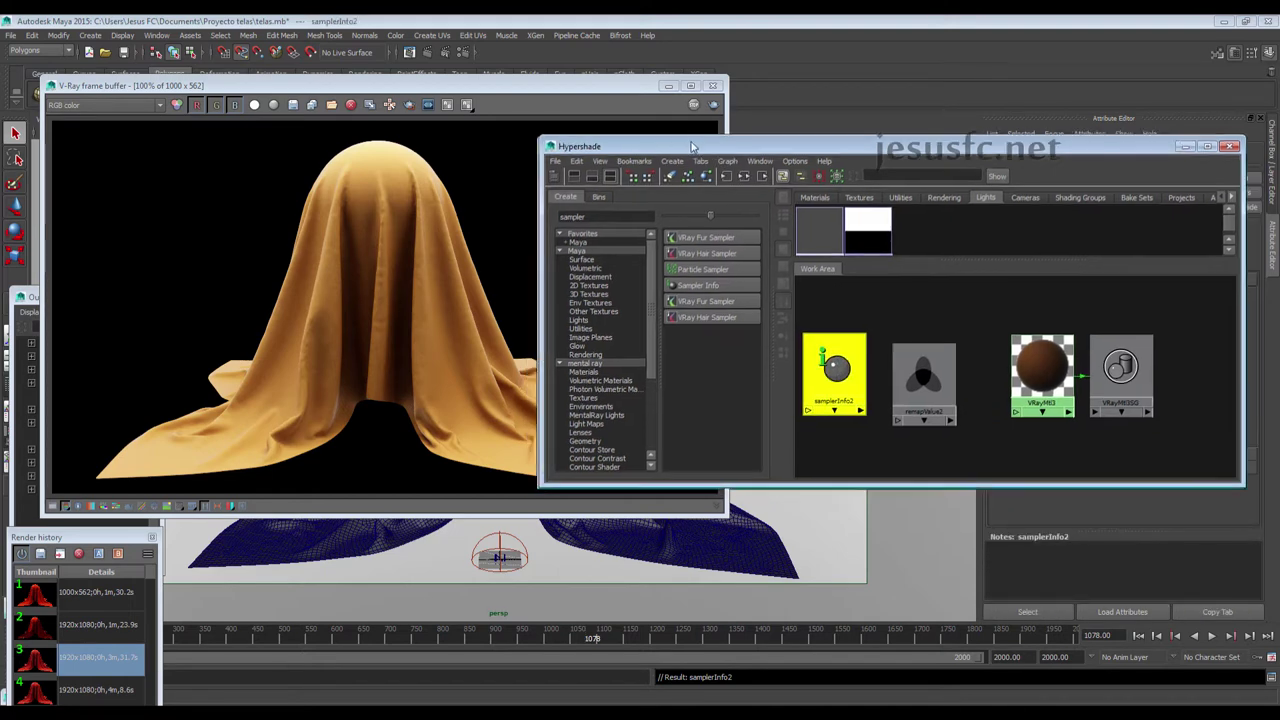
Deselect samplerInfo2 and select remapValue2 to show its attributes
{"action": "left_click_drag", "start_coordinate": [688, 141], "coordinate": [723, 136]}
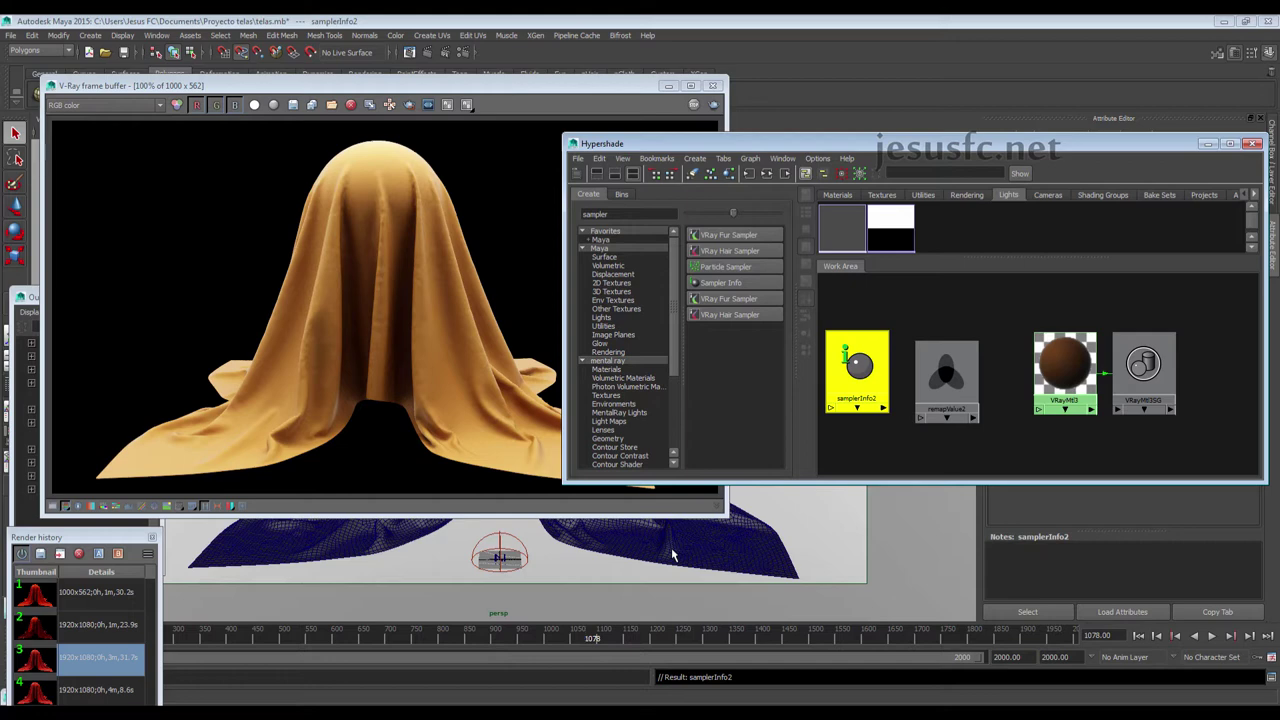
{"action": "left_click", "coordinate": [808, 472]}
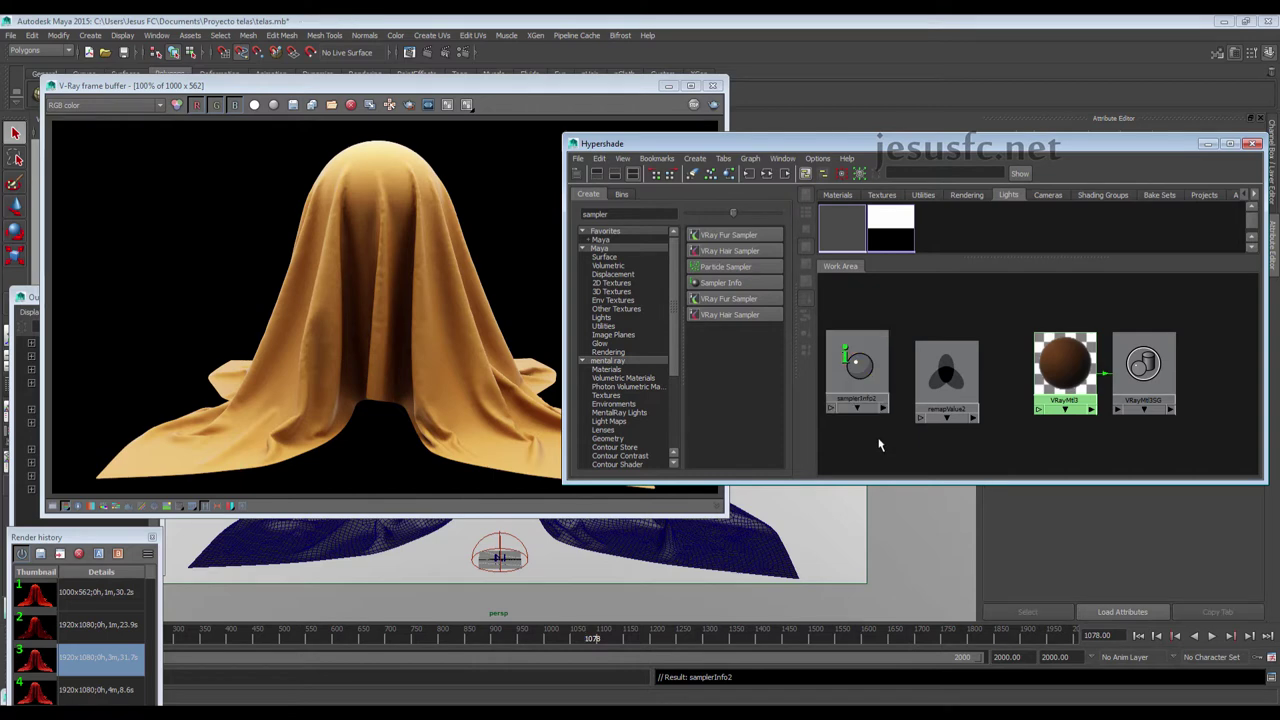
{"action": "left_click", "coordinate": [942, 378]}
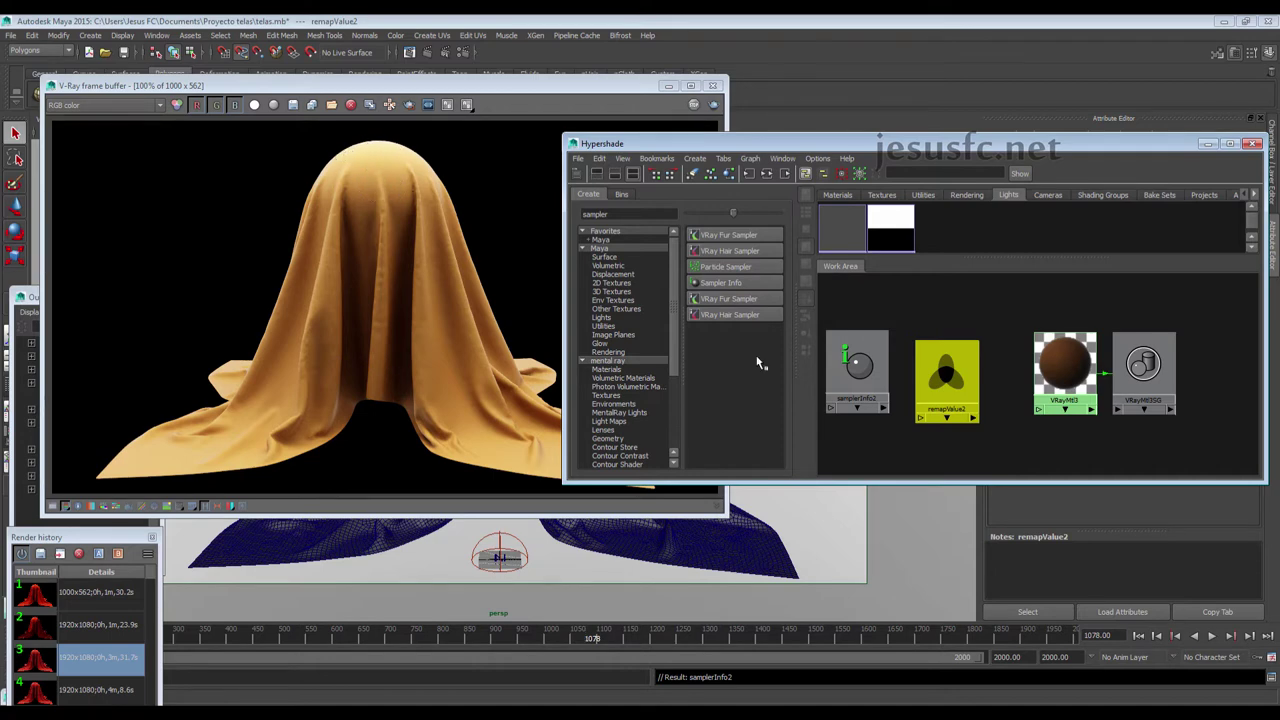
Select remapValue2 and open its value curve in a larger editor
{"action": "mouse_move", "coordinate": [939, 149]}
{"action": "left_mouse_down"}
{"action": "mouse_move", "coordinate": [555, 160]}
{"action": "mouse_move", "coordinate": [604, 157]}
{"action": "left_mouse_up"}
{"action": "left_click", "coordinate": [620, 398]}
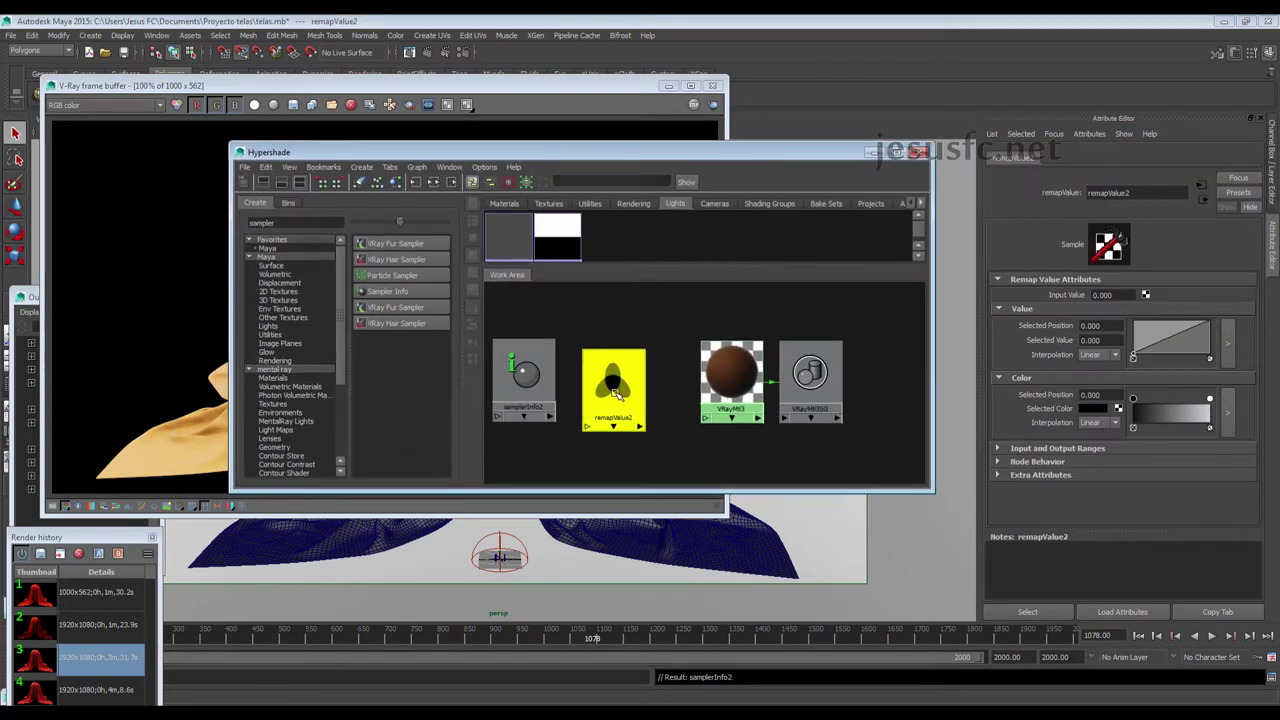
{"action": "left_click_drag", "start_coordinate": [615, 393], "coordinate": [618, 381]}
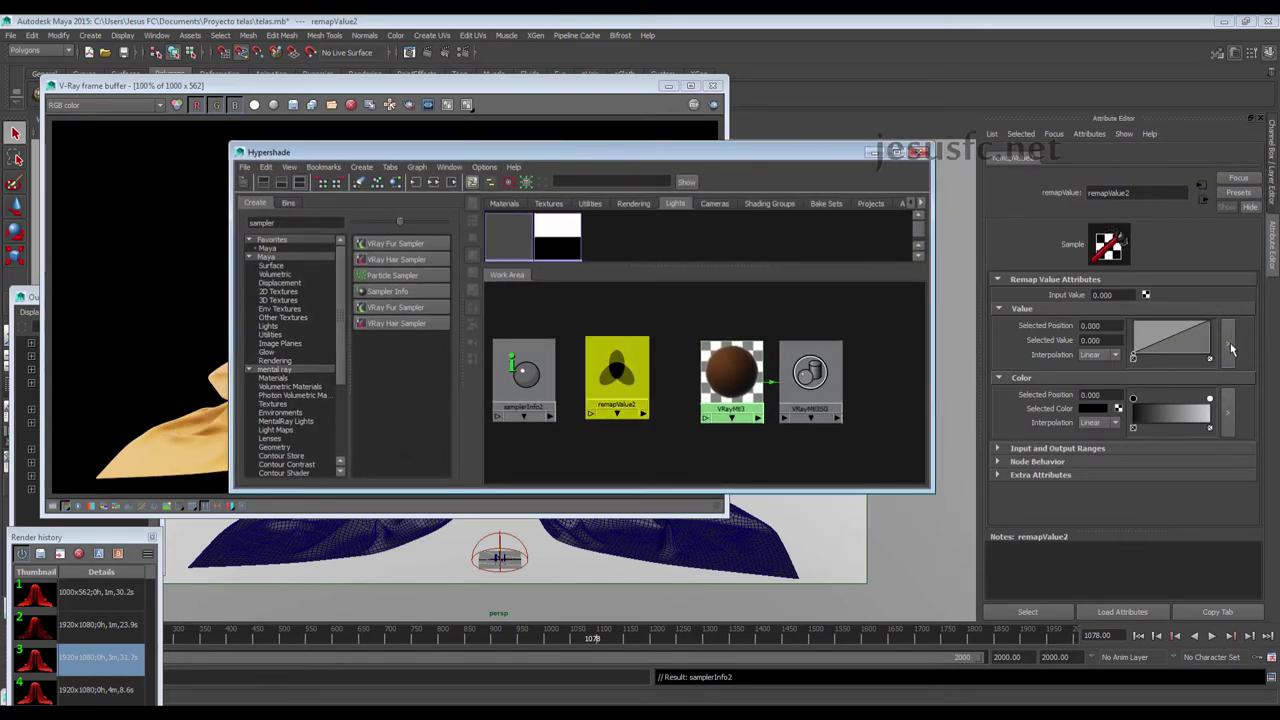
{"action": "left_click", "coordinate": [1228, 412]}
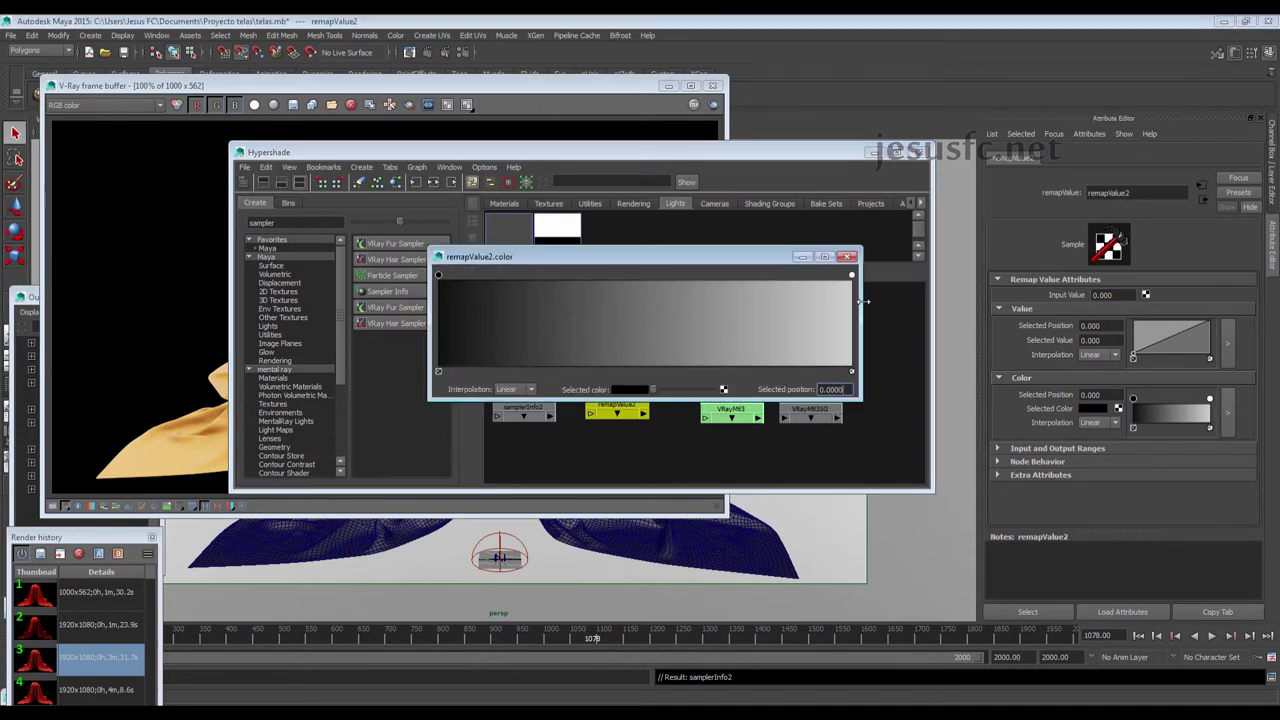
{"action": "left_click", "coordinate": [850, 257]}
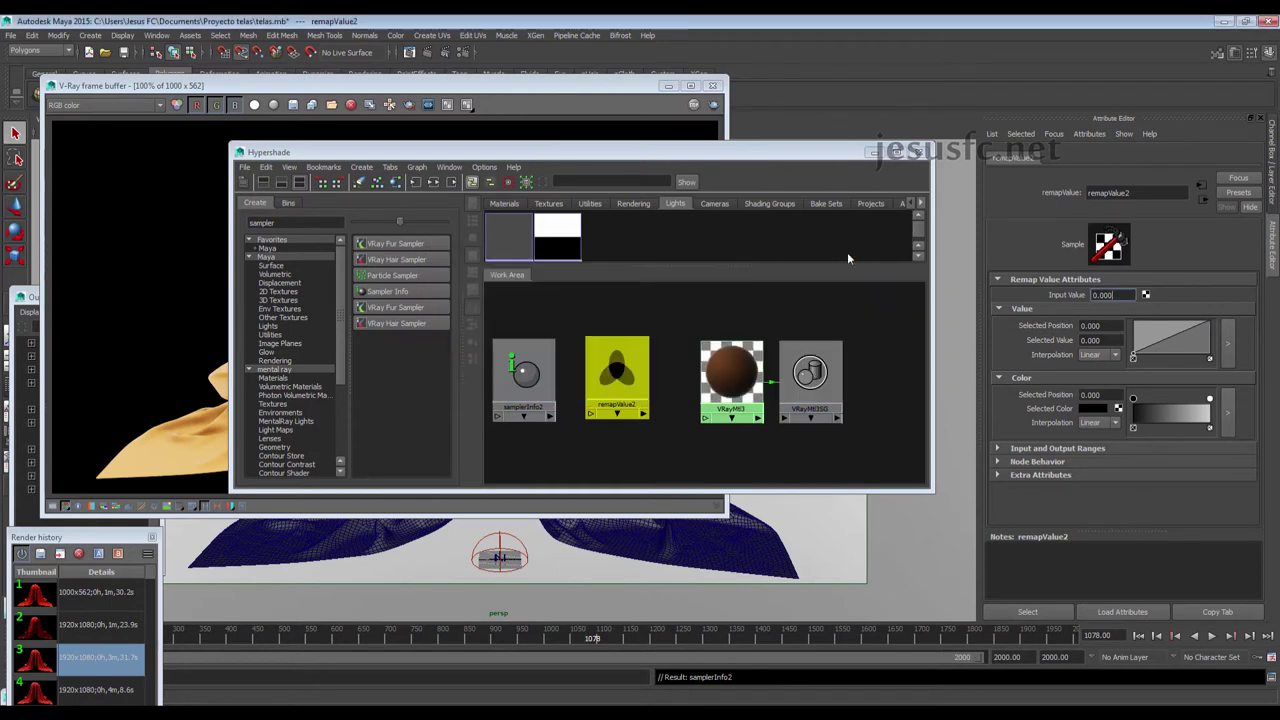
{"action": "left_click", "coordinate": [1229, 344]}
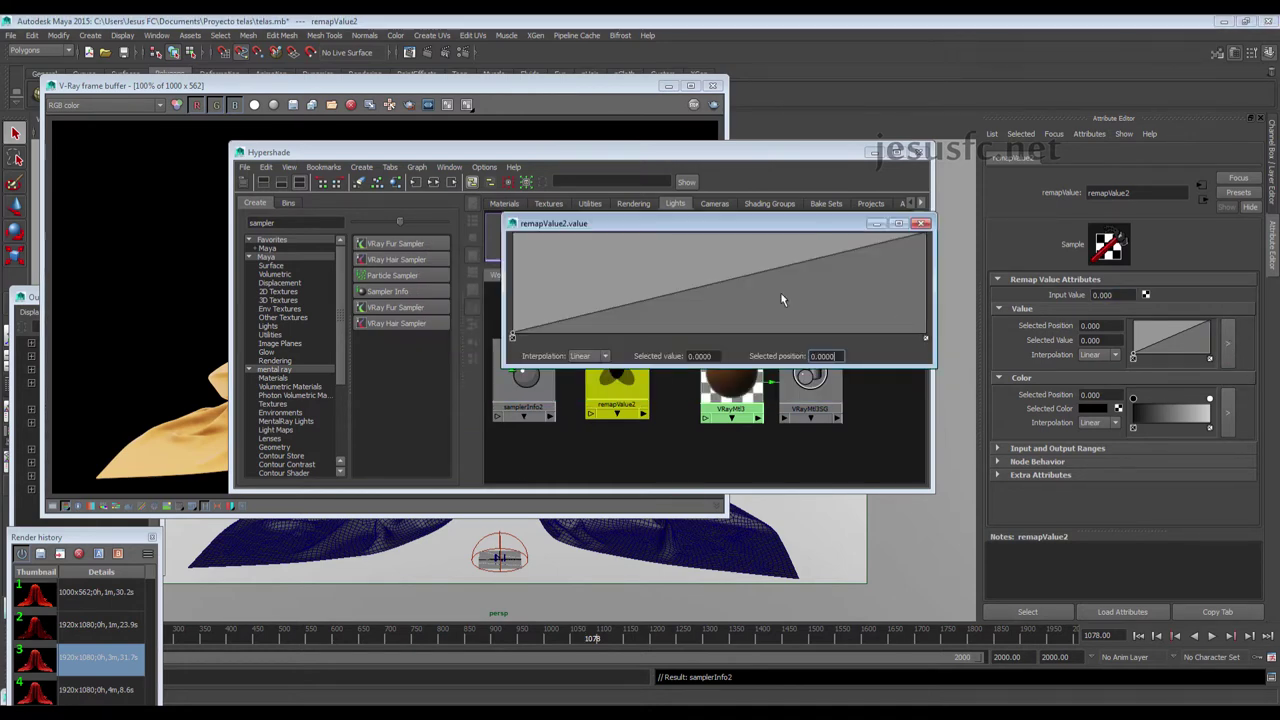
{"action": "left_click", "coordinate": [871, 153]}
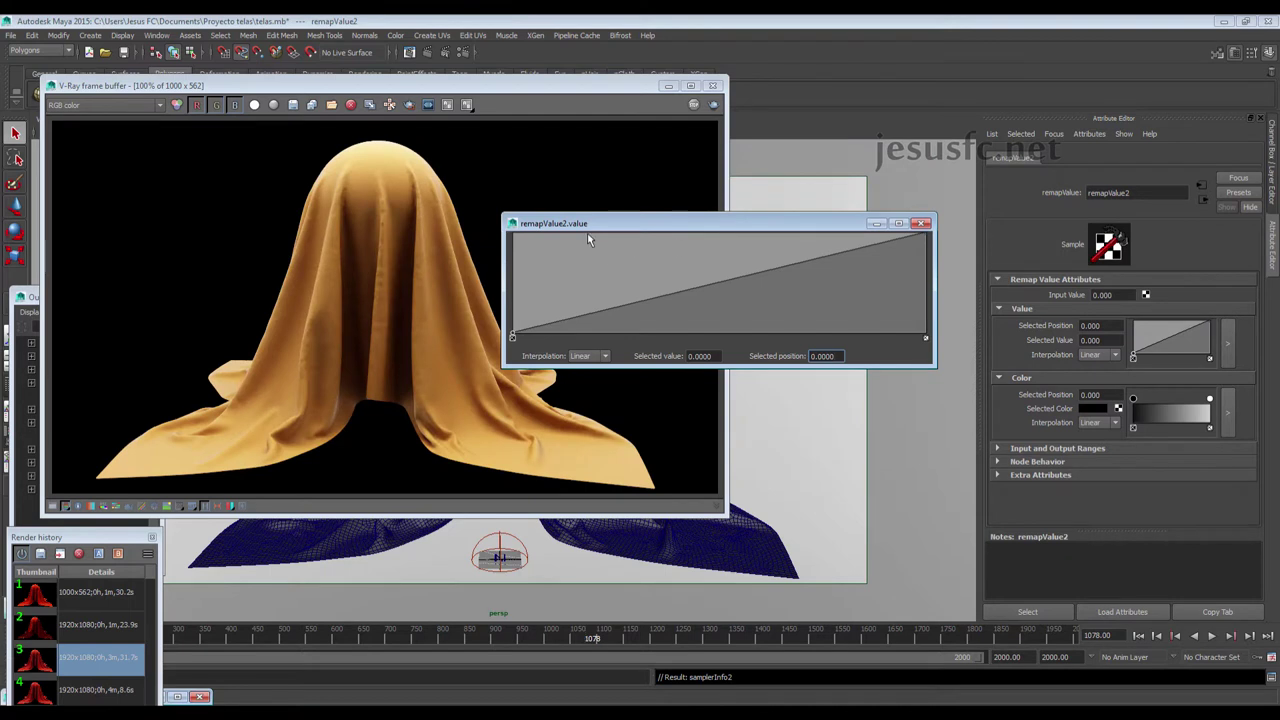
{"action": "left_click_drag", "start_coordinate": [588, 224], "coordinate": [601, 180]}
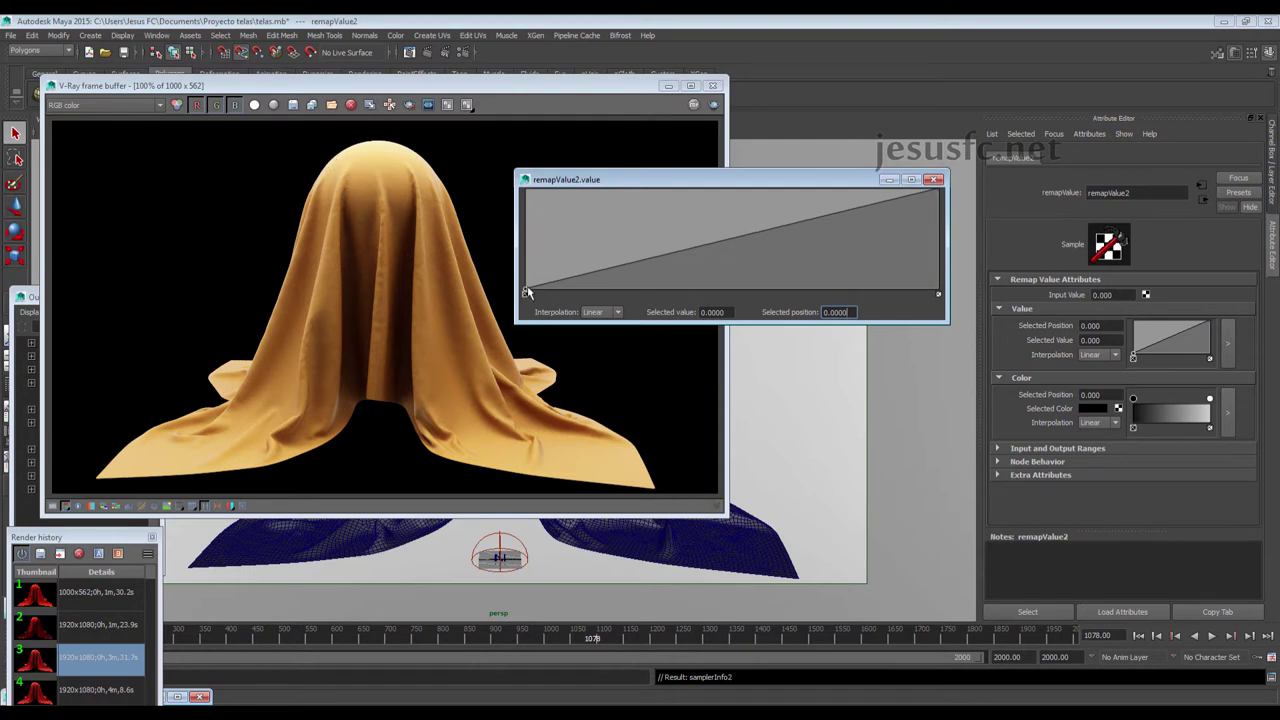
Set the value curve's starting point to 0.7
{"action": "left_click_drag", "start_coordinate": [525, 292], "coordinate": [524, 233]}
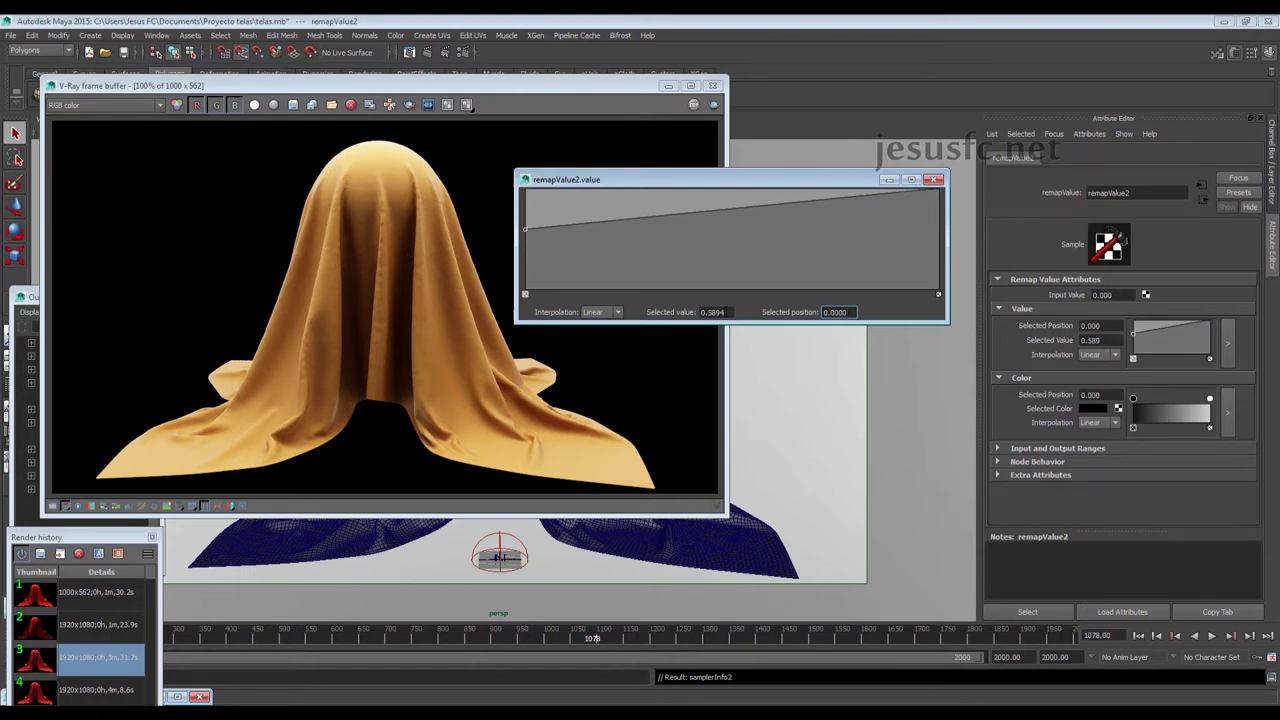
{"action": "left_click_drag", "start_coordinate": [705, 312], "coordinate": [736, 311]}
{"action": "type", "text": "8"}
{"action": "key", "text": "Return"}
{"action": "type", "text": "7"}
{"action": "key", "text": "Return"}
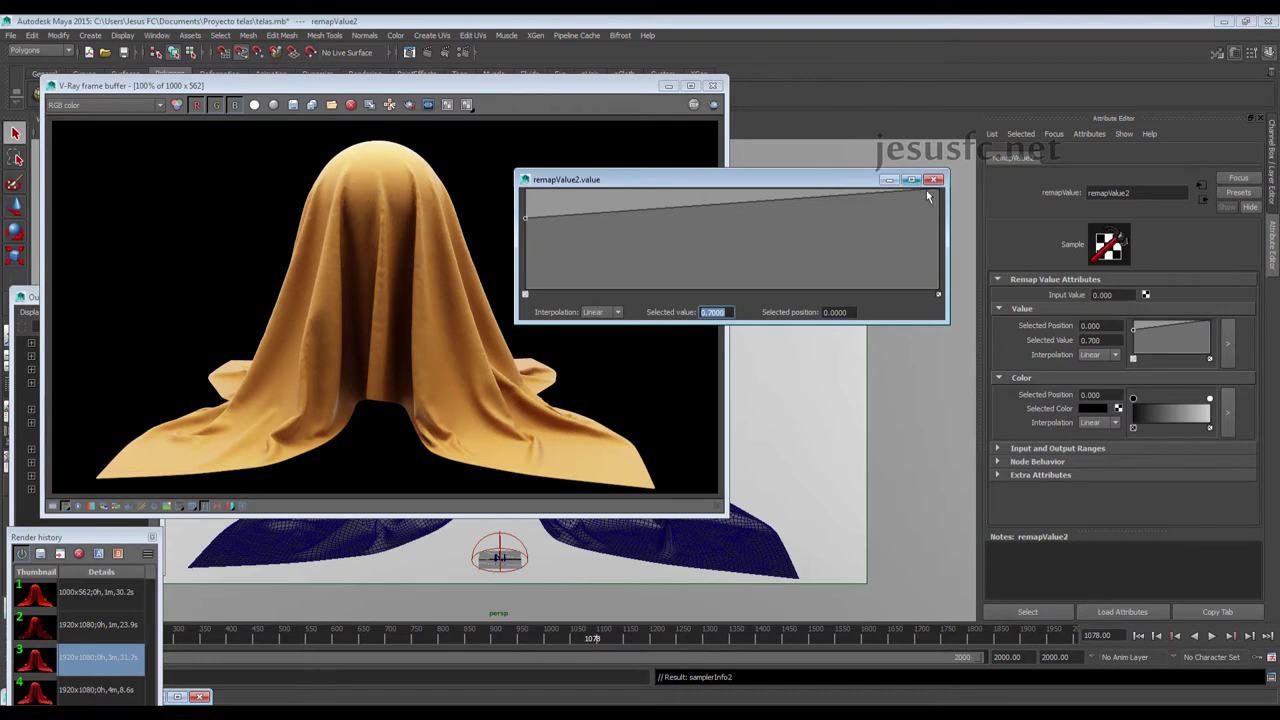
Lower the curve's end point to about 0.03 and set interpolation to Spline
{"action": "left_click_drag", "start_coordinate": [938, 192], "coordinate": [947, 288]}
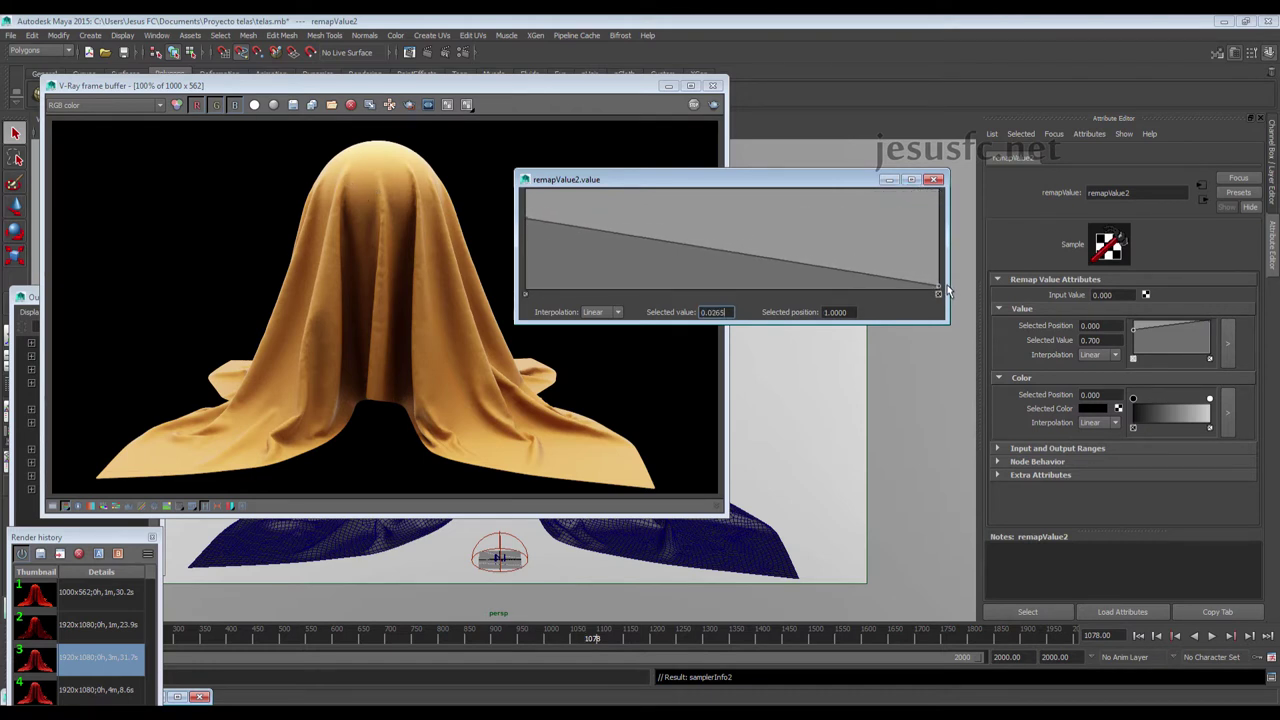
{"action": "left_click", "coordinate": [607, 312]}
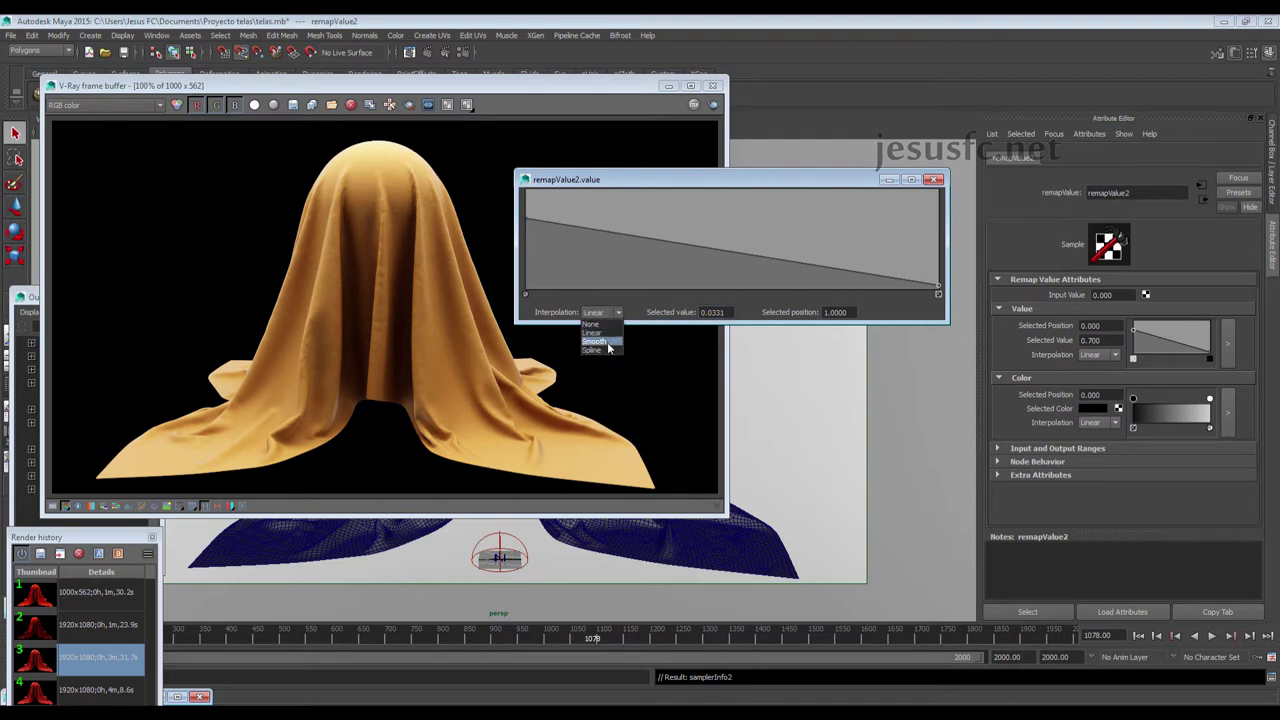
{"action": "left_click", "coordinate": [604, 350]}
{"action": "left_click", "coordinate": [525, 218]}
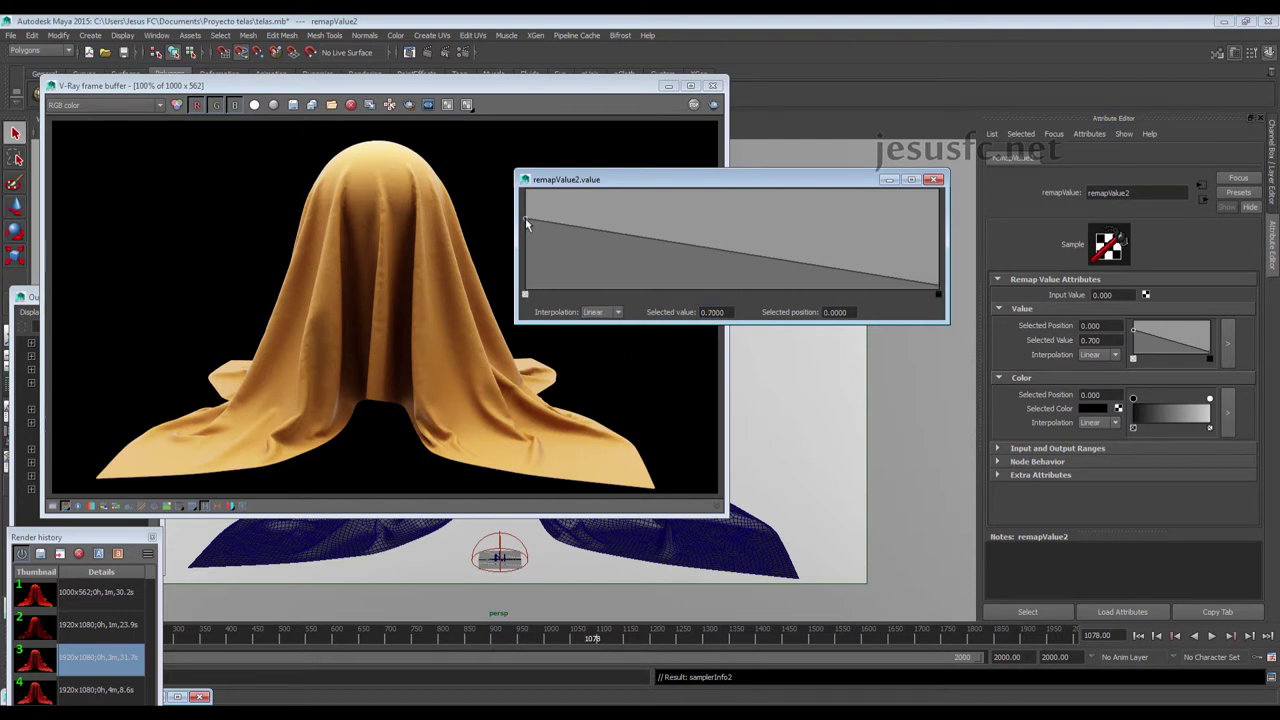
{"action": "left_click", "coordinate": [604, 312]}
{"action": "left_click", "coordinate": [605, 350]}
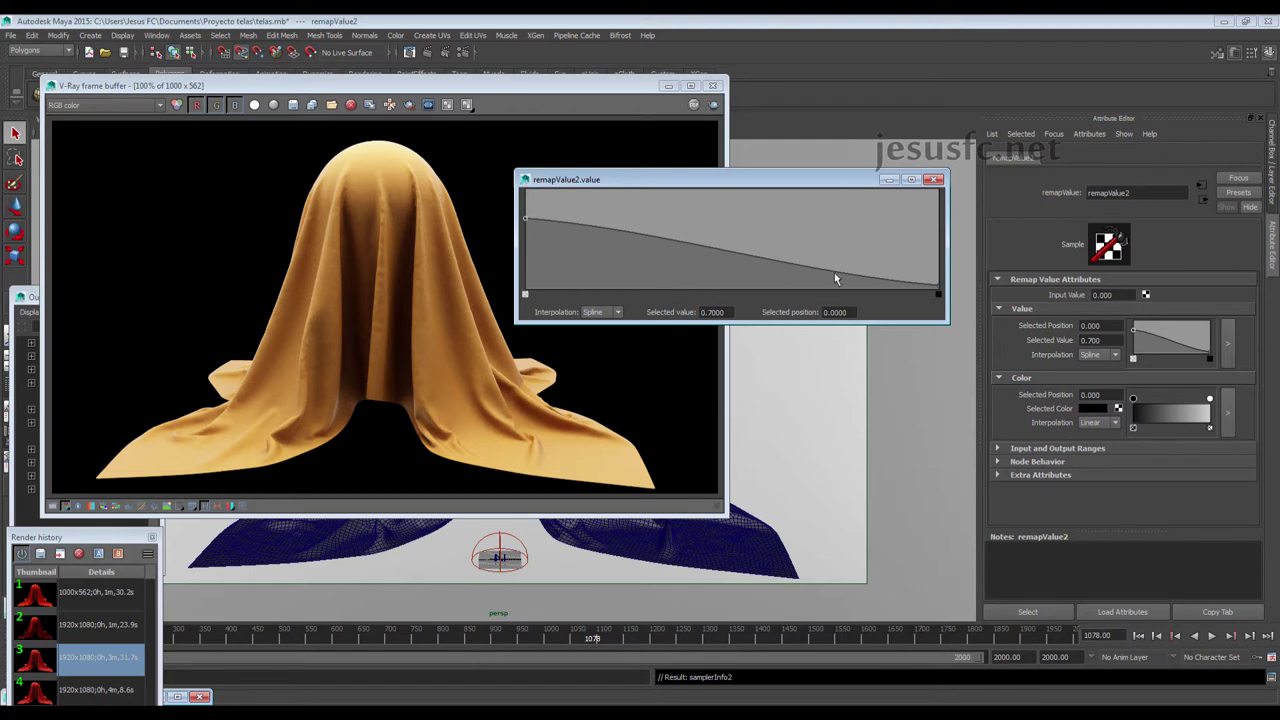
{"action": "left_click", "coordinate": [938, 288]}
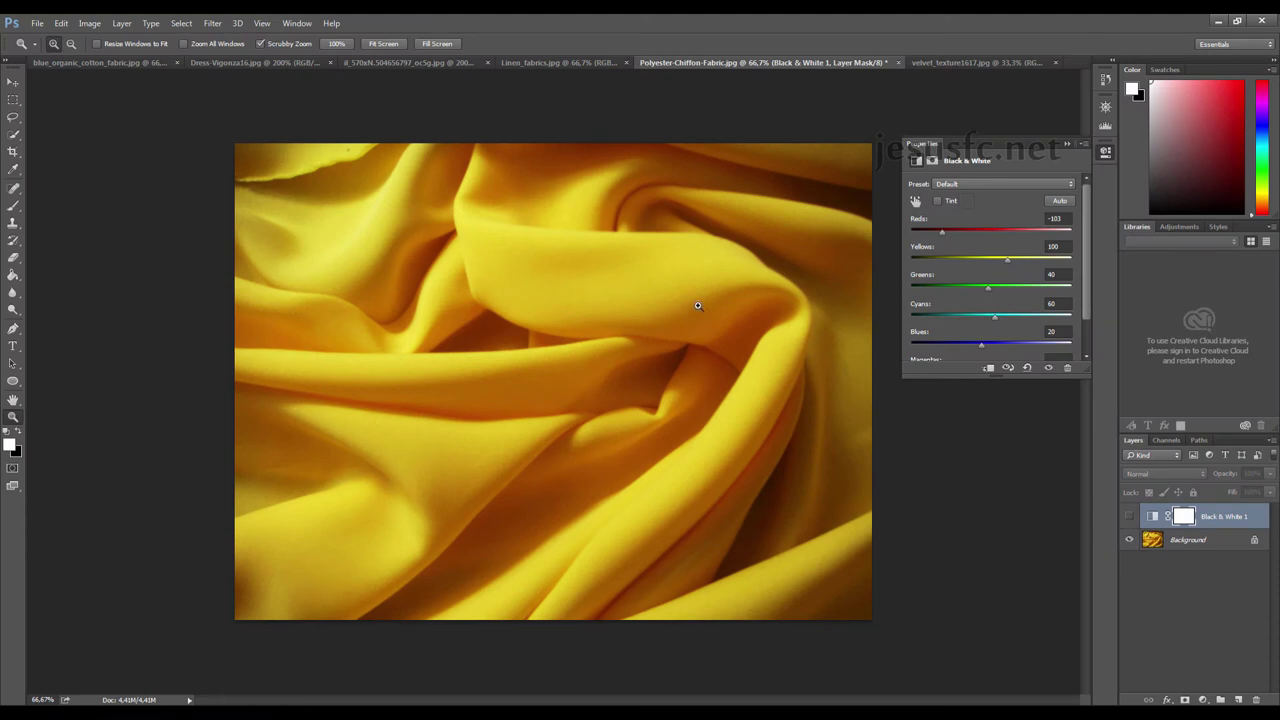
Zoom the black dress photo to 300% and sample the sleeve's dark navy with the Paint Bucket
{"action": "left_click", "coordinate": [527, 65]}
{"action": "left_click", "coordinate": [527, 65]}
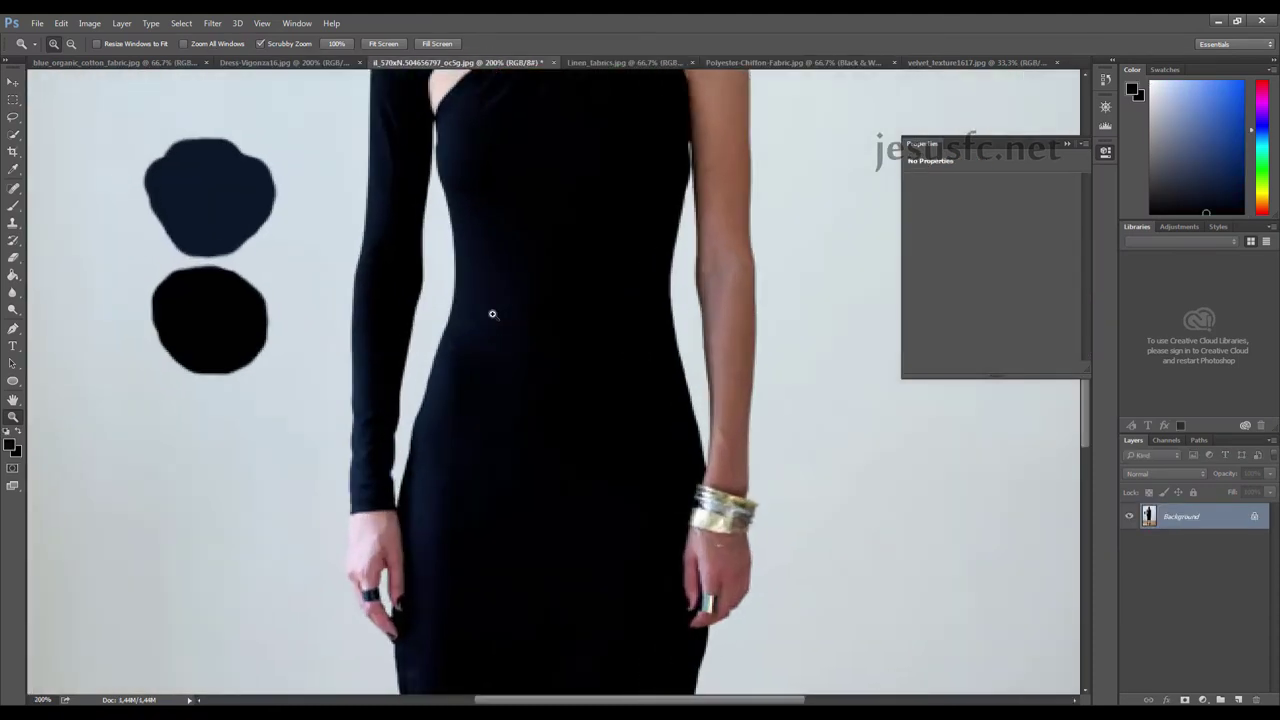
{"action": "left_click", "coordinate": [492, 314]}
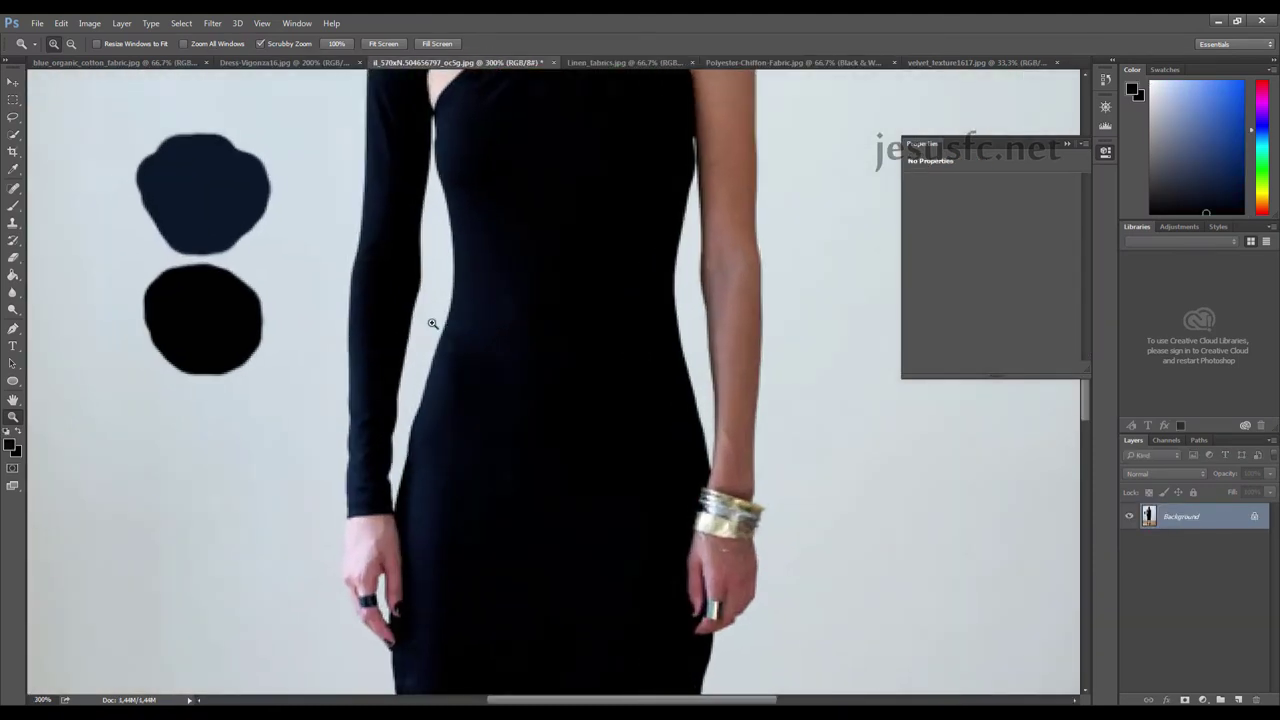
{"action": "left_click_drag", "start_coordinate": [360, 380], "coordinate": [362, 384]}
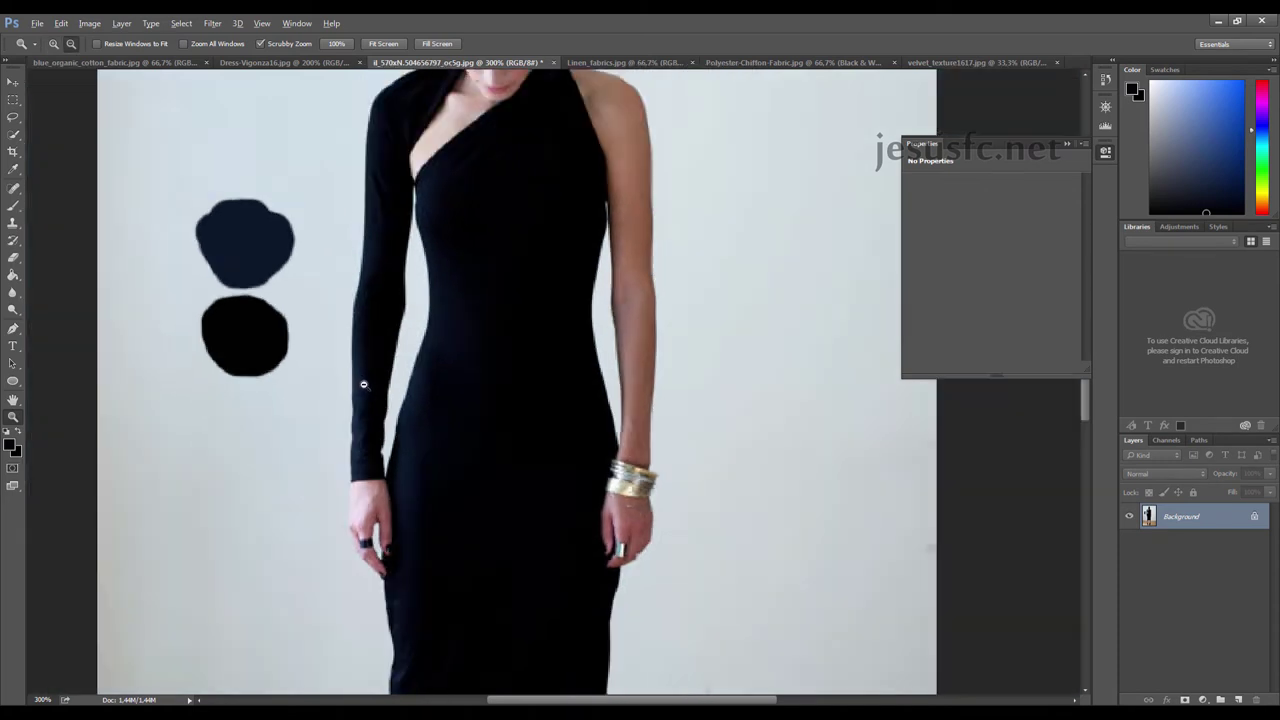
{"action": "key", "text": "g"}
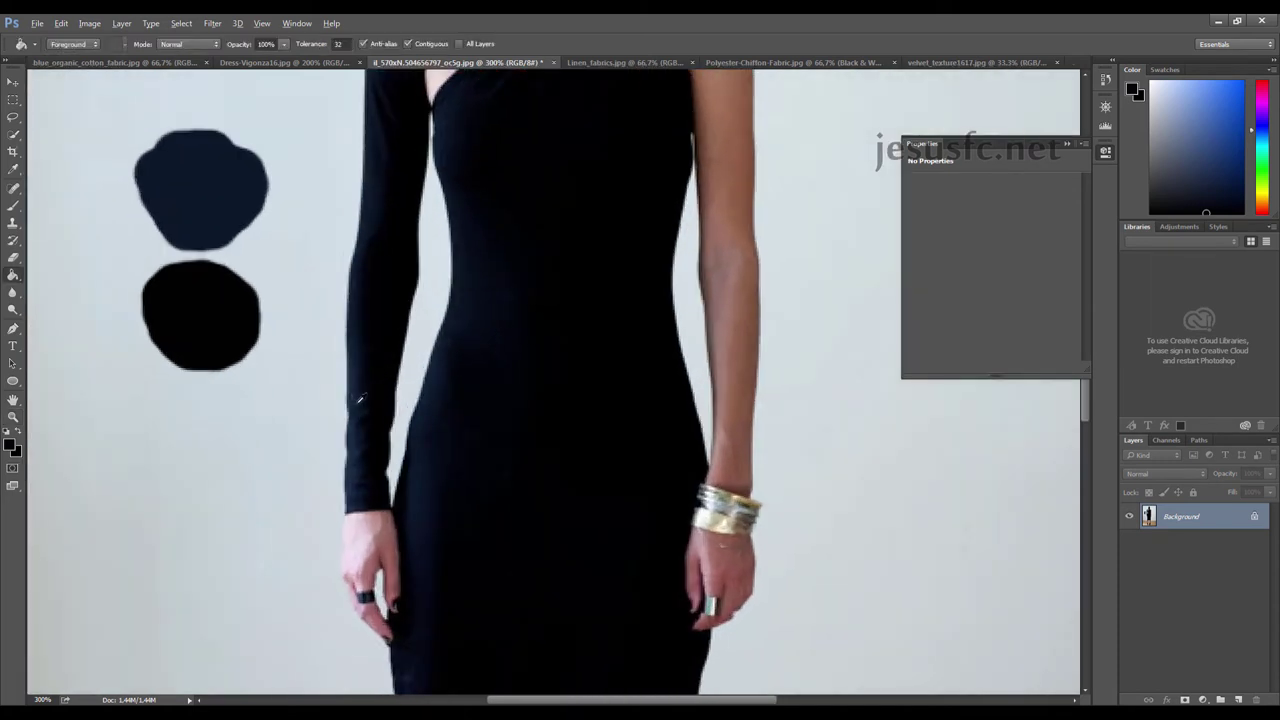
{"action": "left_click", "coordinate": [358, 401], "text": "alt"}
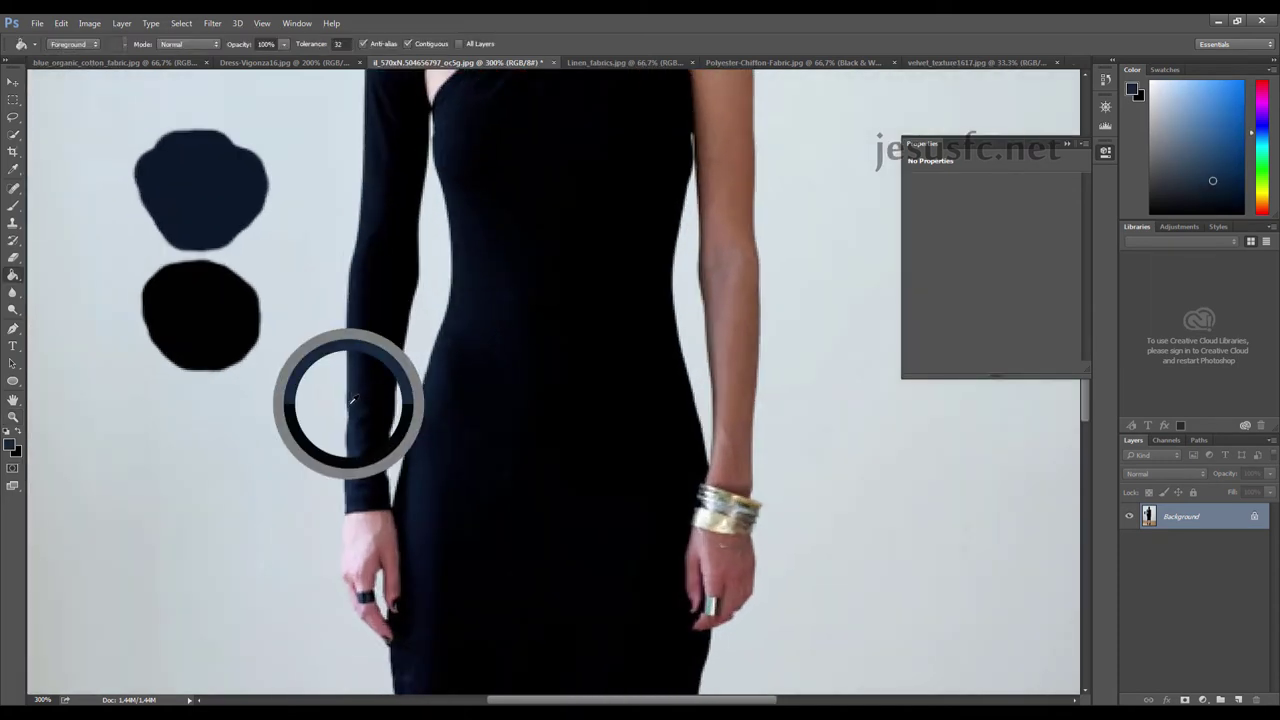
{"action": "left_click_drag", "start_coordinate": [358, 401], "coordinate": [363, 398], "text": "alt"}
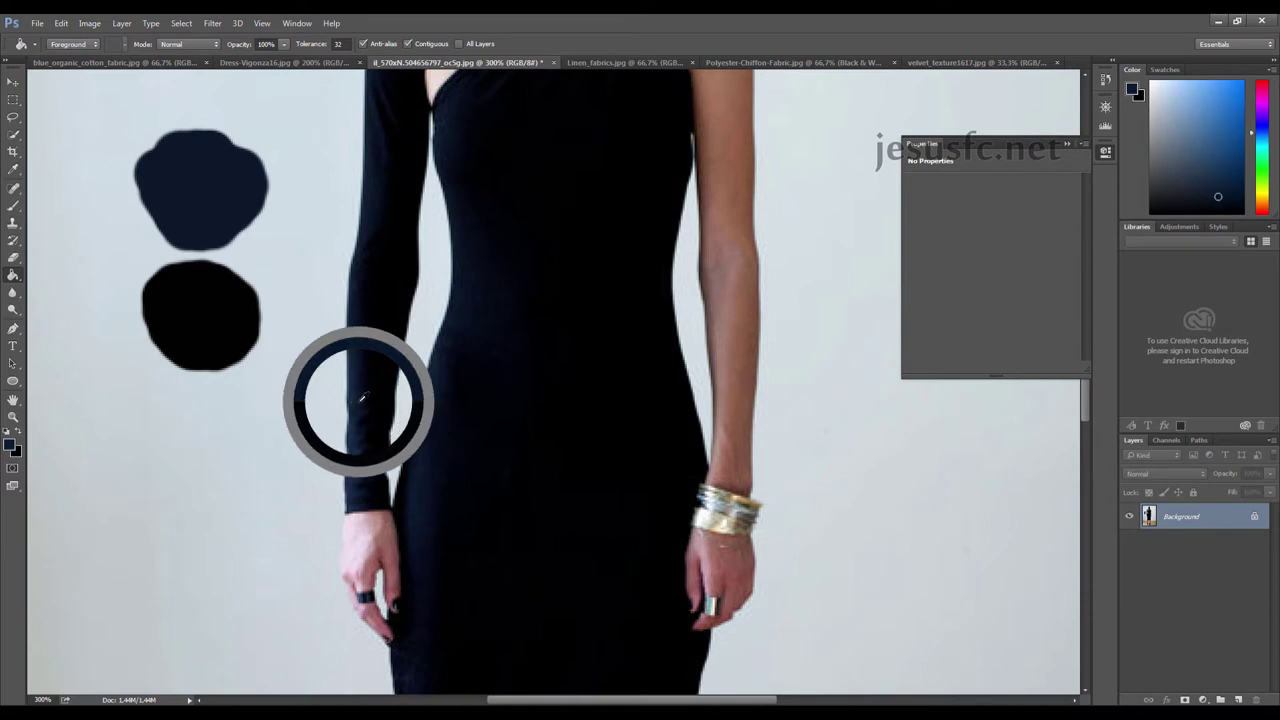
{"action": "left_click_drag", "start_coordinate": [363, 398], "coordinate": [370, 400], "text": "alt"}
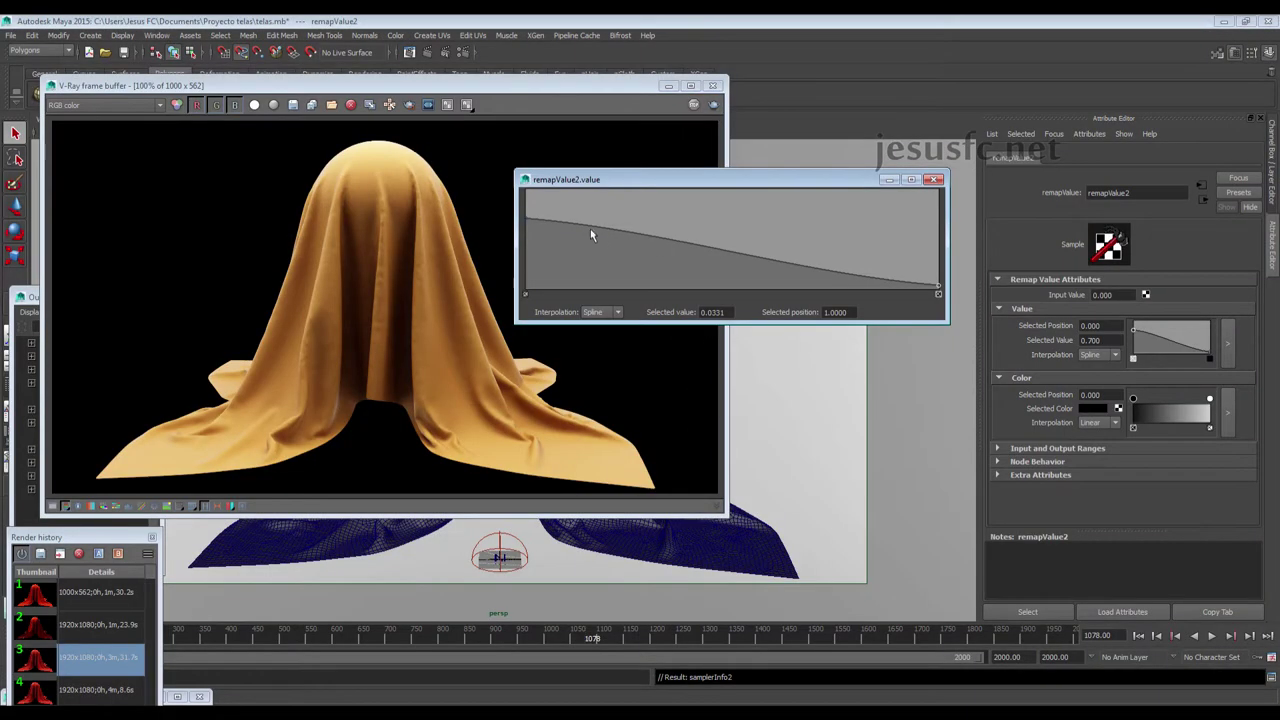
Add points to remapValue2's curve and drag them so it drops steeply early
{"action": "mouse_move", "coordinate": [590, 232]}
{"action": "left_mouse_down"}
{"action": "mouse_move", "coordinate": [607, 228]}
{"action": "mouse_move", "coordinate": [652, 265]}
{"action": "mouse_move", "coordinate": [570, 236]}
{"action": "left_mouse_up"}
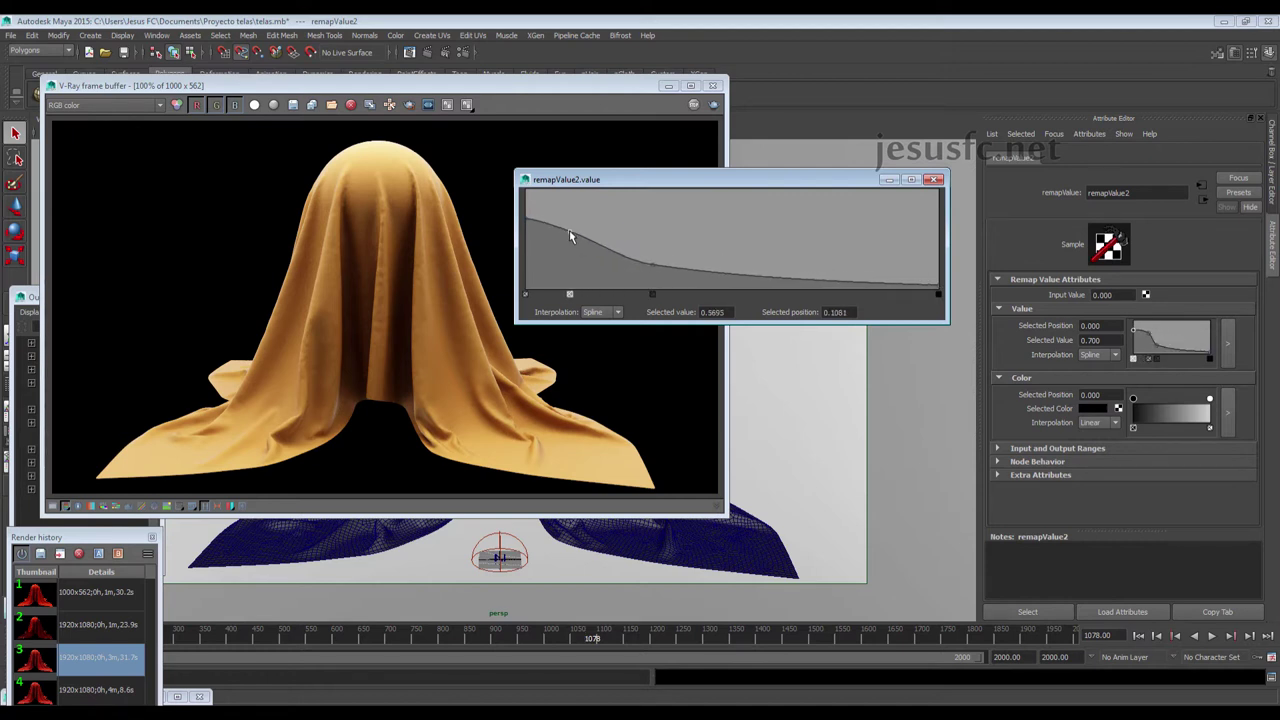
{"action": "left_click_drag", "start_coordinate": [652, 264], "coordinate": [653, 268]}
{"action": "left_click_drag", "start_coordinate": [570, 231], "coordinate": [573, 232]}
{"action": "left_click", "coordinate": [736, 279]}
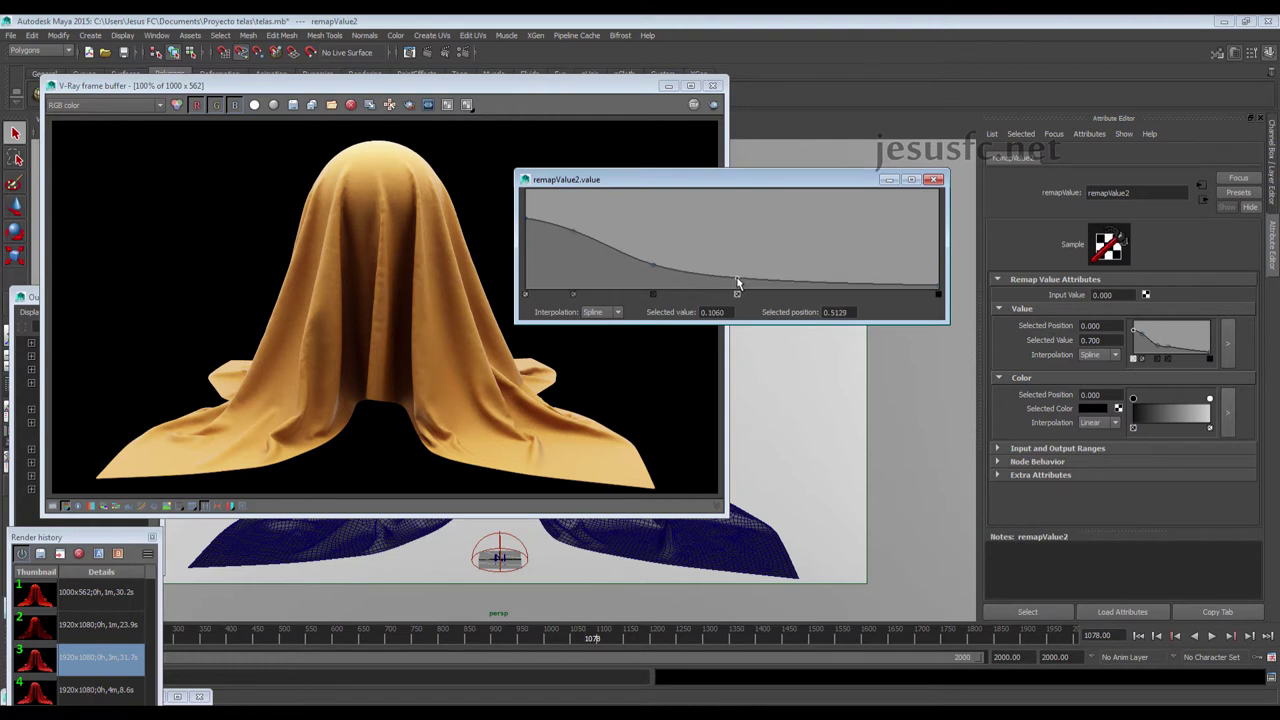
{"action": "left_click", "coordinate": [652, 266]}
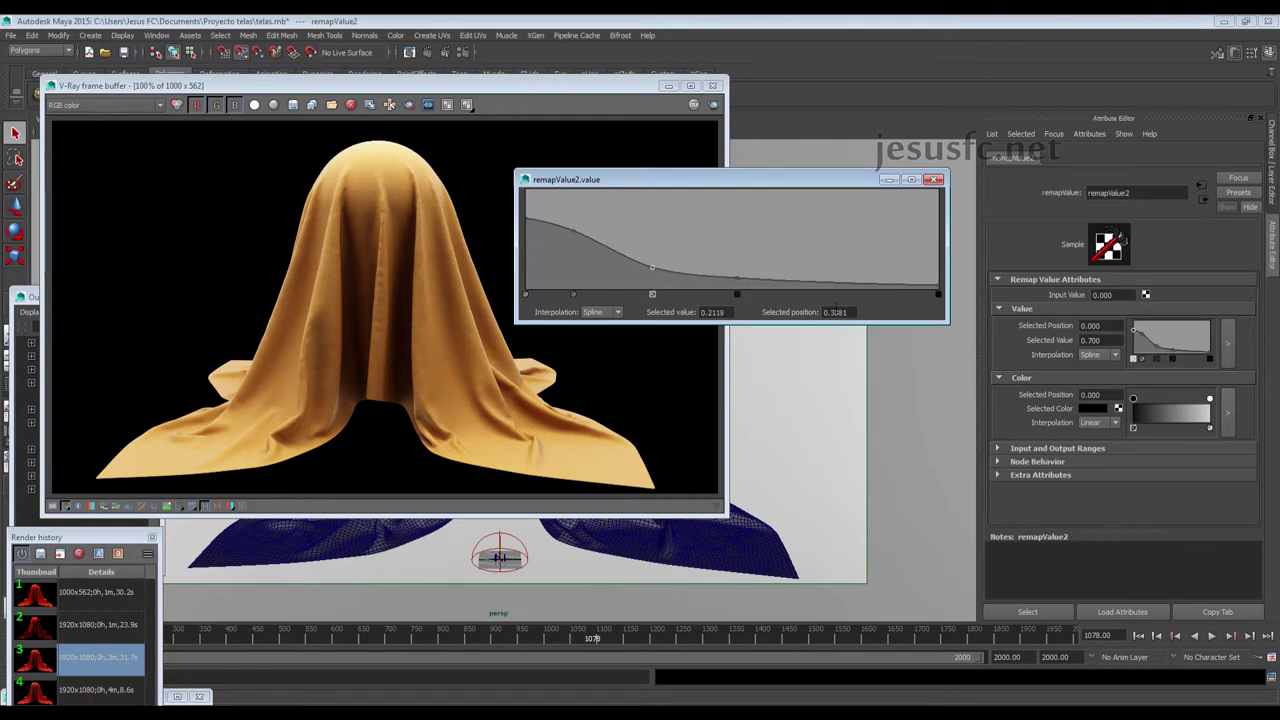
{"action": "left_click_drag", "start_coordinate": [575, 236], "coordinate": [571, 229]}
{"action": "left_click_drag", "start_coordinate": [653, 268], "coordinate": [643, 268]}
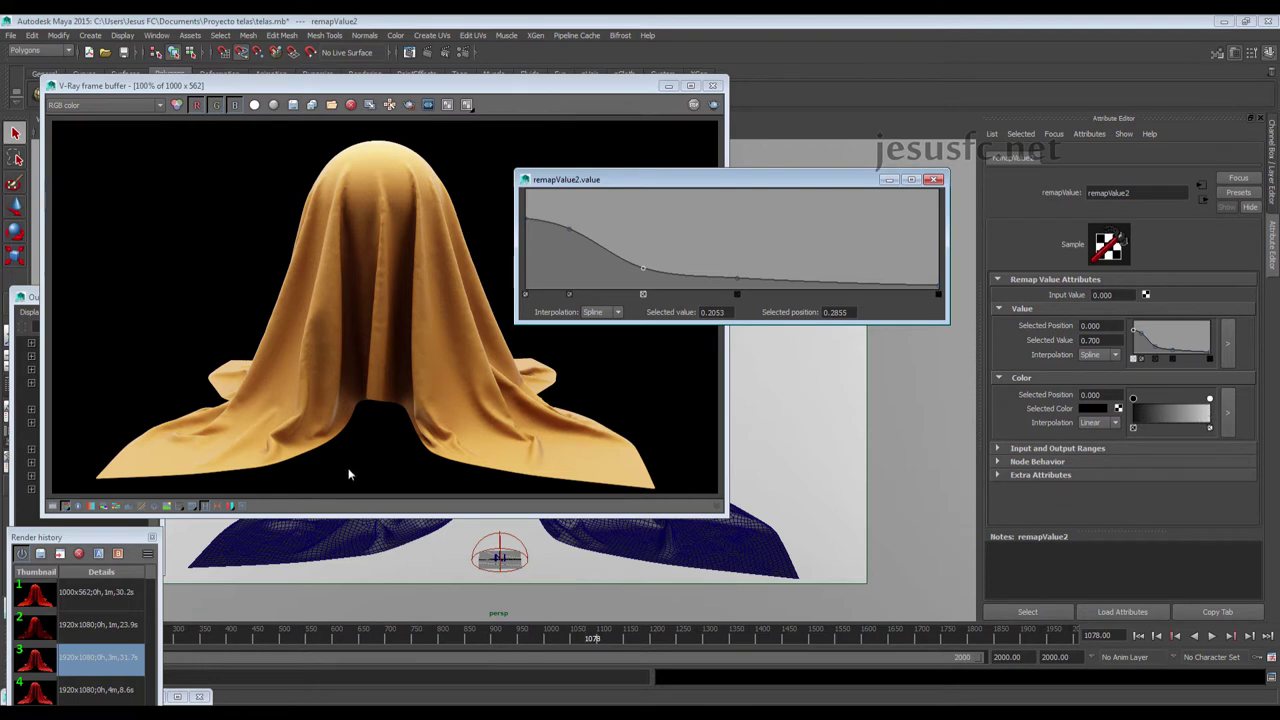
Check the curve points' values, leaving one at position 0.2855 with value 0.3053
{"action": "left_click", "coordinate": [526, 218]}
{"action": "left_click", "coordinate": [570, 230]}
{"action": "left_click", "coordinate": [641, 268]}
Move the frame buffer aside and restore the Hypershade as a floating window
{"action": "left_click_drag", "start_coordinate": [182, 89], "coordinate": [262, 223]}
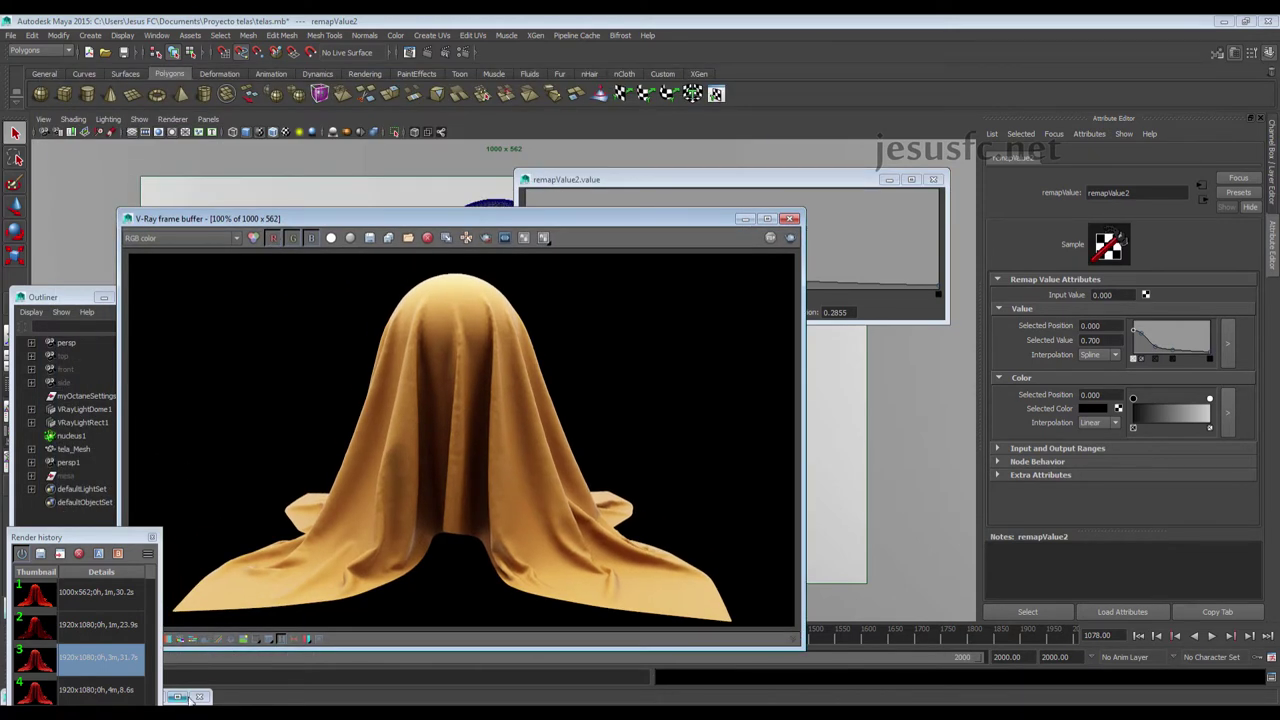
{"action": "left_click", "coordinate": [186, 698]}
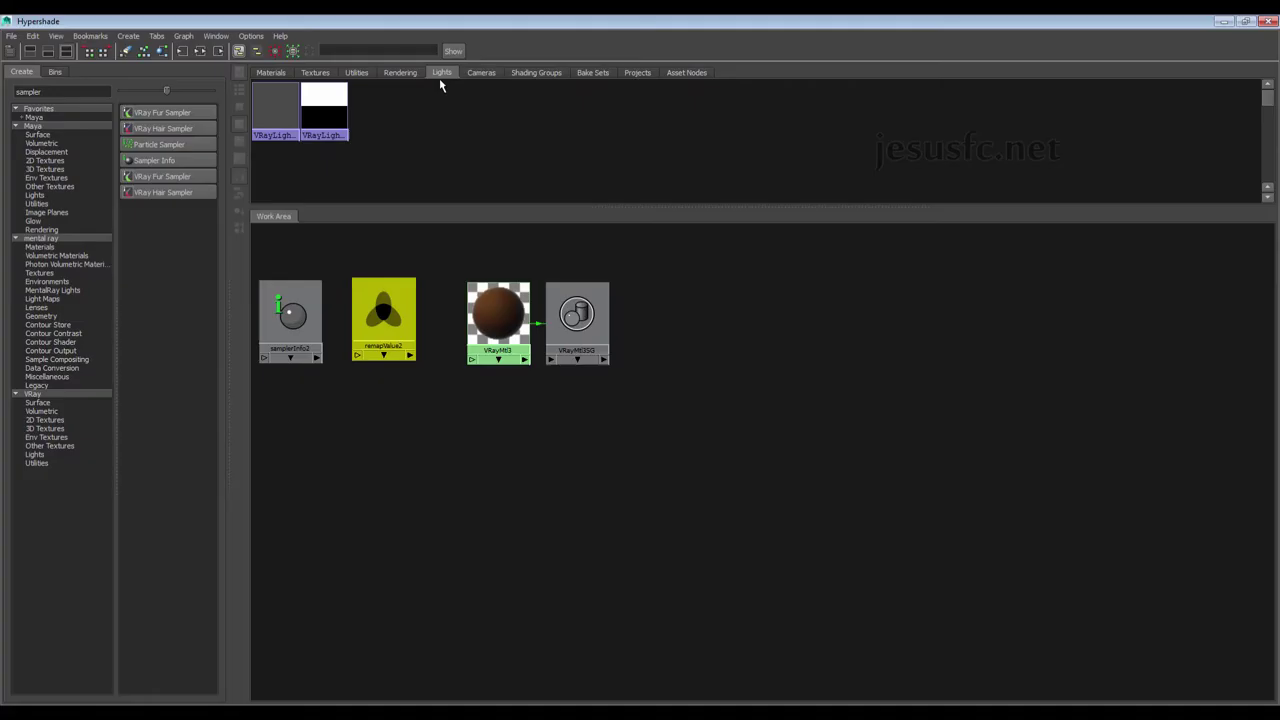
{"action": "double_click", "coordinate": [486, 20]}
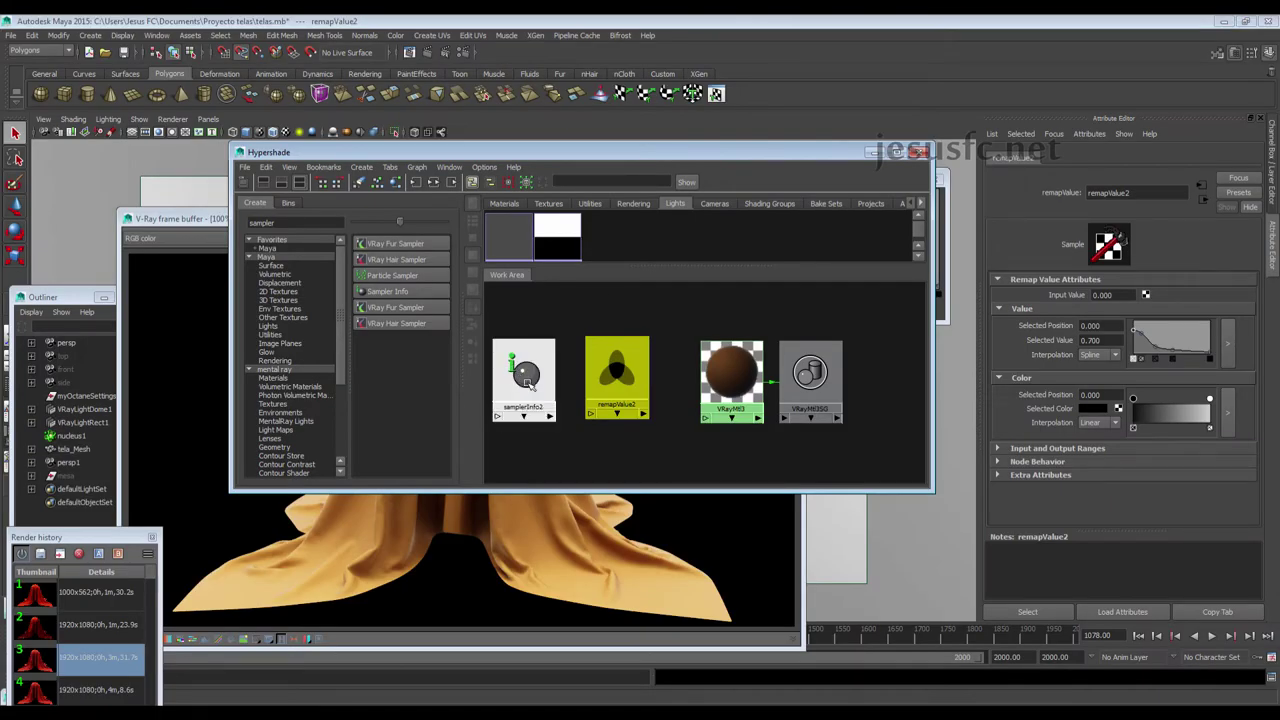
Drop samplerInfo2 onto remapValue2 to bring up its connection choices
{"action": "middle_click_drag", "start_coordinate": [527, 378], "coordinate": [613, 390]}
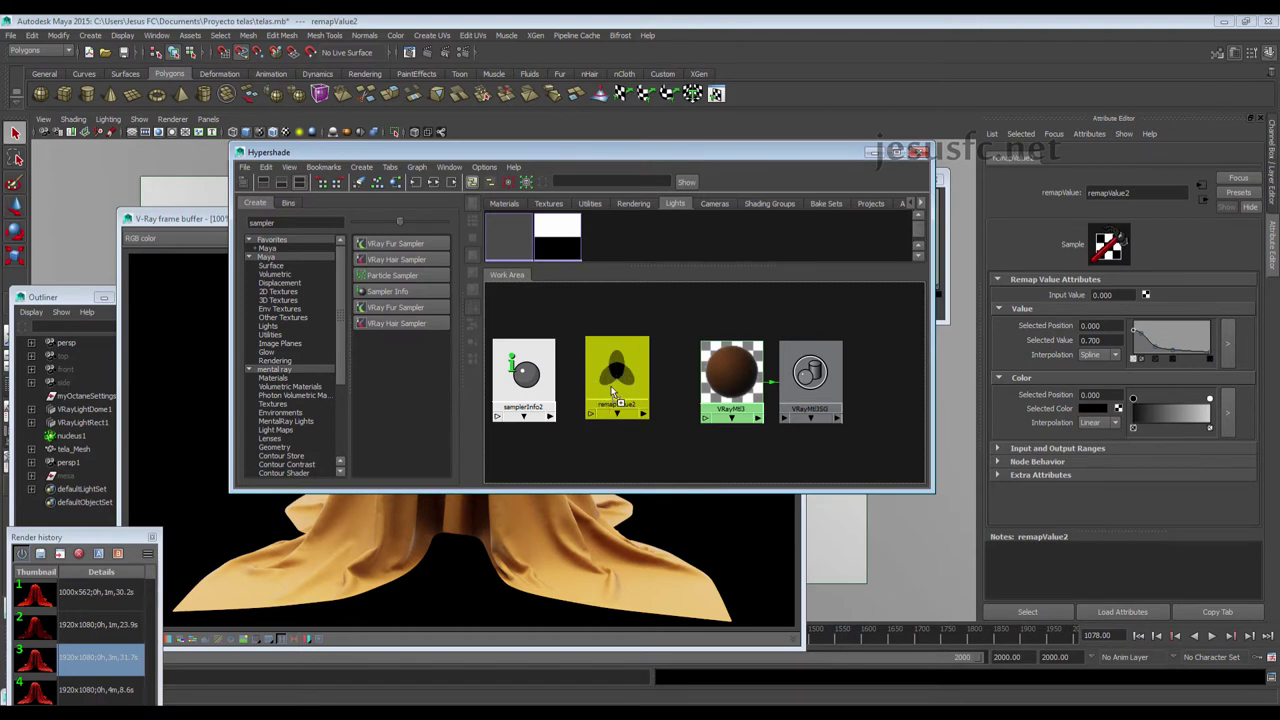
{"action": "middle_click_drag", "start_coordinate": [613, 390], "coordinate": [612, 390]}
{"action": "left_click", "coordinate": [546, 324]}
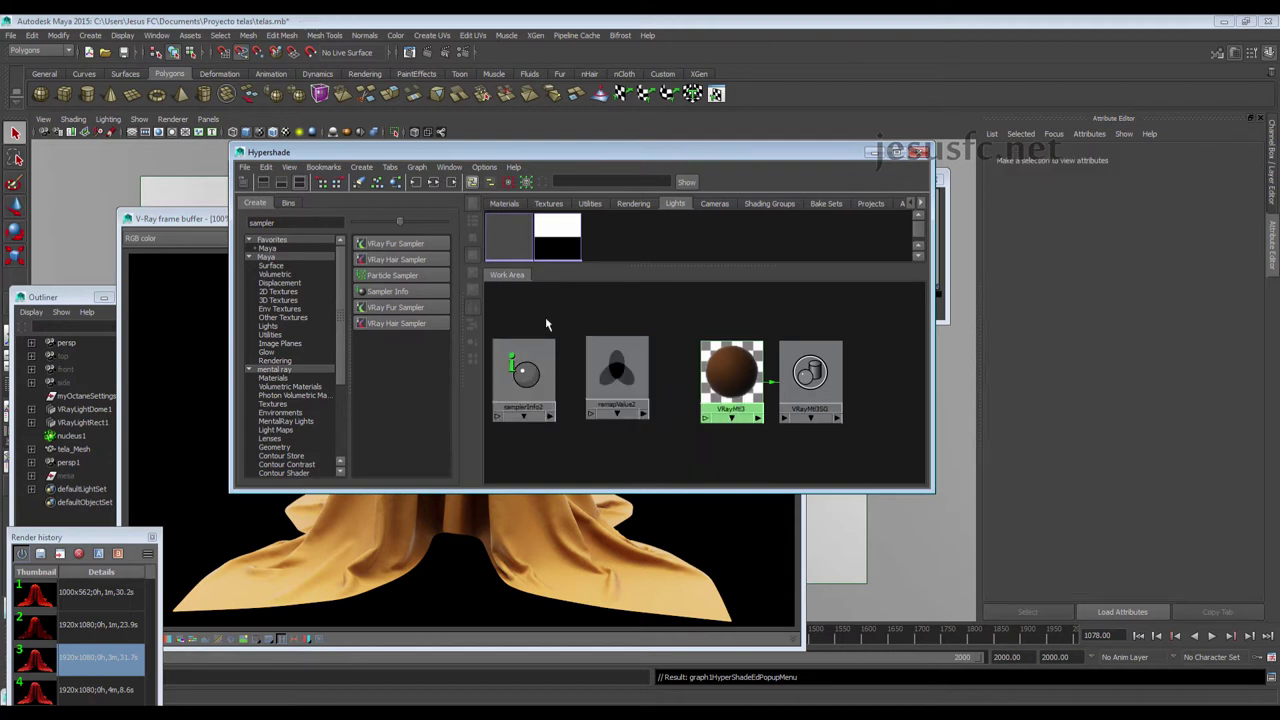
{"action": "middle_click_drag", "start_coordinate": [523, 375], "coordinate": [628, 378]}
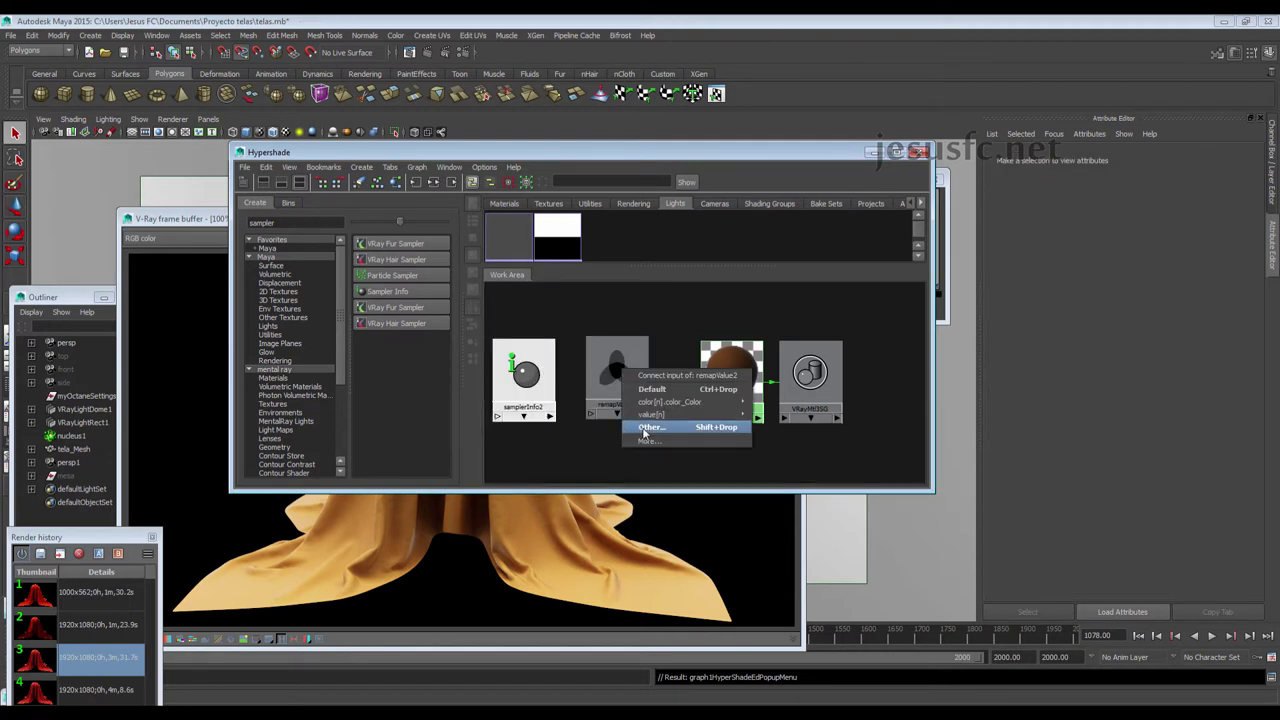
Link samplerInfo2.facingRatio to remapValue2.inputValue, showing hidden attributes in the Connection Editor
{"action": "left_click", "coordinate": [645, 428]}
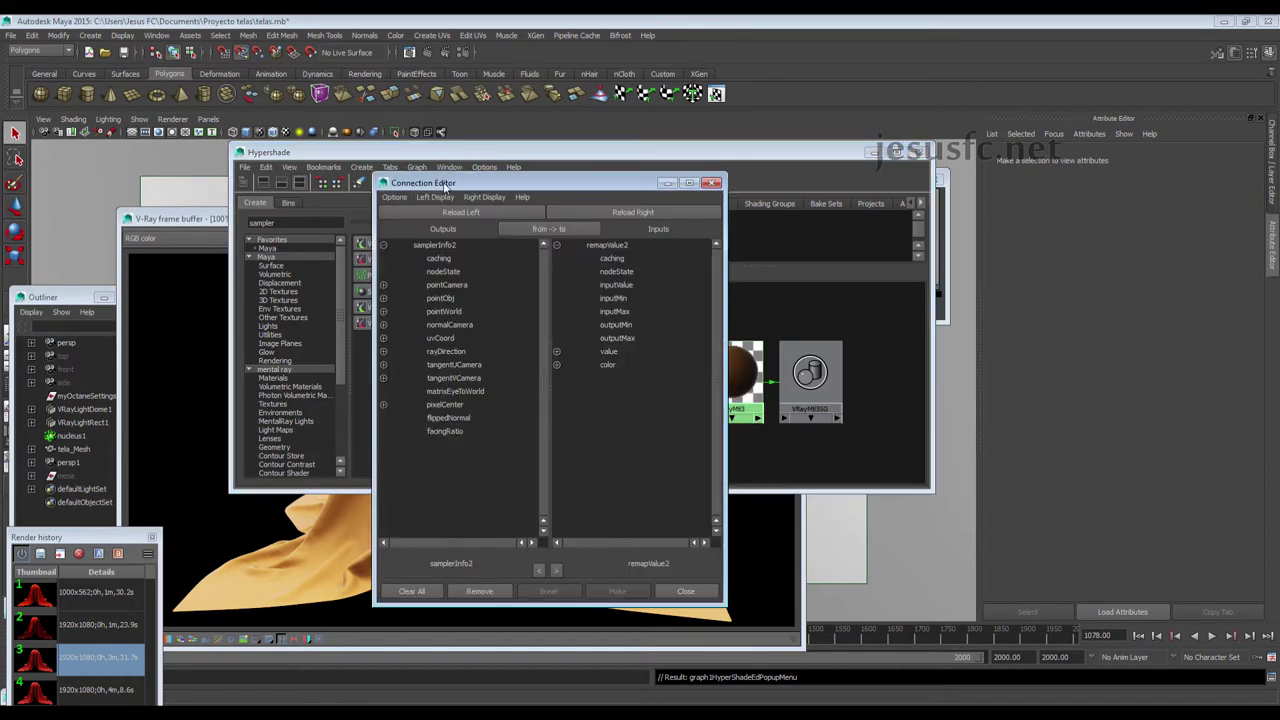
{"action": "left_click", "coordinate": [442, 197]}
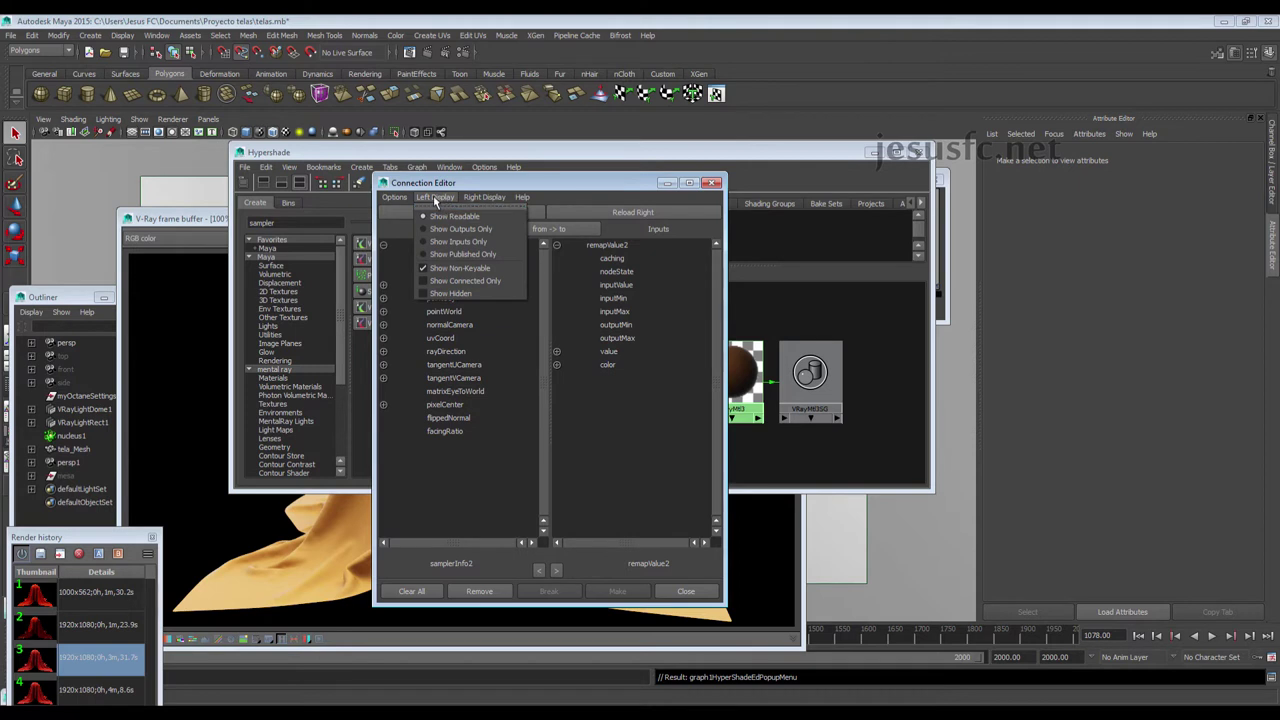
{"action": "left_click", "coordinate": [450, 294]}
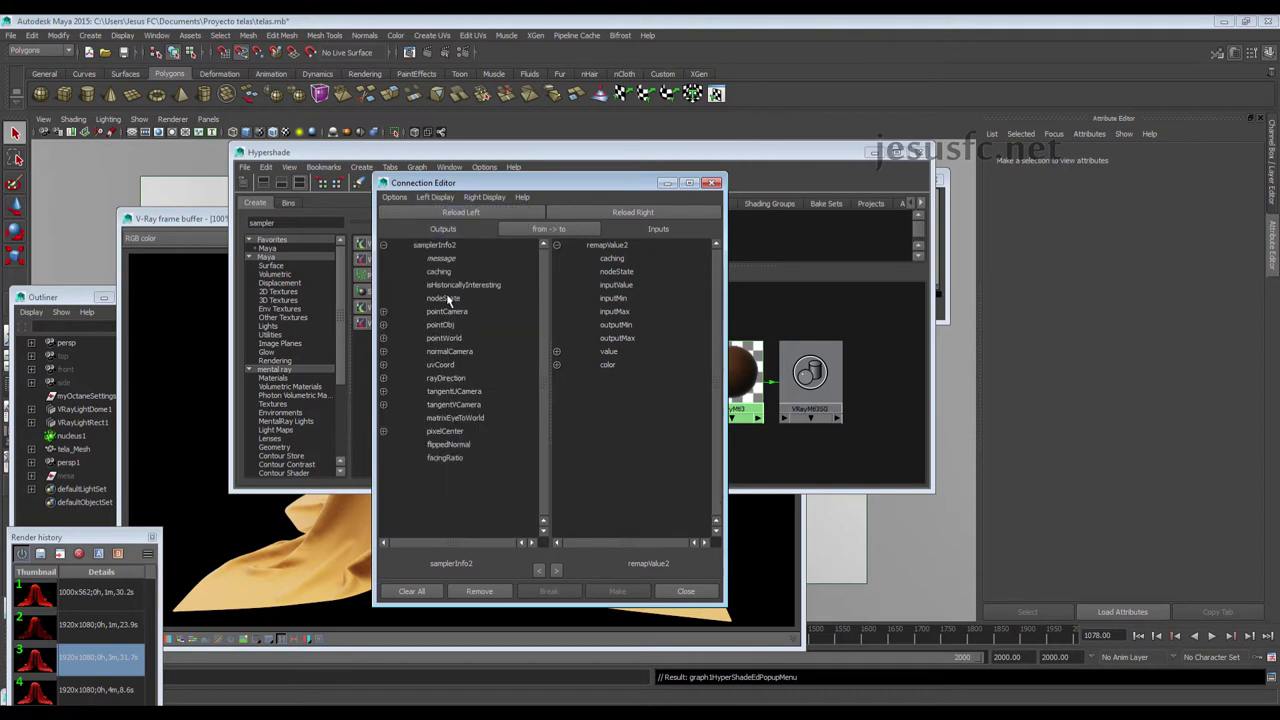
{"action": "left_click", "coordinate": [445, 458]}
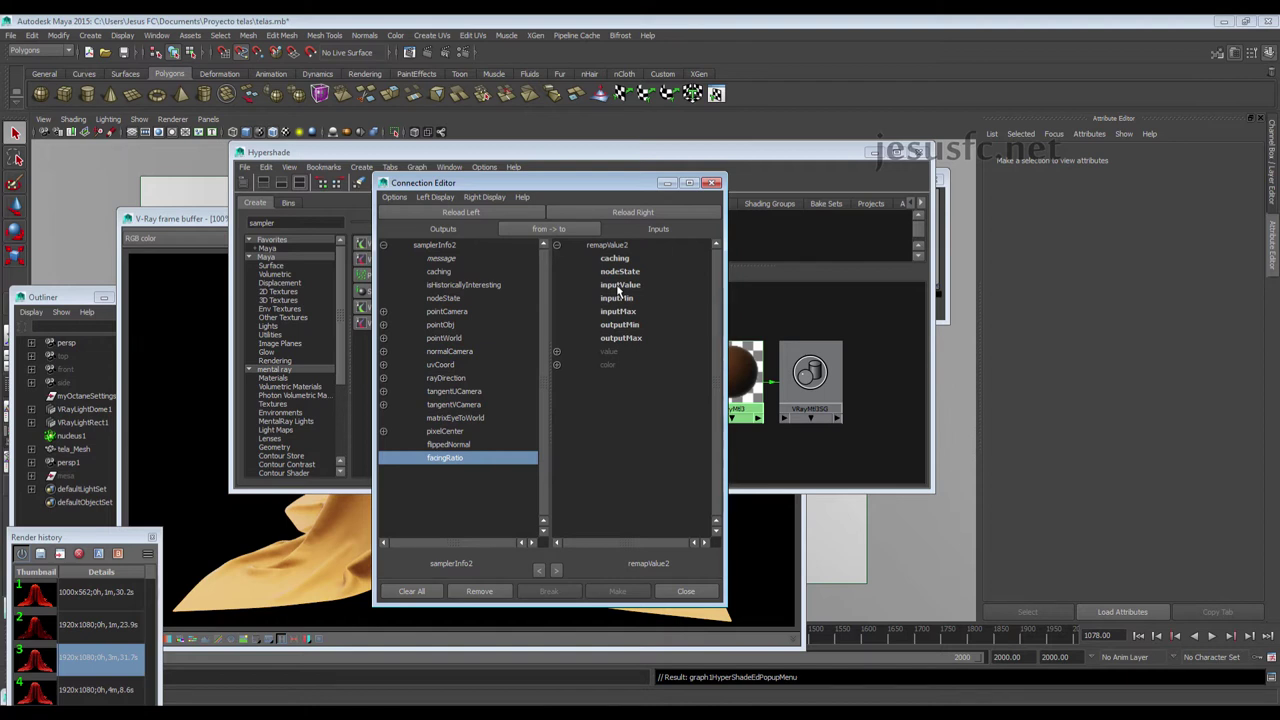
{"action": "left_click", "coordinate": [619, 286]}
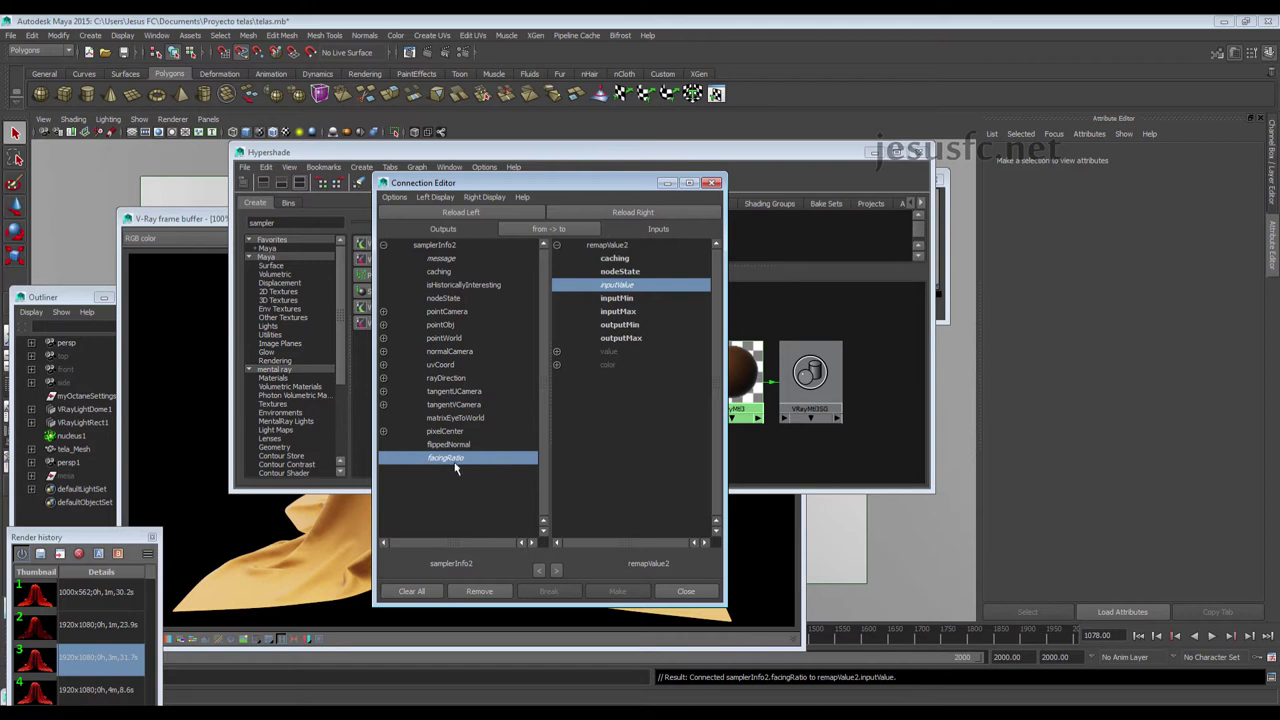
{"action": "left_click", "coordinate": [665, 184]}
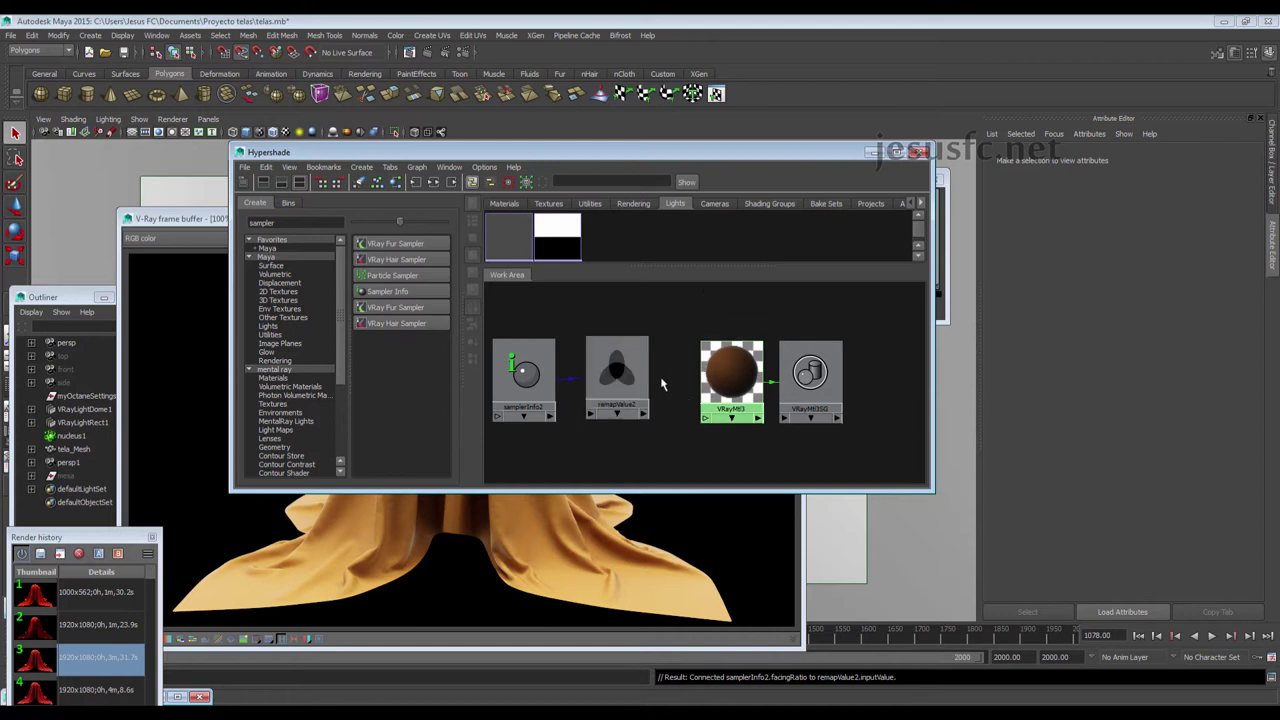
Open the Connection Editor between remapValue2 and VRayMtl3
{"action": "left_click", "coordinate": [735, 372]}
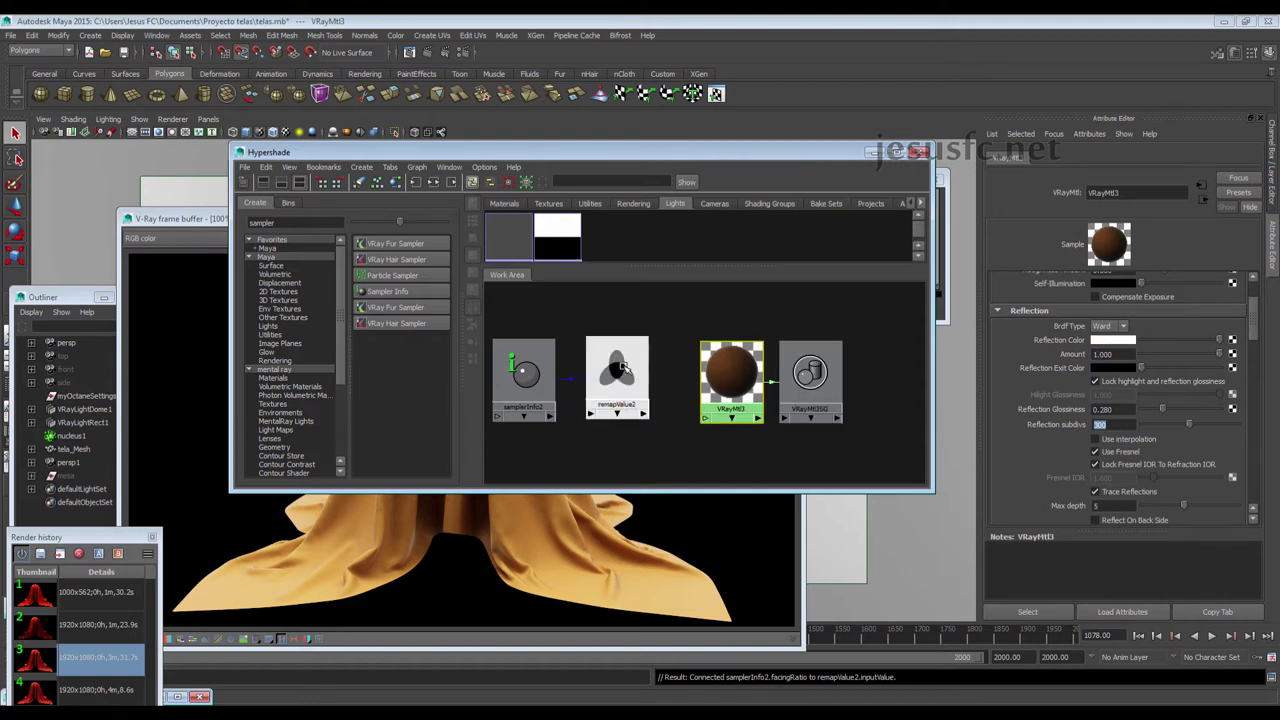
{"action": "middle_click_drag", "start_coordinate": [617, 372], "coordinate": [722, 384]}
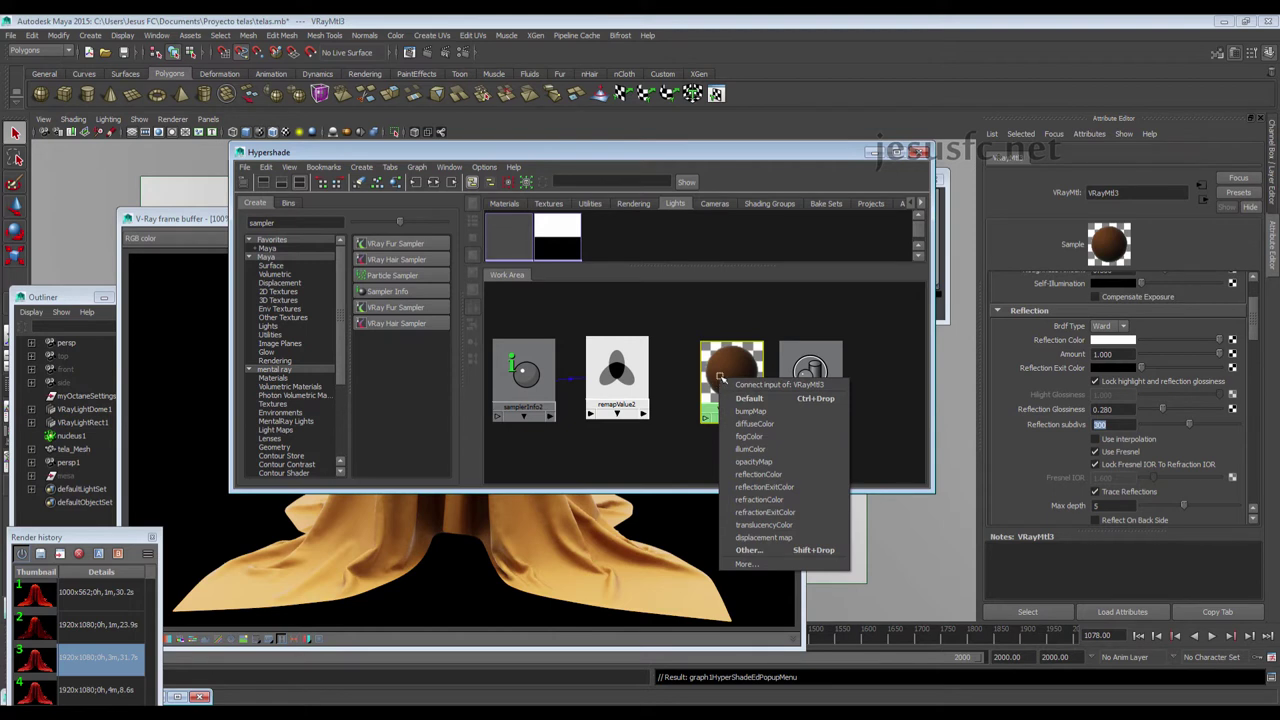
{"action": "left_click", "coordinate": [760, 556]}
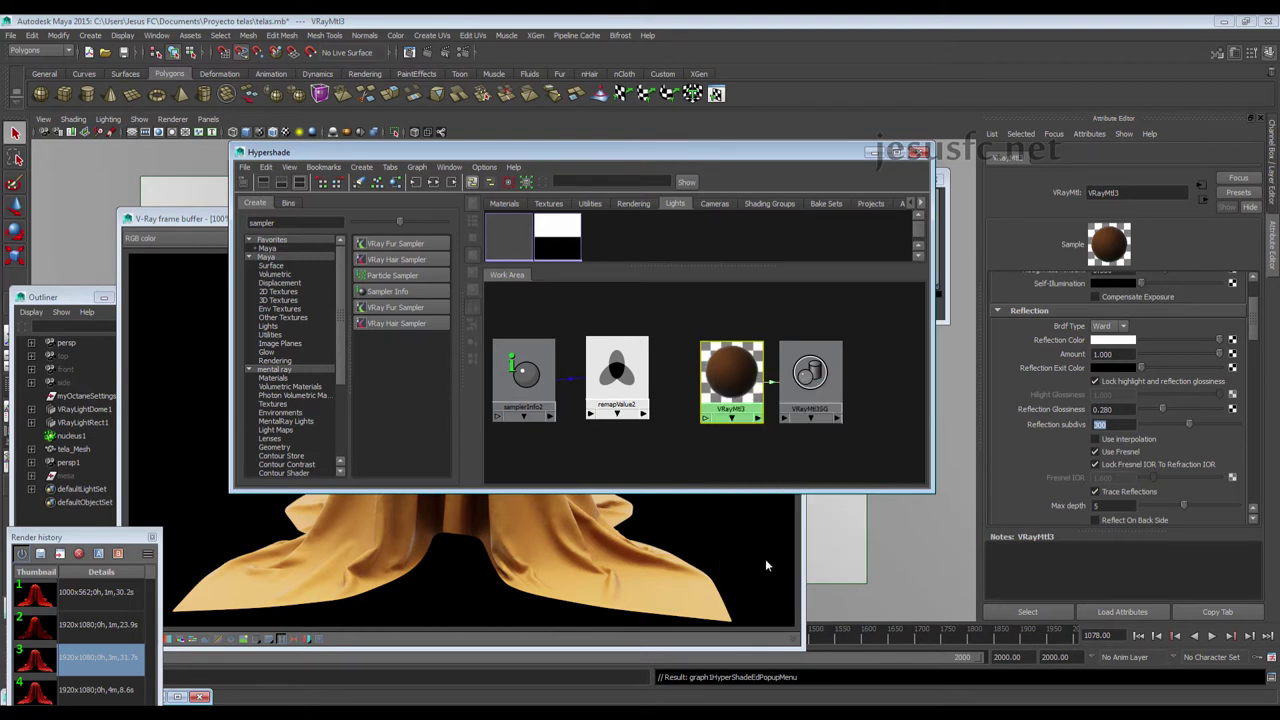
{"action": "middle_click_drag", "start_coordinate": [617, 372], "coordinate": [724, 380]}
{"action": "left_click", "coordinate": [776, 545]}
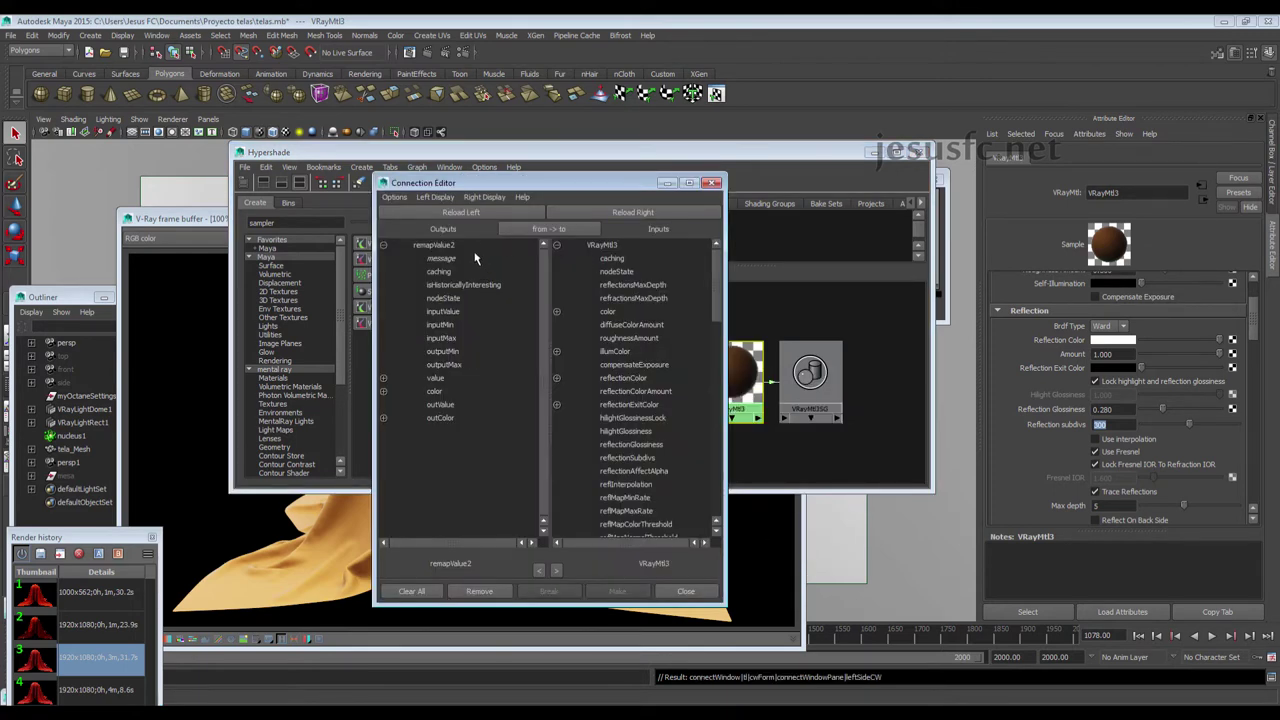
{"action": "left_click_drag", "start_coordinate": [445, 185], "coordinate": [845, 163]}
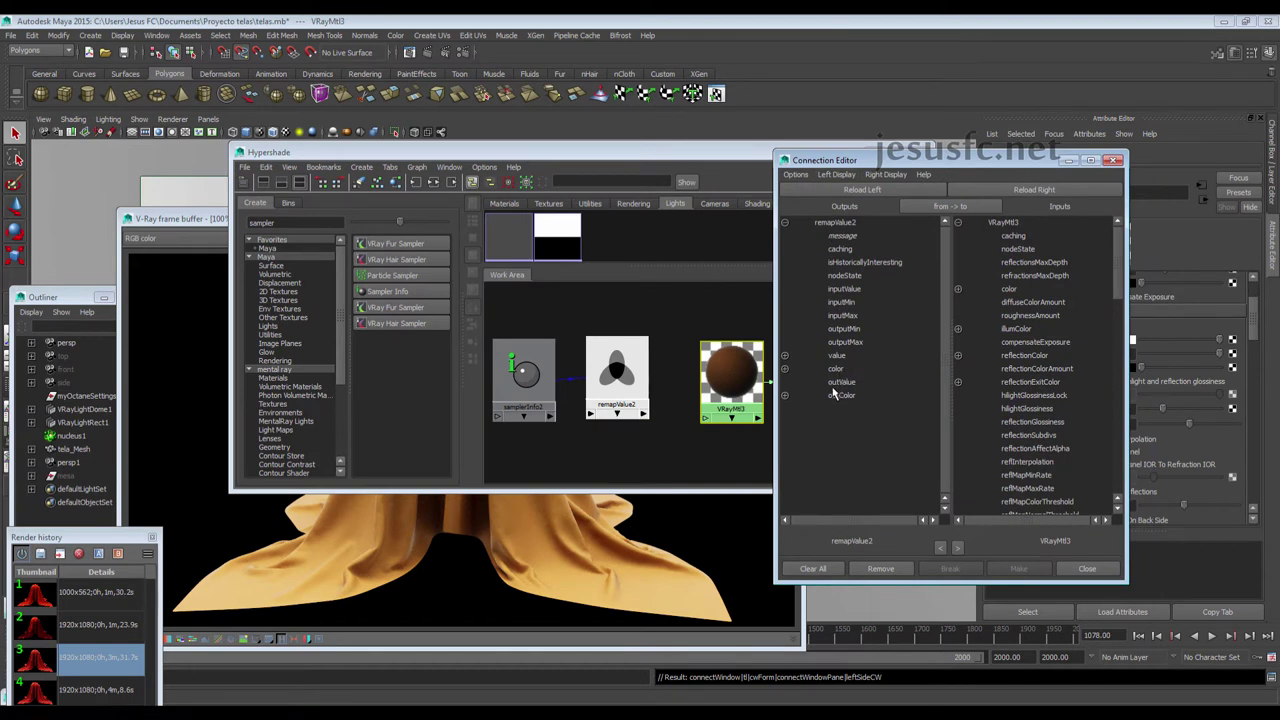
Select remapValue2.outValue and expand reflectionColor, linking it to the R, G, B channels
{"action": "left_click", "coordinate": [832, 386]}
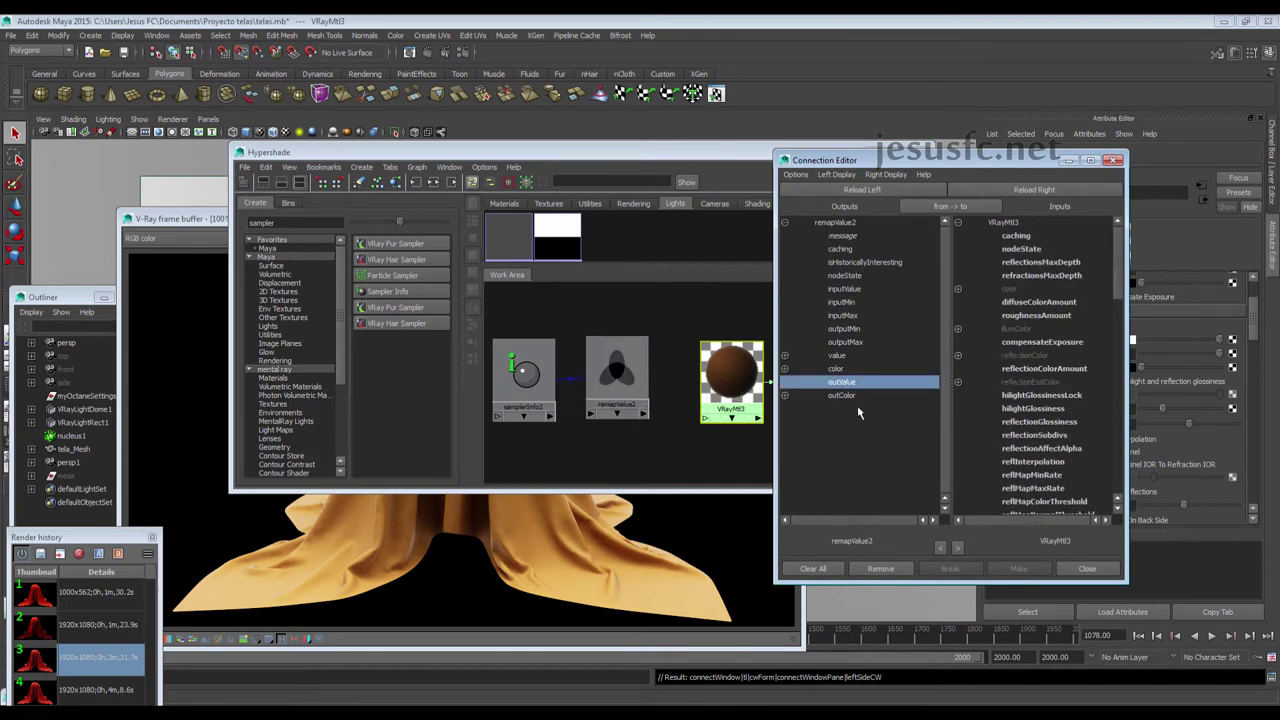
{"action": "left_click", "coordinate": [958, 356]}
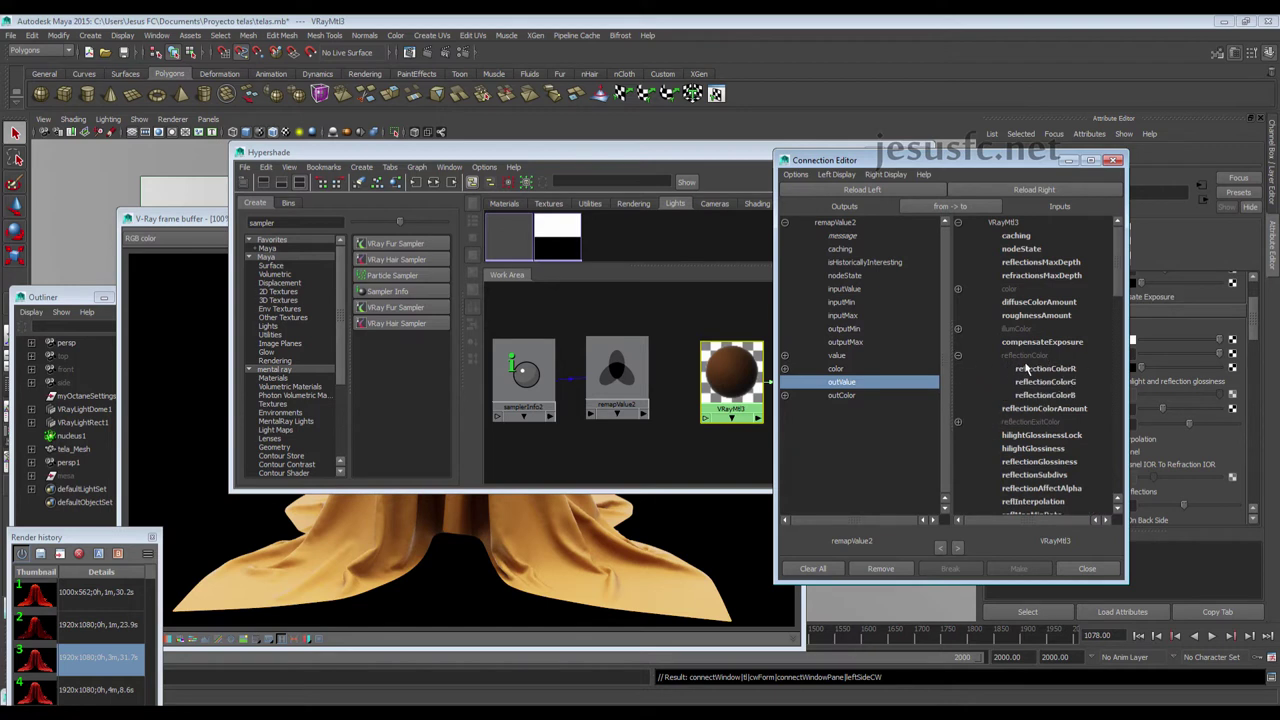
{"action": "left_click", "coordinate": [1030, 369]}
{"action": "left_click", "coordinate": [1038, 382]}
{"action": "left_click", "coordinate": [1046, 396]}
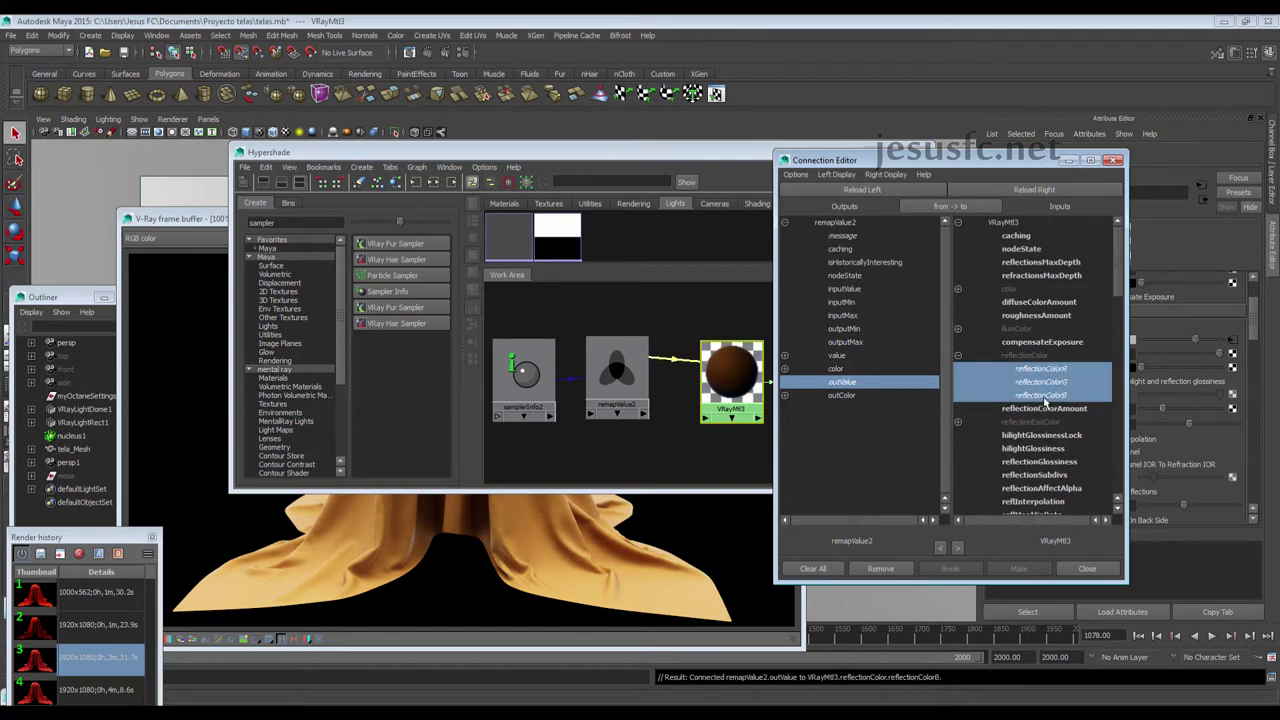
{"action": "left_click", "coordinate": [1033, 382]}
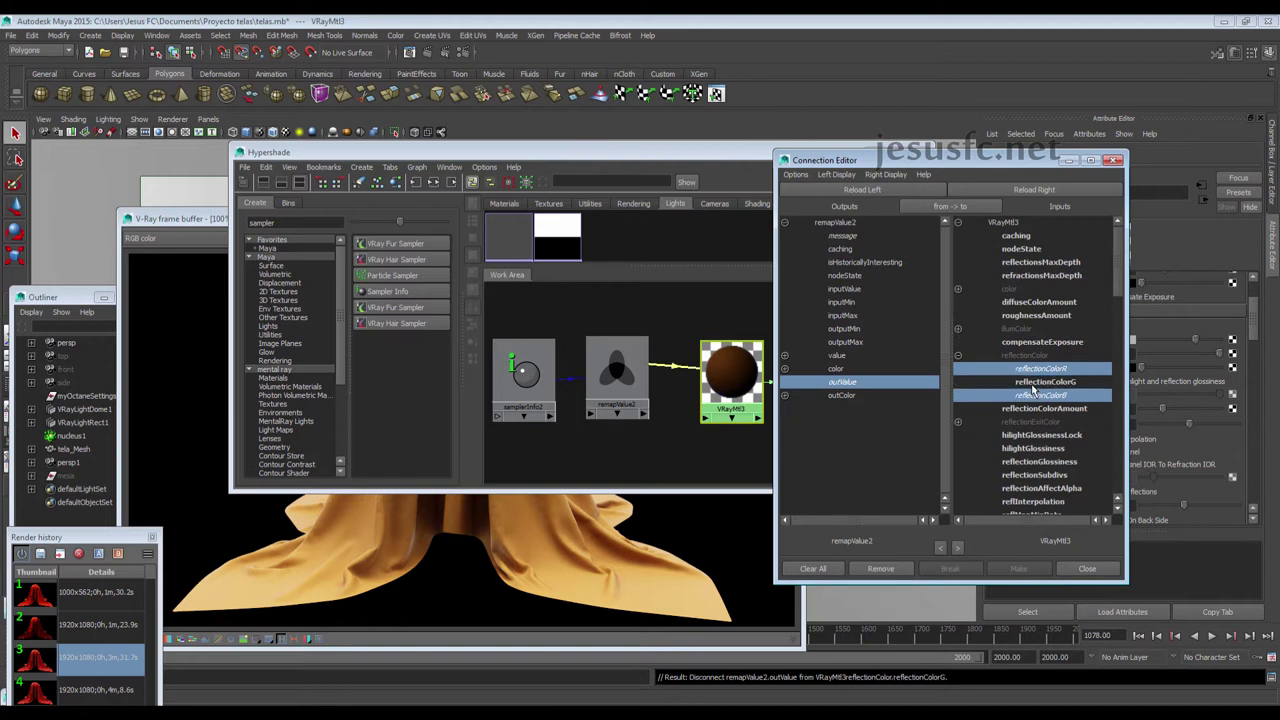
{"action": "left_click", "coordinate": [1036, 395]}
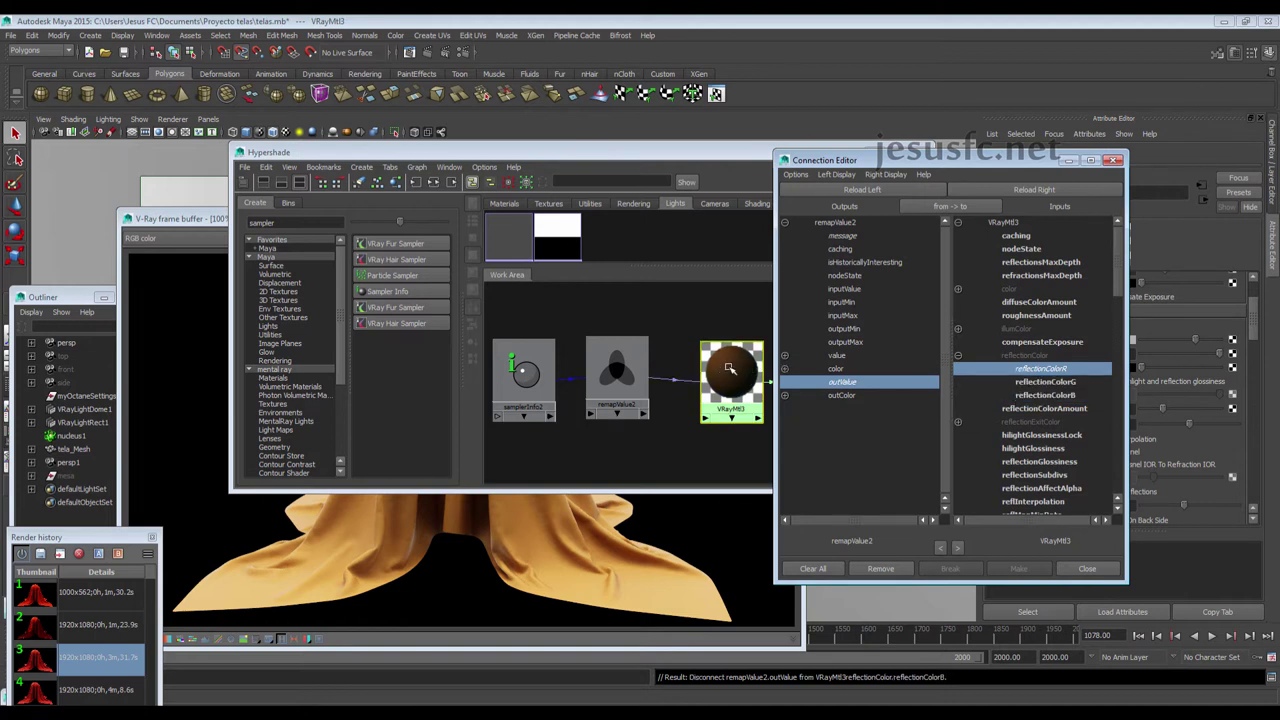
{"action": "left_click", "coordinate": [1050, 382]}
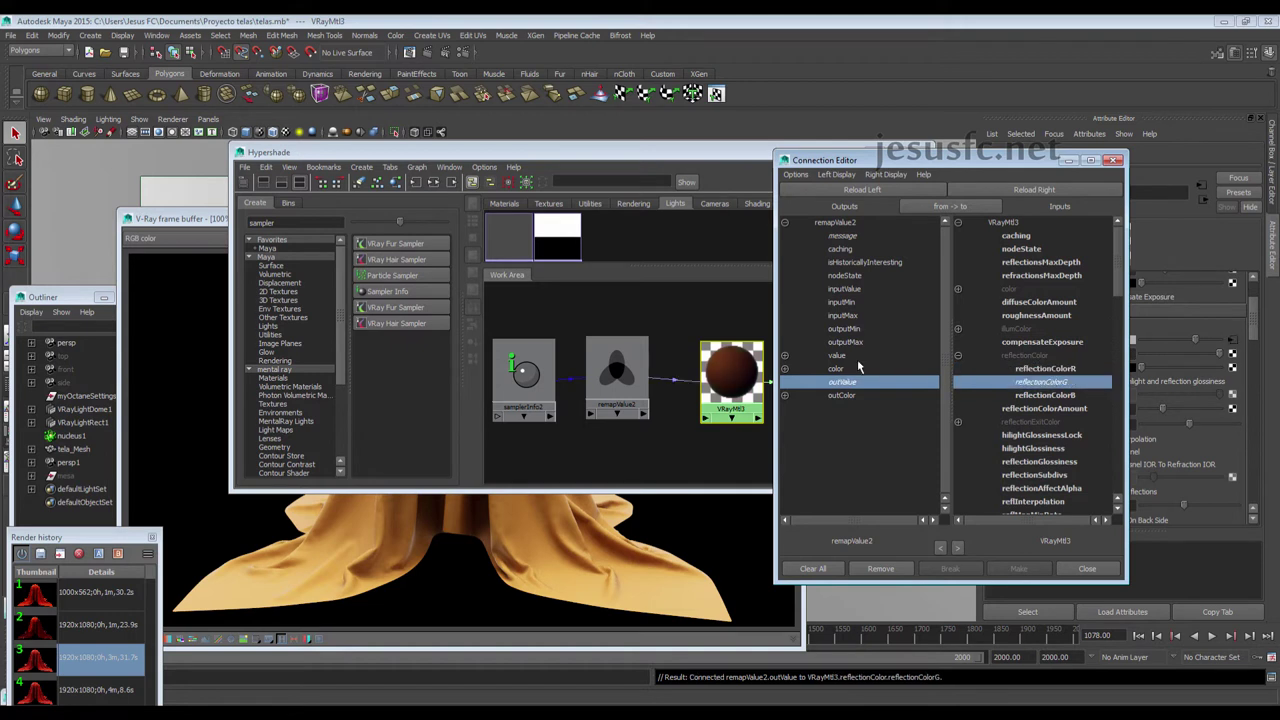
{"action": "left_click", "coordinate": [1043, 395]}
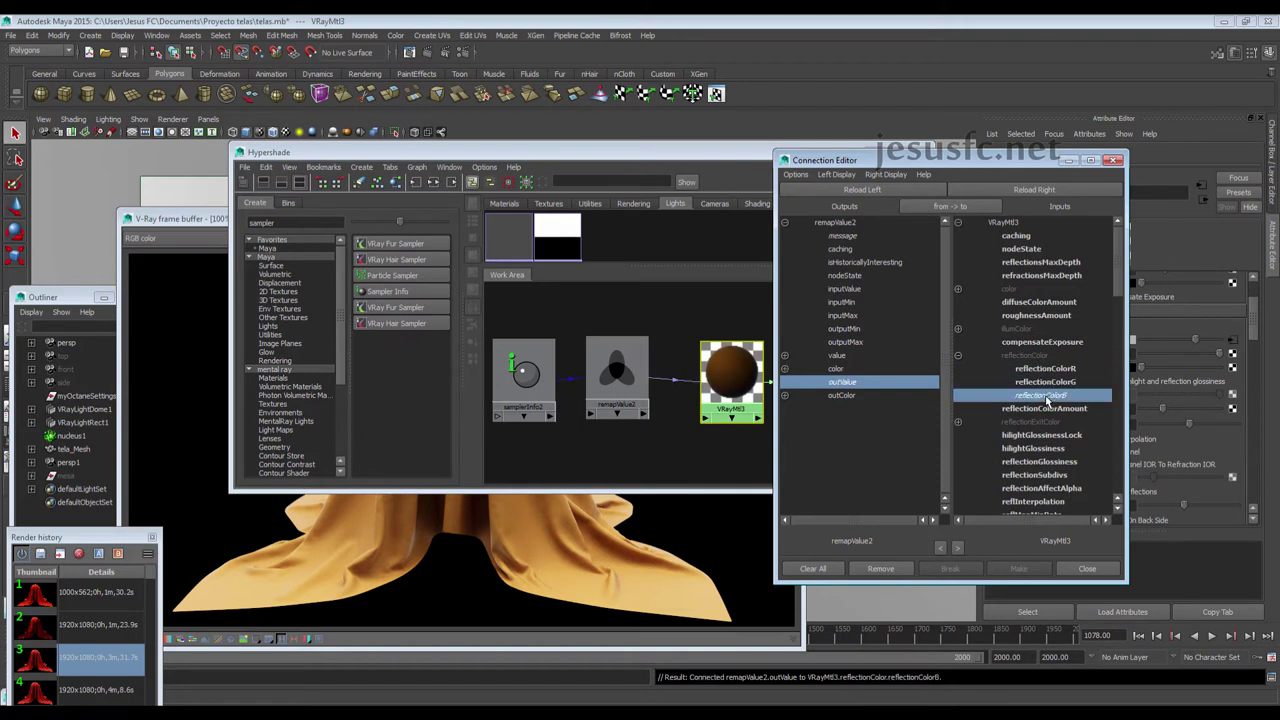
Finalise outValue links to reflectionColorR, G and B, then close the Connection Editor
{"action": "left_click", "coordinate": [1070, 383]}
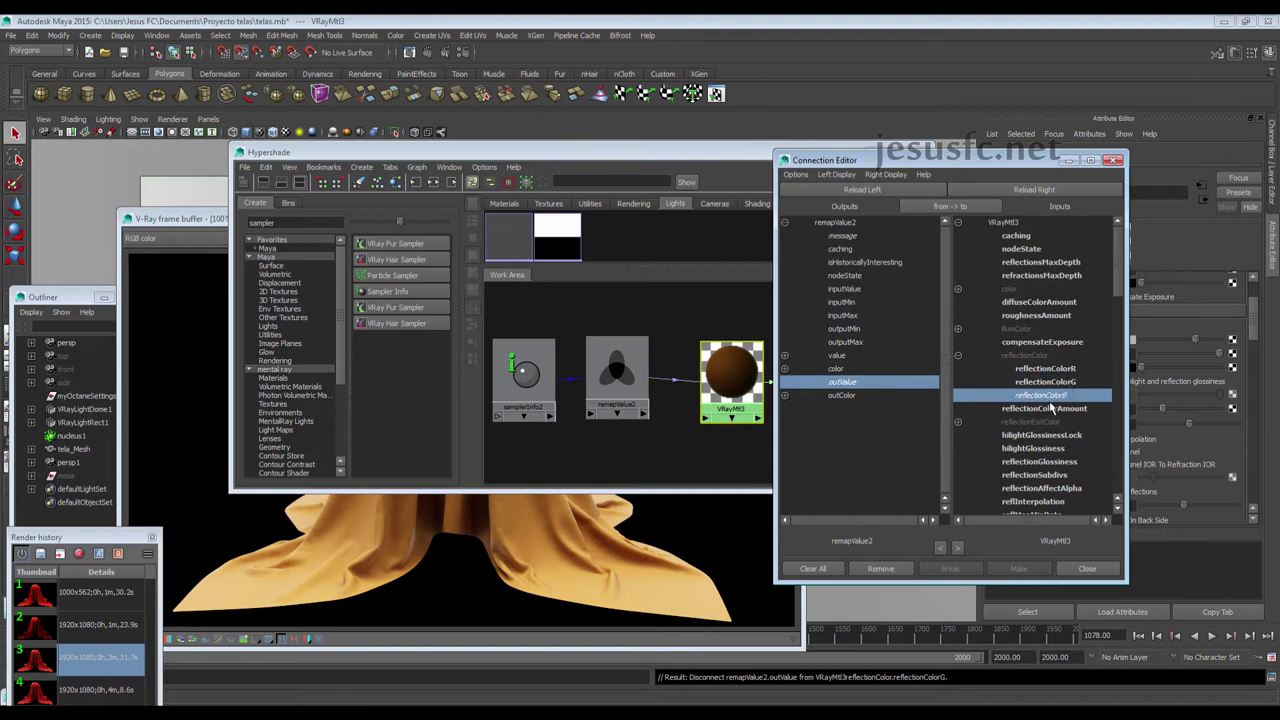
{"action": "left_click", "coordinate": [1052, 397]}
{"action": "left_click", "coordinate": [1055, 370]}
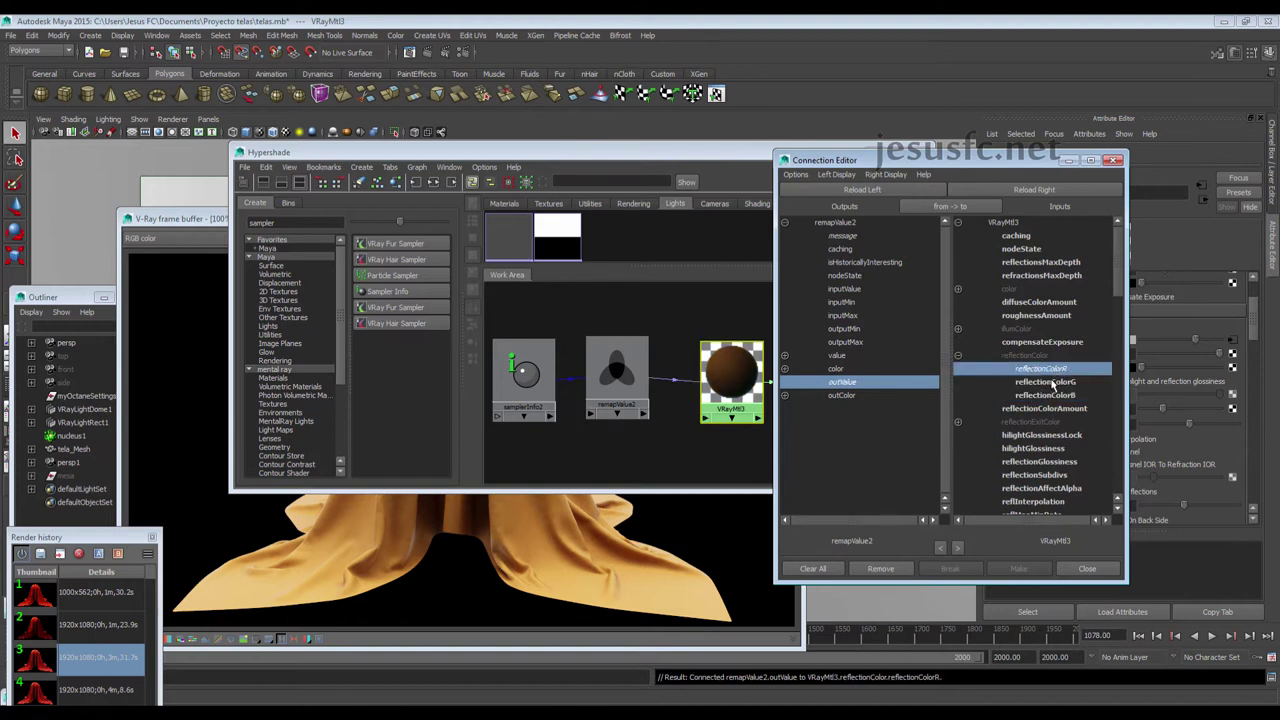
{"action": "left_click", "coordinate": [1050, 383]}
{"action": "left_click", "coordinate": [1046, 396]}
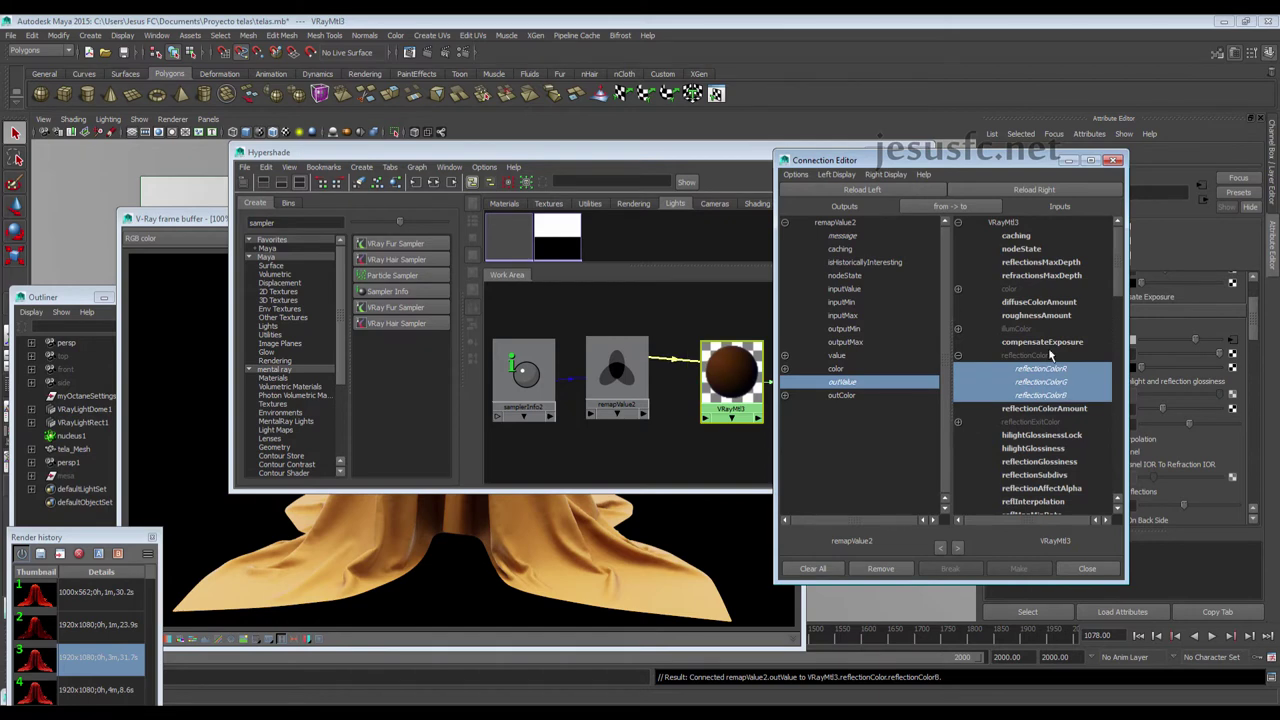
{"action": "left_click", "coordinate": [1113, 162]}
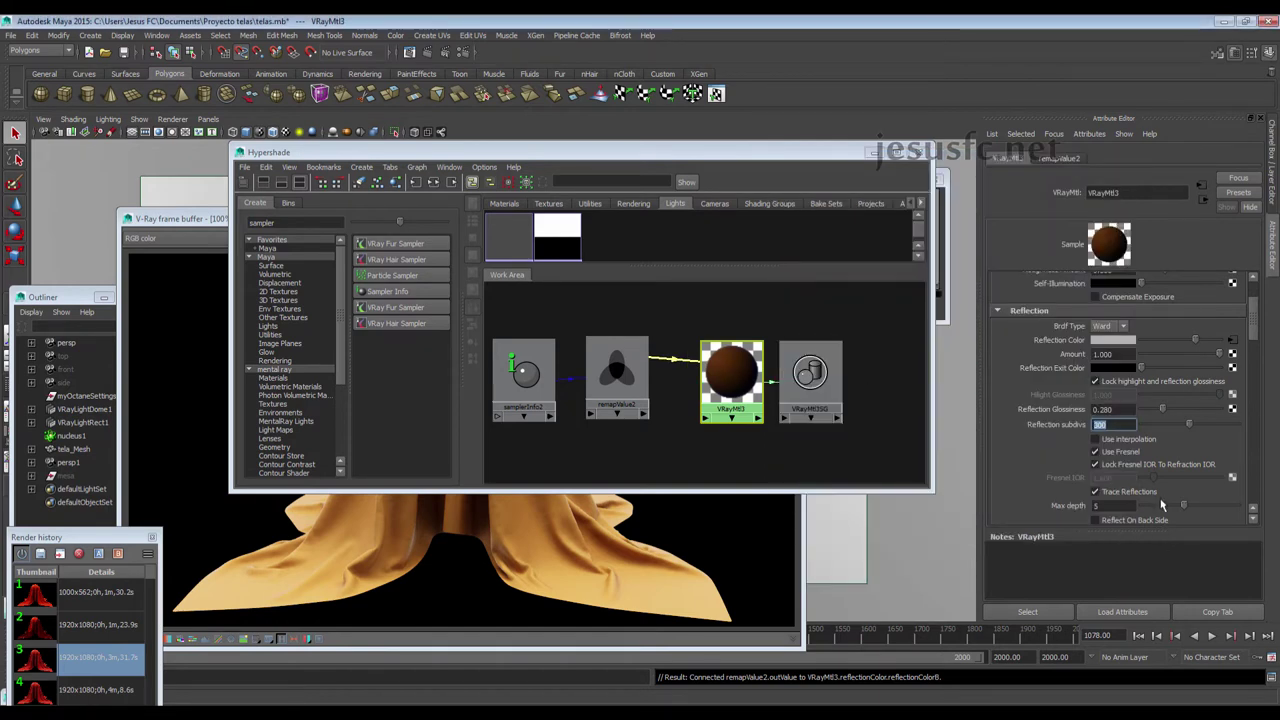
Turn off Use Fresnel on VRayMtl3 and open remapValue2's value curve in a larger editor
{"action": "left_click", "coordinate": [1126, 452]}
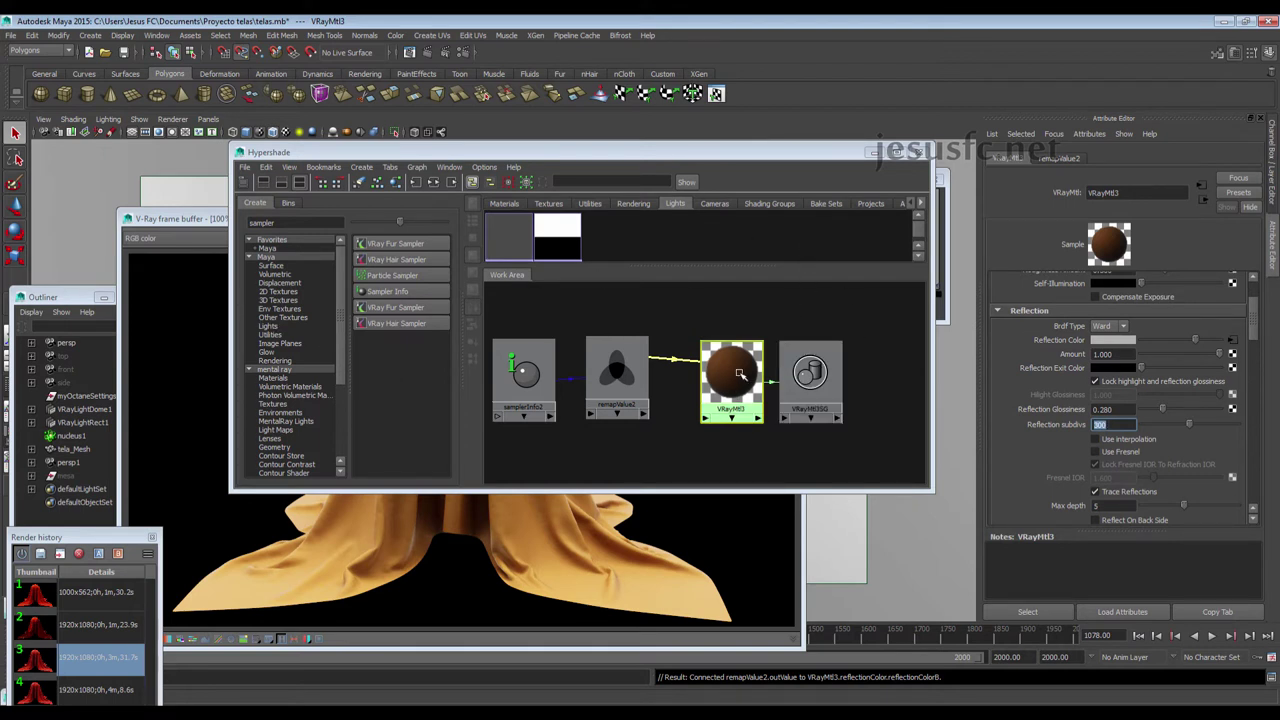
{"action": "left_click", "coordinate": [617, 375]}
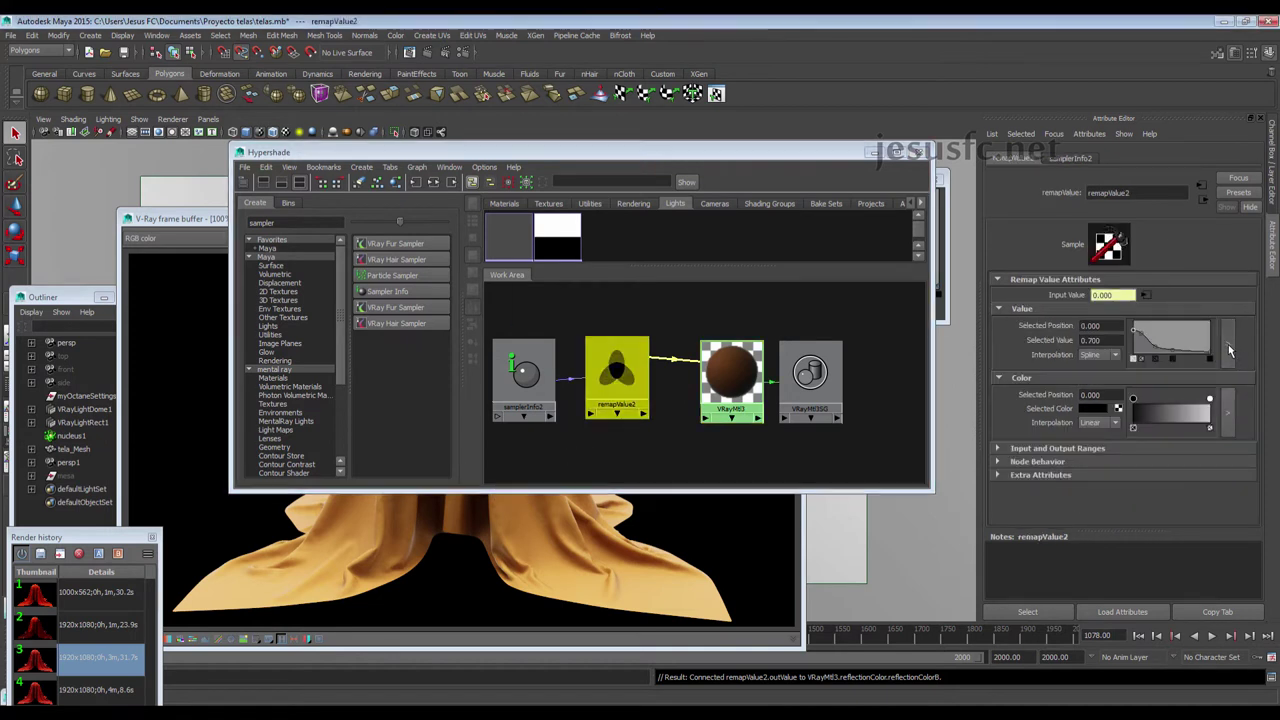
{"action": "left_click", "coordinate": [1229, 350]}
{"action": "left_click", "coordinate": [538, 588]}
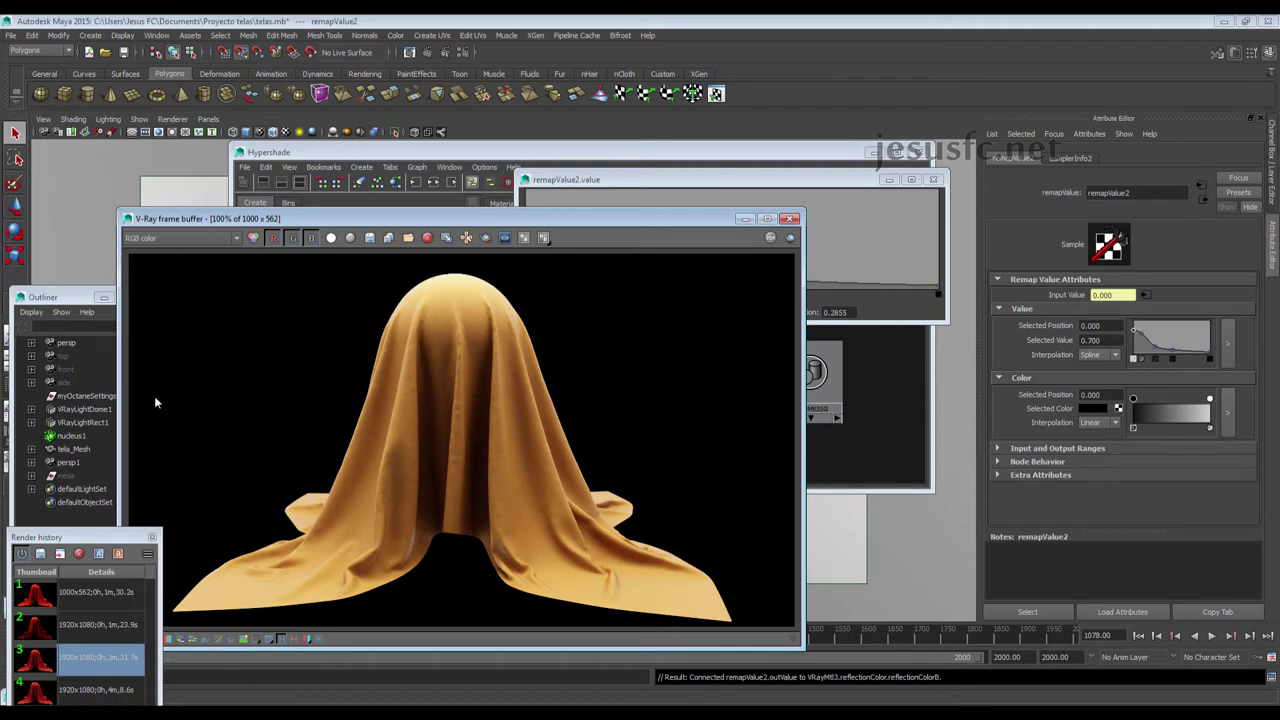
Save the current render to history, re-render, and A/B compare against history entry 1
{"action": "left_click", "coordinate": [41, 553]}
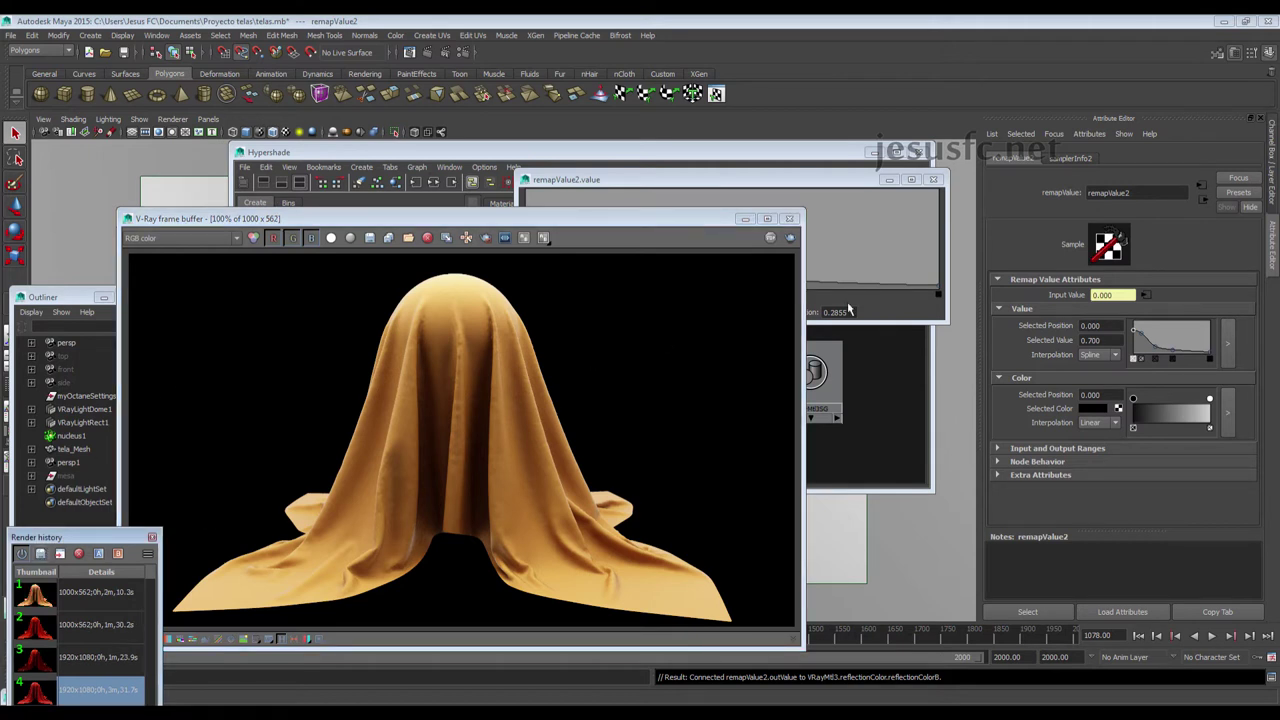
{"action": "left_click", "coordinate": [790, 238]}
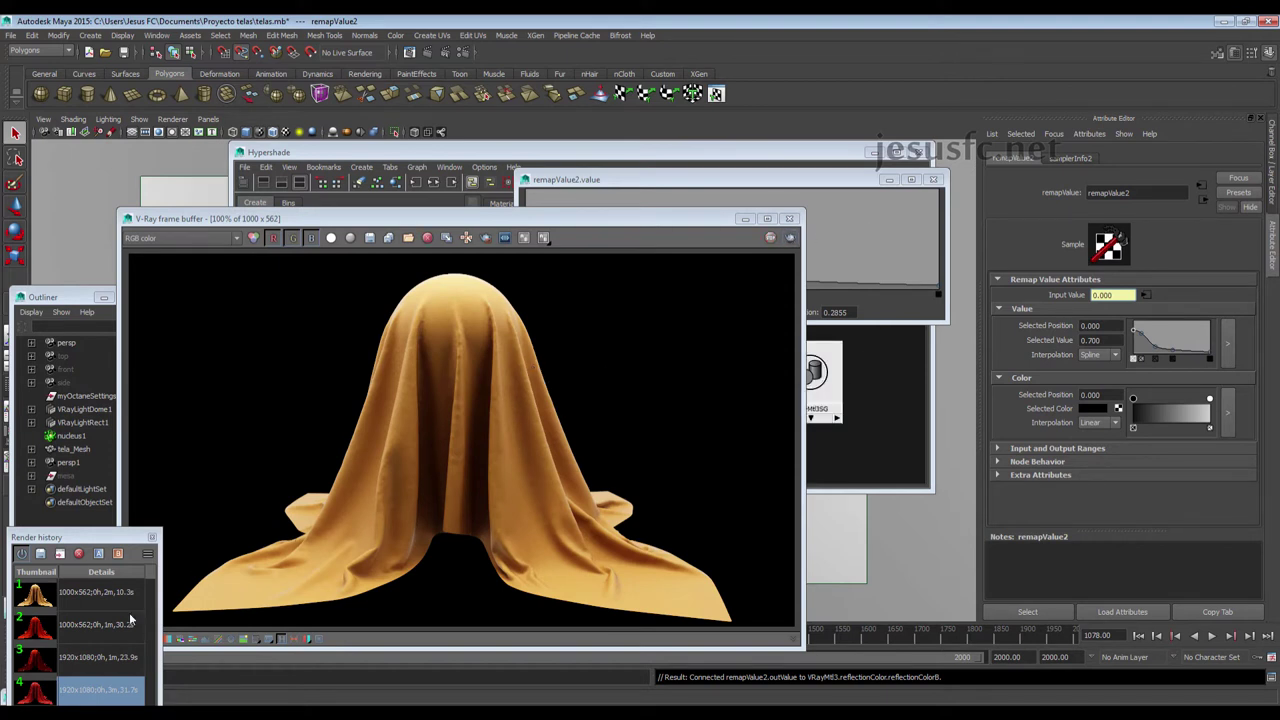
{"action": "left_click", "coordinate": [64, 600]}
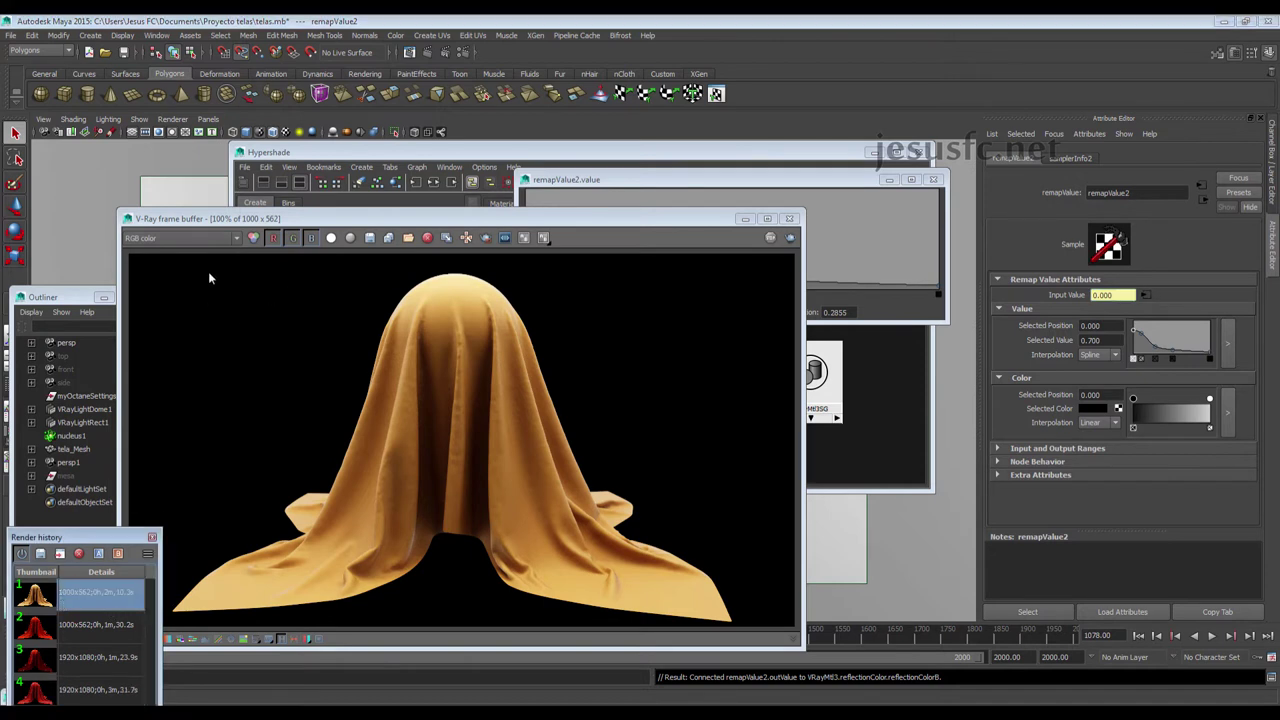
{"action": "left_click", "coordinate": [102, 557]}
{"action": "mouse_move", "coordinate": [266, 428]}
{"action": "left_mouse_down"}
{"action": "mouse_move", "coordinate": [506, 429]}
{"action": "mouse_move", "coordinate": [252, 430]}
{"action": "mouse_move", "coordinate": [532, 430]}
{"action": "mouse_move", "coordinate": [598, 443]}
{"action": "mouse_move", "coordinate": [203, 402]}
{"action": "mouse_move", "coordinate": [591, 410]}
{"action": "mouse_move", "coordinate": [469, 403]}
{"action": "mouse_move", "coordinate": [476, 390]}
{"action": "mouse_move", "coordinate": [405, 371]}
{"action": "mouse_move", "coordinate": [285, 371]}
{"action": "mouse_move", "coordinate": [635, 374]}
{"action": "mouse_move", "coordinate": [428, 372]}
{"action": "mouse_move", "coordinate": [606, 378]}
{"action": "mouse_move", "coordinate": [521, 380]}
{"action": "mouse_move", "coordinate": [547, 385]}
{"action": "mouse_move", "coordinate": [586, 366]}
{"action": "mouse_move", "coordinate": [529, 371]}
{"action": "mouse_move", "coordinate": [589, 366]}
{"action": "mouse_move", "coordinate": [480, 371]}
{"action": "mouse_move", "coordinate": [580, 371]}
{"action": "mouse_move", "coordinate": [528, 374]}
{"action": "mouse_move", "coordinate": [566, 371]}
{"action": "mouse_move", "coordinate": [471, 360]}
{"action": "mouse_move", "coordinate": [643, 386]}
{"action": "mouse_move", "coordinate": [474, 380]}
{"action": "mouse_move", "coordinate": [613, 389]}
{"action": "mouse_move", "coordinate": [491, 394]}
{"action": "mouse_move", "coordinate": [580, 429]}
{"action": "mouse_move", "coordinate": [514, 431]}
{"action": "left_mouse_up"}
{"action": "scroll", "coordinate": [464, 384], "scroll_direction": "up", "scroll_amount": 1}
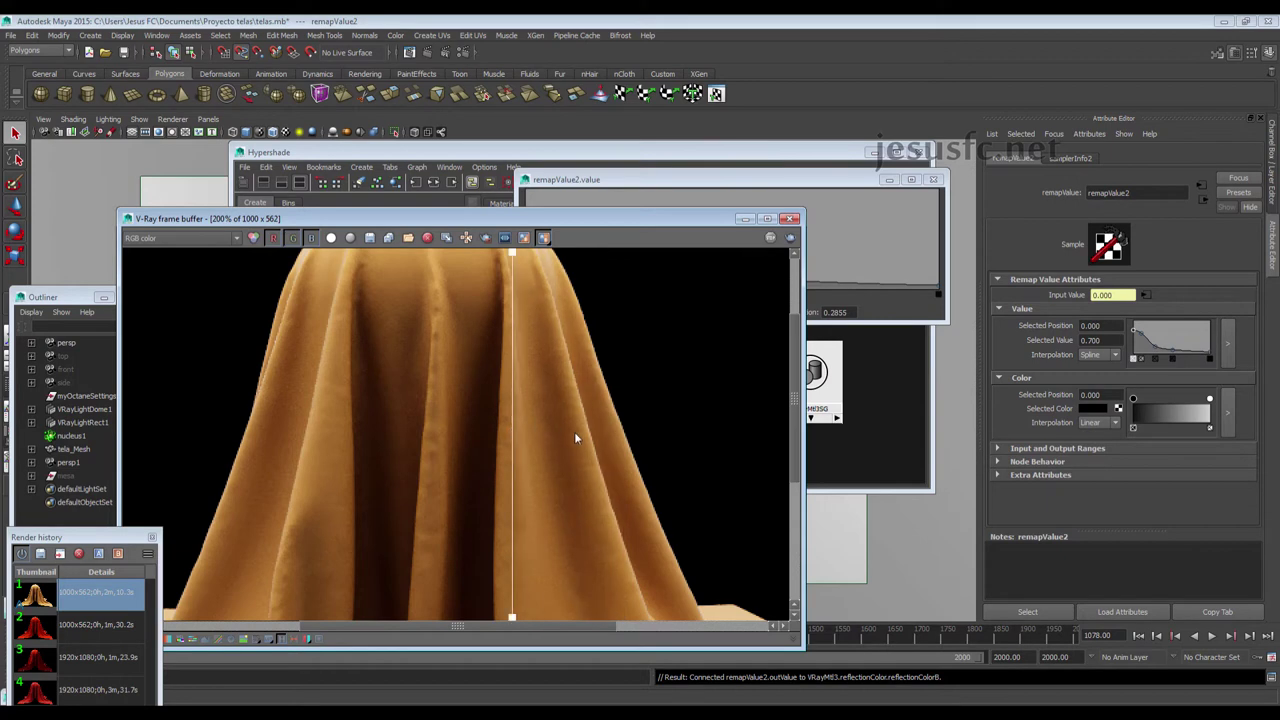
Add two curve points, one lowered to about 0.2185, and raise the leftmost point to 0.7550
{"action": "scroll", "coordinate": [575, 437], "scroll_direction": "down", "scroll_amount": 1}
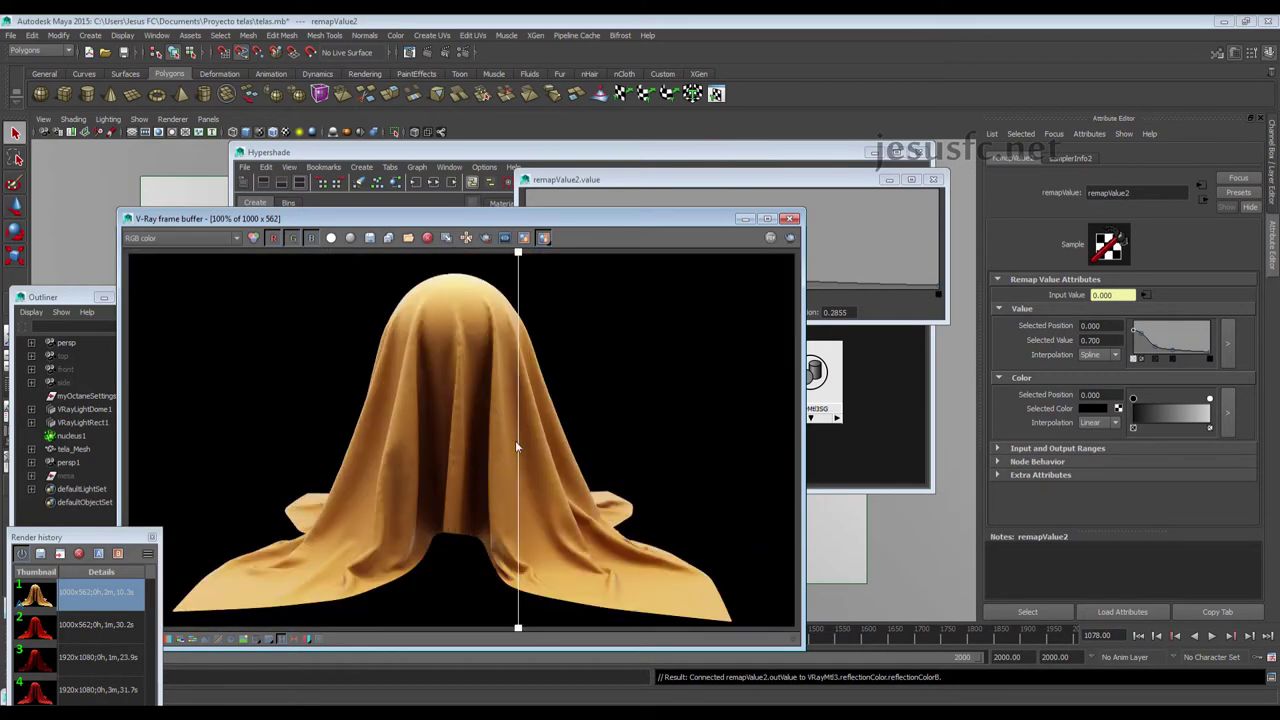
{"action": "mouse_move", "coordinate": [520, 441]}
{"action": "left_mouse_down"}
{"action": "mouse_move", "coordinate": [474, 434]}
{"action": "mouse_move", "coordinate": [629, 432]}
{"action": "mouse_move", "coordinate": [215, 435]}
{"action": "mouse_move", "coordinate": [537, 443]}
{"action": "mouse_move", "coordinate": [360, 417]}
{"action": "mouse_move", "coordinate": [543, 414]}
{"action": "mouse_move", "coordinate": [366, 420]}
{"action": "left_mouse_up"}
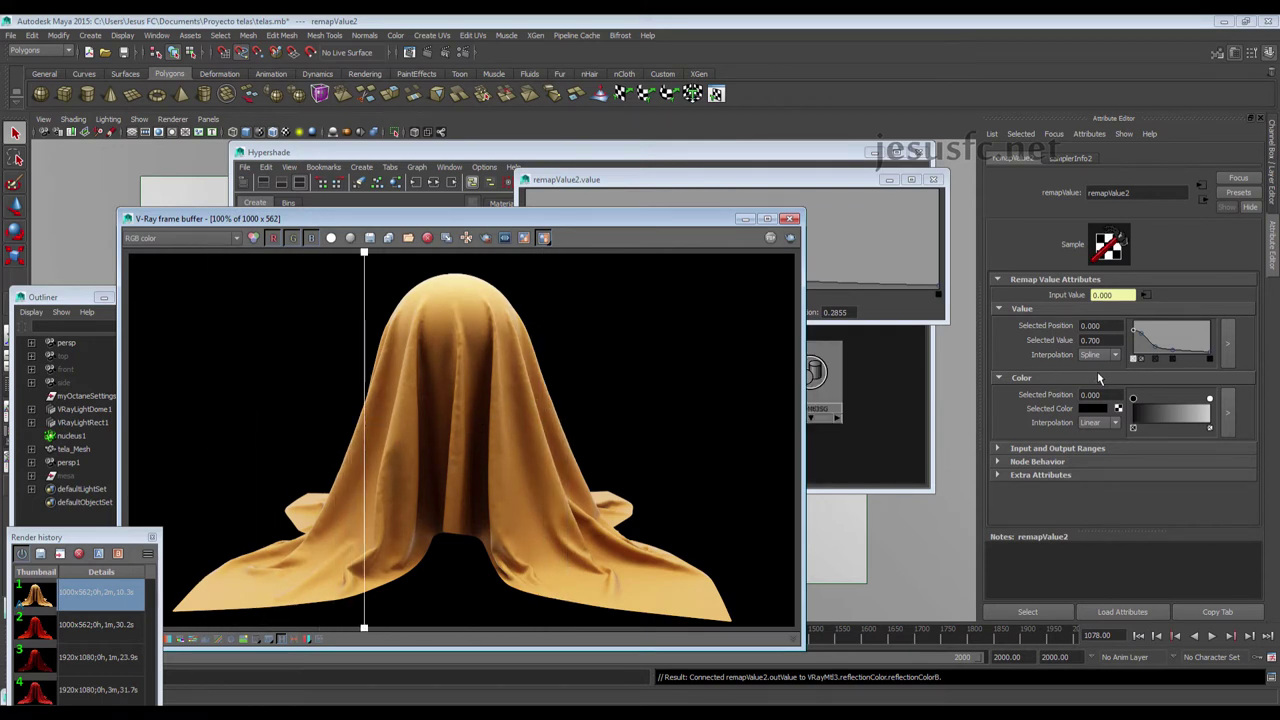
{"action": "left_click", "coordinate": [1228, 348]}
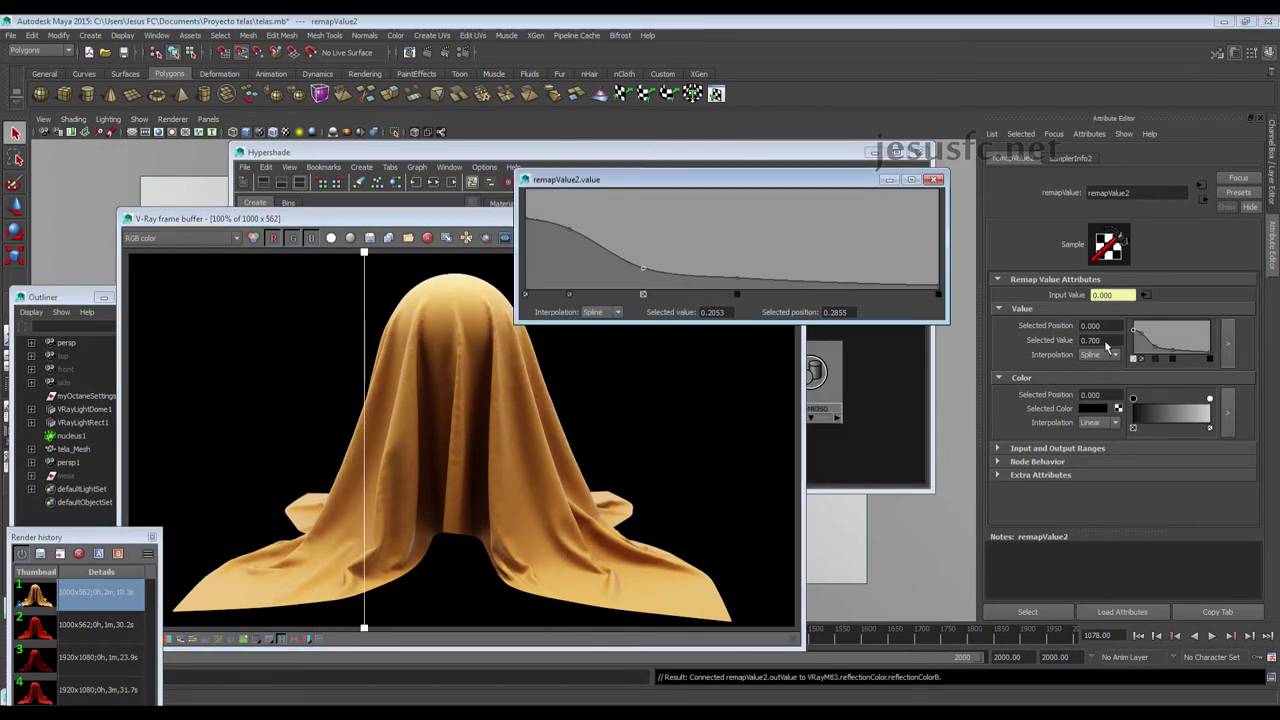
{"action": "left_click", "coordinate": [563, 227]}
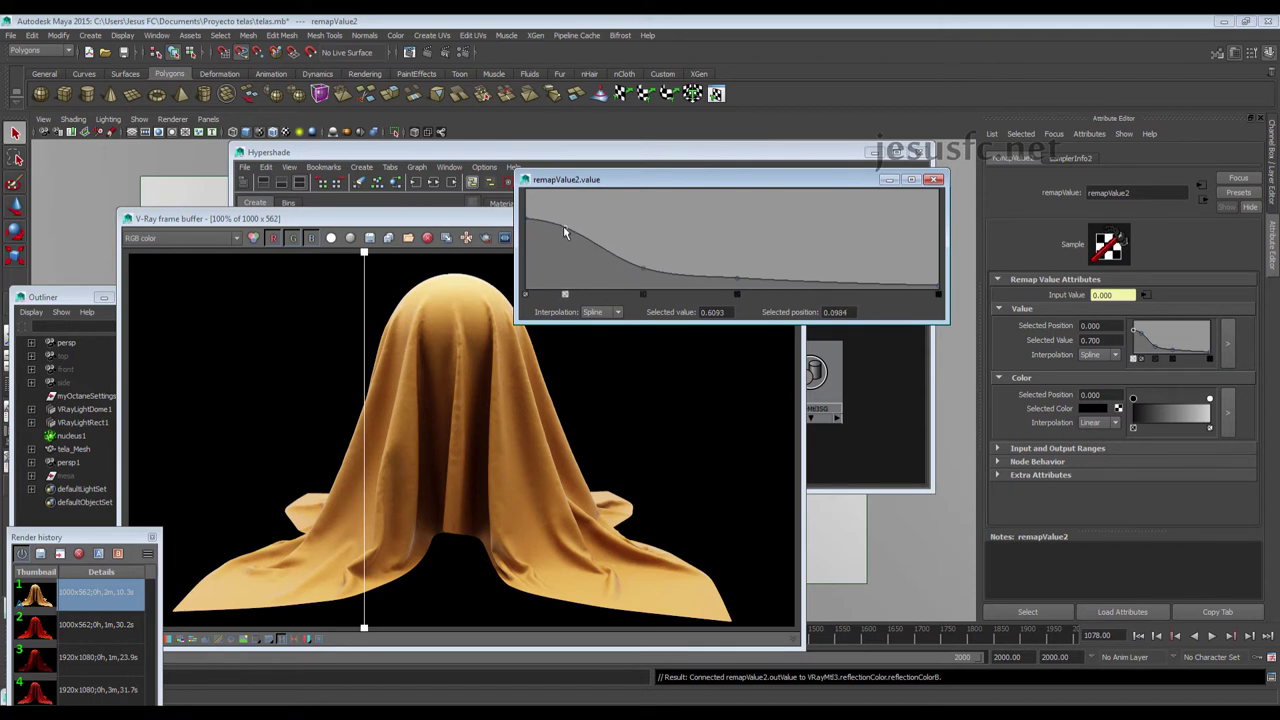
{"action": "left_click", "coordinate": [627, 266]}
{"action": "left_click_drag", "start_coordinate": [632, 264], "coordinate": [632, 266]}
{"action": "left_click_drag", "start_coordinate": [529, 217], "coordinate": [557, 219]}
{"action": "left_click", "coordinate": [631, 268]}
Sweep the A/B divider across the cloth to compare against the saved render
{"action": "left_click", "coordinate": [405, 296]}
{"action": "scroll", "coordinate": [370, 298], "scroll_direction": "up", "scroll_amount": 1}
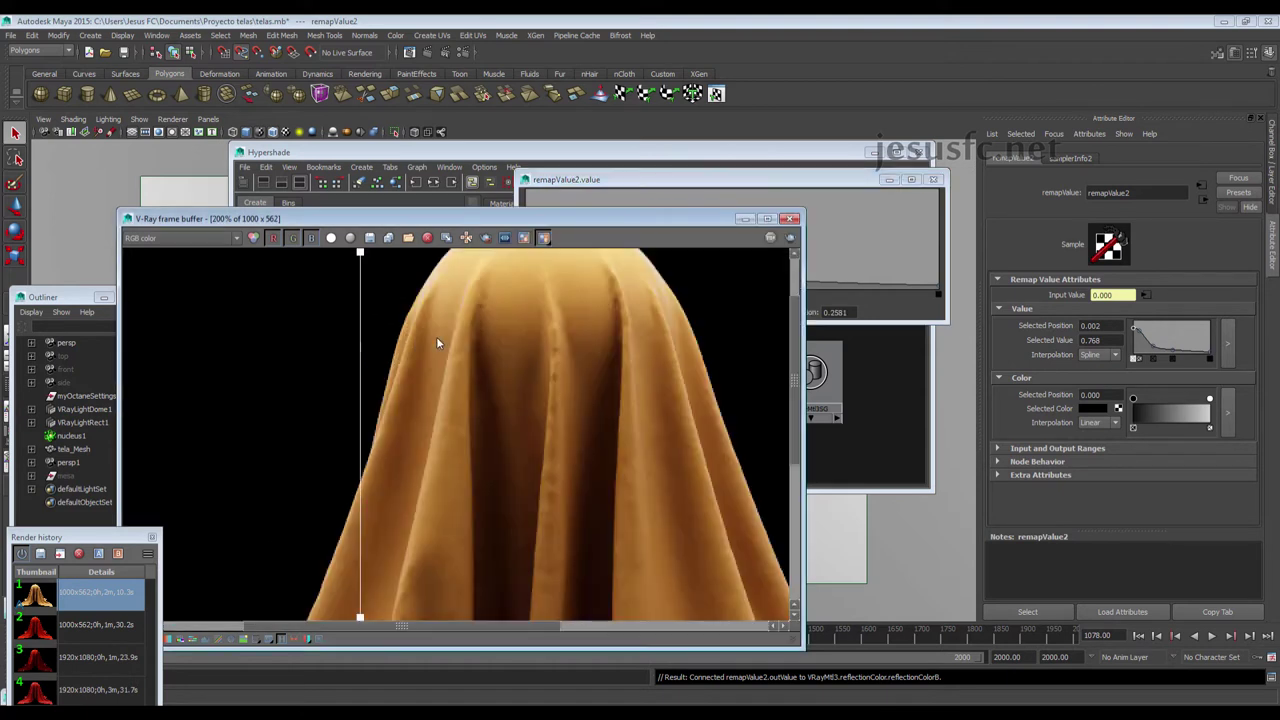
{"action": "left_click_drag", "start_coordinate": [361, 390], "coordinate": [520, 432]}
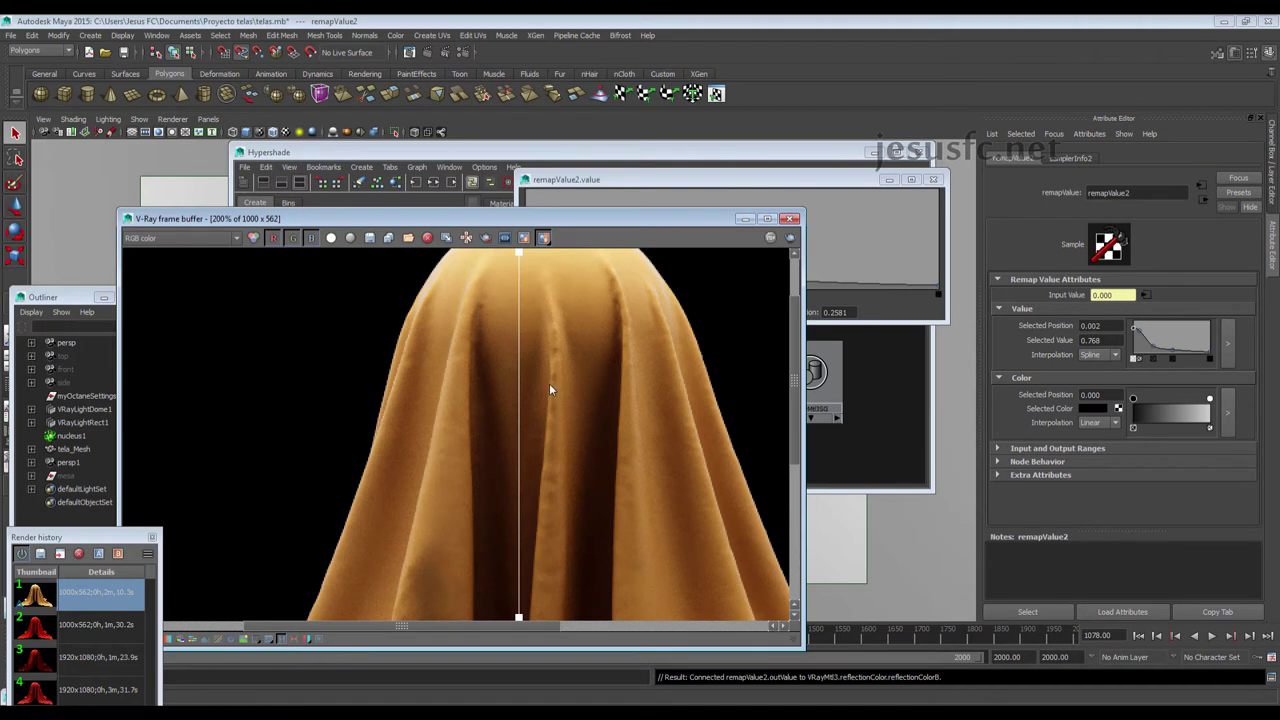
{"action": "mouse_move", "coordinate": [519, 455]}
{"action": "left_mouse_down"}
{"action": "mouse_move", "coordinate": [491, 451]}
{"action": "mouse_move", "coordinate": [594, 451]}
{"action": "mouse_move", "coordinate": [514, 429]}
{"action": "mouse_move", "coordinate": [409, 427]}
{"action": "mouse_move", "coordinate": [666, 443]}
{"action": "mouse_move", "coordinate": [497, 449]}
{"action": "mouse_move", "coordinate": [683, 446]}
{"action": "mouse_move", "coordinate": [330, 408]}
{"action": "mouse_move", "coordinate": [641, 446]}
{"action": "mouse_move", "coordinate": [766, 440]}
{"action": "mouse_move", "coordinate": [137, 420]}
{"action": "mouse_move", "coordinate": [523, 432]}
{"action": "mouse_move", "coordinate": [502, 430]}
{"action": "left_mouse_up"}
{"action": "scroll", "coordinate": [502, 430], "scroll_direction": "down", "scroll_amount": 1}
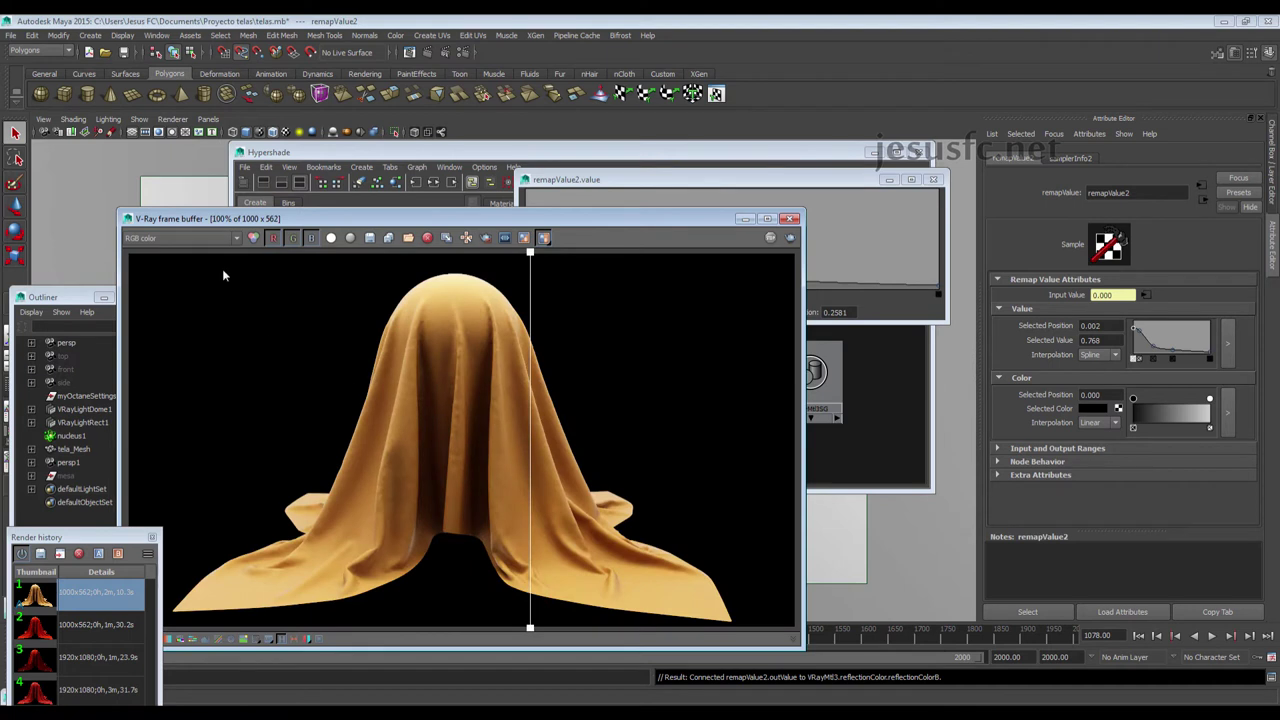
{"action": "mouse_move", "coordinate": [528, 372]}
{"action": "left_mouse_down"}
{"action": "mouse_move", "coordinate": [563, 371]}
{"action": "mouse_move", "coordinate": [187, 352]}
{"action": "left_mouse_up"}
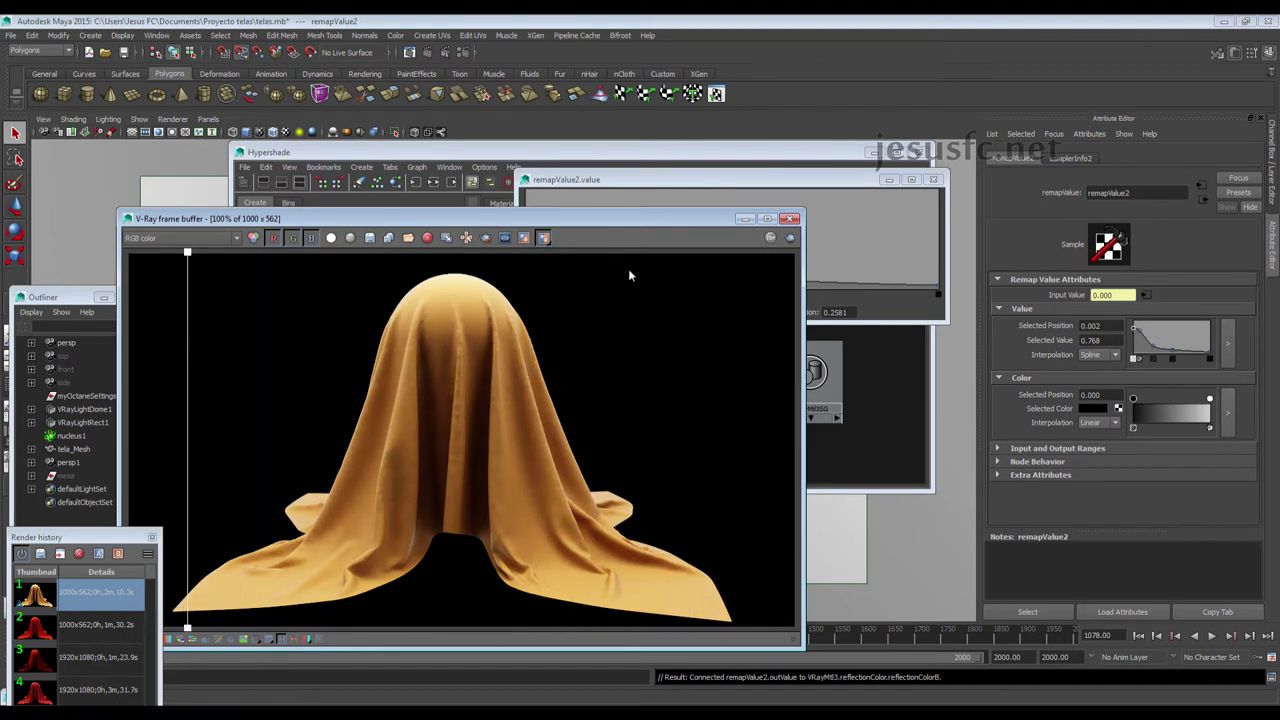
Change VRayMtl3's diffuse colour from brown to a dark red history swatch
{"action": "left_click", "coordinate": [883, 391]}
{"action": "left_click", "coordinate": [1202, 186]}
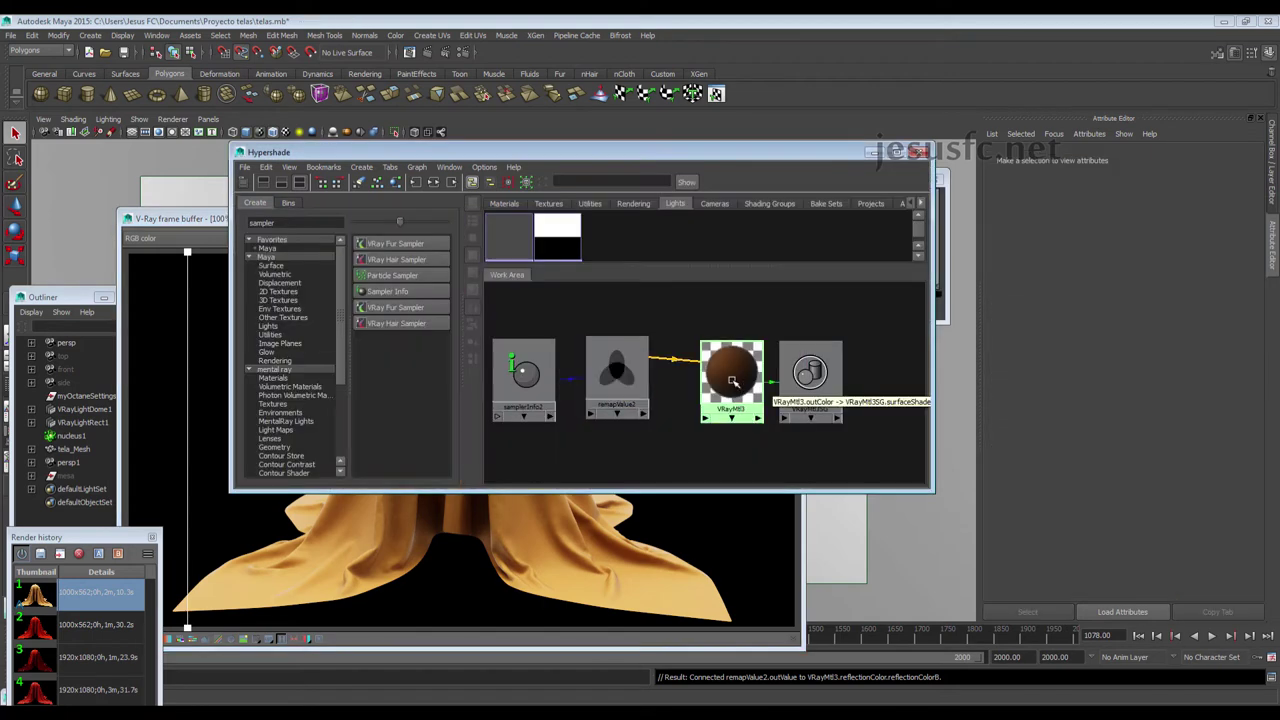
{"action": "scroll", "coordinate": [1160, 336], "scroll_direction": "up", "scroll_amount": 2}
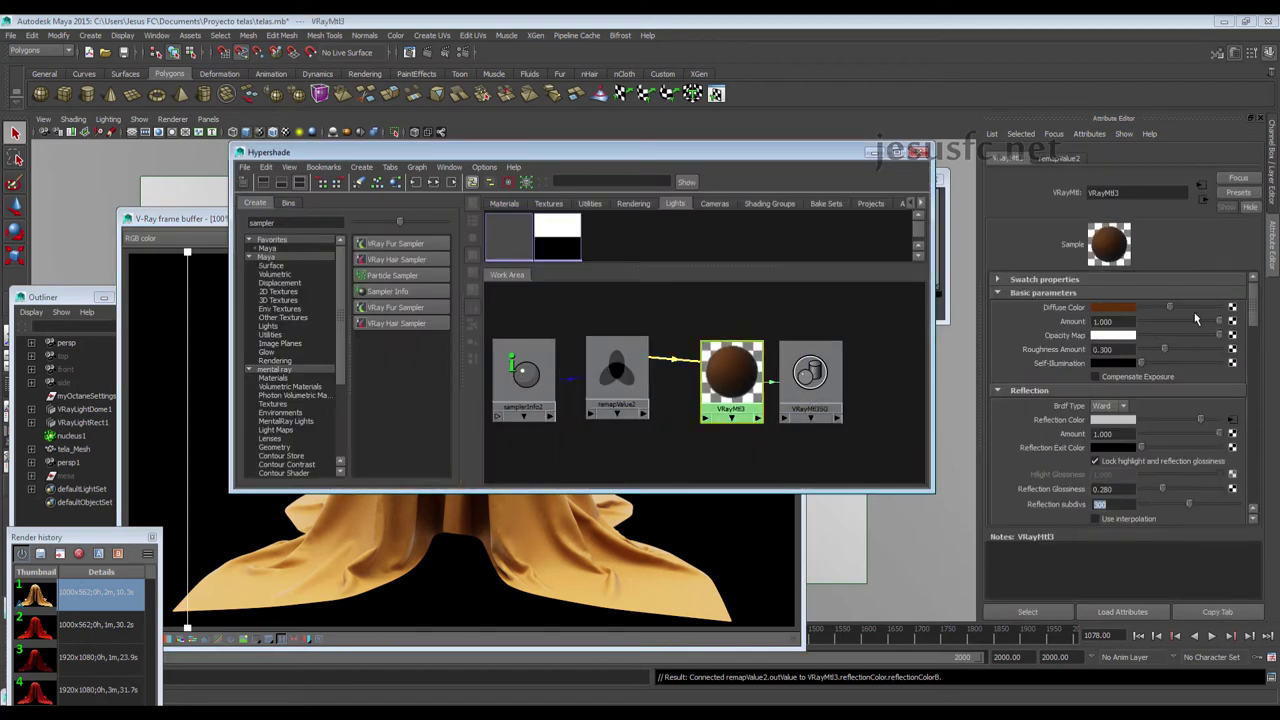
{"action": "left_click", "coordinate": [1135, 313]}
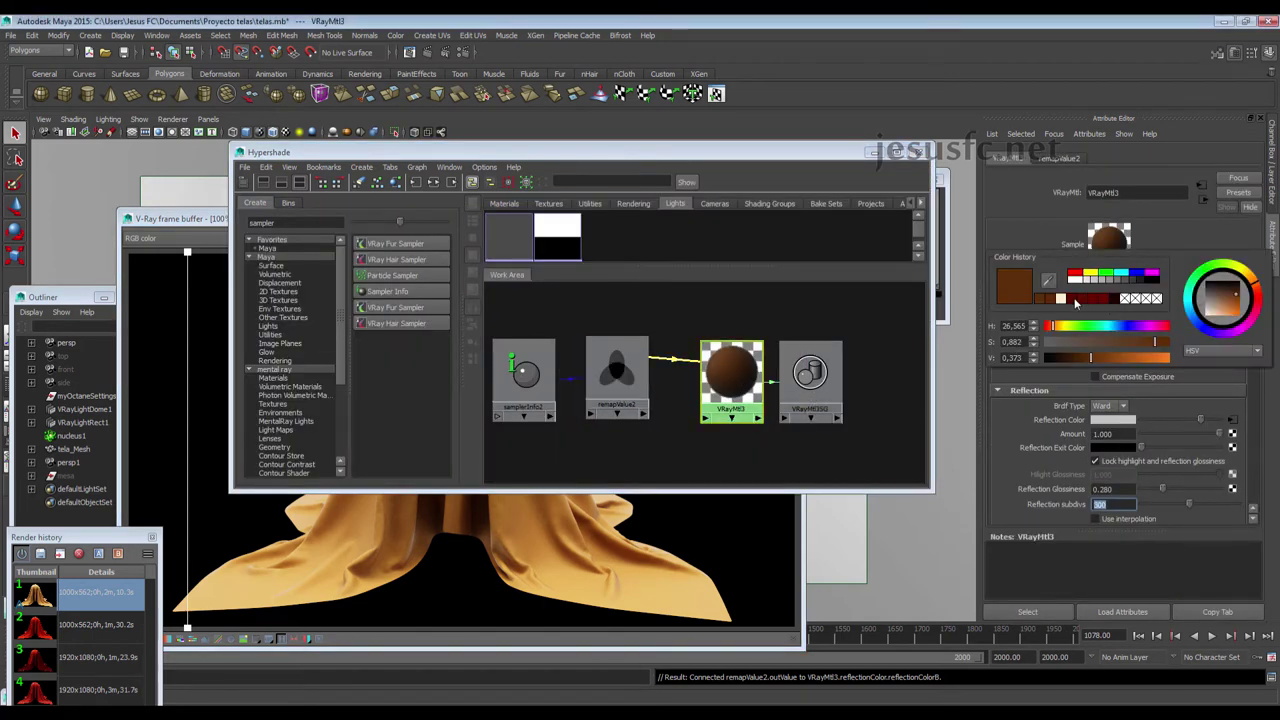
{"action": "left_click", "coordinate": [1076, 300]}
Re-render the cloth in the V-Ray frame buffer, now showing it red
{"action": "left_click", "coordinate": [516, 530]}
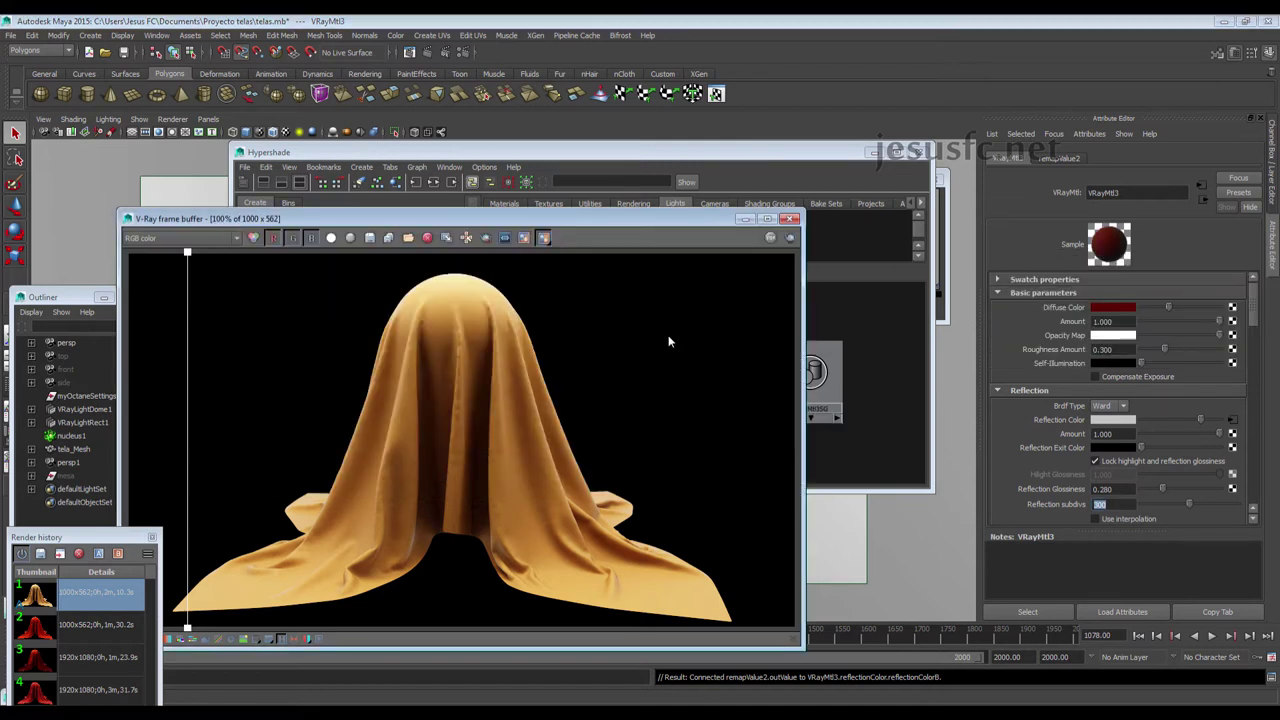
{"action": "left_click", "coordinate": [789, 240]}
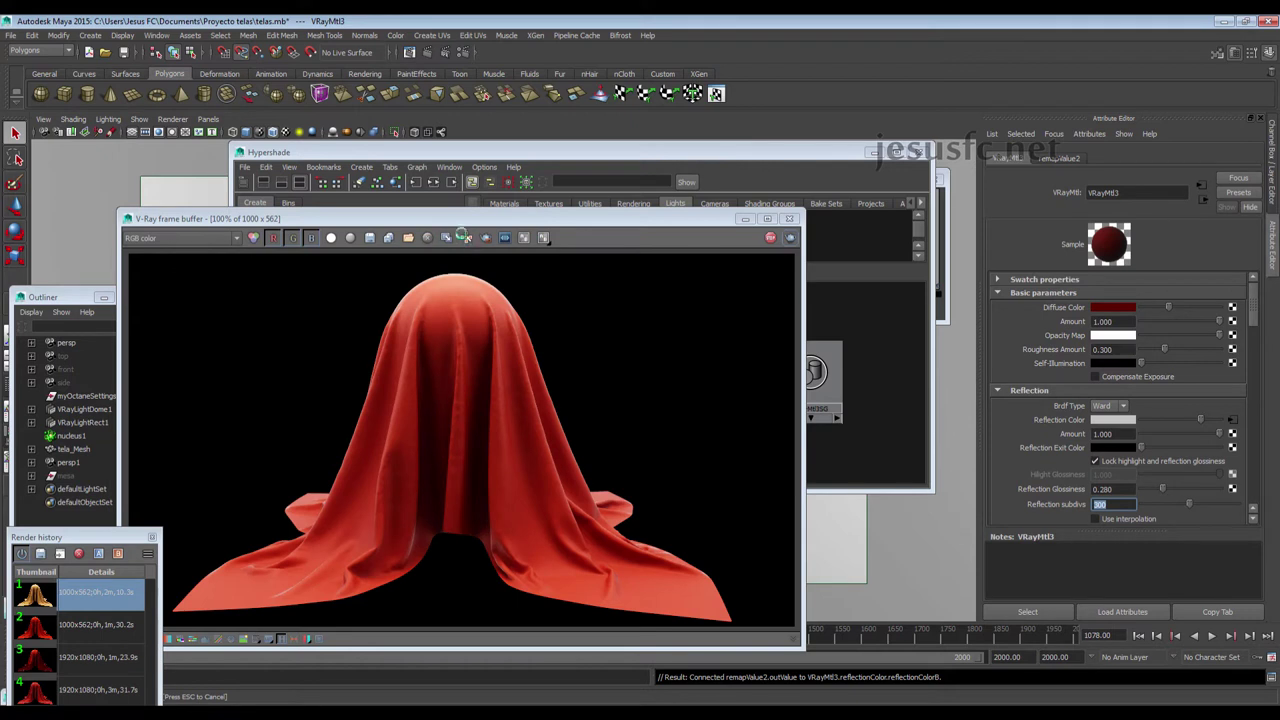
{"action": "left_click_drag", "start_coordinate": [461, 221], "coordinate": [541, 143]}
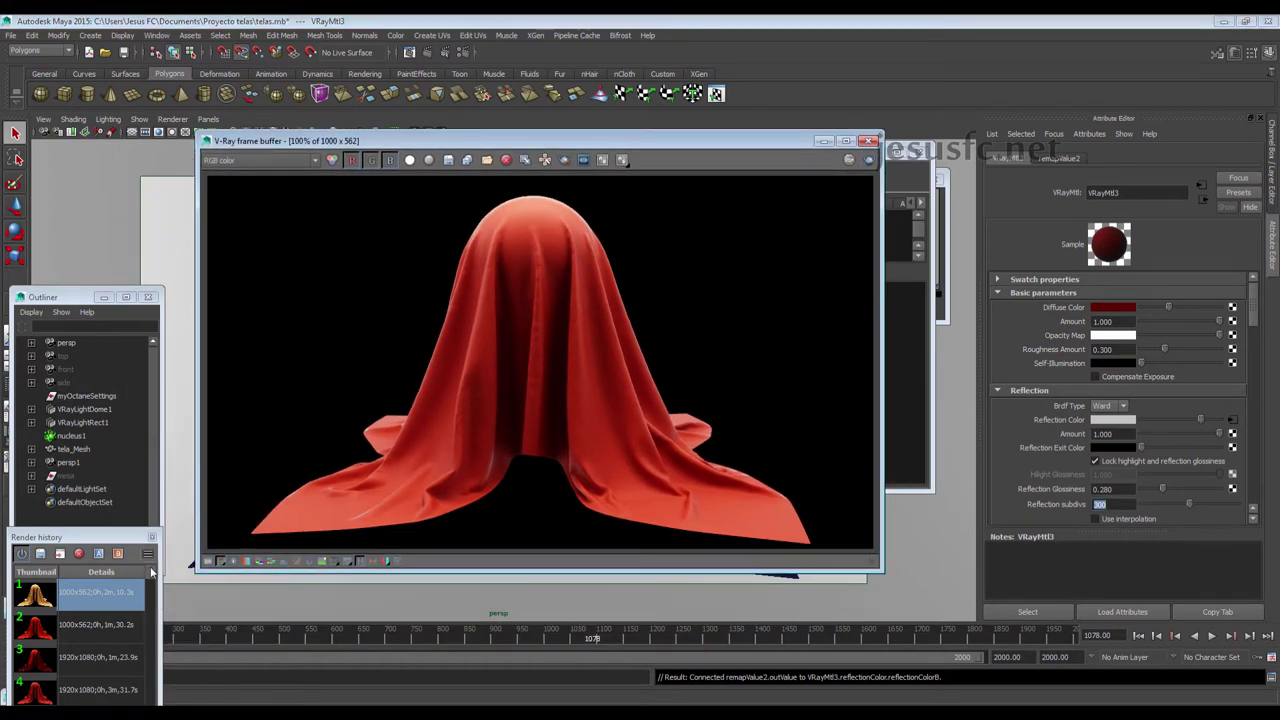
{"action": "left_click", "coordinate": [41, 554]}
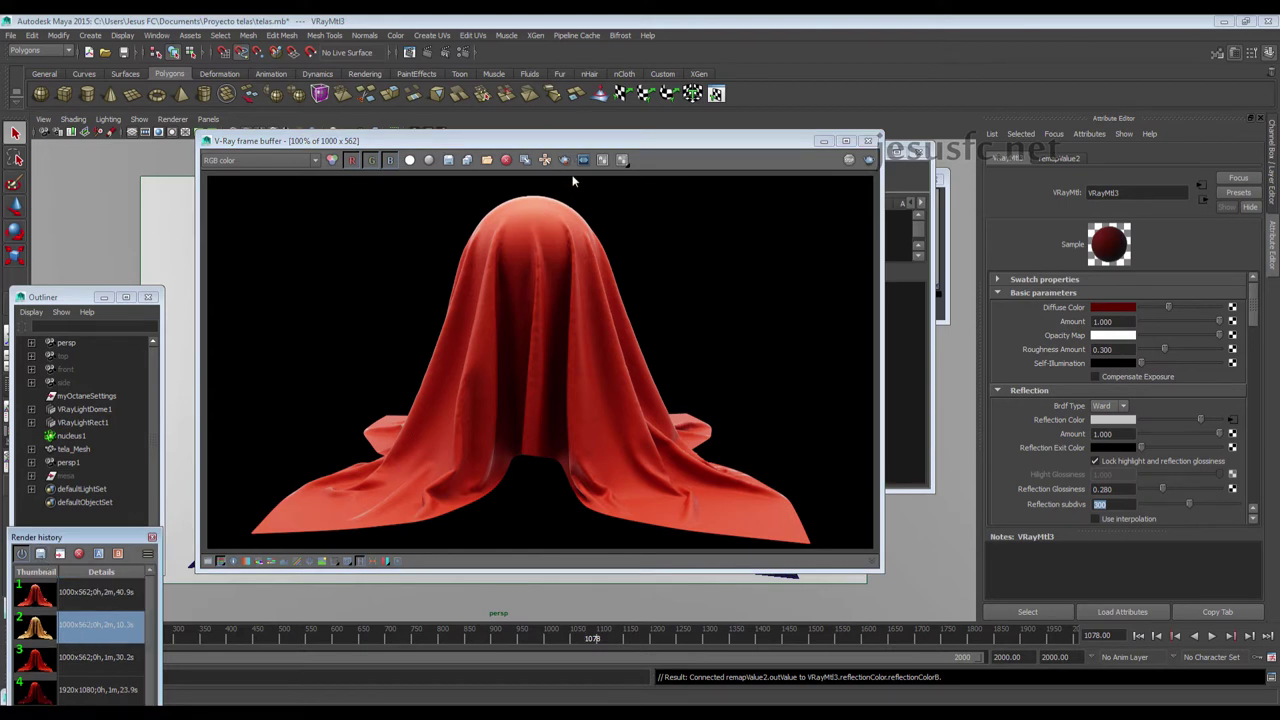
{"action": "left_click", "coordinate": [98, 553]}
{"action": "mouse_move", "coordinate": [266, 460]}
{"action": "left_mouse_down"}
{"action": "mouse_move", "coordinate": [345, 468]}
{"action": "mouse_move", "coordinate": [492, 432]}
{"action": "left_mouse_up"}
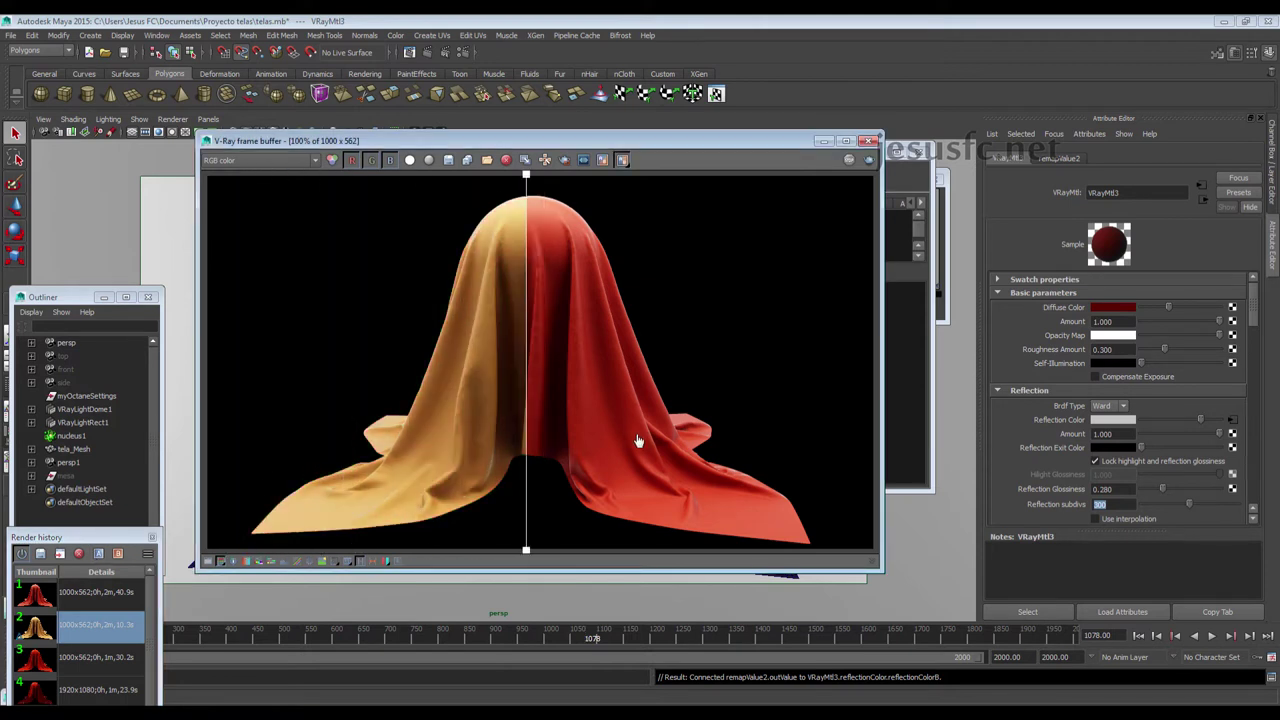
{"action": "mouse_move", "coordinate": [237, 431]}
{"action": "left_mouse_down"}
{"action": "mouse_move", "coordinate": [220, 434]}
{"action": "mouse_move", "coordinate": [671, 440]}
{"action": "mouse_move", "coordinate": [220, 434]}
{"action": "left_mouse_up"}
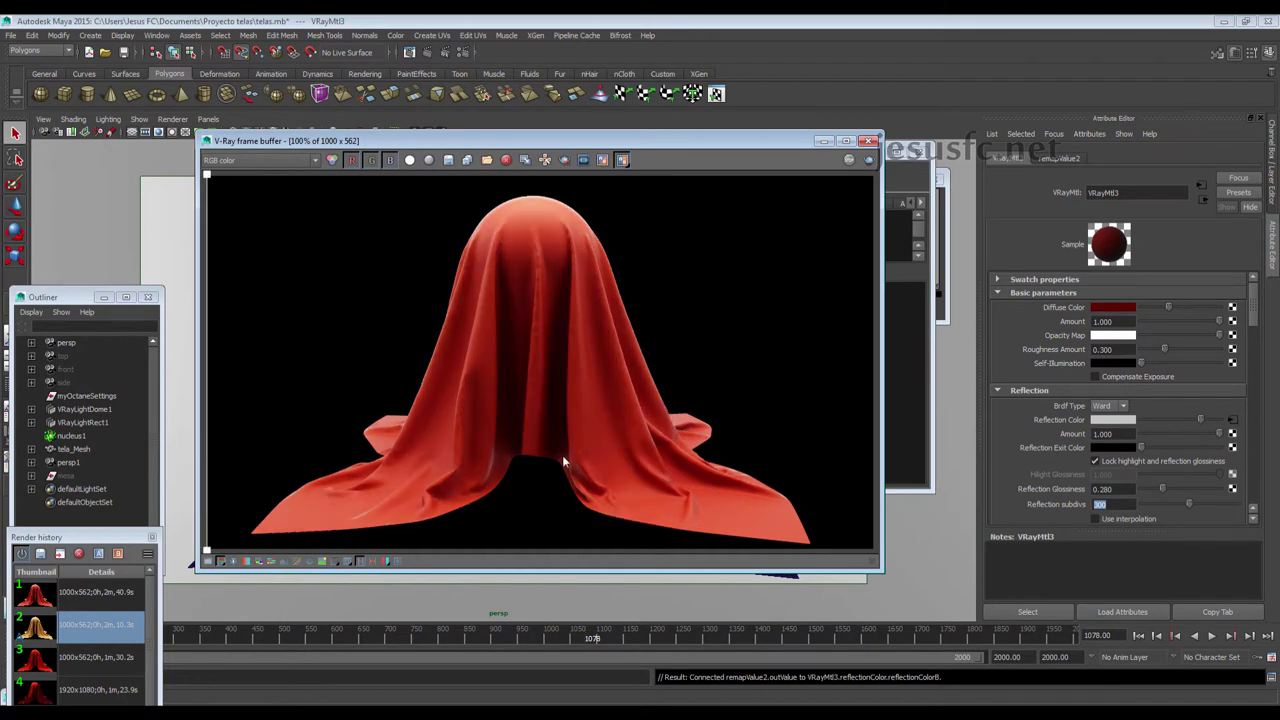
{"action": "scroll", "coordinate": [478, 462], "scroll_direction": "up", "scroll_amount": 1}
{"action": "mouse_move", "coordinate": [478, 462]}
{"action": "middle_mouse_down"}
{"action": "mouse_move", "coordinate": [609, 386]}
{"action": "mouse_move", "coordinate": [515, 382]}
{"action": "middle_mouse_up"}
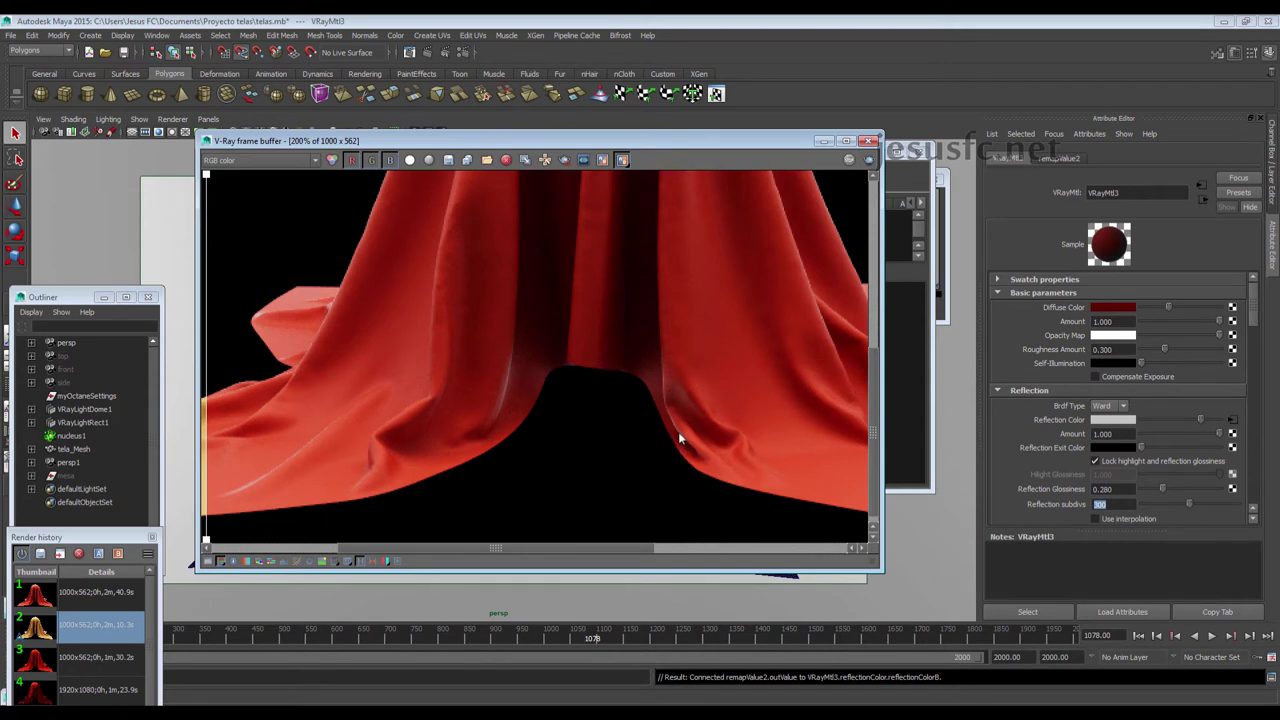
{"action": "mouse_move", "coordinate": [656, 389]}
{"action": "middle_mouse_down"}
{"action": "mouse_move", "coordinate": [639, 417]}
{"action": "mouse_move", "coordinate": [722, 360]}
{"action": "mouse_move", "coordinate": [648, 381]}
{"action": "mouse_move", "coordinate": [646, 348]}
{"action": "mouse_move", "coordinate": [552, 227]}
{"action": "mouse_move", "coordinate": [618, 293]}
{"action": "middle_mouse_up"}
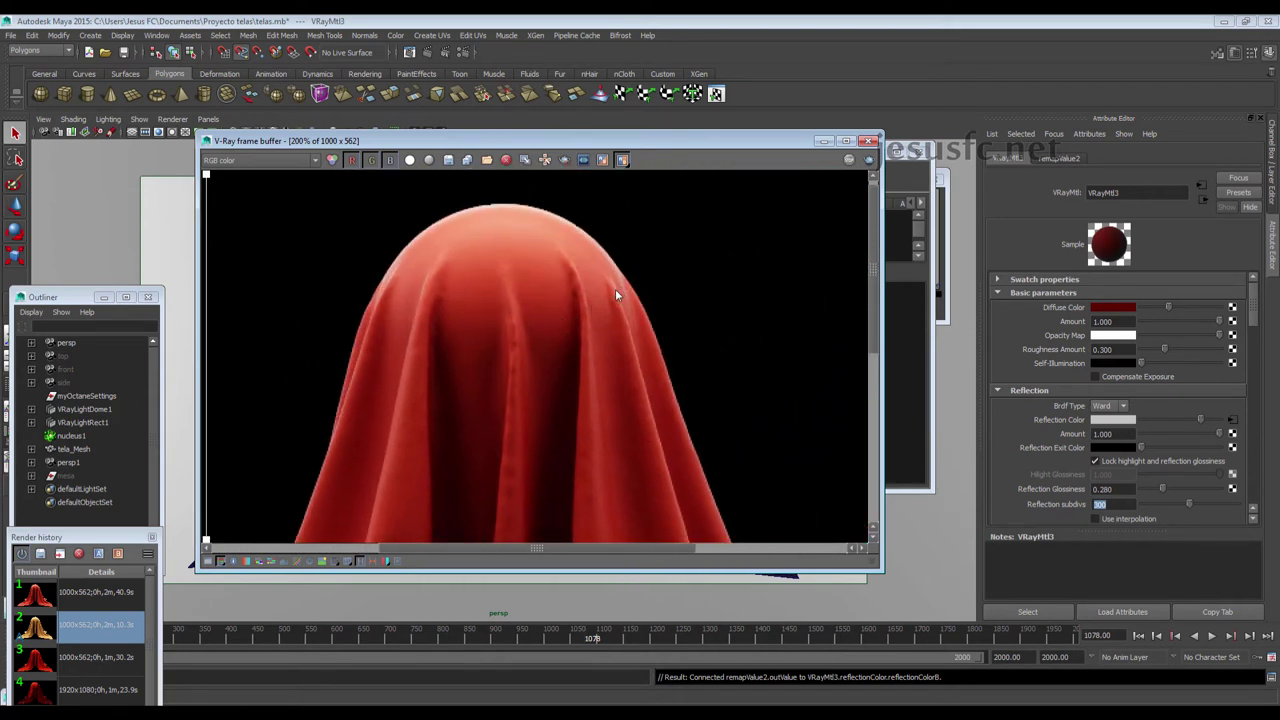
{"action": "right_click", "coordinate": [422, 291]}
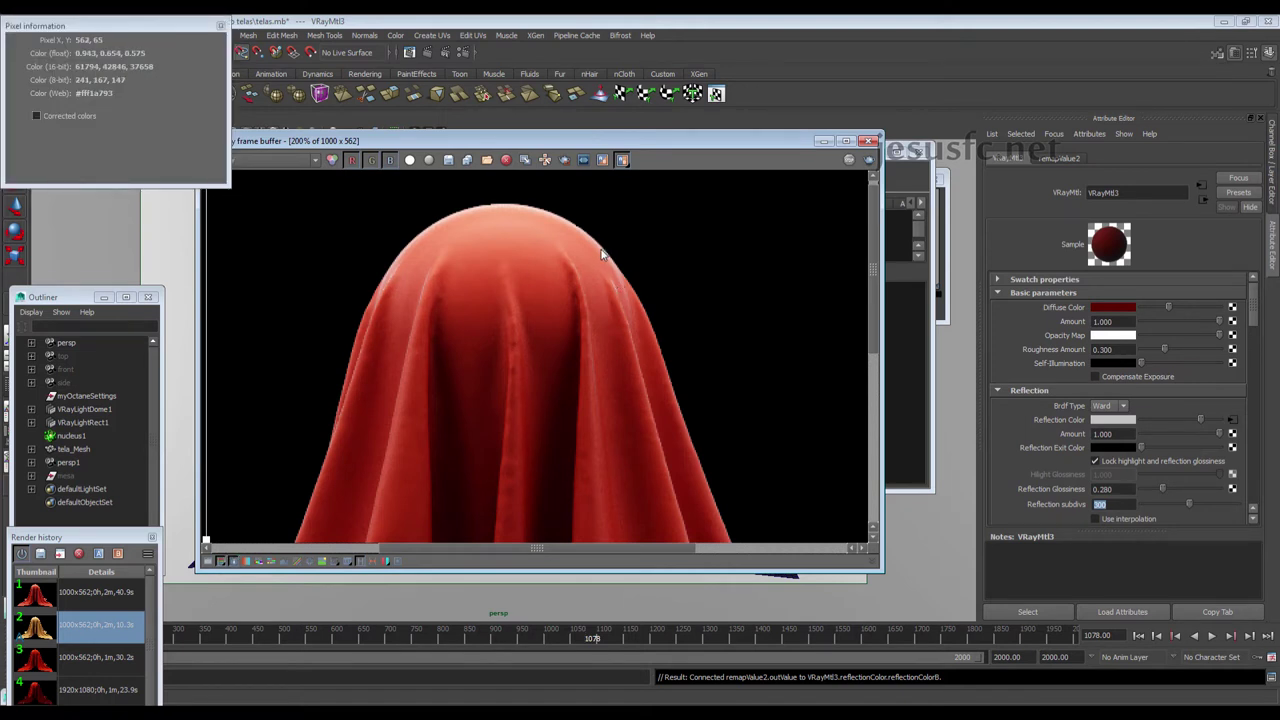
{"action": "scroll", "coordinate": [511, 290], "scroll_direction": "down", "scroll_amount": 5}
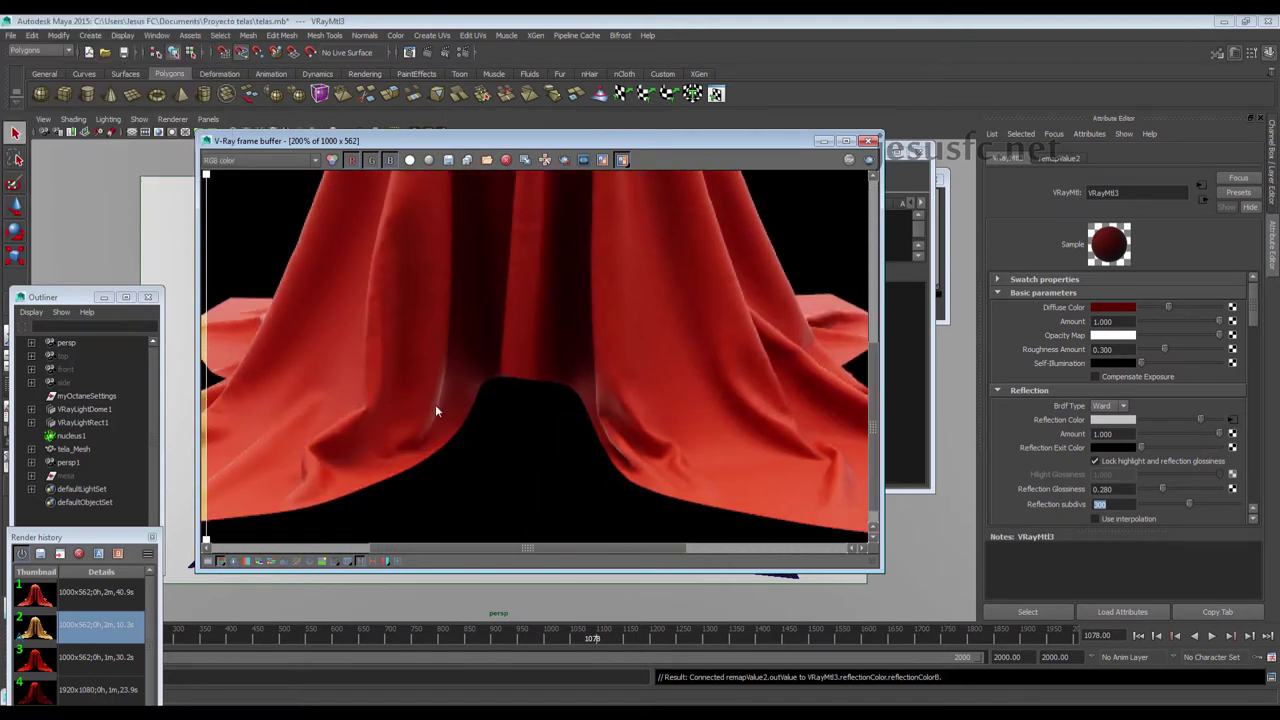
{"action": "right_click_drag", "start_coordinate": [440, 405], "coordinate": [440, 402]}
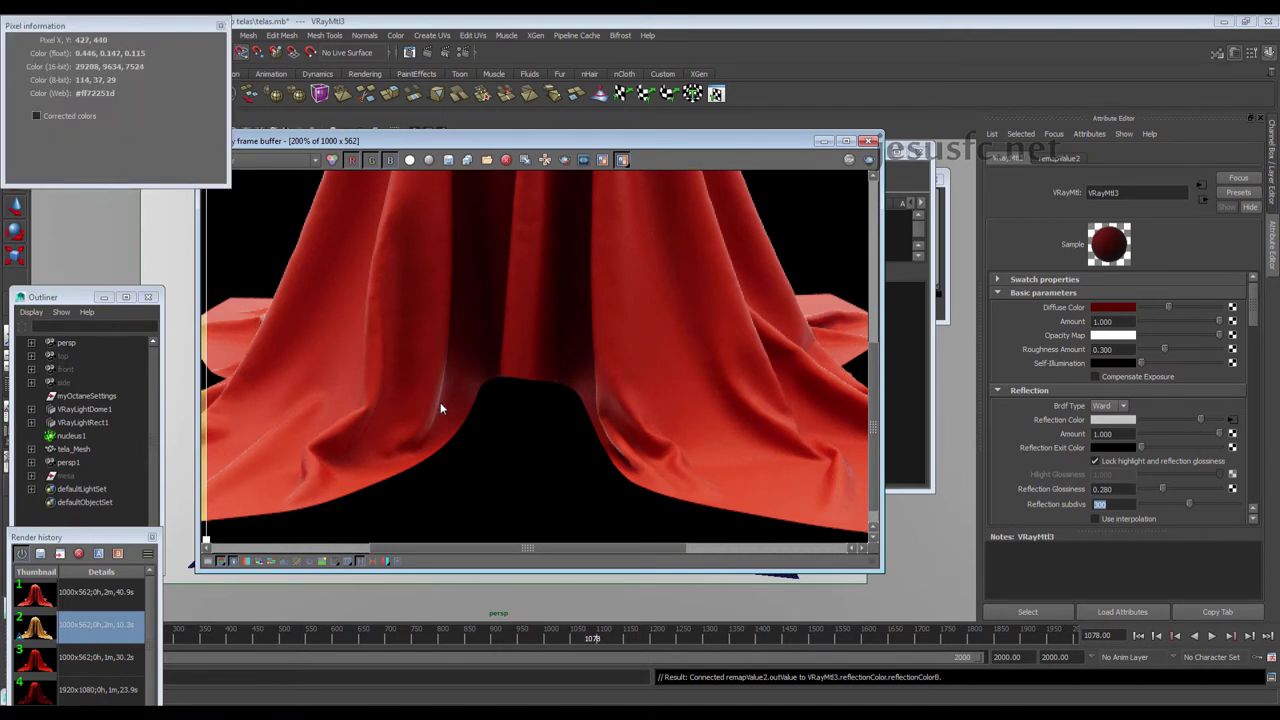
{"action": "mouse_move", "coordinate": [427, 394]}
{"action": "middle_mouse_down"}
{"action": "mouse_move", "coordinate": [529, 413]}
{"action": "mouse_move", "coordinate": [686, 299]}
{"action": "middle_mouse_up"}
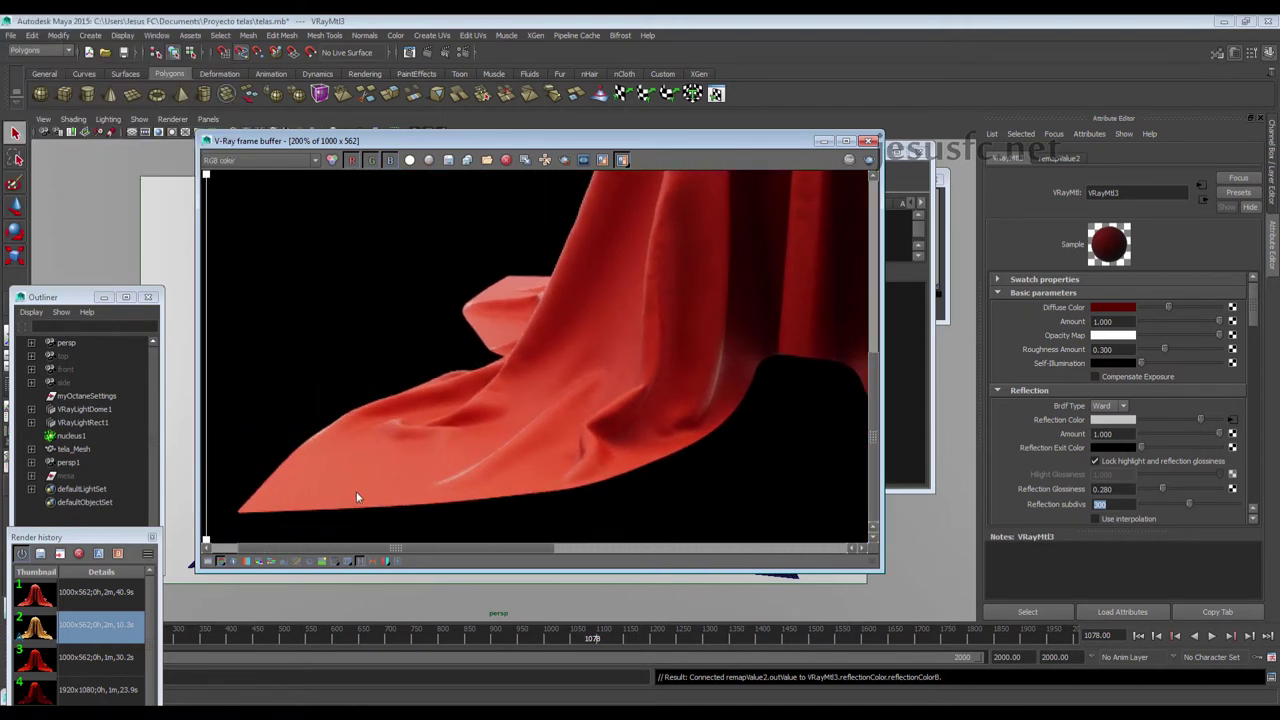
{"action": "right_click", "coordinate": [318, 489]}
{"action": "right_click_drag", "start_coordinate": [319, 492], "coordinate": [461, 479]}
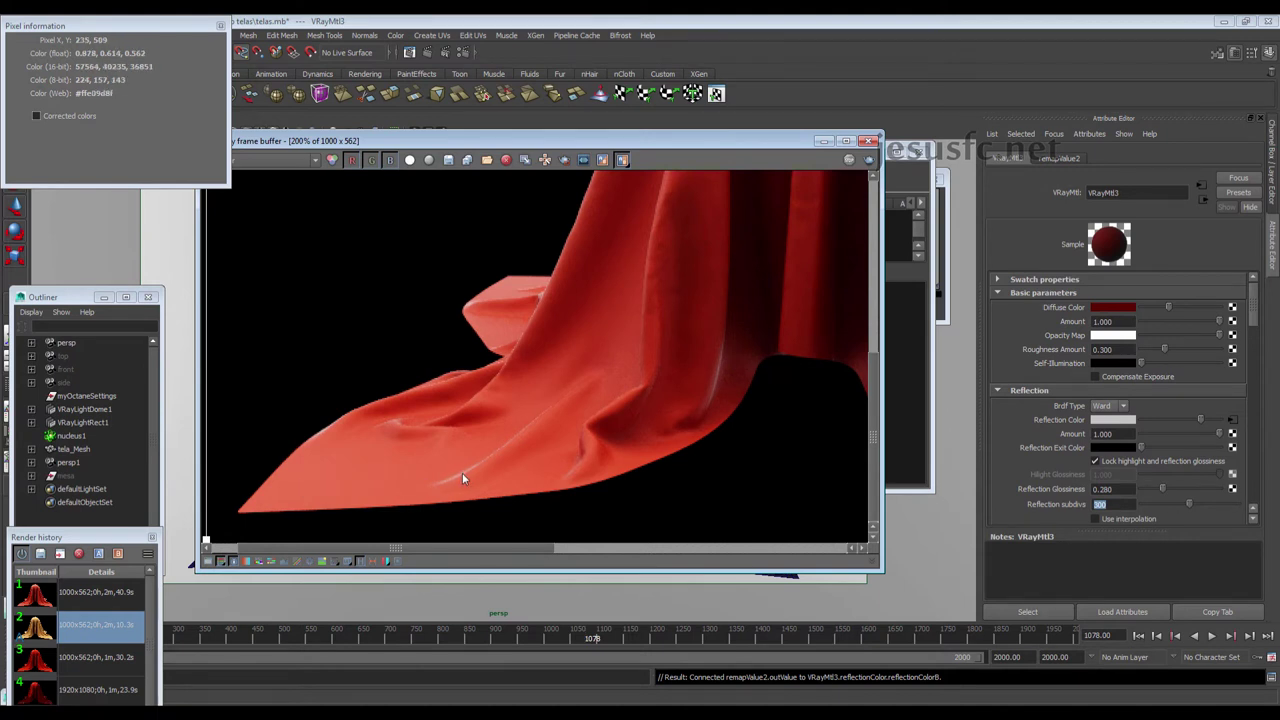
{"action": "double_click", "coordinate": [603, 325]}
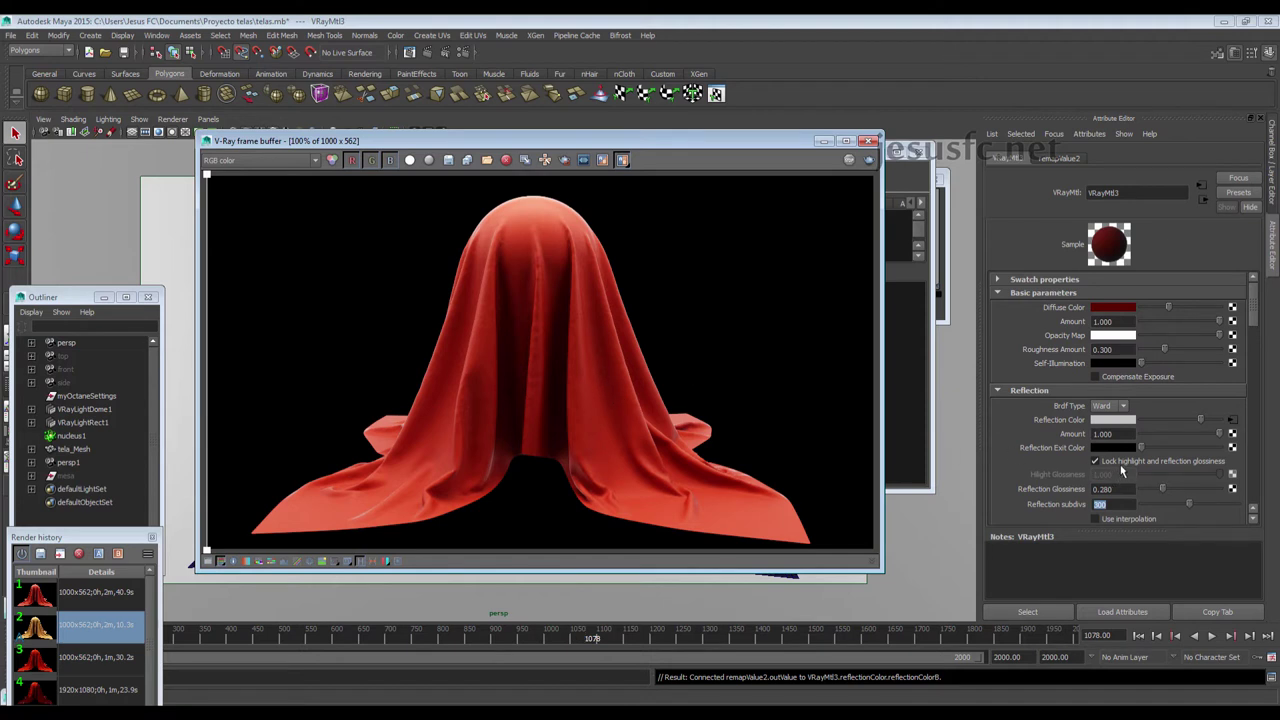
Try VRayMtl3 Reflection Amount values around 0.46–0.60, then settle on 0.48
{"action": "left_click", "coordinate": [1176, 431]}
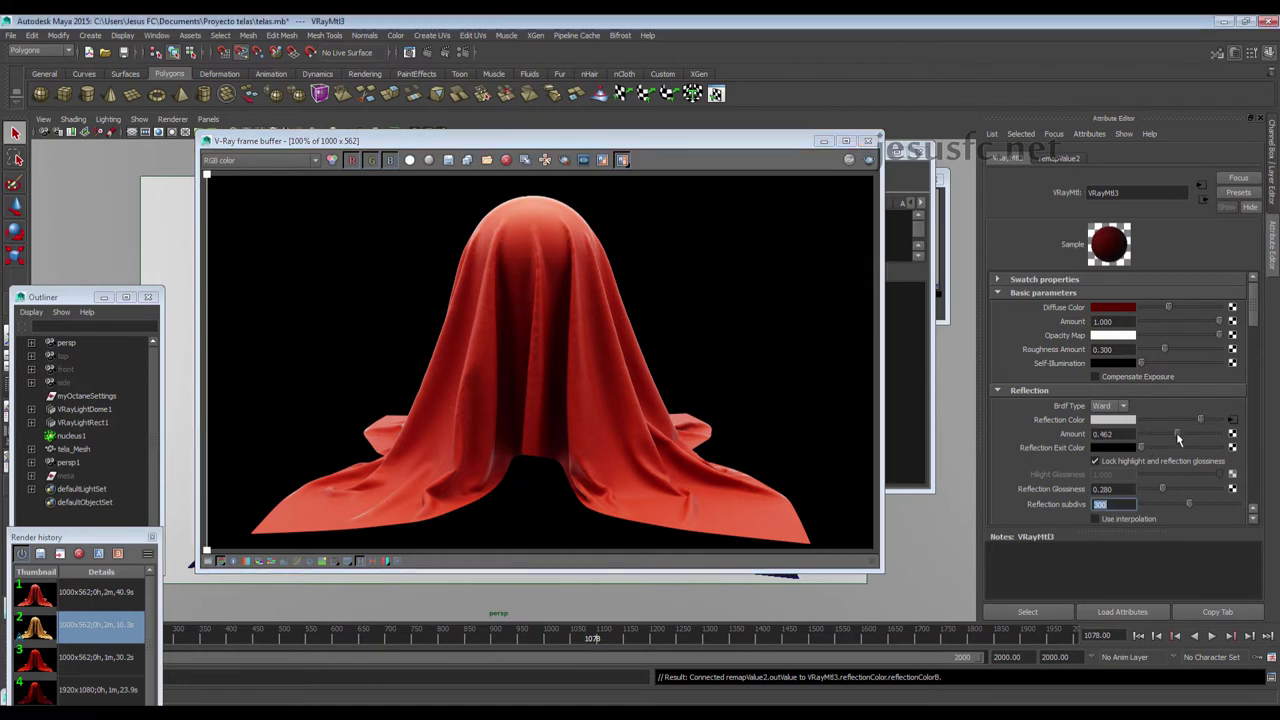
{"action": "left_click_drag", "start_coordinate": [1179, 433], "coordinate": [1186, 433]}
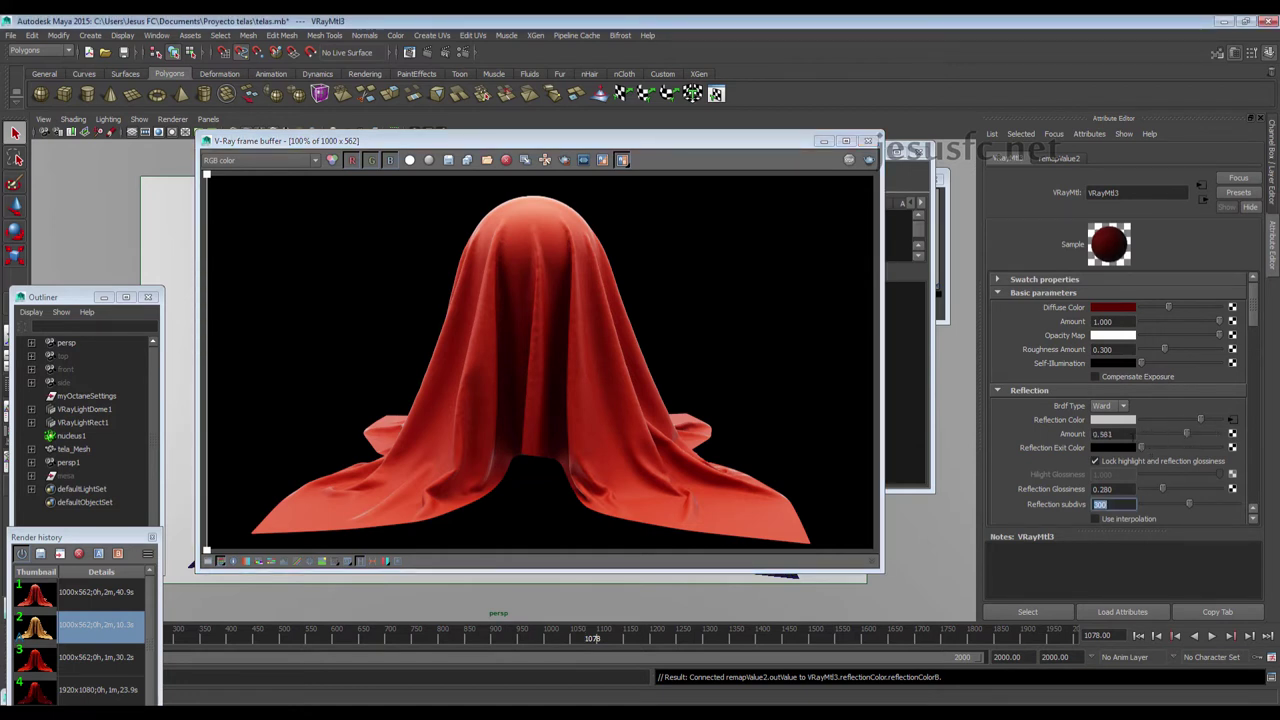
{"action": "type", "text": ".6"}
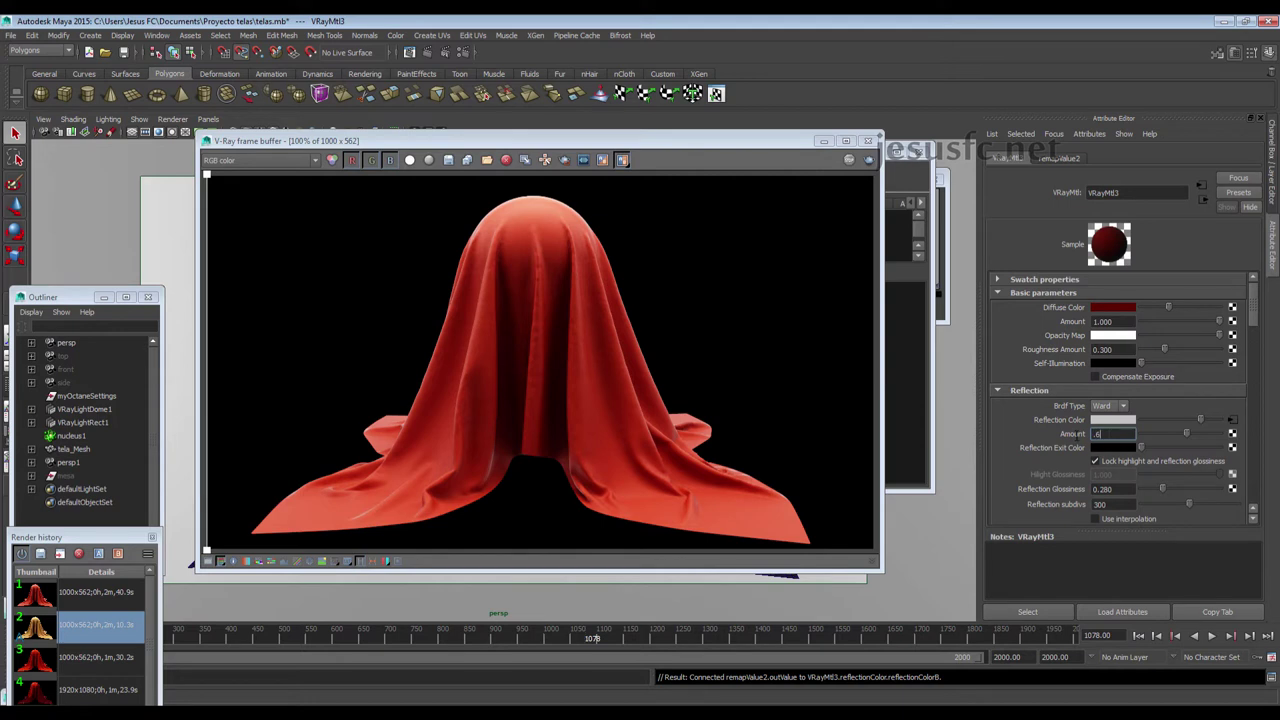
{"action": "key", "text": "Return"}
{"action": "type", "text": "."}
{"action": "key", "text": "Return"}
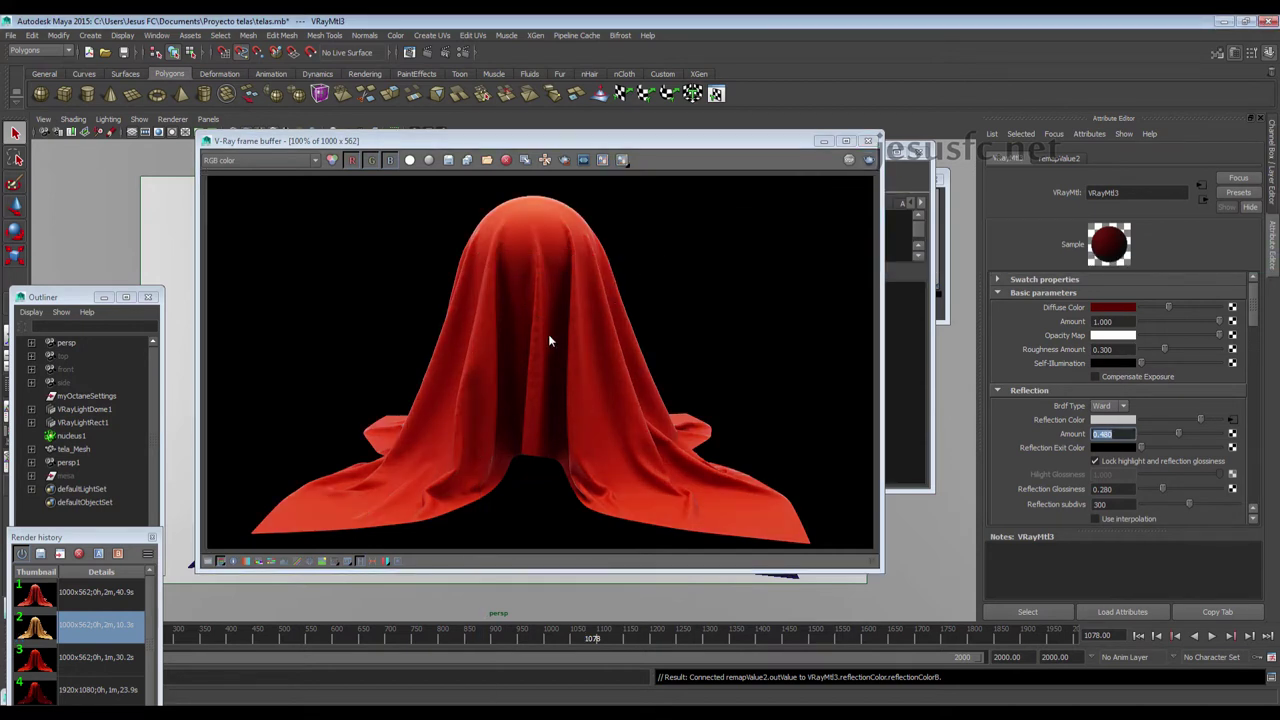
A/B compare the current cloth render against stored render 1 in the V-Ray frame buffer
{"action": "left_click", "coordinate": [82, 584]}
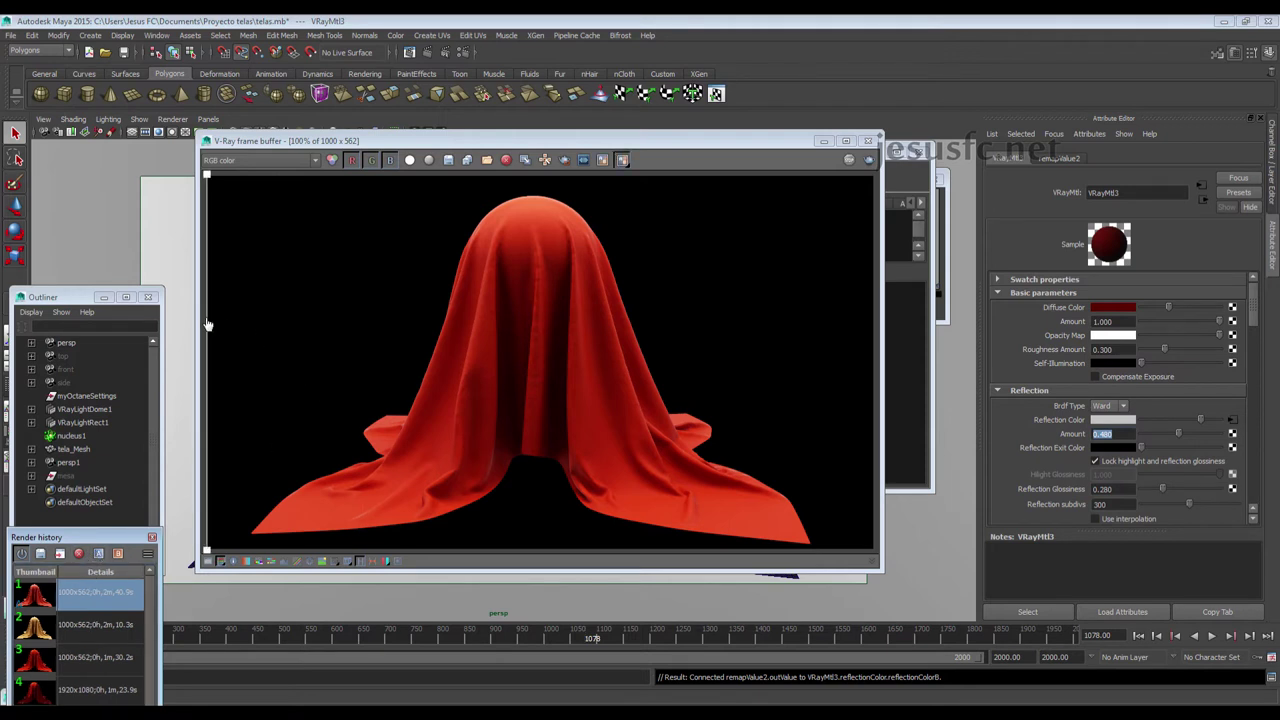
{"action": "mouse_move", "coordinate": [232, 328]}
{"action": "left_mouse_down"}
{"action": "mouse_move", "coordinate": [586, 349]}
{"action": "mouse_move", "coordinate": [290, 349]}
{"action": "mouse_move", "coordinate": [677, 366]}
{"action": "mouse_move", "coordinate": [391, 374]}
{"action": "mouse_move", "coordinate": [663, 386]}
{"action": "mouse_move", "coordinate": [524, 387]}
{"action": "mouse_move", "coordinate": [543, 377]}
{"action": "mouse_move", "coordinate": [410, 415]}
{"action": "left_mouse_up"}
{"action": "scroll", "coordinate": [430, 370], "scroll_direction": "up", "scroll_amount": 1}
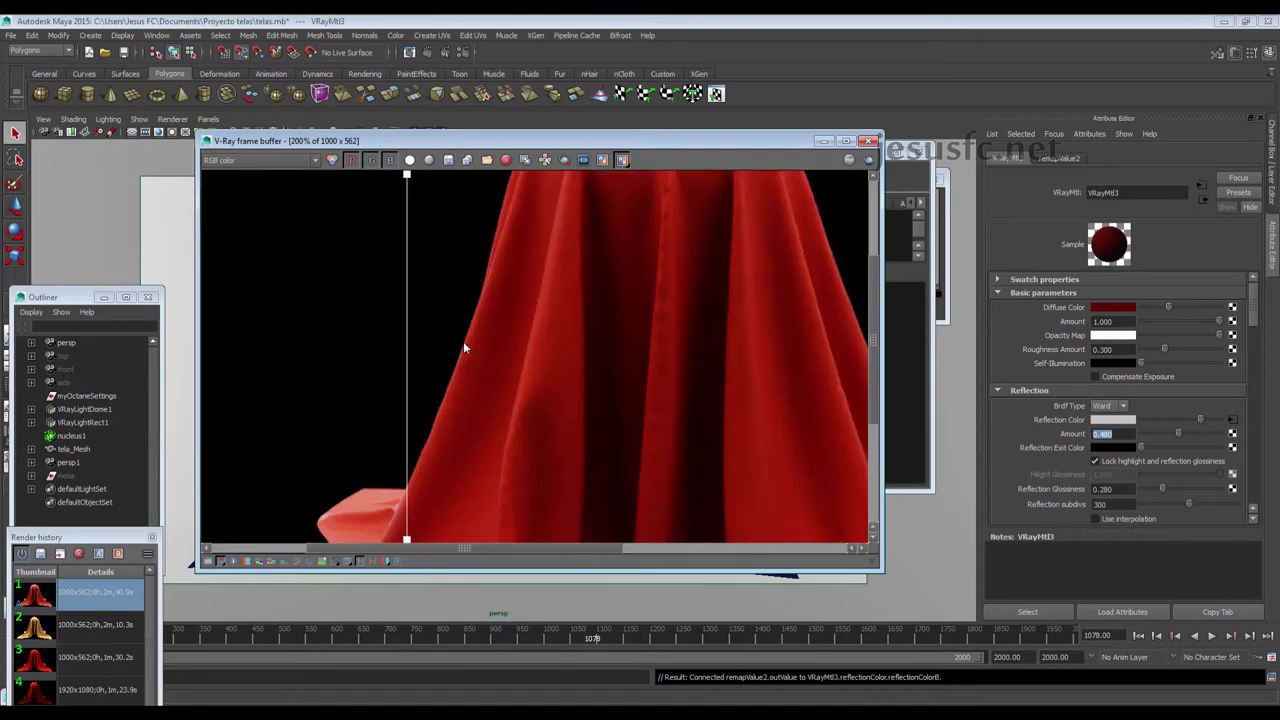
{"action": "middle_click_drag", "start_coordinate": [682, 382], "coordinate": [600, 309]}
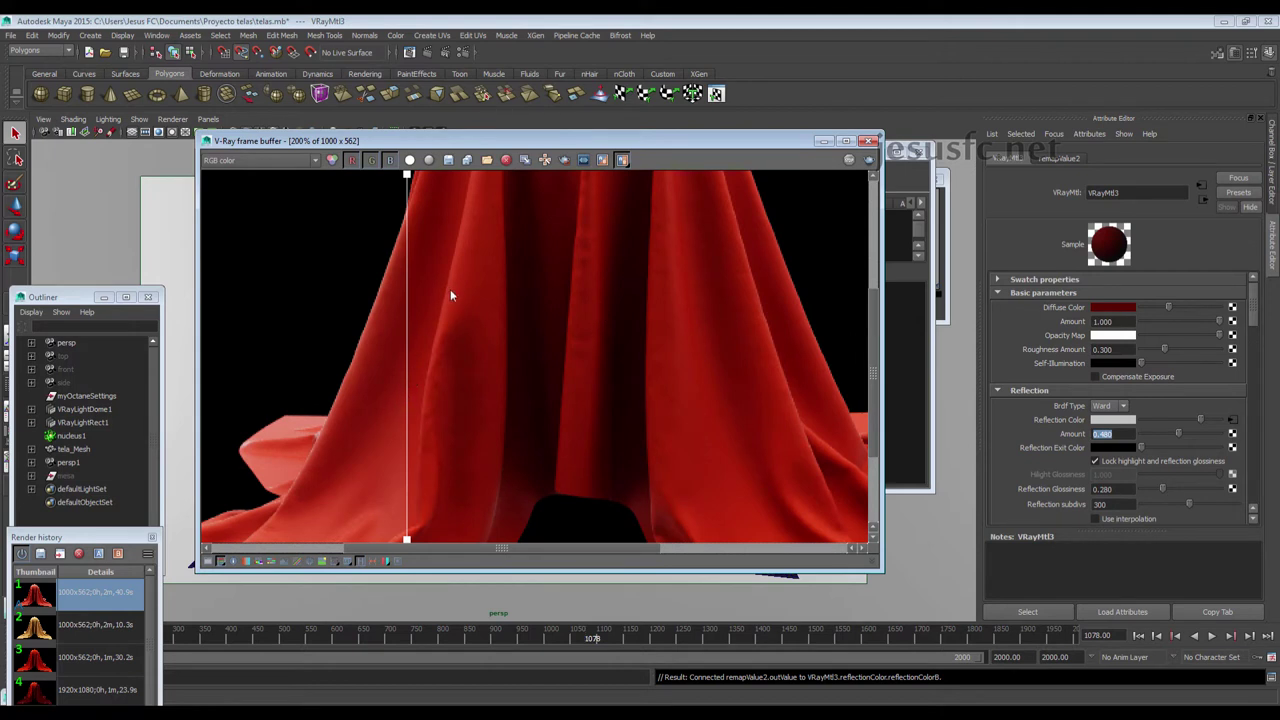
{"action": "mouse_move", "coordinate": [404, 308]}
{"action": "left_mouse_down"}
{"action": "mouse_move", "coordinate": [486, 323]}
{"action": "mouse_move", "coordinate": [402, 347]}
{"action": "mouse_move", "coordinate": [500, 351]}
{"action": "mouse_move", "coordinate": [380, 357]}
{"action": "mouse_move", "coordinate": [619, 356]}
{"action": "mouse_move", "coordinate": [300, 350]}
{"action": "mouse_move", "coordinate": [500, 375]}
{"action": "left_mouse_up"}
{"action": "mouse_move", "coordinate": [500, 375]}
{"action": "middle_mouse_down"}
{"action": "mouse_move", "coordinate": [484, 338]}
{"action": "mouse_move", "coordinate": [557, 299]}
{"action": "mouse_move", "coordinate": [731, 286]}
{"action": "mouse_move", "coordinate": [608, 323]}
{"action": "mouse_move", "coordinate": [720, 297]}
{"action": "mouse_move", "coordinate": [581, 378]}
{"action": "mouse_move", "coordinate": [524, 381]}
{"action": "middle_mouse_up"}
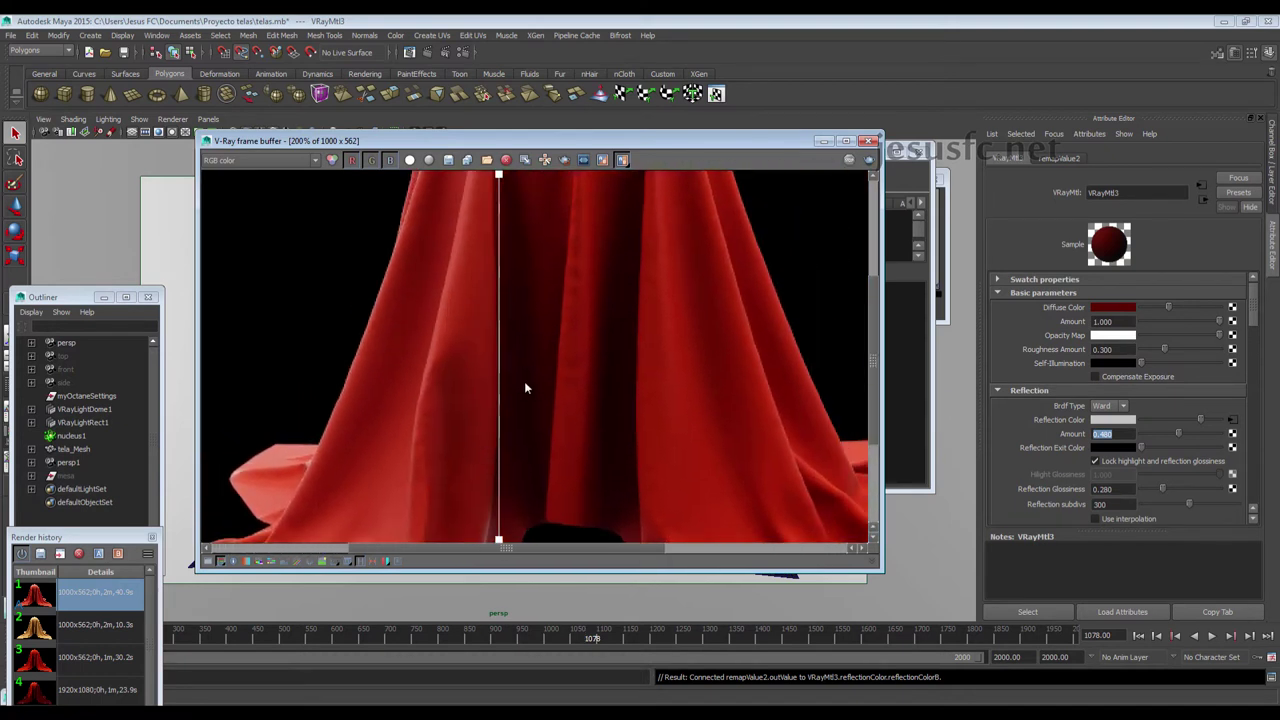
{"action": "scroll", "coordinate": [524, 381], "scroll_direction": "down", "scroll_amount": 1}
{"action": "mouse_move", "coordinate": [510, 250]}
{"action": "left_mouse_down"}
{"action": "mouse_move", "coordinate": [706, 280]}
{"action": "mouse_move", "coordinate": [434, 286]}
{"action": "mouse_move", "coordinate": [677, 289]}
{"action": "mouse_move", "coordinate": [366, 336]}
{"action": "mouse_move", "coordinate": [561, 350]}
{"action": "left_mouse_up"}
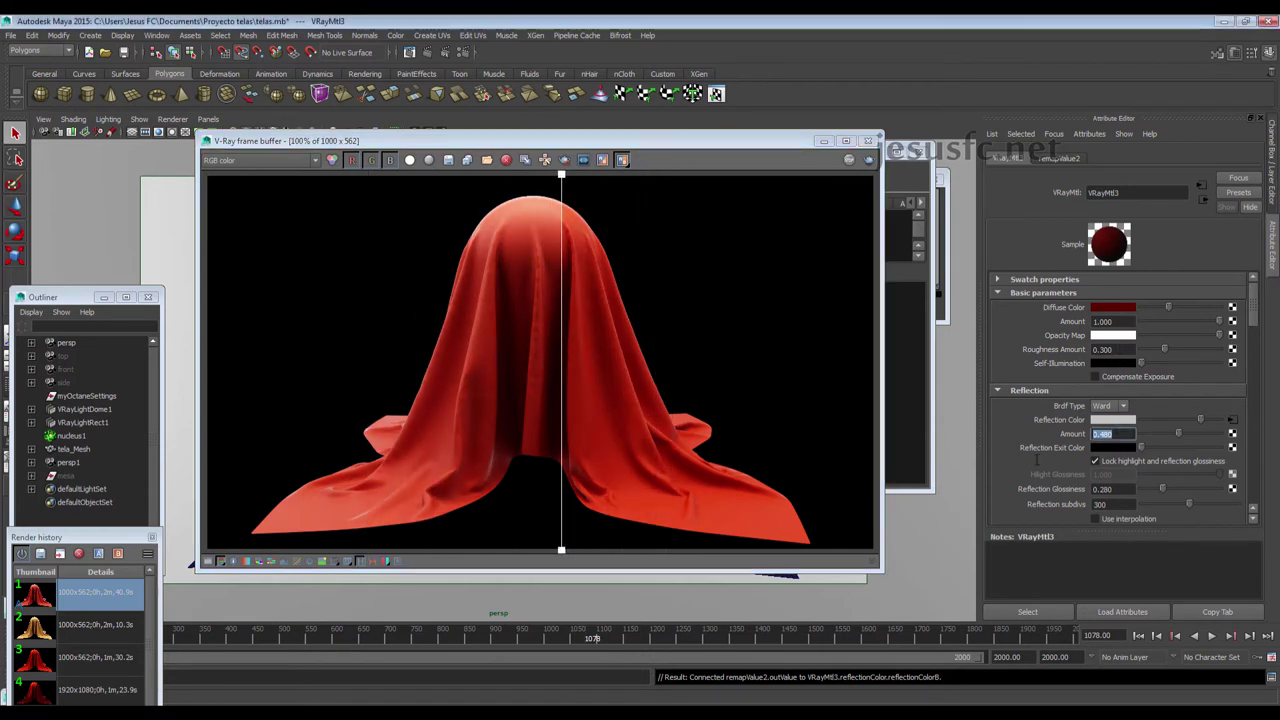
Set Reflection Amount to 0.65 and sweep the comparison split across the cloth
{"action": "type", "text": ".65"}
{"action": "key", "text": "Return"}
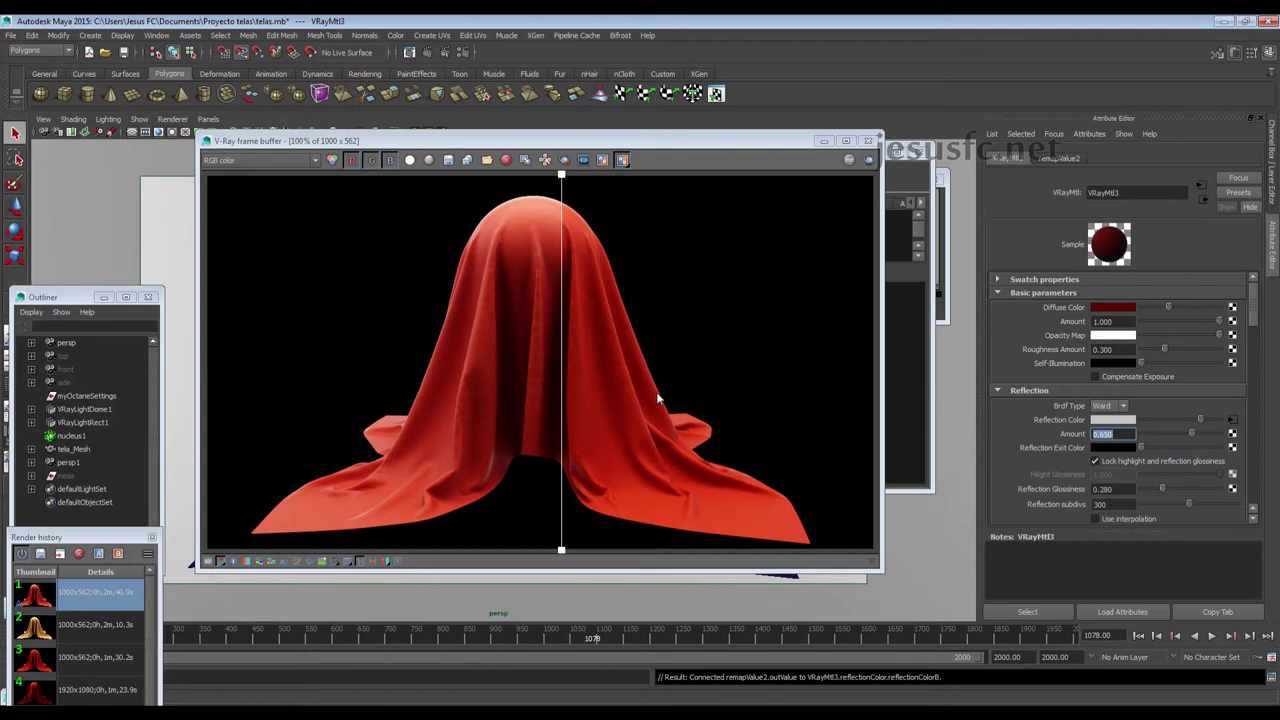
{"action": "left_click_drag", "start_coordinate": [561, 205], "coordinate": [367, 211]}
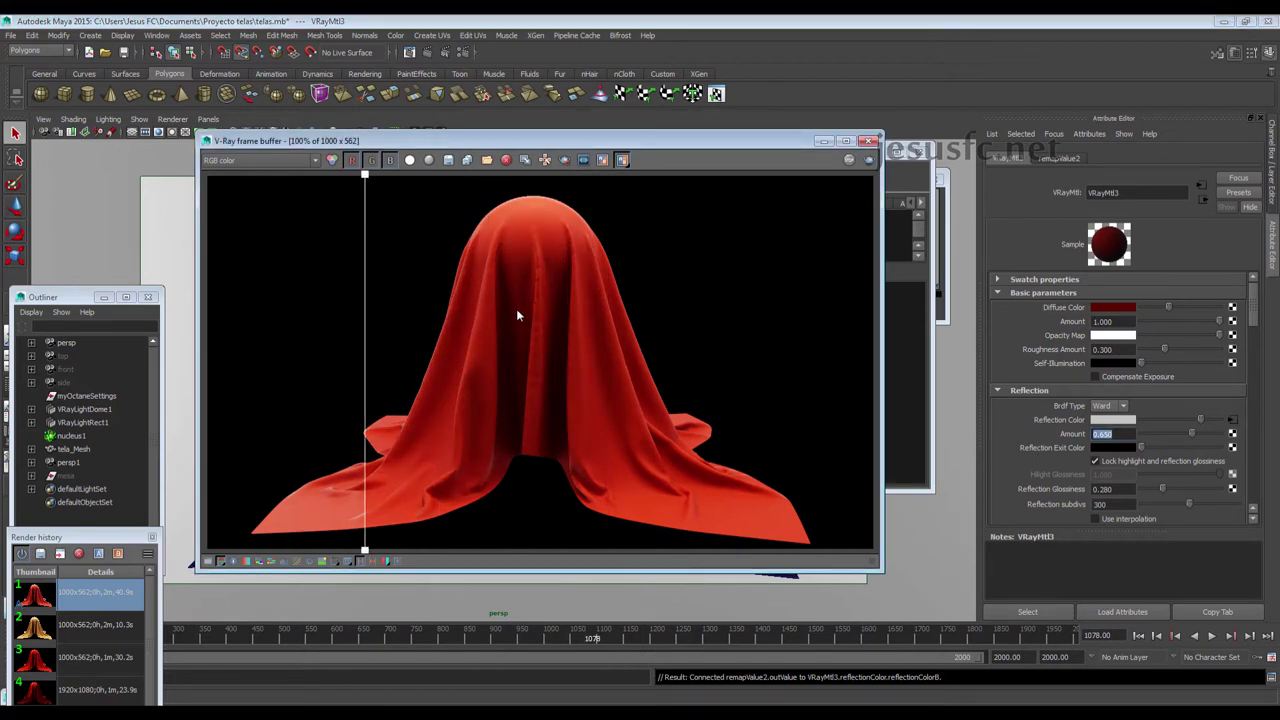
{"action": "mouse_move", "coordinate": [373, 365]}
{"action": "left_mouse_down"}
{"action": "mouse_move", "coordinate": [677, 343]}
{"action": "mouse_move", "coordinate": [449, 349]}
{"action": "mouse_move", "coordinate": [580, 317]}
{"action": "left_mouse_up"}
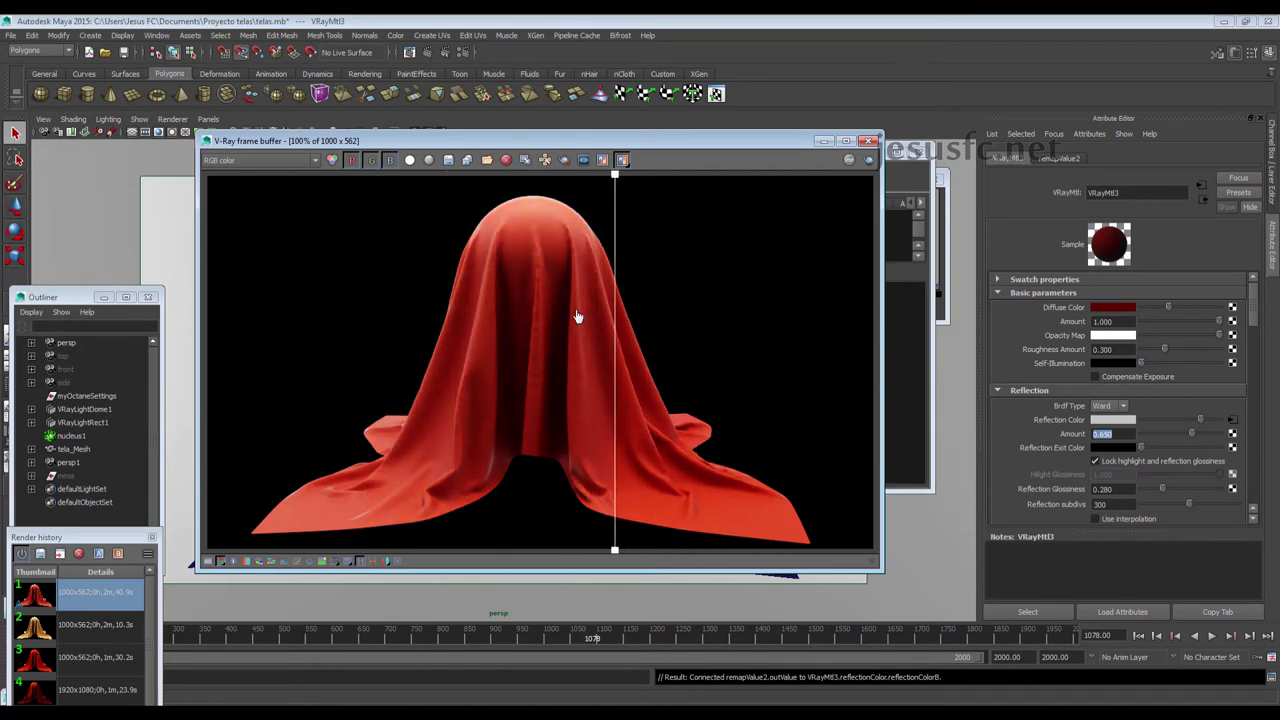
{"action": "mouse_move", "coordinate": [680, 294]}
{"action": "left_mouse_down"}
{"action": "mouse_move", "coordinate": [204, 287]}
{"action": "mouse_move", "coordinate": [731, 294]}
{"action": "mouse_move", "coordinate": [423, 322]}
{"action": "left_mouse_up"}
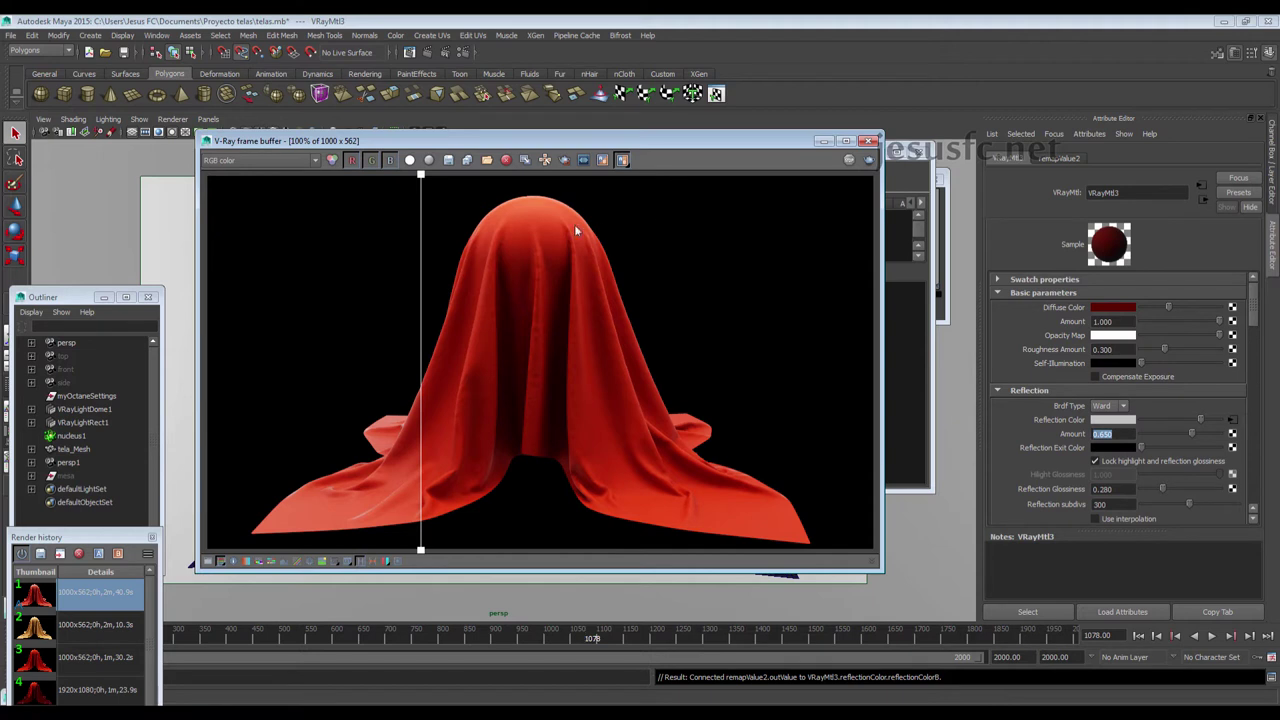
Inspect remapValue2 in the samplerInfo2–remapValue2–VRayMtl3 Hypershade network, then deselect it
{"action": "left_click", "coordinate": [914, 326]}
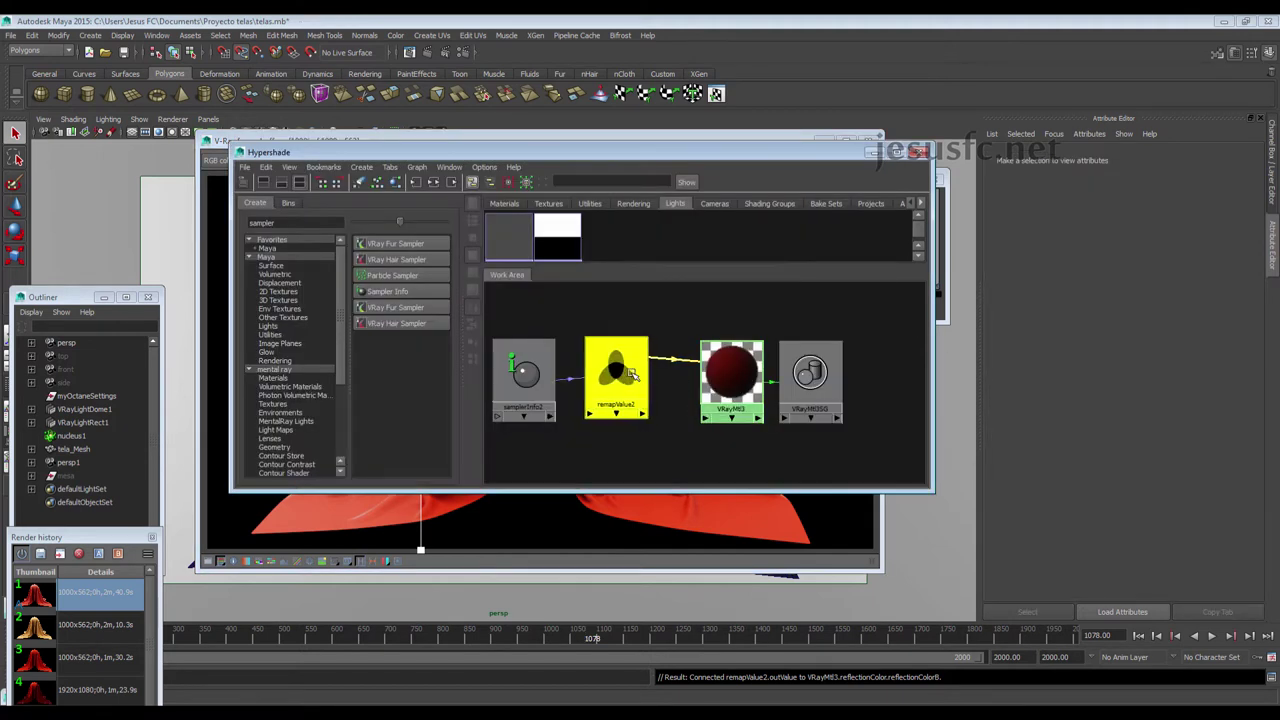
{"action": "left_click_drag", "start_coordinate": [630, 380], "coordinate": [636, 385]}
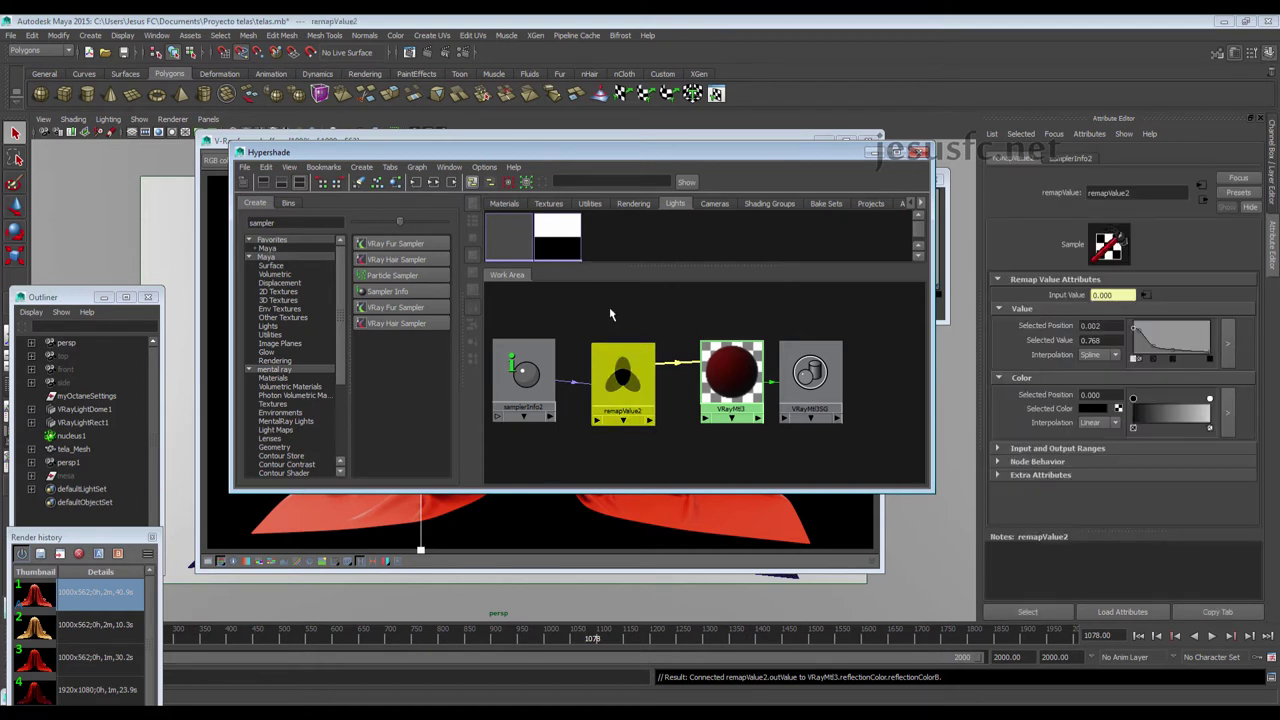
{"action": "left_click", "coordinate": [514, 310]}
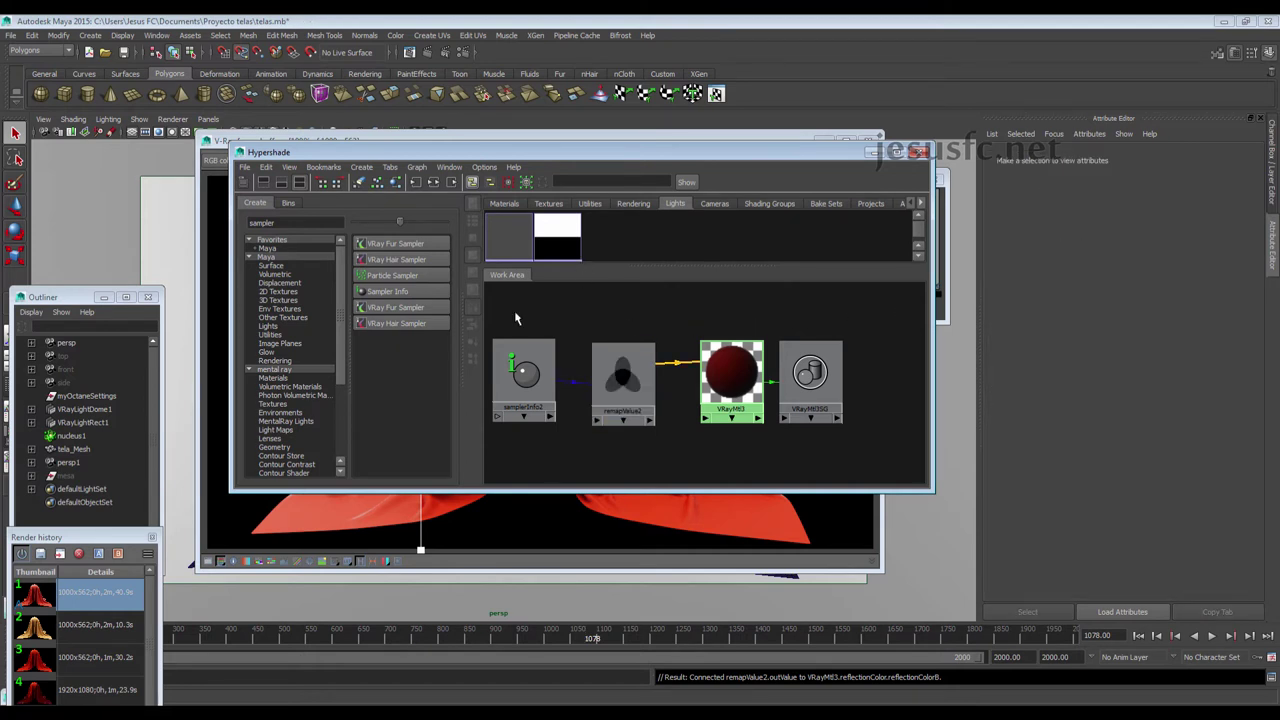
{"action": "double_click", "coordinate": [265, 222]}
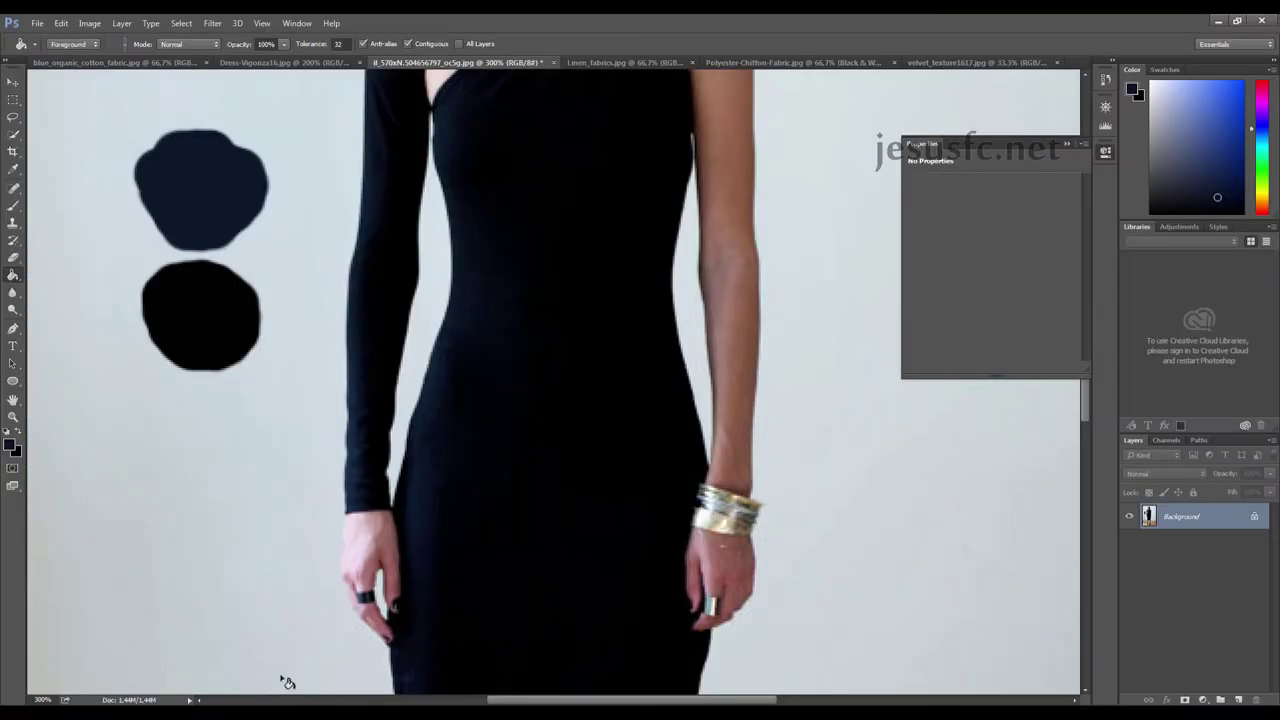
Fill the dress with dark navy, then view velvet_texture1617.jpg zoomed out to 25%
{"action": "left_click", "coordinate": [484, 80]}
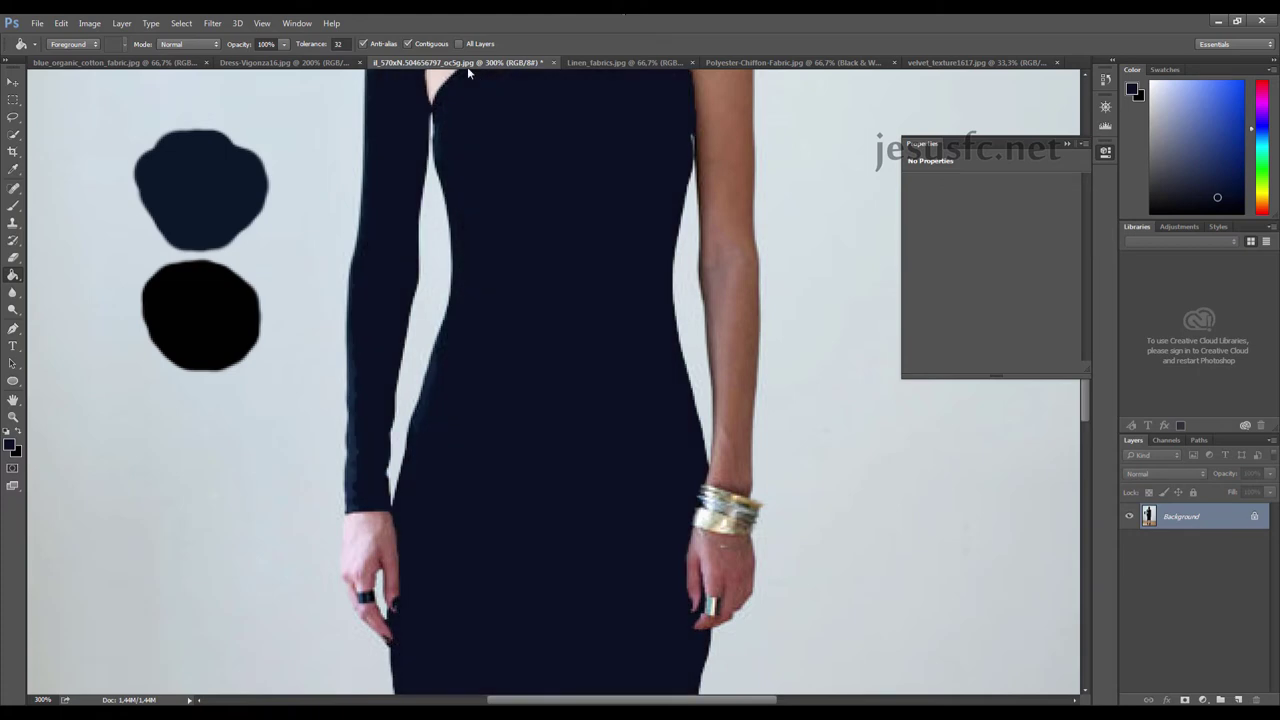
{"action": "left_click", "coordinate": [731, 63]}
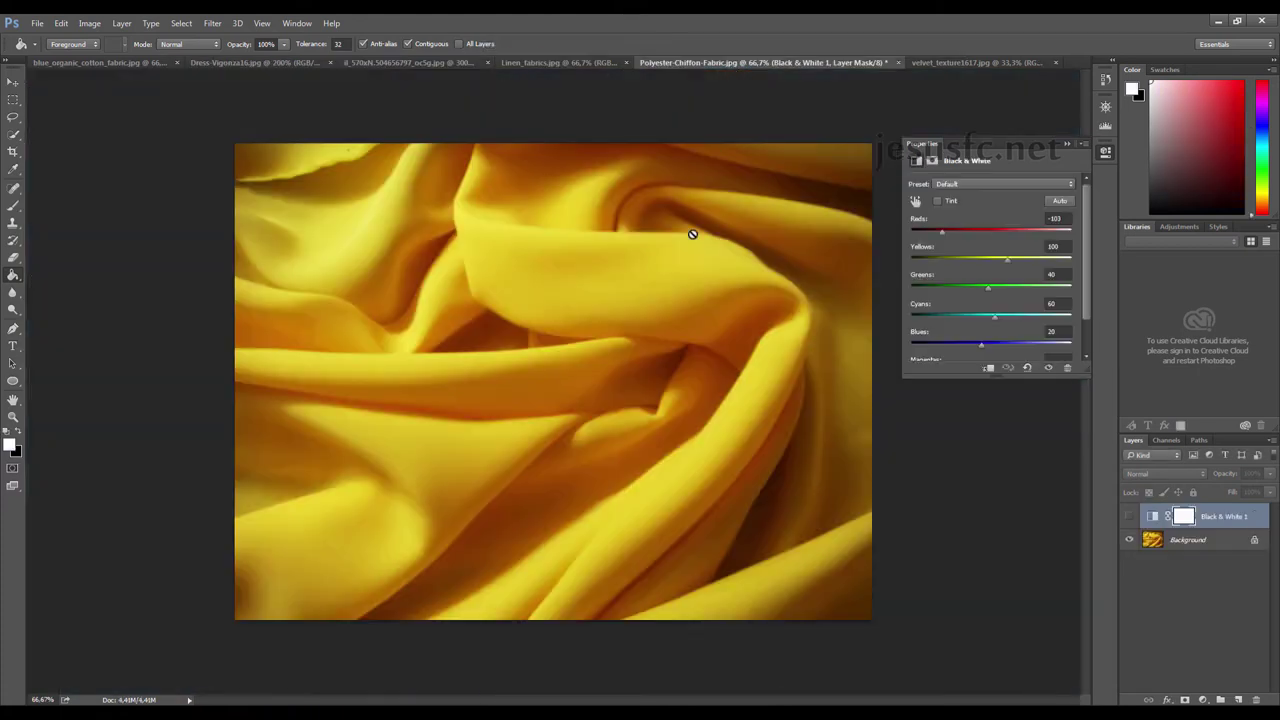
{"action": "left_click", "coordinate": [943, 63]}
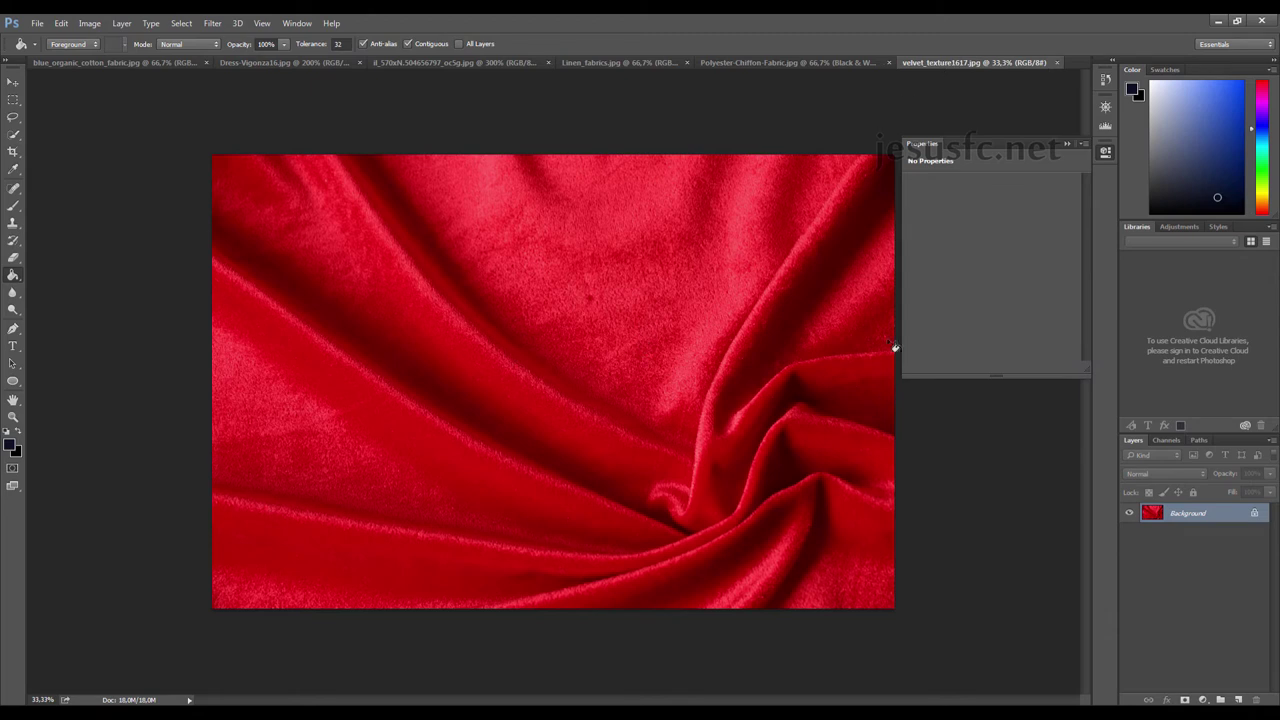
{"action": "key", "text": "z"}
{"action": "left_click", "coordinate": [572, 368], "text": "alt"}
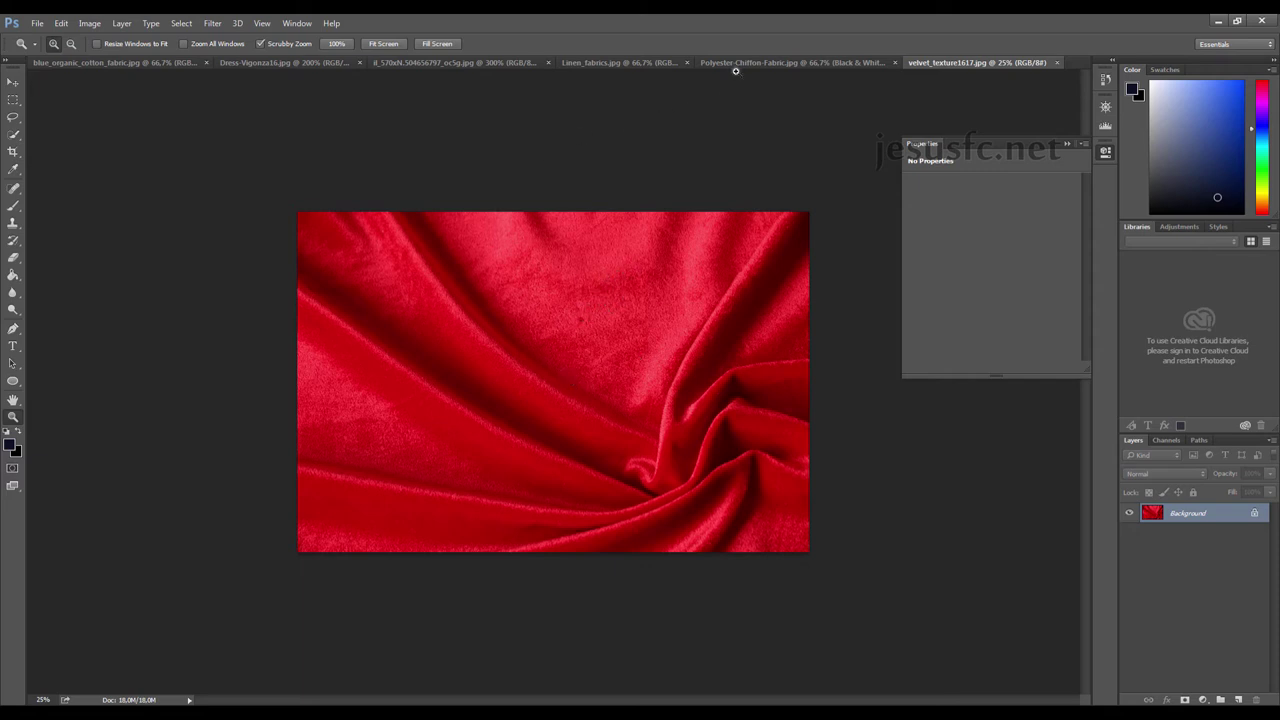
Compare the yellow chiffon and linen reference photos, then return to the red cloth V-Ray render
{"action": "left_click", "coordinate": [736, 66]}
{"action": "left_click", "coordinate": [576, 67]}
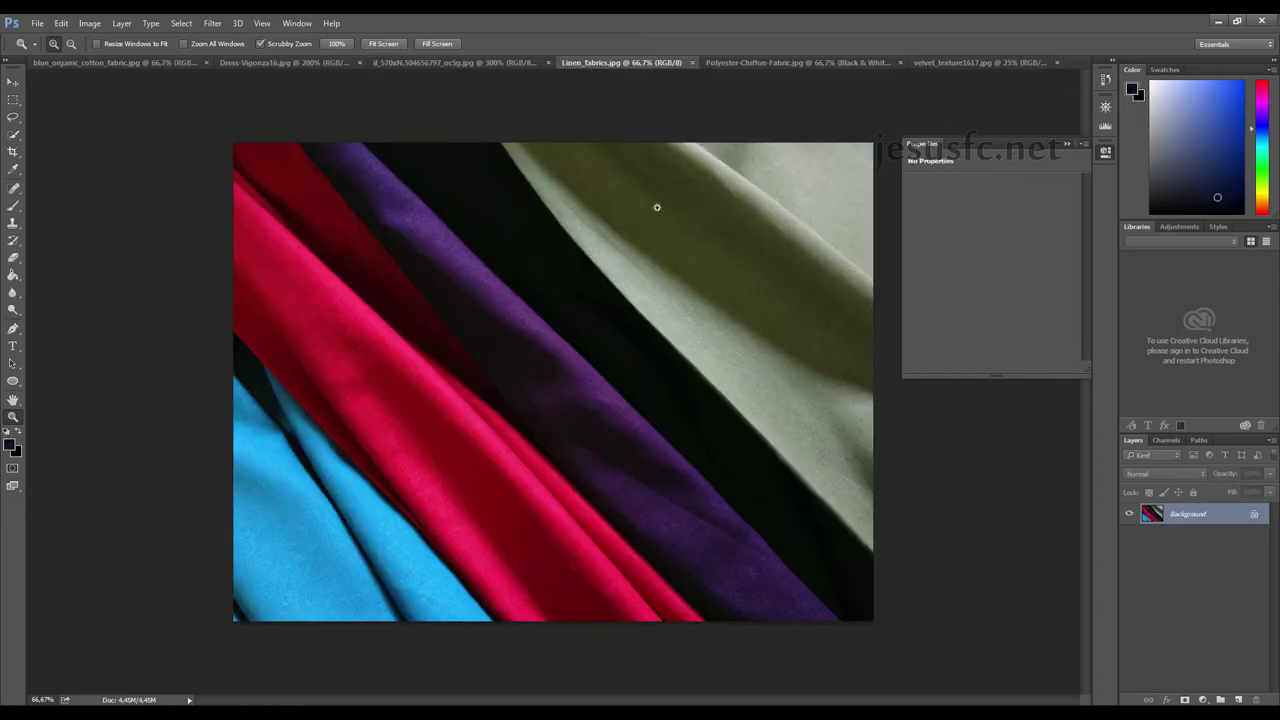
{"action": "left_click", "coordinate": [740, 63]}
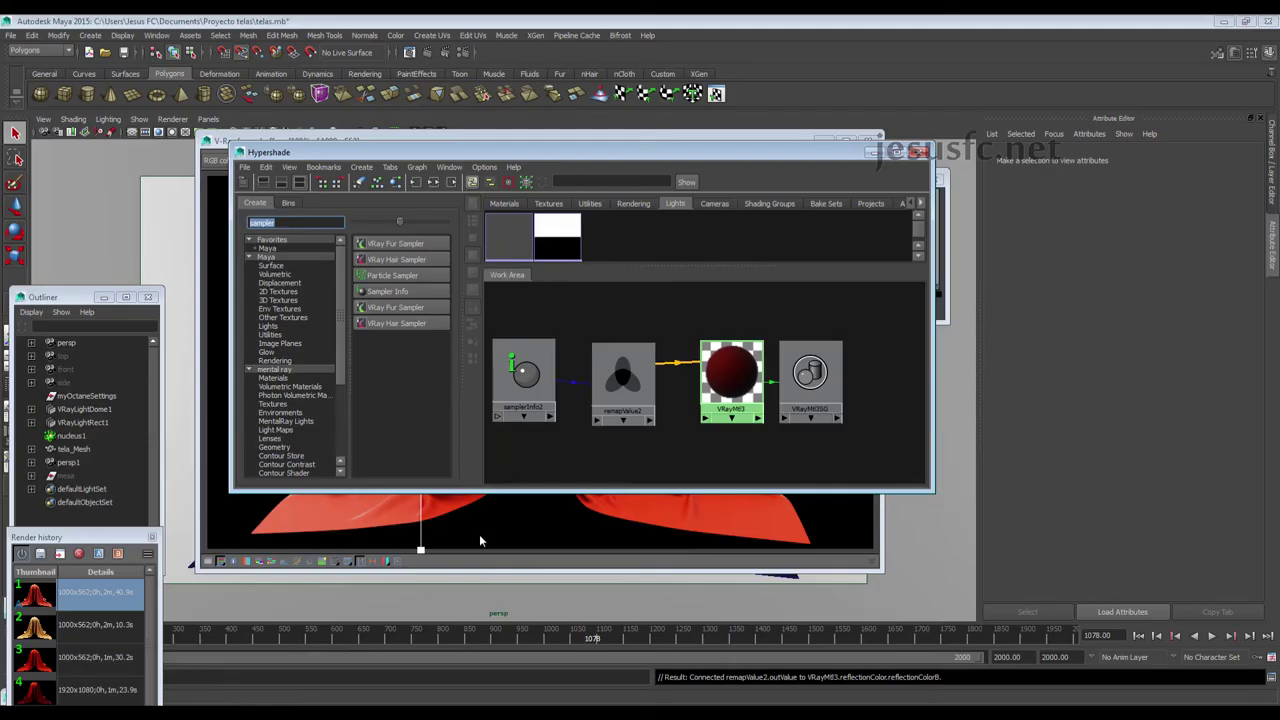
{"action": "left_click", "coordinate": [480, 536]}
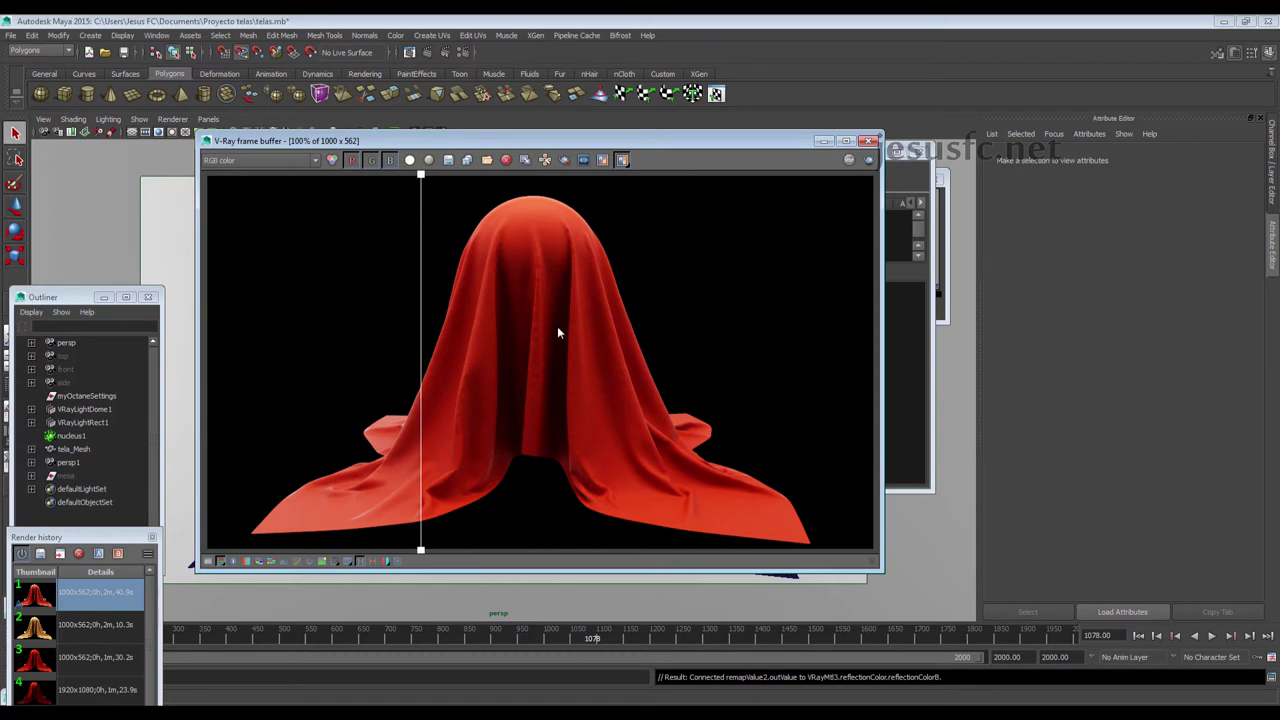
Create a new File texture node, file8, in Hypershade and arrange it below the other nodes
{"action": "left_click", "coordinate": [897, 352]}
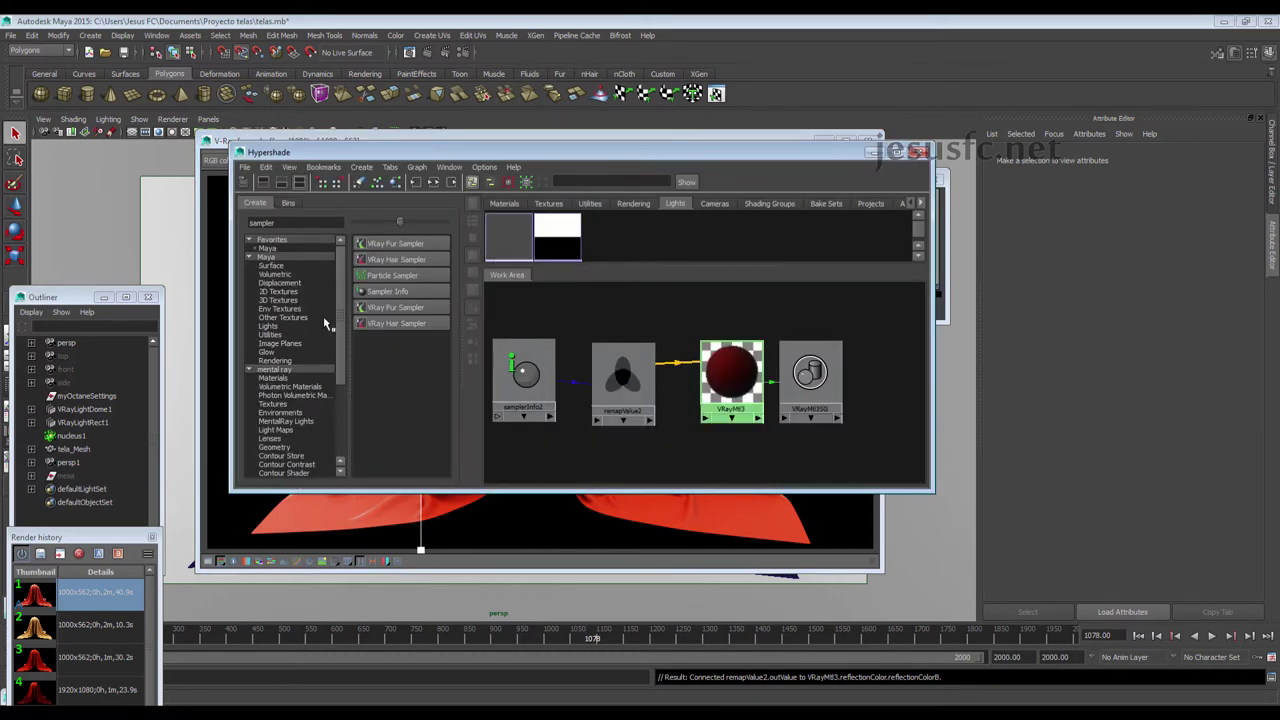
{"action": "left_click_drag", "start_coordinate": [292, 224], "coordinate": [241, 227]}
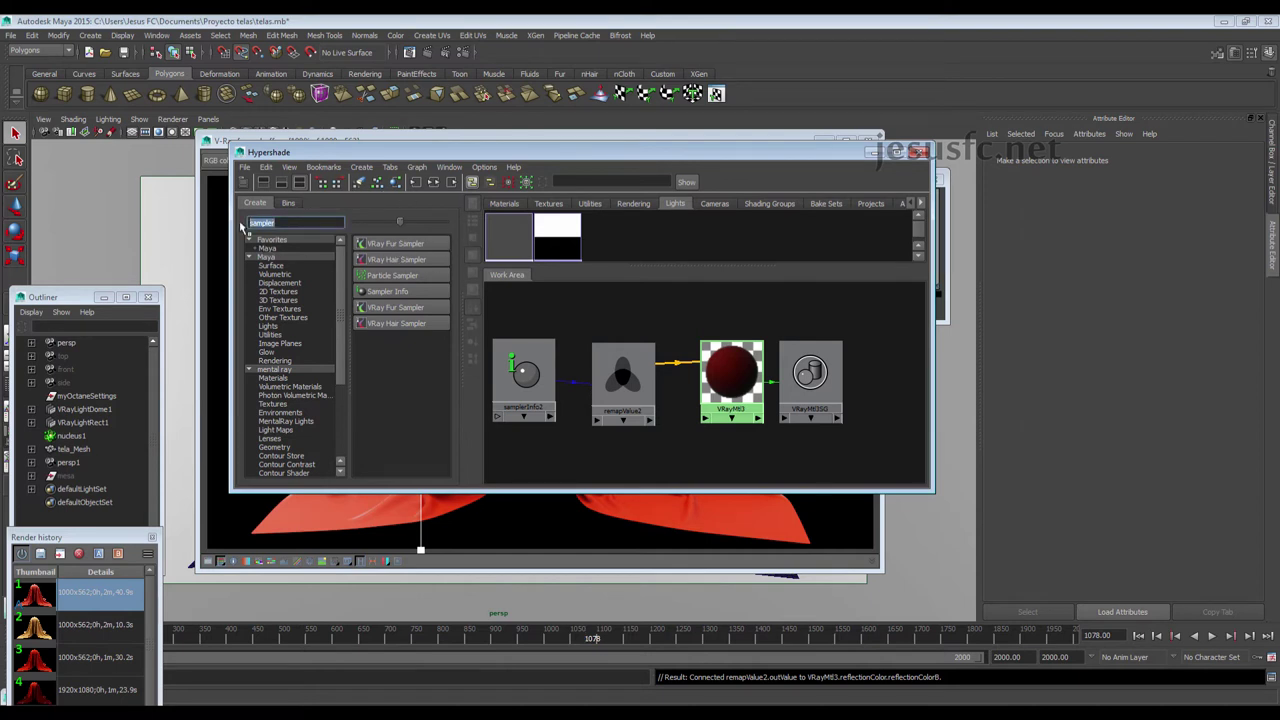
{"action": "type", "text": "file"}
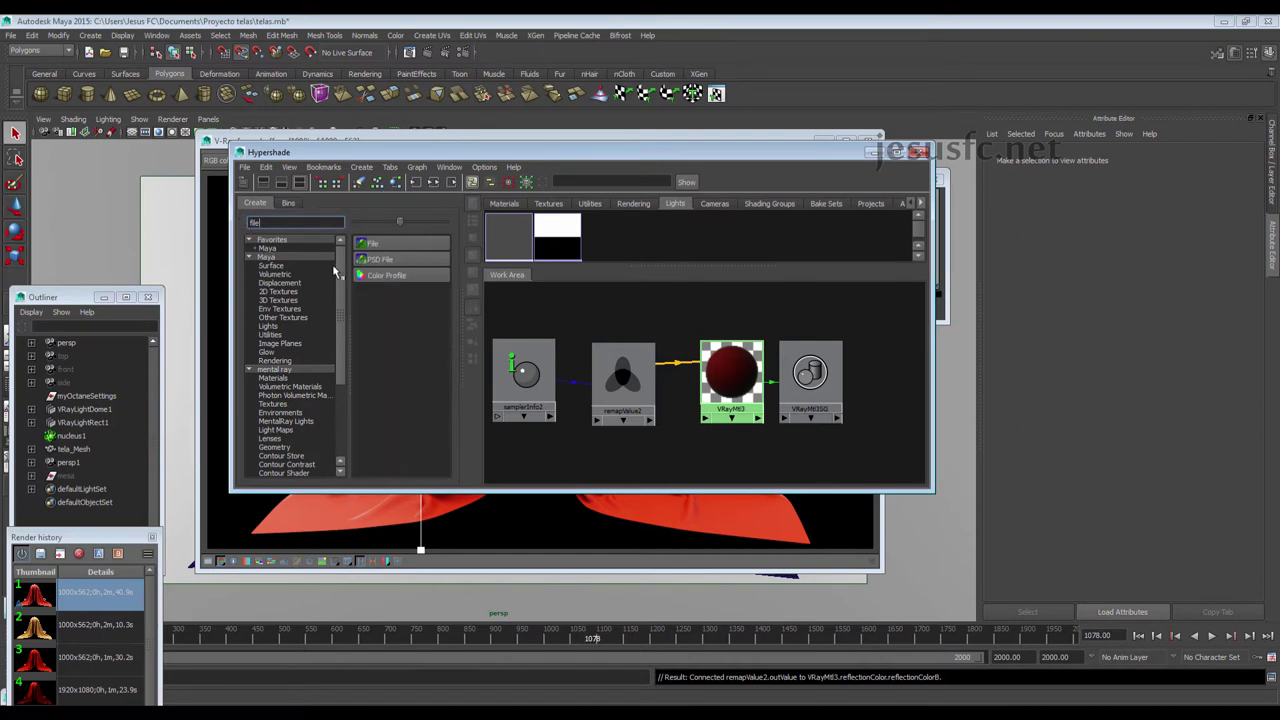
{"action": "left_click", "coordinate": [404, 247]}
{"action": "right_click_drag", "start_coordinate": [594, 367], "coordinate": [540, 370], "text": "alt"}
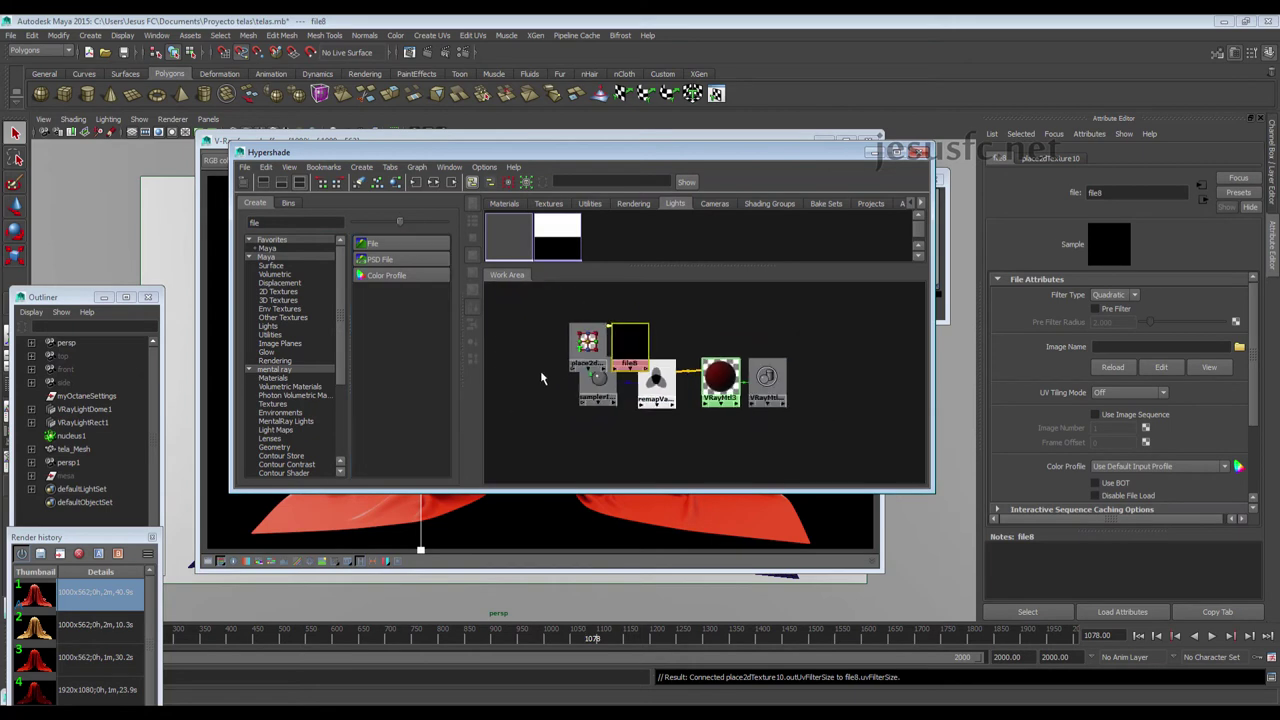
{"action": "left_click_drag", "start_coordinate": [598, 300], "coordinate": [590, 386]}
{"action": "left_click_drag", "start_coordinate": [640, 320], "coordinate": [641, 388]}
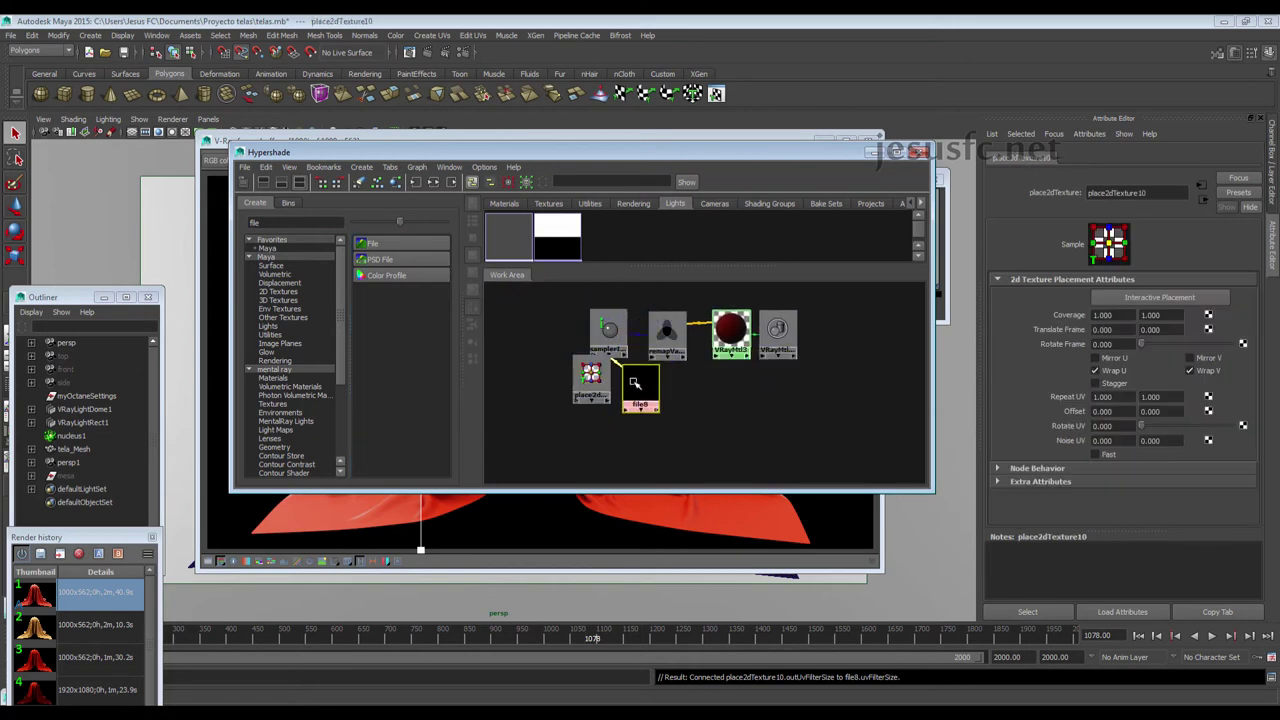
{"action": "left_click", "coordinate": [642, 390]}
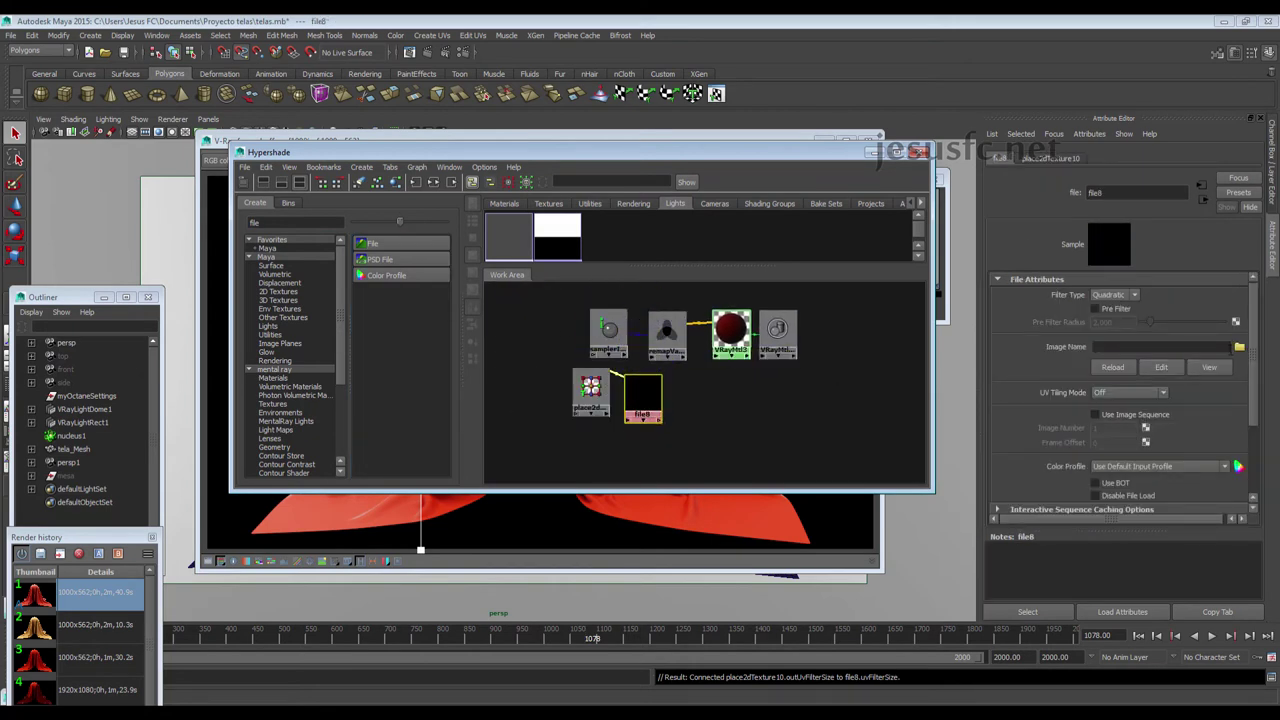
Load uld.jpg into file8 and preview the texture full size in FCheck
{"action": "left_click", "coordinate": [1239, 347]}
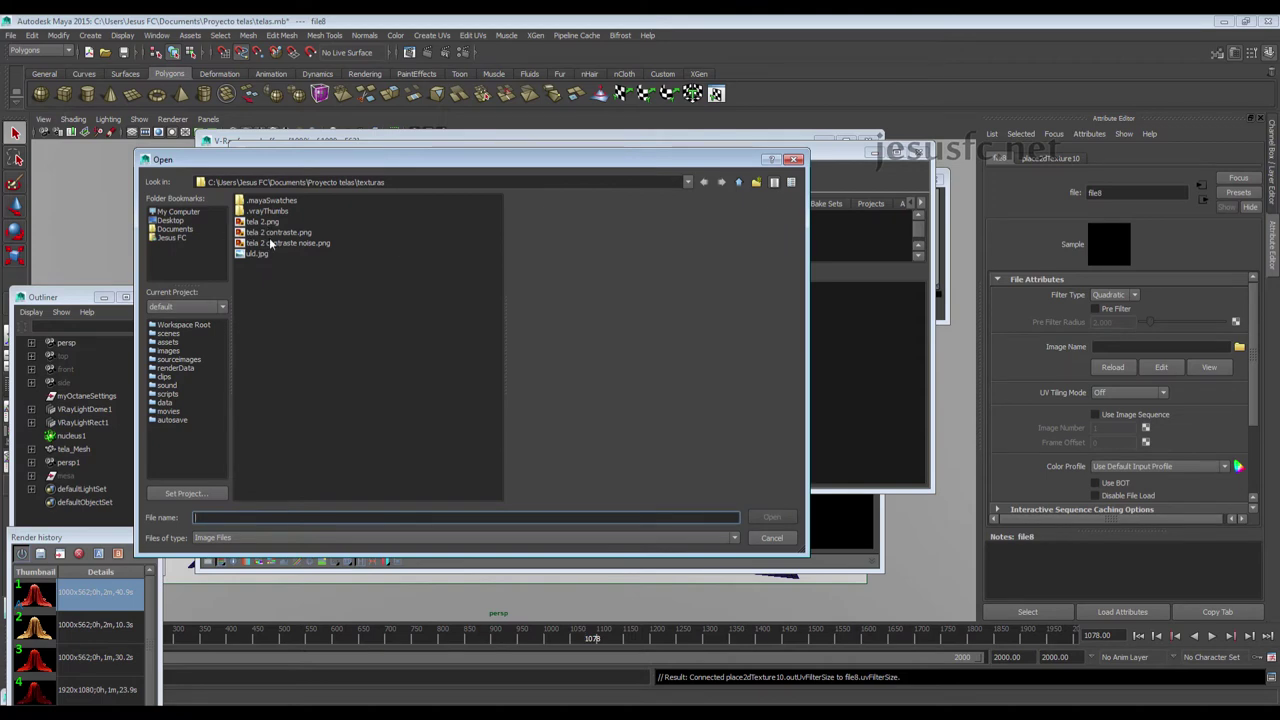
{"action": "double_click", "coordinate": [259, 255]}
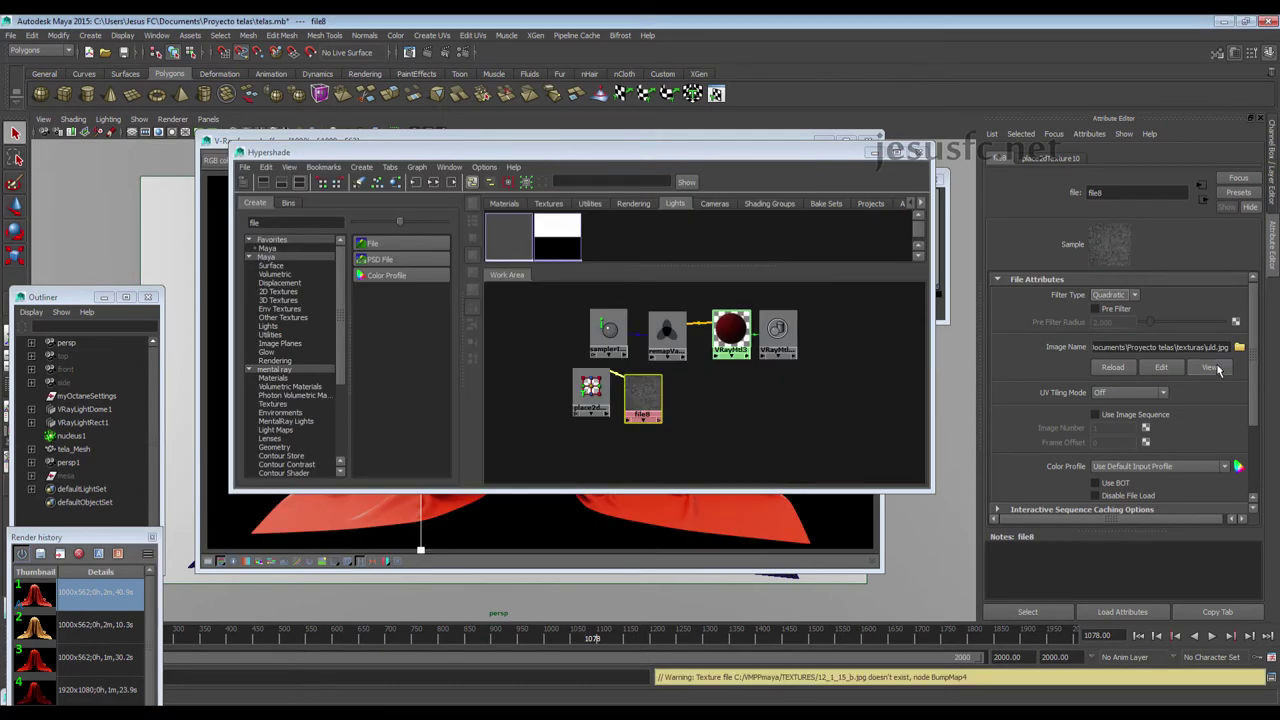
{"action": "left_click", "coordinate": [1217, 369]}
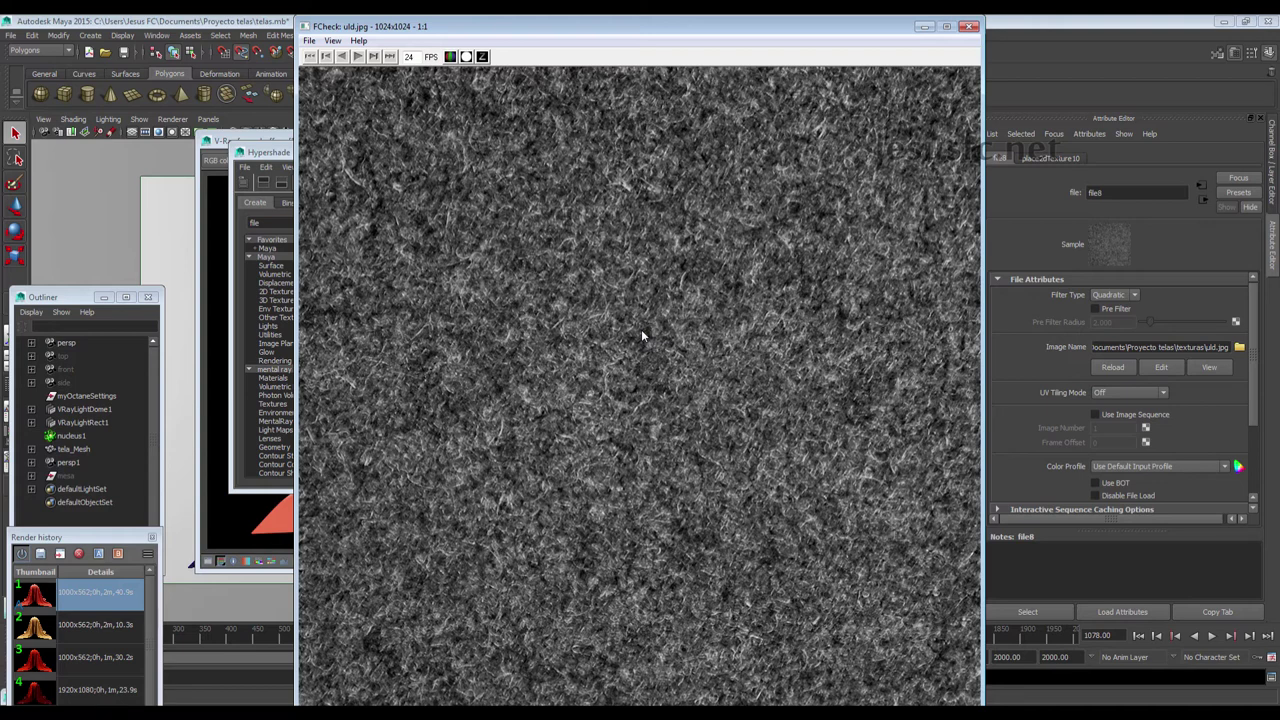
{"action": "left_click", "coordinate": [969, 27]}
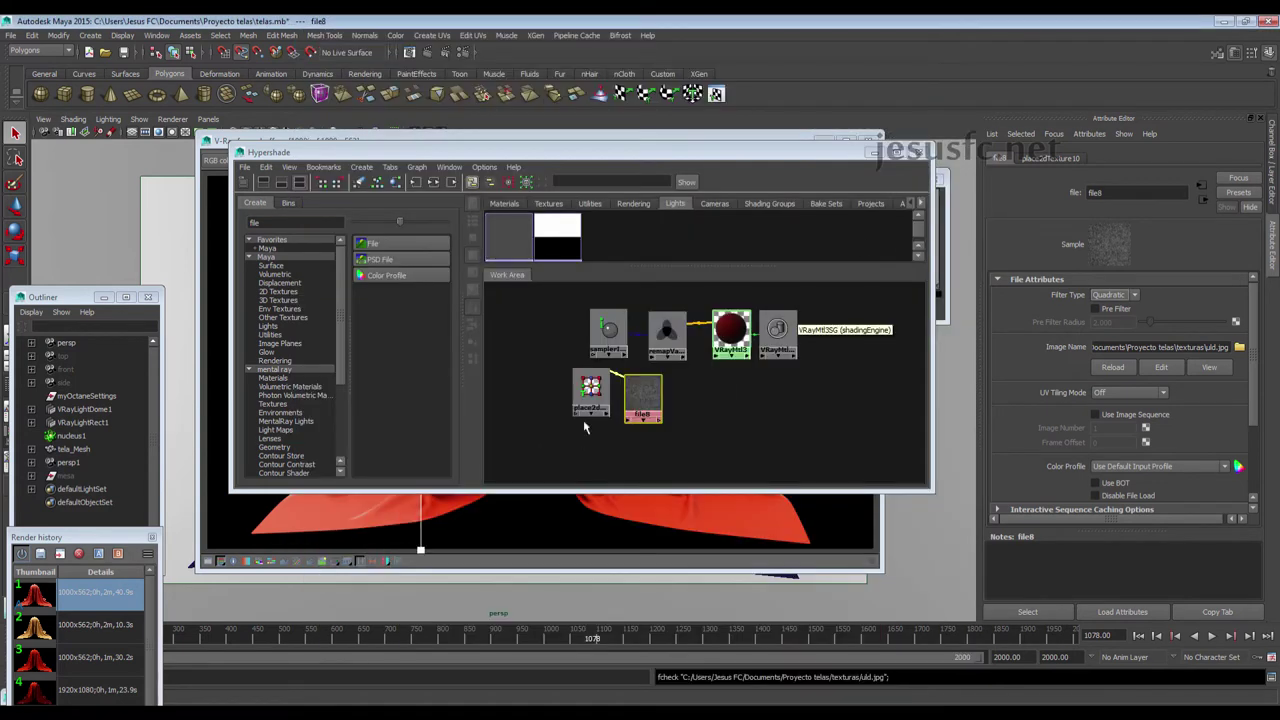
Create a second File node, file9, and move it with its placement node below the others
{"action": "left_click", "coordinate": [395, 247]}
{"action": "left_click_drag", "start_coordinate": [635, 294], "coordinate": [518, 380]}
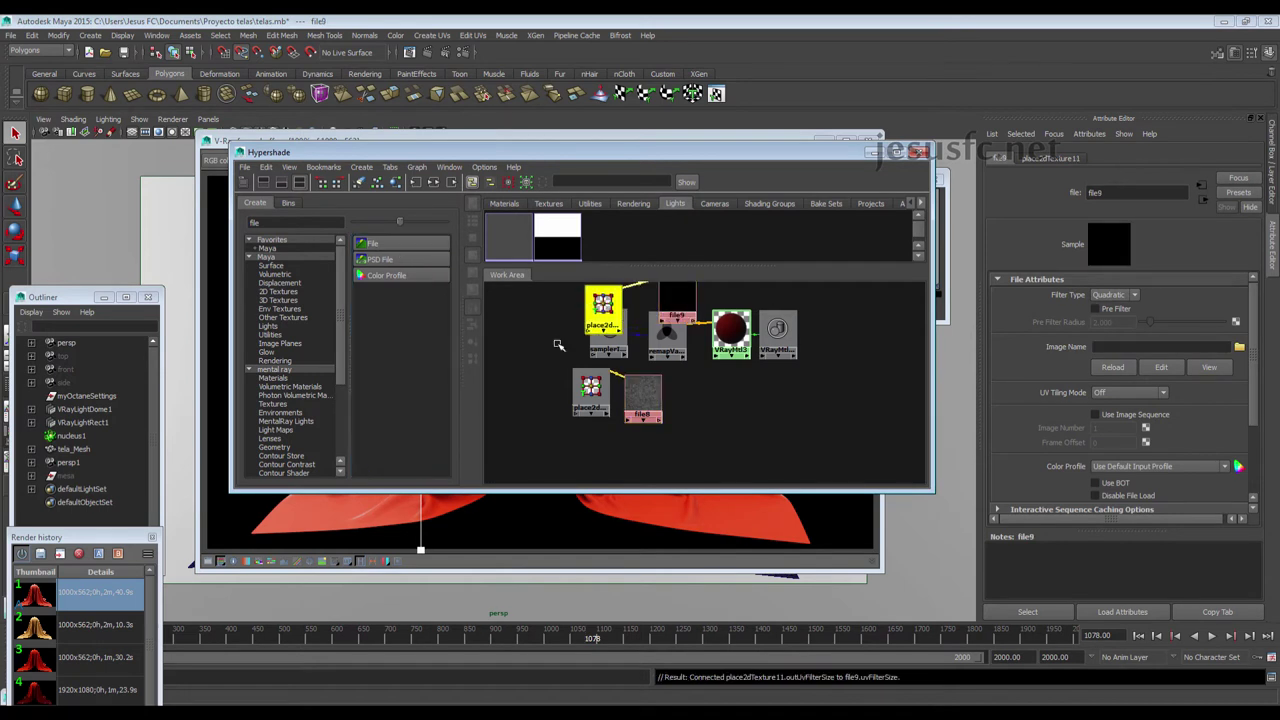
{"action": "mouse_move", "coordinate": [668, 291]}
{"action": "left_mouse_down"}
{"action": "mouse_move", "coordinate": [510, 440]}
{"action": "mouse_move", "coordinate": [619, 467]}
{"action": "left_mouse_up"}
{"action": "left_click", "coordinate": [588, 458]}
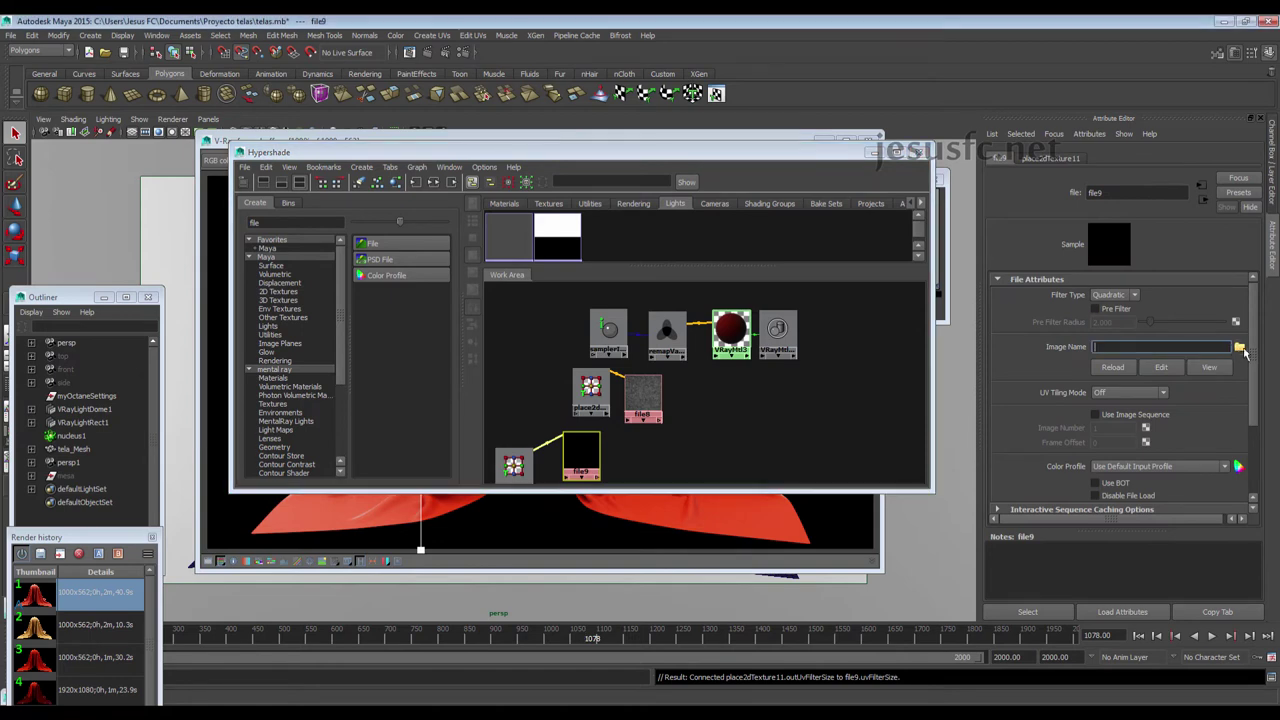
Compare the tela 2, tela 2 contraste and tela 2 contraste noise.png previews in the file browser
{"action": "left_click", "coordinate": [1239, 346]}
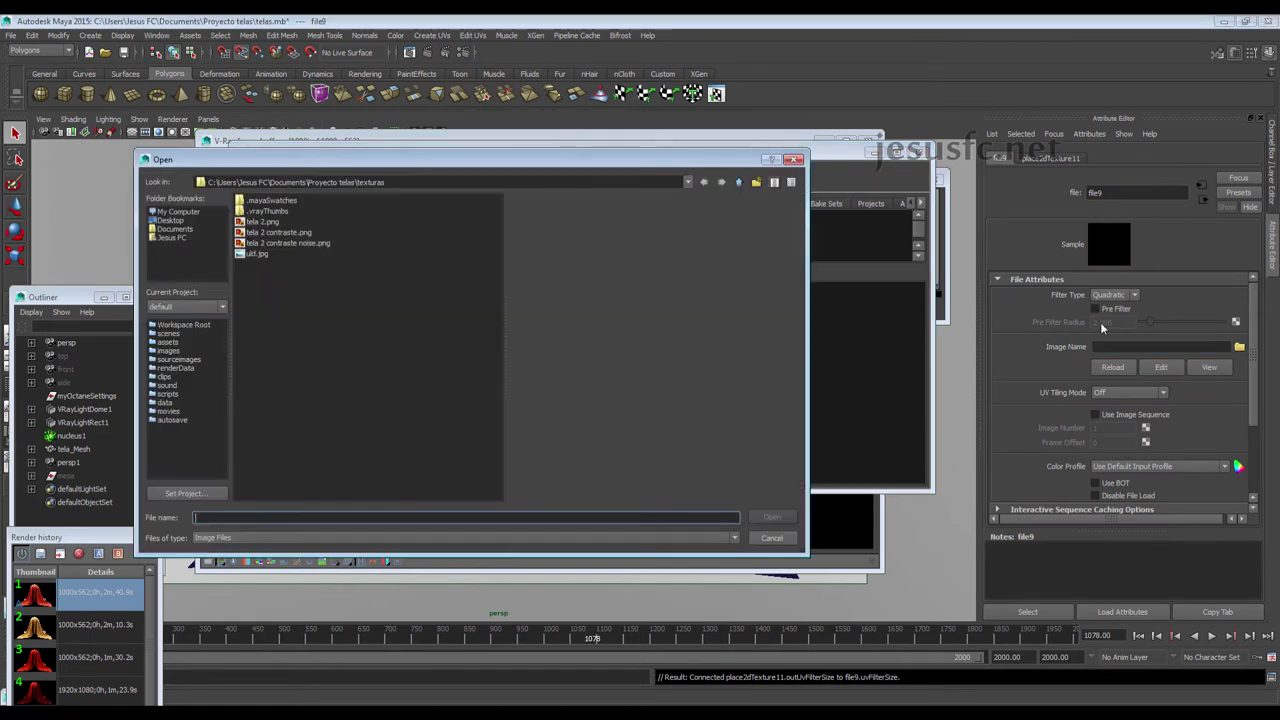
{"action": "left_click", "coordinate": [263, 222]}
{"action": "left_click", "coordinate": [303, 235]}
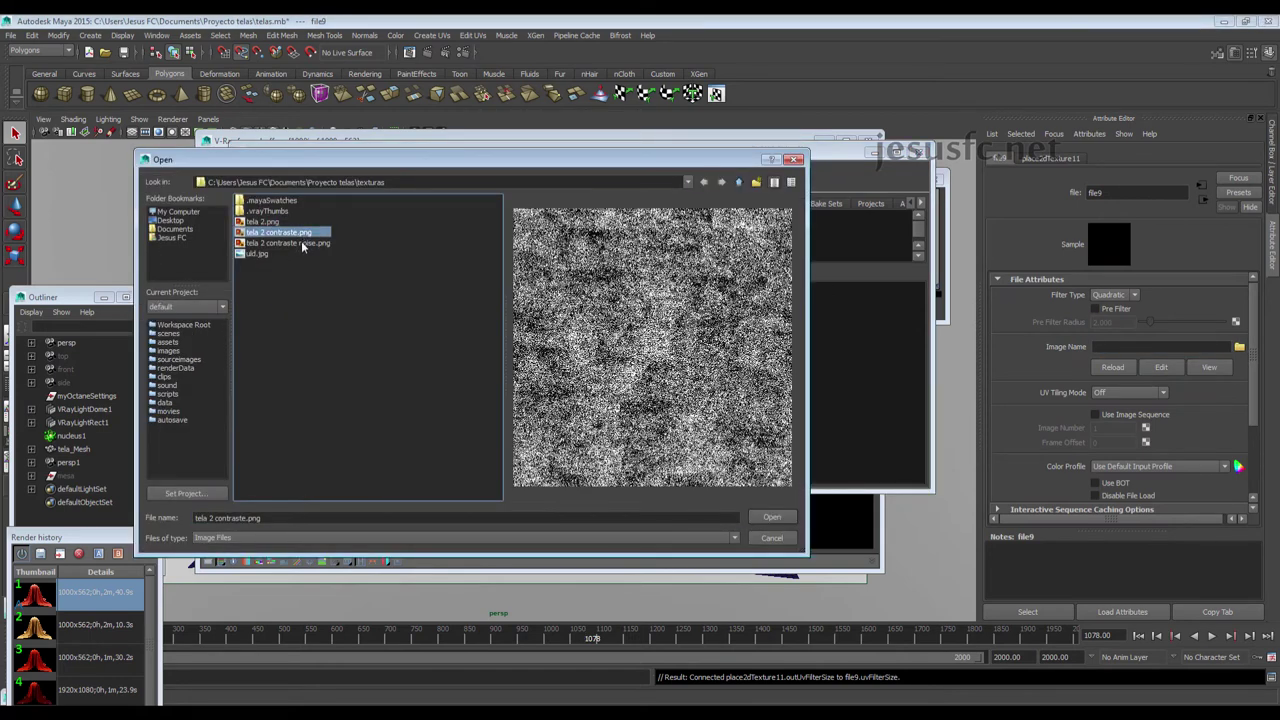
{"action": "left_click", "coordinate": [303, 244]}
{"action": "left_click", "coordinate": [302, 233]}
{"action": "left_click", "coordinate": [268, 221]}
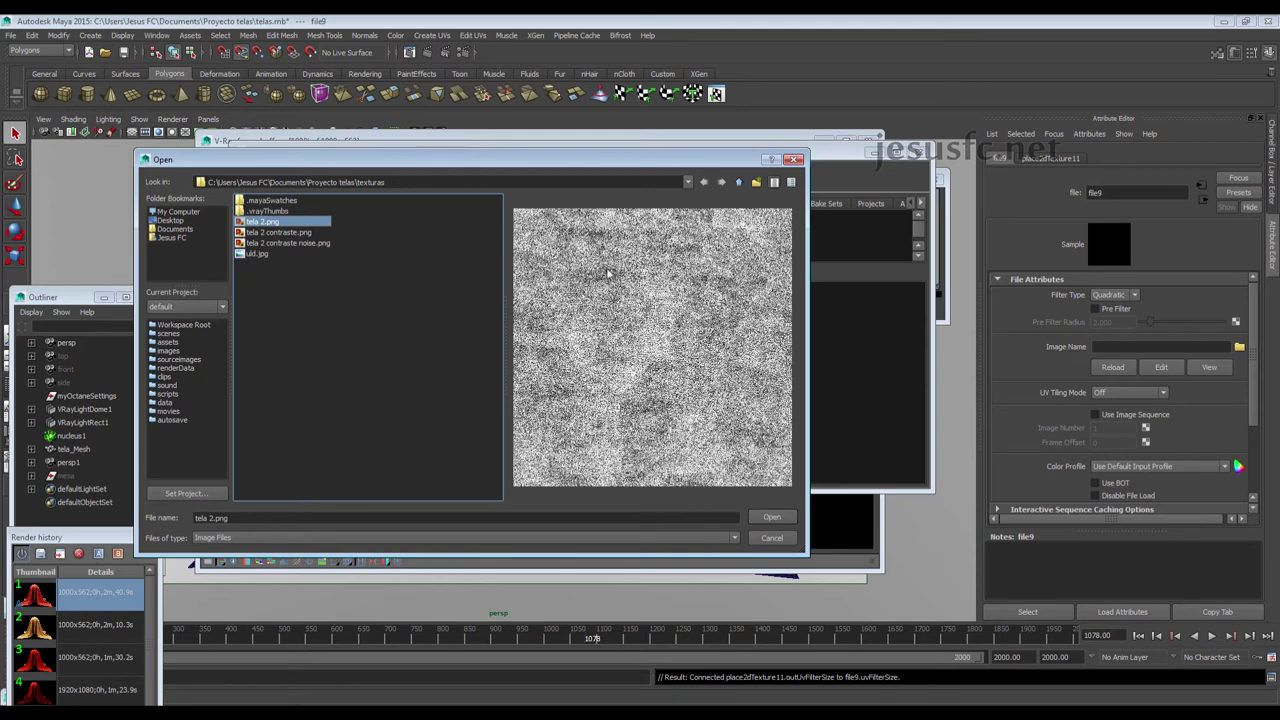
{"action": "left_click", "coordinate": [293, 243]}
{"action": "left_click", "coordinate": [291, 232]}
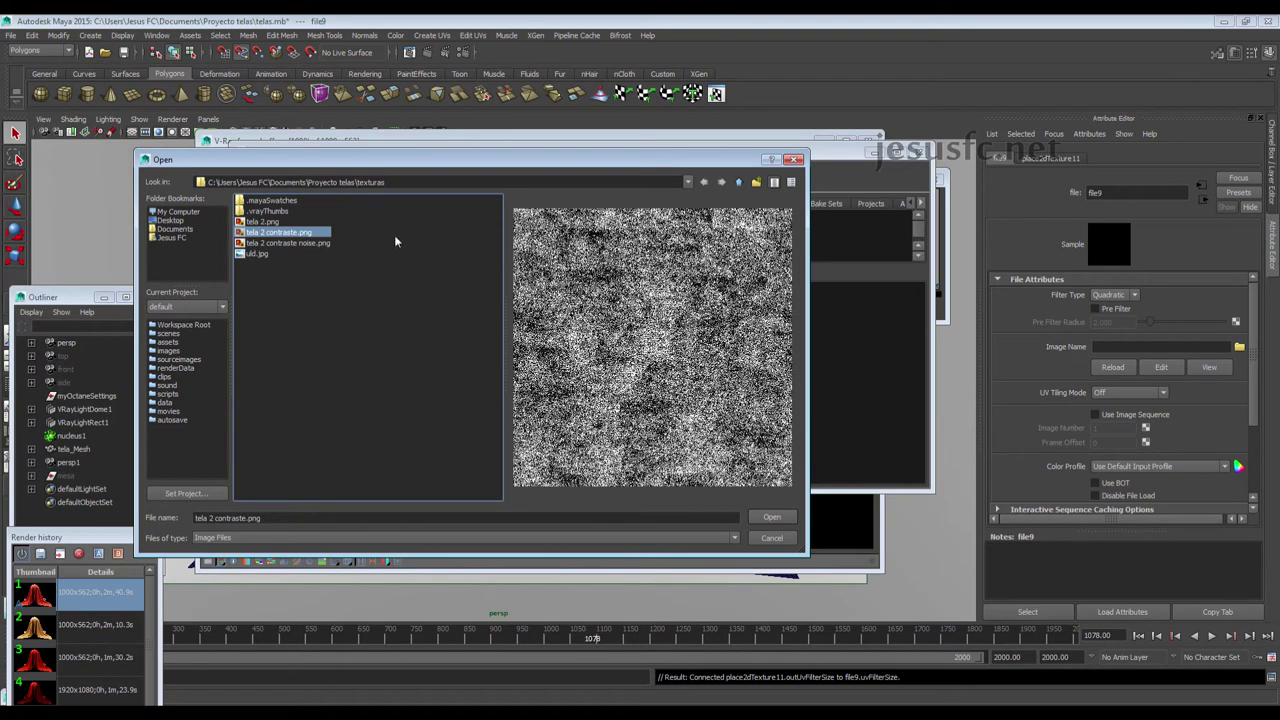
{"action": "left_click", "coordinate": [270, 222]}
{"action": "left_click", "coordinate": [280, 233]}
{"action": "left_click", "coordinate": [312, 244]}
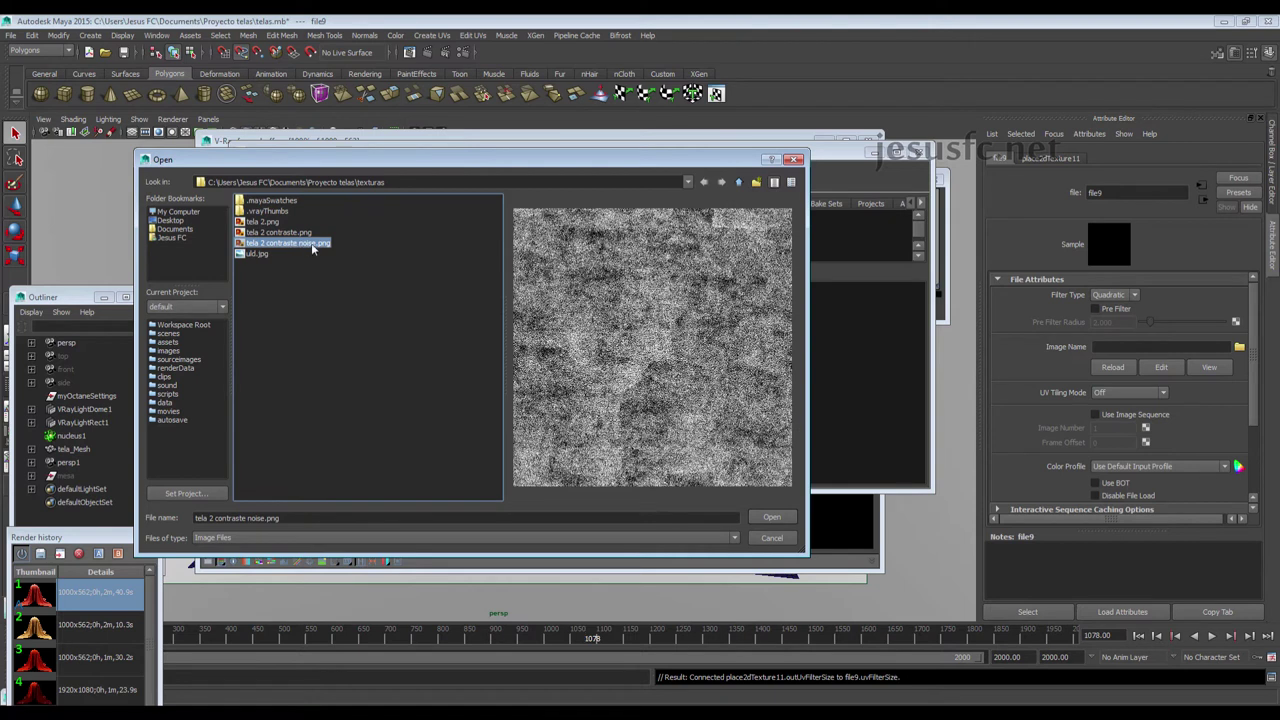
Load tela 2 contraste noise.png into file9 and line it up beside its placement node
{"action": "left_click", "coordinate": [790, 521]}
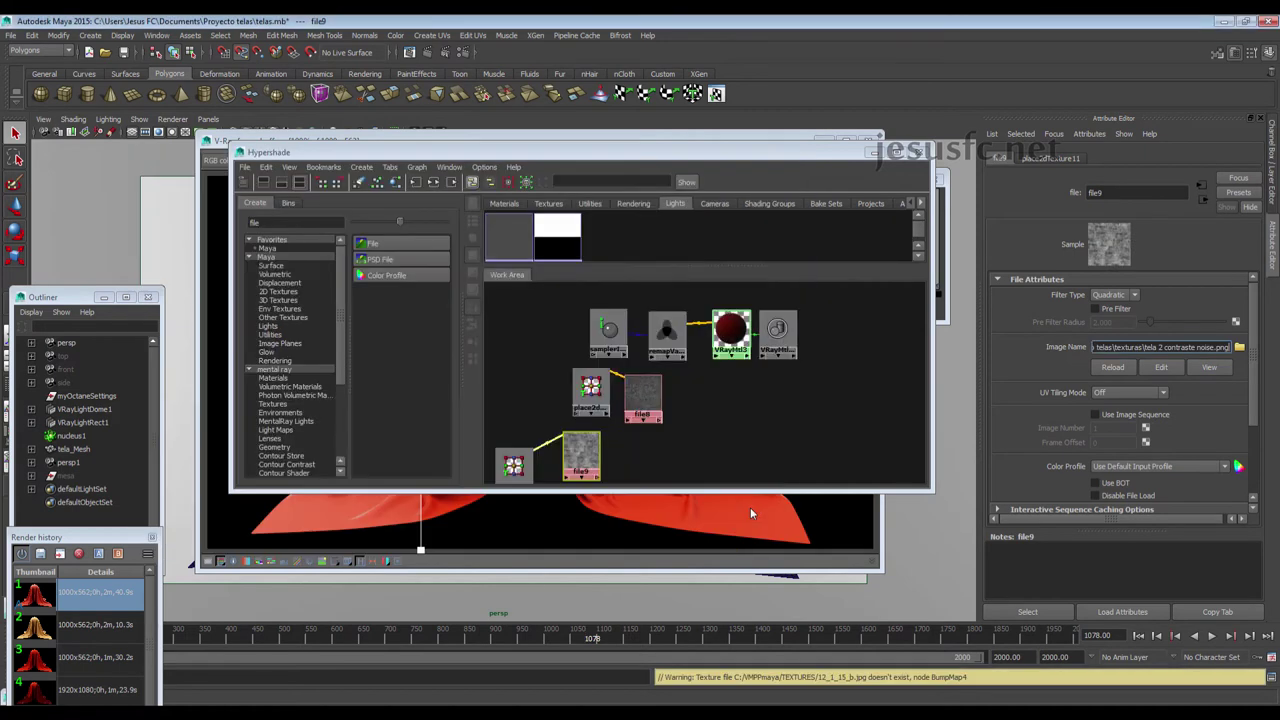
{"action": "left_click_drag", "start_coordinate": [585, 455], "coordinate": [648, 460]}
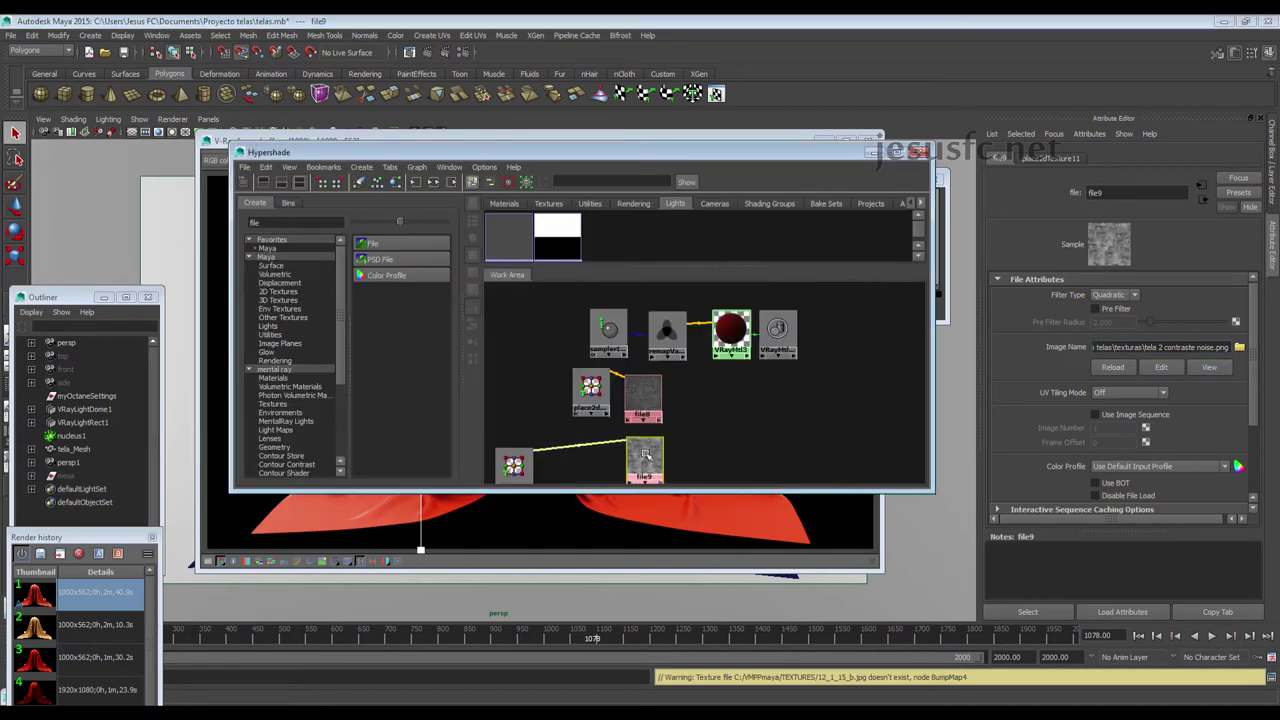
{"action": "left_click_drag", "start_coordinate": [513, 465], "coordinate": [590, 460]}
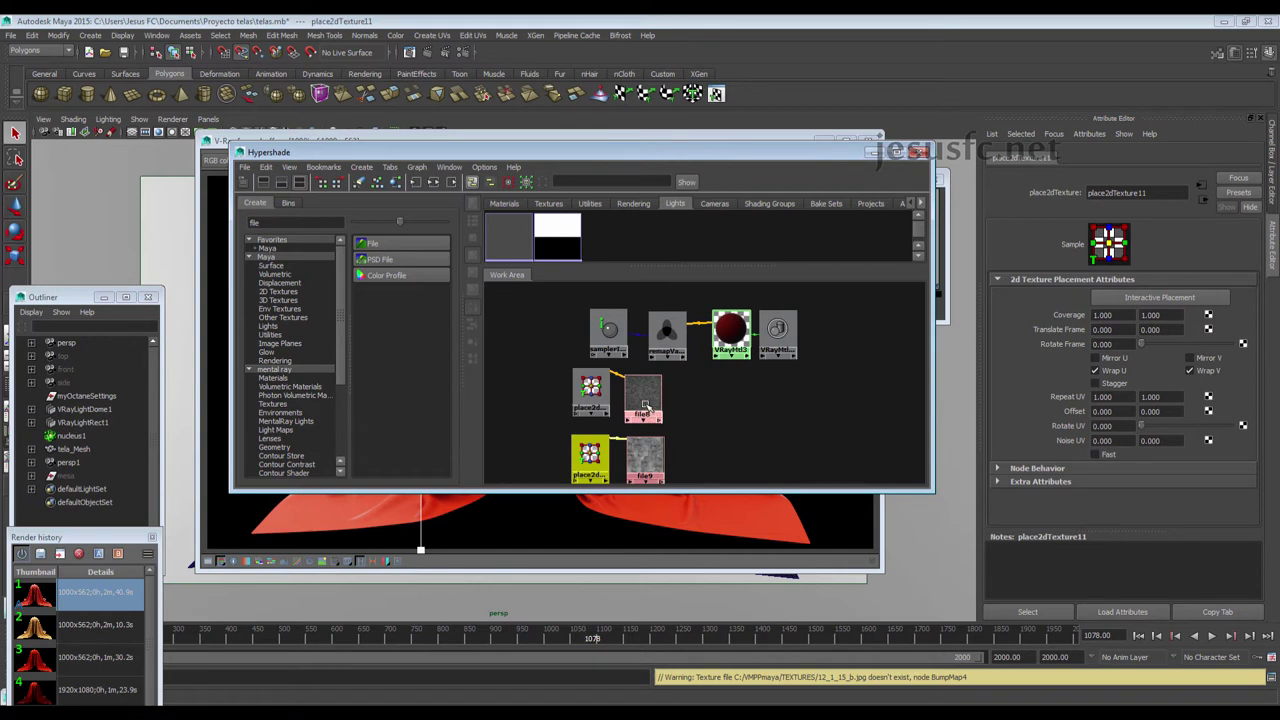
Create a Layered Texture node and connect file8 and file9 to it as layers
{"action": "left_click", "coordinate": [645, 395]}
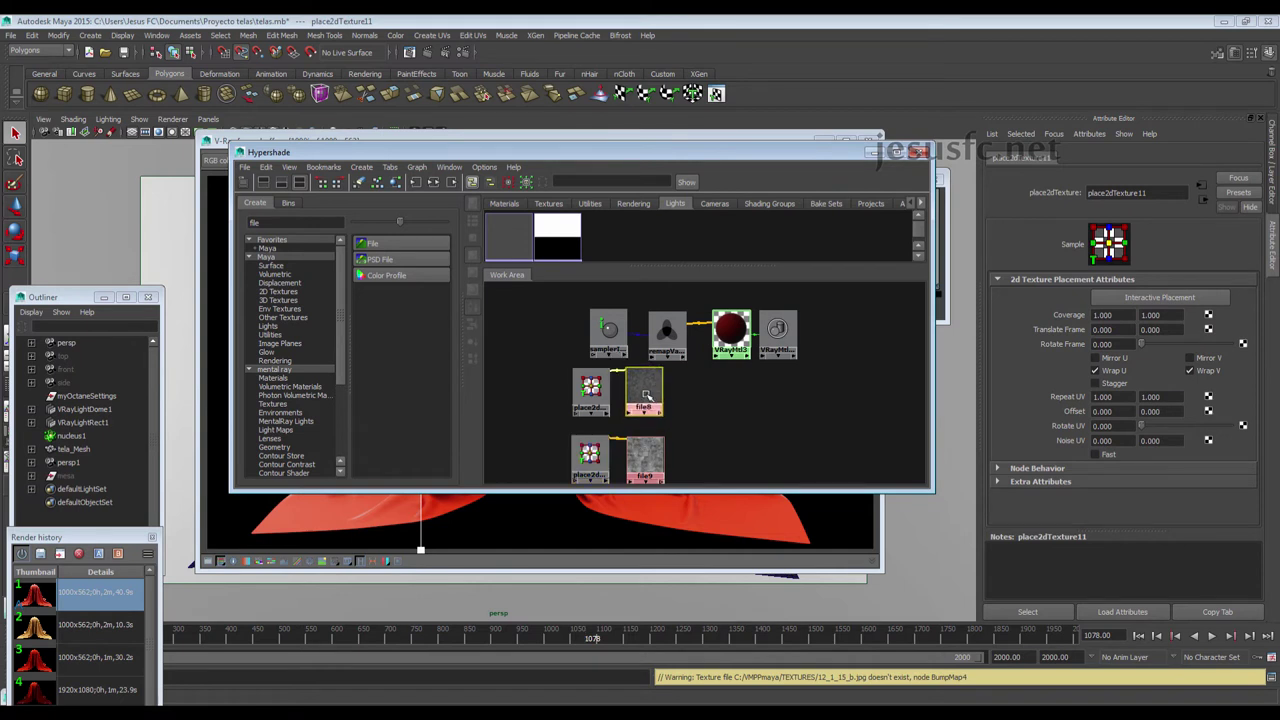
{"action": "left_click", "coordinate": [703, 389]}
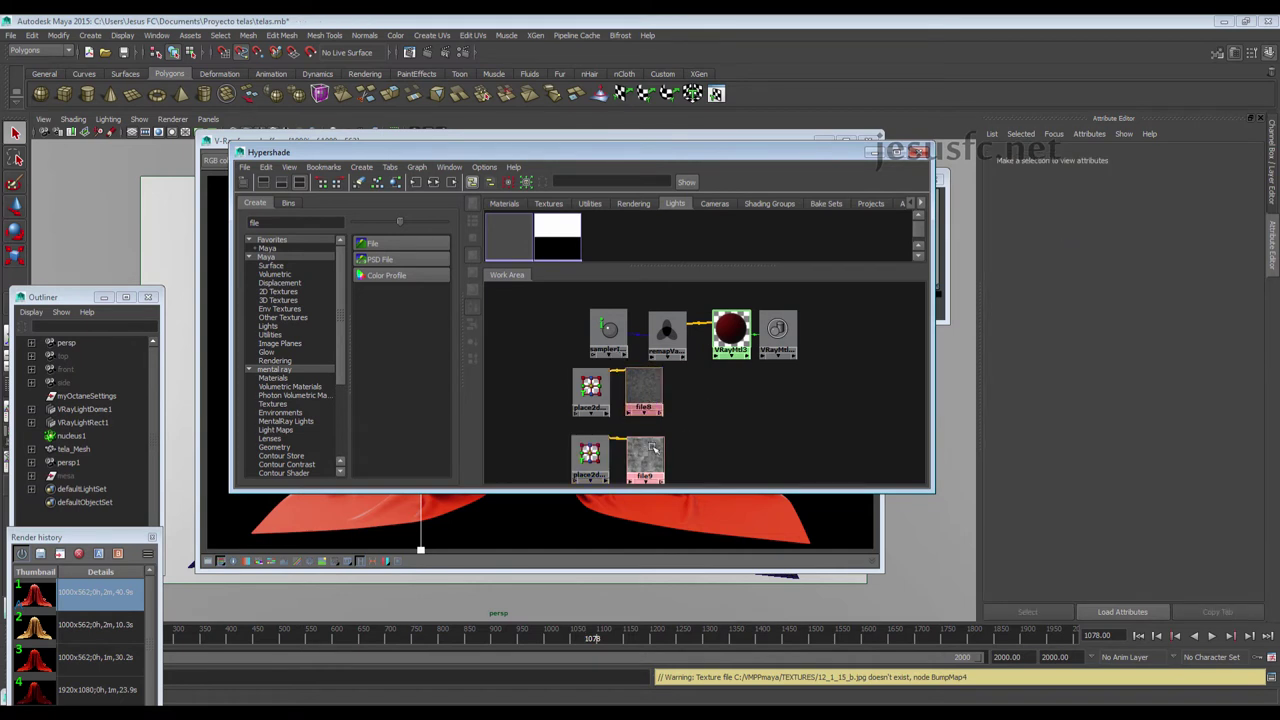
{"action": "double_click", "coordinate": [255, 222]}
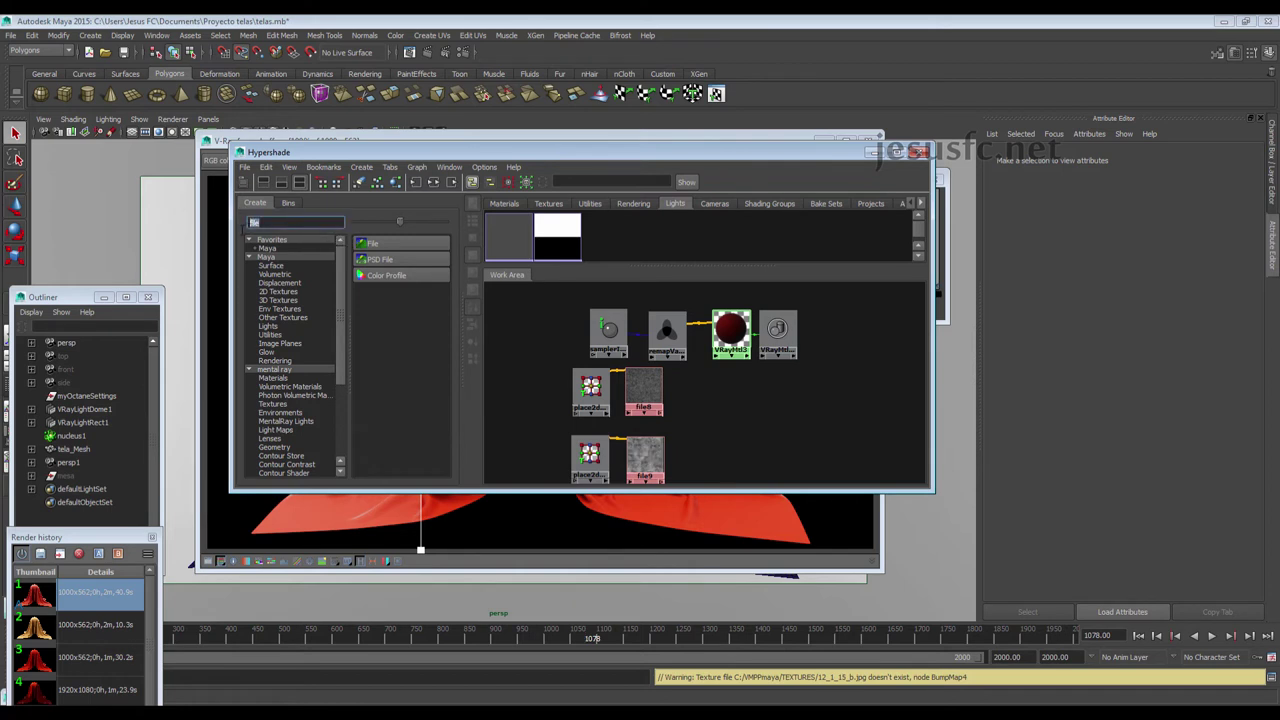
{"action": "type", "text": "lay"}
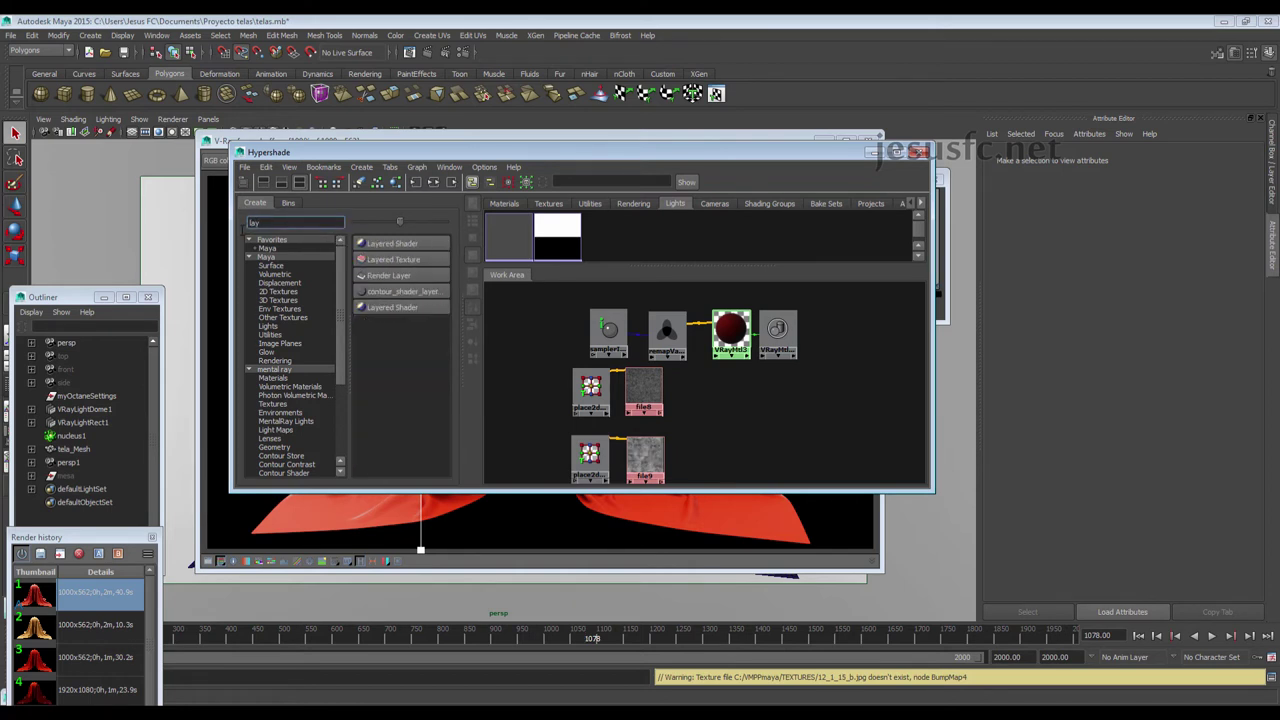
{"action": "left_click", "coordinate": [385, 259]}
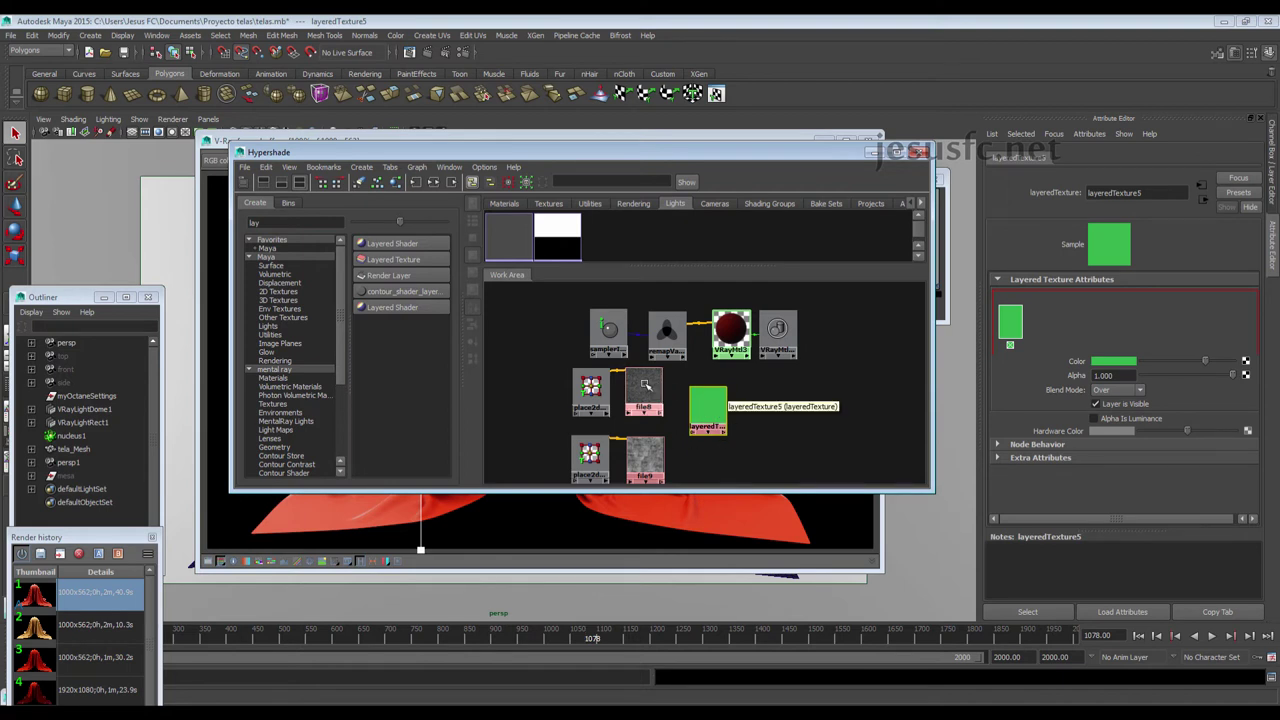
{"action": "middle_click_drag", "start_coordinate": [645, 384], "coordinate": [707, 408]}
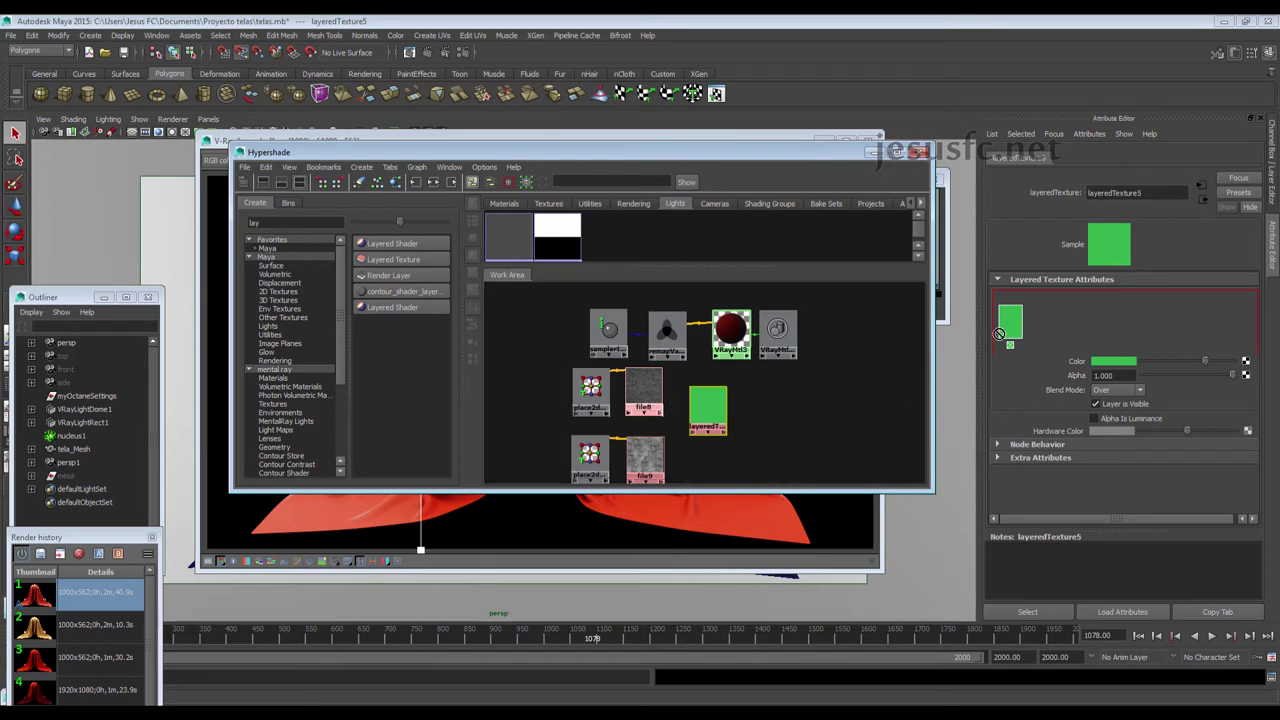
{"action": "middle_click_drag", "start_coordinate": [664, 444], "coordinate": [707, 408]}
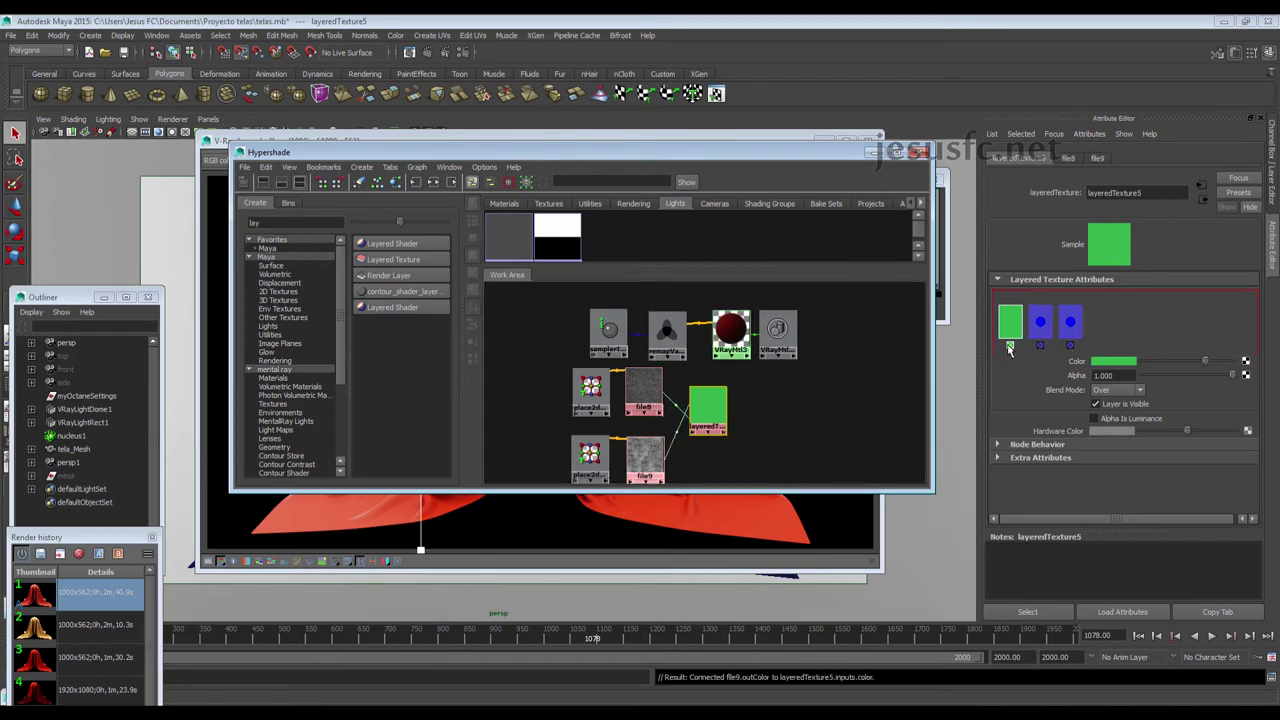
Remove the default green layer, set a layer to Multiply, and delete the first layer
{"action": "left_click", "coordinate": [1010, 345]}
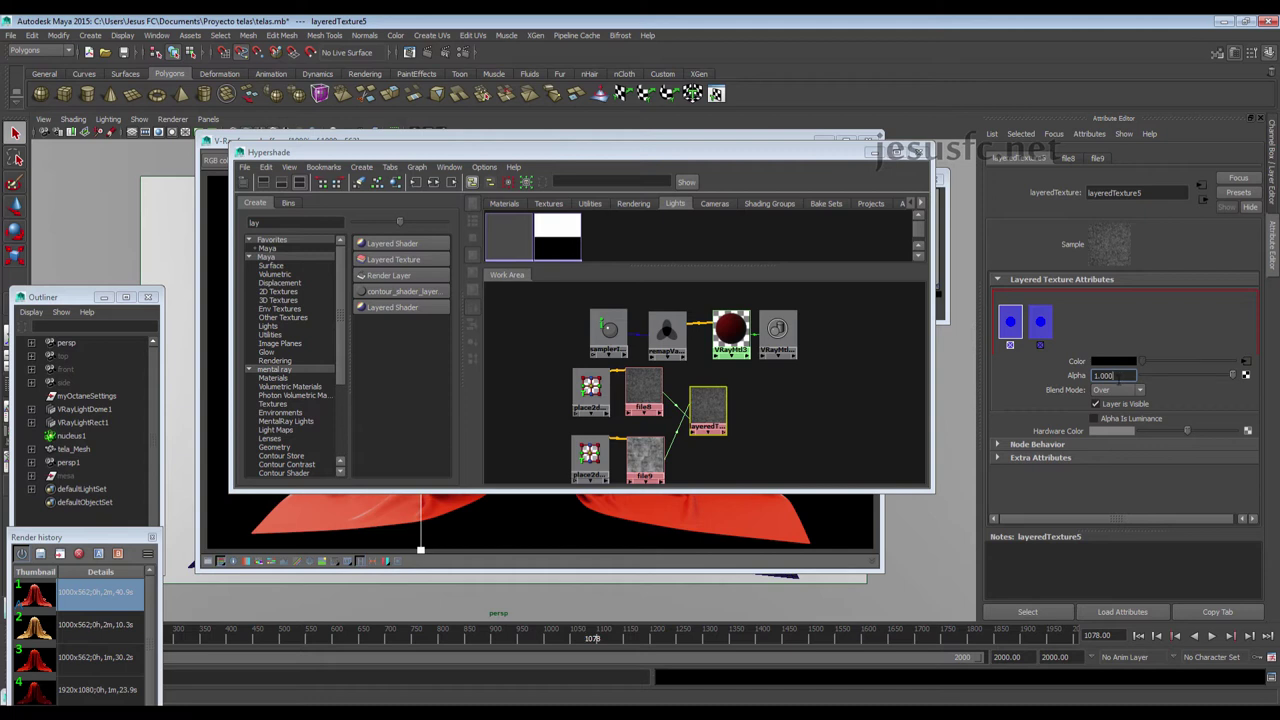
{"action": "left_click", "coordinate": [1116, 391]}
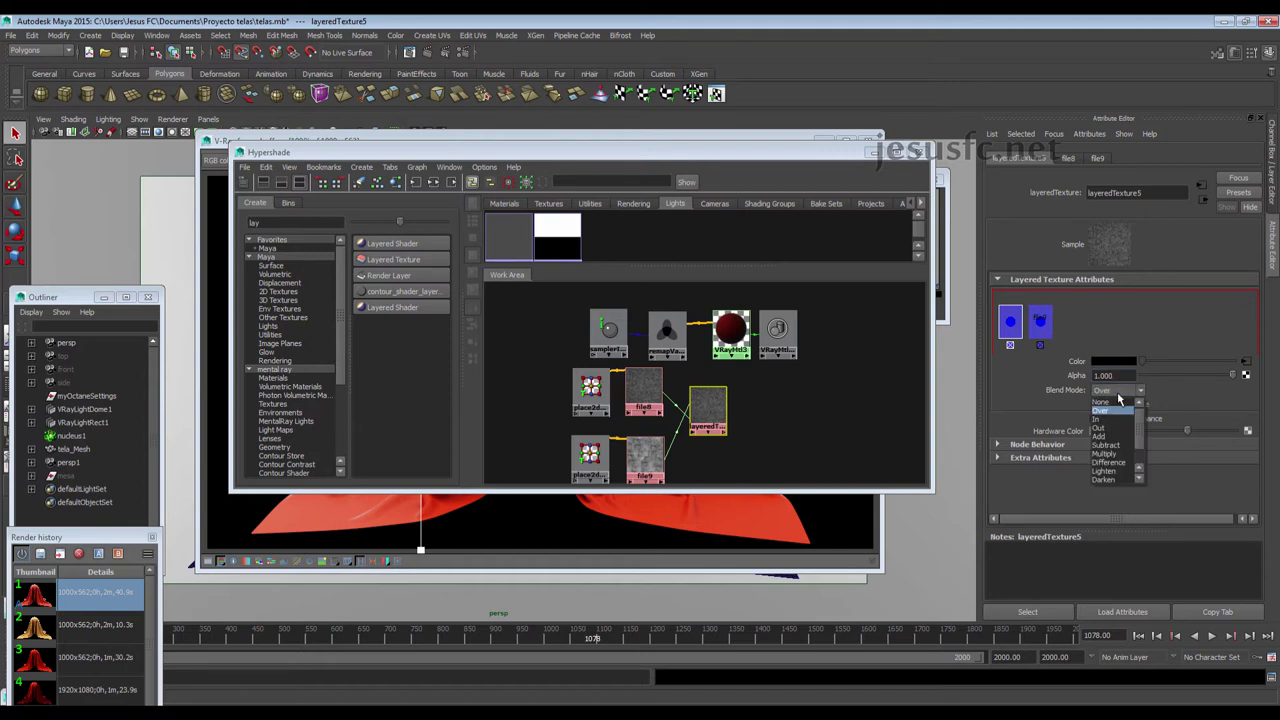
{"action": "left_click", "coordinate": [1118, 456]}
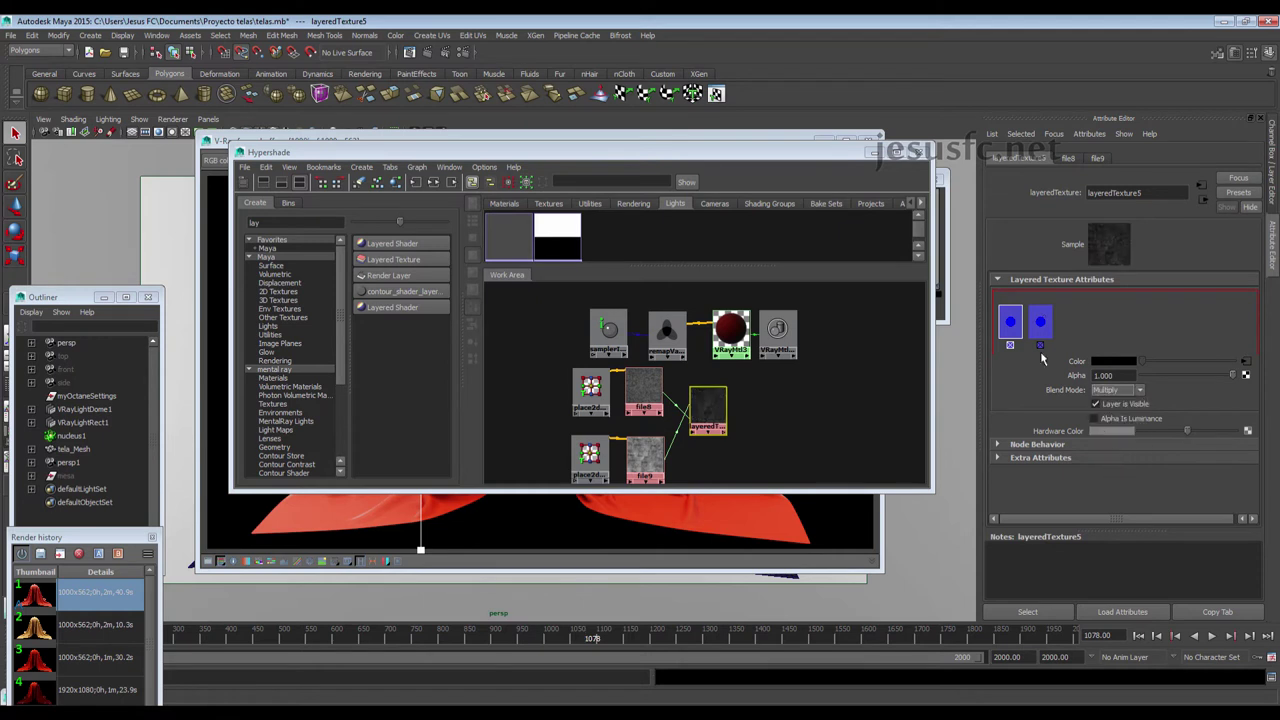
{"action": "left_click", "coordinate": [1040, 336]}
{"action": "left_click", "coordinate": [1010, 345]}
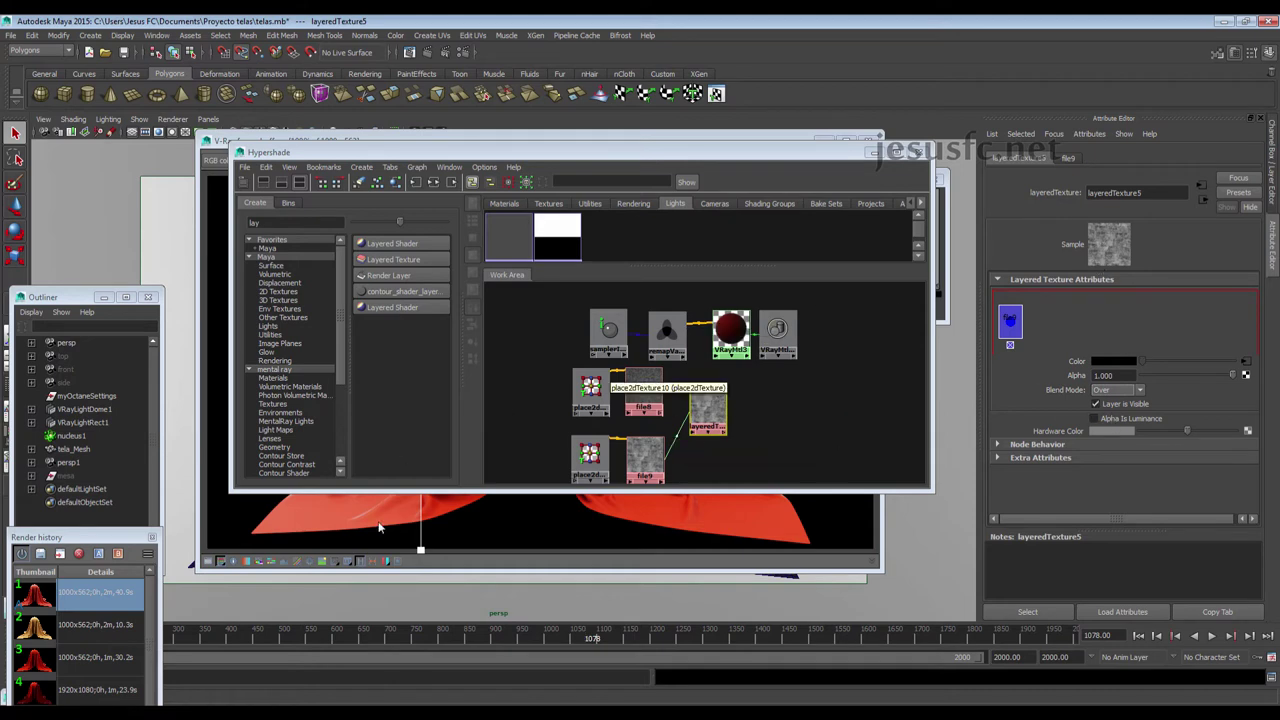
Inspect the file9 noise image full size in FCheck
{"action": "left_click", "coordinate": [645, 458]}
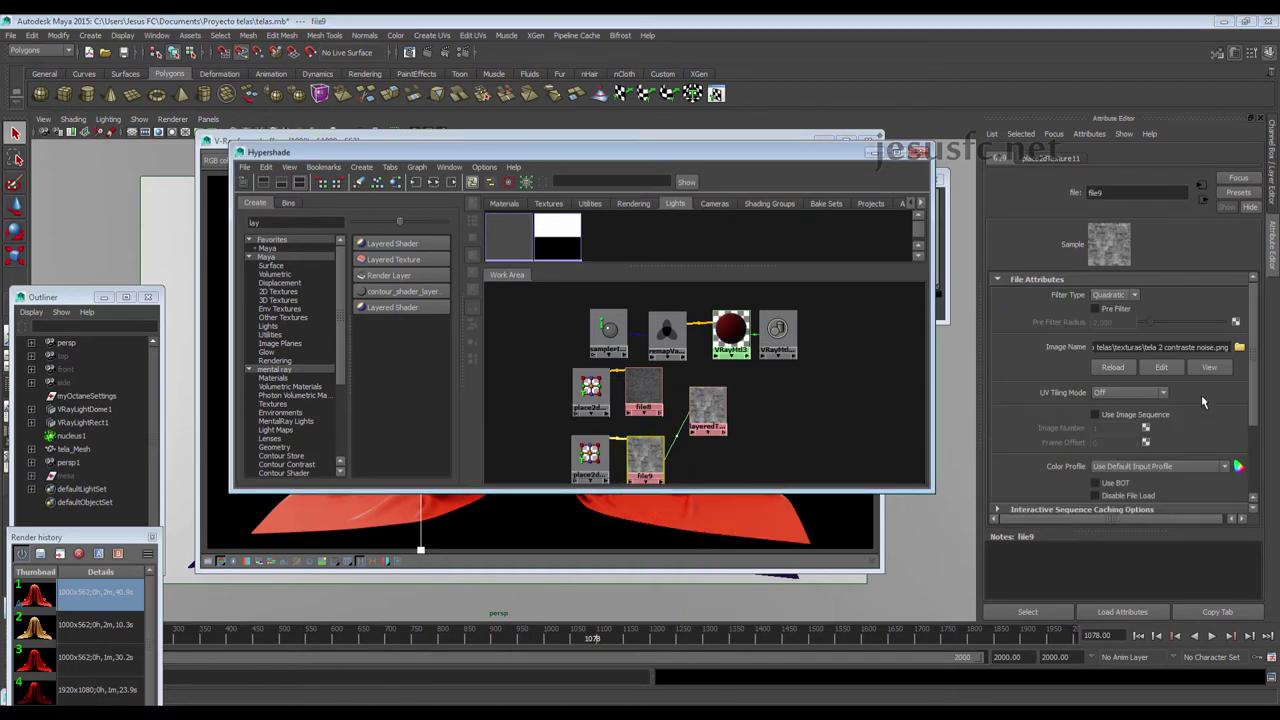
{"action": "left_click", "coordinate": [1209, 368]}
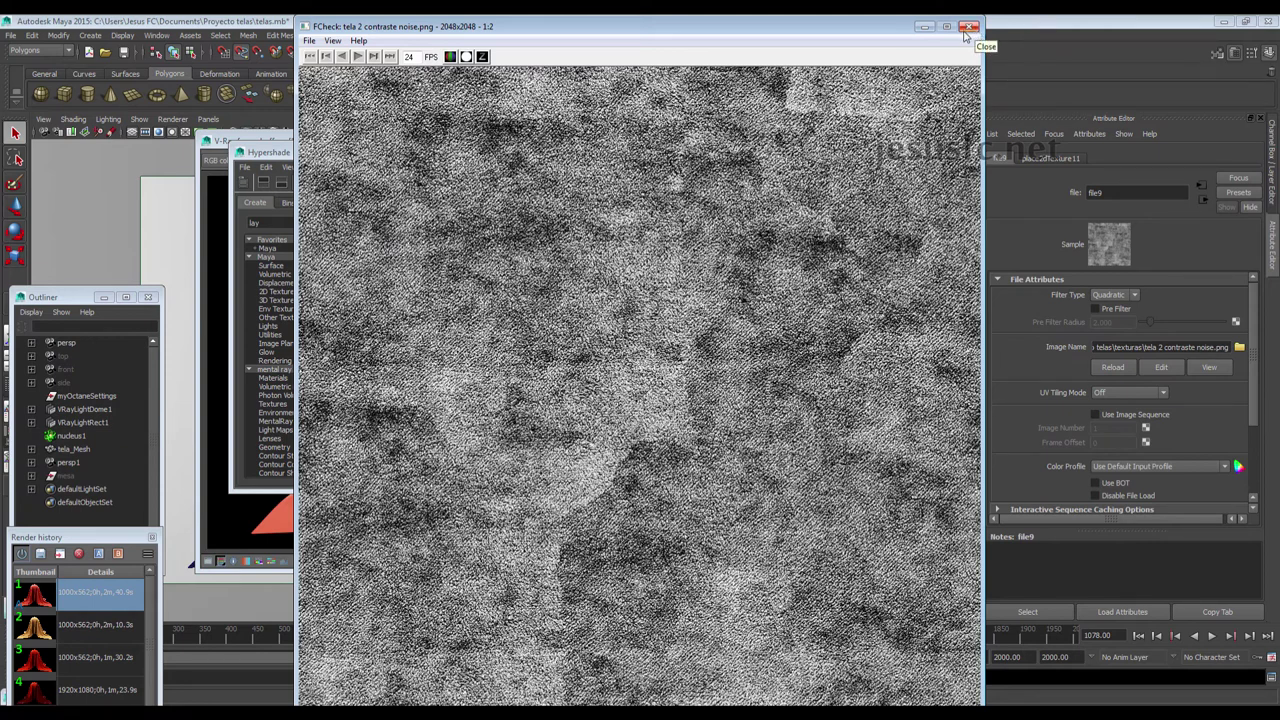
{"action": "left_click", "coordinate": [966, 30]}
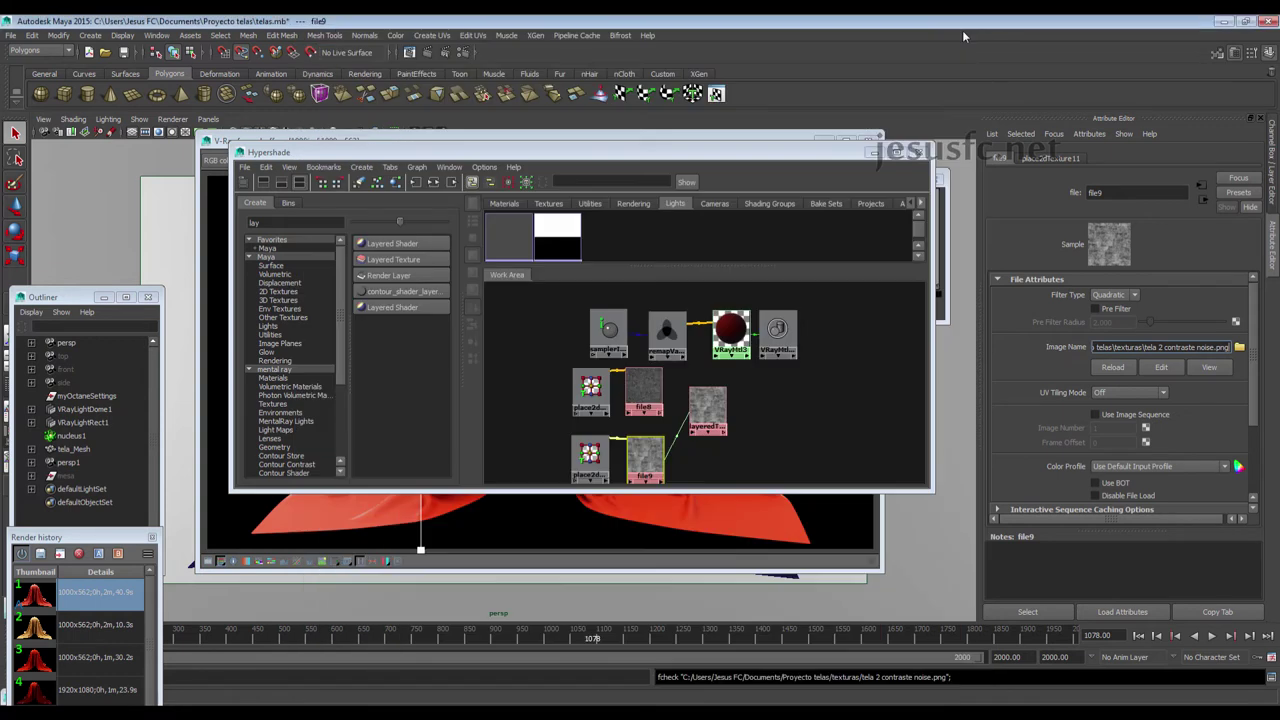
Rebuild layeredTexture5 so file8 and file9 are its two layers
{"action": "left_click", "coordinate": [707, 408]}
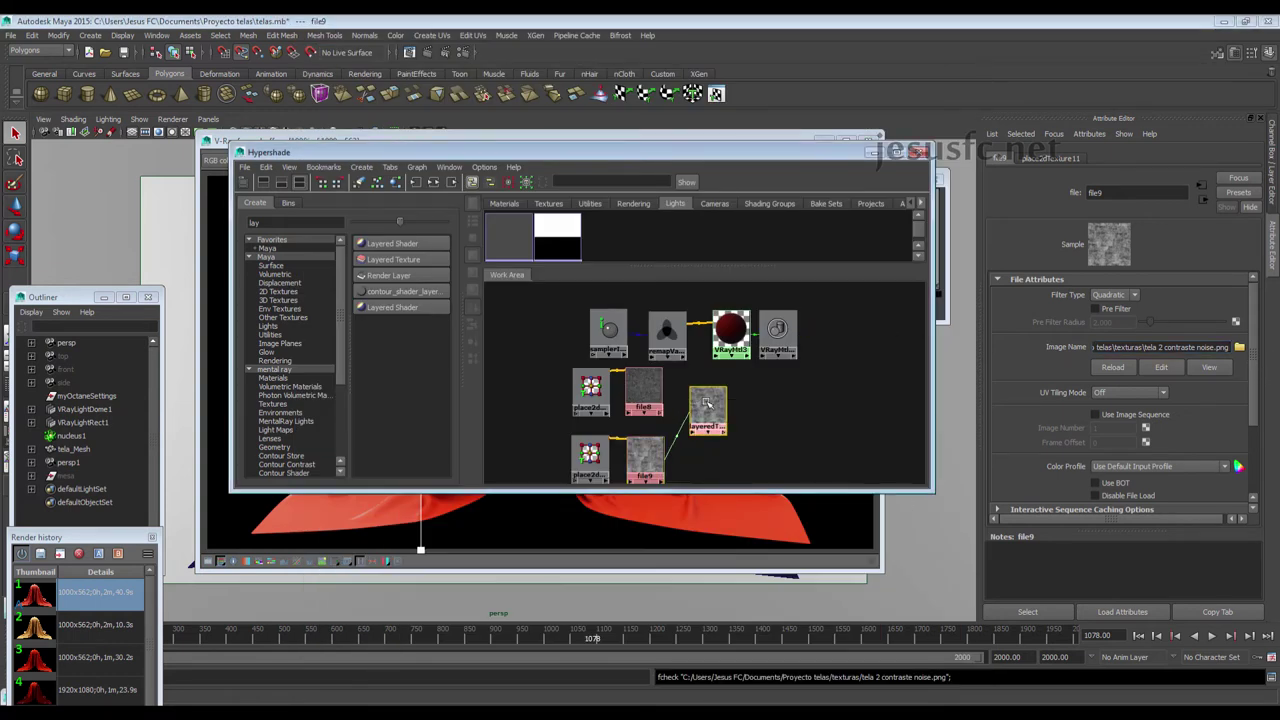
{"action": "middle_click_drag", "start_coordinate": [1021, 376], "coordinate": [1040, 322]}
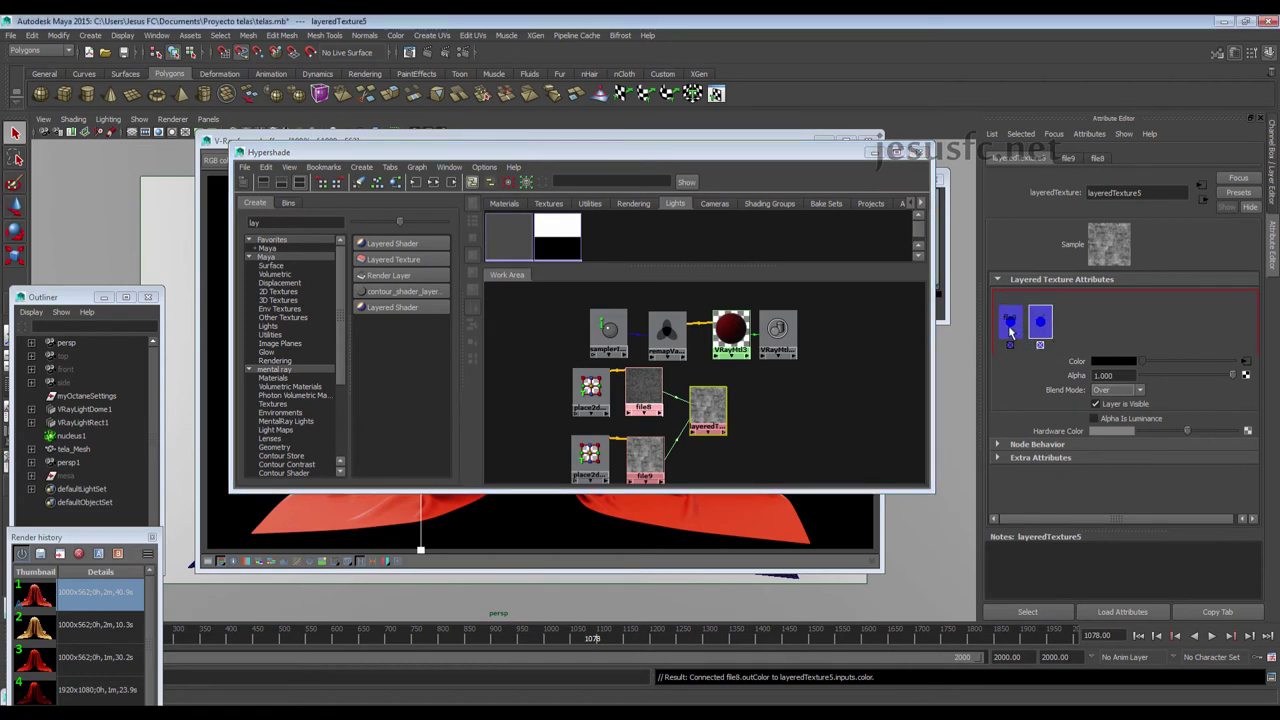
{"action": "left_click", "coordinate": [1012, 345]}
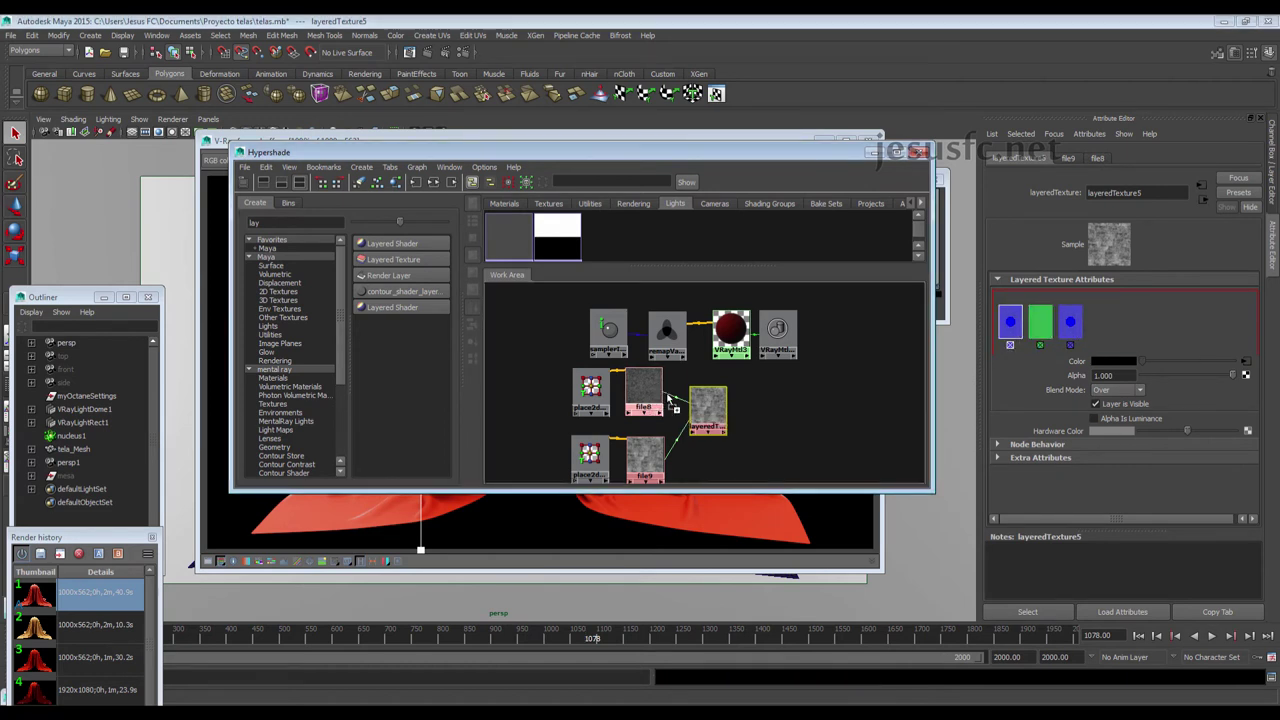
{"action": "left_click", "coordinate": [1105, 337]}
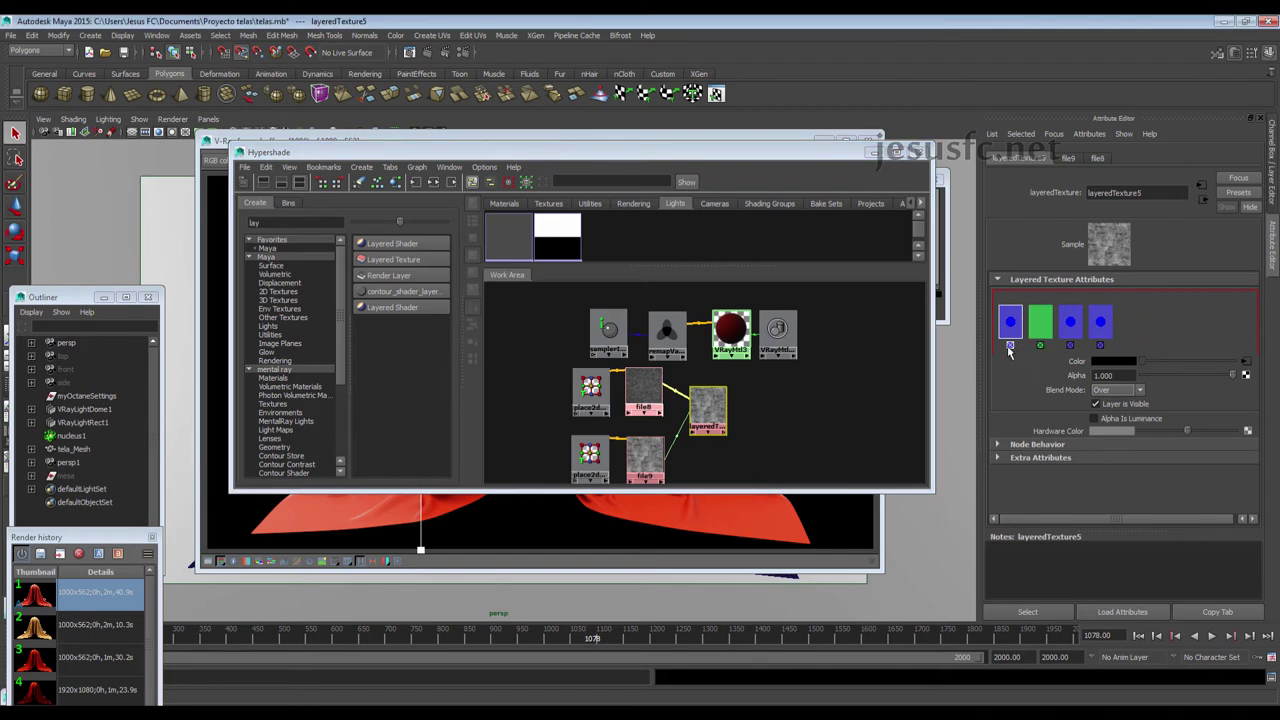
{"action": "left_click", "coordinate": [1010, 345]}
{"action": "left_click", "coordinate": [1010, 345]}
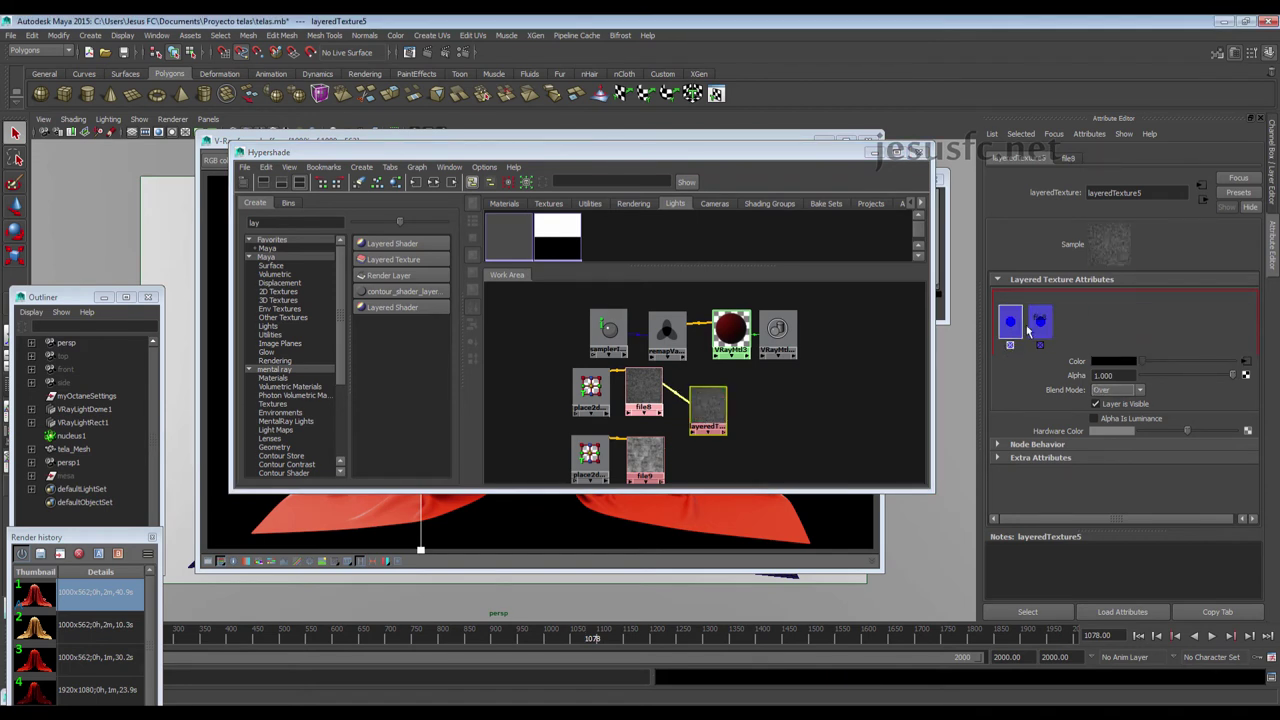
{"action": "left_click", "coordinate": [1036, 326]}
{"action": "left_click", "coordinate": [1012, 336]}
{"action": "left_click", "coordinate": [1011, 345]}
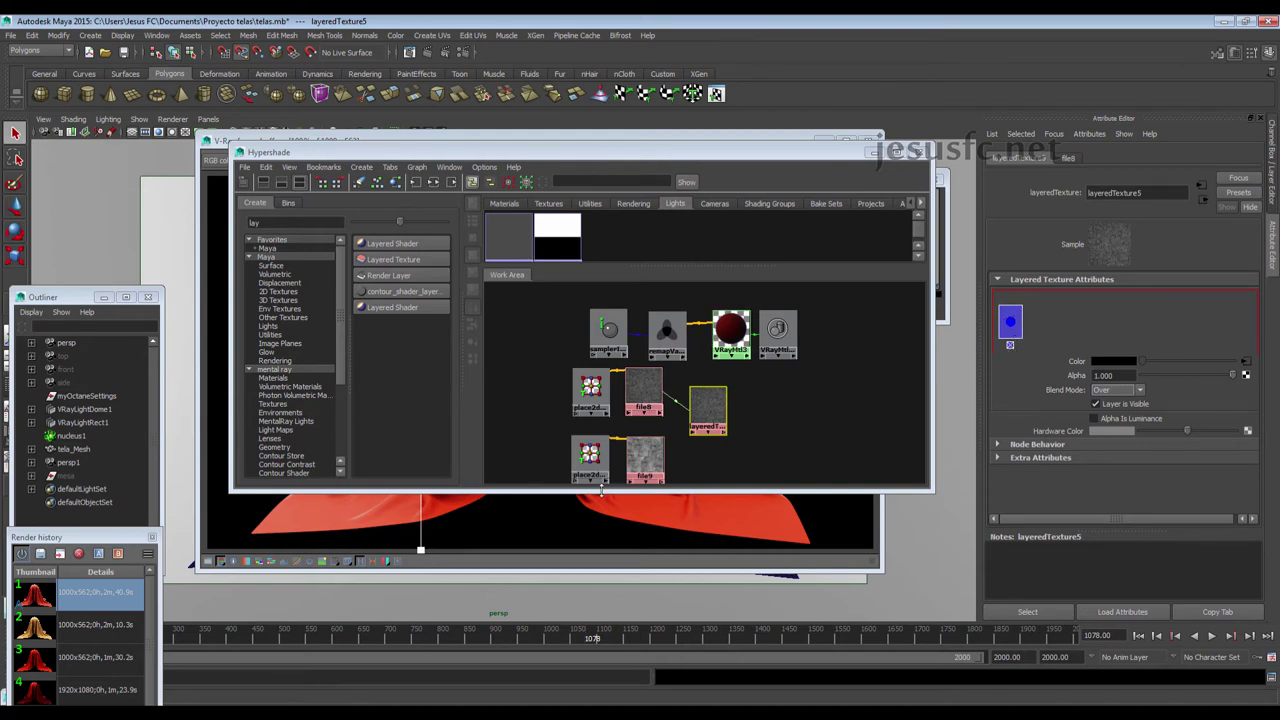
{"action": "middle_click_drag", "start_coordinate": [1085, 330], "coordinate": [1086, 332]}
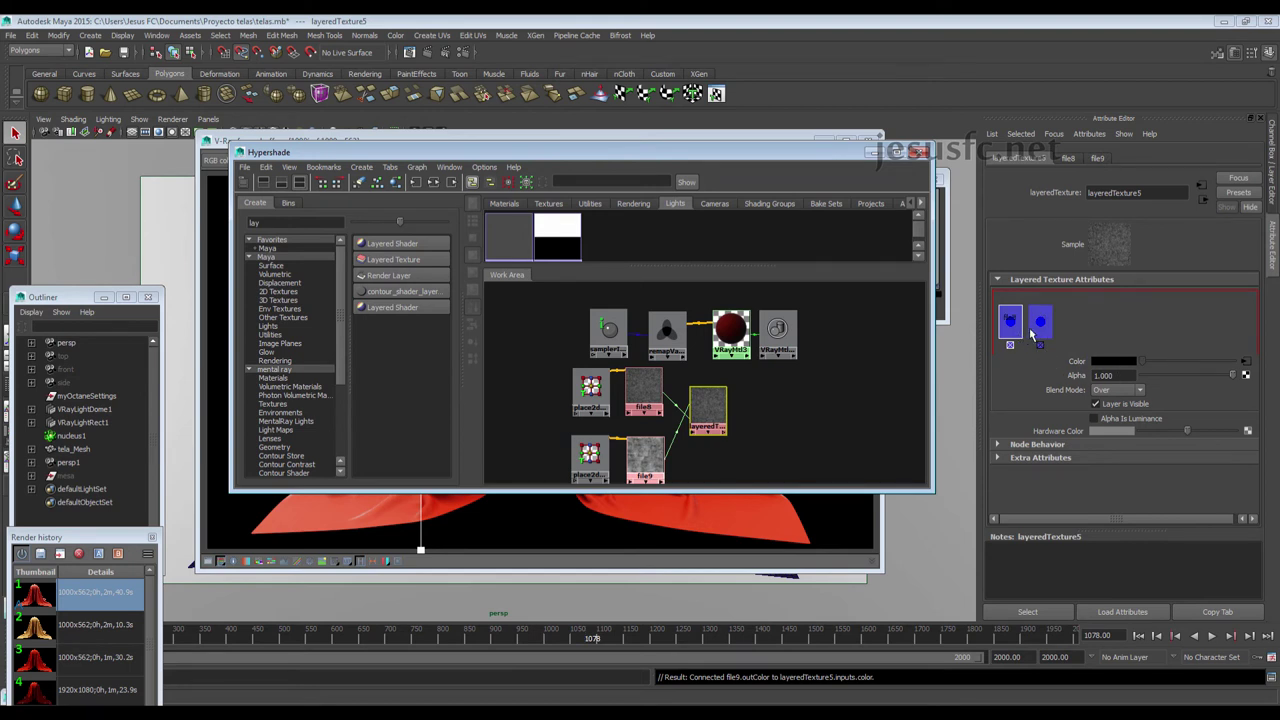
{"action": "left_click", "coordinate": [1040, 322]}
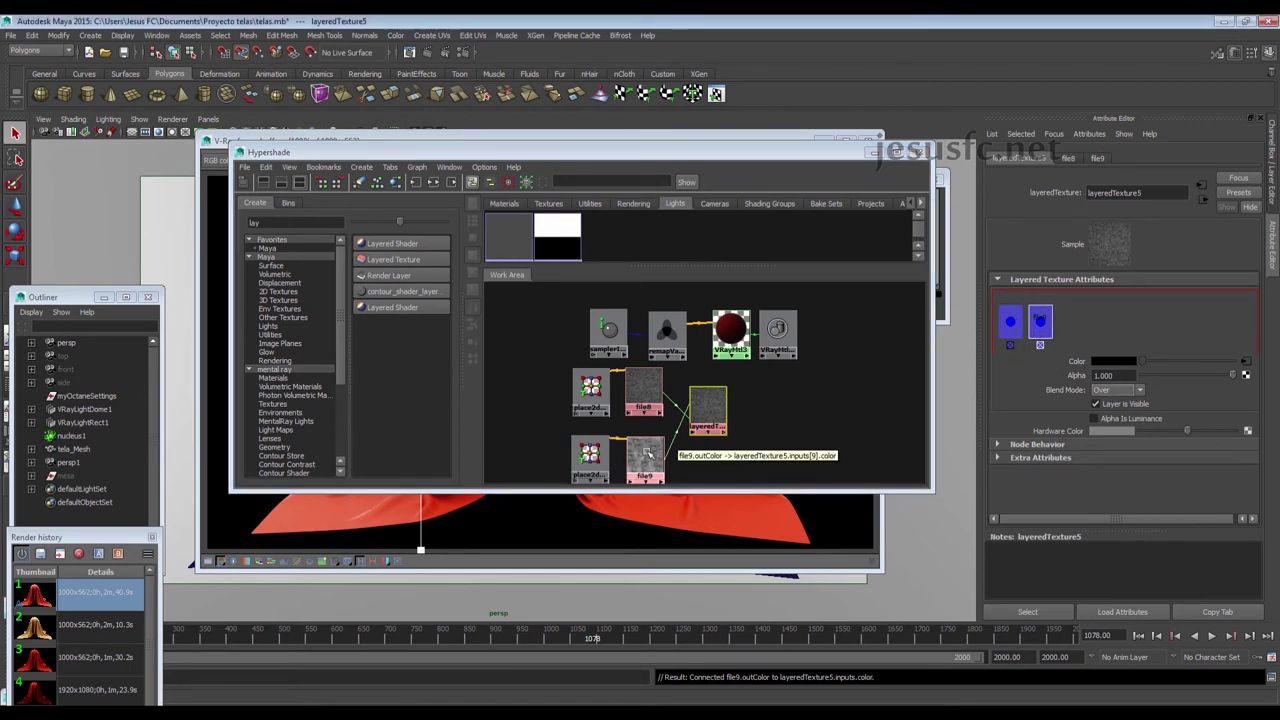
{"action": "left_click", "coordinate": [1010, 321]}
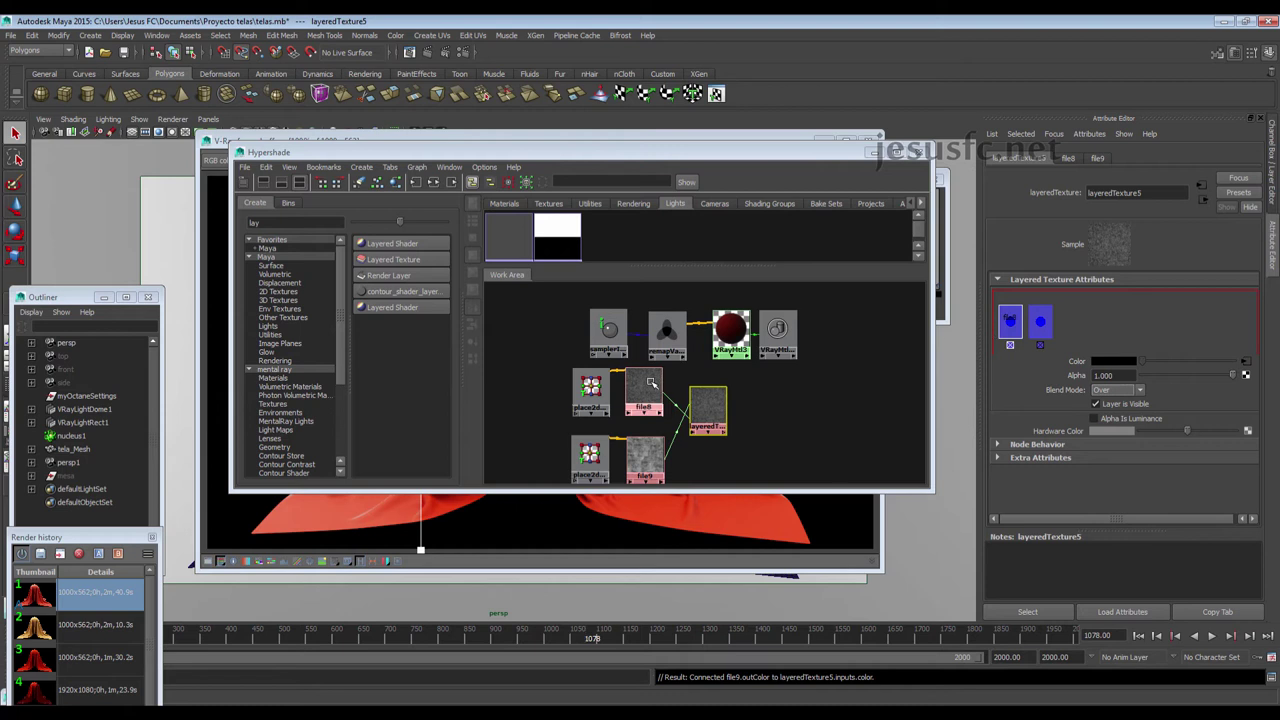
Set the file8 layer to Multiply and lower the file9 layer's alpha to about 0.331
{"action": "left_click", "coordinate": [1115, 390]}
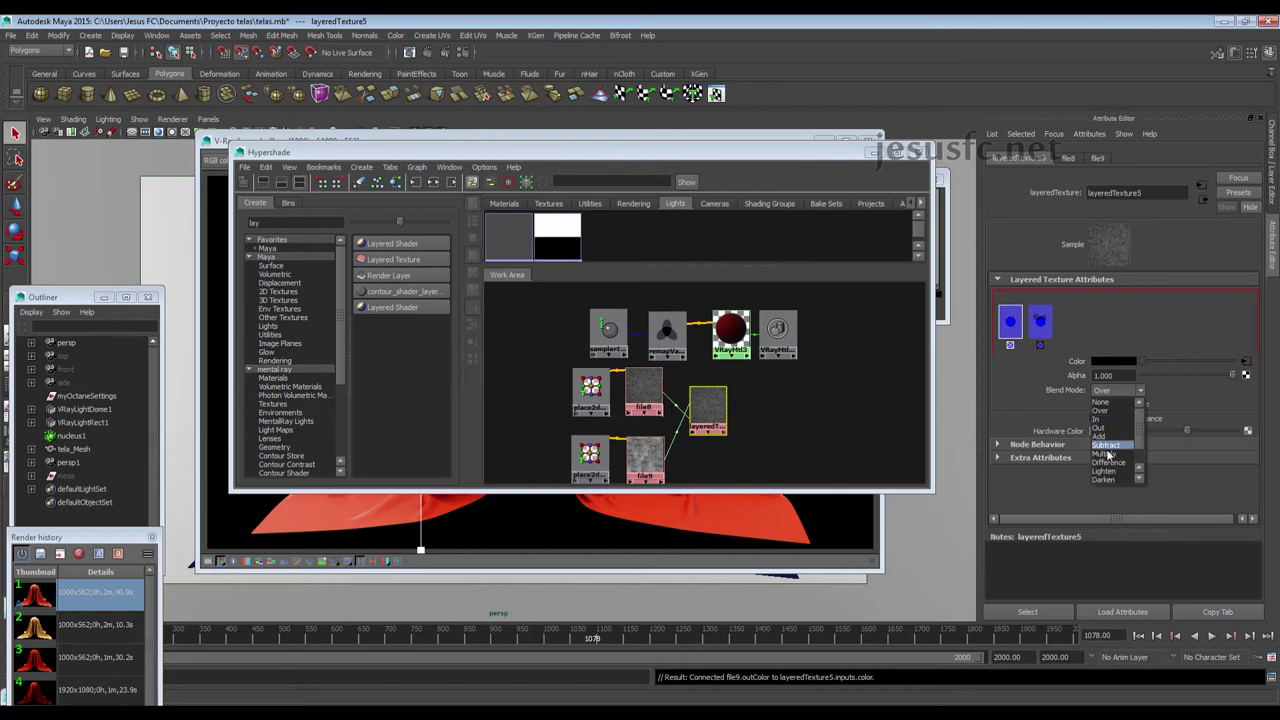
{"action": "left_click", "coordinate": [1106, 455]}
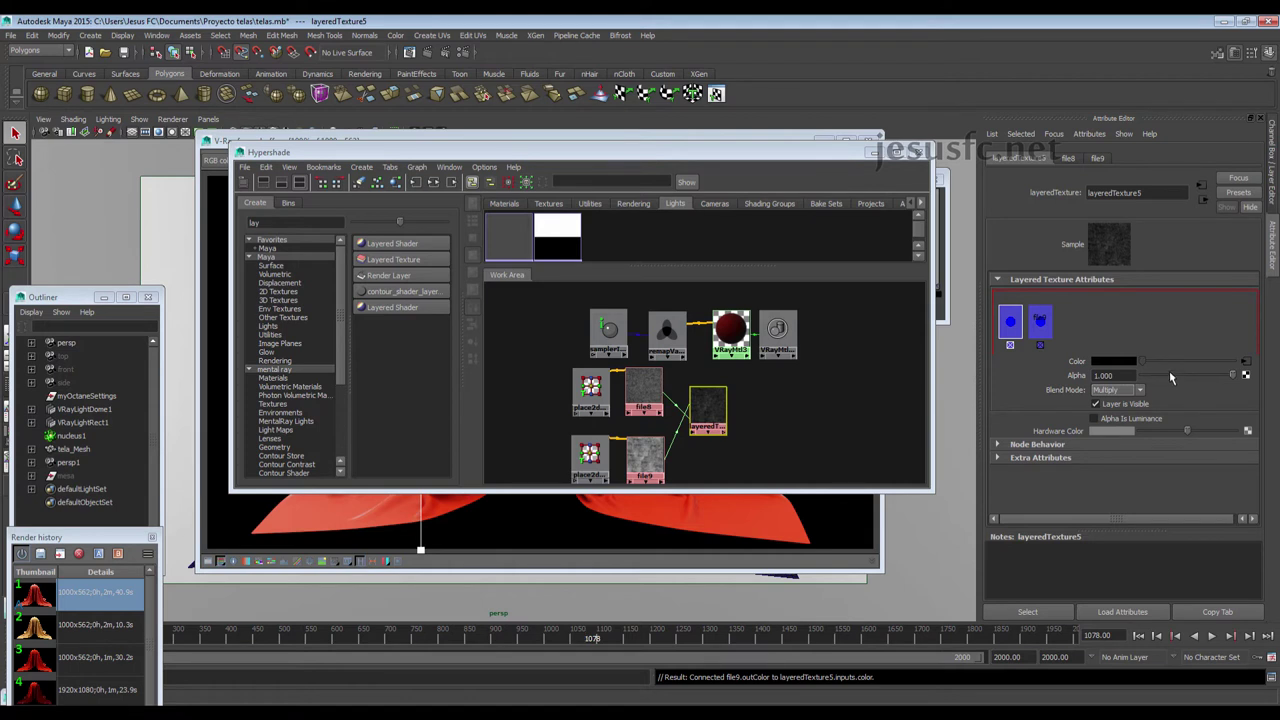
{"action": "left_click", "coordinate": [1041, 325]}
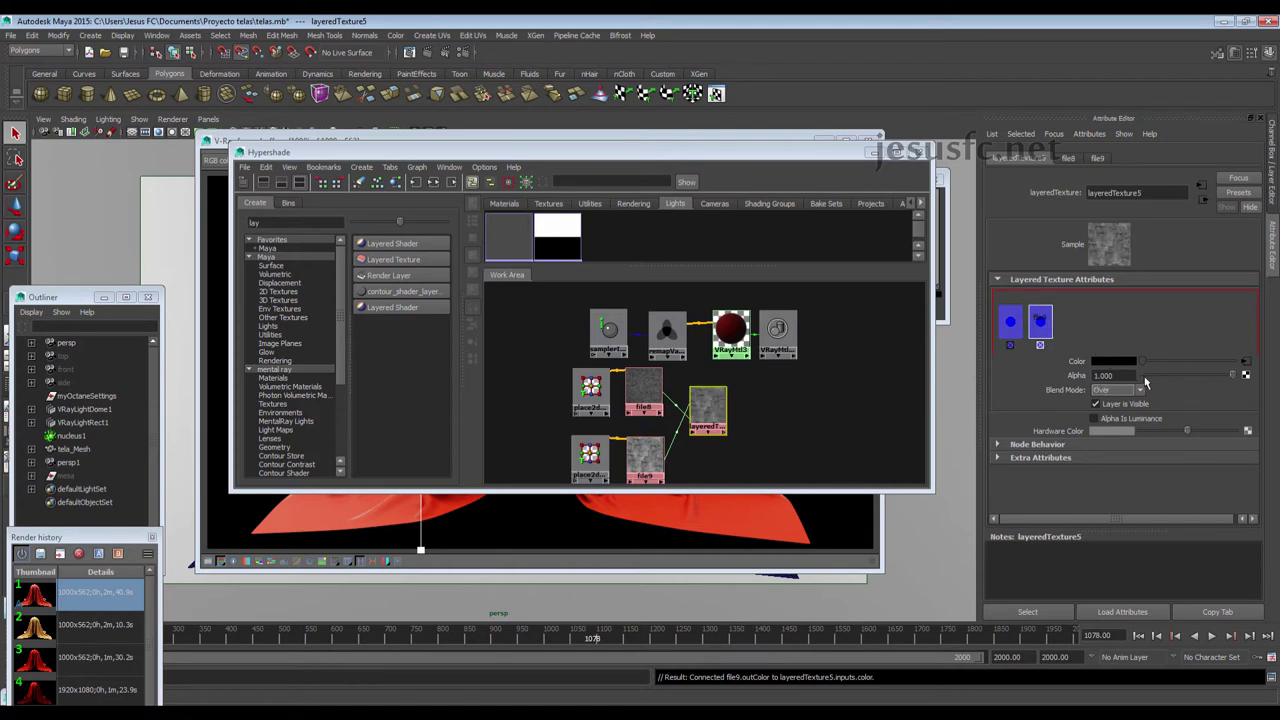
{"action": "left_click", "coordinate": [1173, 374]}
{"action": "left_click_drag", "start_coordinate": [1178, 376], "coordinate": [1173, 379]}
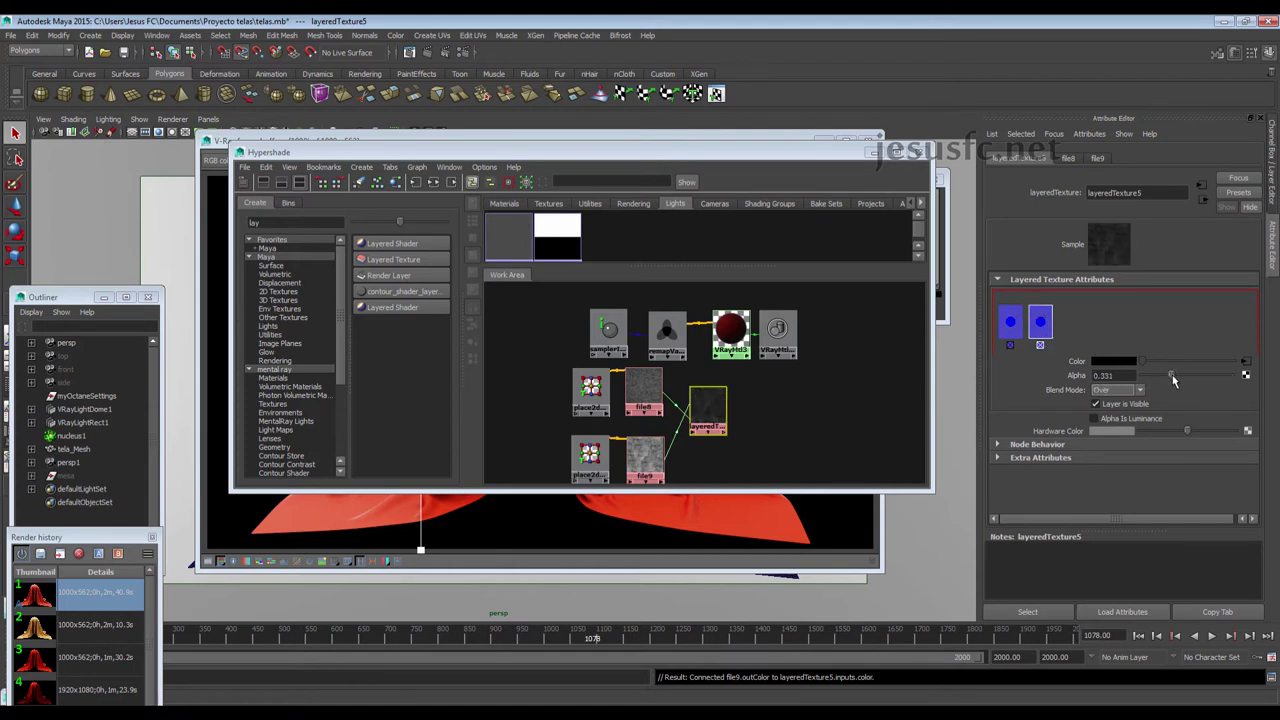
Fine-tune layer alphas, lowering the file8 layer and raising the file9 layer to 0.662
{"action": "left_click", "coordinate": [1012, 326]}
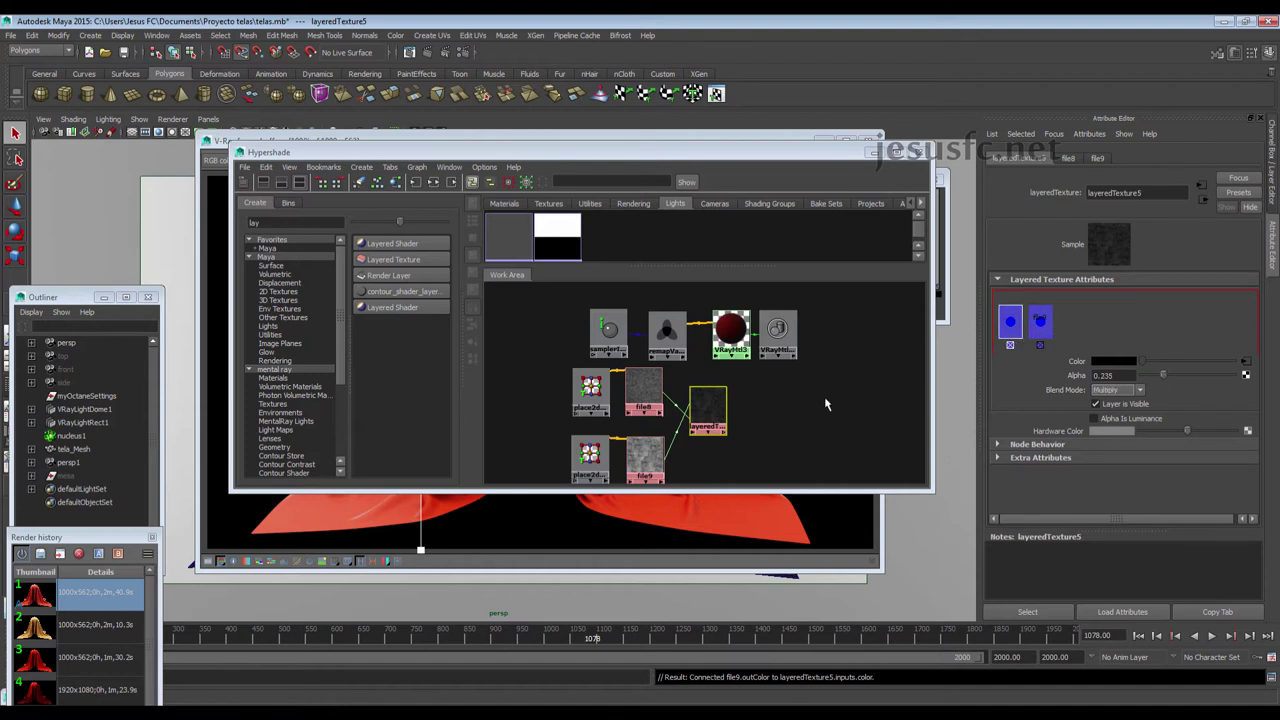
{"action": "left_click", "coordinate": [1040, 338]}
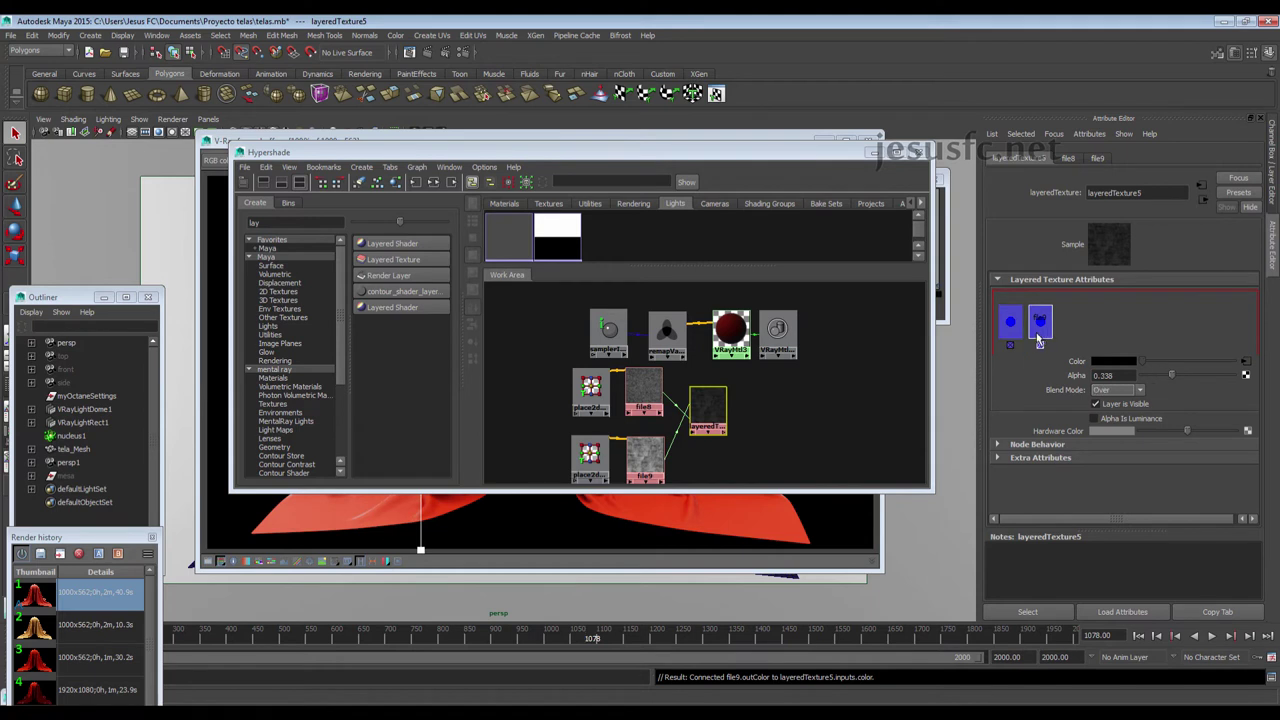
{"action": "left_click", "coordinate": [1010, 320]}
{"action": "left_click", "coordinate": [1040, 335]}
{"action": "mouse_move", "coordinate": [1171, 375]}
{"action": "left_mouse_down"}
{"action": "mouse_move", "coordinate": [1246, 377]}
{"action": "mouse_move", "coordinate": [1172, 376]}
{"action": "mouse_move", "coordinate": [1209, 376]}
{"action": "left_mouse_up"}
{"action": "left_click", "coordinate": [1010, 338]}
{"action": "left_click", "coordinate": [1040, 322]}
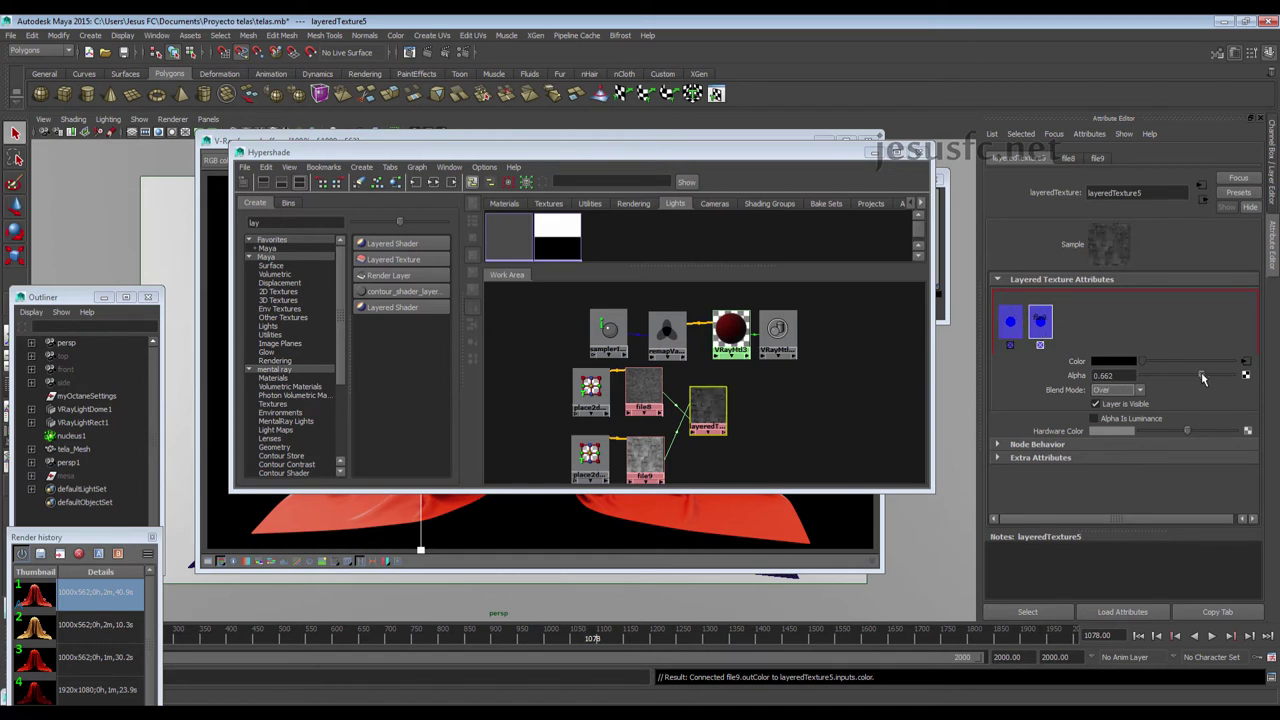
{"action": "left_click", "coordinate": [718, 404]}
Connect layeredTexture5 to VRayMtl3's Bump Map with a bump multiplier of 0.1
{"action": "middle_click_drag", "start_coordinate": [730, 342], "coordinate": [730, 342]}
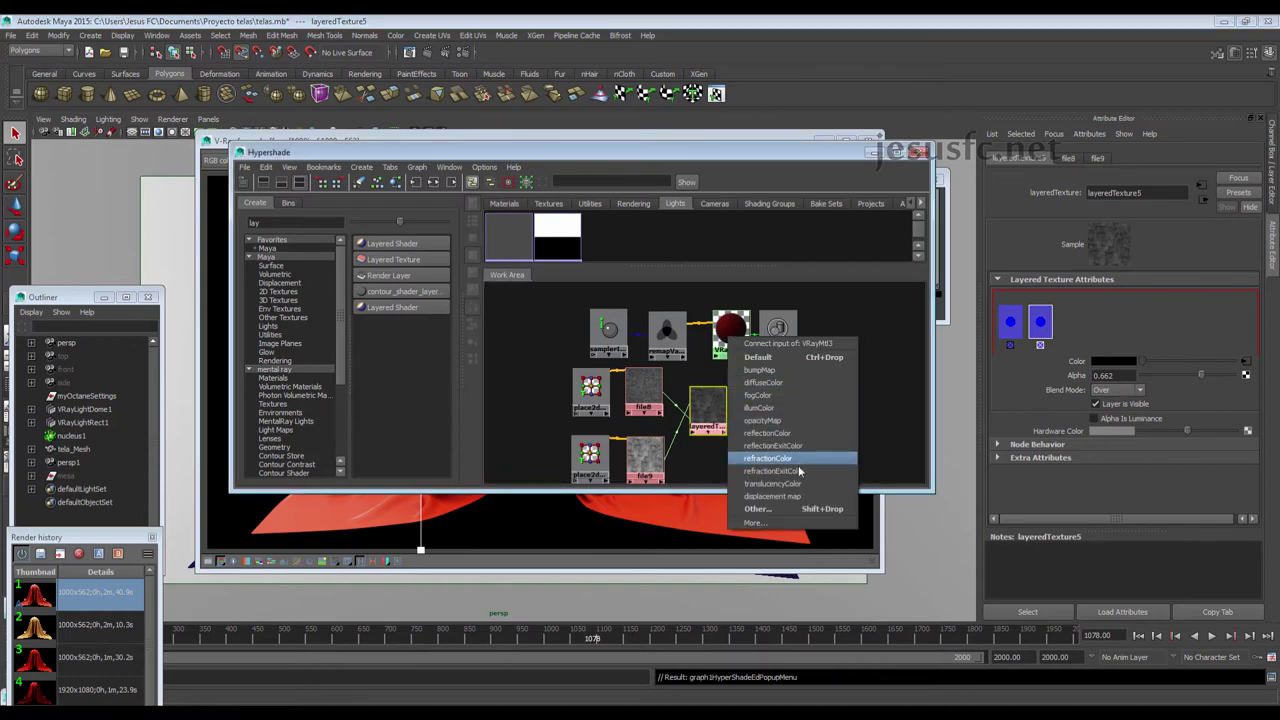
{"action": "left_click", "coordinate": [771, 370]}
{"action": "left_click", "coordinate": [730, 330]}
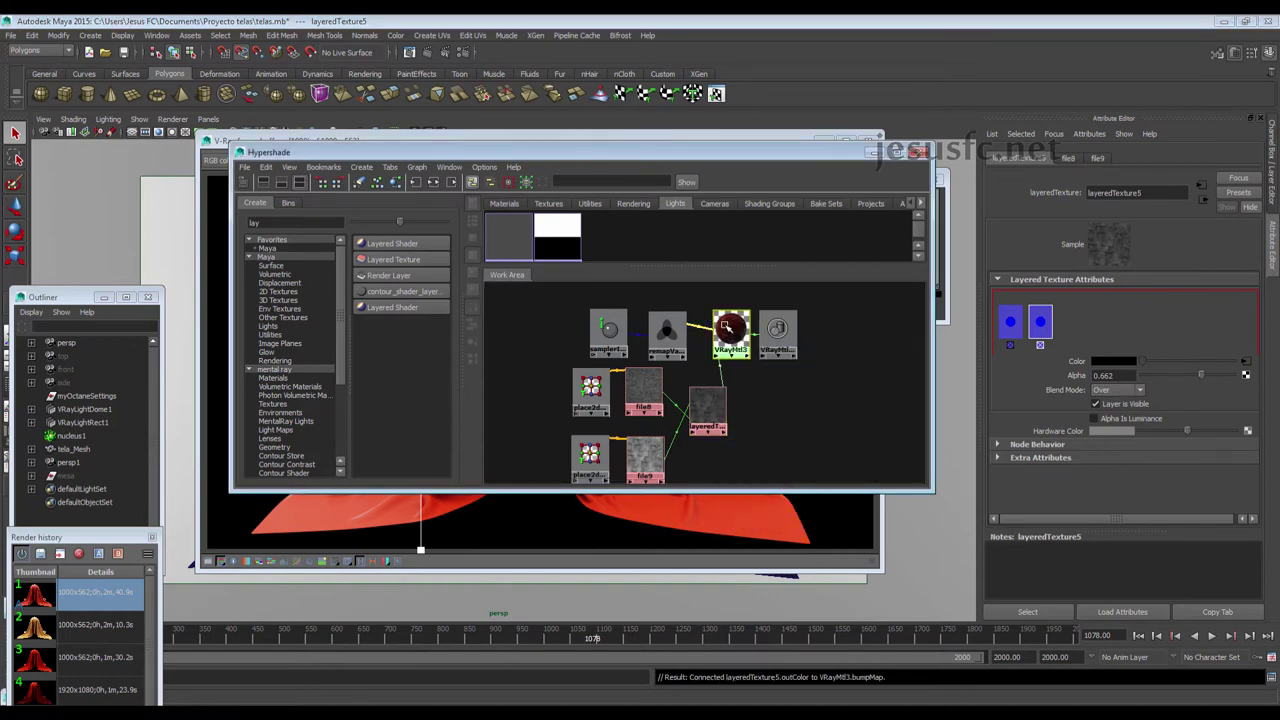
{"action": "scroll", "coordinate": [1110, 460], "scroll_direction": "down", "scroll_amount": 5}
{"action": "scroll", "coordinate": [1110, 460], "scroll_direction": "down", "scroll_amount": 5}
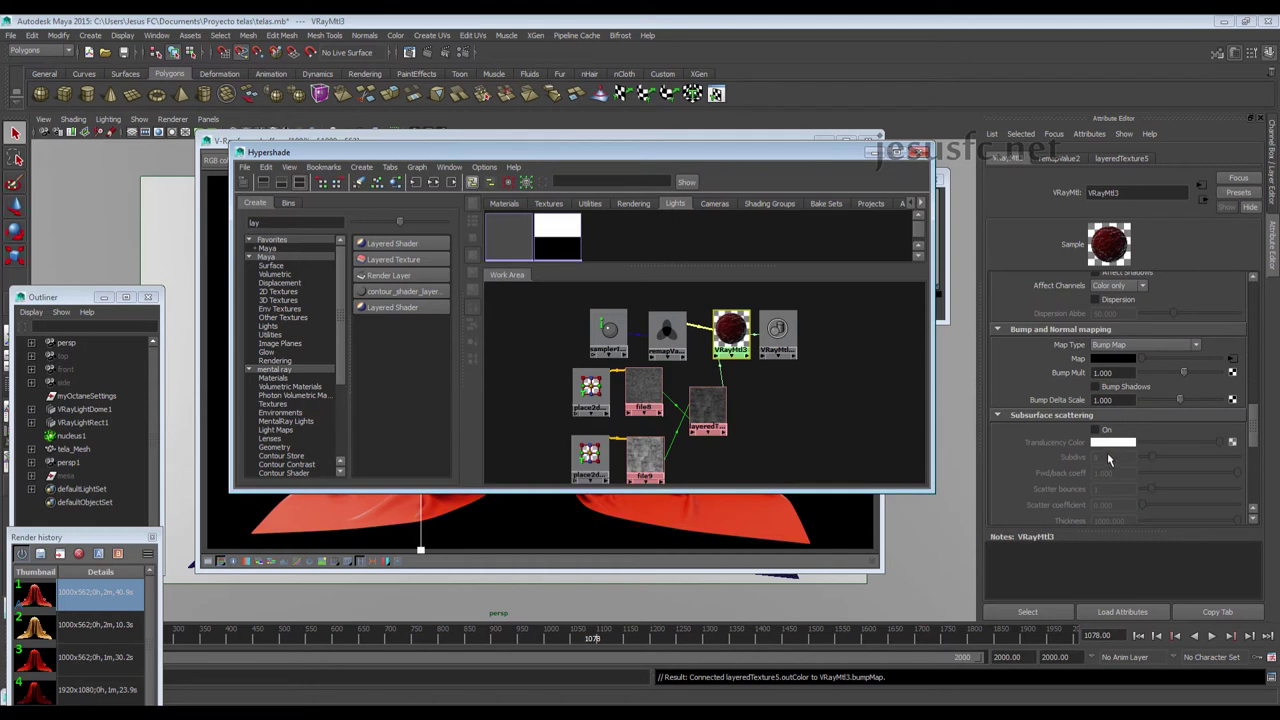
{"action": "scroll", "coordinate": [1110, 440], "scroll_direction": "down", "scroll_amount": 1}
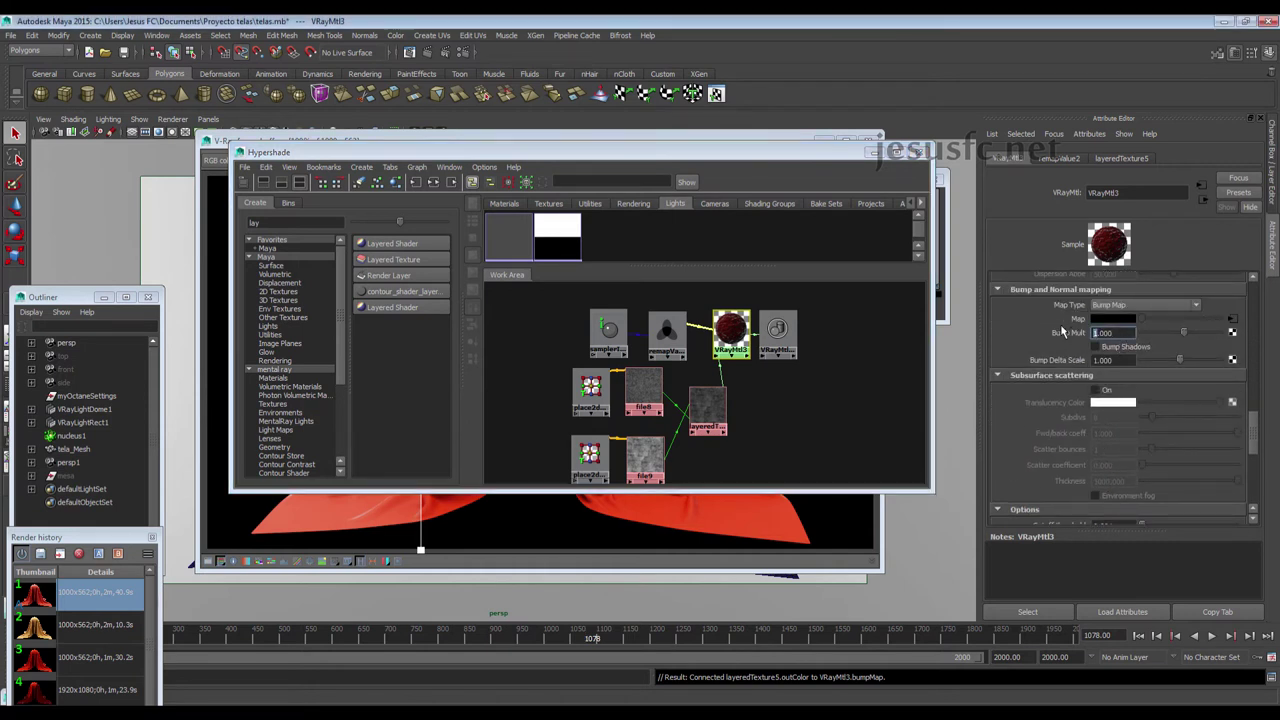
{"action": "double_click", "coordinate": [1110, 332]}
{"action": "type", "text": "0.1"}
{"action": "key", "text": "Return"}
Turn off the A/B wipe and zoom into the render to inspect the cloth's hem texture
{"action": "left_click", "coordinate": [487, 445]}
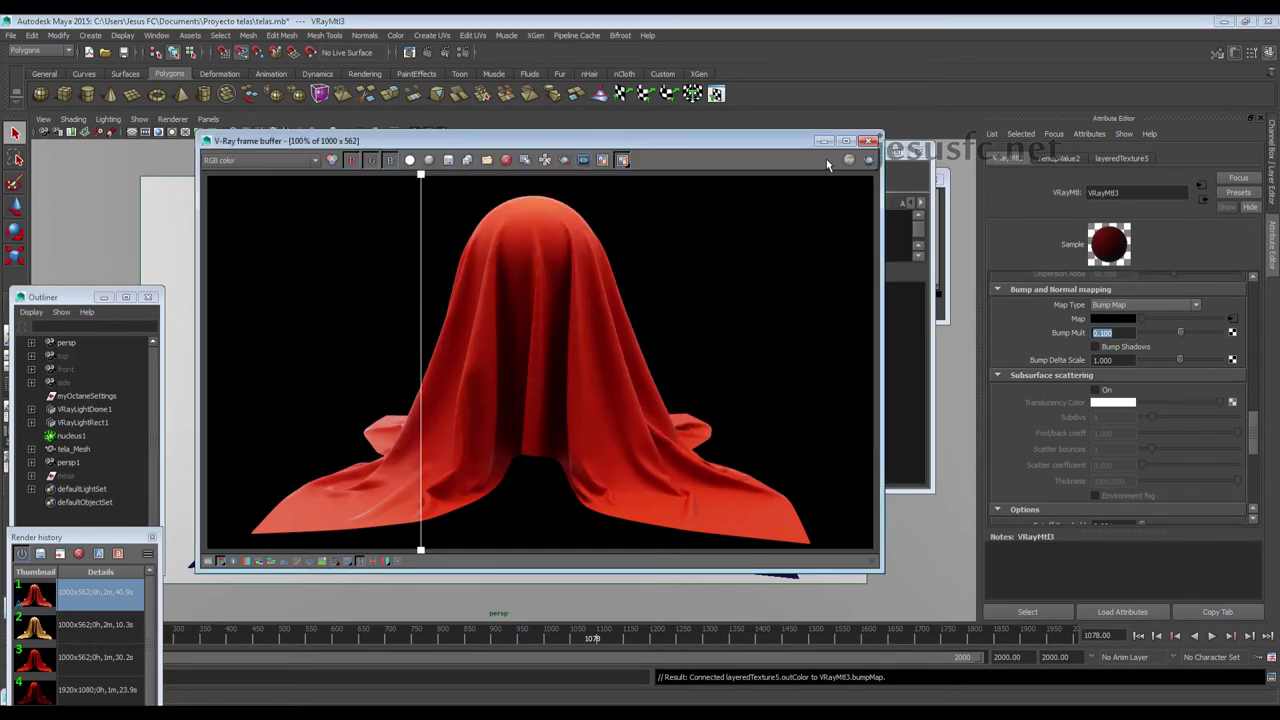
{"action": "left_click", "coordinate": [870, 161]}
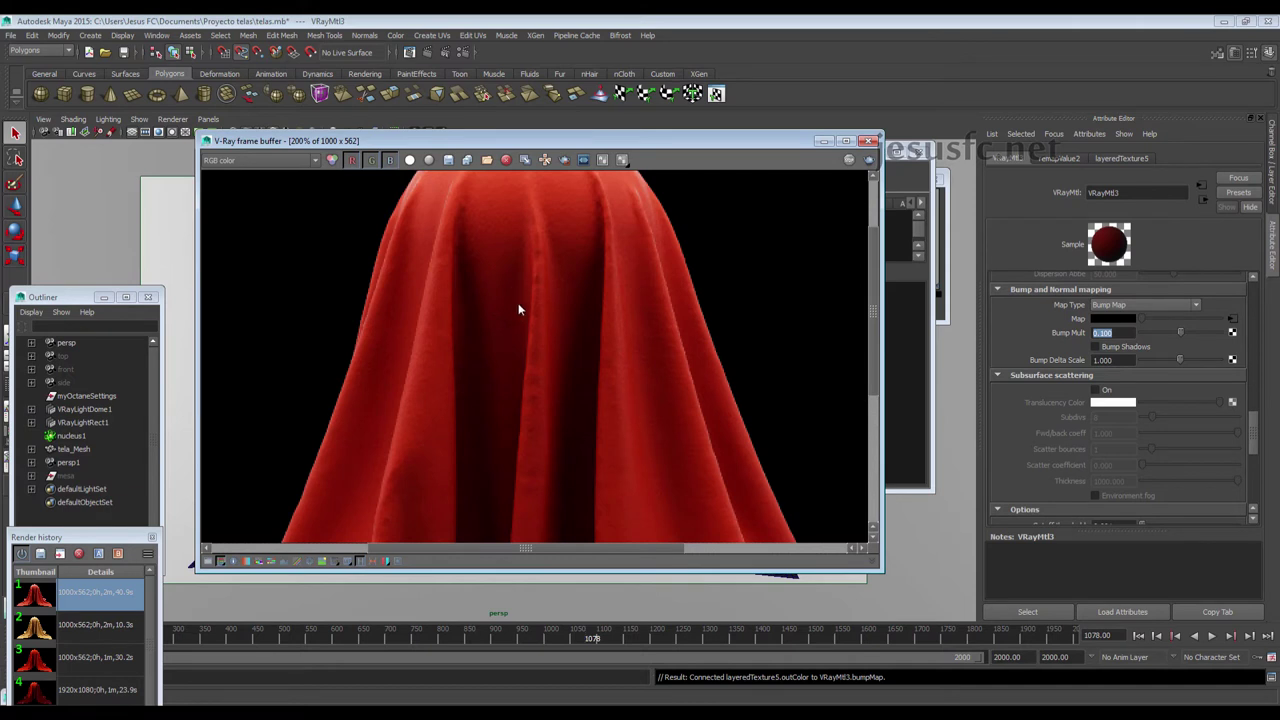
{"action": "middle_click_drag", "start_coordinate": [530, 347], "coordinate": [571, 266]}
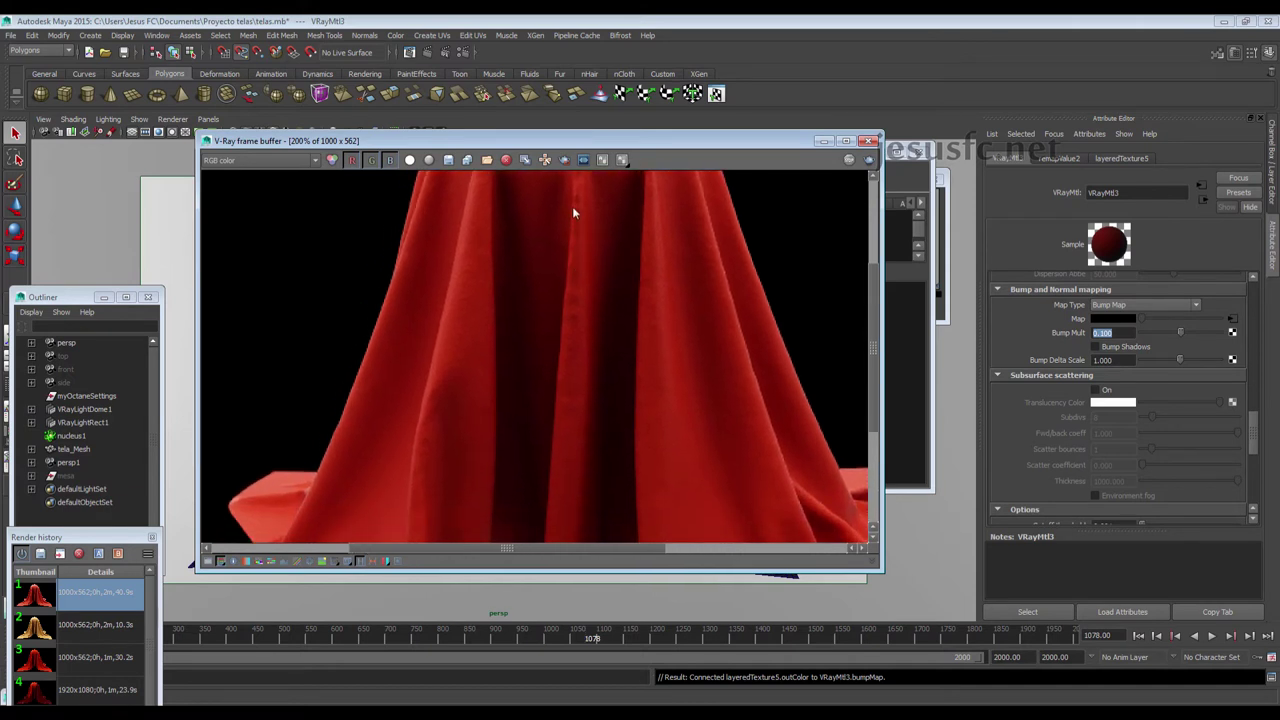
{"action": "mouse_move", "coordinate": [549, 486]}
{"action": "middle_mouse_down"}
{"action": "mouse_move", "coordinate": [577, 280]}
{"action": "mouse_move", "coordinate": [434, 391]}
{"action": "middle_mouse_up"}
{"action": "middle_click_drag", "start_coordinate": [430, 260], "coordinate": [423, 331]}
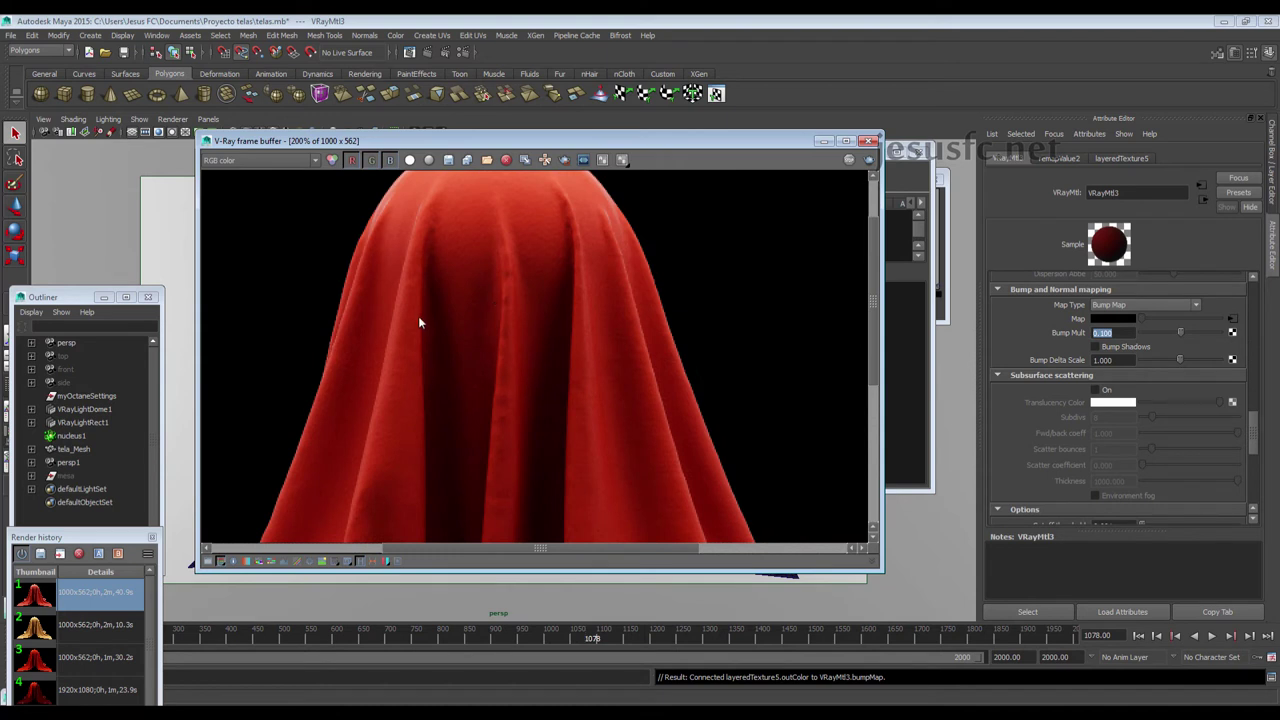
{"action": "scroll", "coordinate": [418, 316], "scroll_direction": "down", "scroll_amount": 1}
{"action": "scroll", "coordinate": [401, 441], "scroll_direction": "up", "scroll_amount": 1}
{"action": "mouse_move", "coordinate": [401, 441]}
{"action": "middle_mouse_down"}
{"action": "mouse_move", "coordinate": [445, 383]}
{"action": "mouse_move", "coordinate": [471, 302]}
{"action": "middle_mouse_up"}
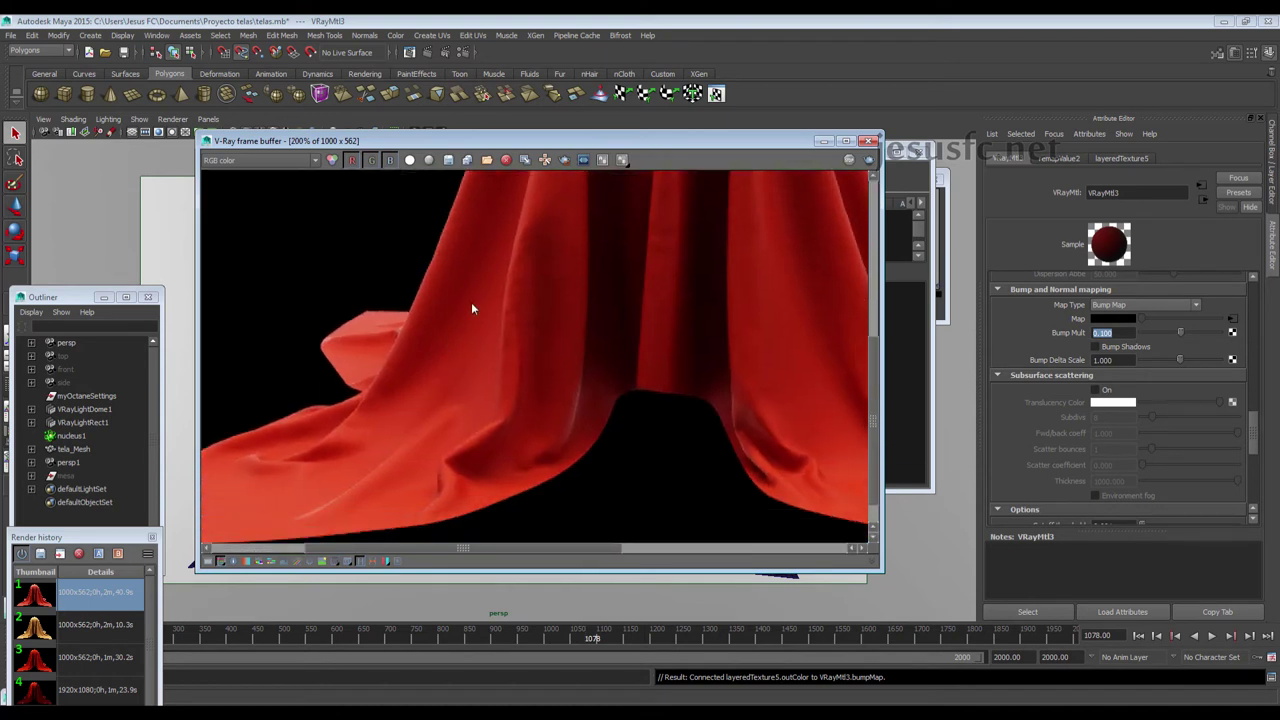
{"action": "left_click_drag", "start_coordinate": [784, 145], "coordinate": [776, 262]}
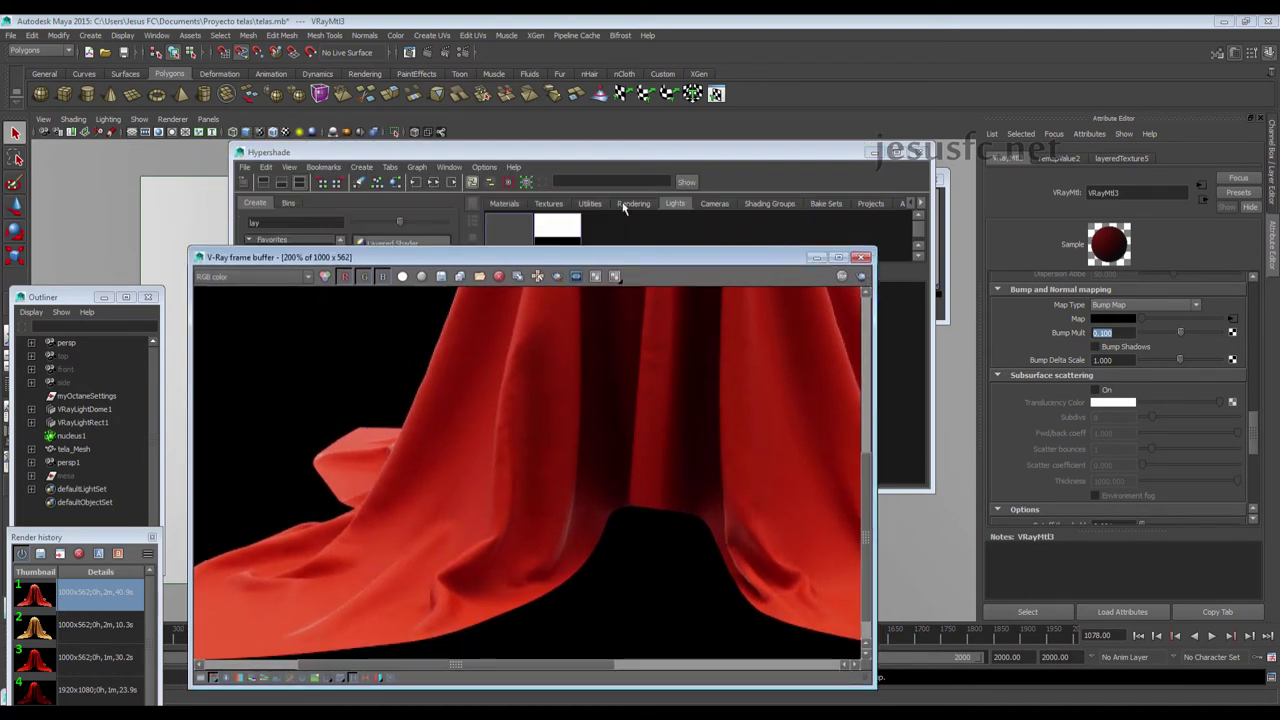
{"action": "left_click_drag", "start_coordinate": [581, 160], "coordinate": [630, 396]}
{"action": "left_click", "coordinate": [490, 216]}
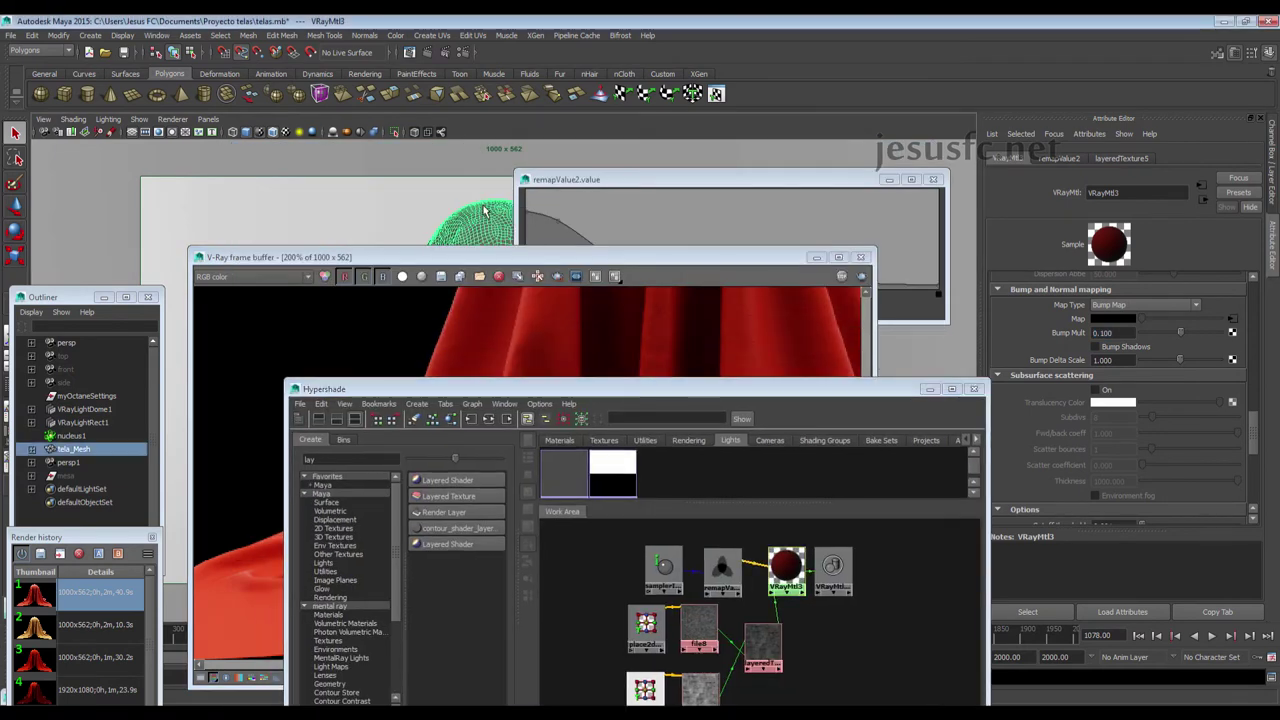
{"action": "left_click", "coordinate": [468, 38]}
{"action": "left_click", "coordinate": [539, 296]}
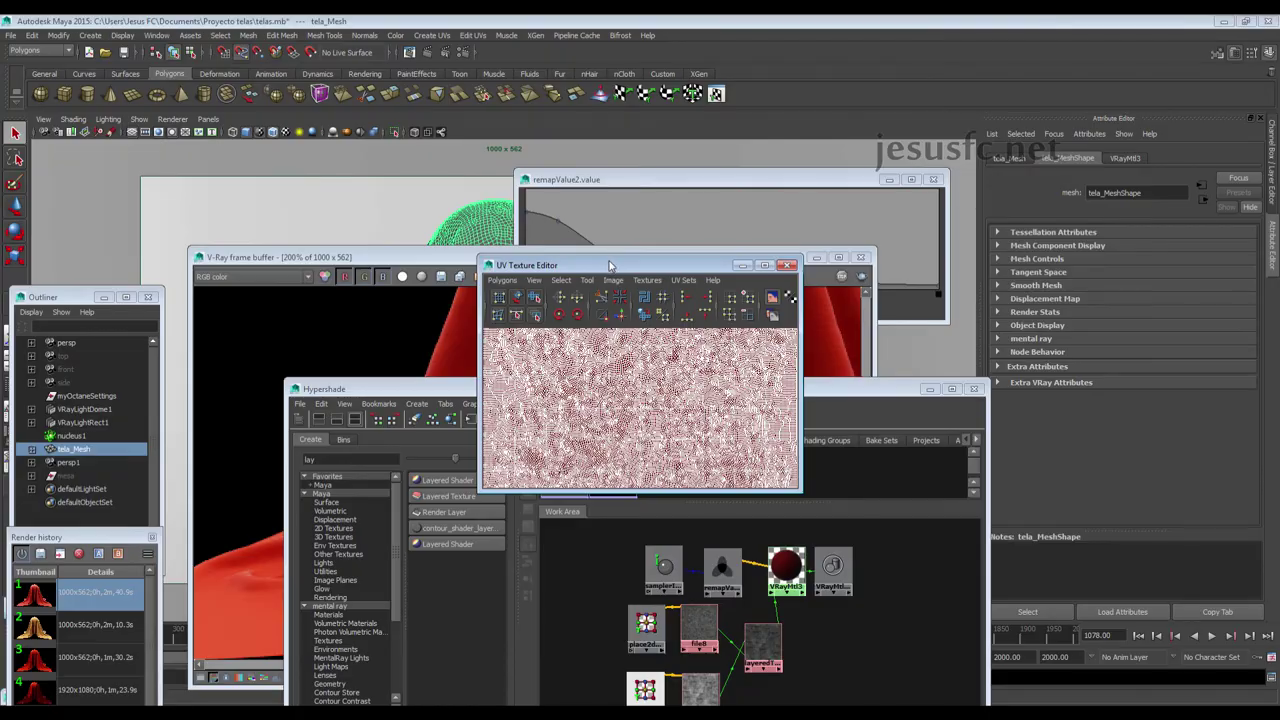
{"action": "double_click", "coordinate": [610, 265]}
{"action": "scroll", "coordinate": [597, 286], "scroll_direction": "down", "scroll_amount": 3}
{"action": "scroll", "coordinate": [597, 286], "scroll_direction": "down", "scroll_amount": 3}
{"action": "scroll", "coordinate": [597, 286], "scroll_direction": "down", "scroll_amount": 2}
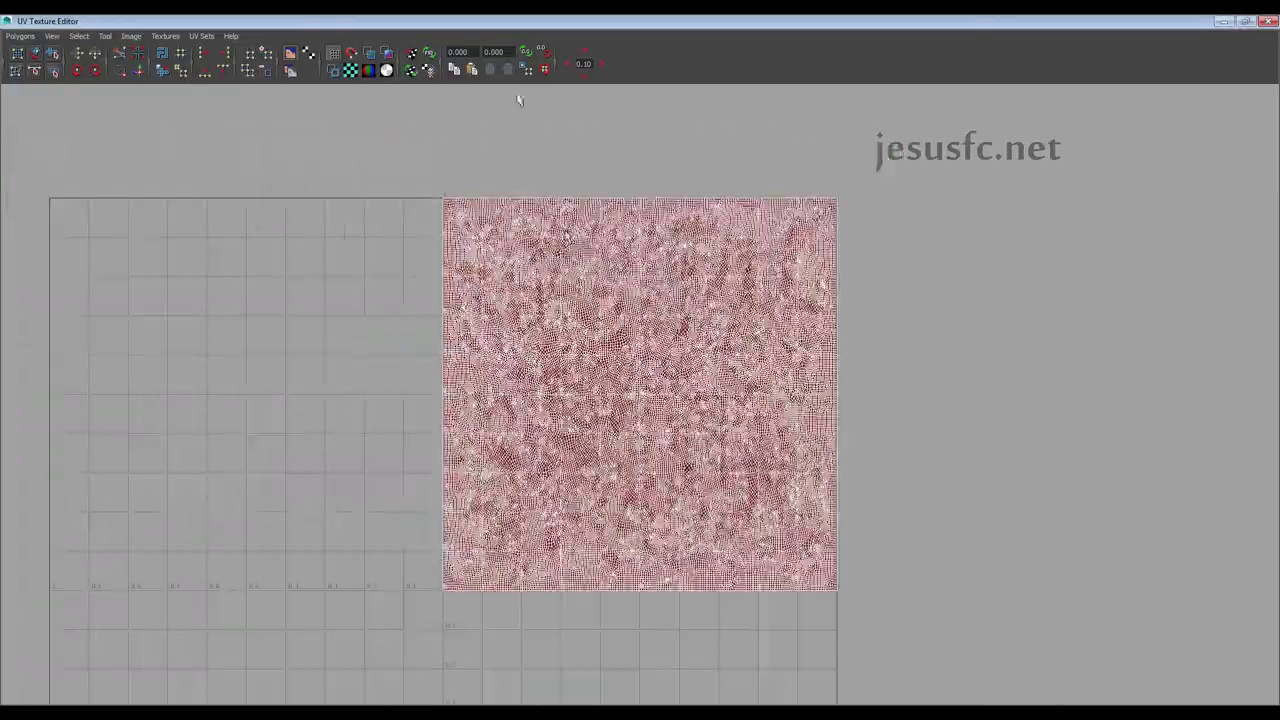
{"action": "double_click", "coordinate": [513, 21]}
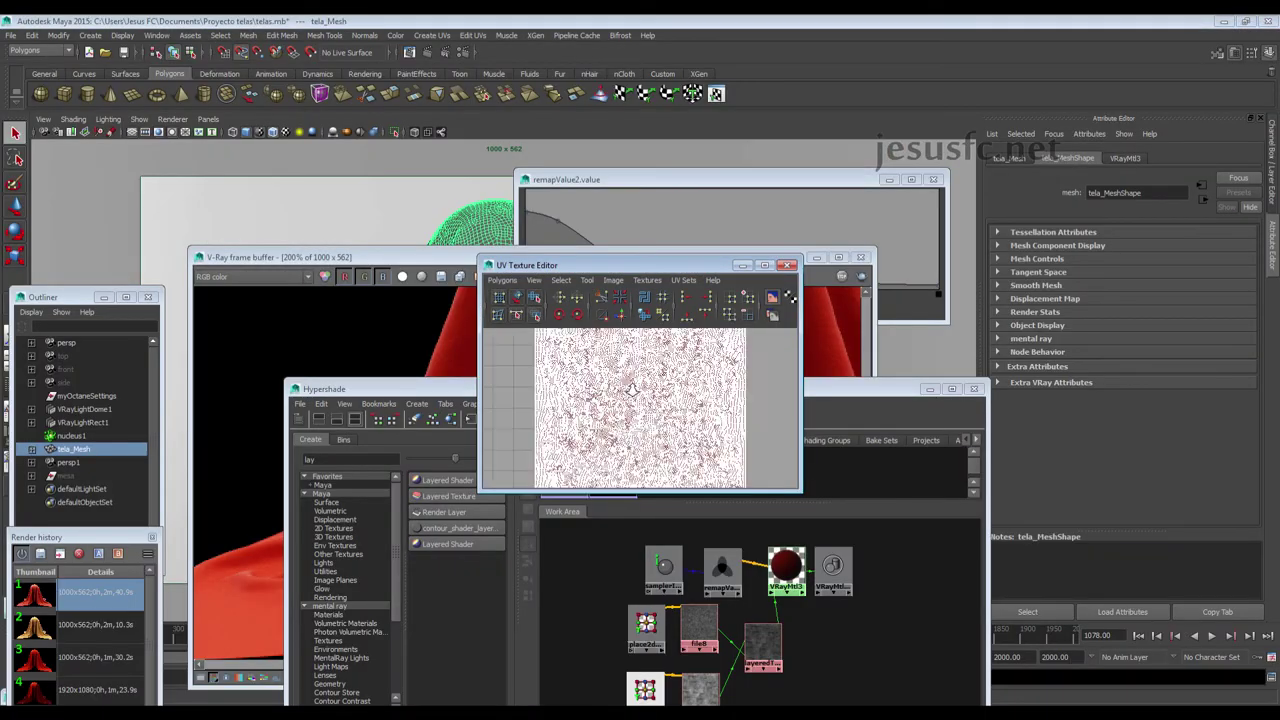
{"action": "scroll", "coordinate": [660, 405], "scroll_direction": "up", "scroll_amount": 2}
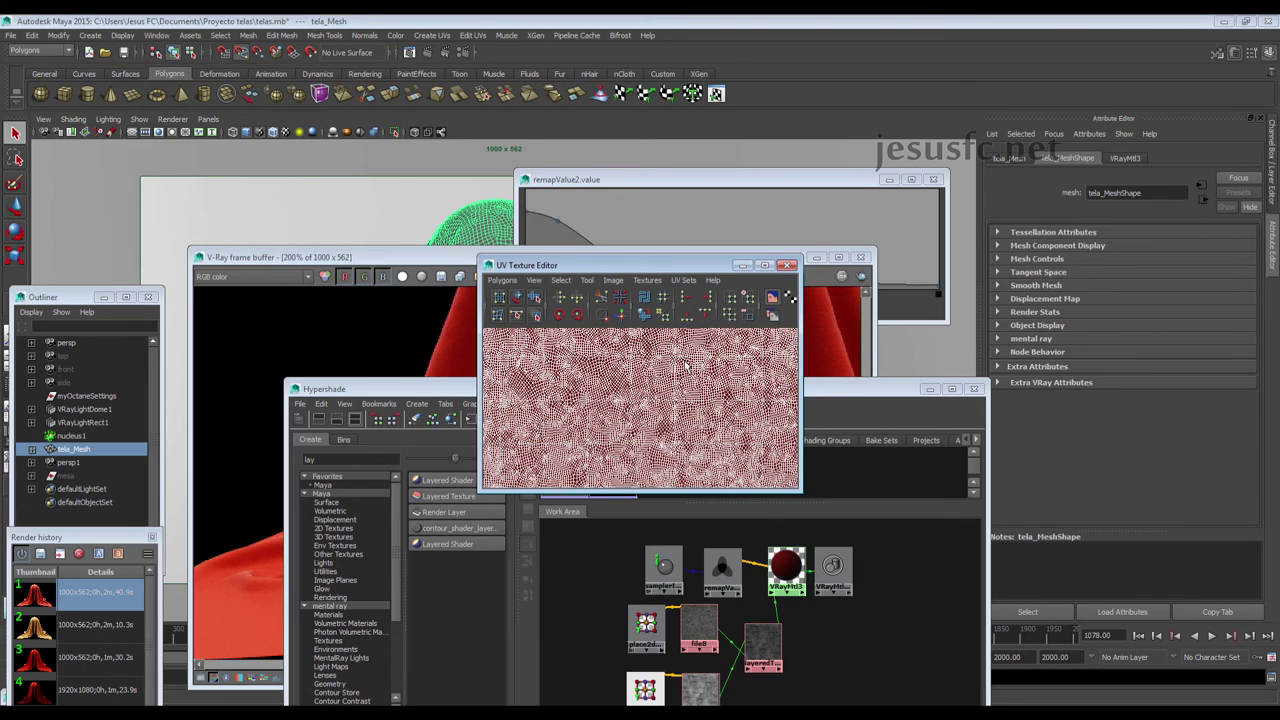
{"action": "scroll", "coordinate": [684, 397], "scroll_direction": "up", "scroll_amount": 2}
{"action": "scroll", "coordinate": [711, 401], "scroll_direction": "down", "scroll_amount": 1}
{"action": "scroll", "coordinate": [670, 420], "scroll_direction": "down", "scroll_amount": 1}
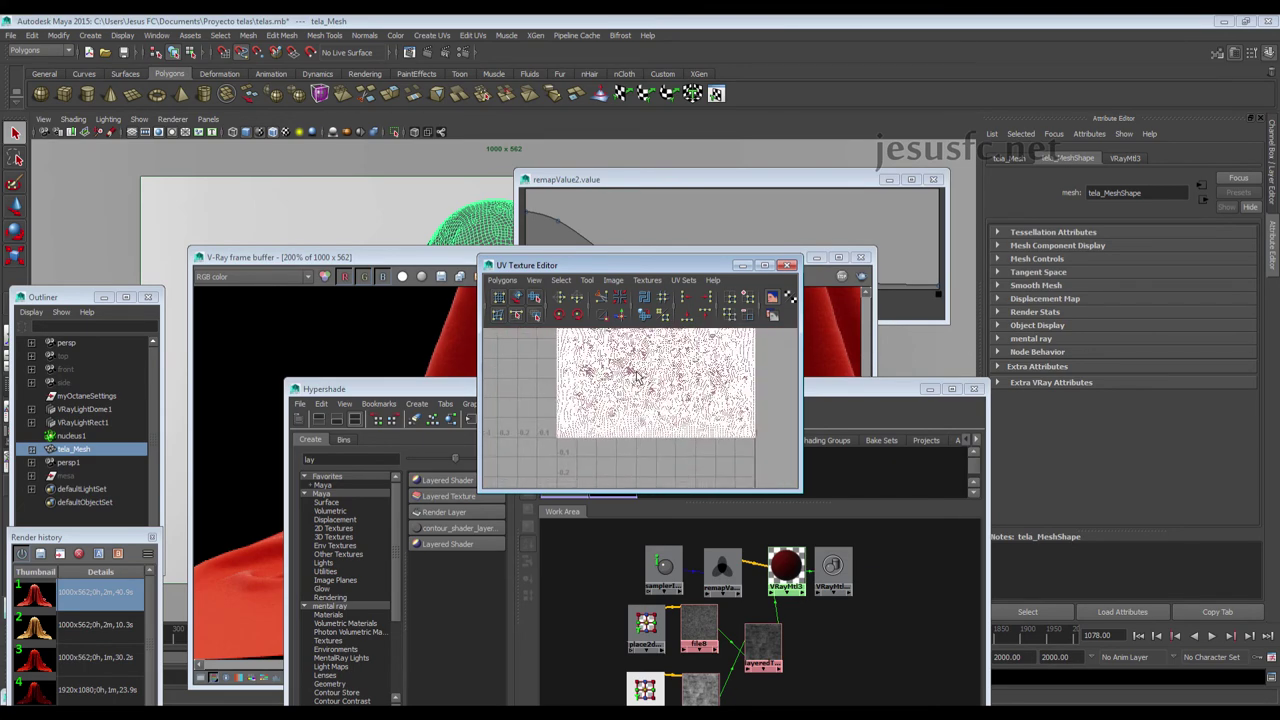
{"action": "scroll", "coordinate": [623, 441], "scroll_direction": "down", "scroll_amount": 1}
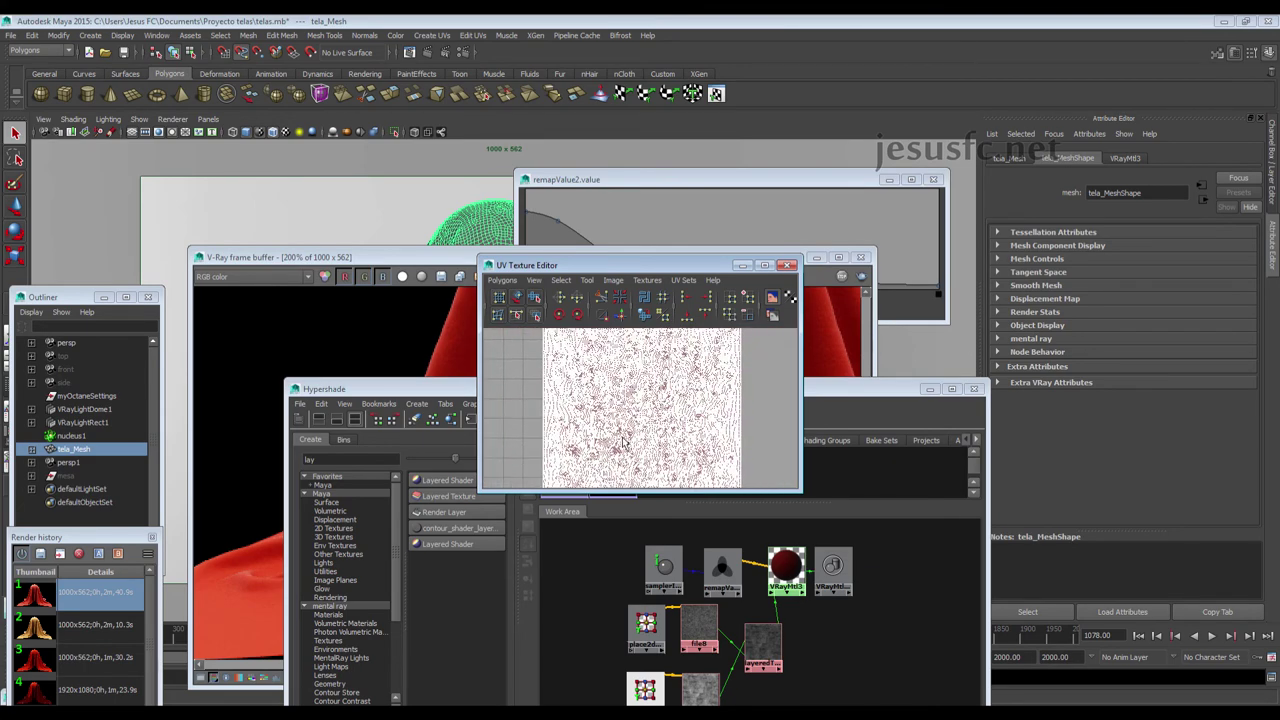
{"action": "left_click", "coordinate": [789, 265]}
{"action": "left_click", "coordinate": [641, 262]}
{"action": "scroll", "coordinate": [640, 380], "scroll_direction": "down", "scroll_amount": 3}
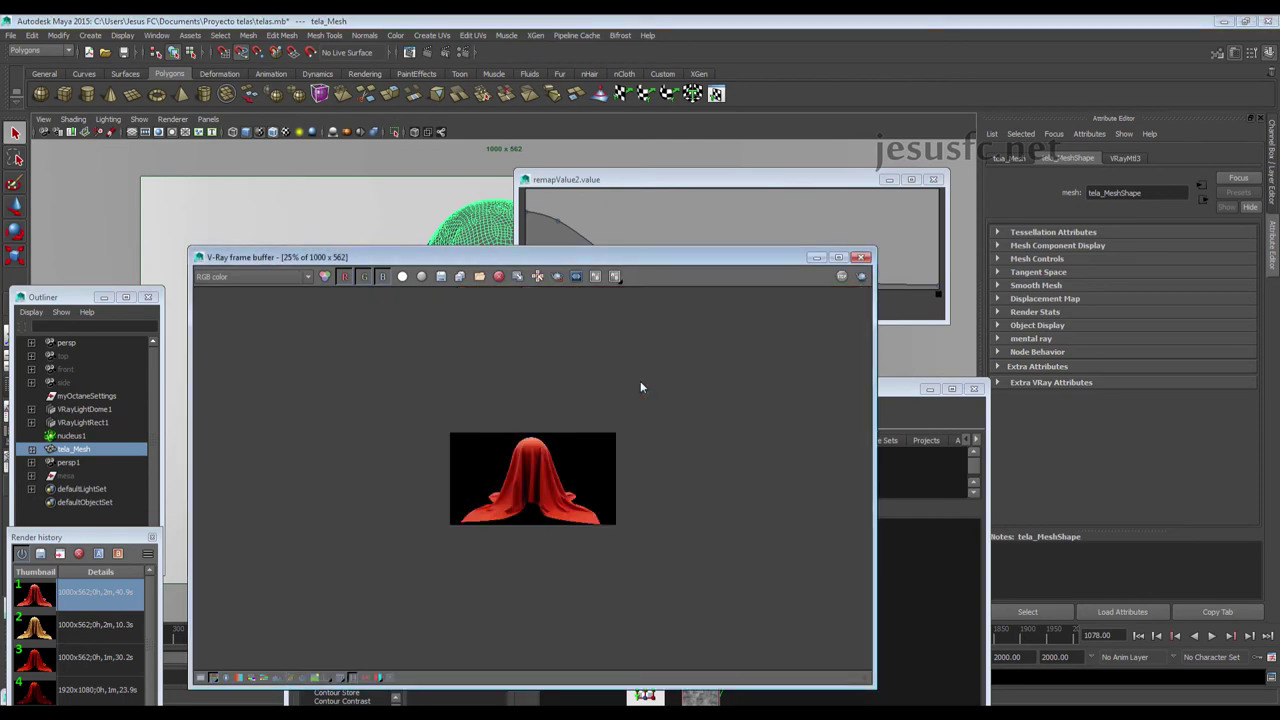
{"action": "scroll", "coordinate": [640, 385], "scroll_direction": "up", "scroll_amount": 2}
{"action": "scroll", "coordinate": [639, 393], "scroll_direction": "up", "scroll_amount": 1}
{"action": "scroll", "coordinate": [640, 393], "scroll_direction": "down", "scroll_amount": 1}
Set place2dTexture10's UV repeat to 20
{"action": "left_click", "coordinate": [908, 548]}
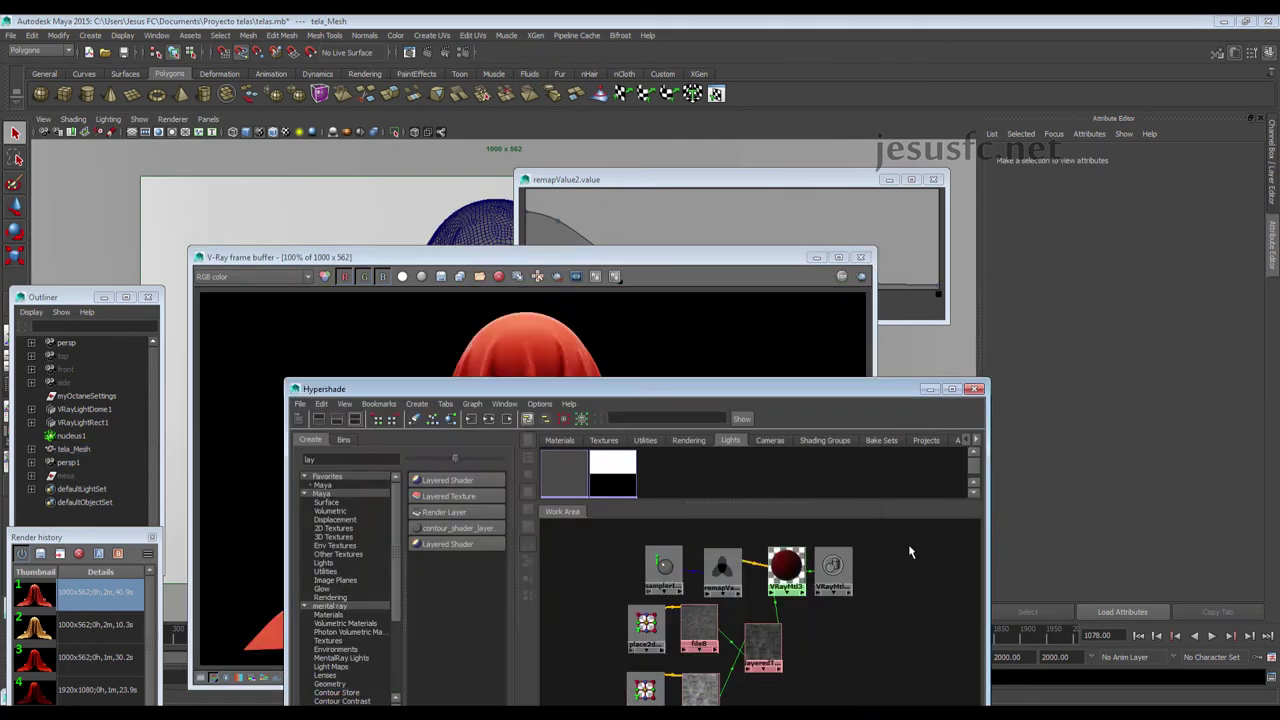
{"action": "left_click", "coordinate": [645, 625]}
{"action": "left_click", "coordinate": [1103, 397]}
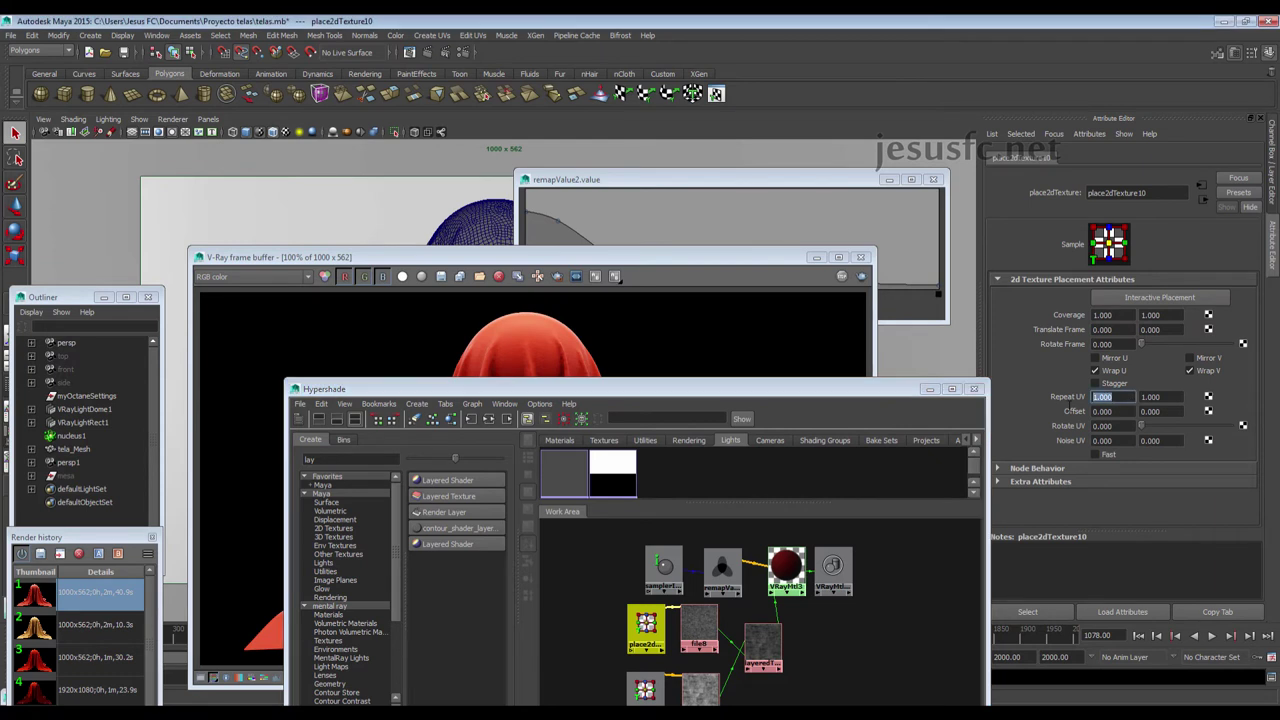
{"action": "key", "text": "Tab"}
{"action": "type", "text": "20"}
{"action": "key", "text": "Return"}
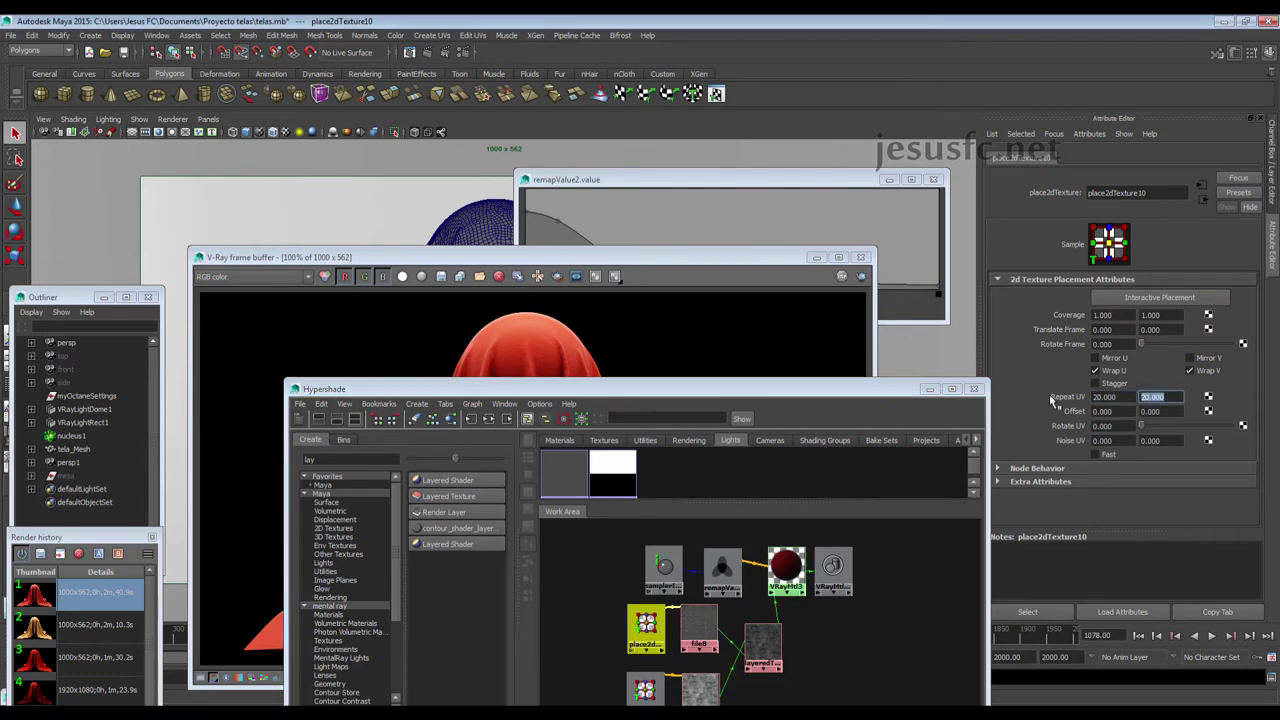
Set place2dTexture11's UV repeat to 20 as well, then glance at the cloth render
{"action": "middle_click_drag", "start_coordinate": [618, 545], "coordinate": [624, 489], "text": "alt"}
{"action": "left_click", "coordinate": [651, 630]}
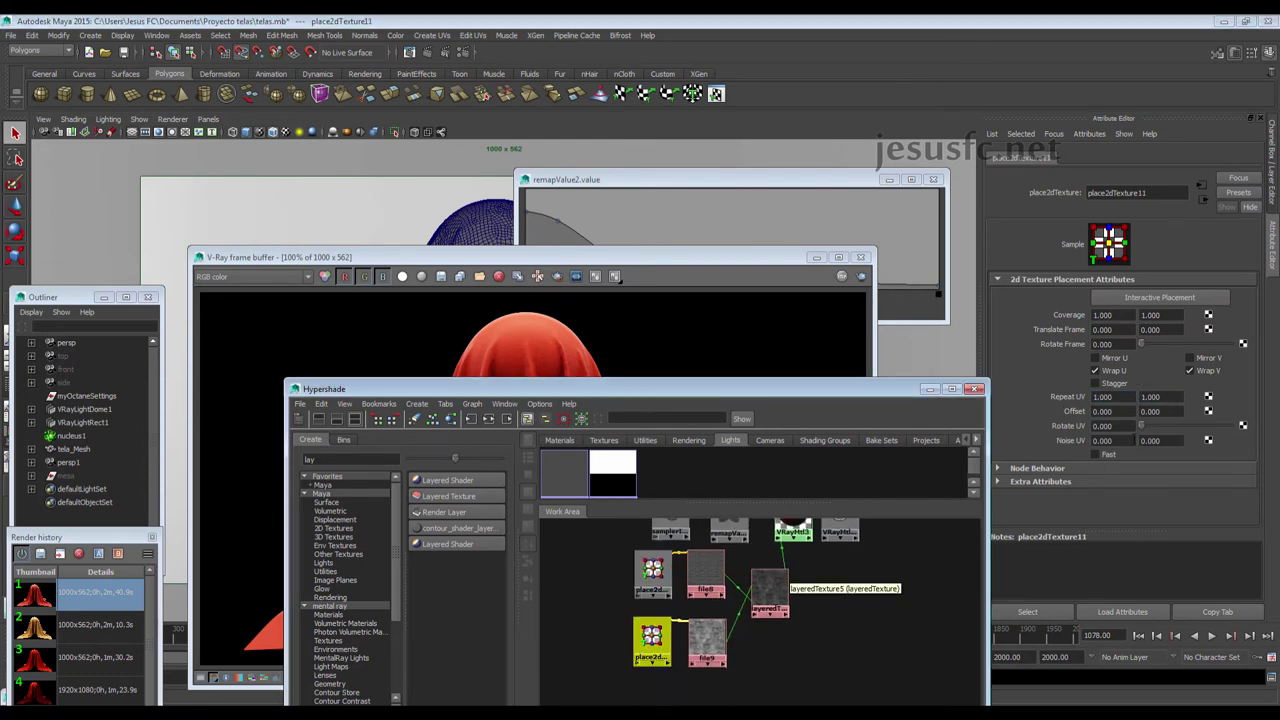
{"action": "left_click", "coordinate": [1122, 397]}
{"action": "key", "text": "Tab"}
{"action": "type", "text": "20"}
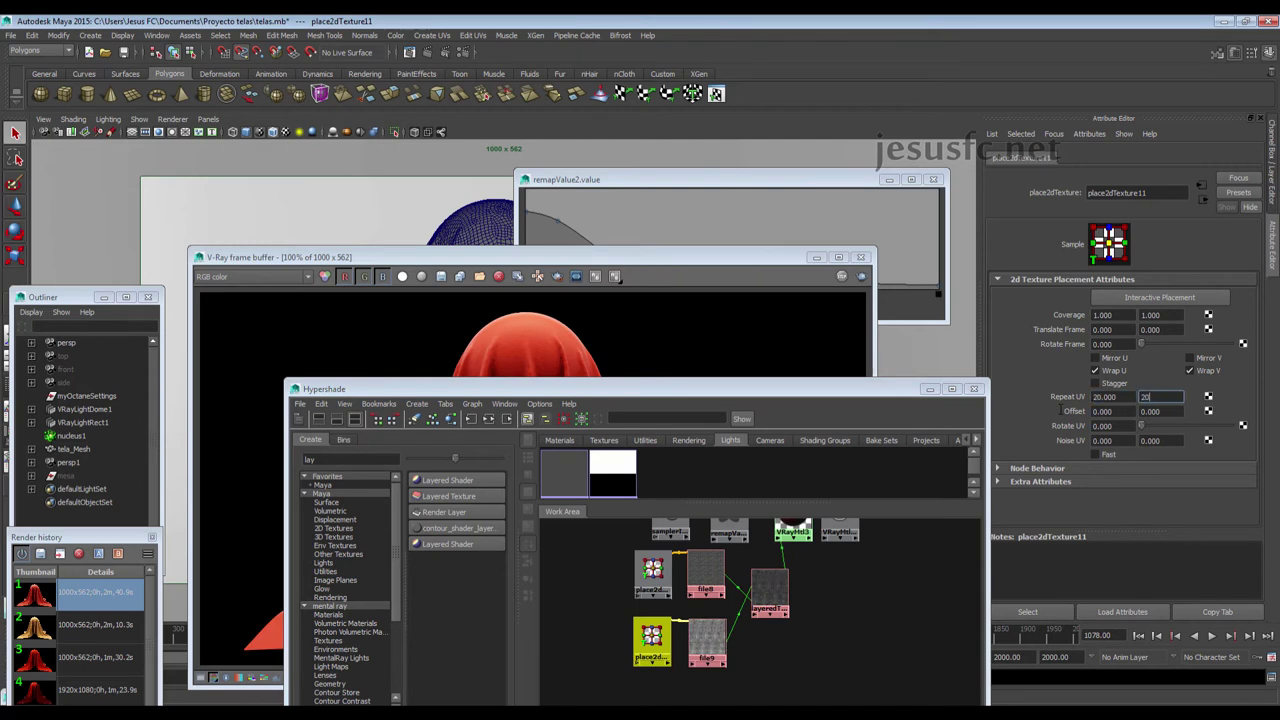
{"action": "key", "text": "Return"}
{"action": "middle_click_drag", "start_coordinate": [780, 640], "coordinate": [795, 670], "text": "alt"}
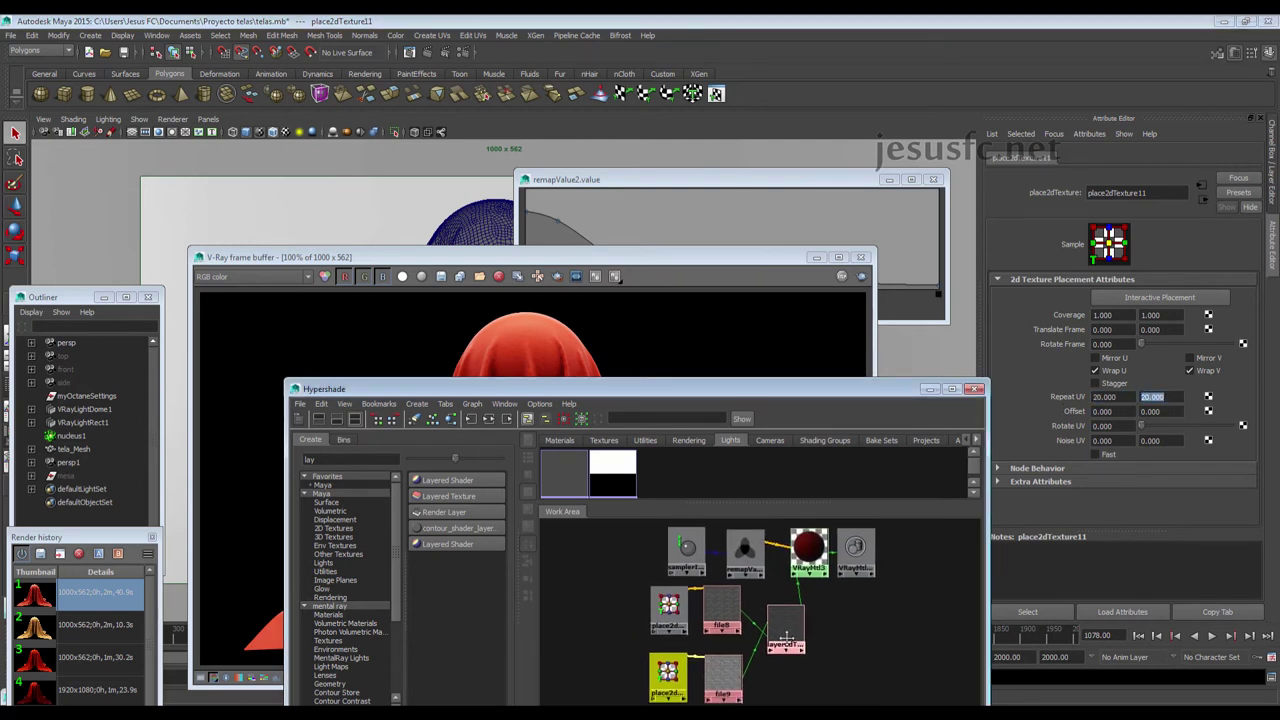
{"action": "left_click", "coordinate": [866, 645]}
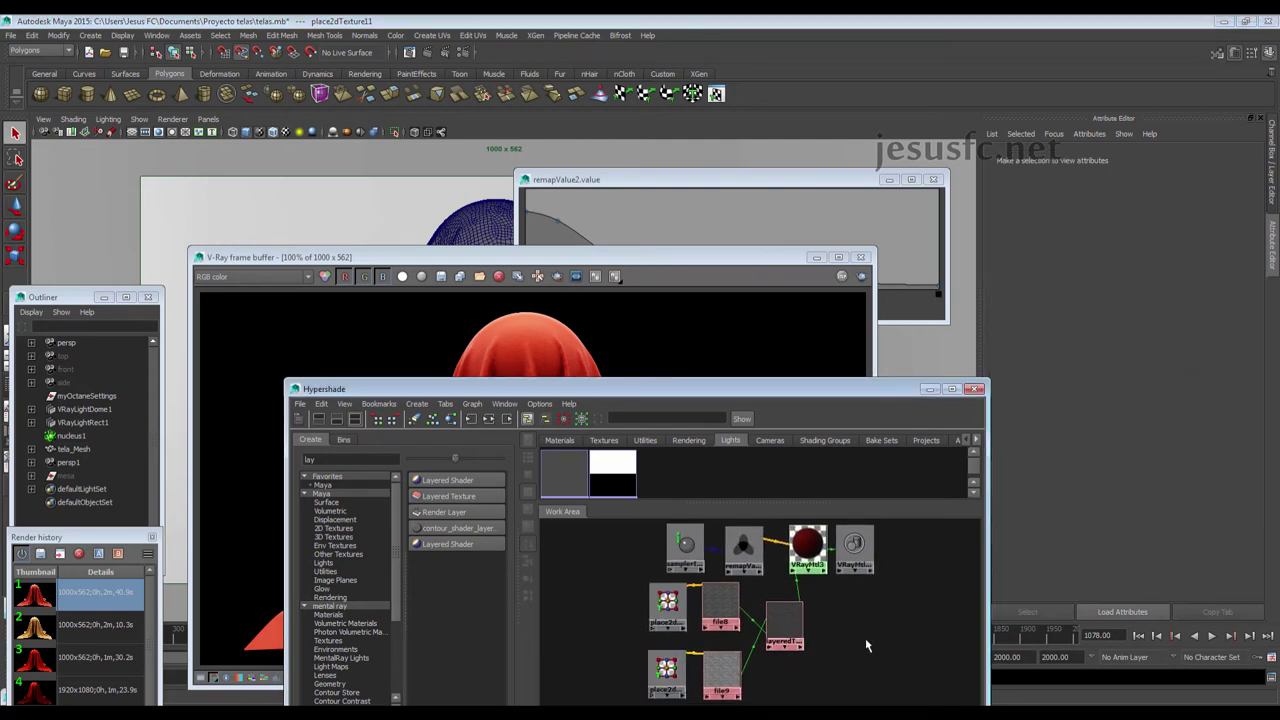
{"action": "left_click", "coordinate": [575, 298]}
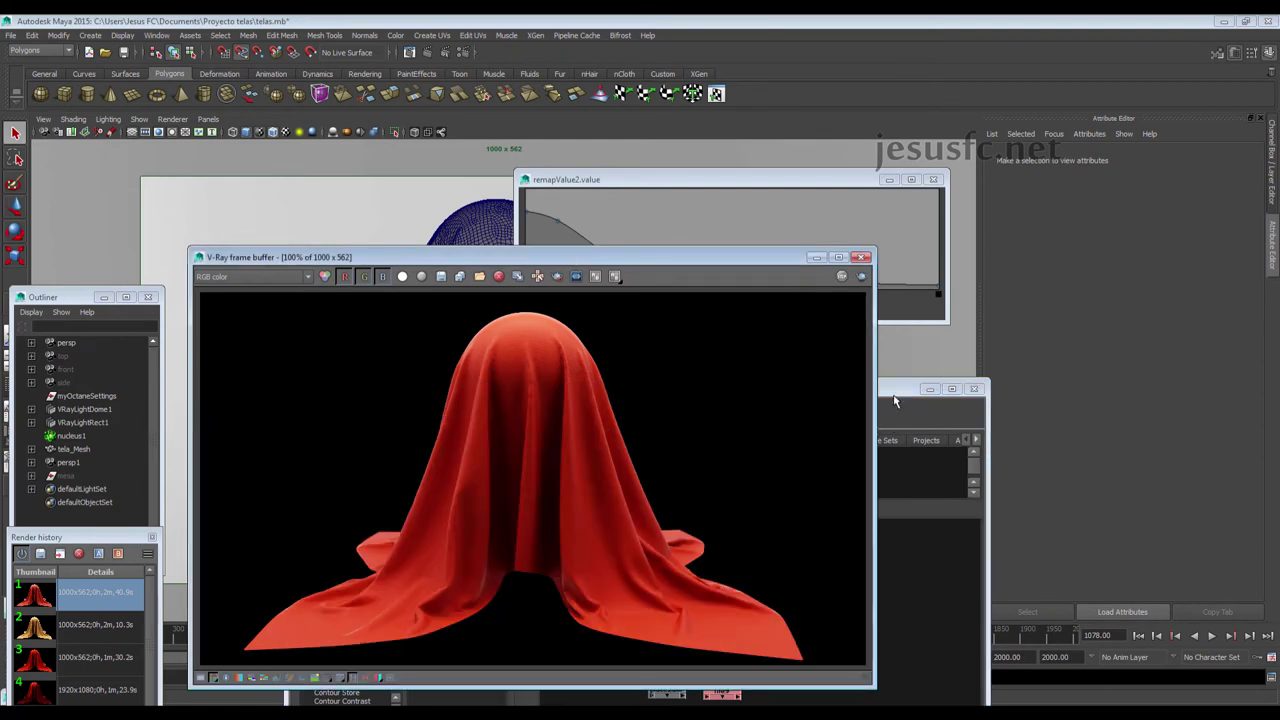
{"action": "left_click", "coordinate": [937, 485]}
Reduce the new layeredTexture6 to a single dark red layer
{"action": "middle_click_drag", "start_coordinate": [840, 647], "coordinate": [788, 606], "text": "alt"}
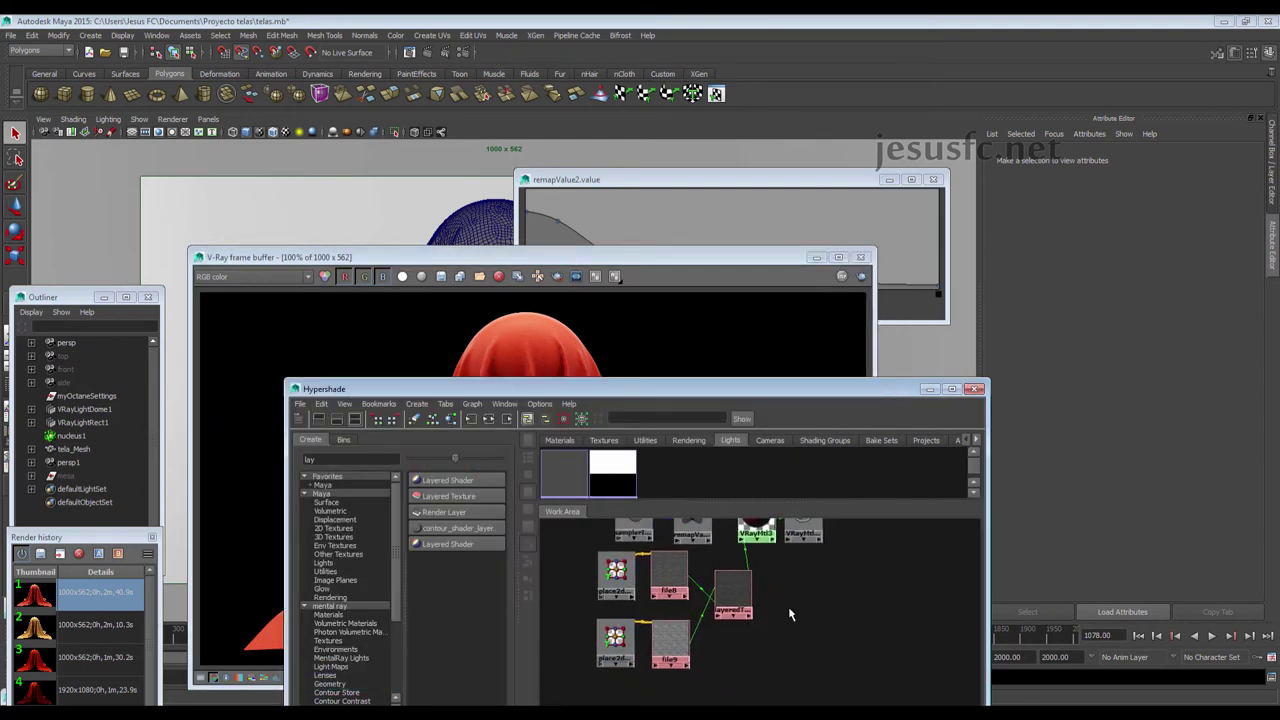
{"action": "left_click", "coordinate": [733, 594]}
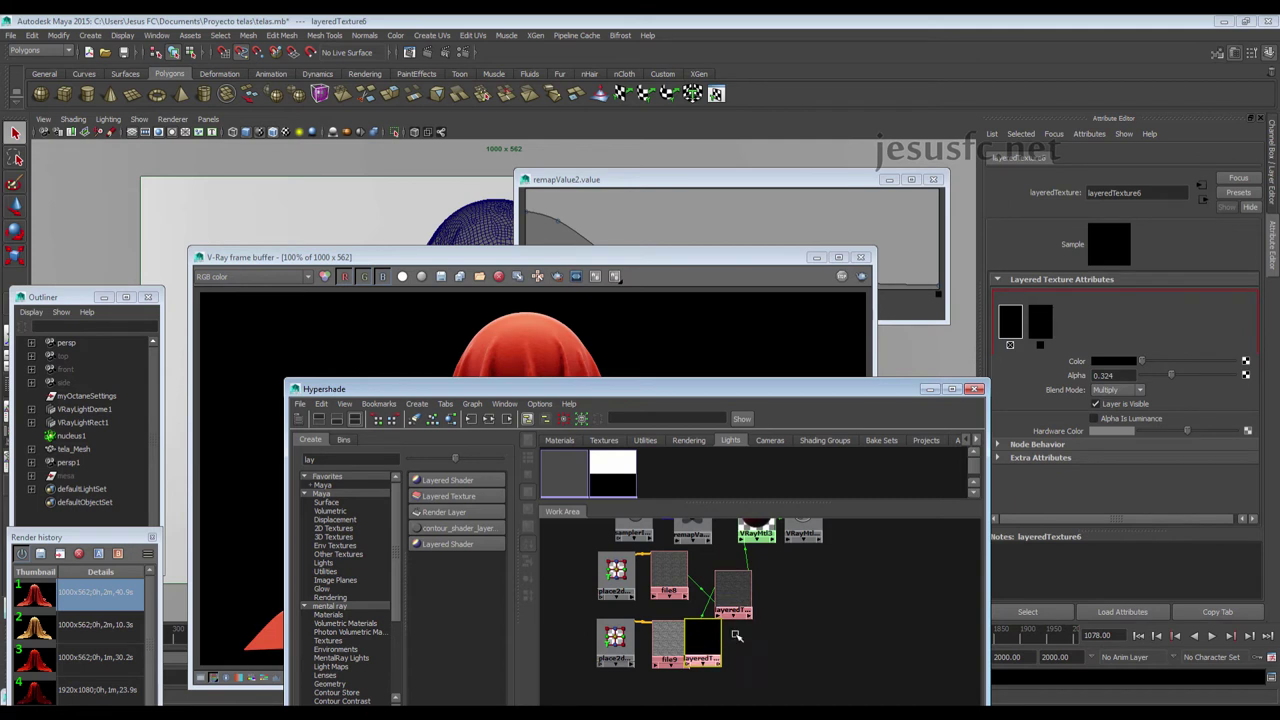
{"action": "left_click_drag", "start_coordinate": [703, 640], "coordinate": [817, 625]}
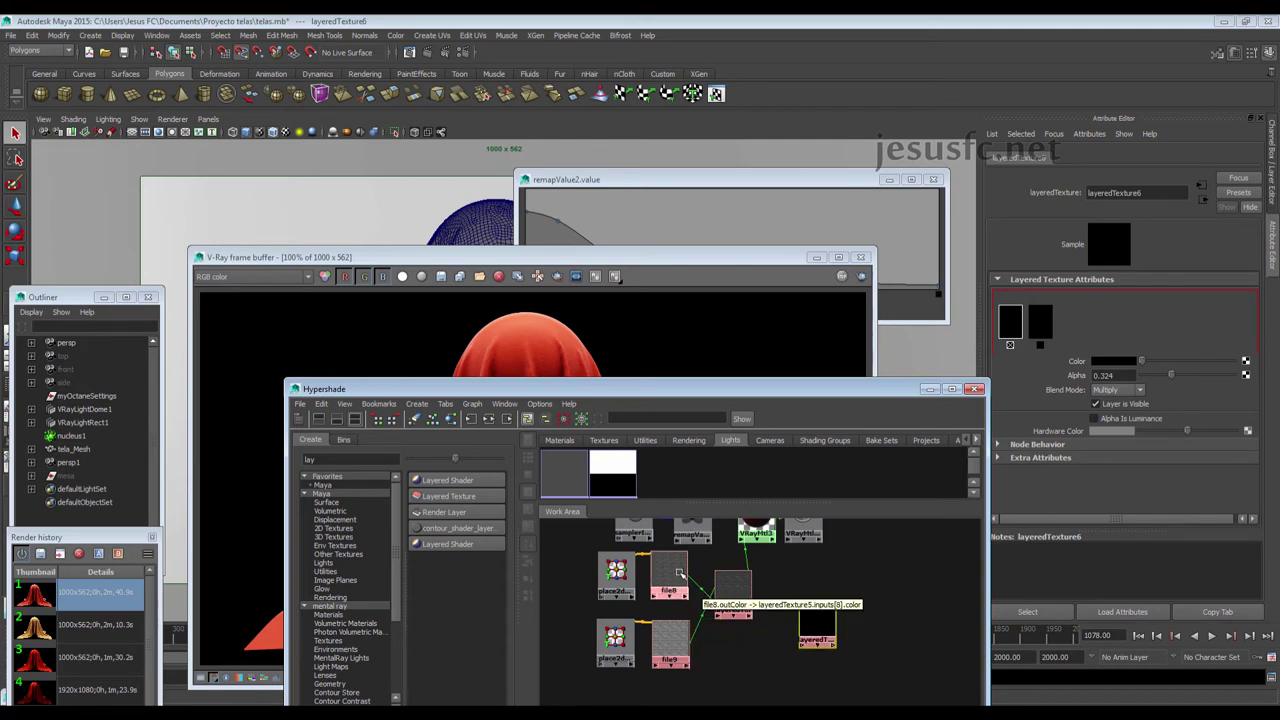
{"action": "left_click", "coordinate": [1010, 345]}
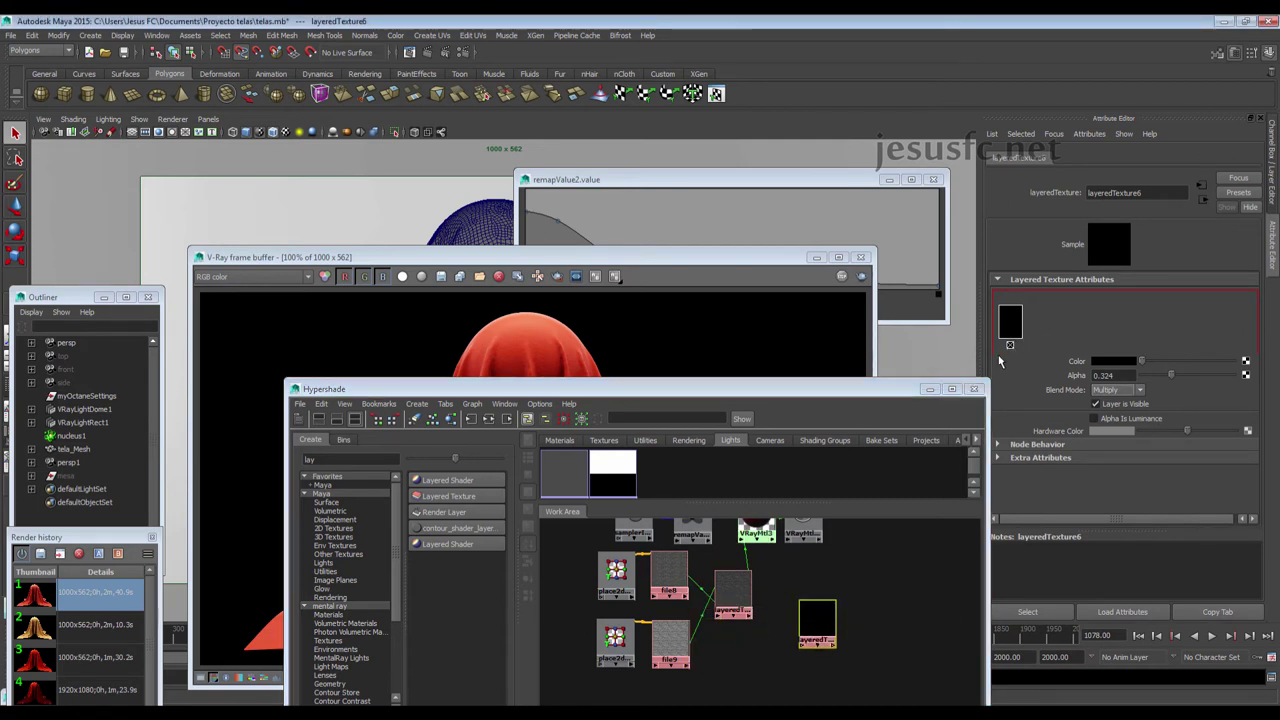
{"action": "left_click", "coordinate": [1118, 364]}
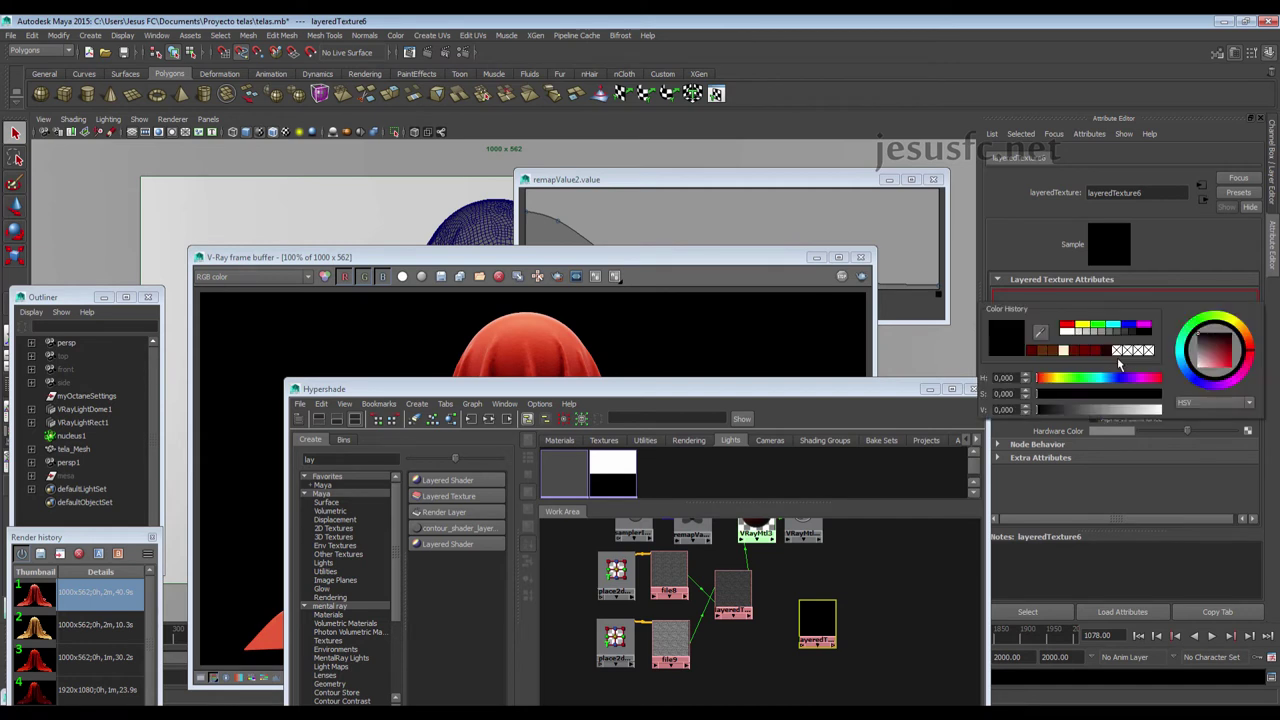
{"action": "left_click", "coordinate": [1029, 351]}
{"action": "left_click", "coordinate": [1036, 297]}
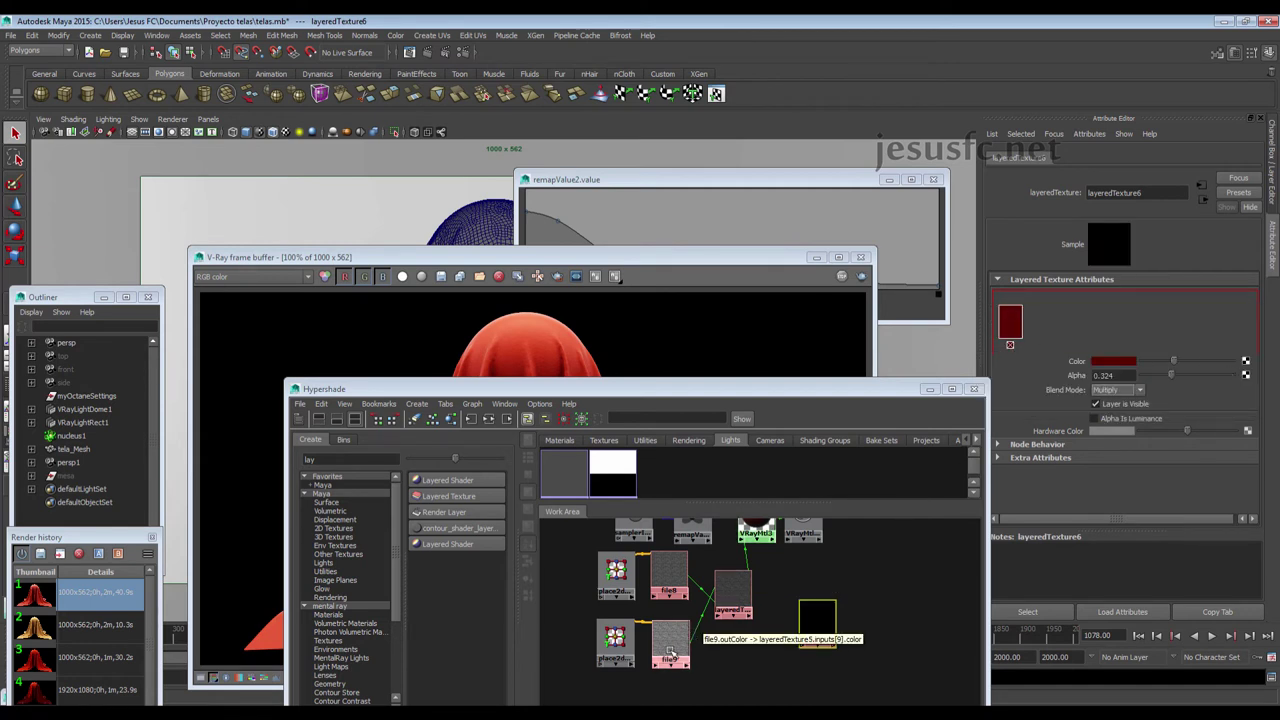
Connect file9 and file8 as layers of layeredTexture6, with the dark red layer at the bottom
{"action": "left_click", "coordinate": [935, 393]}
{"action": "middle_click_drag", "start_coordinate": [935, 393], "coordinate": [1002, 348]}
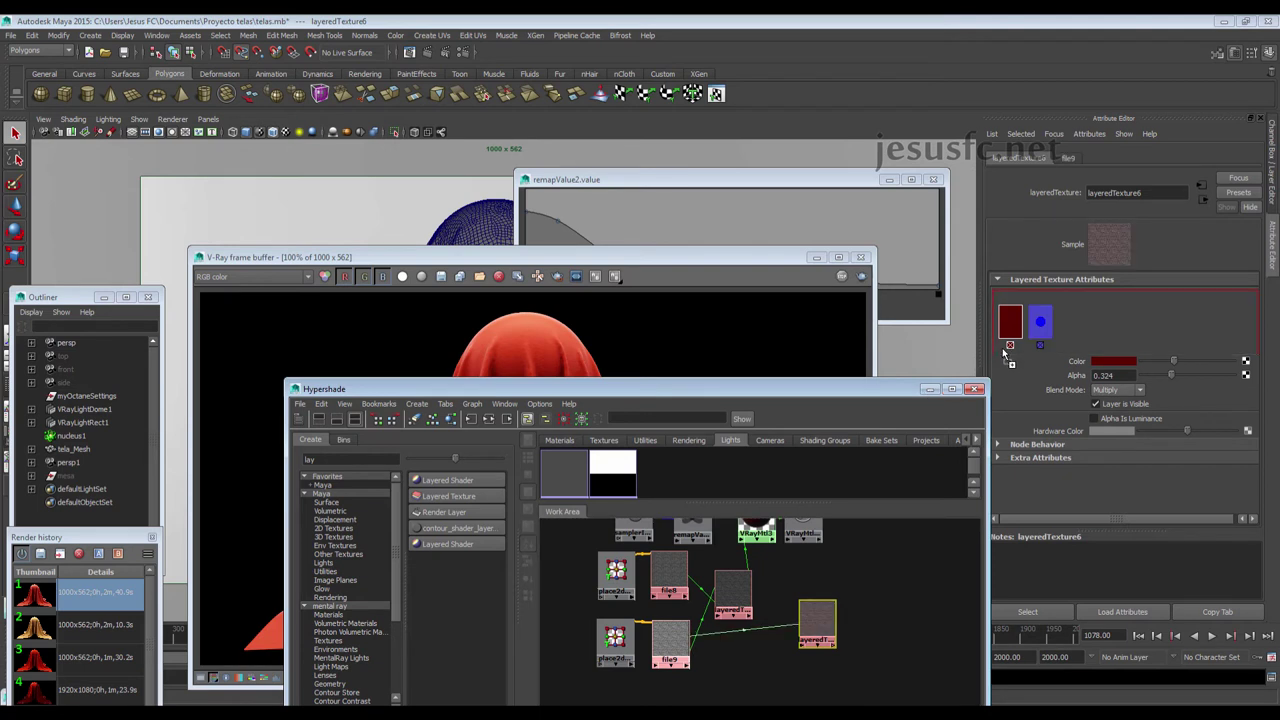
{"action": "middle_click_drag", "start_coordinate": [672, 572], "coordinate": [1066, 336]}
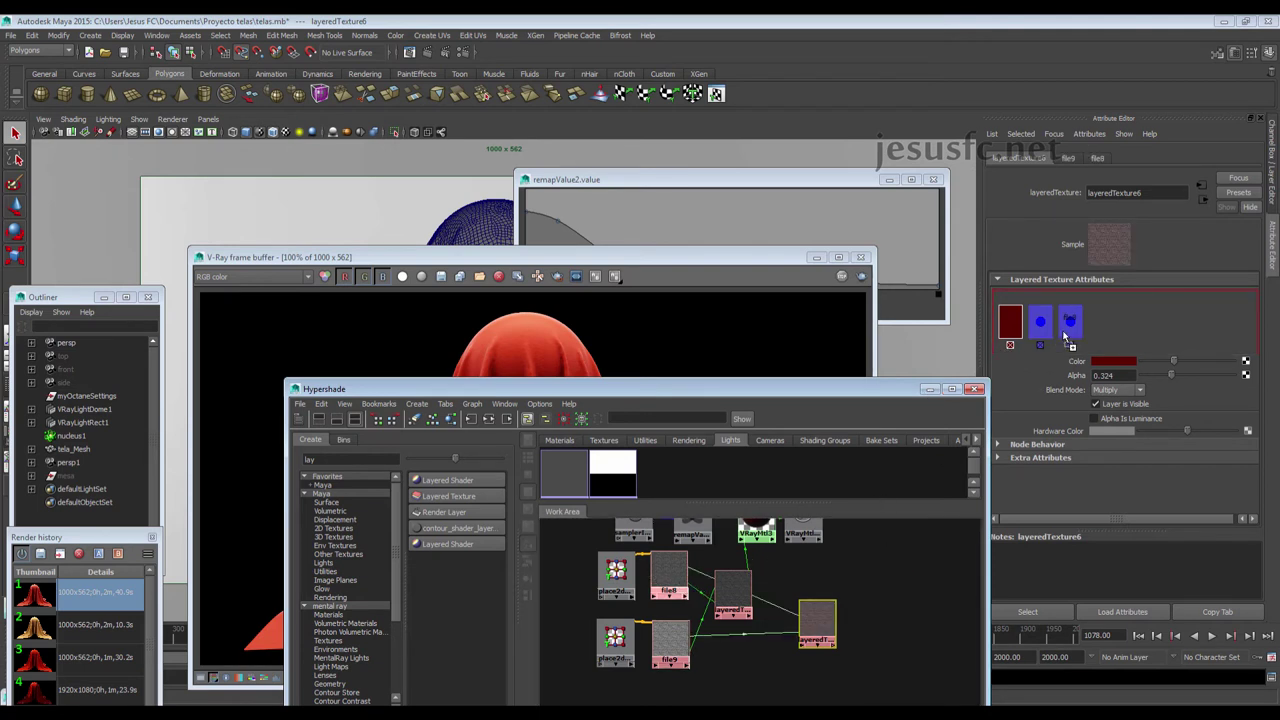
{"action": "middle_click_drag", "start_coordinate": [1010, 322], "coordinate": [1124, 324]}
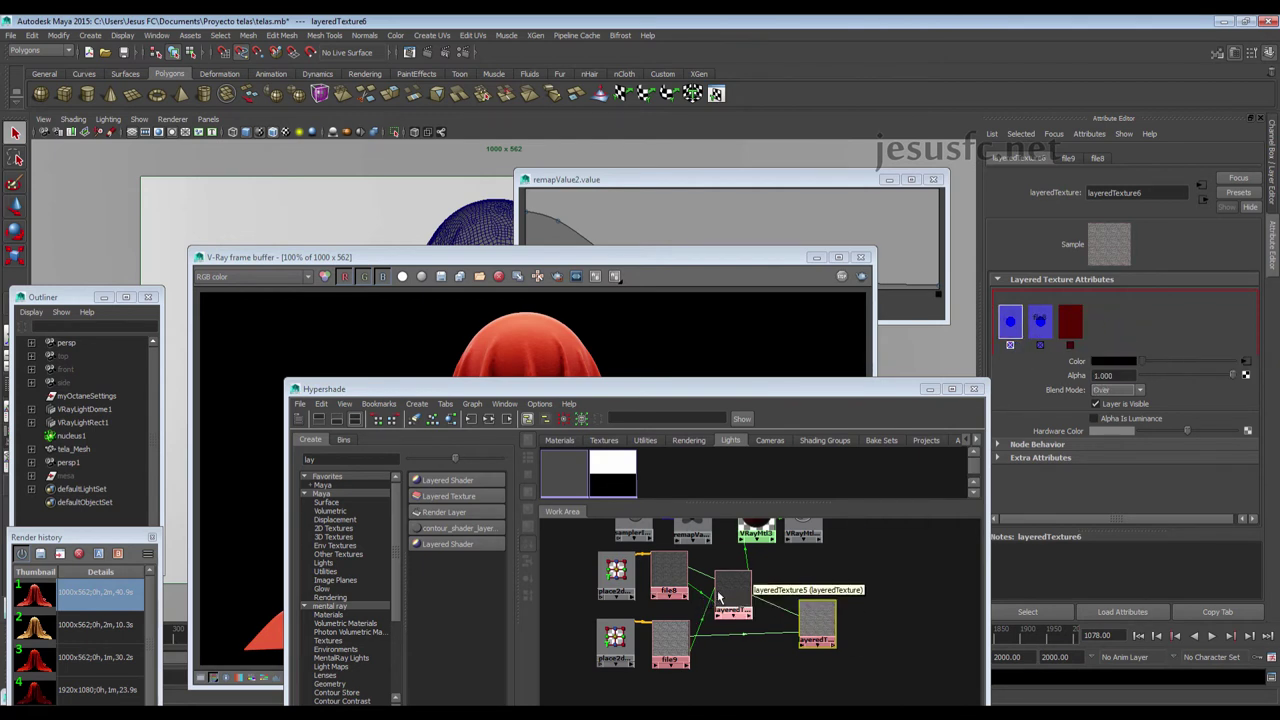
Match layeredTexture5's blend settings by setting layeredTexture6's noise layers to Multiply
{"action": "left_click", "coordinate": [733, 588]}
{"action": "left_click", "coordinate": [1040, 324]}
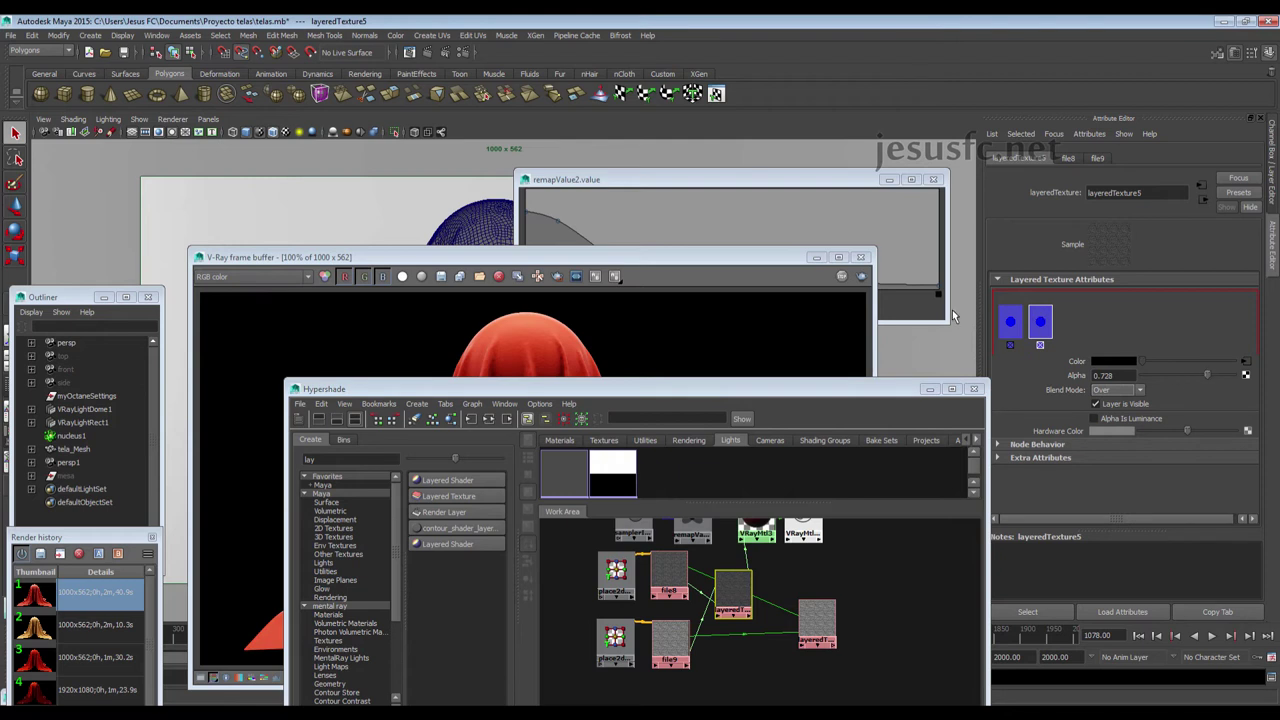
{"action": "left_click", "coordinate": [815, 622]}
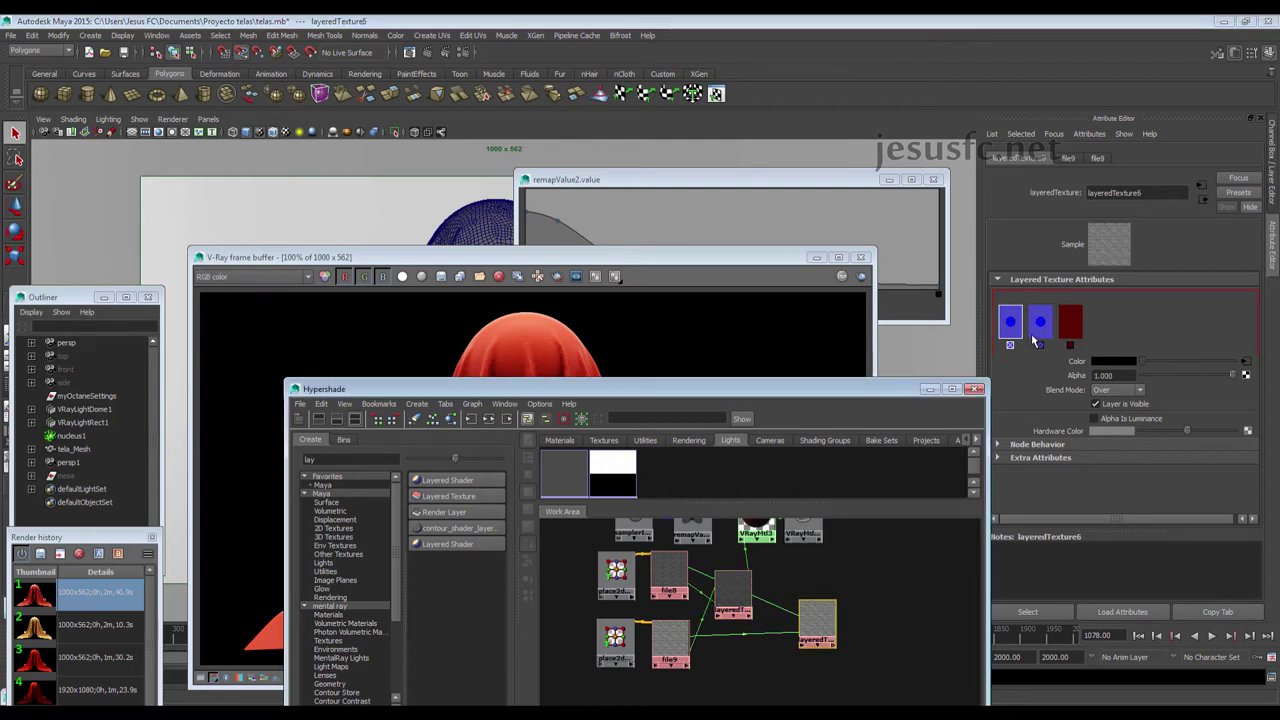
{"action": "left_click", "coordinate": [1117, 389]}
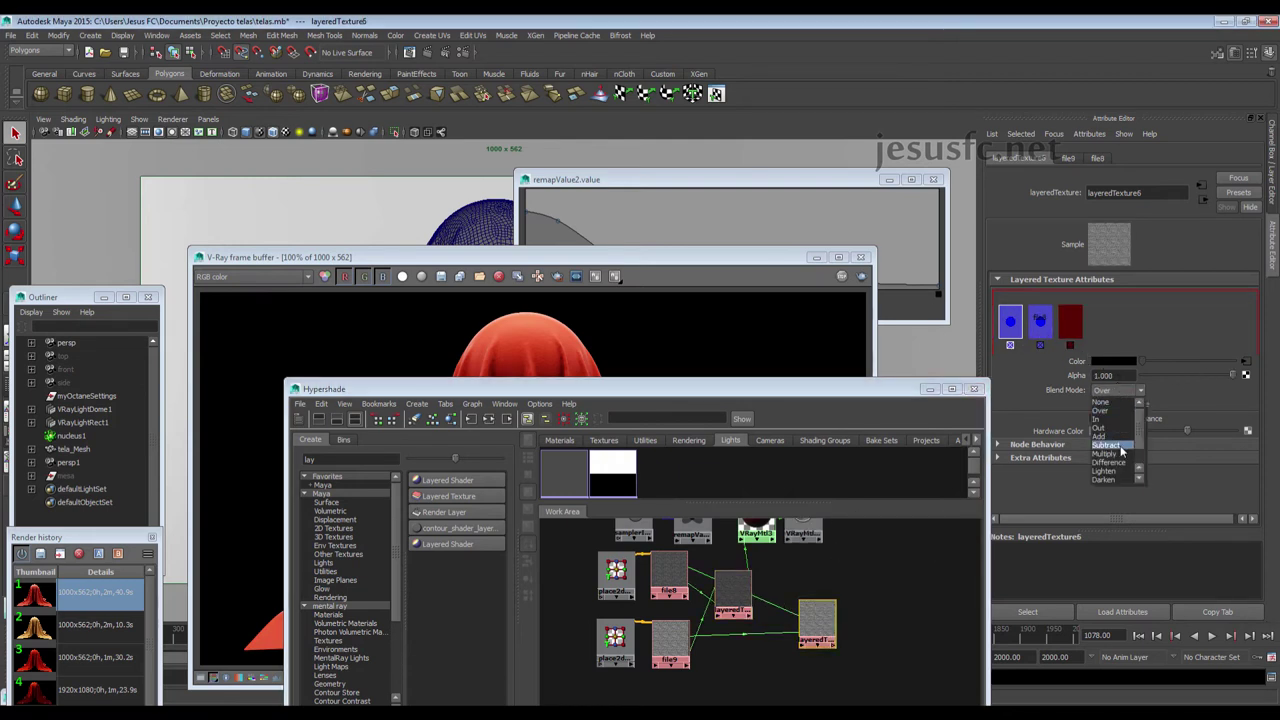
{"action": "left_click", "coordinate": [1116, 444]}
{"action": "left_click", "coordinate": [1040, 324]}
{"action": "left_click", "coordinate": [1117, 389]}
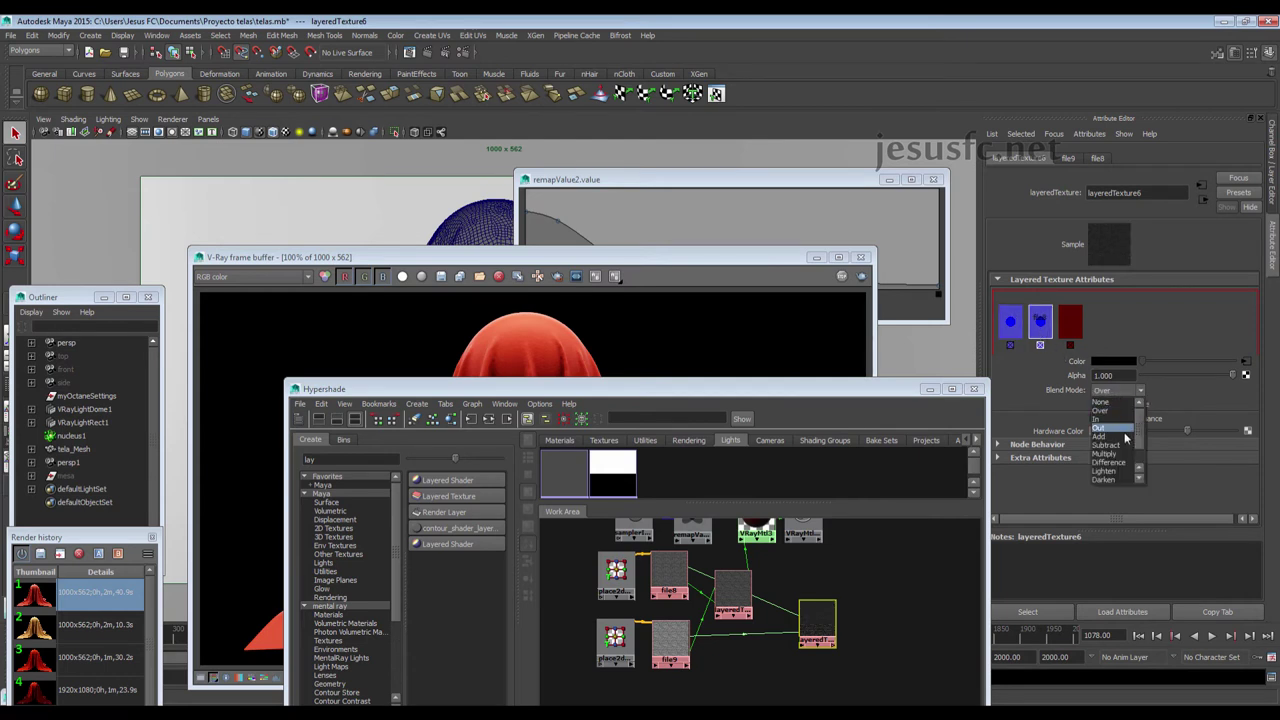
{"action": "left_click", "coordinate": [1116, 444]}
Add layers to layeredTexture6, then remove the extra green layers
{"action": "left_click", "coordinate": [1075, 332]}
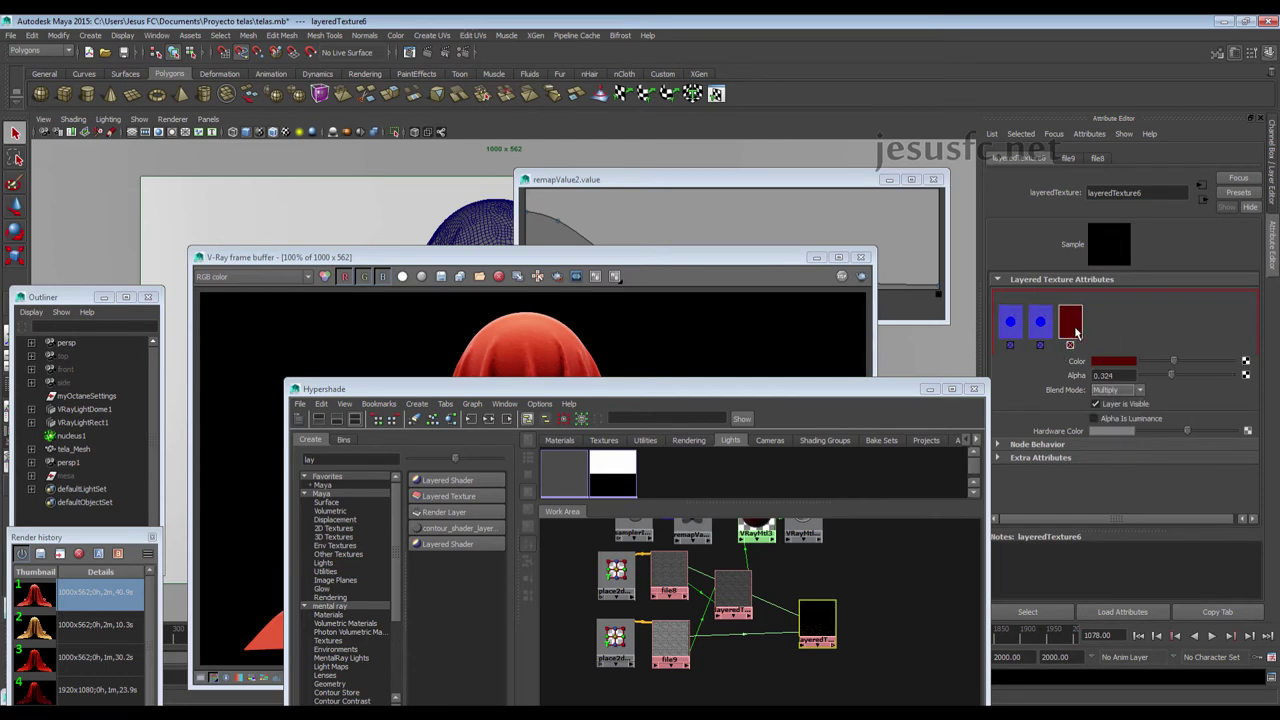
{"action": "left_click", "coordinate": [1036, 345]}
{"action": "left_click", "coordinate": [1072, 350]}
{"action": "left_click", "coordinate": [1070, 345]}
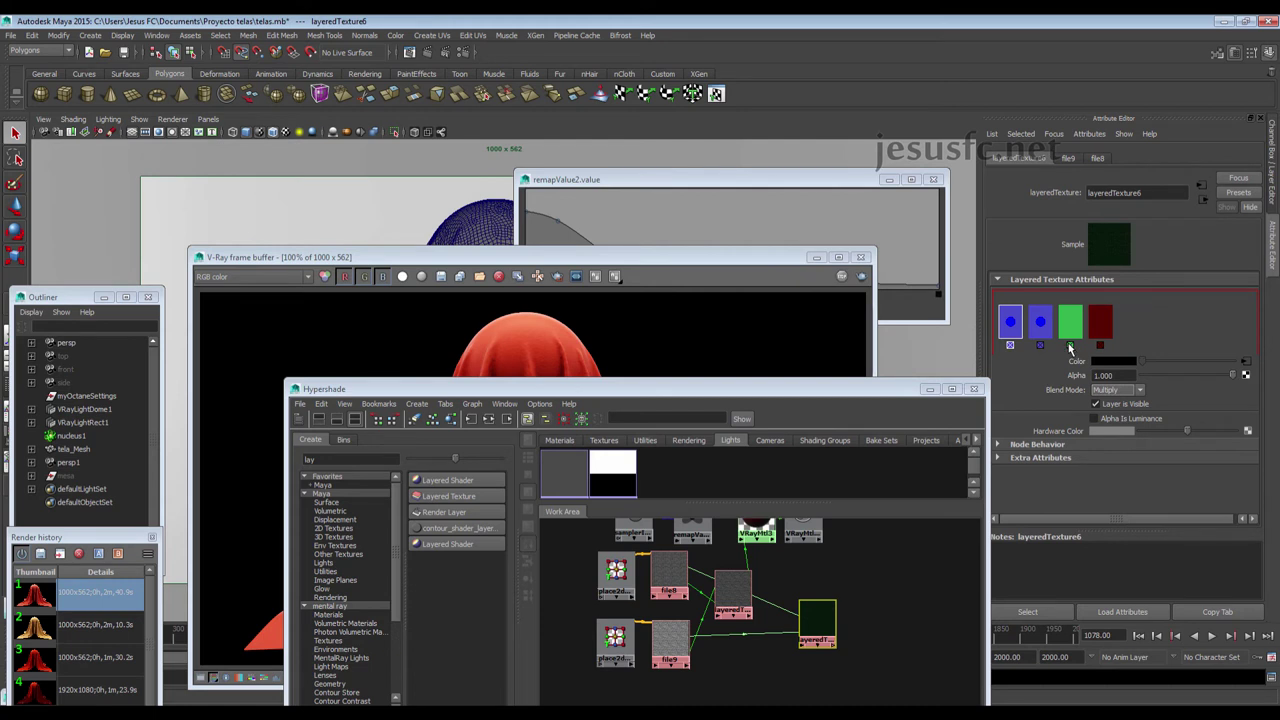
{"action": "left_click", "coordinate": [1070, 345]}
{"action": "left_click", "coordinate": [1070, 322]}
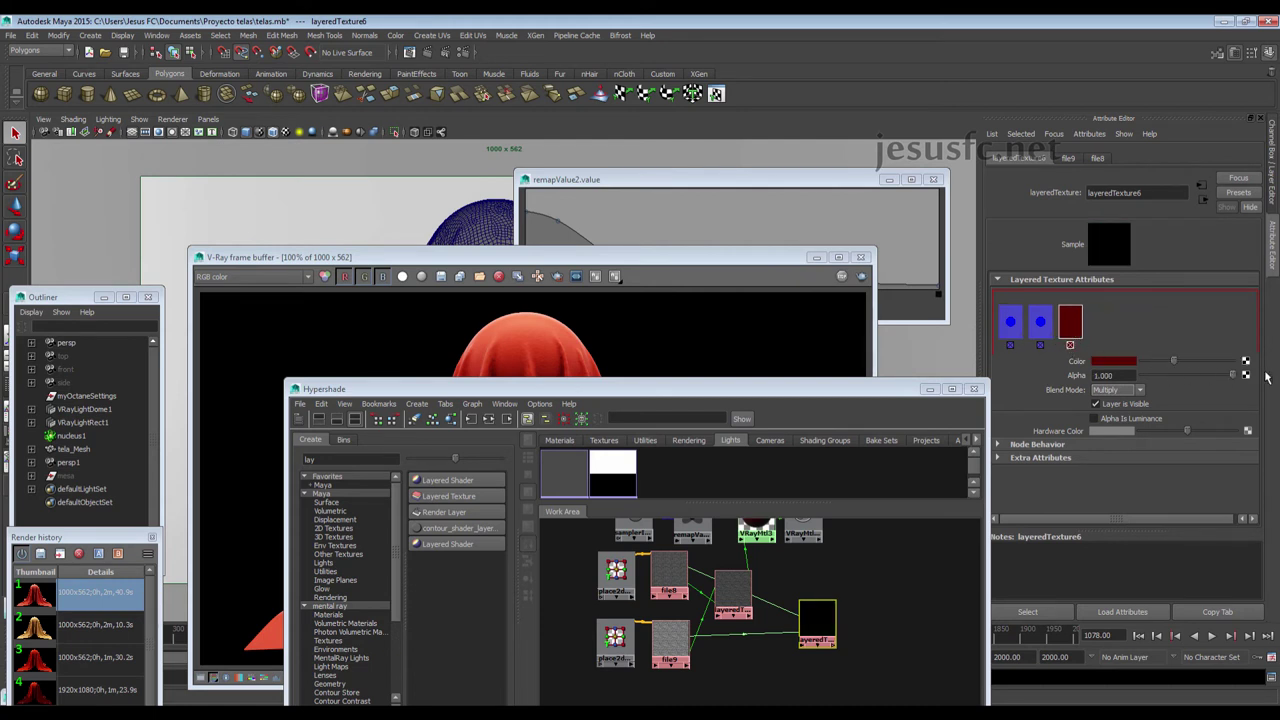
Set the first noise layer's Blend Mode to Over
{"action": "left_click", "coordinate": [1040, 320]}
{"action": "left_click", "coordinate": [1009, 328]}
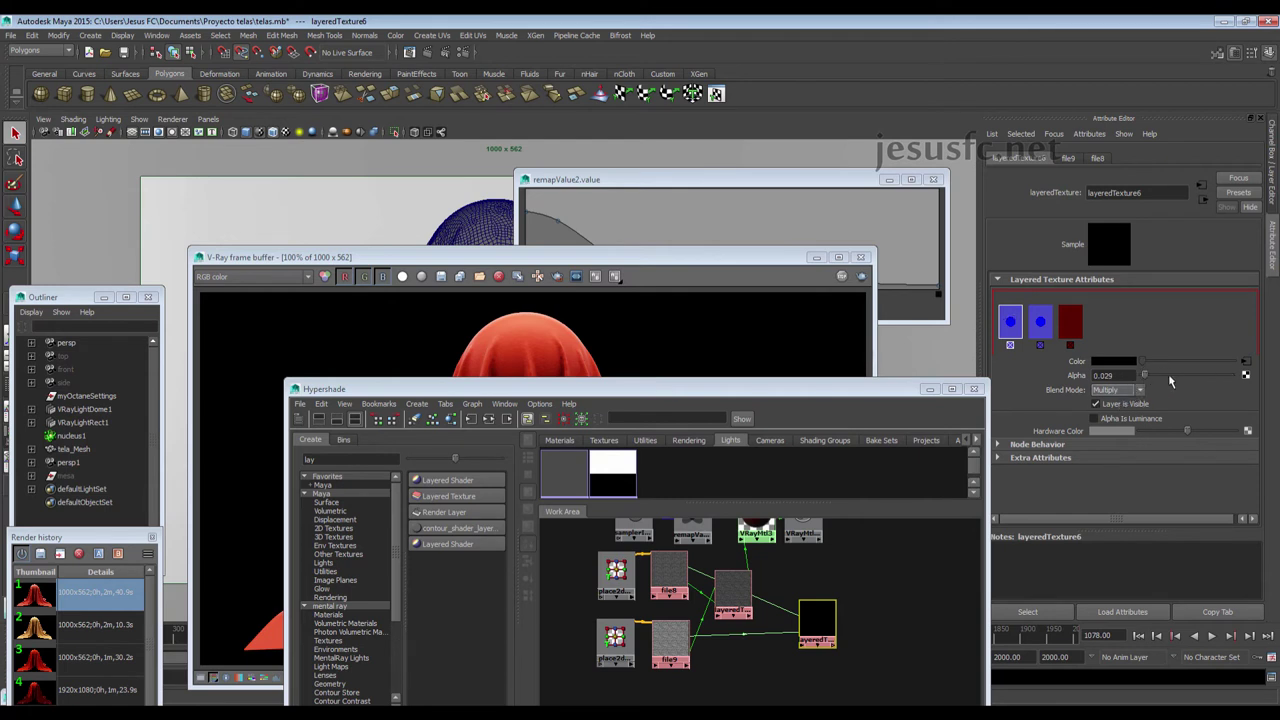
{"action": "left_click", "coordinate": [1042, 323]}
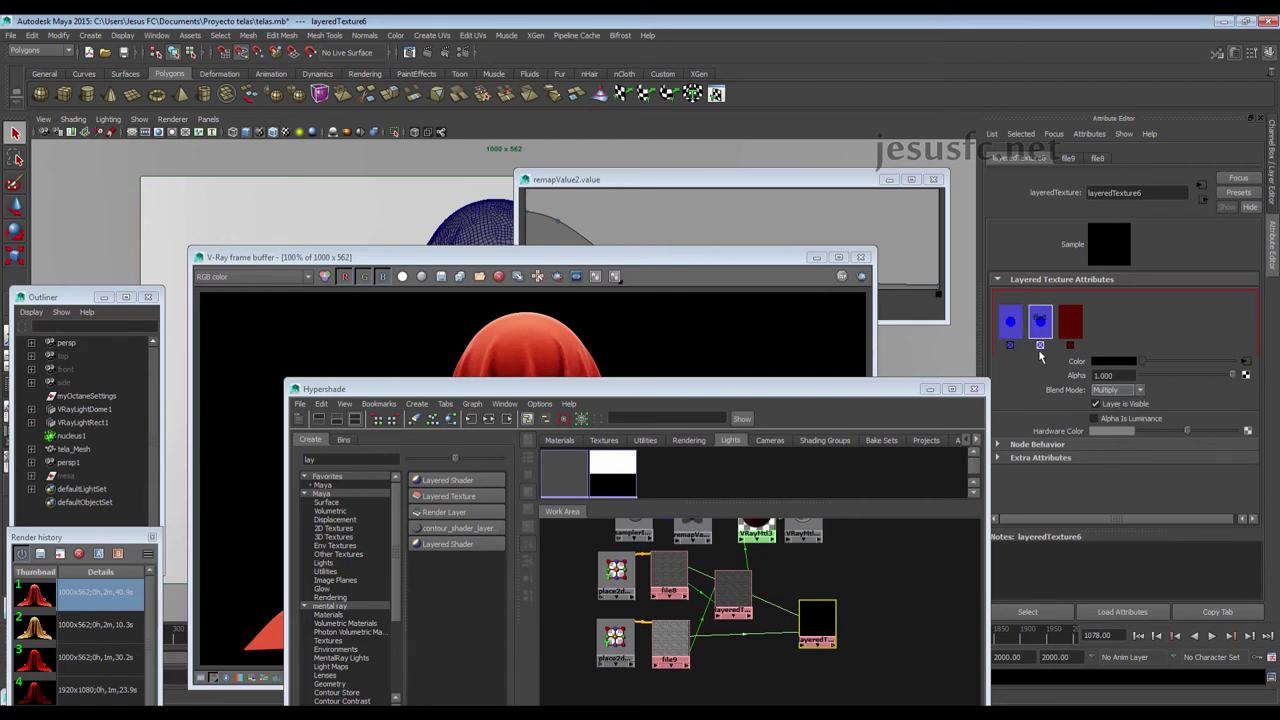
{"action": "left_click", "coordinate": [1070, 332]}
{"action": "left_click", "coordinate": [1038, 326]}
{"action": "left_click", "coordinate": [1110, 390]}
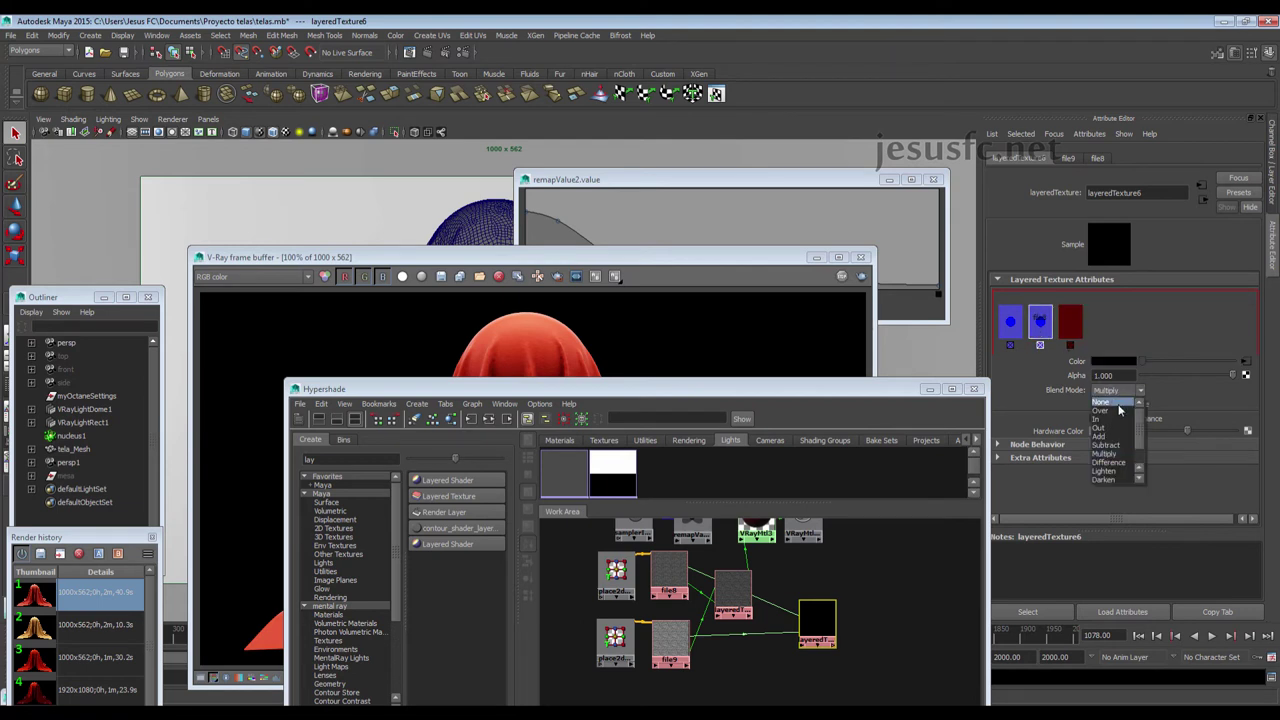
{"action": "left_click", "coordinate": [1119, 410]}
{"action": "left_click", "coordinate": [1010, 322]}
{"action": "left_click", "coordinate": [1116, 391]}
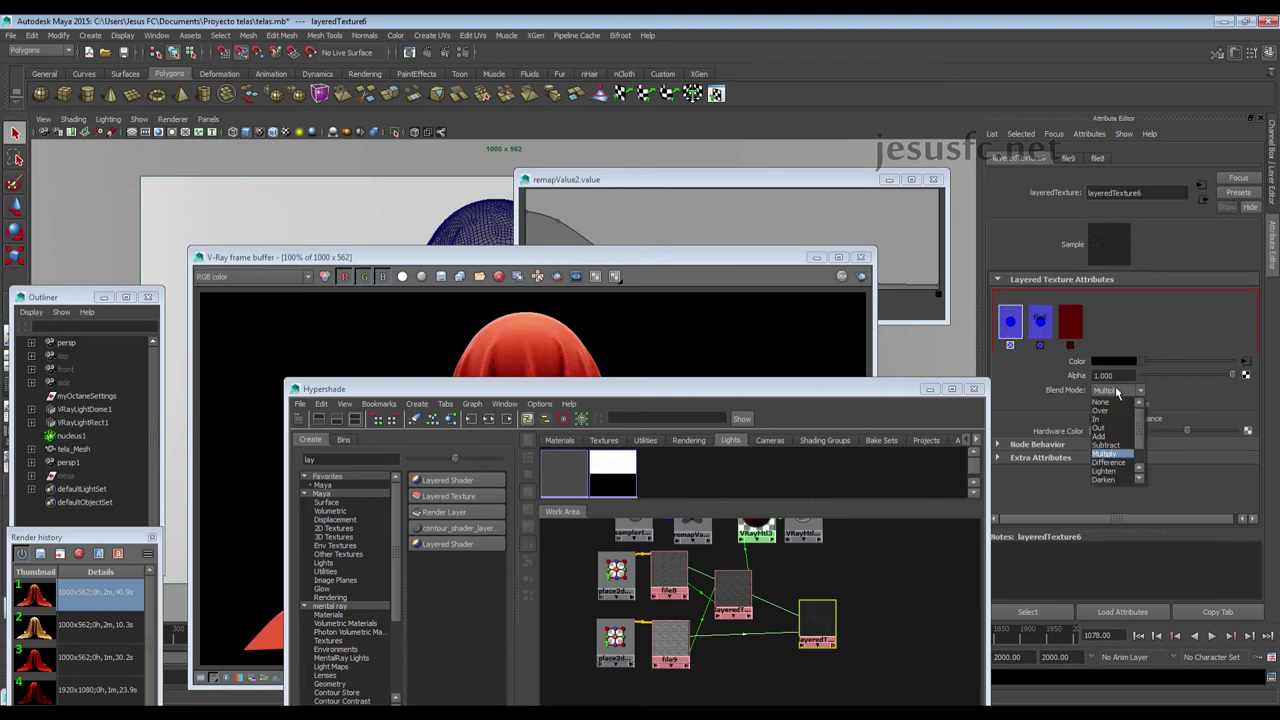
{"action": "left_click", "coordinate": [1104, 410]}
{"action": "left_click", "coordinate": [1071, 326]}
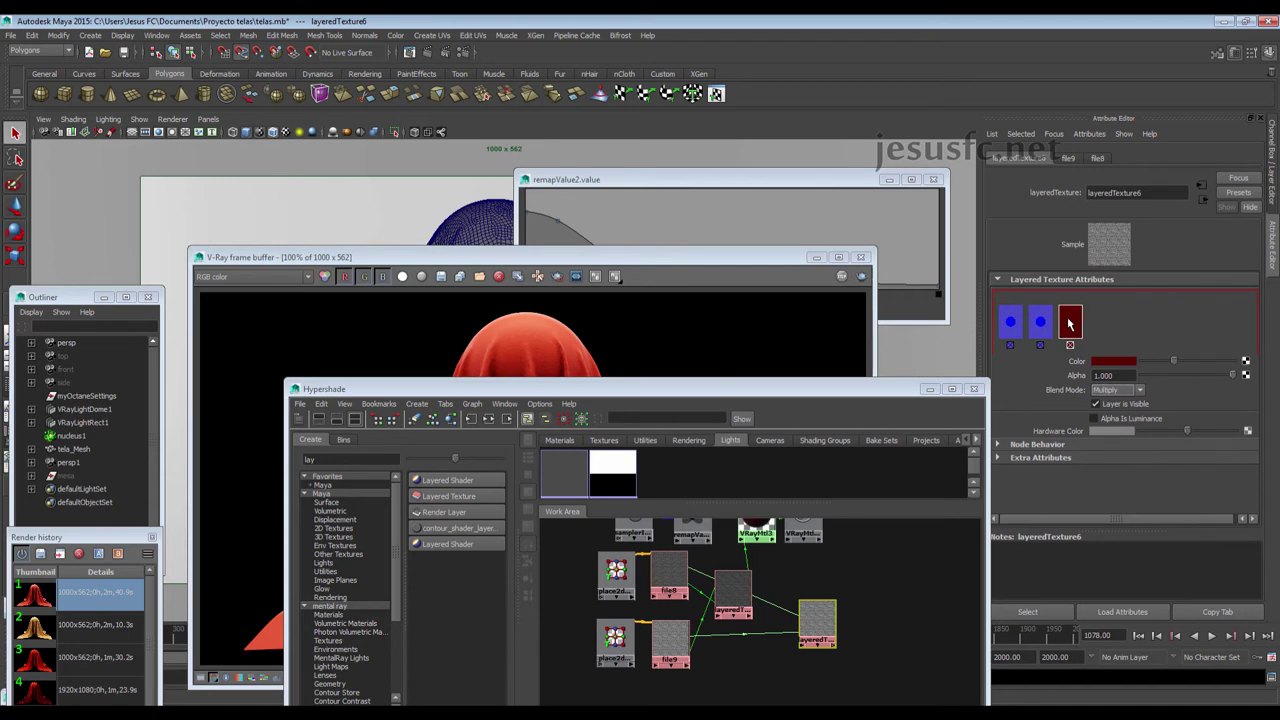
Reset Repeat UV to 1 × 1 on both place2dTexture10 and place2dTexture11
{"action": "left_click", "coordinate": [617, 575]}
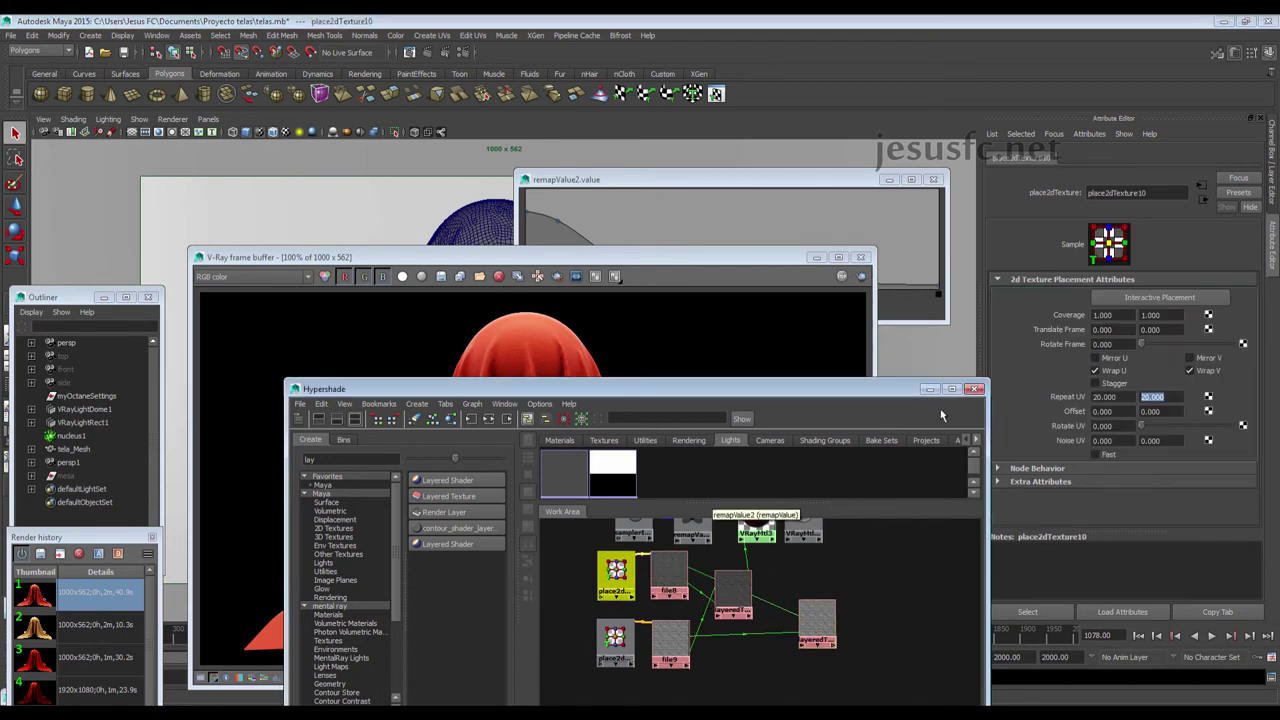
{"action": "key", "text": "shift+Tab"}
{"action": "type", "text": "1"}
{"action": "key", "text": "Tab"}
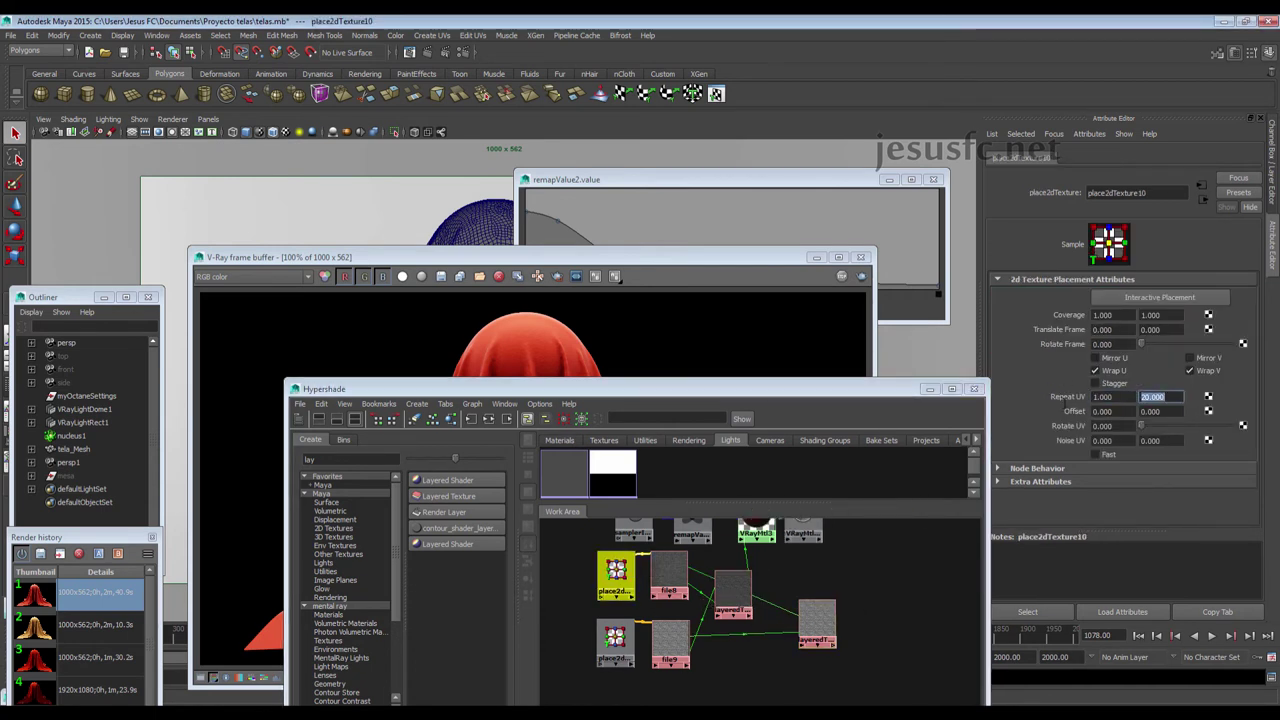
{"action": "type", "text": "1"}
{"action": "key", "text": "Return"}
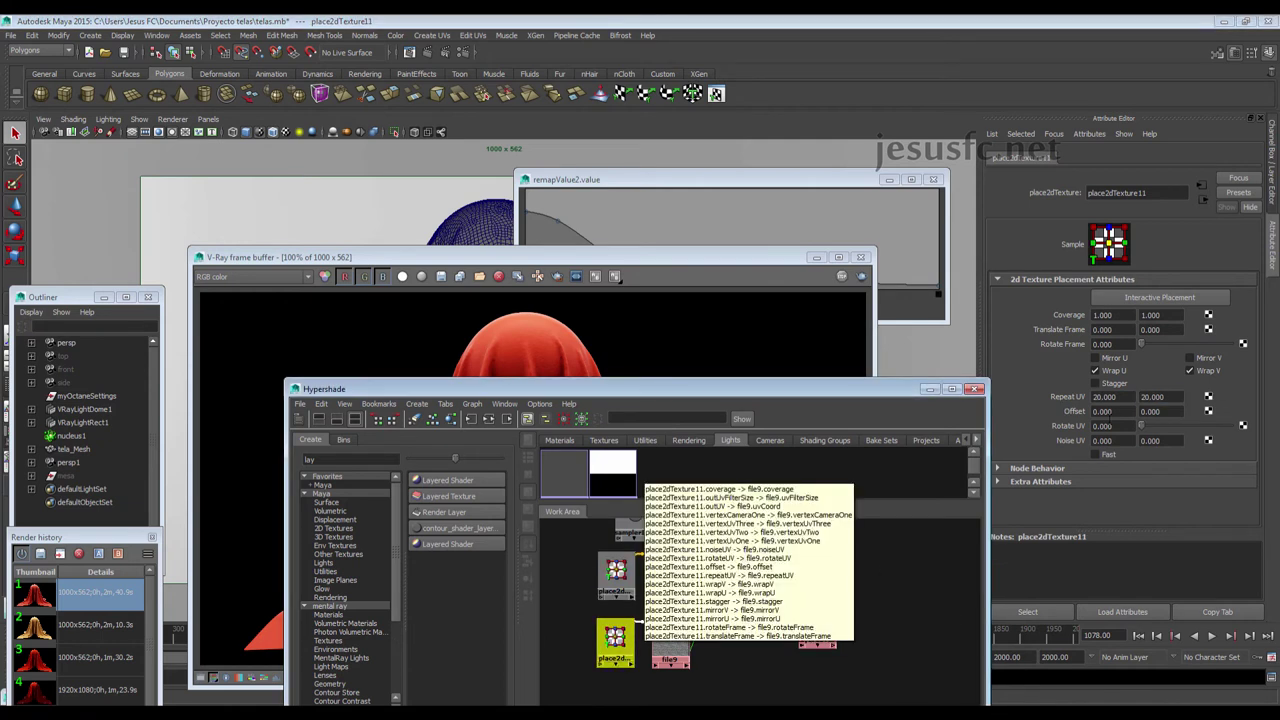
{"action": "left_click", "coordinate": [615, 635]}
{"action": "type", "text": "1"}
{"action": "key", "text": "Tab"}
{"action": "type", "text": "1"}
{"action": "key", "text": "Return"}
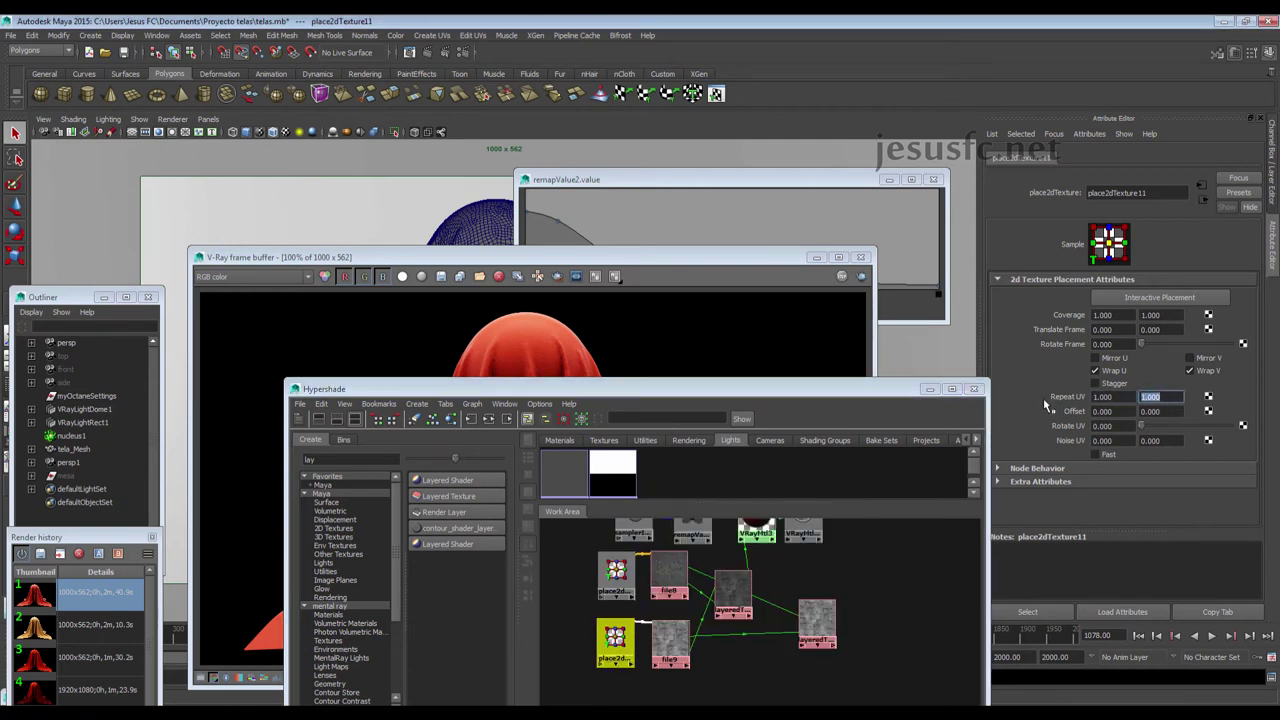
{"action": "left_click", "coordinate": [821, 626]}
Set both noise layers of layeredTexture6 to Multiply blending
{"action": "left_click", "coordinate": [1069, 325]}
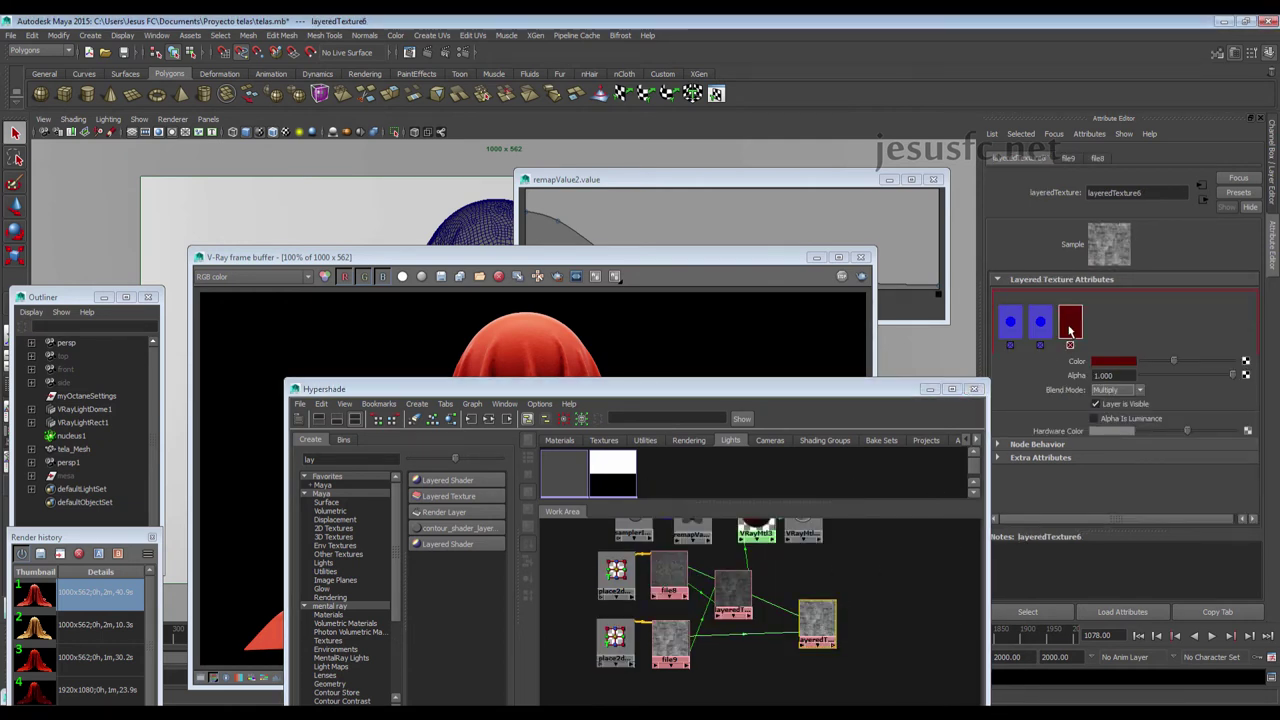
{"action": "left_click", "coordinate": [1108, 390]}
{"action": "left_click", "coordinate": [1100, 410]}
{"action": "left_click", "coordinate": [1040, 320]}
{"action": "left_click", "coordinate": [1121, 393]}
{"action": "left_click", "coordinate": [1104, 453]}
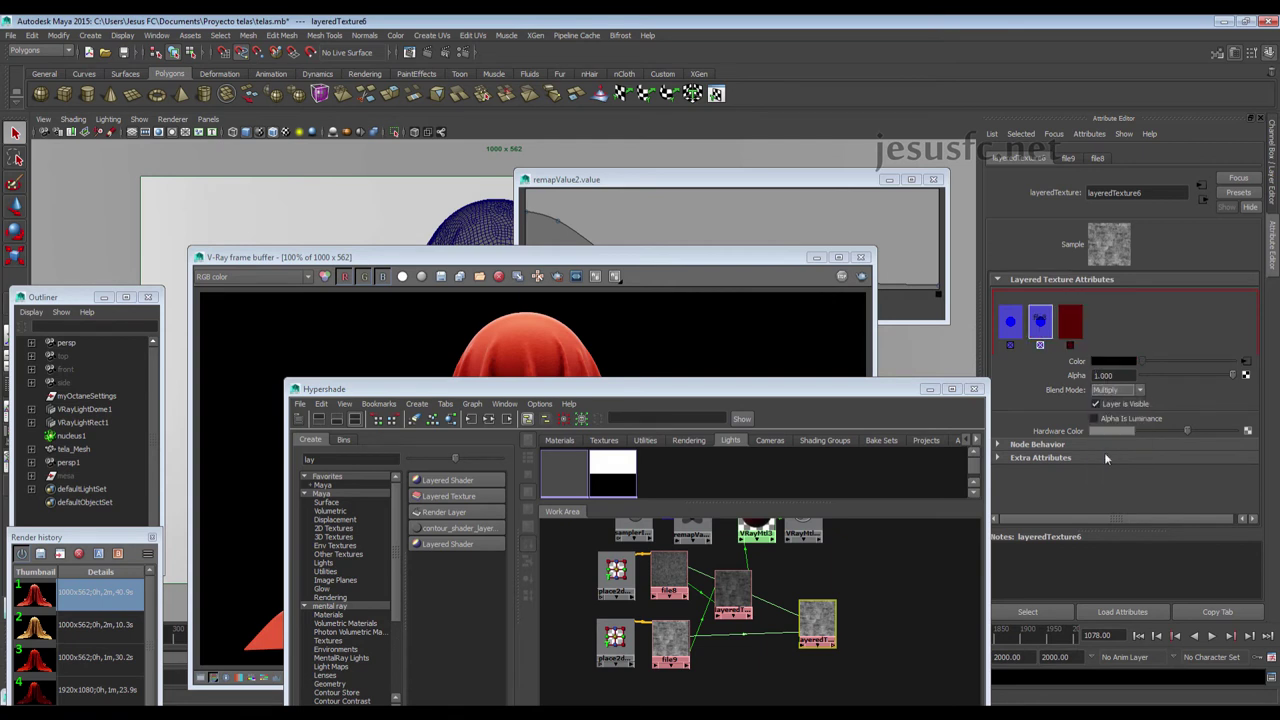
{"action": "left_click", "coordinate": [1018, 318]}
{"action": "left_click", "coordinate": [1121, 390]}
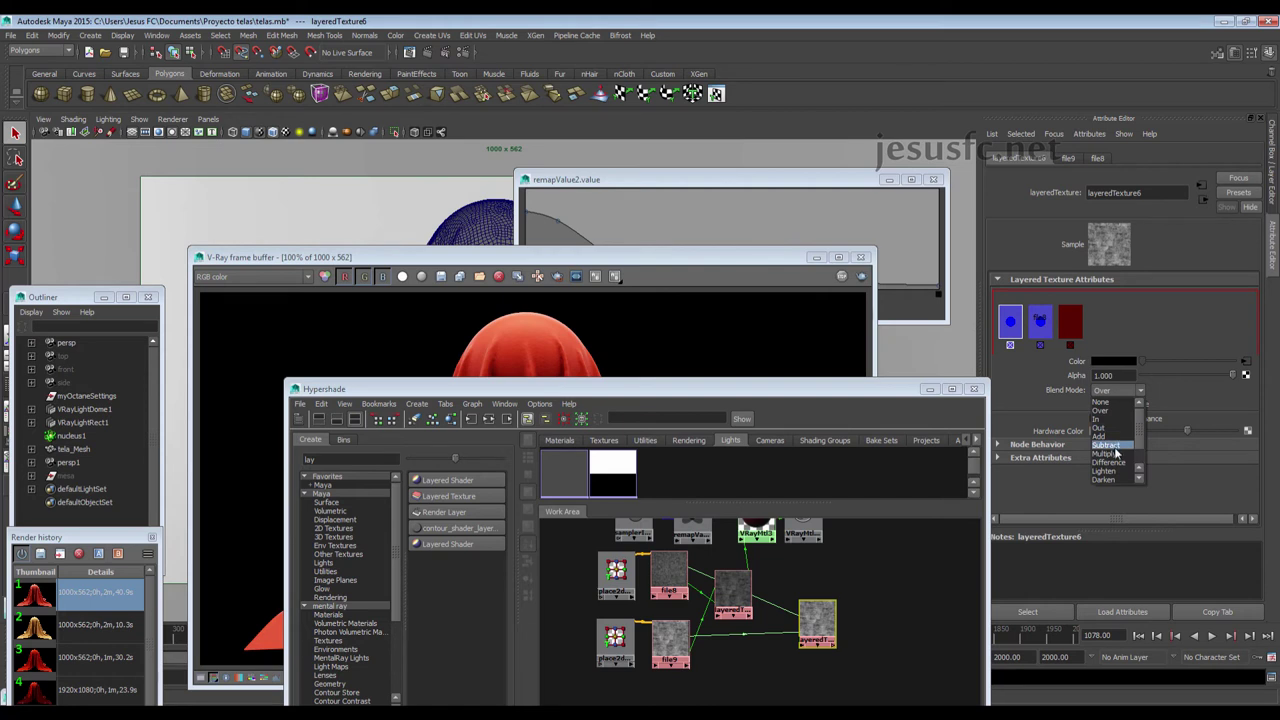
{"action": "left_click", "coordinate": [1115, 456]}
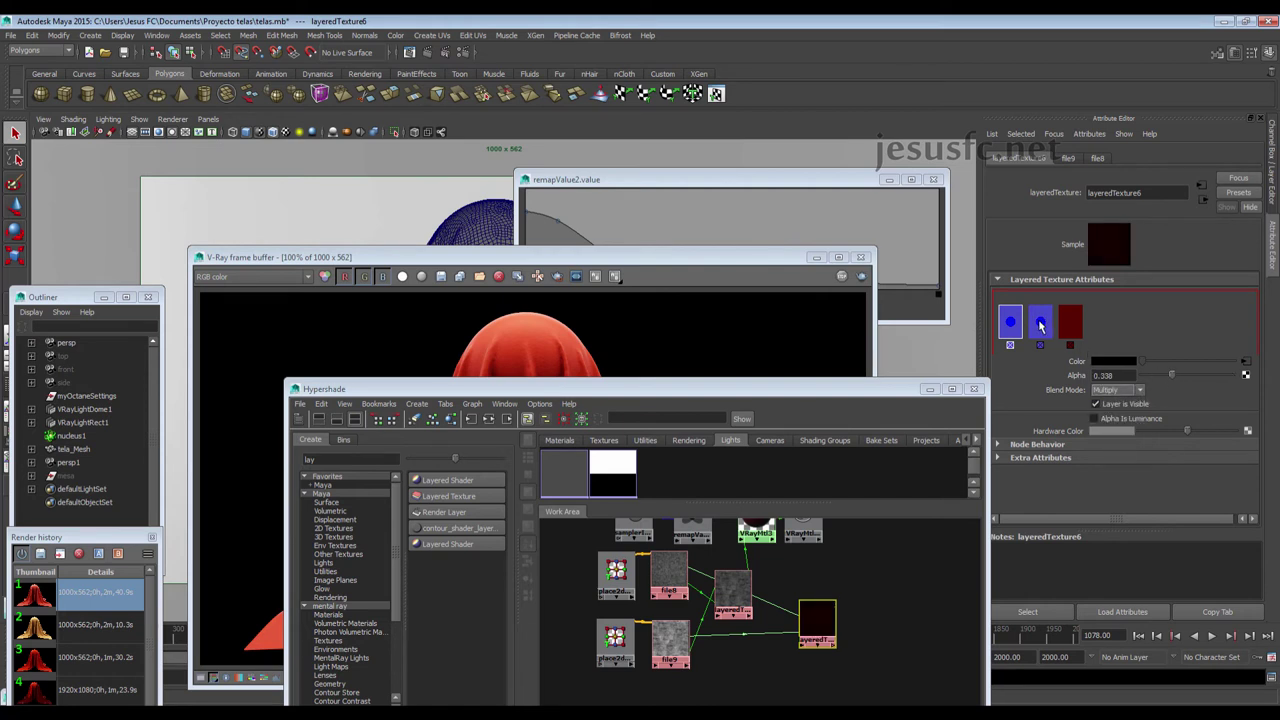
Lower the noise layers' alpha to 0.338 and 0.294 over the dark red base
{"action": "left_click", "coordinate": [1040, 320]}
{"action": "left_click", "coordinate": [1168, 376]}
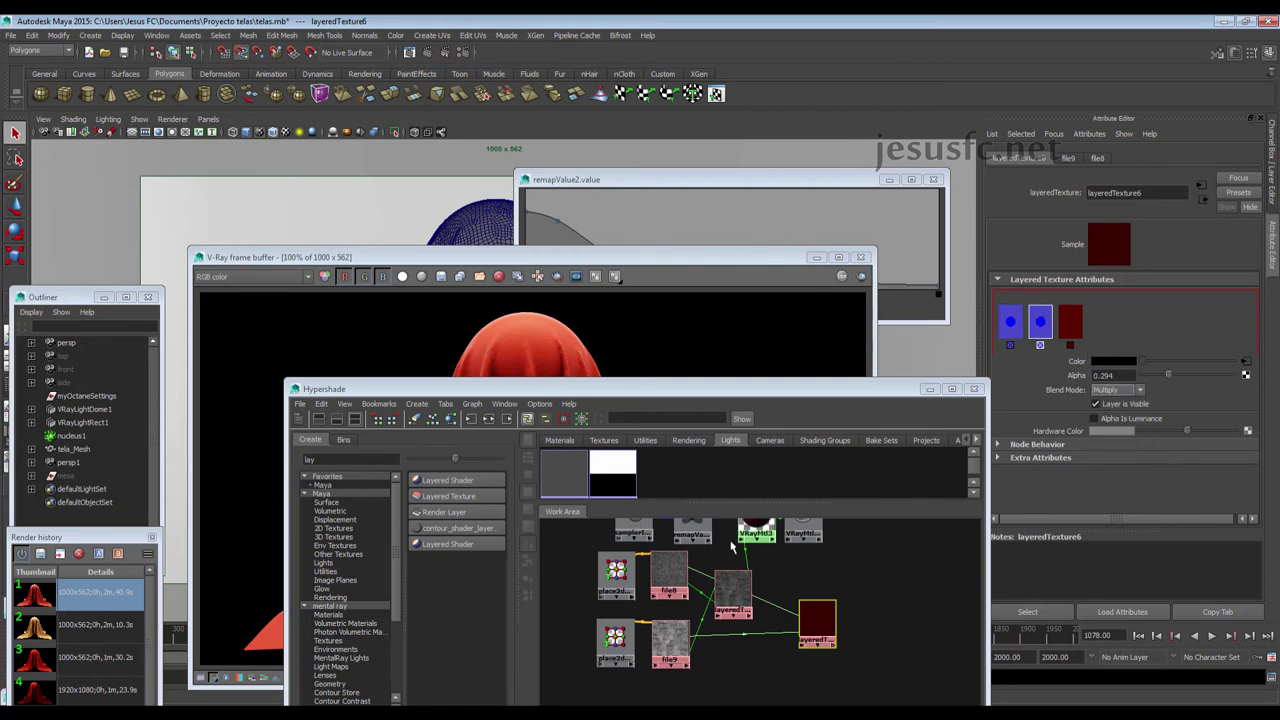
{"action": "left_click", "coordinate": [1010, 322]}
{"action": "left_click", "coordinate": [1038, 330]}
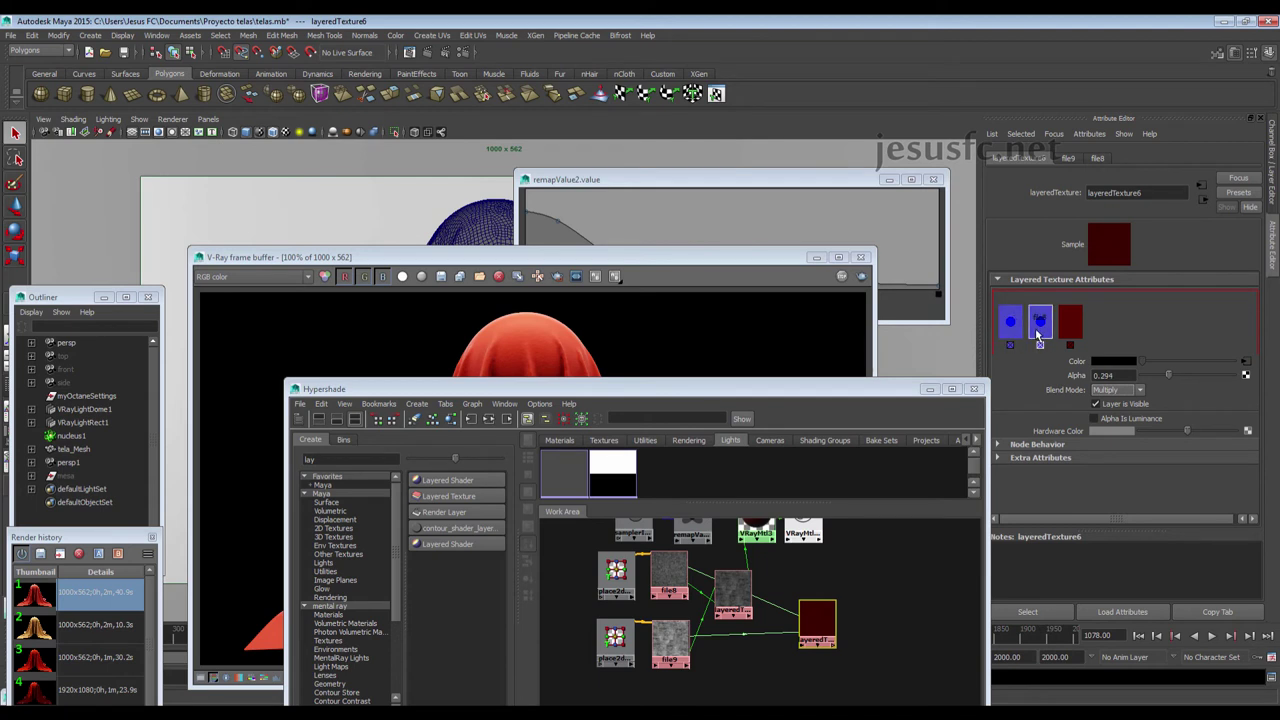
{"action": "left_click", "coordinate": [1072, 320]}
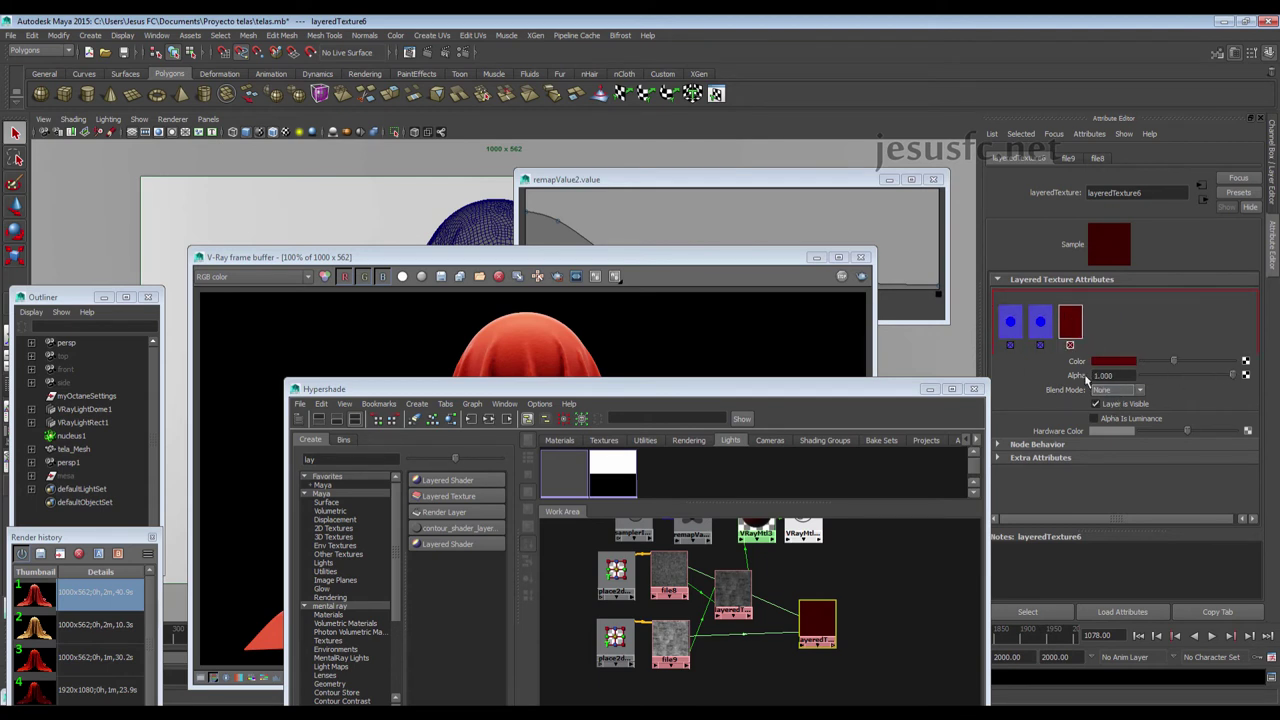
{"action": "left_click", "coordinate": [1045, 334]}
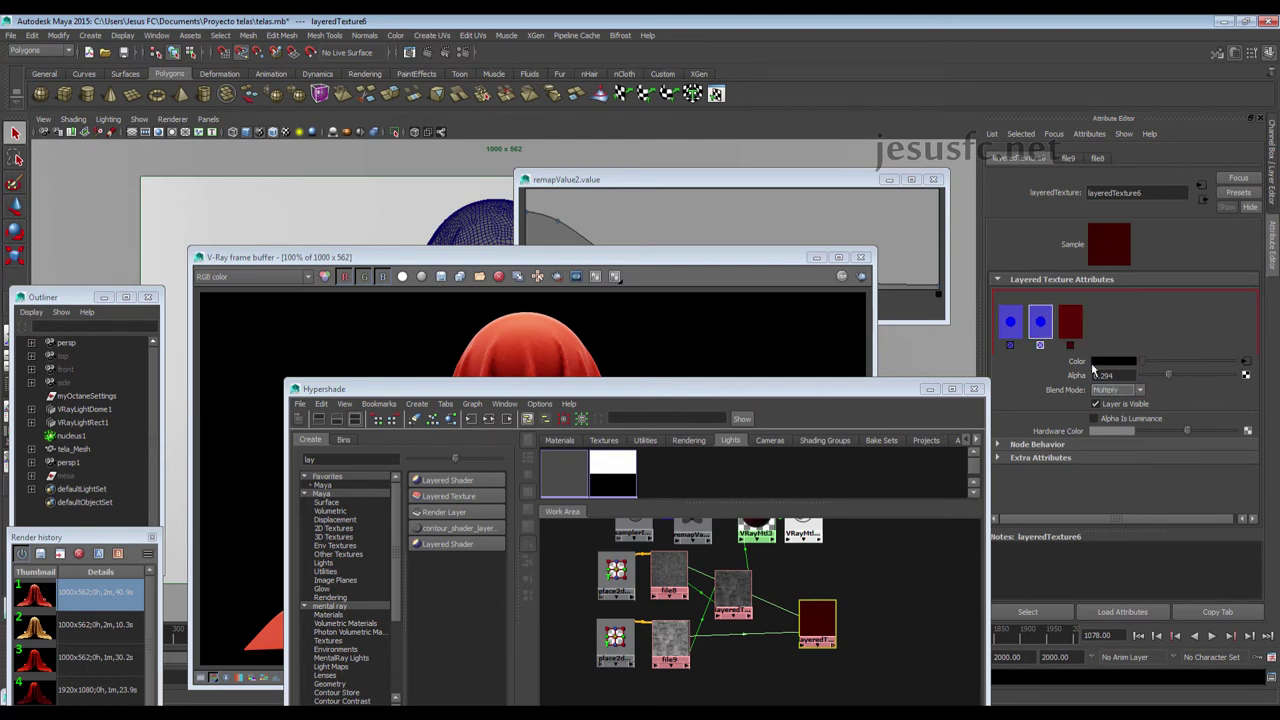
{"action": "left_click", "coordinate": [1019, 335]}
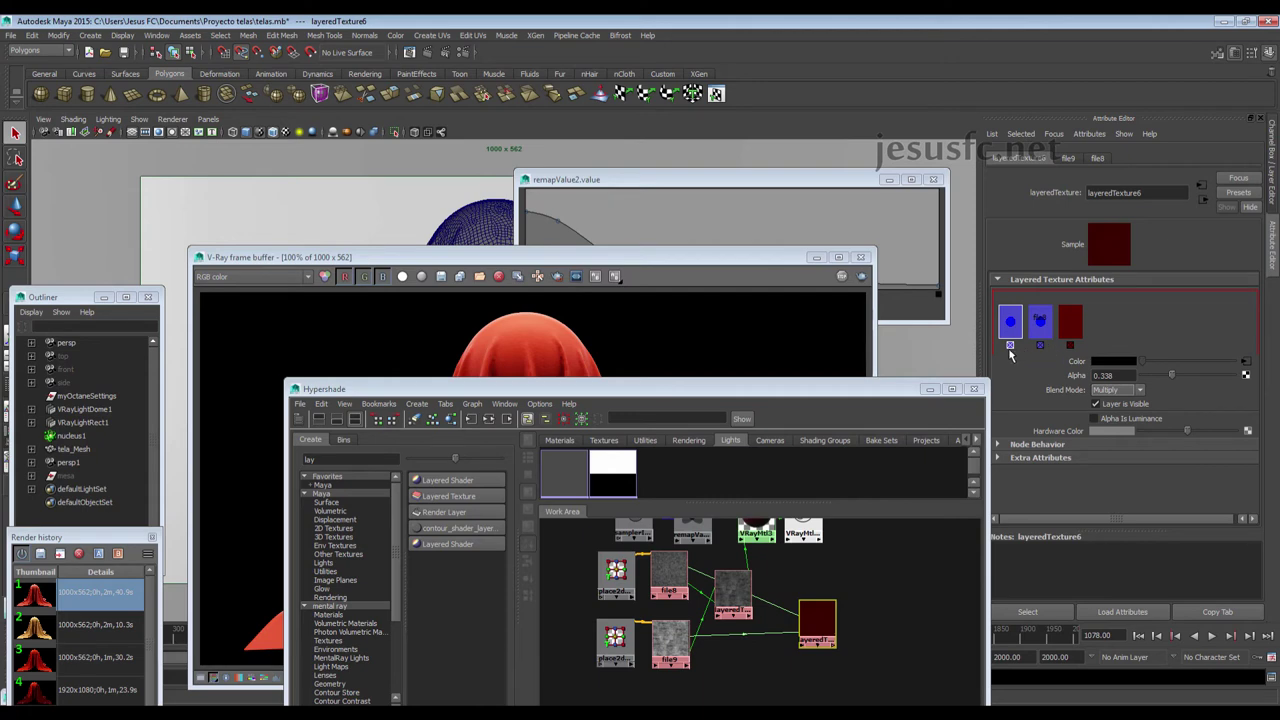
Preview file9's tela 2 contraste noise.png image in FCheck and close it
{"action": "left_click", "coordinate": [681, 630]}
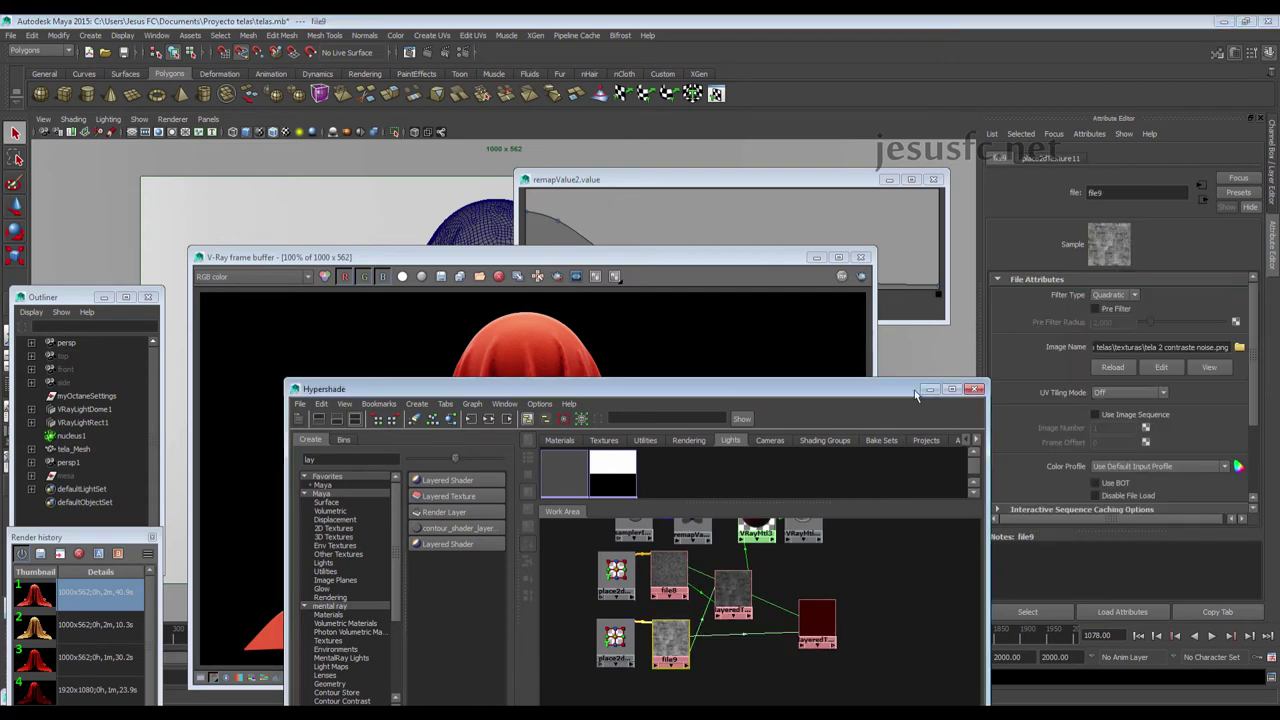
{"action": "left_click", "coordinate": [1205, 367]}
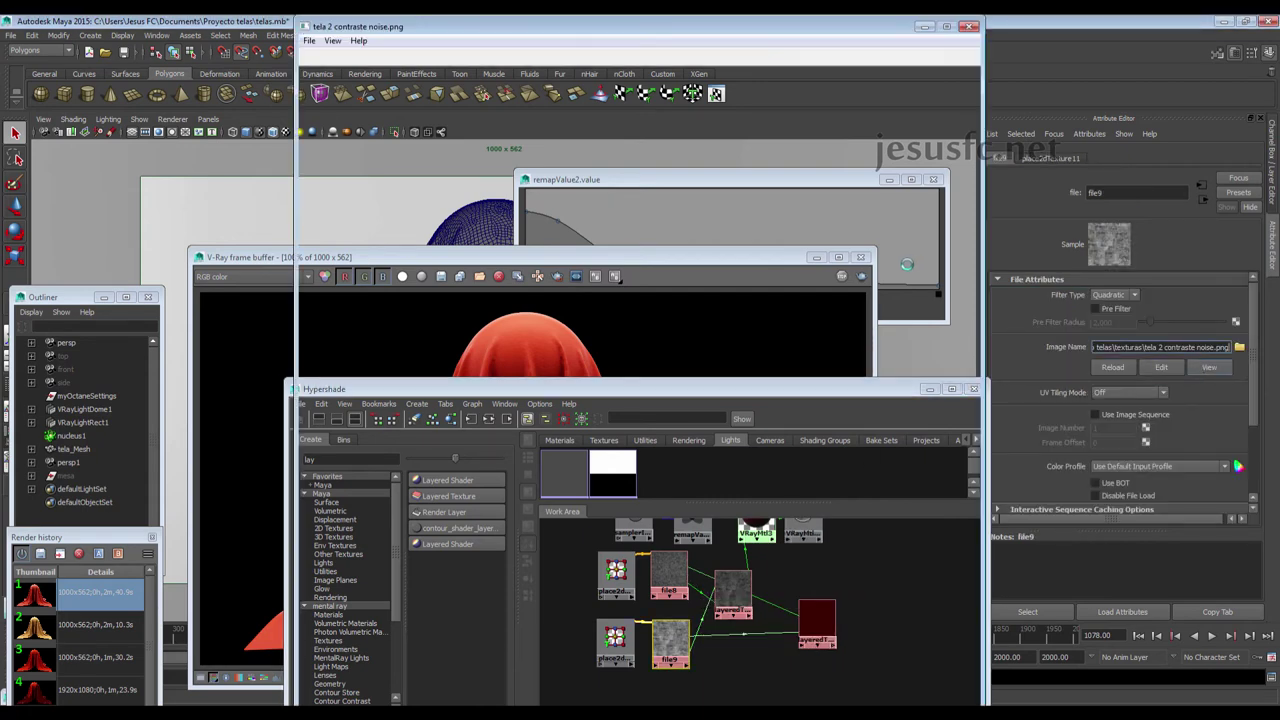
{"action": "left_click", "coordinate": [967, 27]}
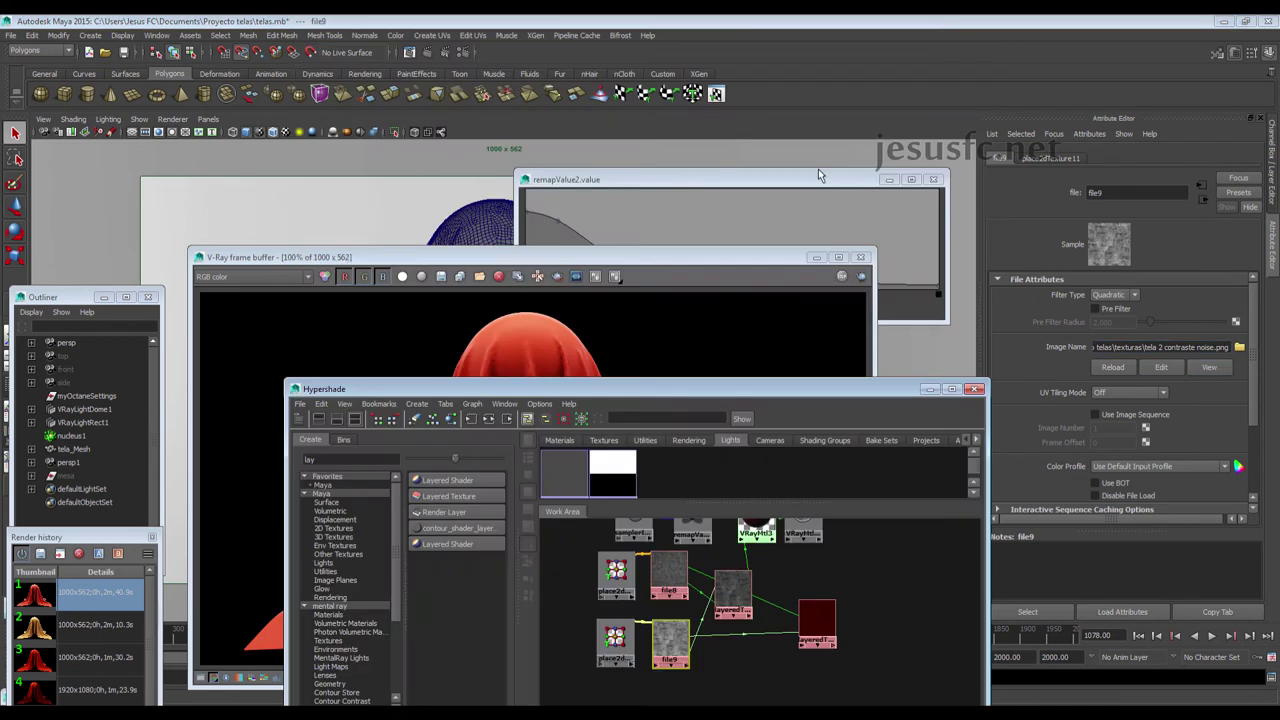
{"action": "left_click", "coordinate": [816, 617]}
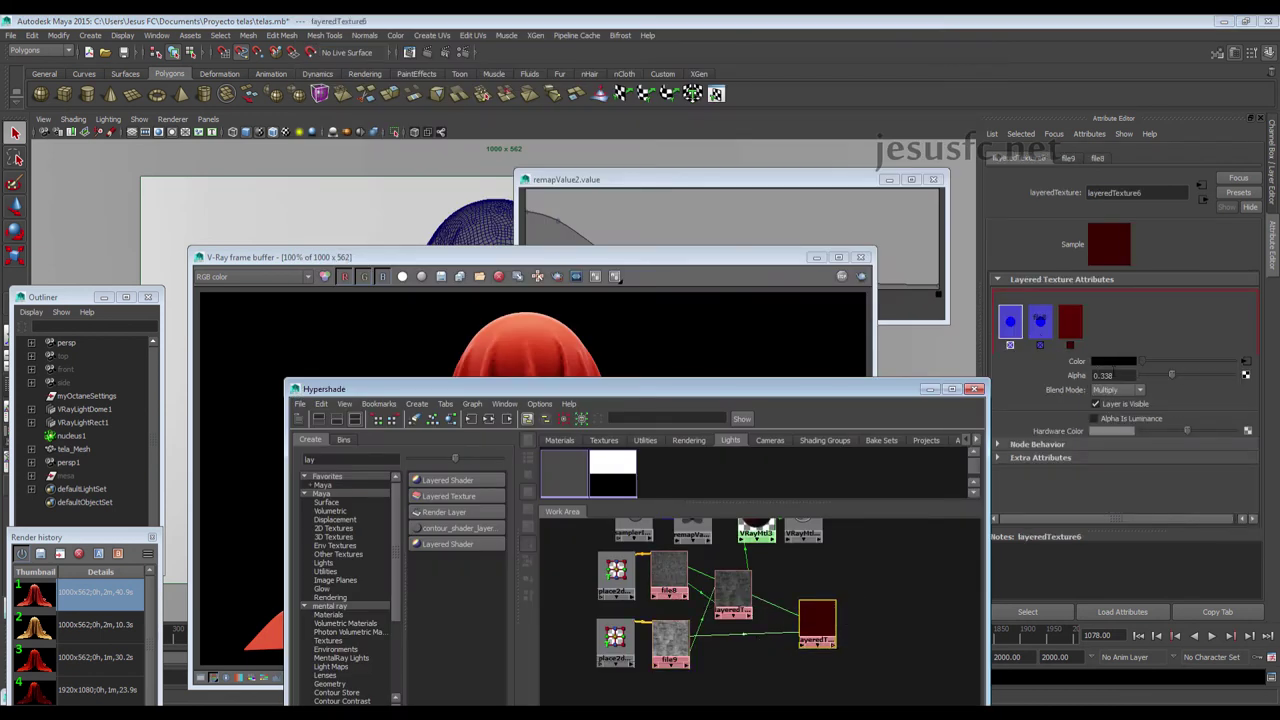
Lower one noise layer's alpha to 0.096, keeping it Multiply over the dark red base
{"action": "mouse_move", "coordinate": [1171, 375]}
{"action": "left_mouse_down"}
{"action": "mouse_move", "coordinate": [1154, 377]}
{"action": "mouse_move", "coordinate": [1181, 376]}
{"action": "left_mouse_up"}
{"action": "left_click", "coordinate": [1043, 321]}
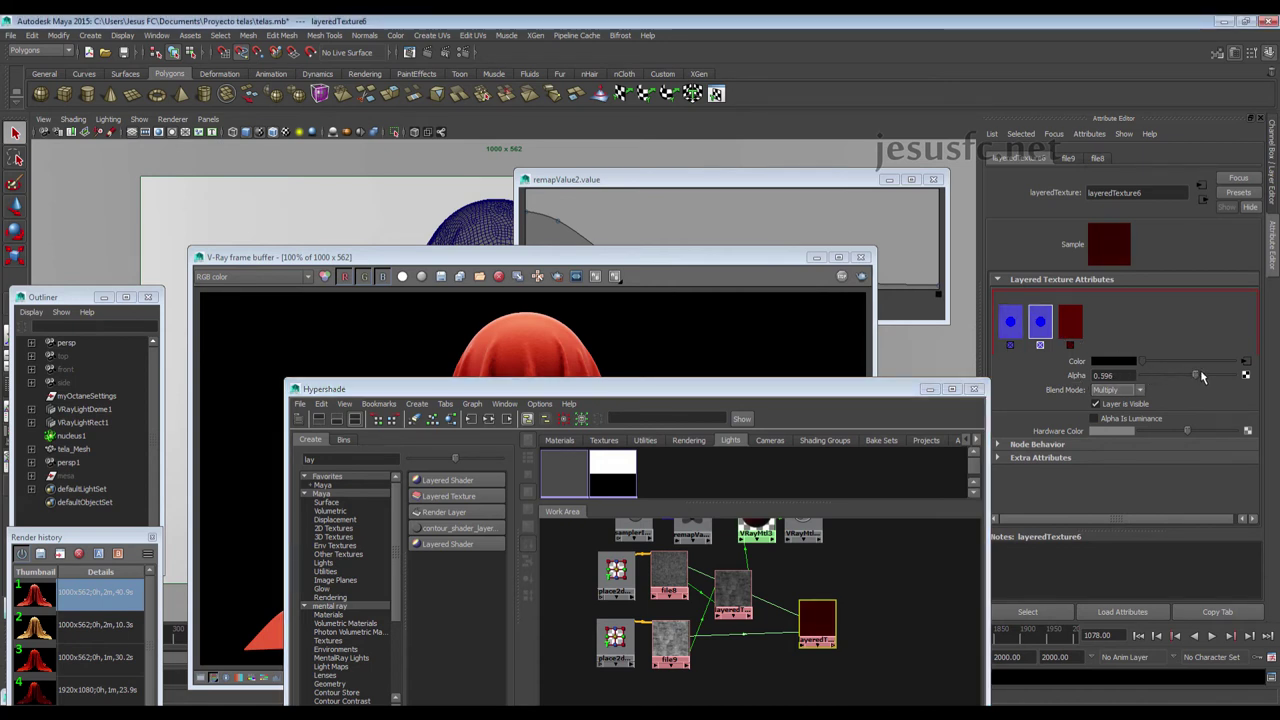
{"action": "left_click", "coordinate": [744, 642]}
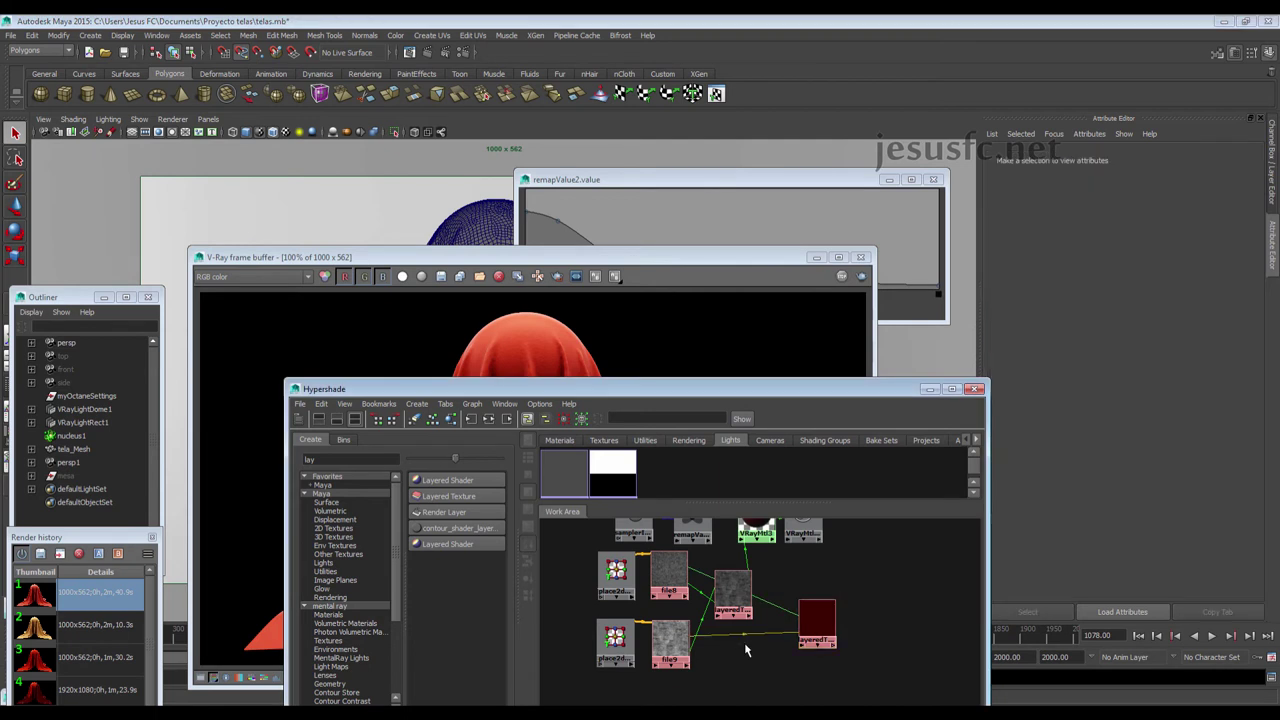
{"action": "left_click", "coordinate": [818, 612]}
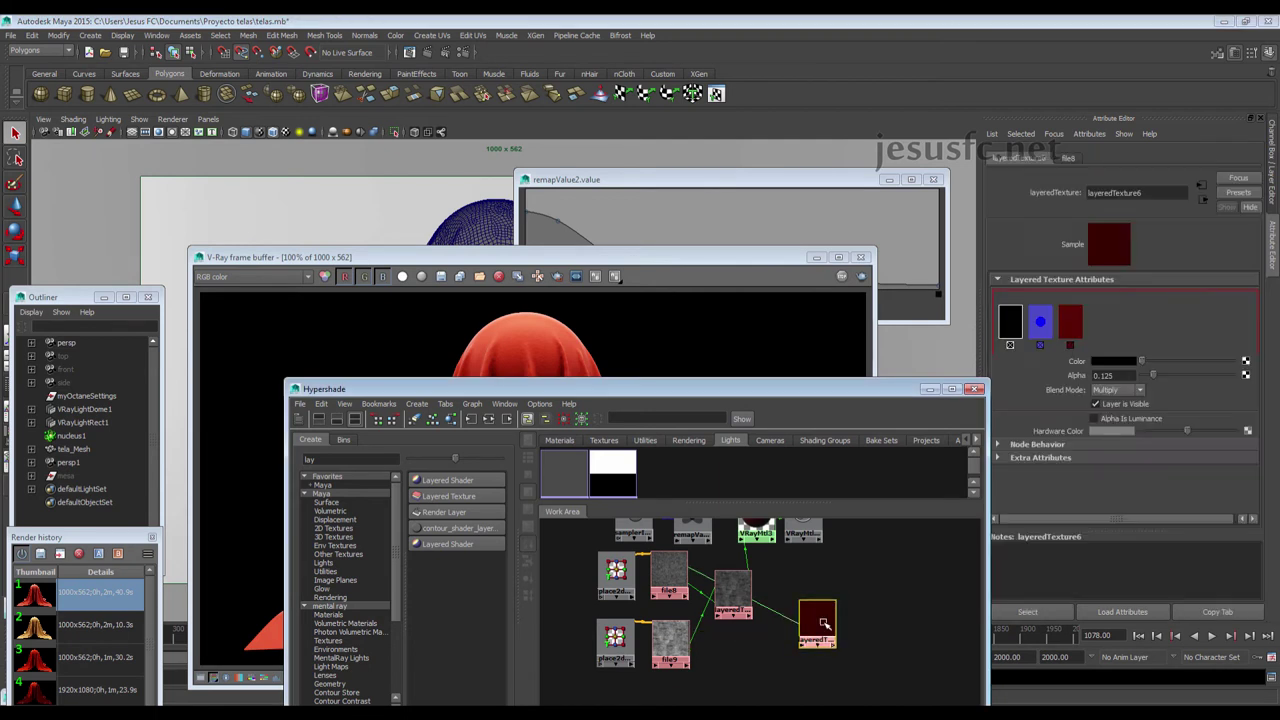
{"action": "left_click", "coordinate": [1042, 347]}
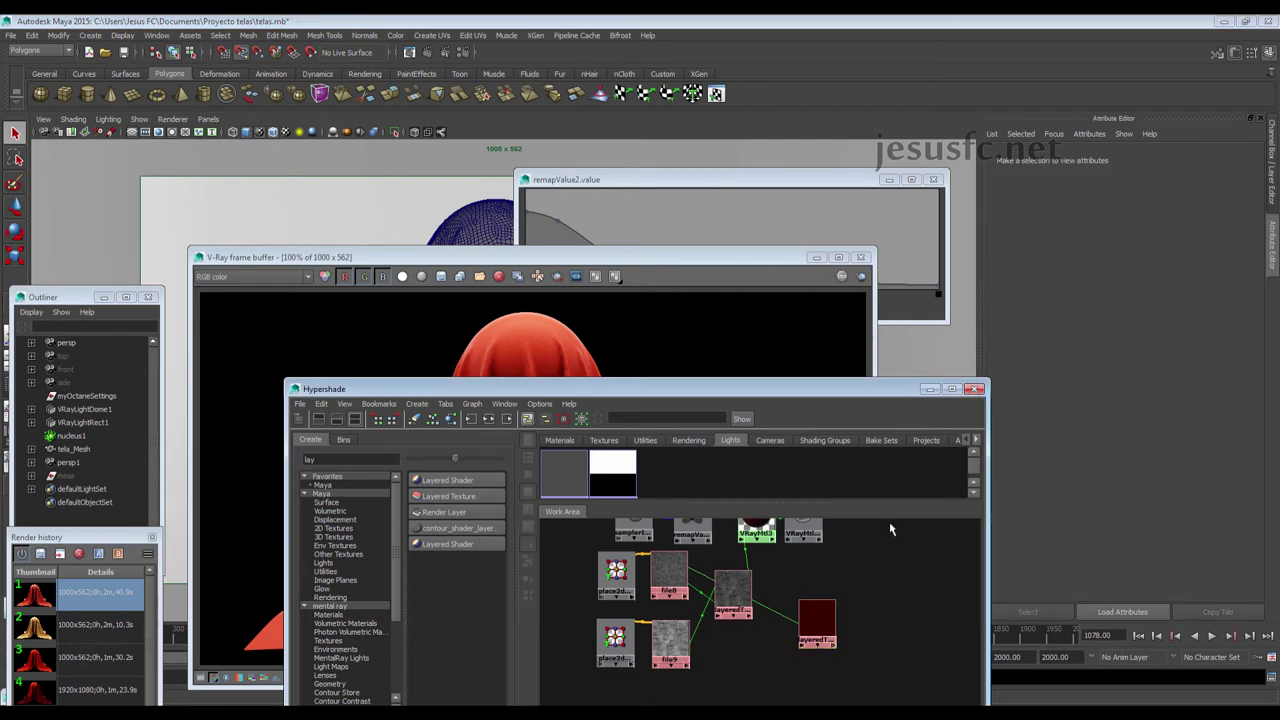
{"action": "left_click", "coordinate": [817, 620]}
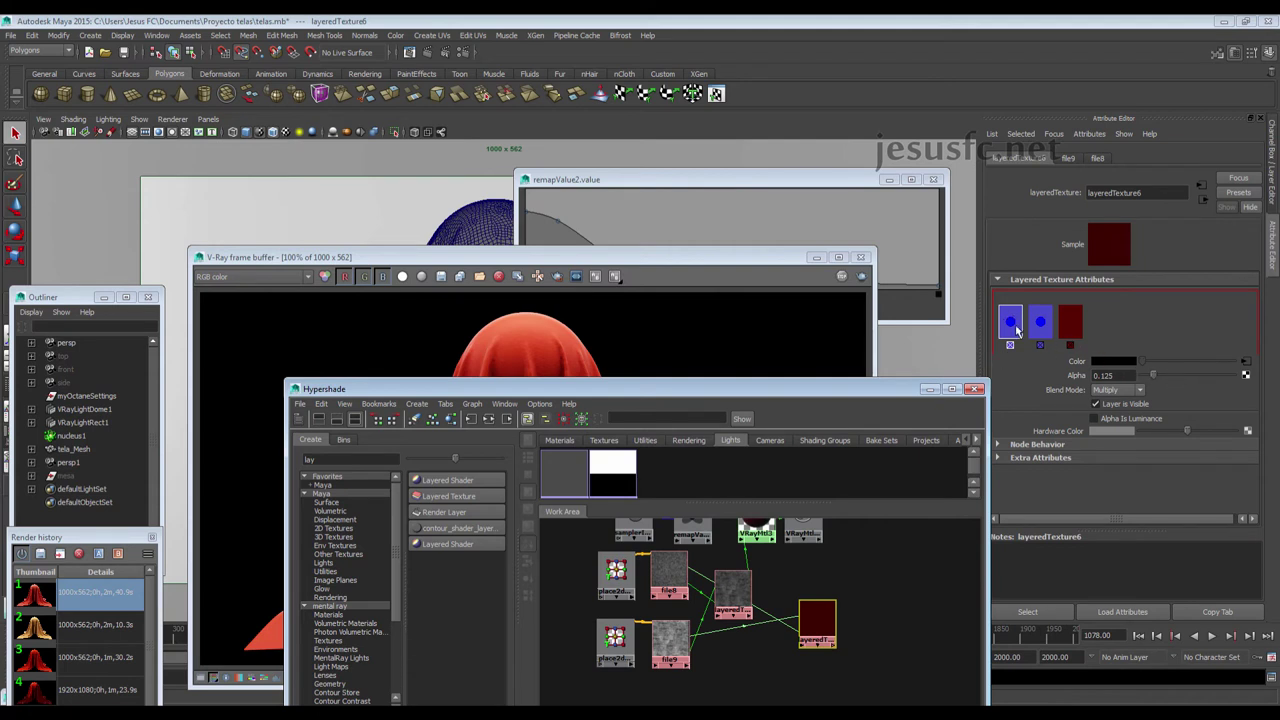
{"action": "left_click", "coordinate": [1040, 324]}
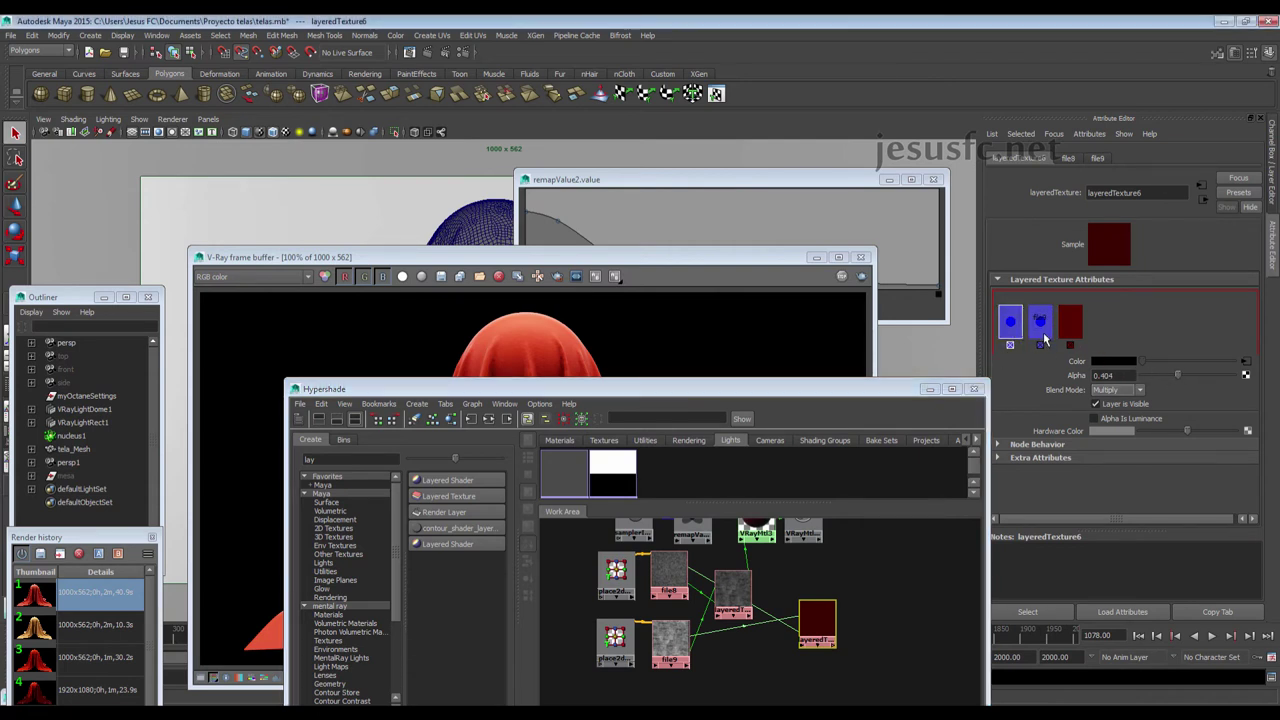
{"action": "left_click", "coordinate": [1044, 338]}
{"action": "left_click", "coordinate": [1010, 320]}
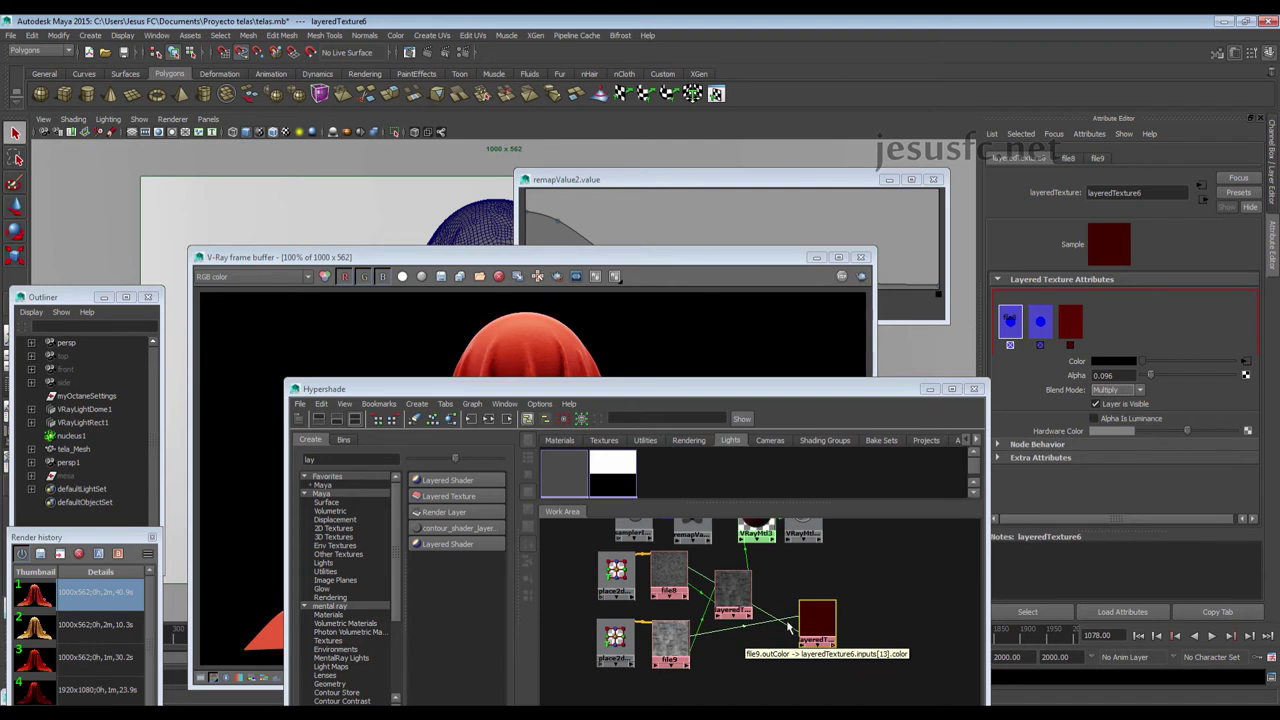
Set the lower noise placement, place2dTexture11, to Repeat UV 10 × 10
{"action": "left_click", "coordinate": [820, 606]}
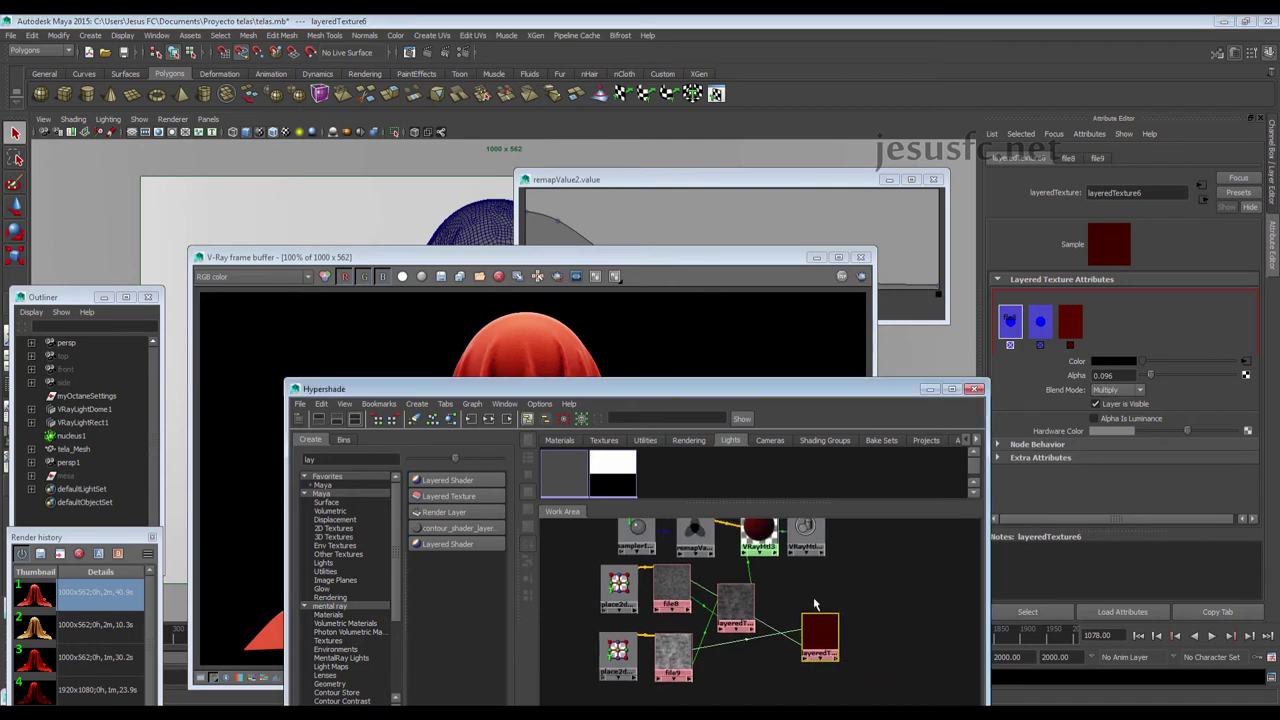
{"action": "right_click", "coordinate": [765, 528]}
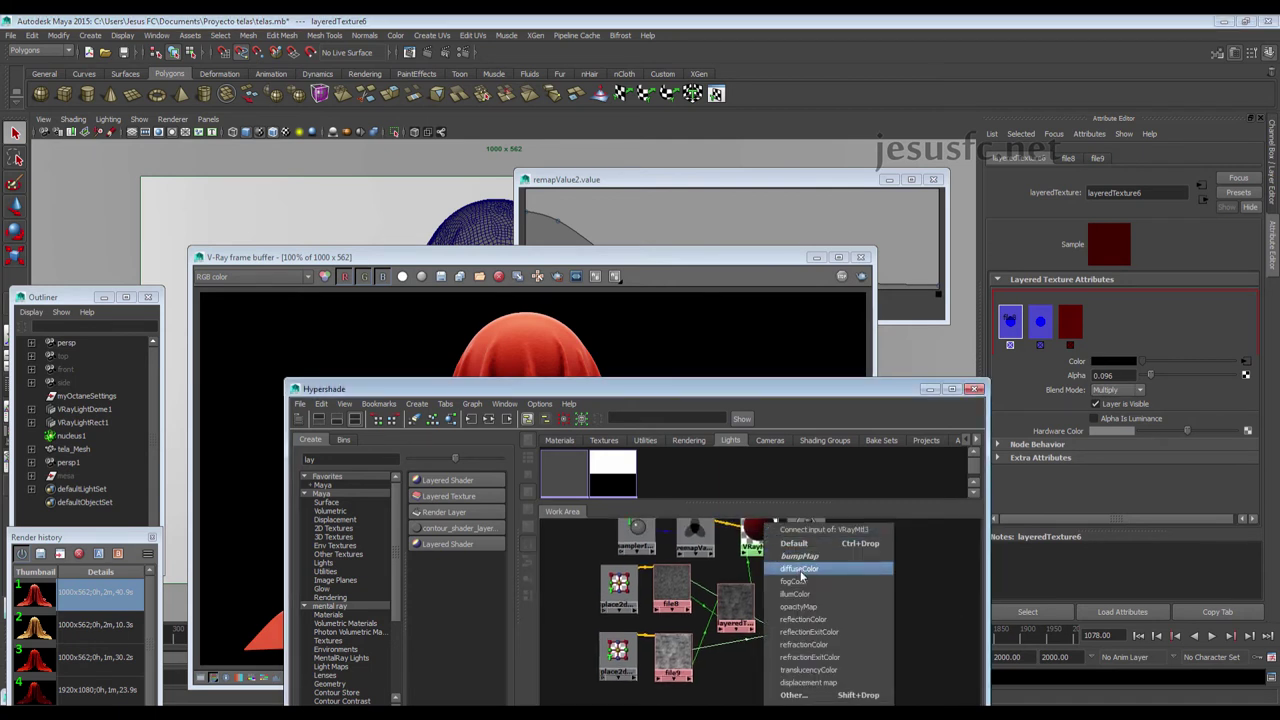
{"action": "left_click", "coordinate": [800, 576]}
{"action": "left_click", "coordinate": [618, 651]}
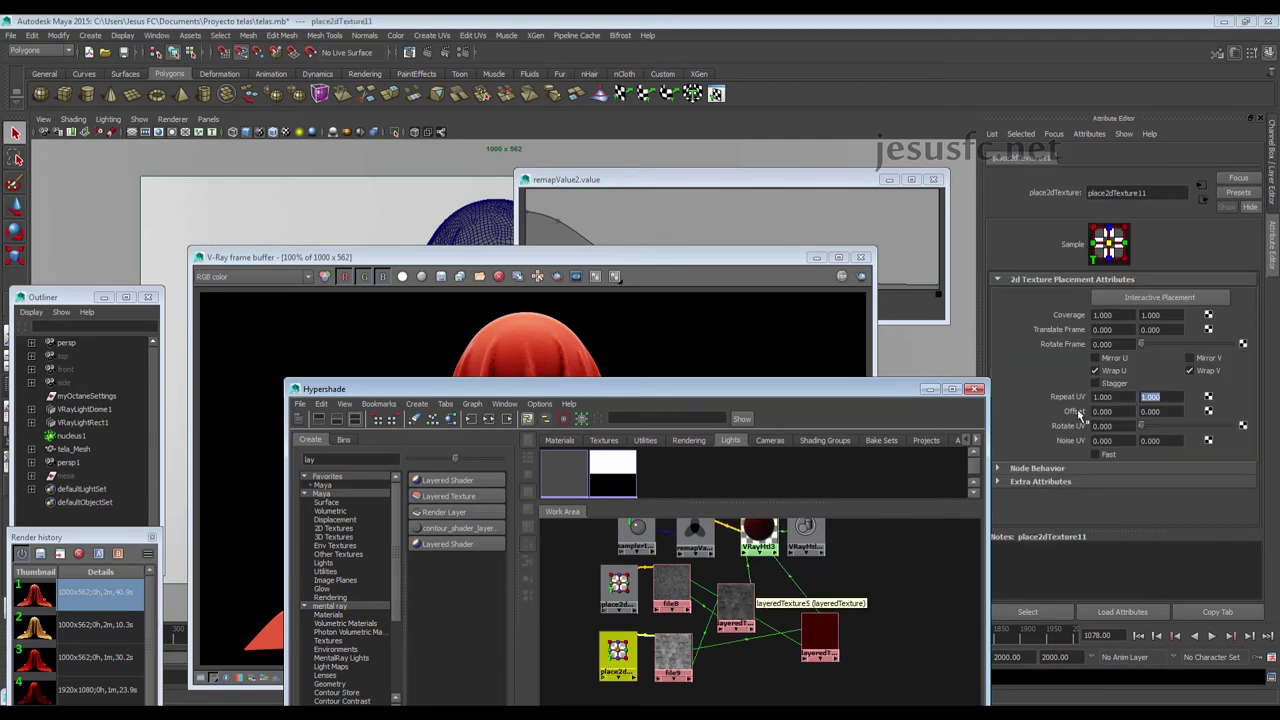
{"action": "left_click", "coordinate": [1078, 413]}
{"action": "type", "text": "10"}
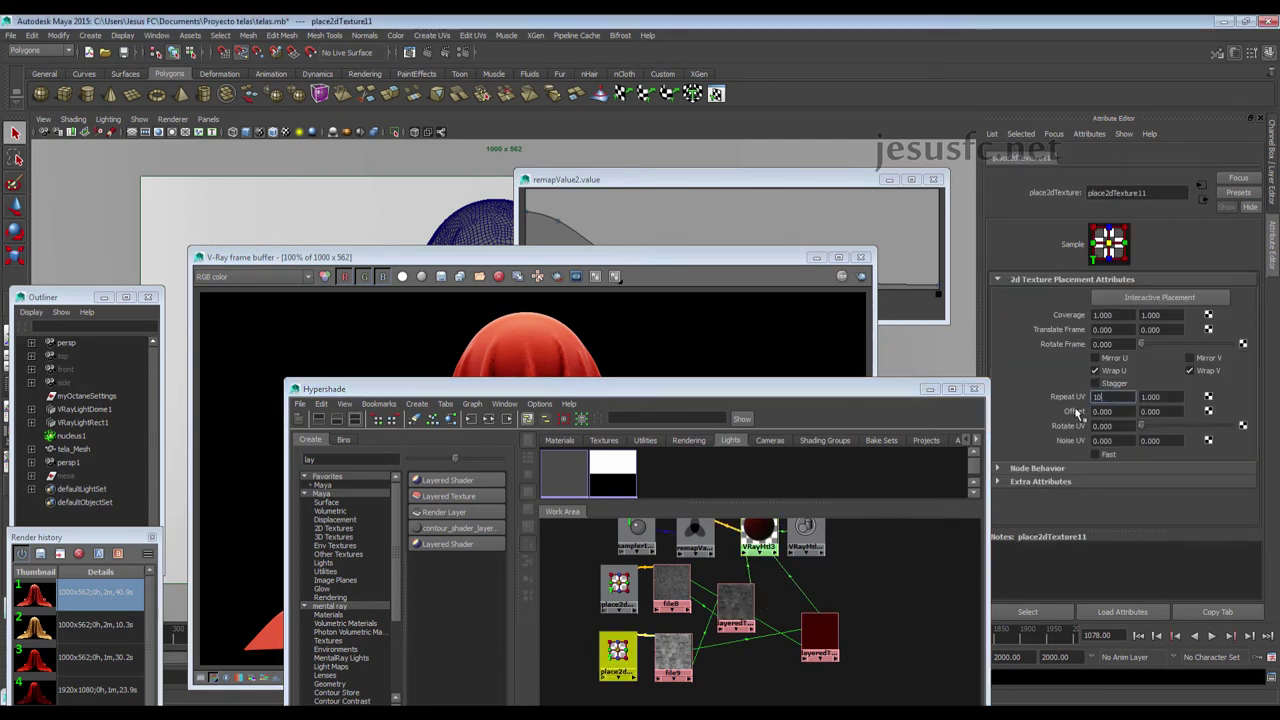
{"action": "key", "text": "Tab"}
{"action": "type", "text": "10"}
{"action": "key", "text": "Return"}
Set place2dTexture10's Repeat UV to 10 × 10 as well
{"action": "left_click", "coordinate": [630, 585]}
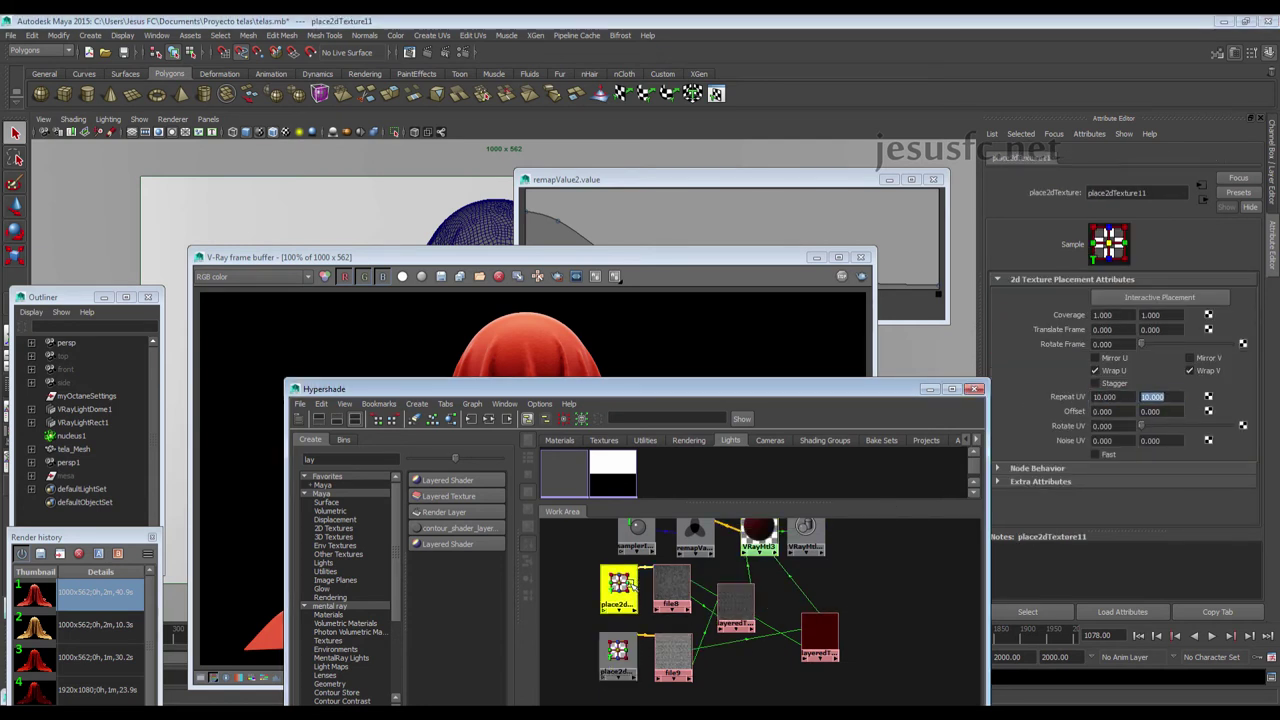
{"action": "left_click", "coordinate": [1104, 397]}
{"action": "type", "text": "10"}
{"action": "key", "text": "Tab"}
{"action": "type", "text": "10"}
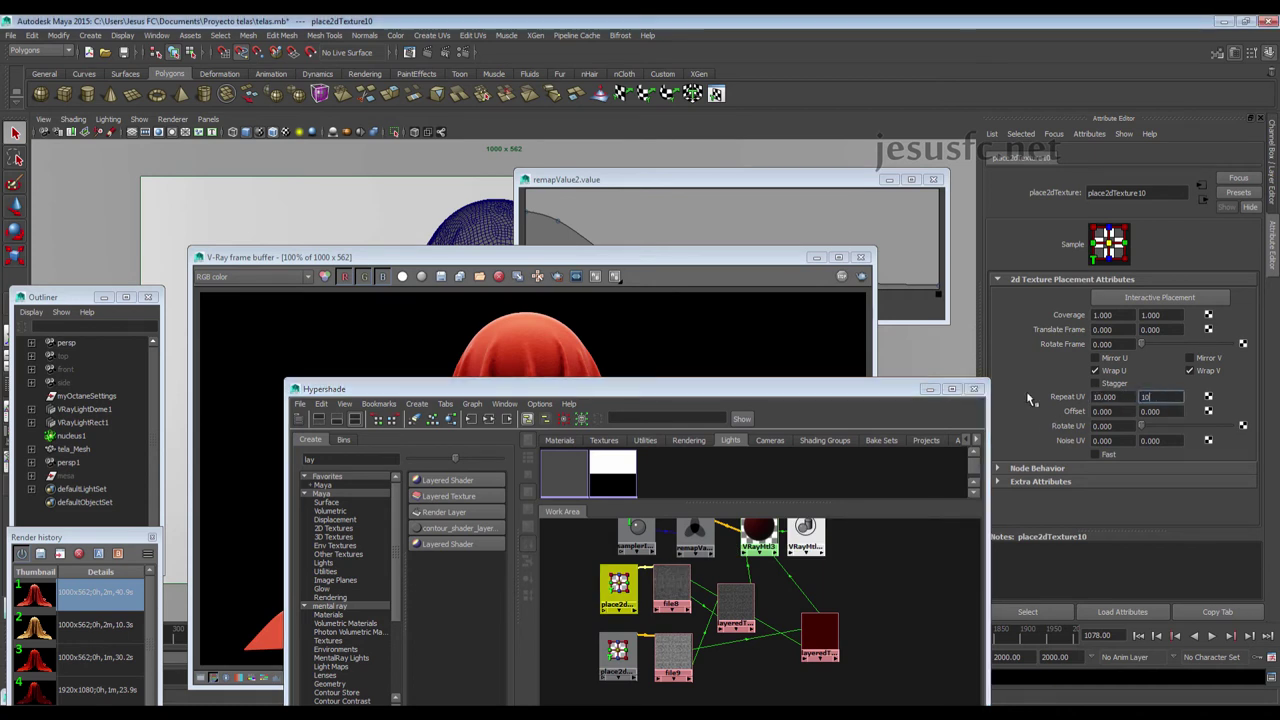
{"action": "key", "text": "Return"}
{"action": "left_click", "coordinate": [746, 346]}
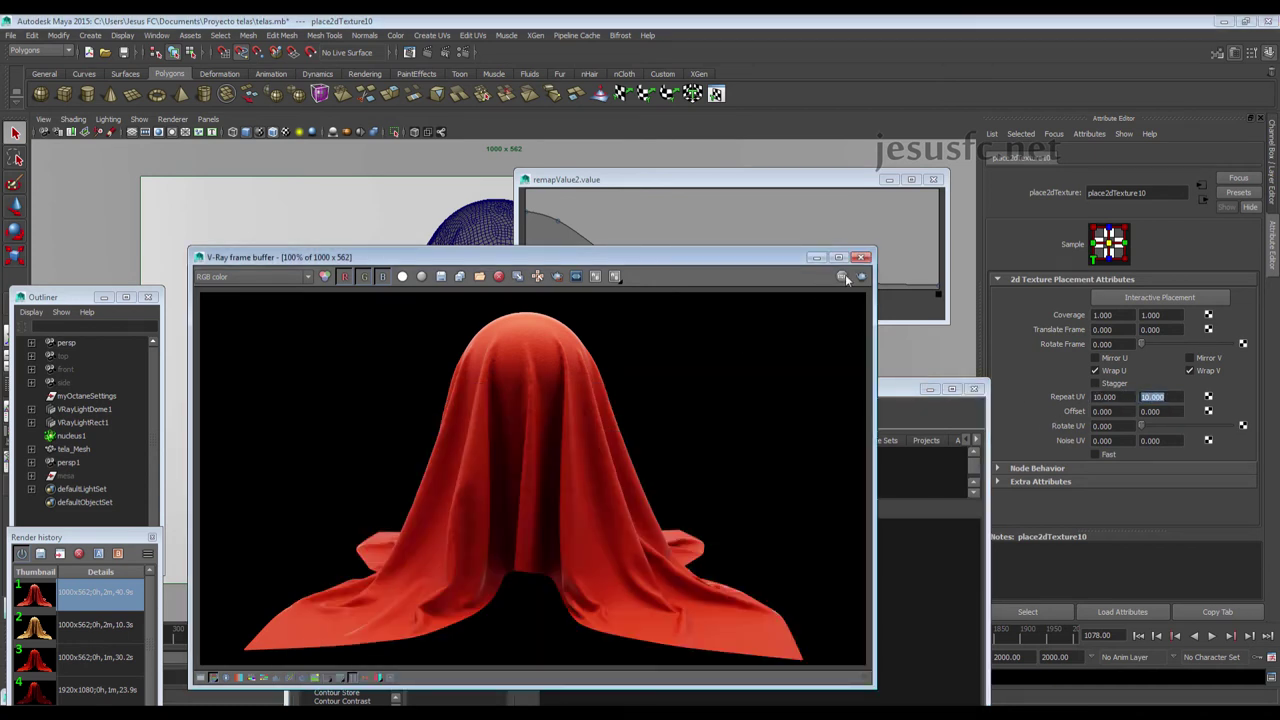
Render the cloth with 10 × 10 tiling and A/B compare it with the previous render
{"action": "left_click", "coordinate": [858, 280]}
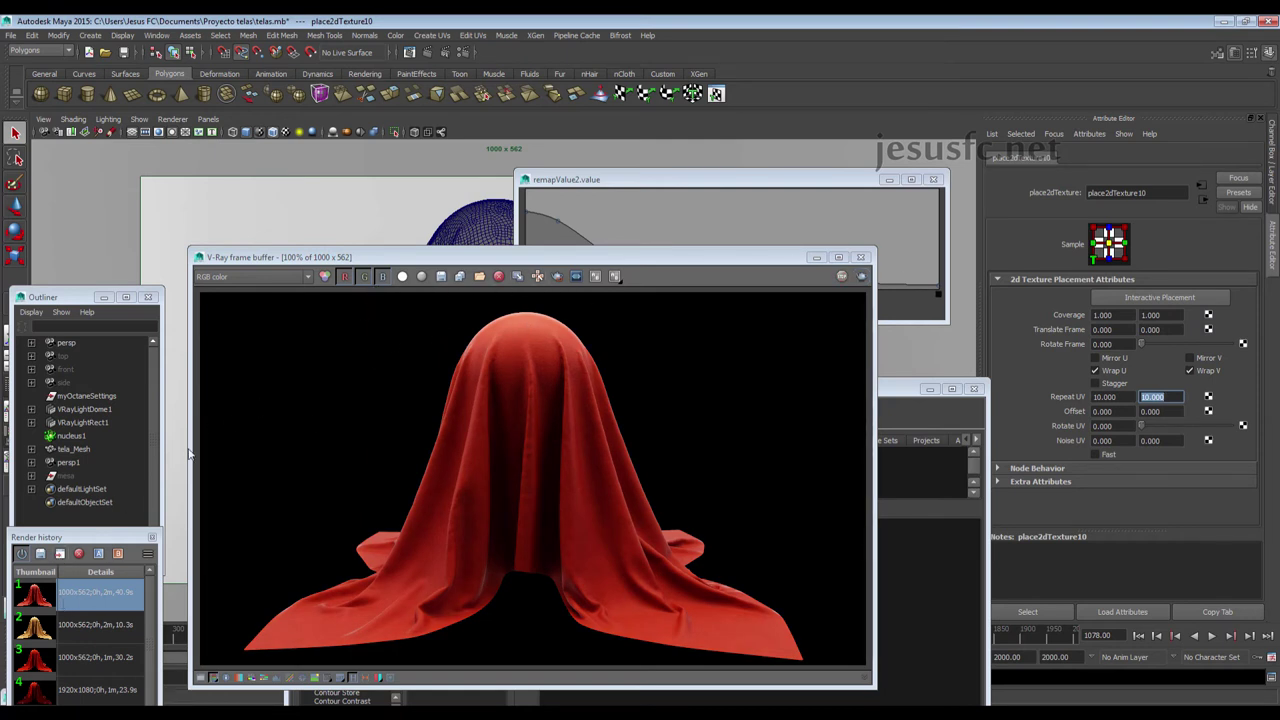
{"action": "left_click", "coordinate": [117, 553]}
{"action": "scroll", "coordinate": [411, 543], "scroll_direction": "up", "scroll_amount": 1}
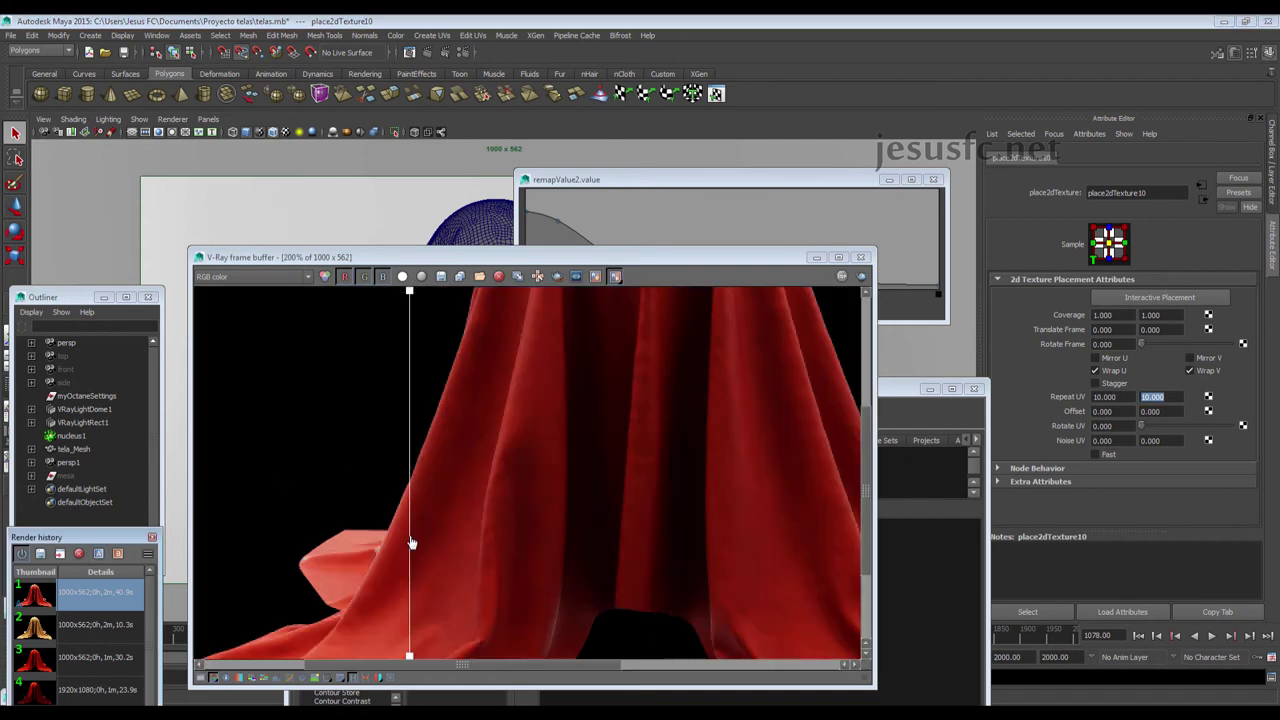
{"action": "mouse_move", "coordinate": [413, 441]}
{"action": "left_mouse_down"}
{"action": "mouse_move", "coordinate": [740, 434]}
{"action": "mouse_move", "coordinate": [731, 423]}
{"action": "mouse_move", "coordinate": [449, 511]}
{"action": "left_mouse_up"}
{"action": "scroll", "coordinate": [471, 513], "scroll_direction": "down", "scroll_amount": 1}
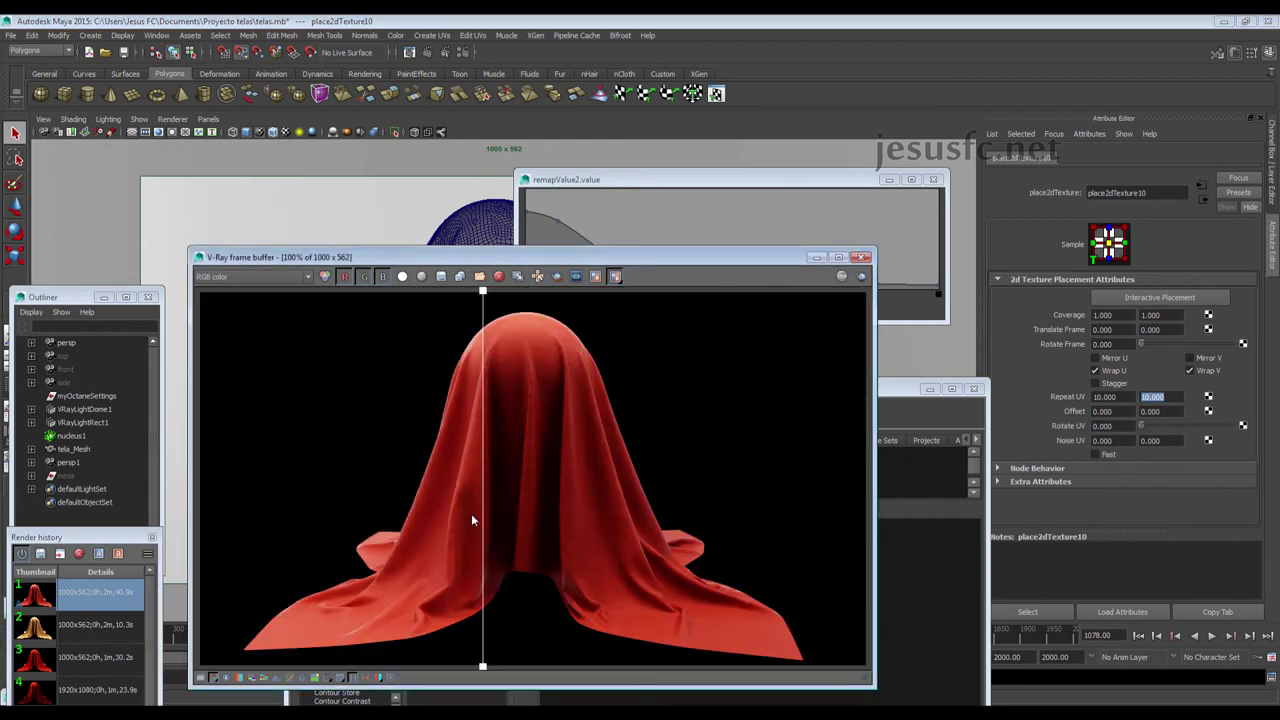
{"action": "scroll", "coordinate": [486, 488], "scroll_direction": "up", "scroll_amount": 1}
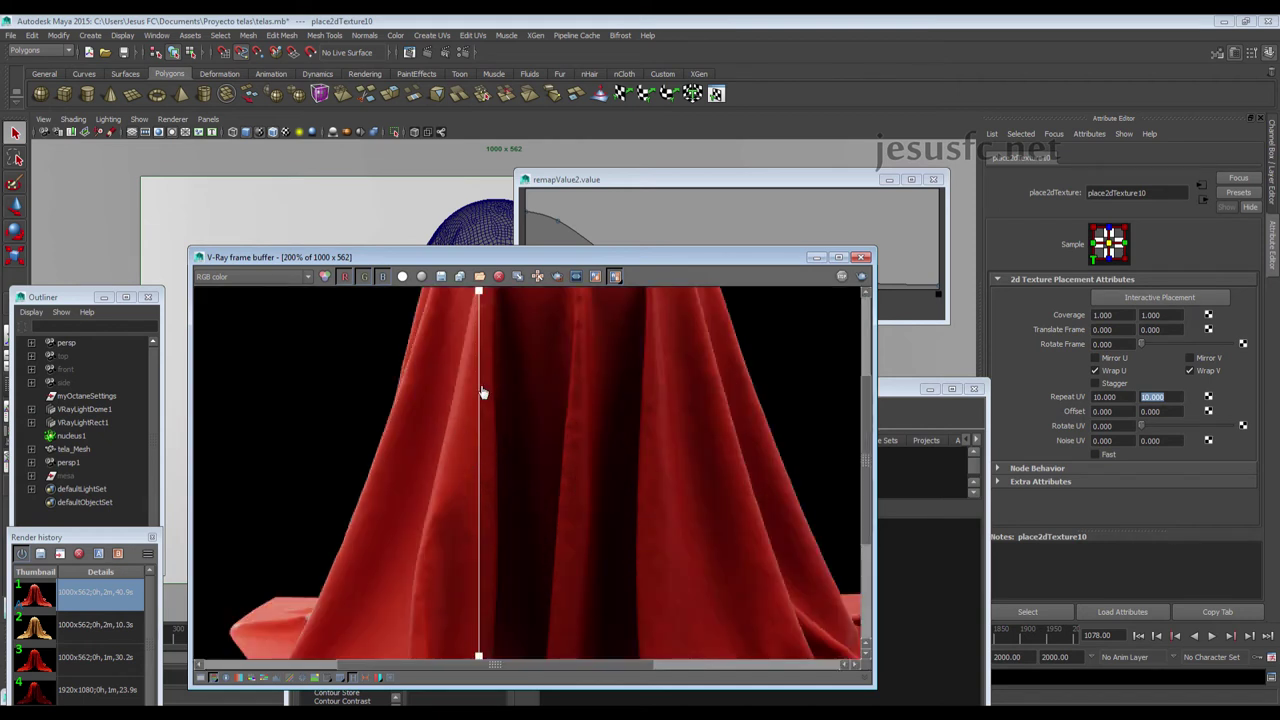
{"action": "mouse_move", "coordinate": [482, 386]}
{"action": "middle_mouse_down"}
{"action": "mouse_move", "coordinate": [591, 491]}
{"action": "mouse_move", "coordinate": [585, 537]}
{"action": "middle_mouse_up"}
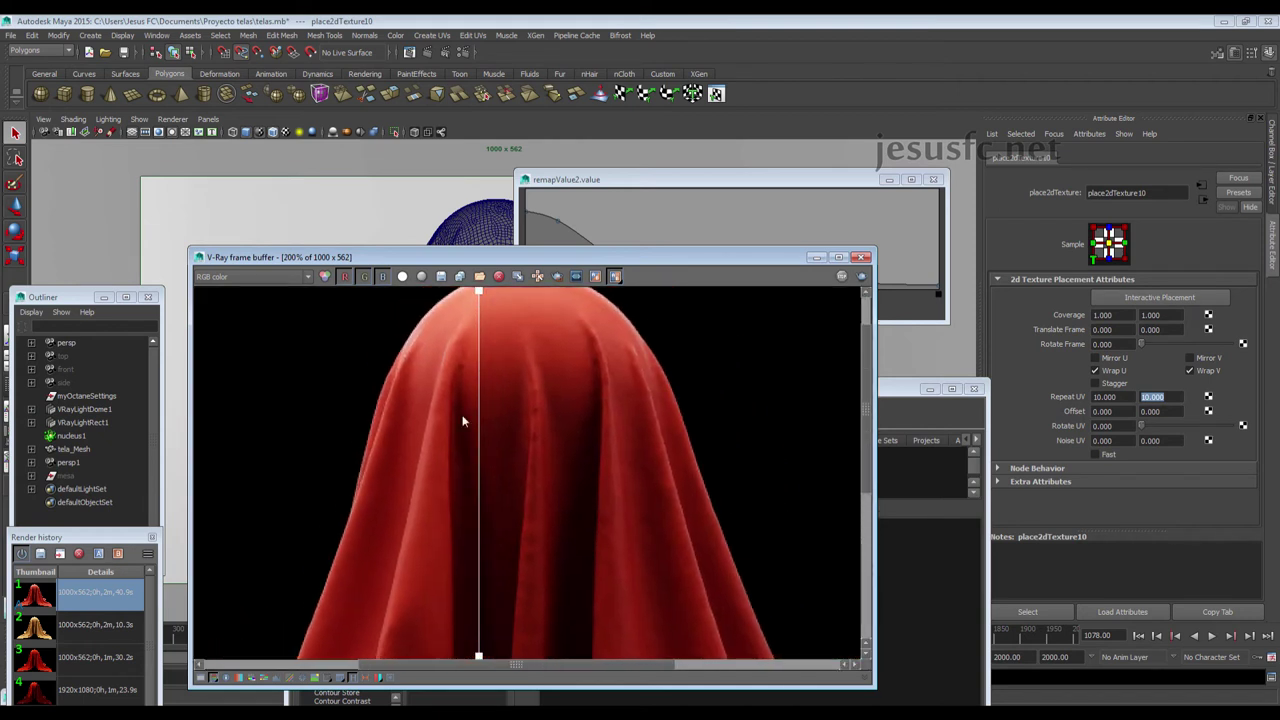
Sweep the comparison over the cloth, then disable compare and view at 100%
{"action": "mouse_move", "coordinate": [480, 408]}
{"action": "left_mouse_down"}
{"action": "mouse_move", "coordinate": [709, 434]}
{"action": "mouse_move", "coordinate": [443, 420]}
{"action": "mouse_move", "coordinate": [306, 429]}
{"action": "mouse_move", "coordinate": [693, 432]}
{"action": "mouse_move", "coordinate": [372, 428]}
{"action": "mouse_move", "coordinate": [465, 440]}
{"action": "mouse_move", "coordinate": [344, 441]}
{"action": "left_mouse_up"}
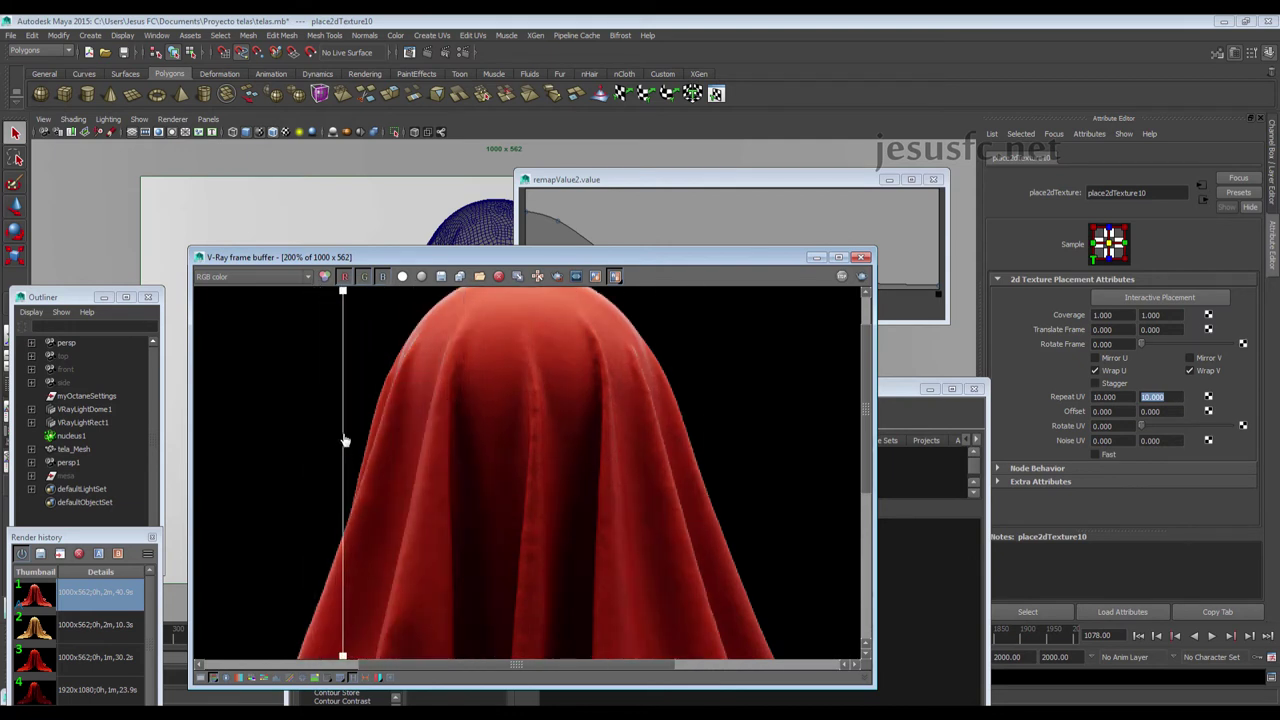
{"action": "scroll", "coordinate": [582, 538], "scroll_direction": "up", "scroll_amount": 1}
{"action": "scroll", "coordinate": [573, 448], "scroll_direction": "down", "scroll_amount": 3}
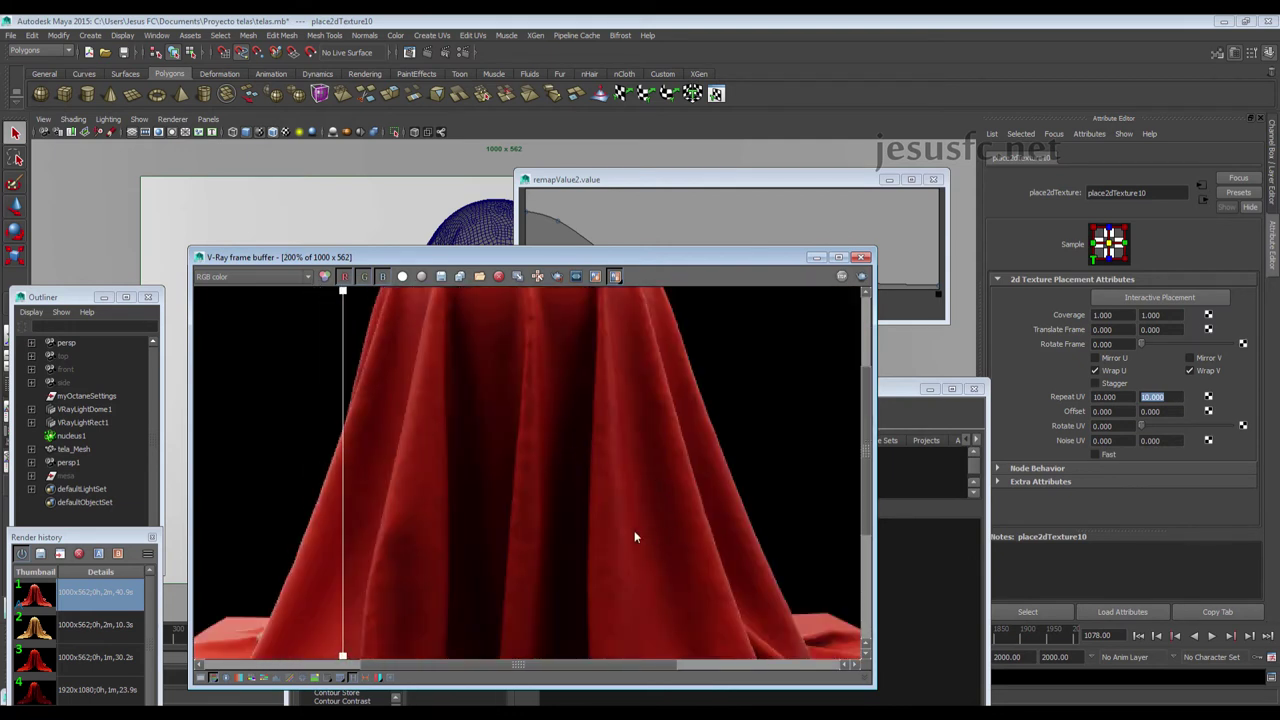
{"action": "scroll", "coordinate": [634, 530], "scroll_direction": "up", "scroll_amount": 1}
{"action": "middle_click_drag", "start_coordinate": [730, 509], "coordinate": [540, 414]}
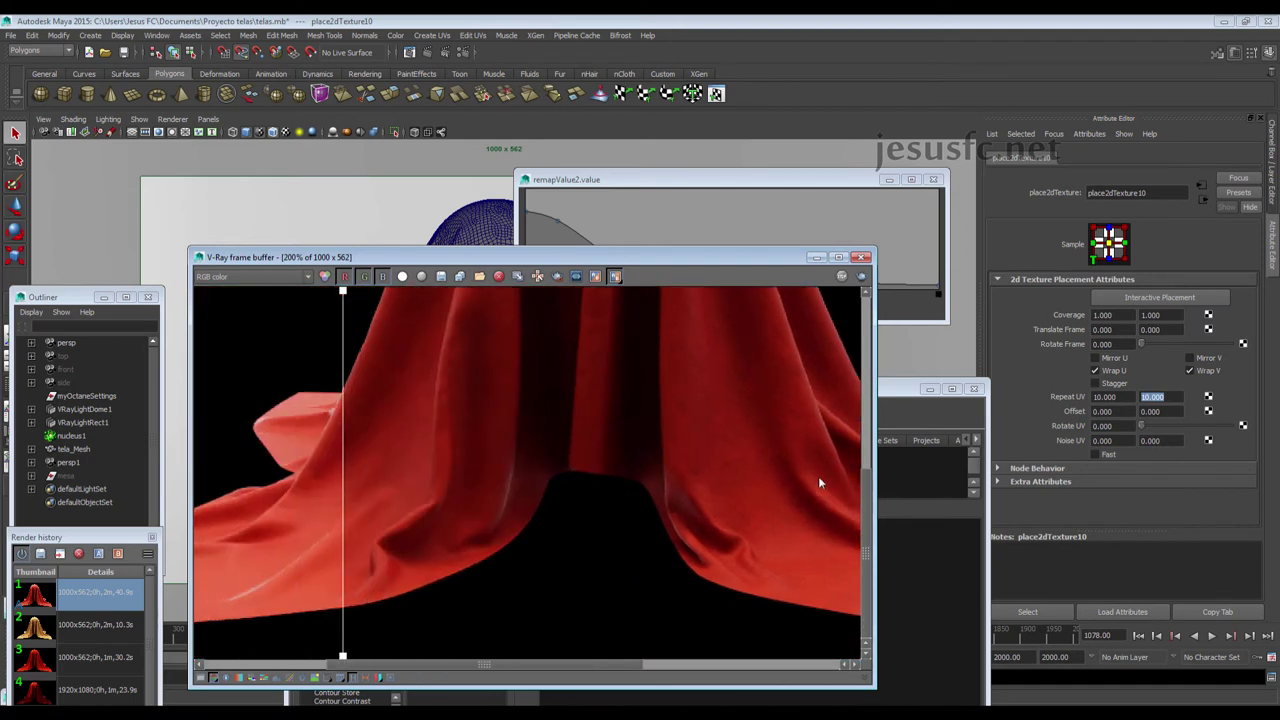
{"action": "middle_click_drag", "start_coordinate": [527, 537], "coordinate": [614, 434]}
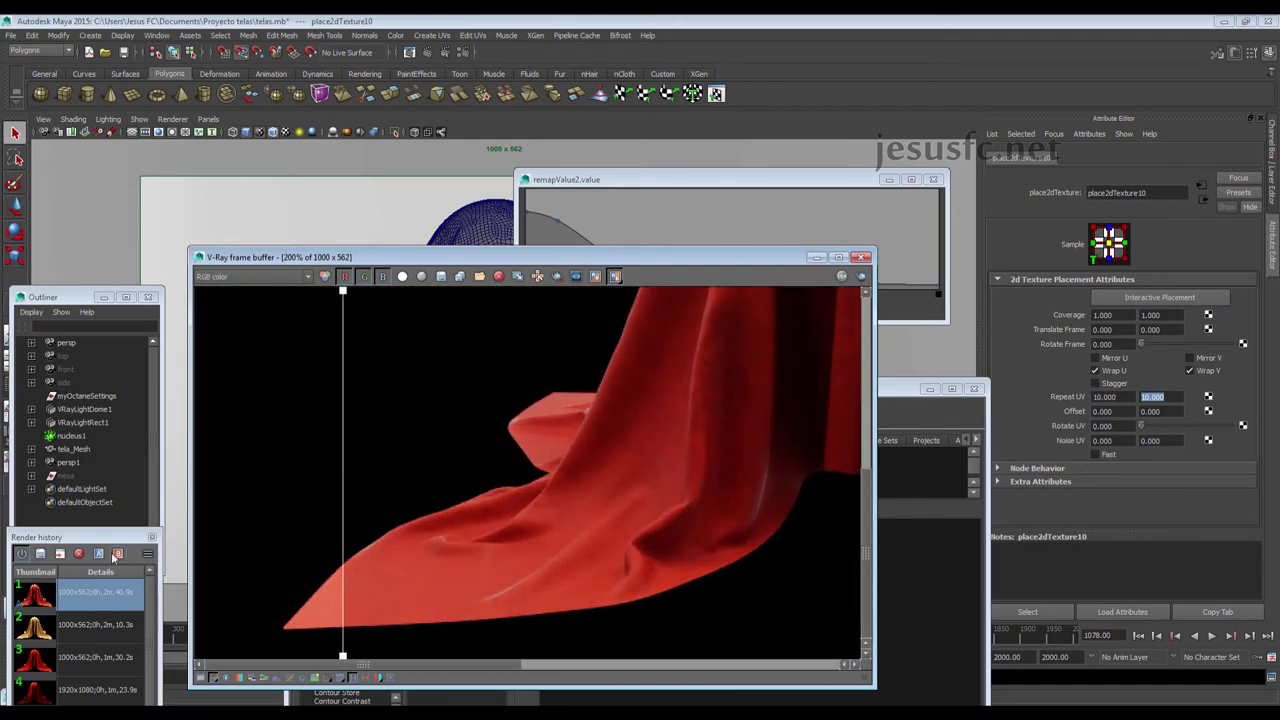
{"action": "left_click", "coordinate": [116, 557]}
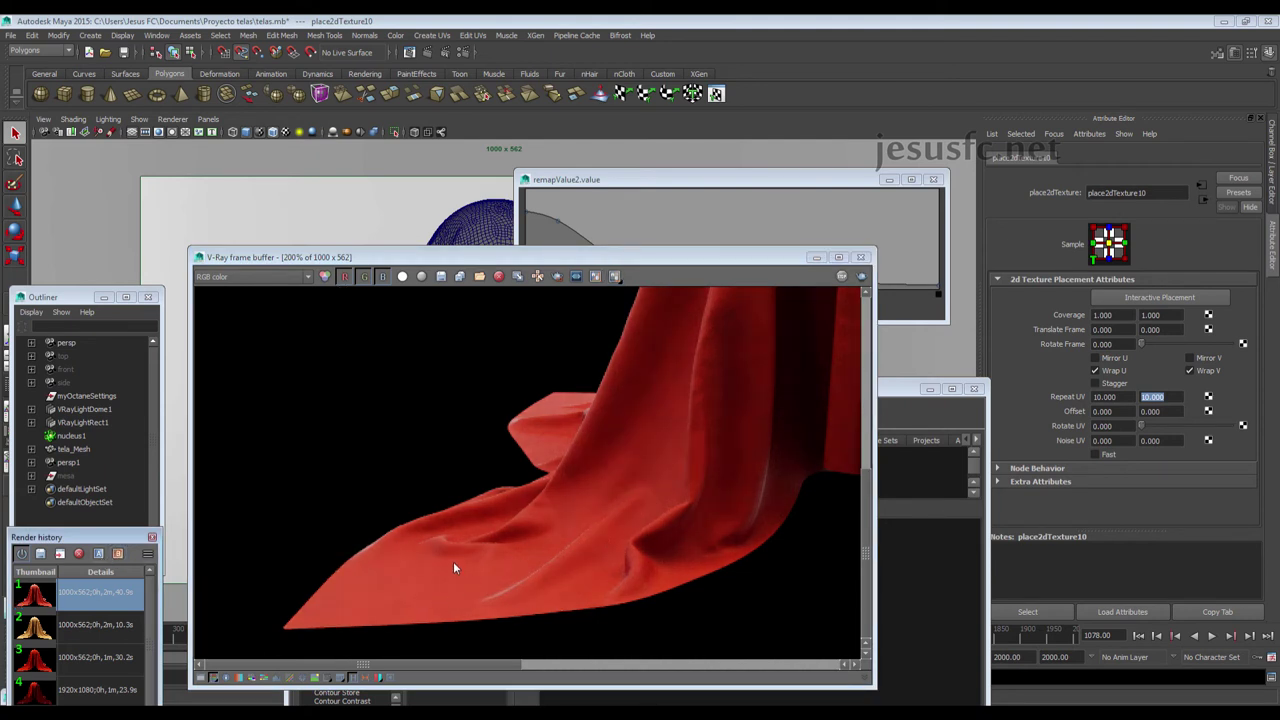
{"action": "middle_click_drag", "start_coordinate": [453, 561], "coordinate": [361, 623]}
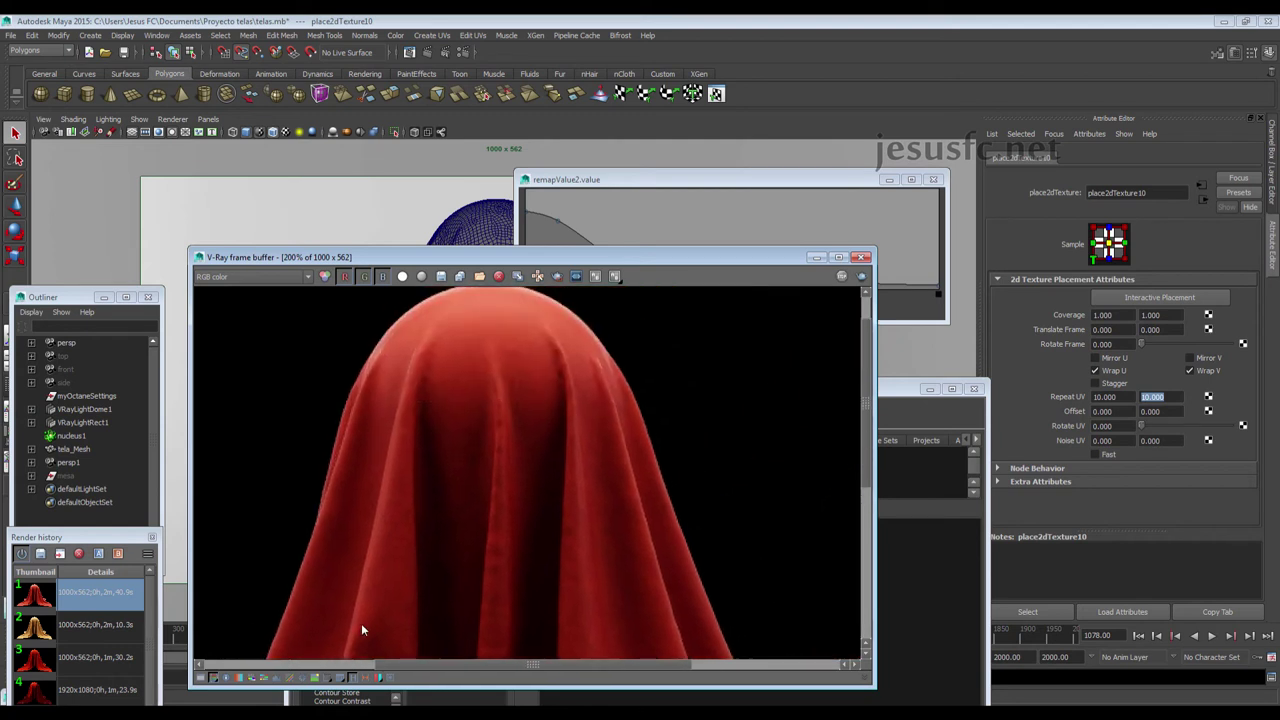
{"action": "double_click", "coordinate": [504, 401]}
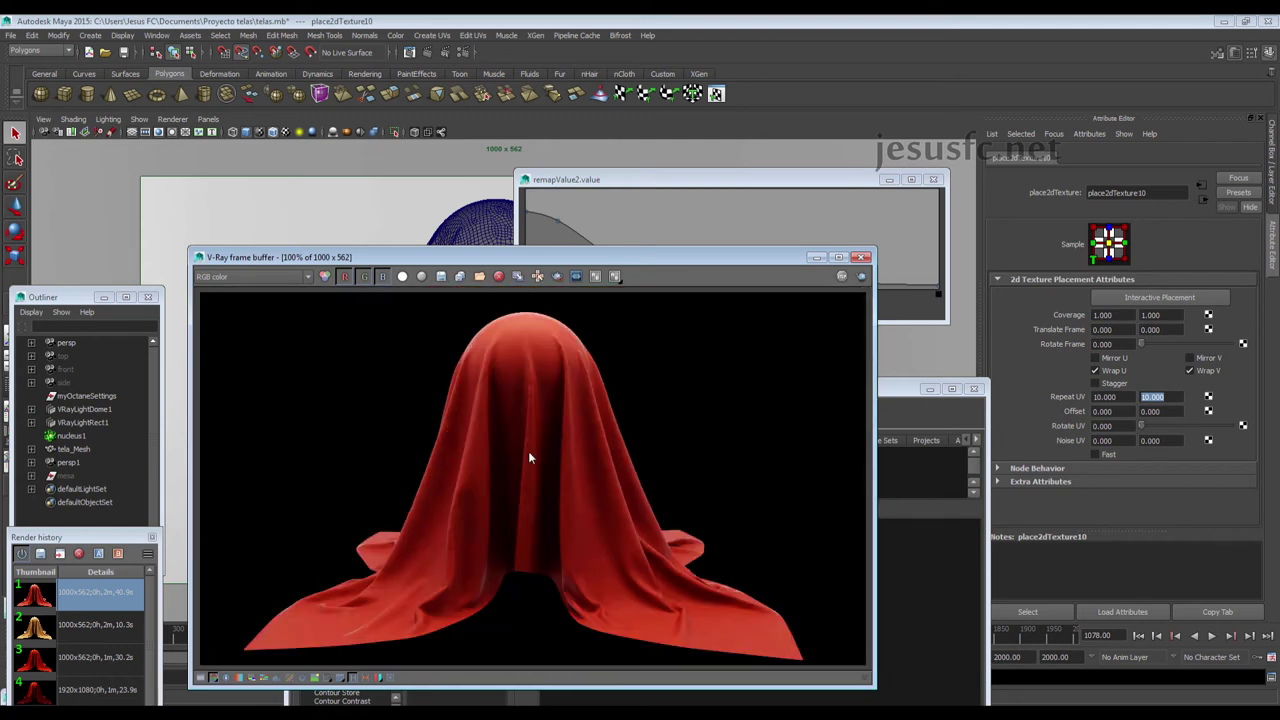
Connect file9 to VRayMtl3's Reflection Amount
{"action": "left_click", "coordinate": [897, 397]}
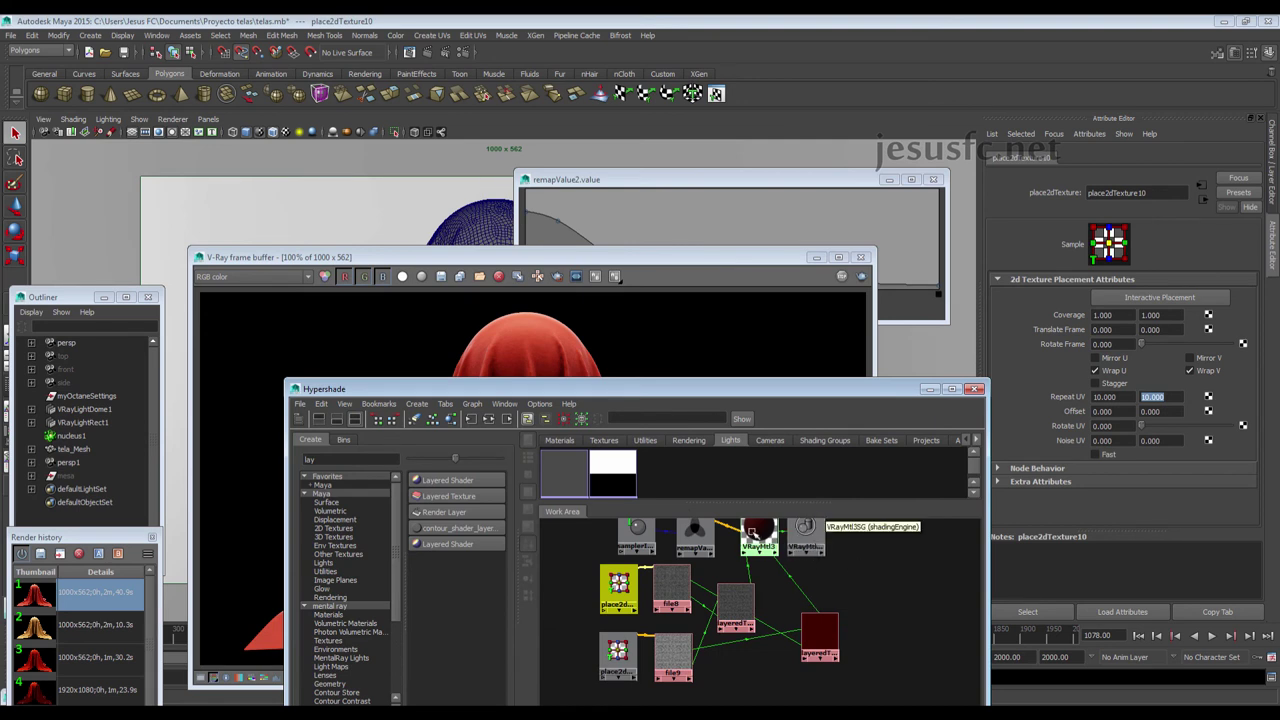
{"action": "left_click", "coordinate": [748, 528]}
{"action": "scroll", "coordinate": [1095, 360], "scroll_direction": "down", "scroll_amount": 3}
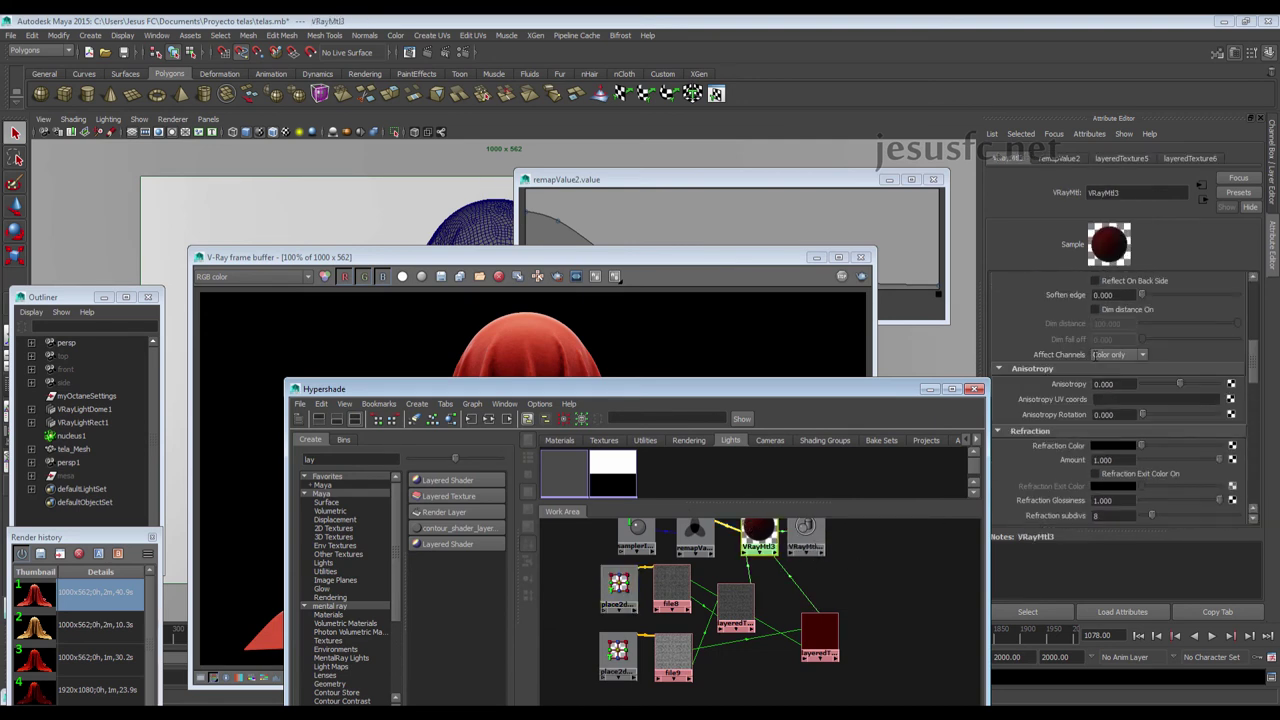
{"action": "scroll", "coordinate": [1095, 360], "scroll_direction": "down", "scroll_amount": 2}
{"action": "scroll", "coordinate": [1095, 360], "scroll_direction": "up", "scroll_amount": 3}
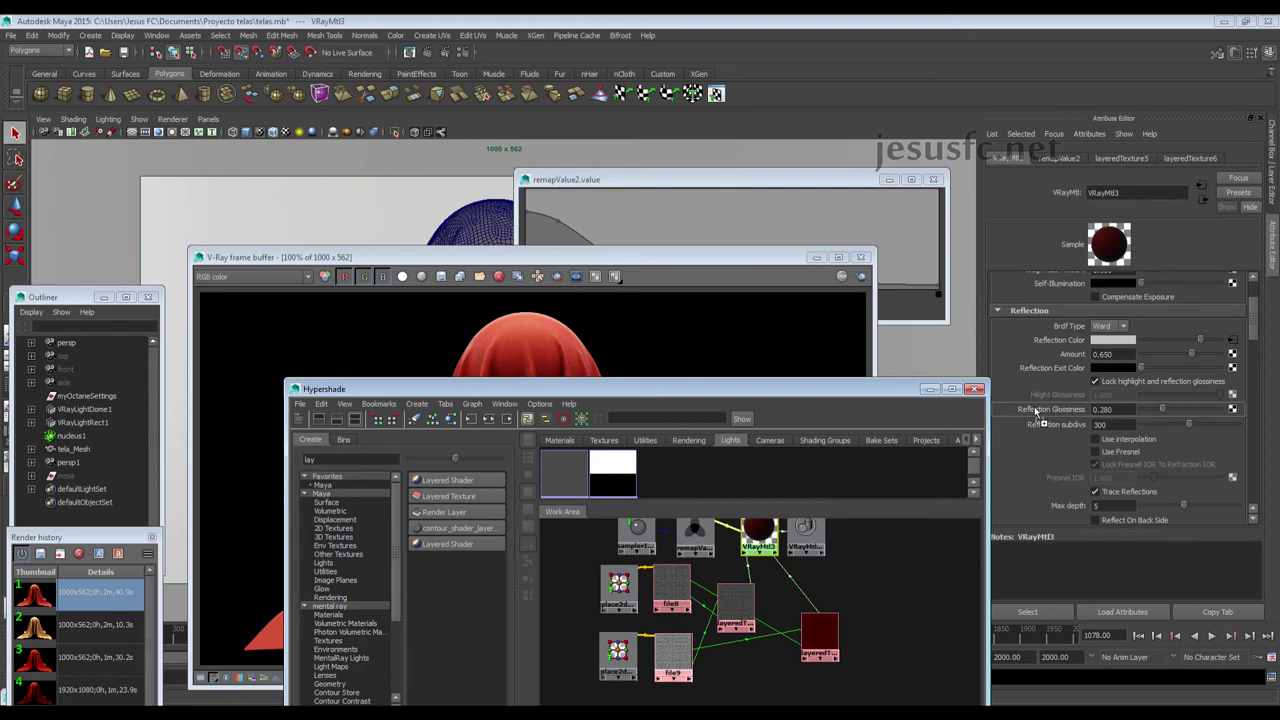
{"action": "middle_click_drag", "start_coordinate": [1037, 412], "coordinate": [1053, 356]}
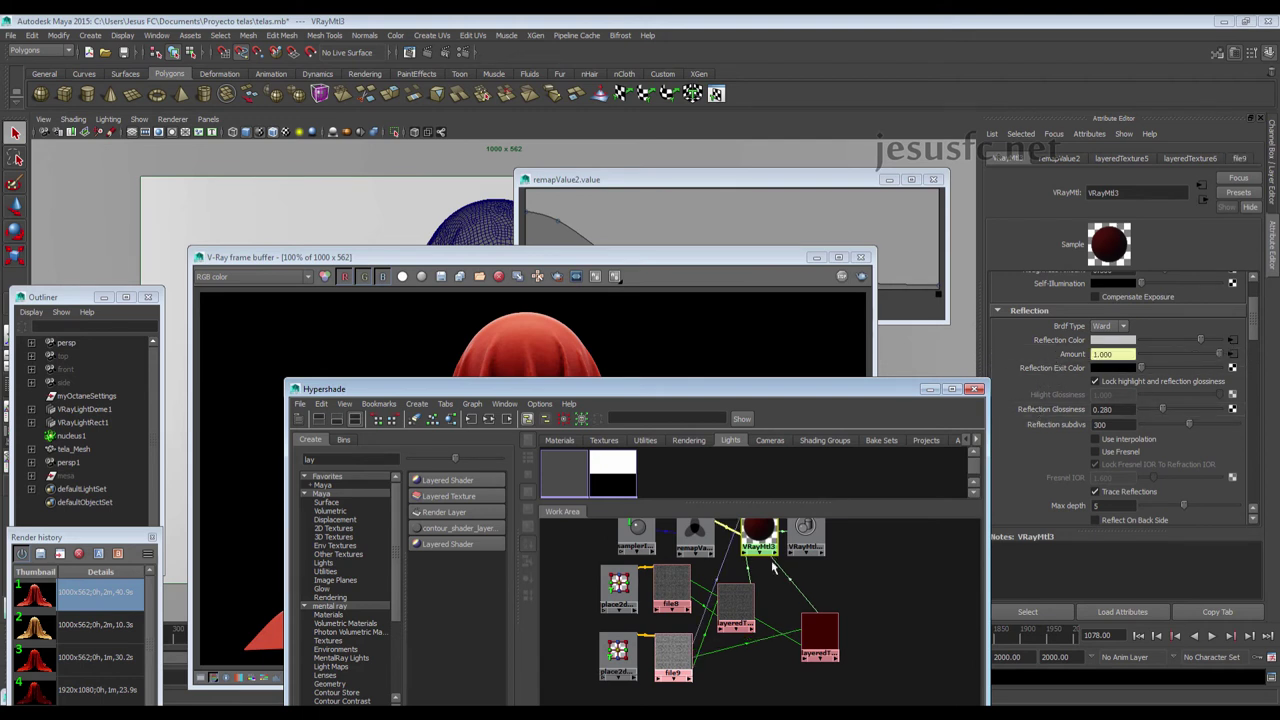
Preview file9's noise image, close the viewer and return to the cloth render
{"action": "left_click", "coordinate": [1238, 356]}
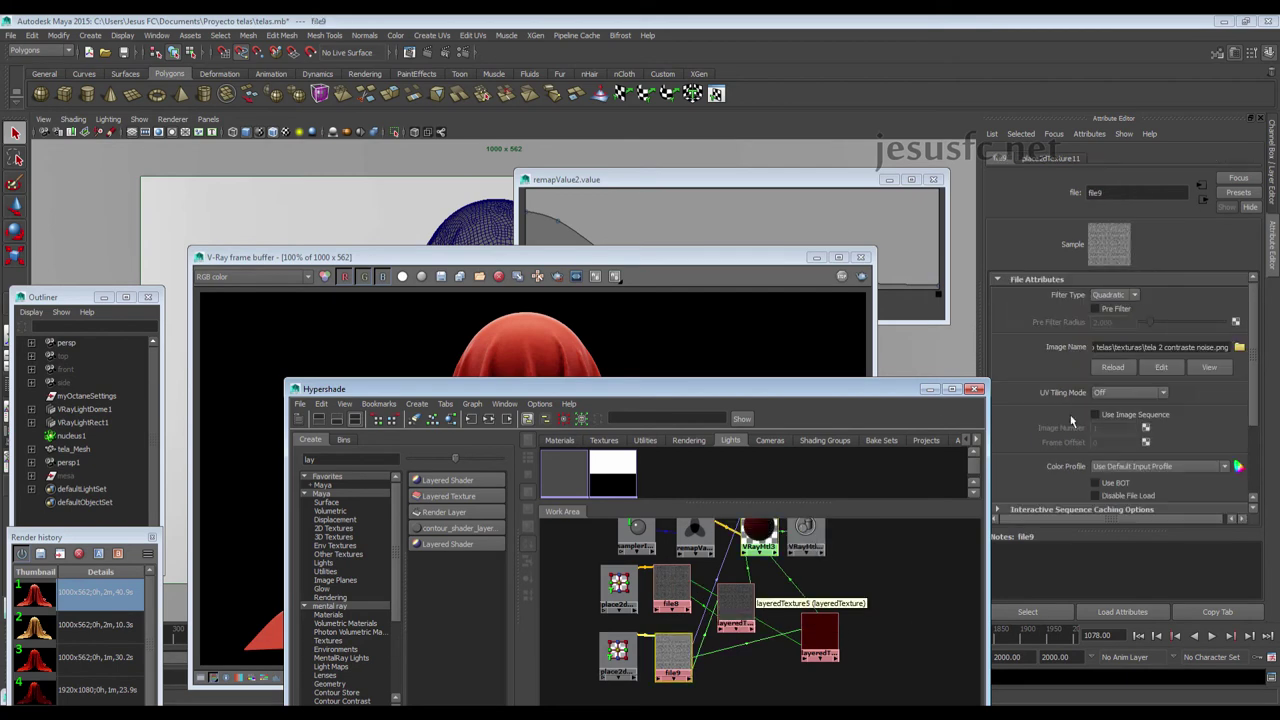
{"action": "left_click", "coordinate": [1212, 367]}
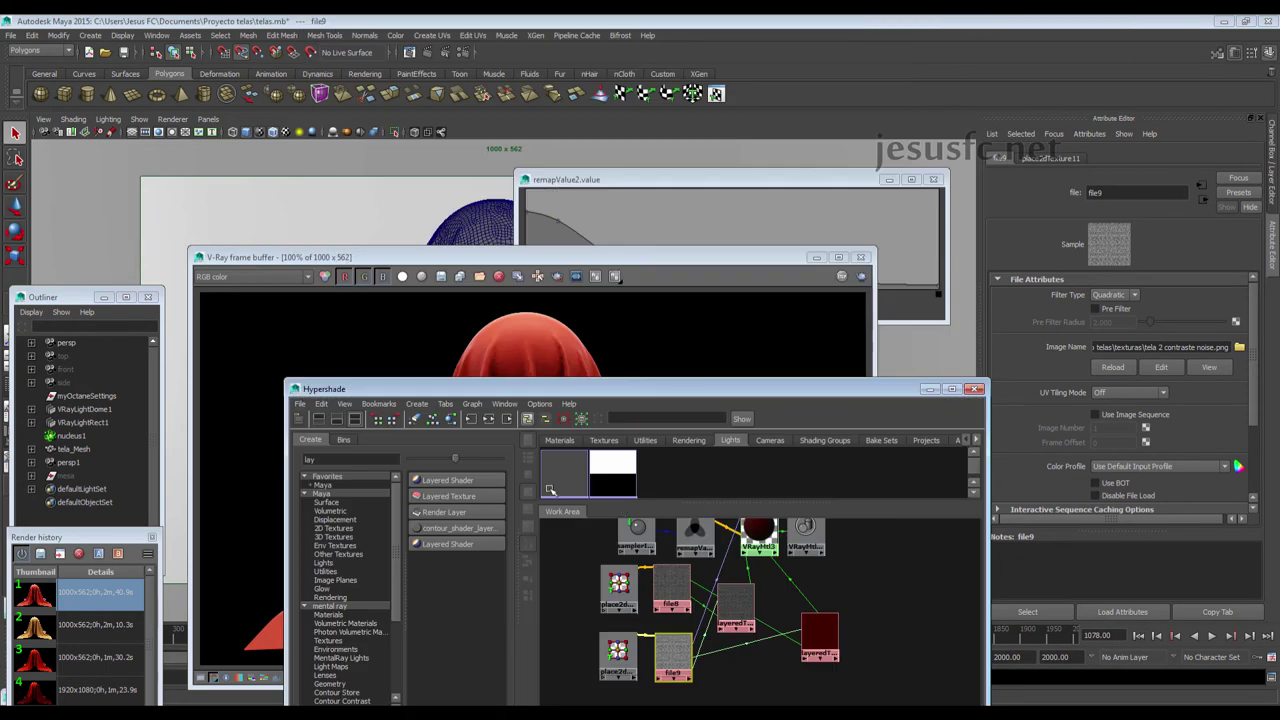
{"action": "key", "text": "Escape"}
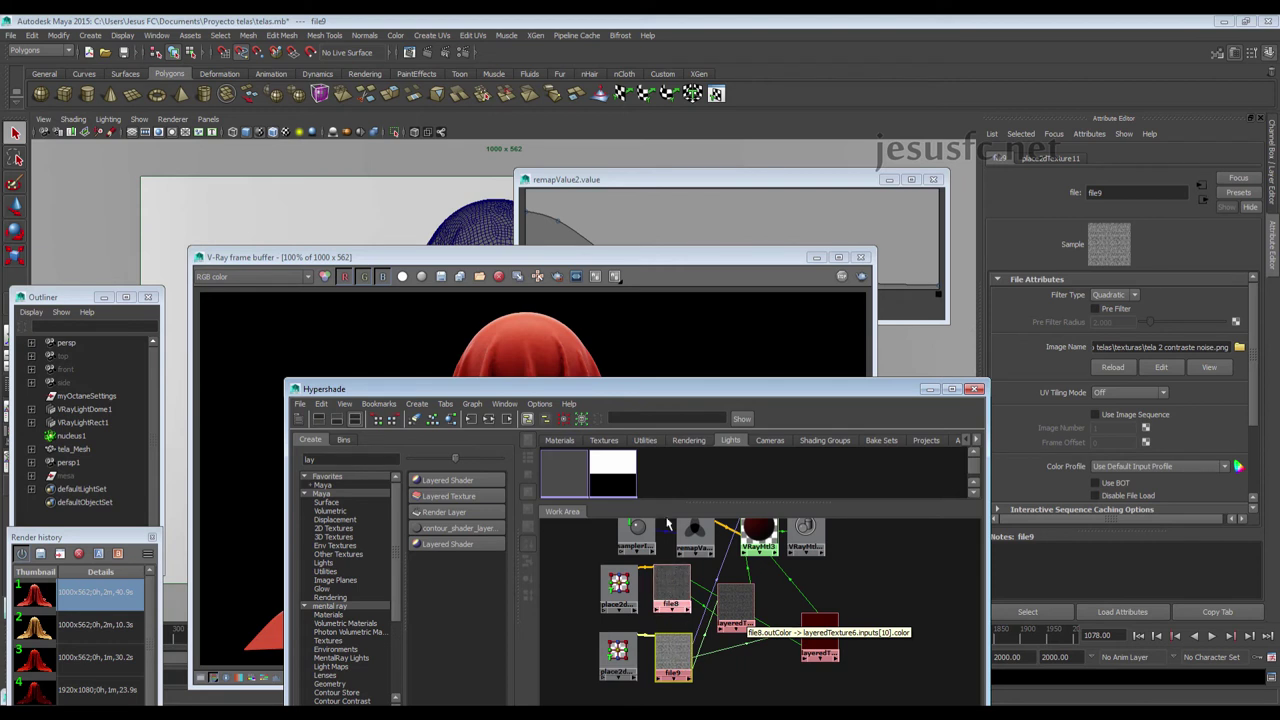
{"action": "left_click", "coordinate": [642, 360]}
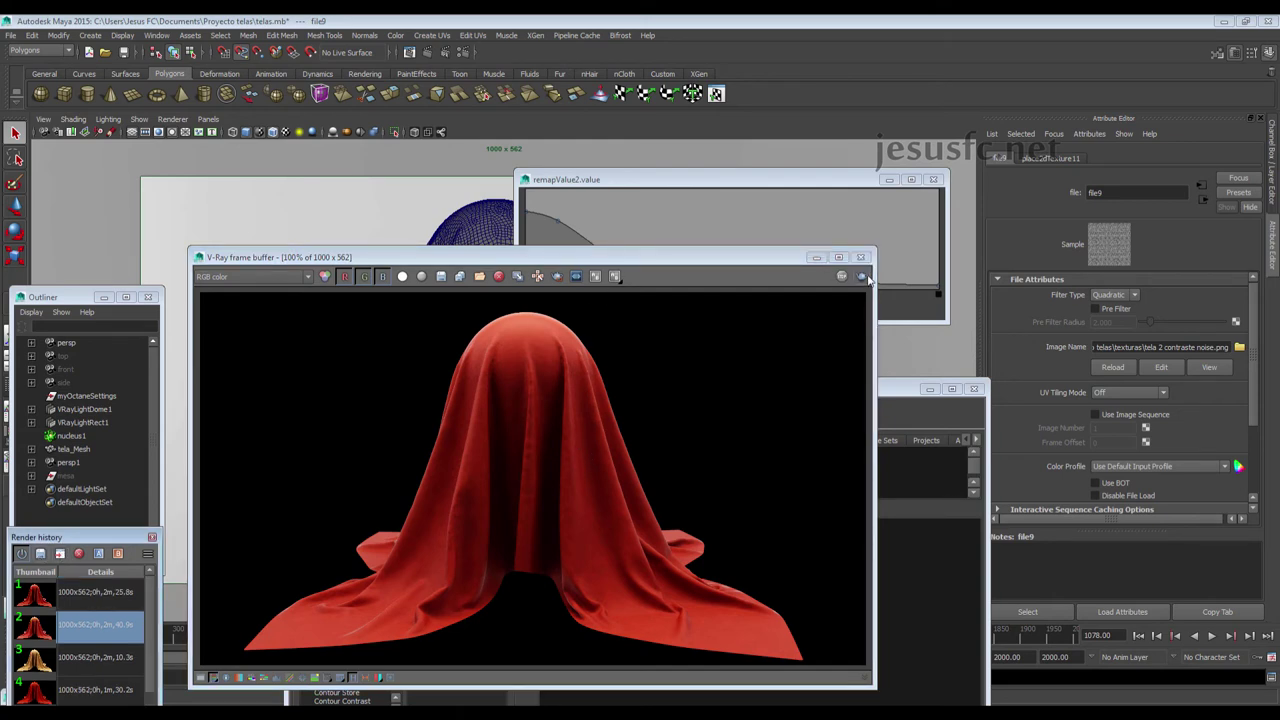
Change VRayMtl3's Bump Mult from 0.100 to 0.15
{"action": "left_click", "coordinate": [899, 408]}
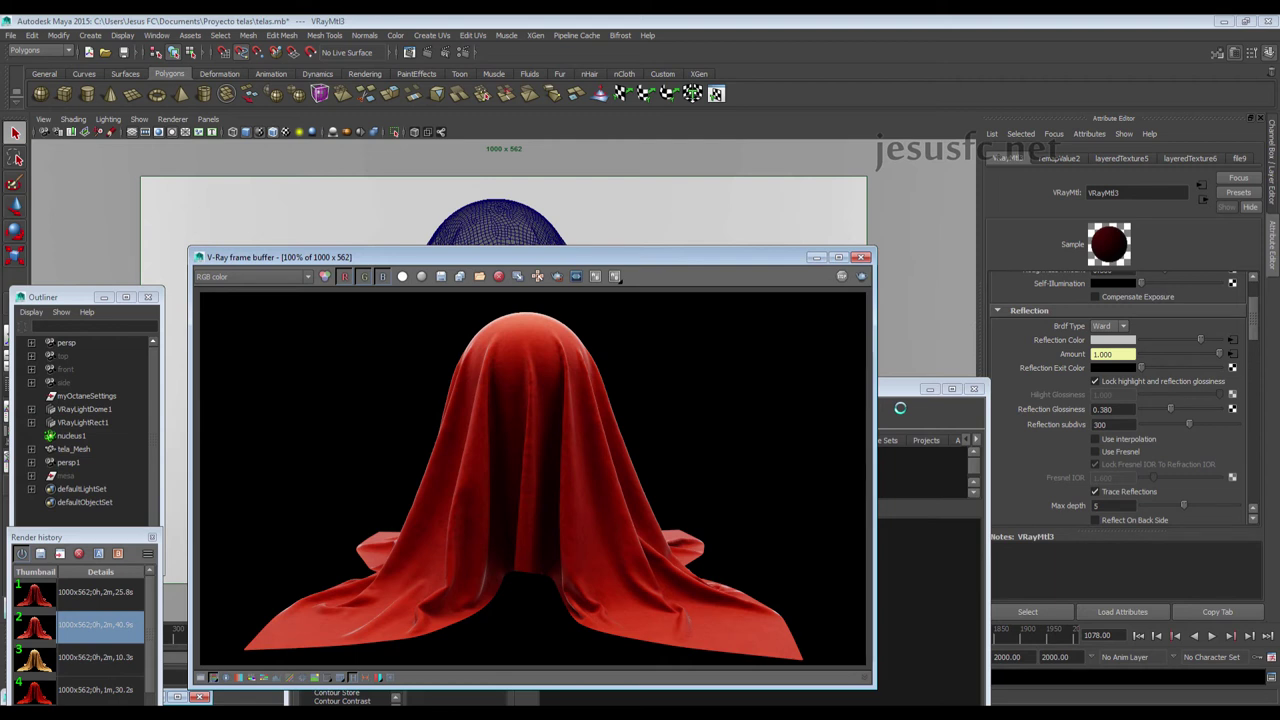
{"action": "scroll", "coordinate": [899, 408], "scroll_direction": "up", "scroll_amount": 2}
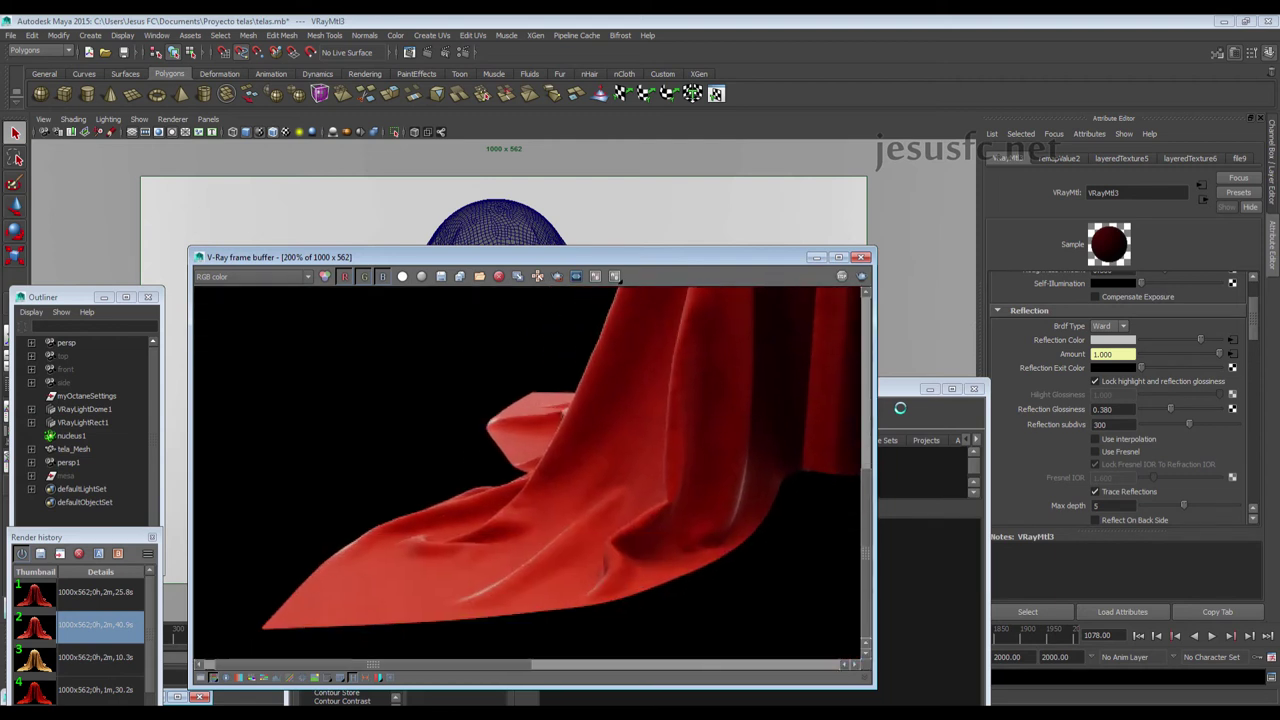
{"action": "mouse_move", "coordinate": [530, 470]}
{"action": "middle_mouse_down"}
{"action": "mouse_move", "coordinate": [400, 550]}
{"action": "mouse_move", "coordinate": [507, 420]}
{"action": "middle_mouse_up"}
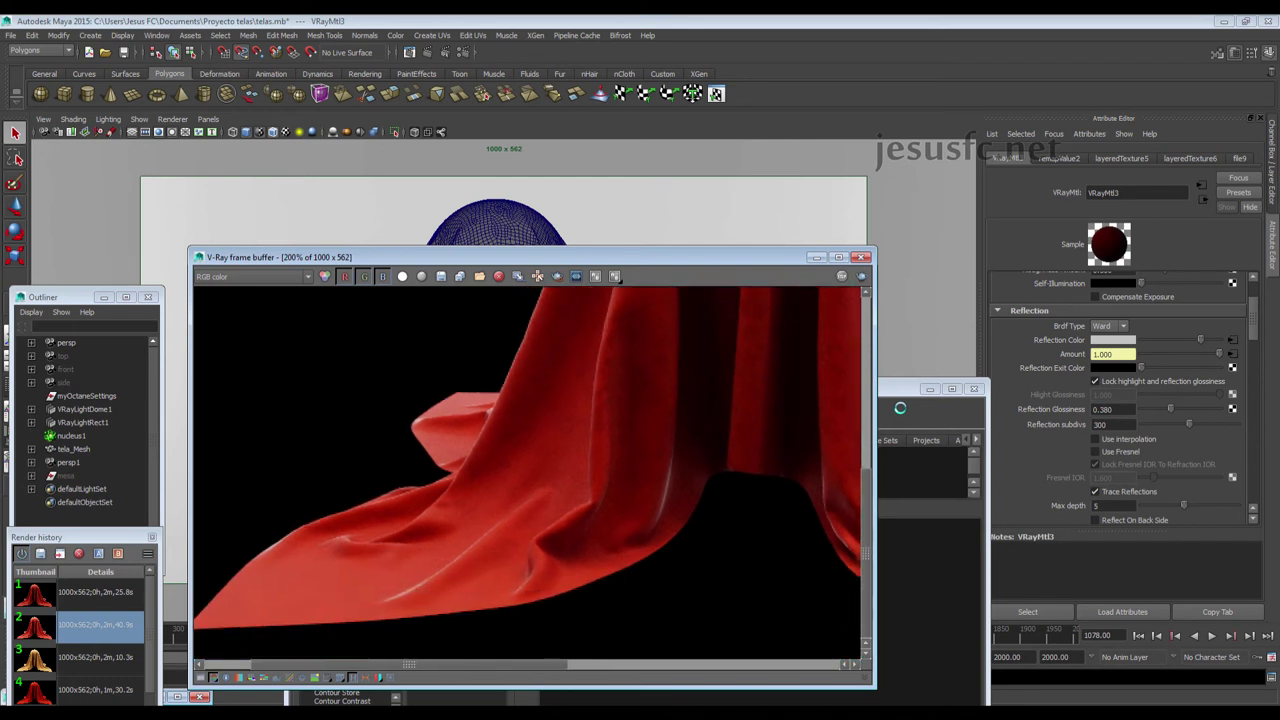
{"action": "middle_click_drag", "start_coordinate": [480, 470], "coordinate": [412, 482]}
{"action": "scroll", "coordinate": [1120, 400], "scroll_direction": "down", "scroll_amount": 4}
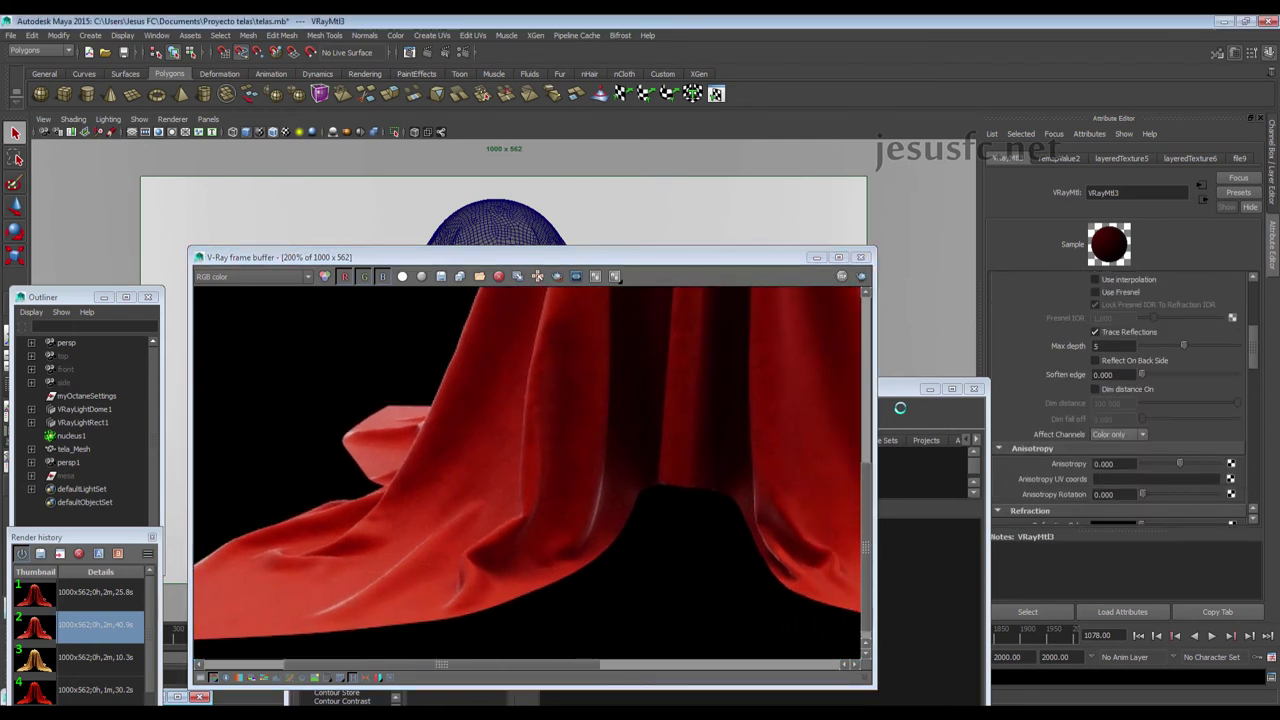
{"action": "scroll", "coordinate": [1120, 400], "scroll_direction": "down", "scroll_amount": 2}
{"action": "scroll", "coordinate": [1120, 400], "scroll_direction": "down", "scroll_amount": 1}
{"action": "scroll", "coordinate": [1120, 400], "scroll_direction": "down", "scroll_amount": 2}
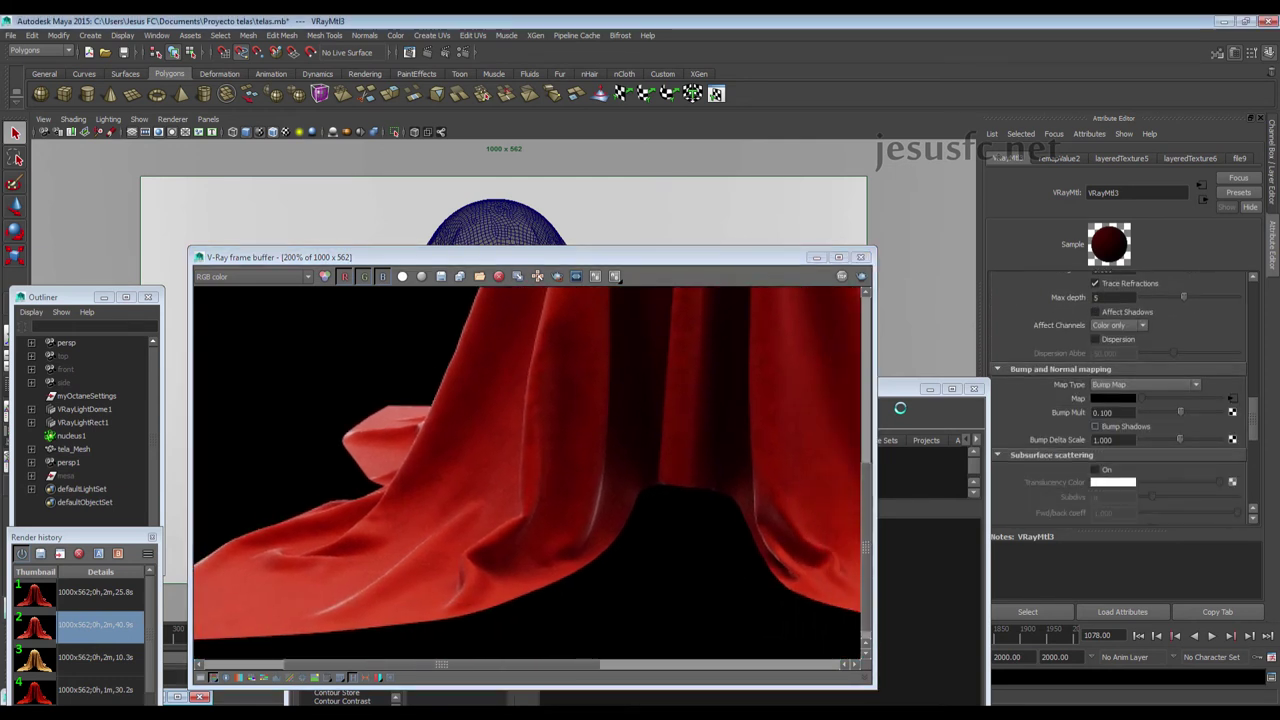
{"action": "double_click", "coordinate": [1106, 412]}
{"action": "type", "text": "0.15"}
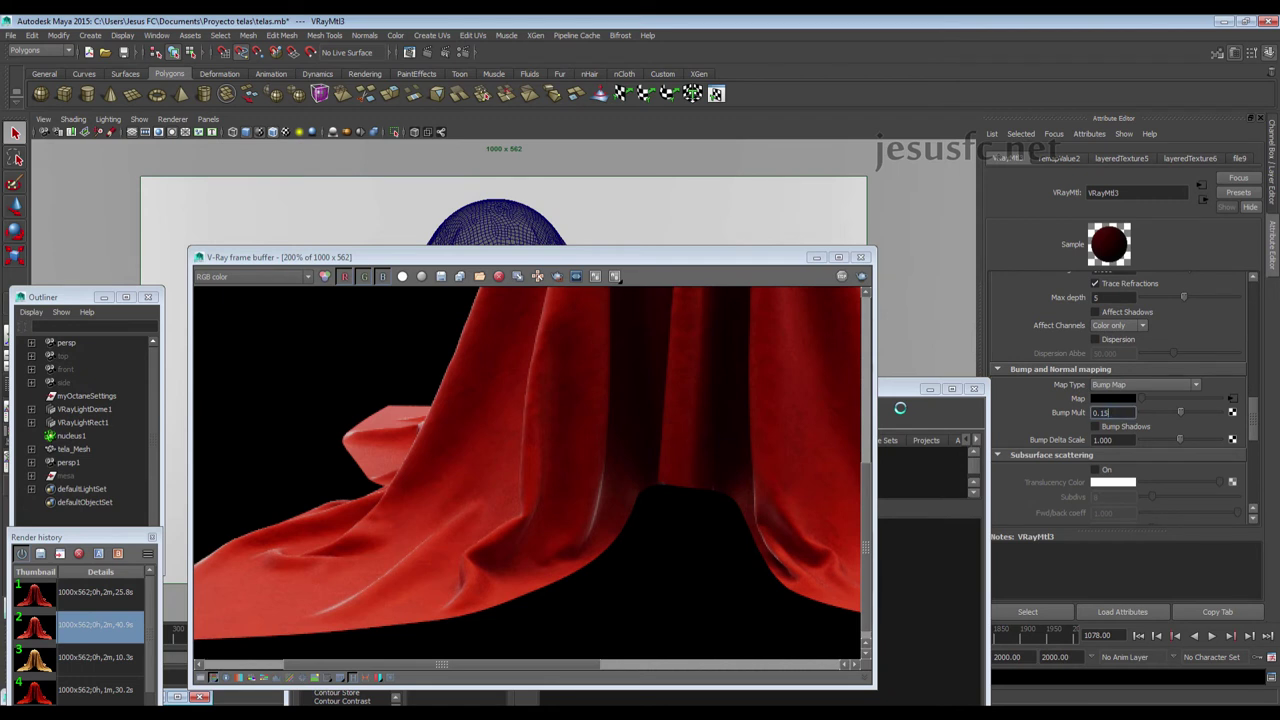
{"action": "key", "text": "Return"}
Start editing VRayMtl3's Reflection Glossiness value
{"action": "scroll", "coordinate": [1120, 420], "scroll_direction": "up", "scroll_amount": 3}
{"action": "scroll", "coordinate": [1120, 420], "scroll_direction": "up", "scroll_amount": 3}
{"action": "scroll", "coordinate": [1120, 420], "scroll_direction": "up", "scroll_amount": 3}
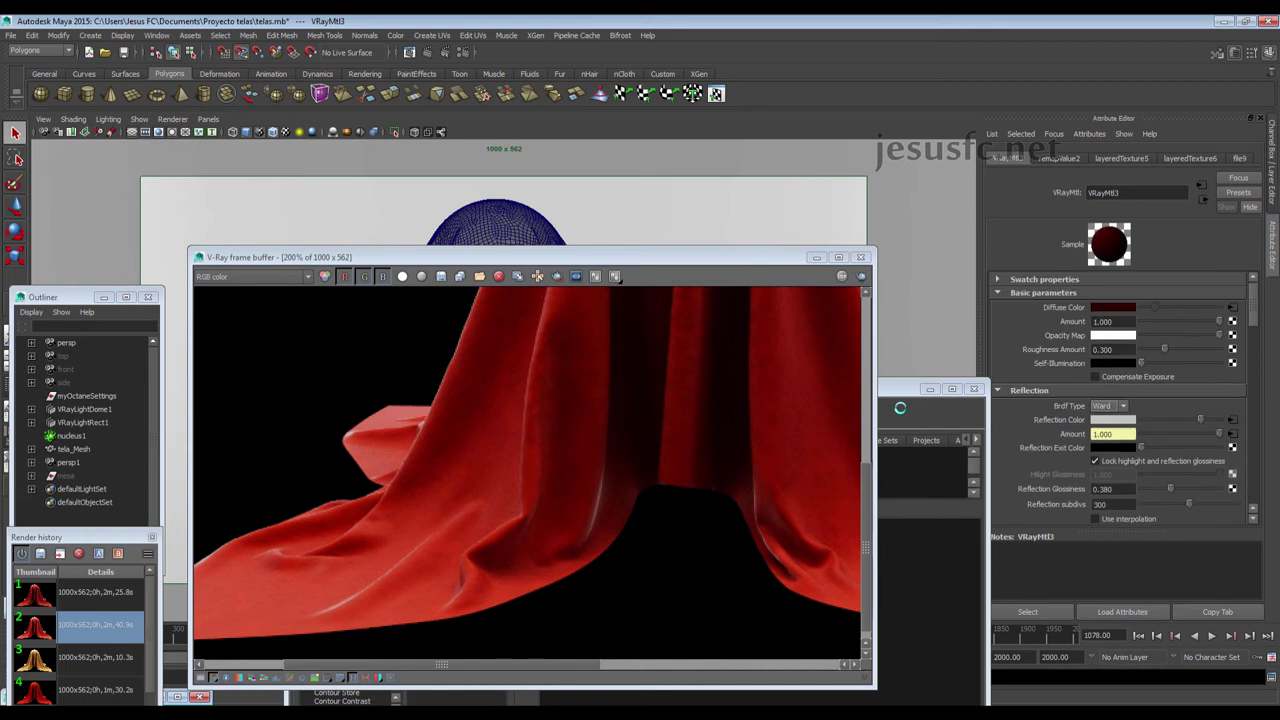
{"action": "scroll", "coordinate": [1120, 400], "scroll_direction": "down", "scroll_amount": 1}
{"action": "double_click", "coordinate": [1108, 449]}
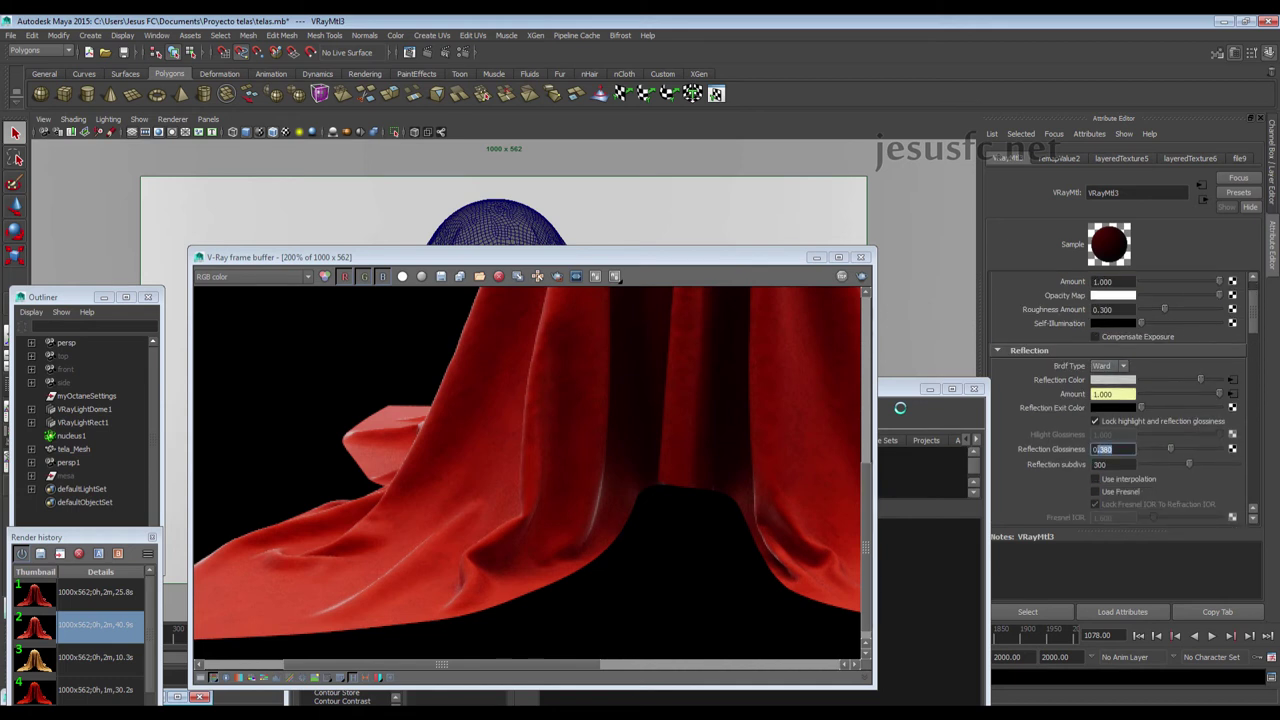
{"action": "scroll", "coordinate": [1120, 420], "scroll_direction": "up", "scroll_amount": 1}
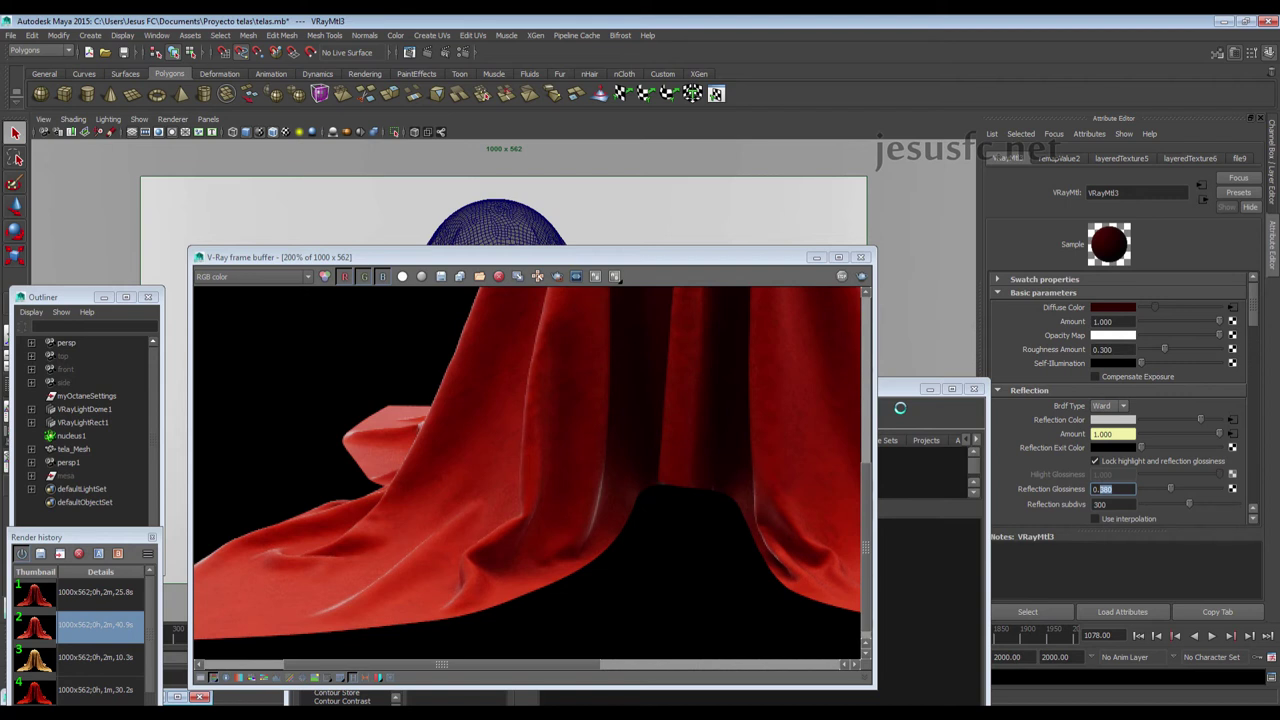
{"action": "scroll", "coordinate": [530, 475], "scroll_direction": "down", "scroll_amount": 1}
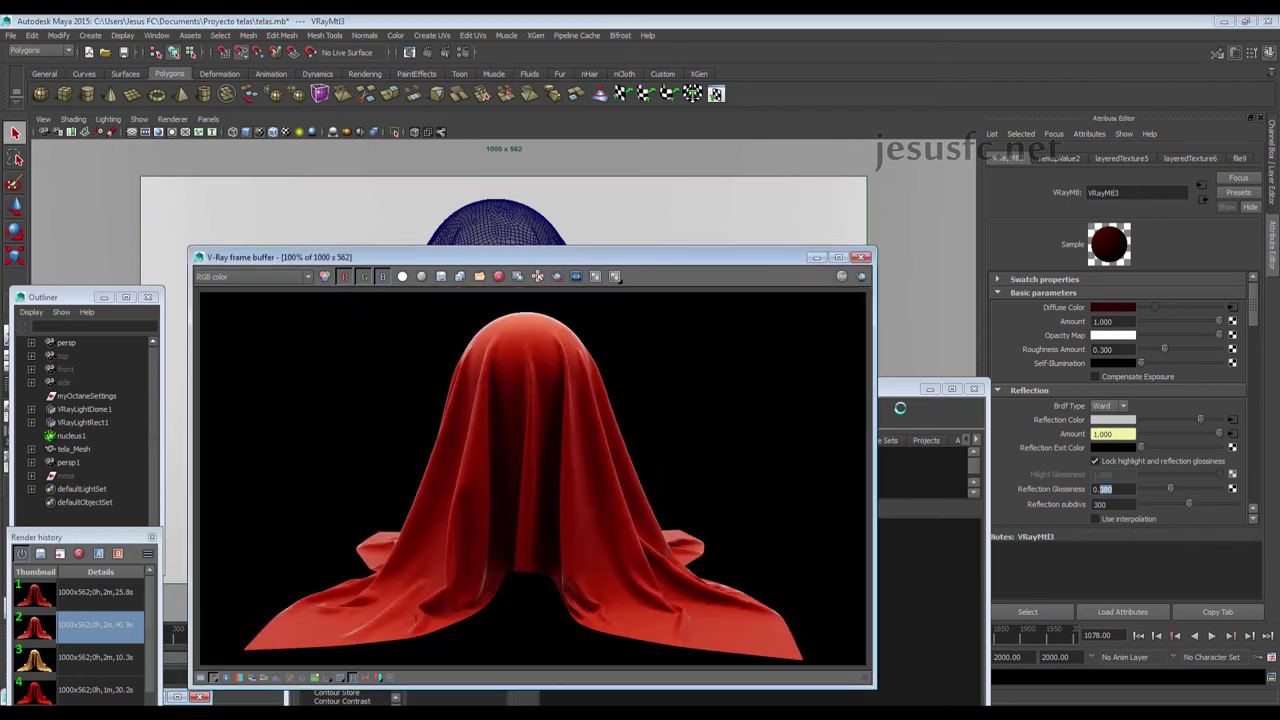
Open remapValue2's ramp in a floating editor and select the curve's end point
{"action": "left_click", "coordinate": [1232, 488]}
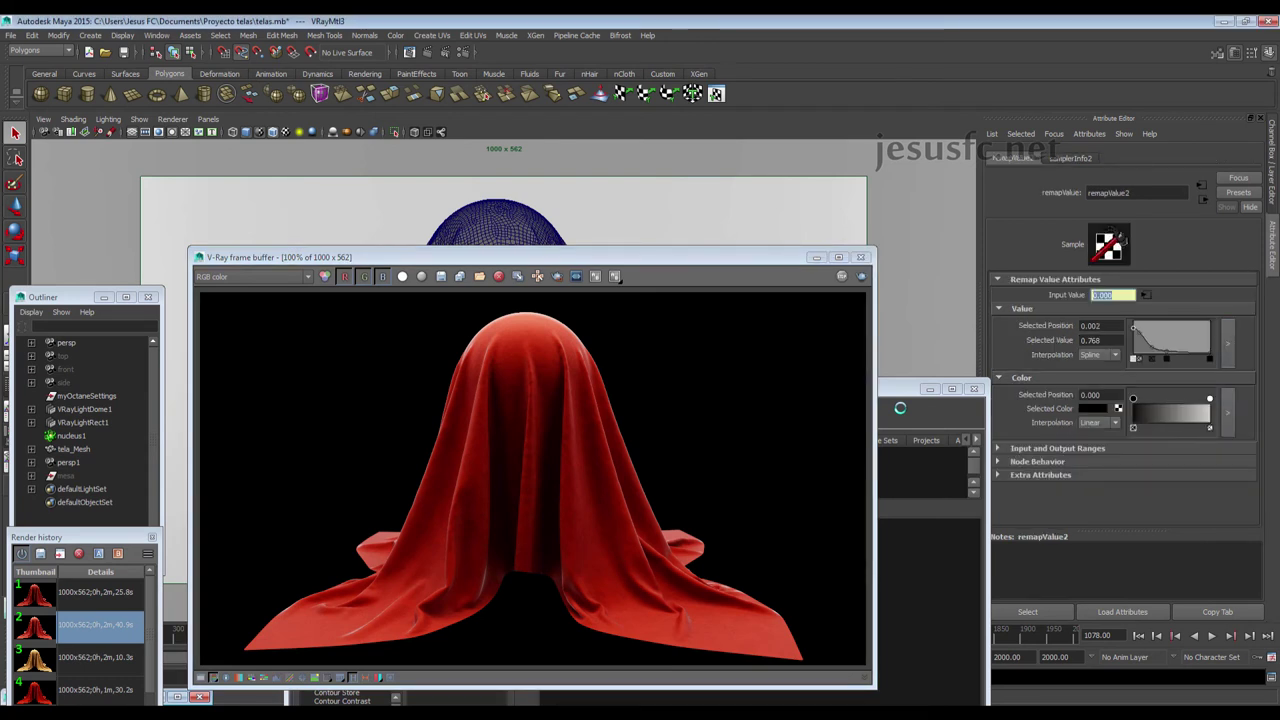
{"action": "left_click", "coordinate": [1228, 343]}
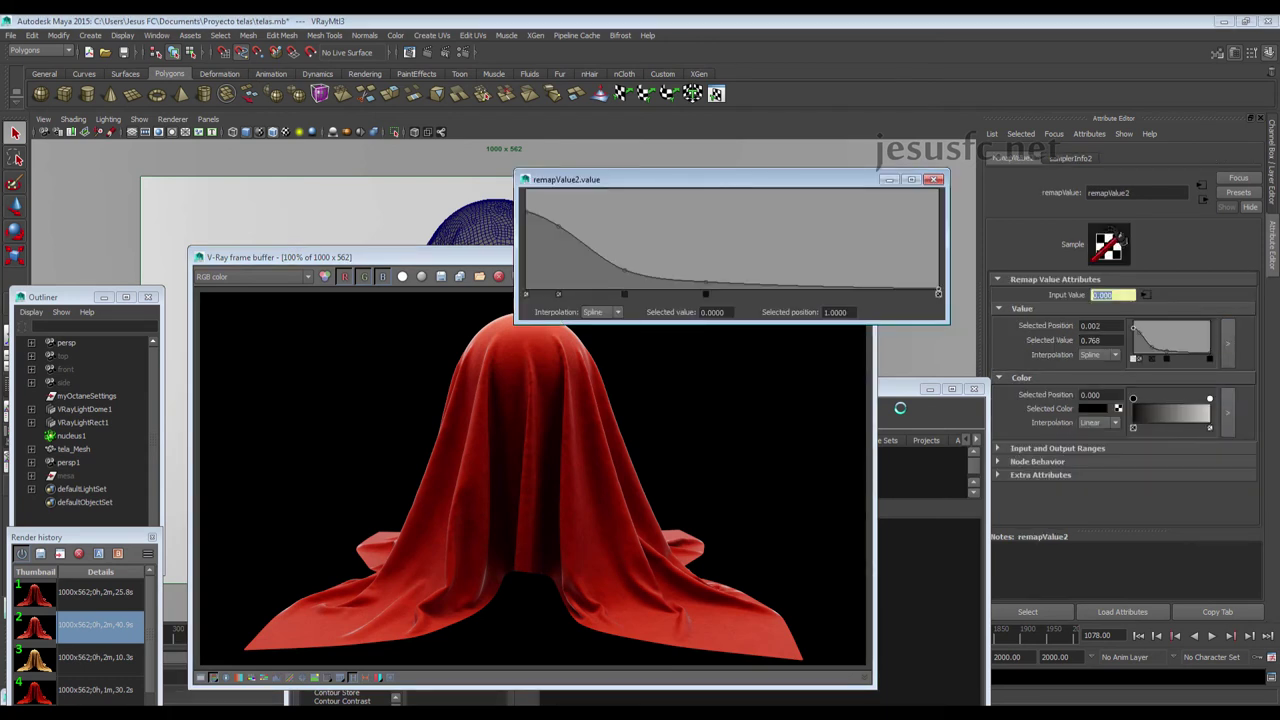
{"action": "left_click", "coordinate": [938, 293]}
A/B compare the render with history item 1, sweeping the wipe across the cloth, then raise Hypershade
{"action": "left_click", "coordinate": [100, 592]}
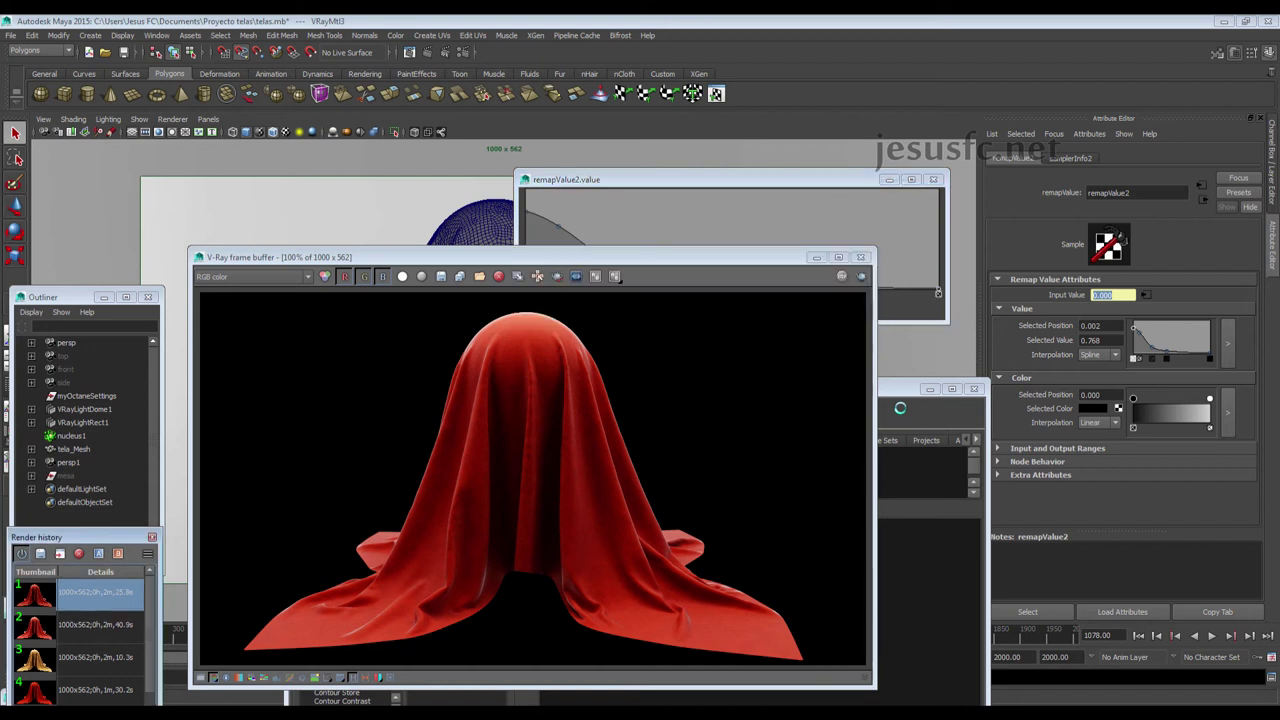
{"action": "double_click", "coordinate": [100, 592]}
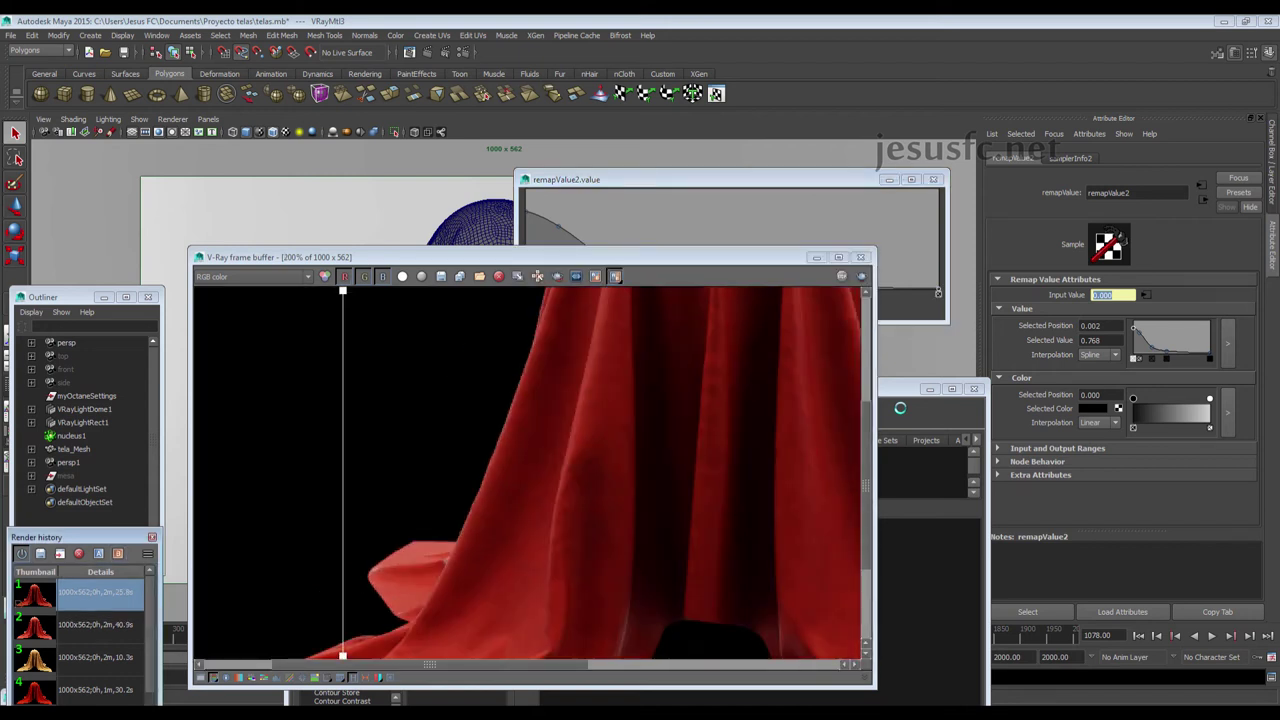
{"action": "mouse_move", "coordinate": [344, 380]}
{"action": "left_mouse_down"}
{"action": "mouse_move", "coordinate": [751, 380]}
{"action": "mouse_move", "coordinate": [471, 380]}
{"action": "mouse_move", "coordinate": [643, 380]}
{"action": "left_mouse_up"}
{"action": "scroll", "coordinate": [495, 330], "scroll_direction": "up", "scroll_amount": 1}
{"action": "scroll", "coordinate": [649, 380], "scroll_direction": "down", "scroll_amount": 2}
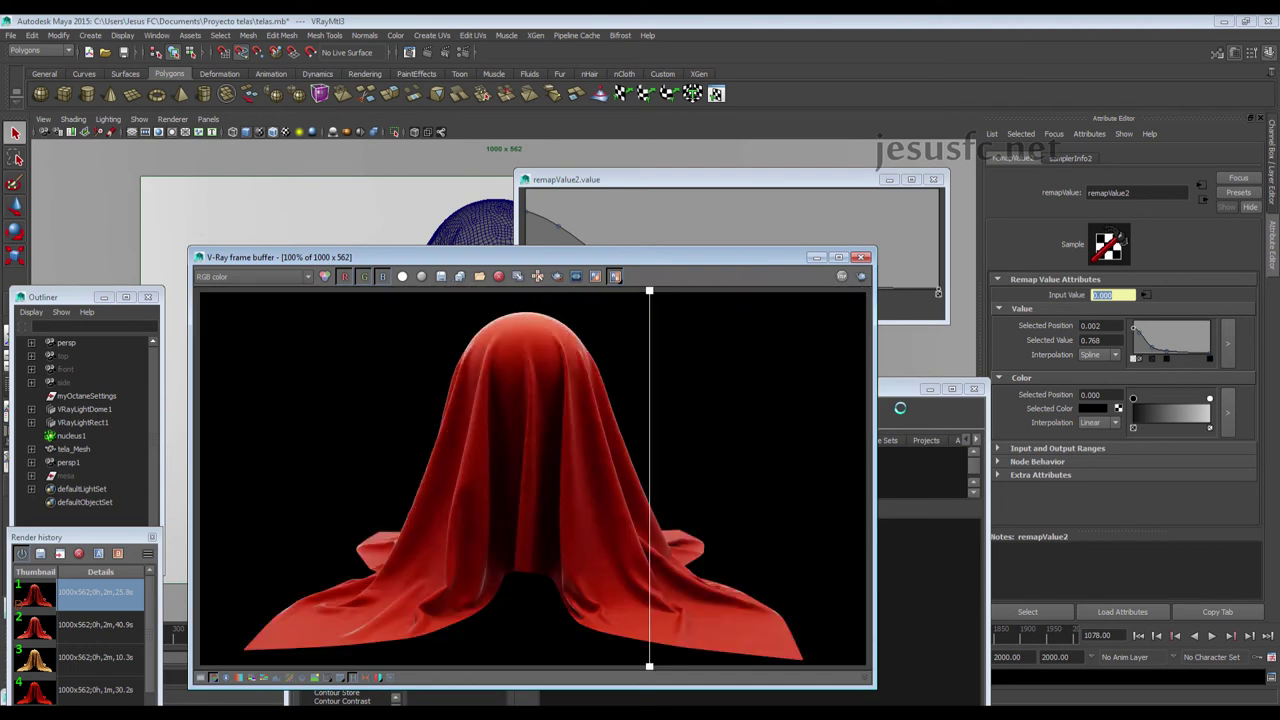
{"action": "left_click", "coordinate": [915, 389]}
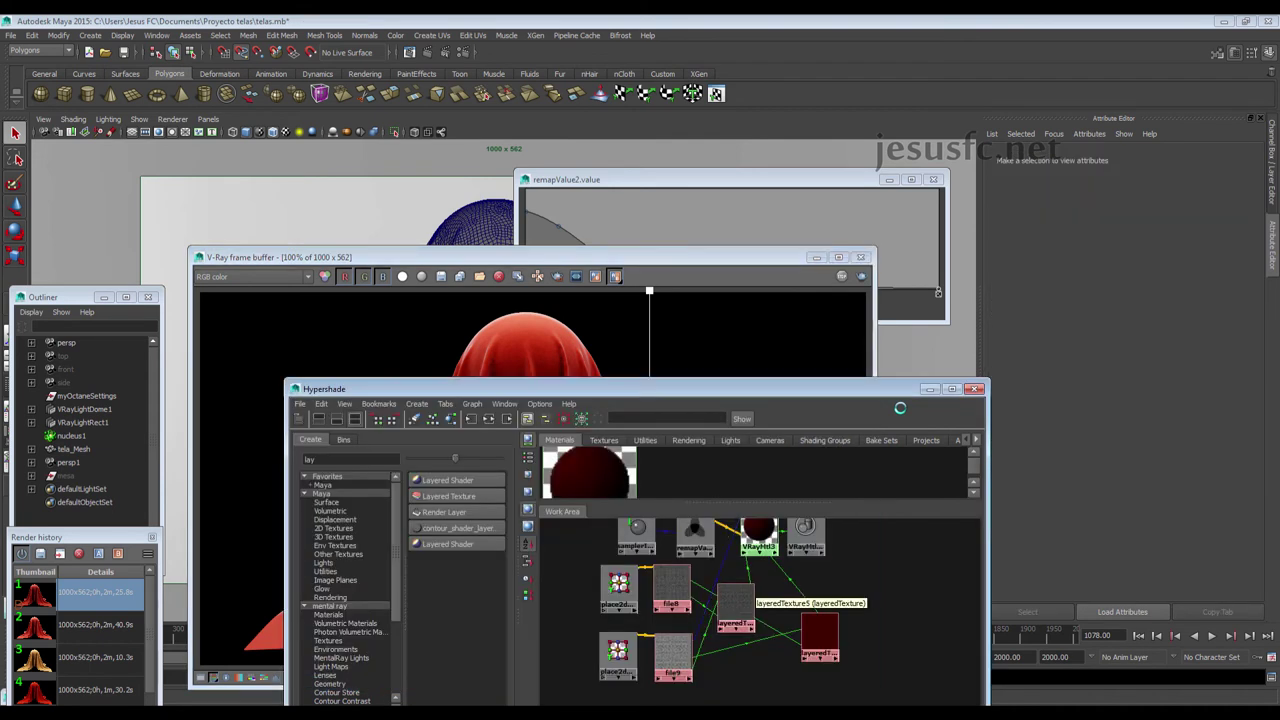
Inspect tela, file5, layeredTexture2 and layeredTexture3's layers, then enlarge the Materials swatch pane
{"action": "left_click", "coordinate": [758, 532]}
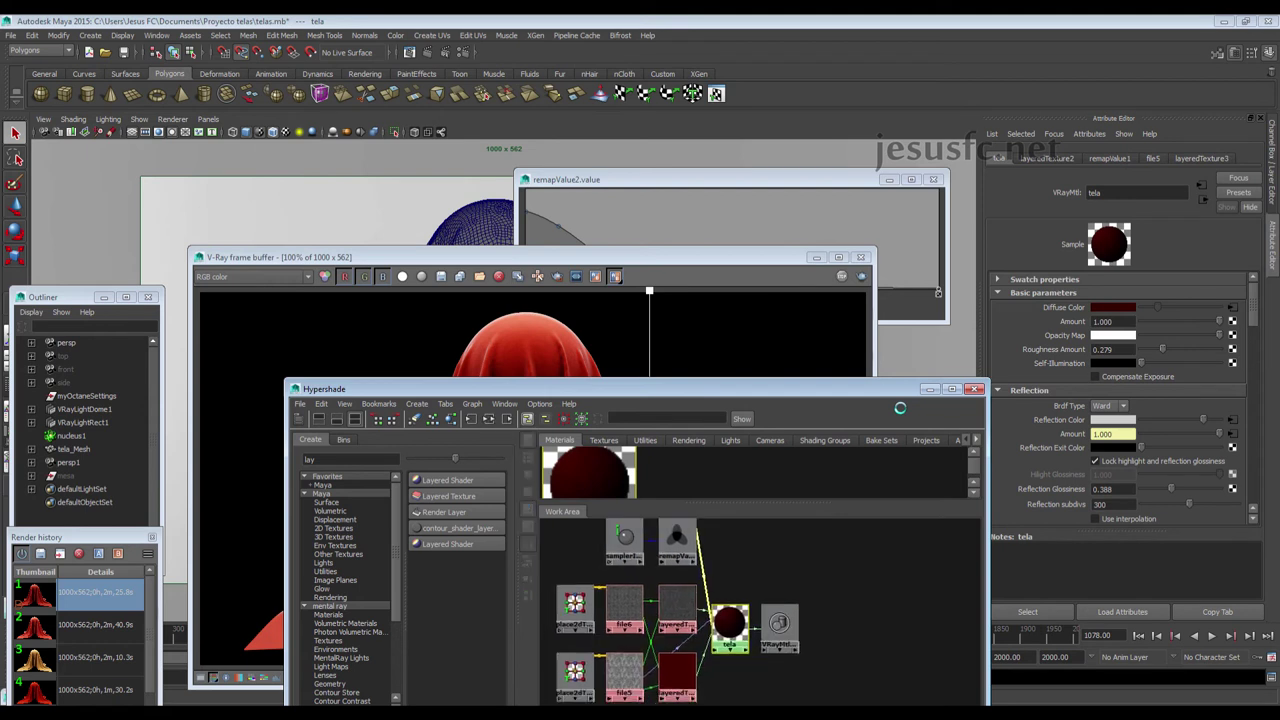
{"action": "middle_click_drag", "start_coordinate": [692, 670], "coordinate": [712, 625], "text": "alt"}
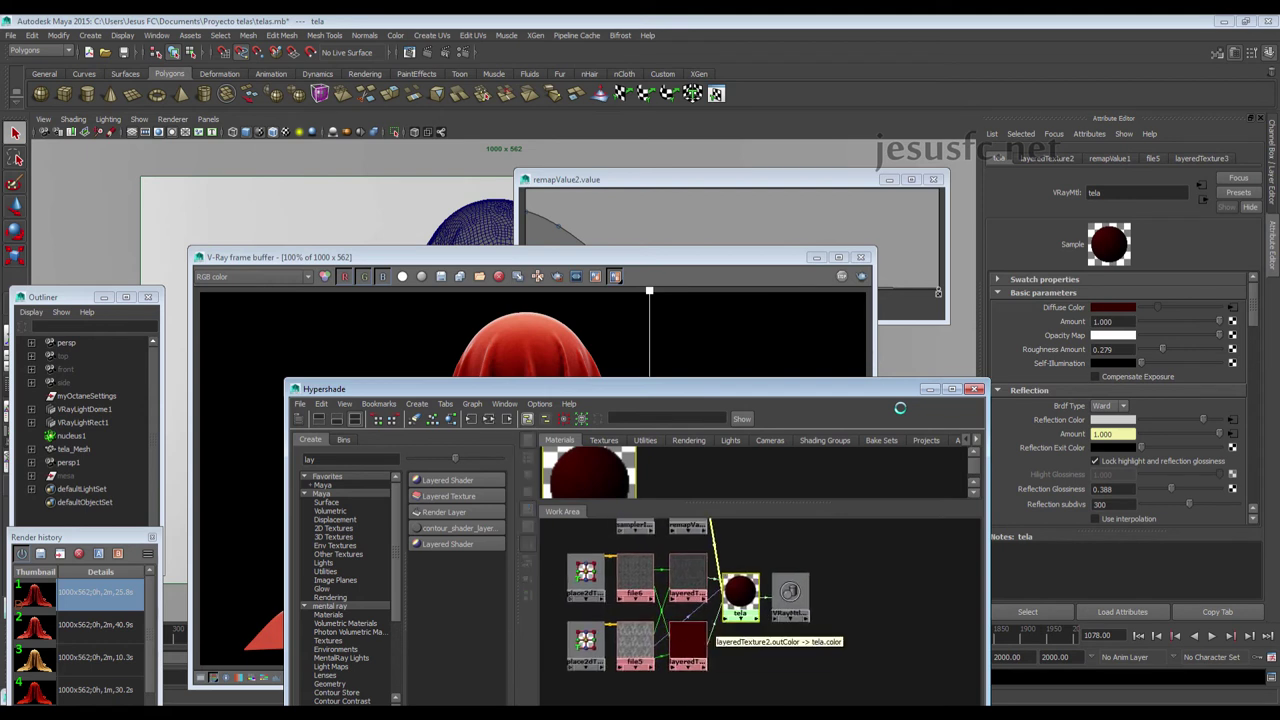
{"action": "left_click", "coordinate": [635, 648]}
{"action": "left_click", "coordinate": [688, 645]}
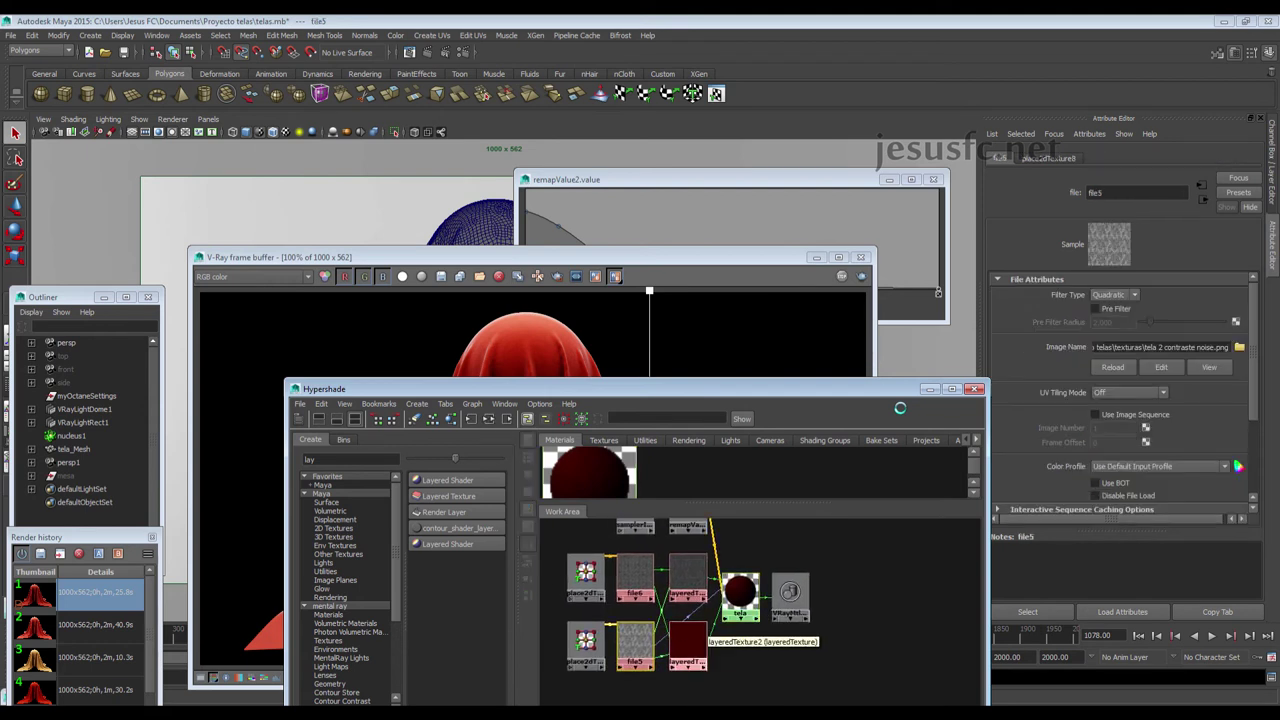
{"action": "left_click", "coordinate": [688, 575]}
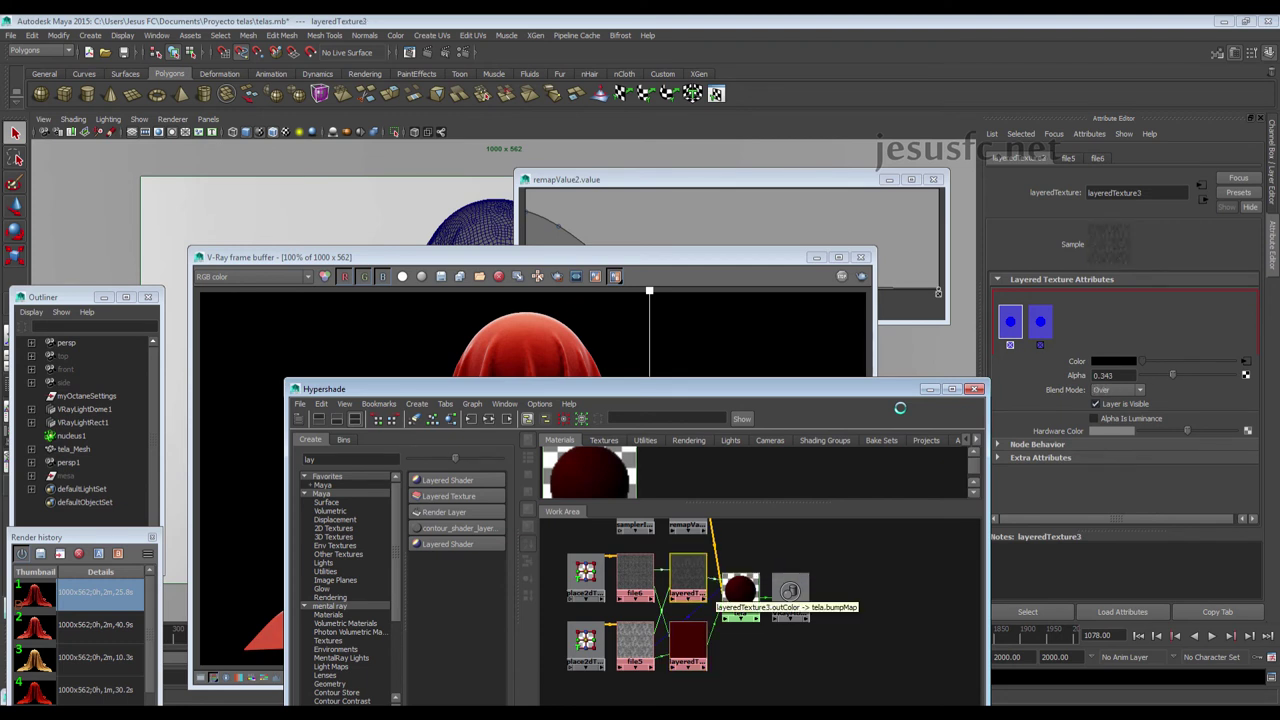
{"action": "left_click", "coordinate": [1040, 318]}
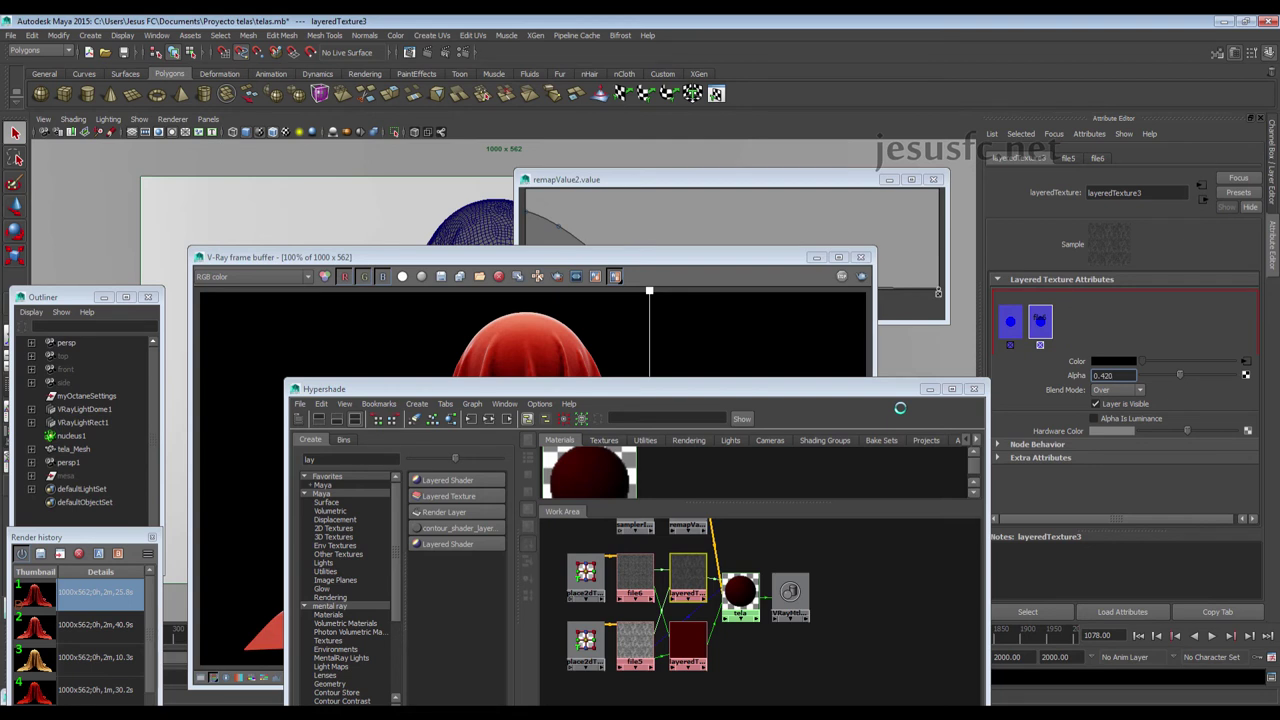
{"action": "left_click", "coordinate": [740, 590]}
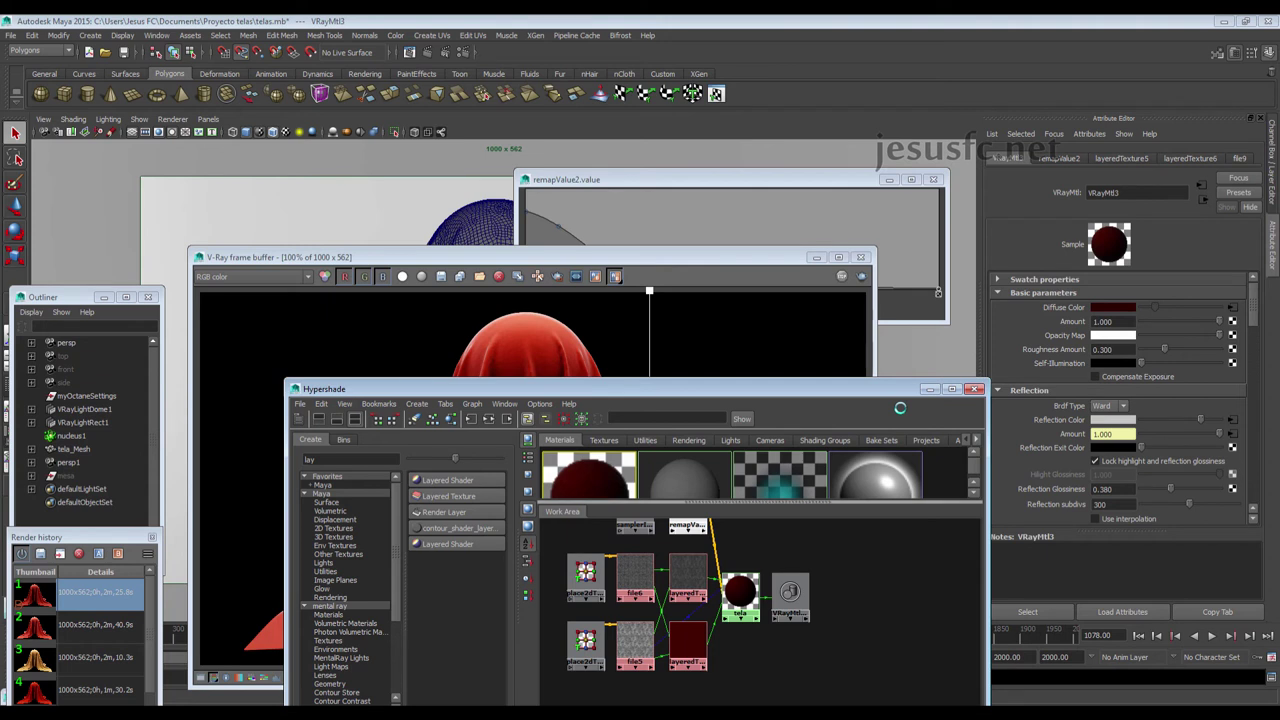
{"action": "left_click_drag", "start_coordinate": [760, 505], "coordinate": [760, 600]}
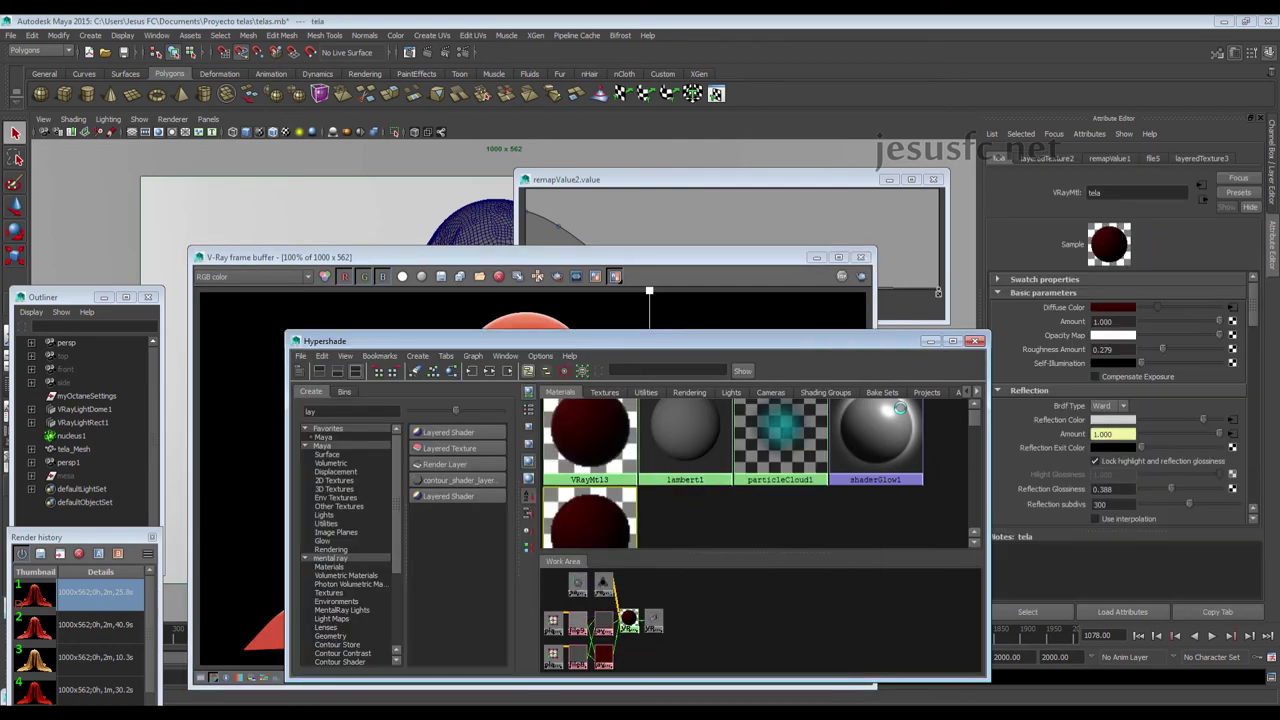
Check both texture placements' tiling and view the VRayMtl3 and tela networks and file5 noise
{"action": "left_click", "coordinate": [553, 620]}
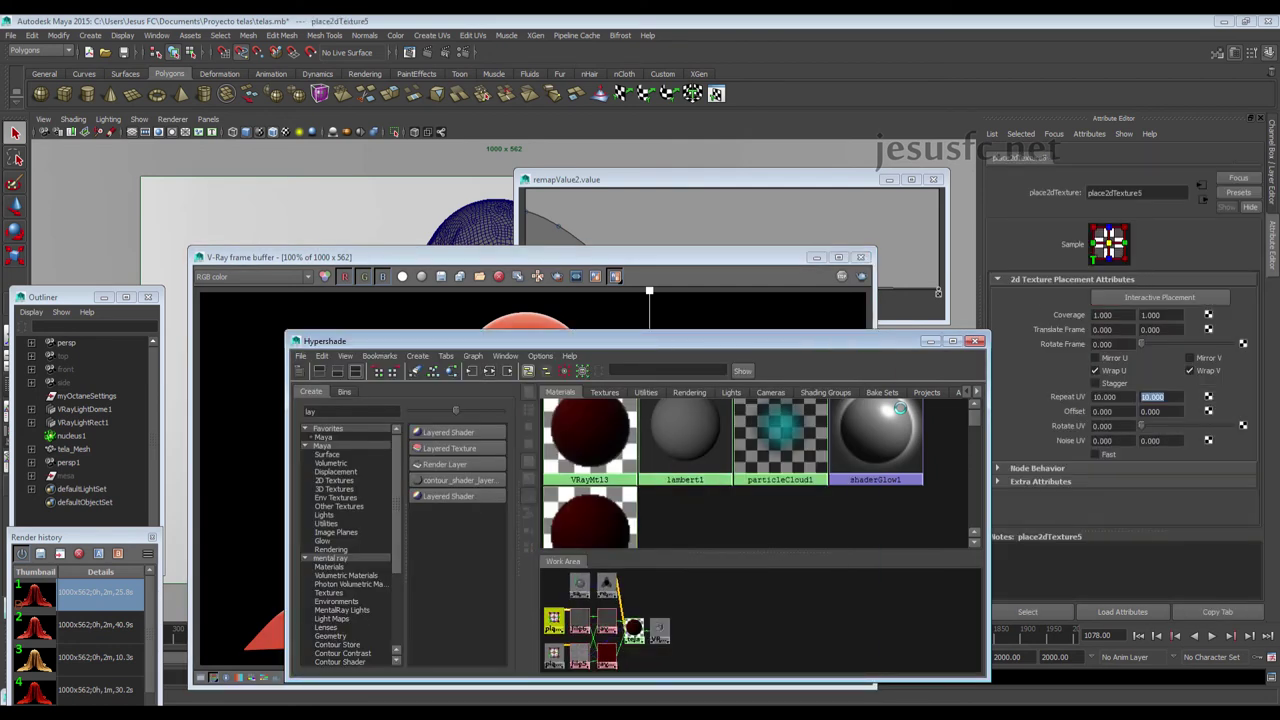
{"action": "left_click", "coordinate": [633, 628]}
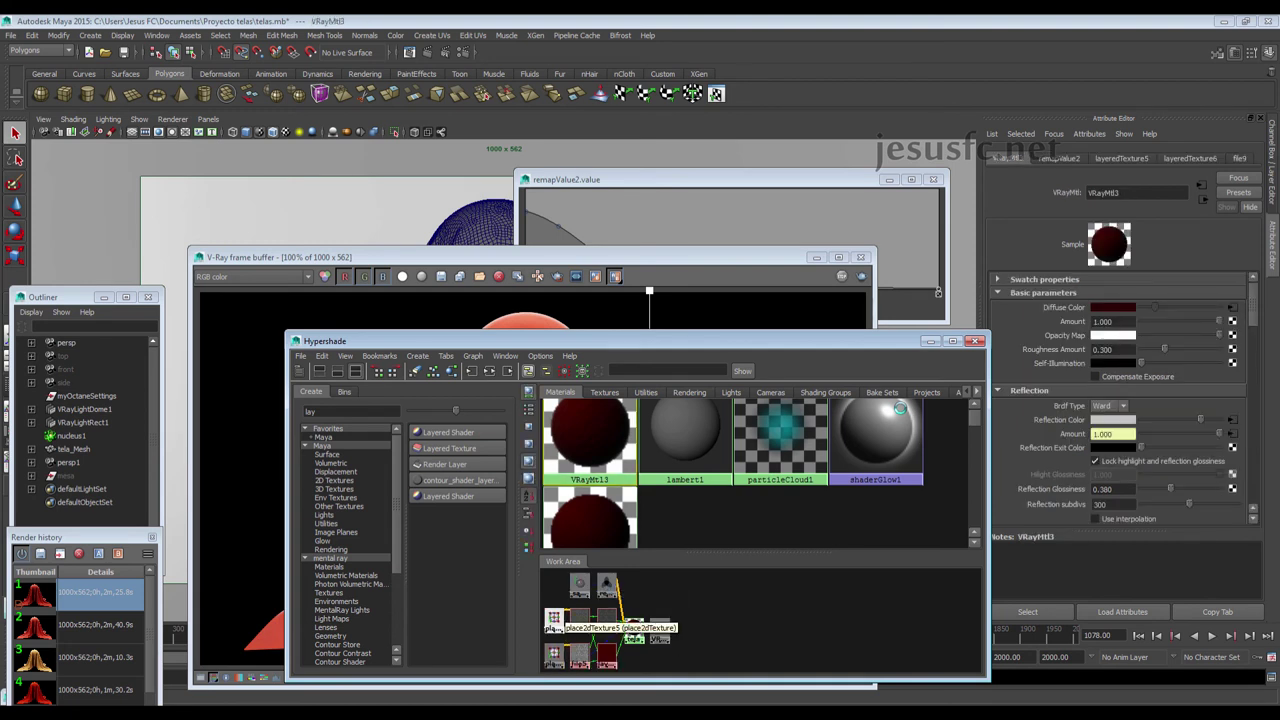
{"action": "left_click", "coordinate": [553, 655]}
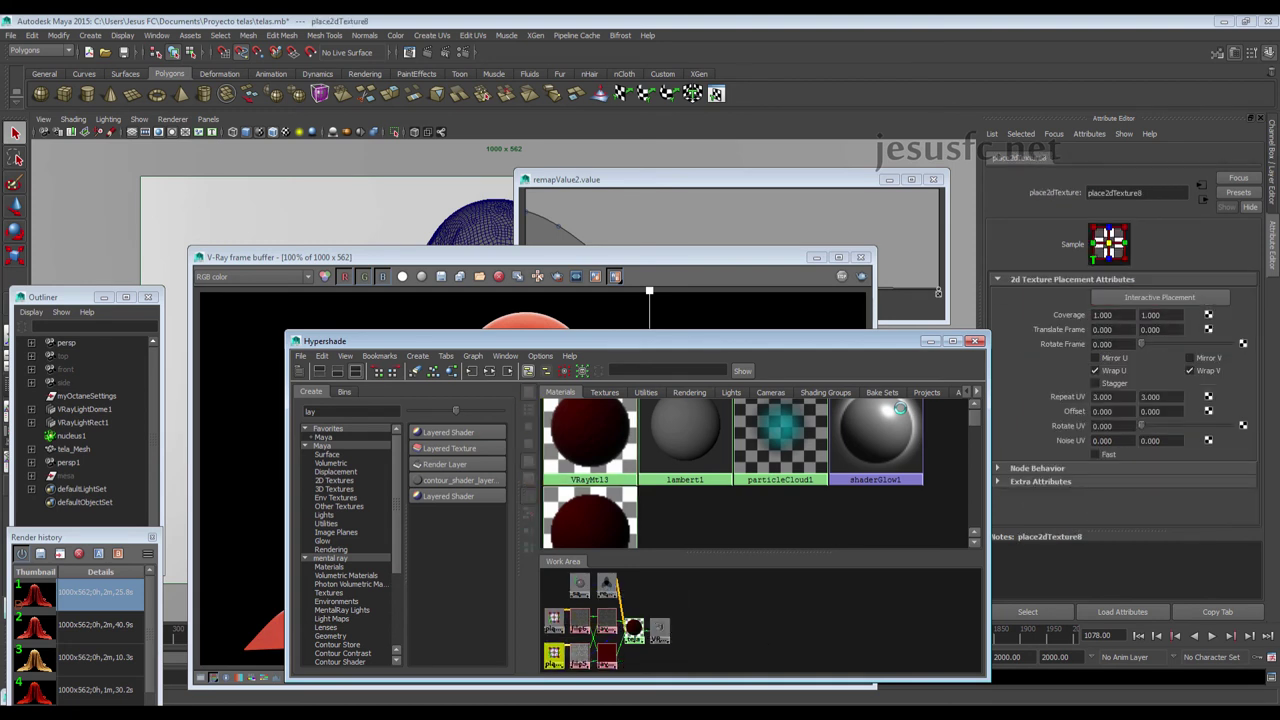
{"action": "left_click", "coordinate": [589, 435]}
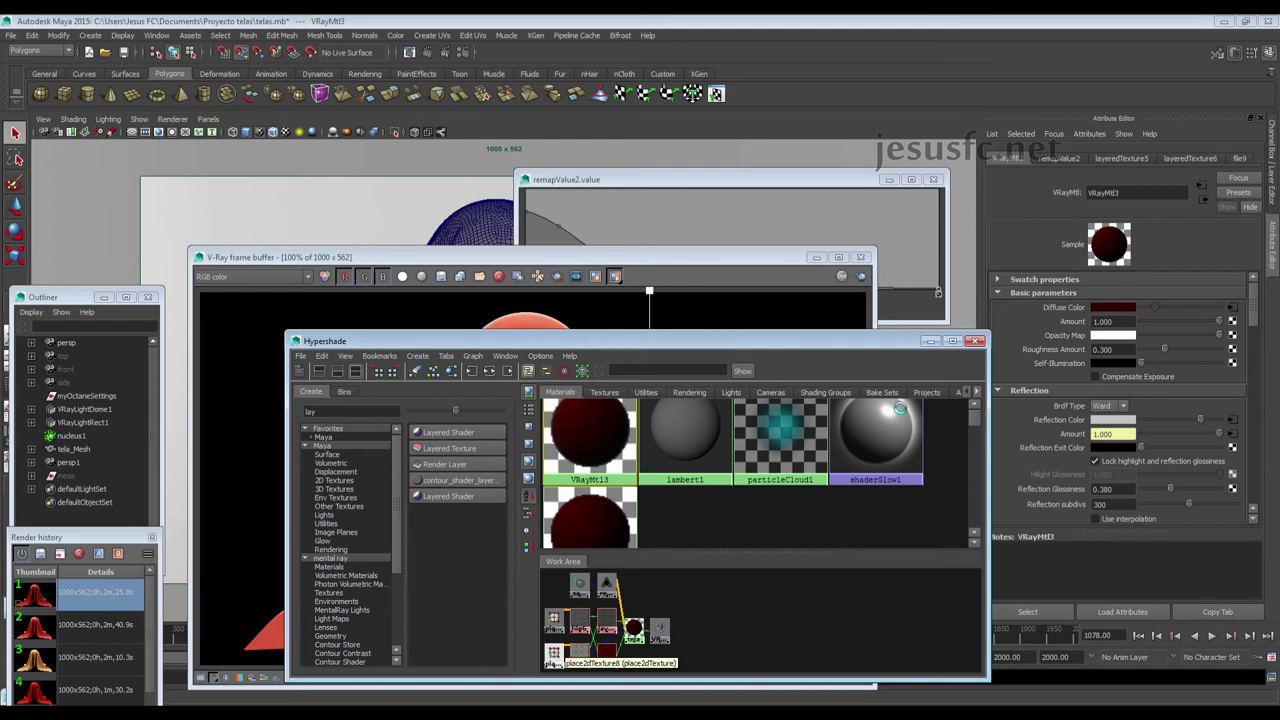
{"action": "left_click", "coordinate": [489, 370]}
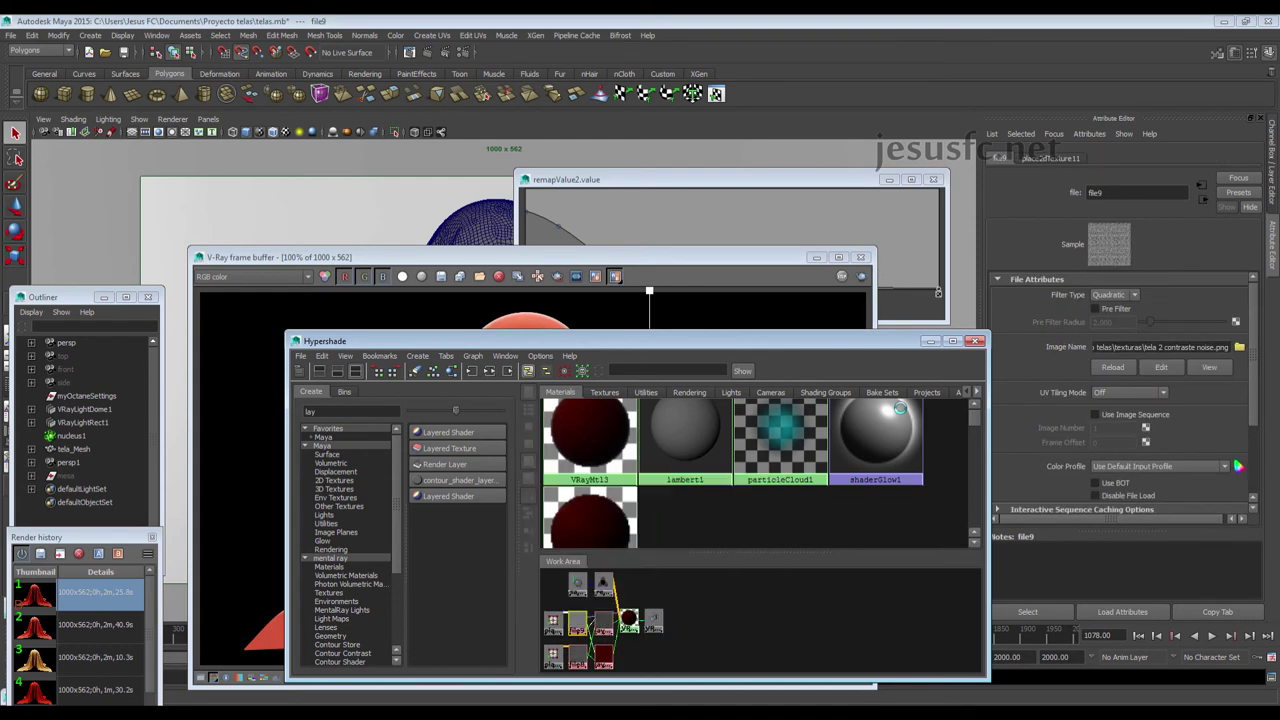
{"action": "left_click", "coordinate": [589, 518]}
{"action": "left_click", "coordinate": [489, 370]}
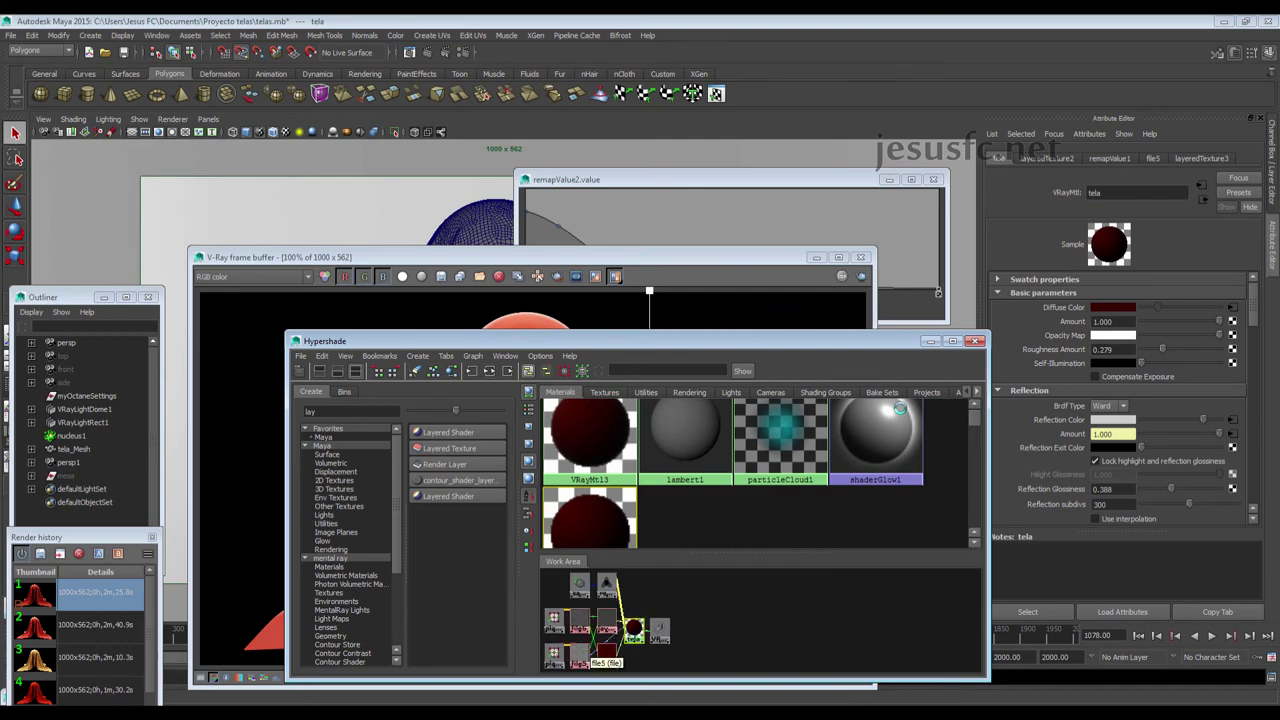
{"action": "left_click", "coordinate": [580, 652]}
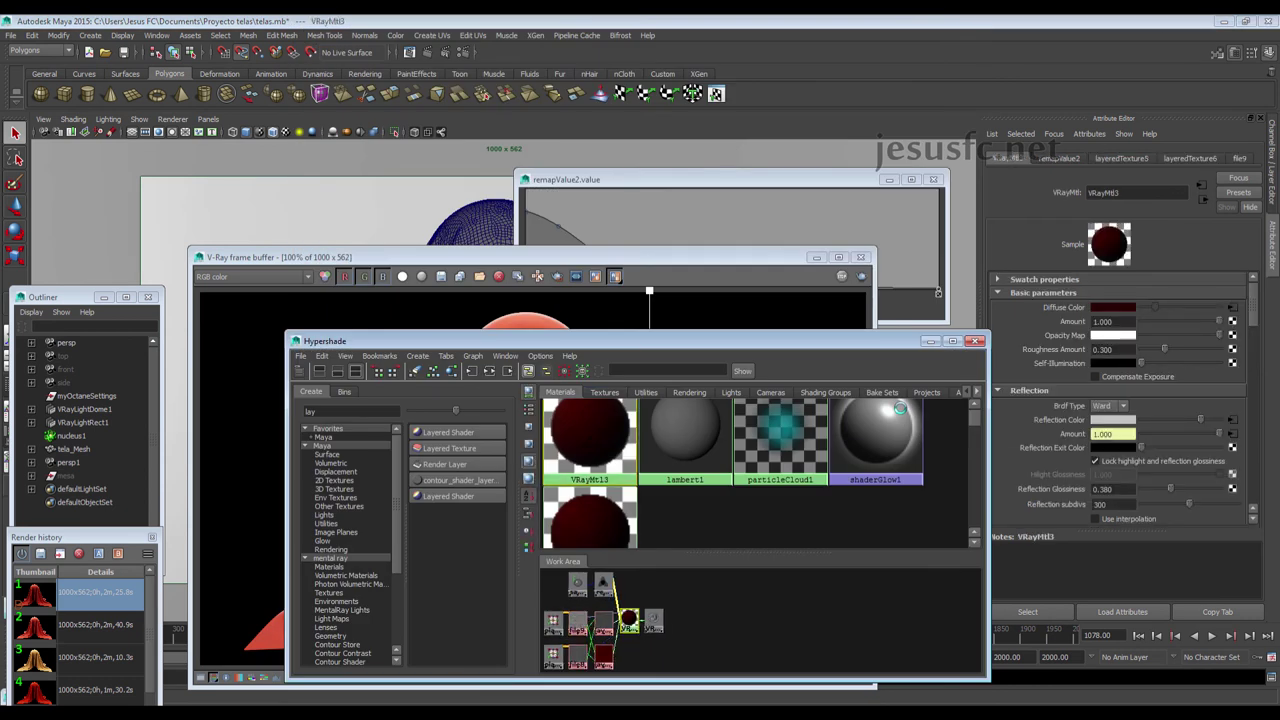
Set place2dTexture11's Repeat UV to 3, check place2dTexture10, and turn off the A/B compare
{"action": "left_click", "coordinate": [553, 622]}
{"action": "left_click", "coordinate": [1103, 396]}
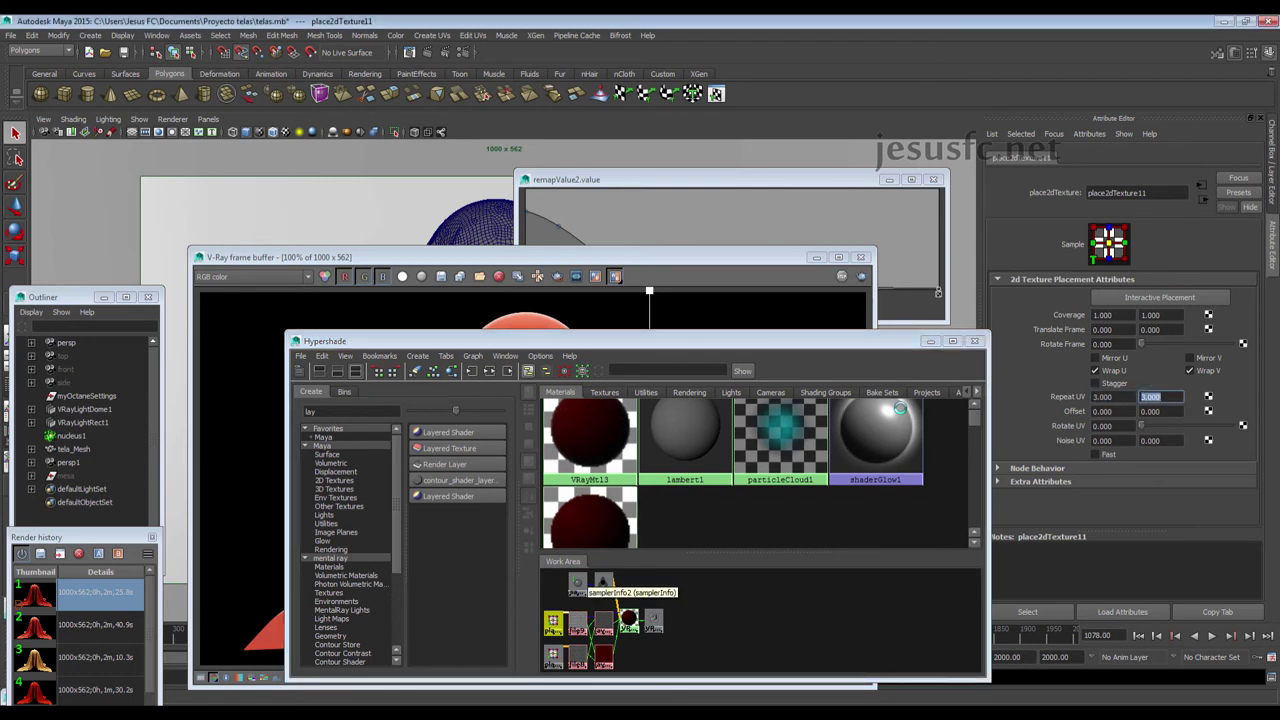
{"action": "left_click", "coordinate": [553, 655]}
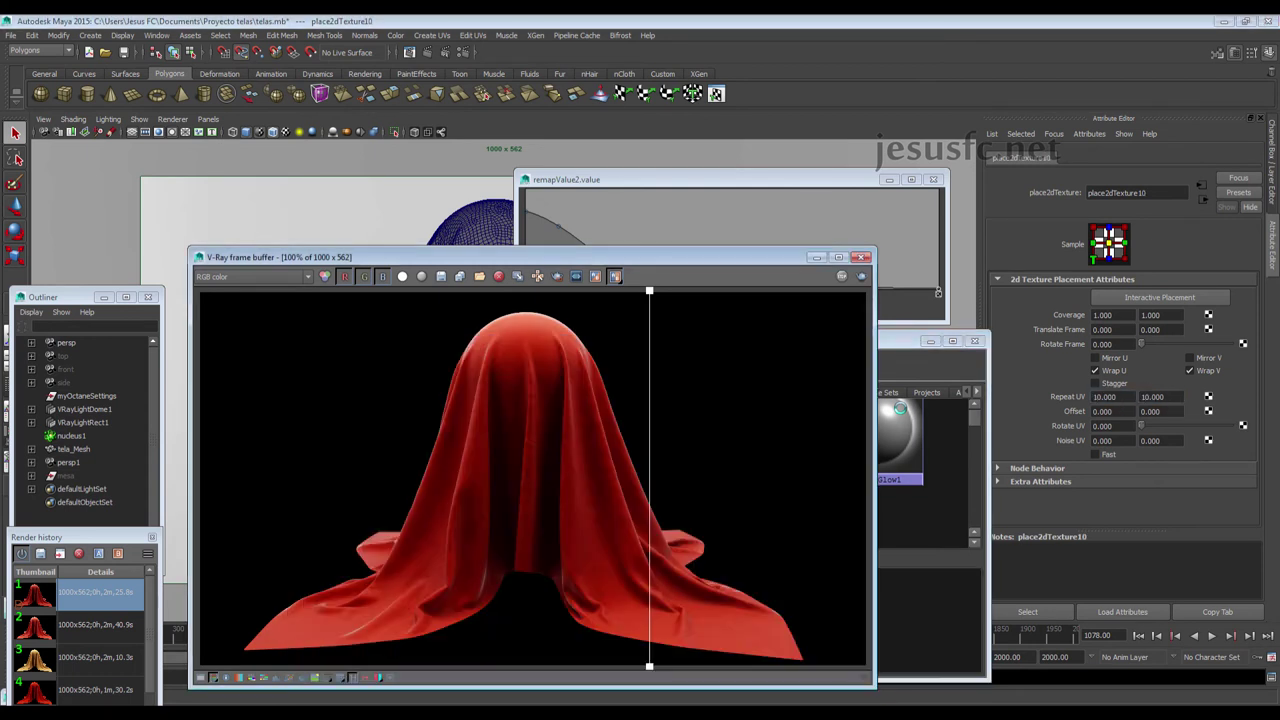
{"action": "left_click", "coordinate": [615, 276]}
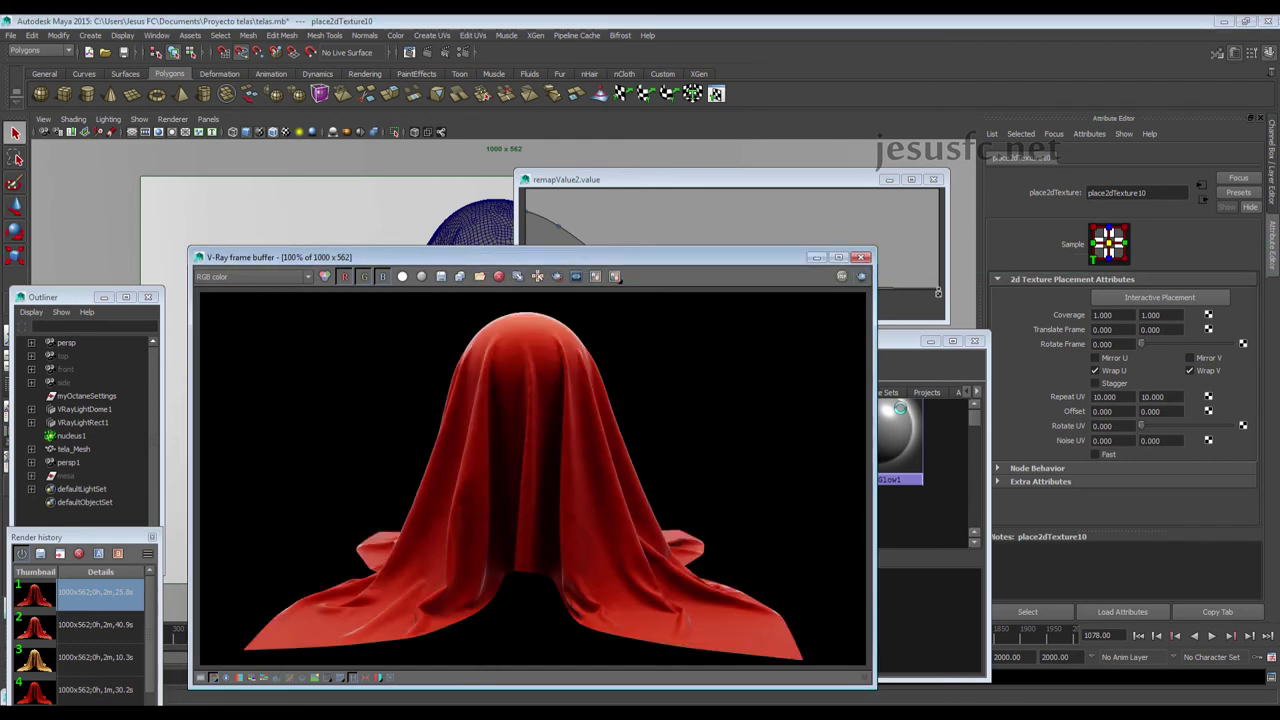
Zoom the render briefly, then show the cloth material's settings in Hypershade
{"action": "scroll", "coordinate": [400, 550], "scroll_direction": "up", "scroll_amount": 1}
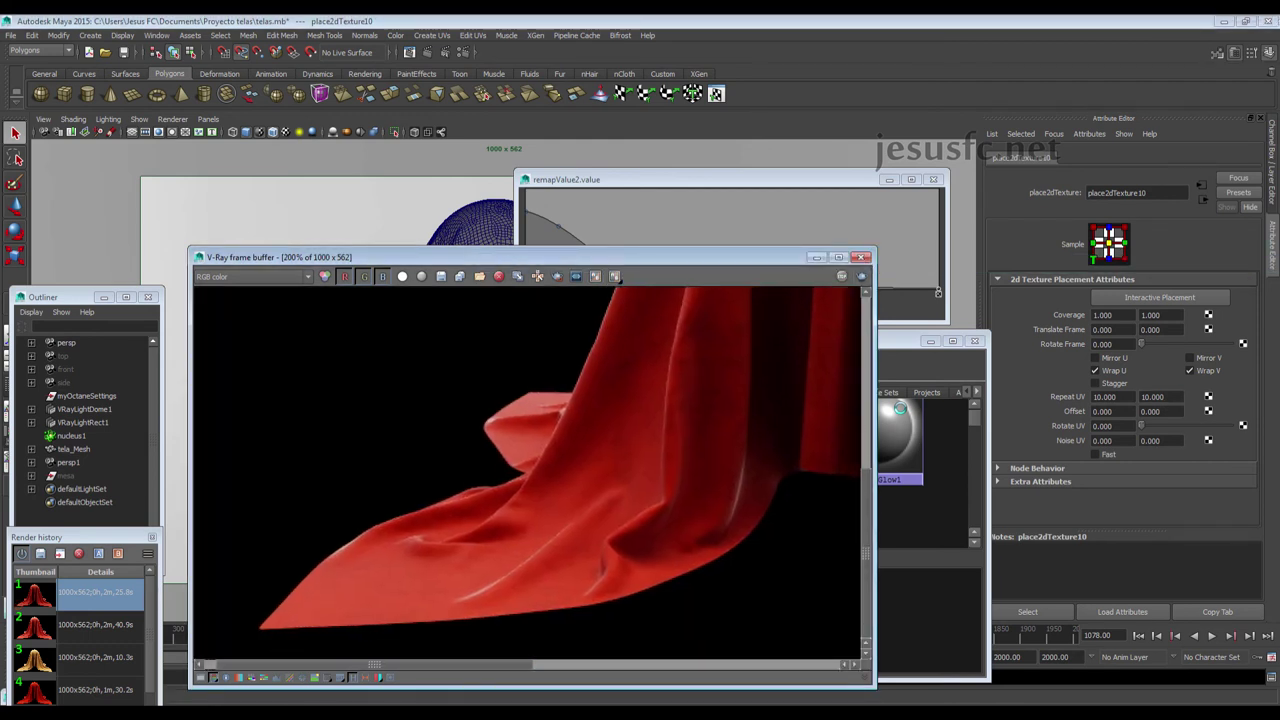
{"action": "scroll", "coordinate": [534, 478], "scroll_direction": "down", "scroll_amount": 1}
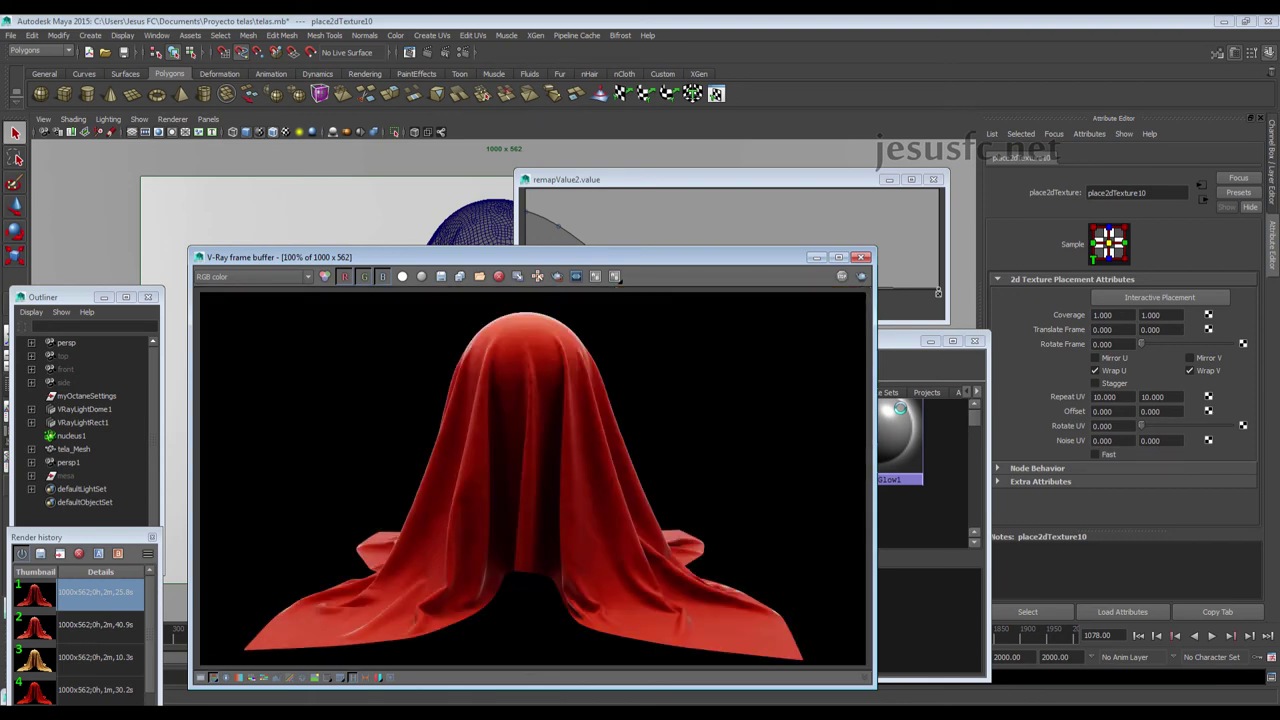
{"action": "left_click", "coordinate": [910, 341]}
{"action": "left_click", "coordinate": [589, 440]}
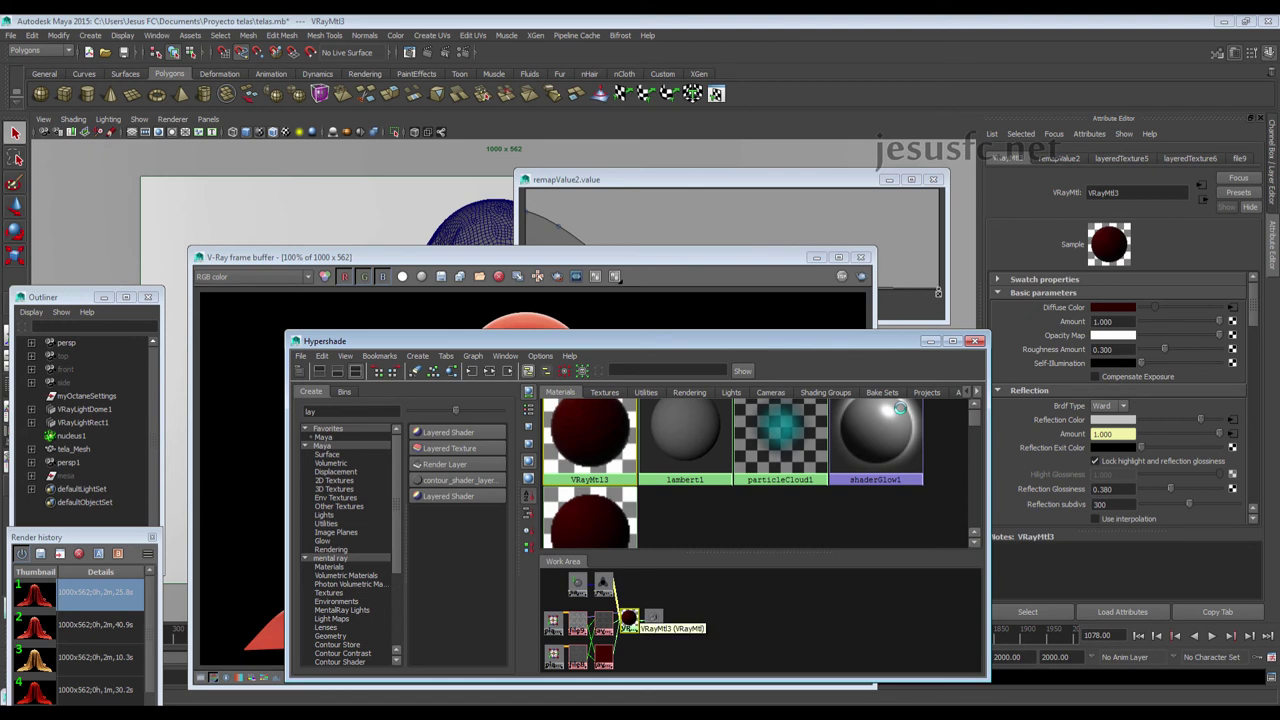
Zoom and pan the V-Ray frame buffer onto the velvety cloth top, then raise Hypershade
{"action": "left_click", "coordinate": [526, 320]}
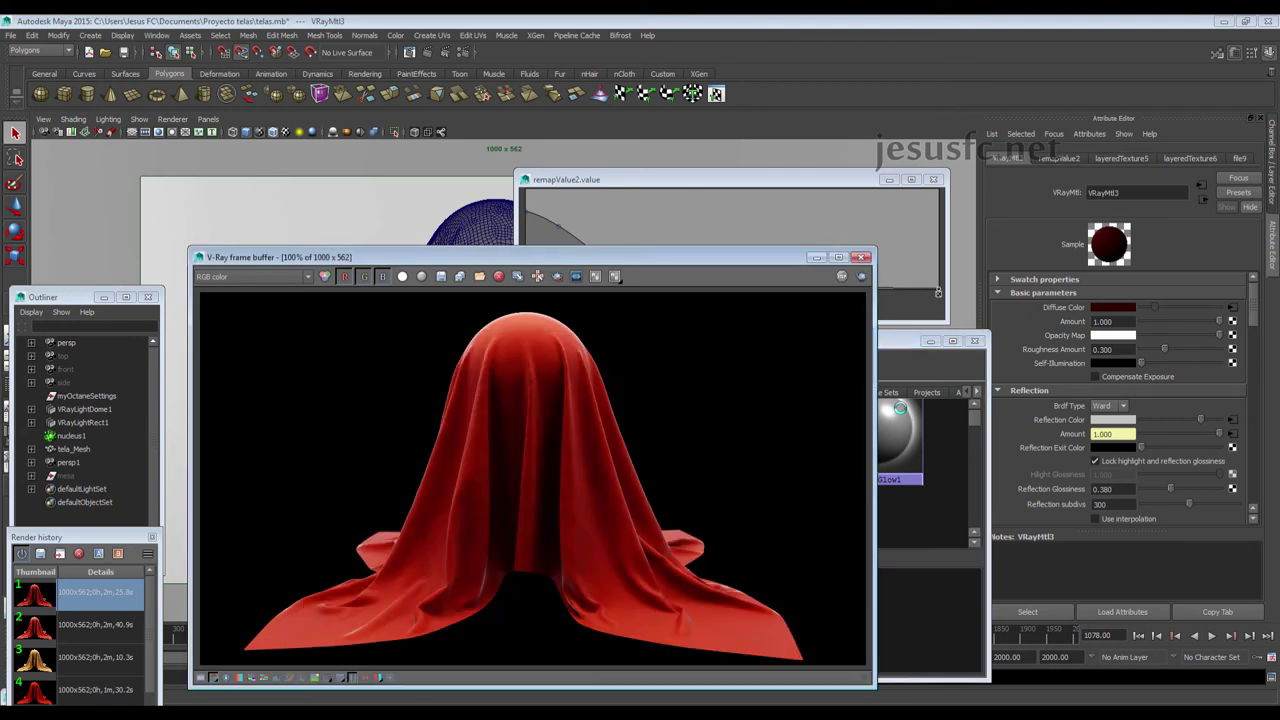
{"action": "scroll", "coordinate": [526, 326], "scroll_direction": "up", "scroll_amount": 1}
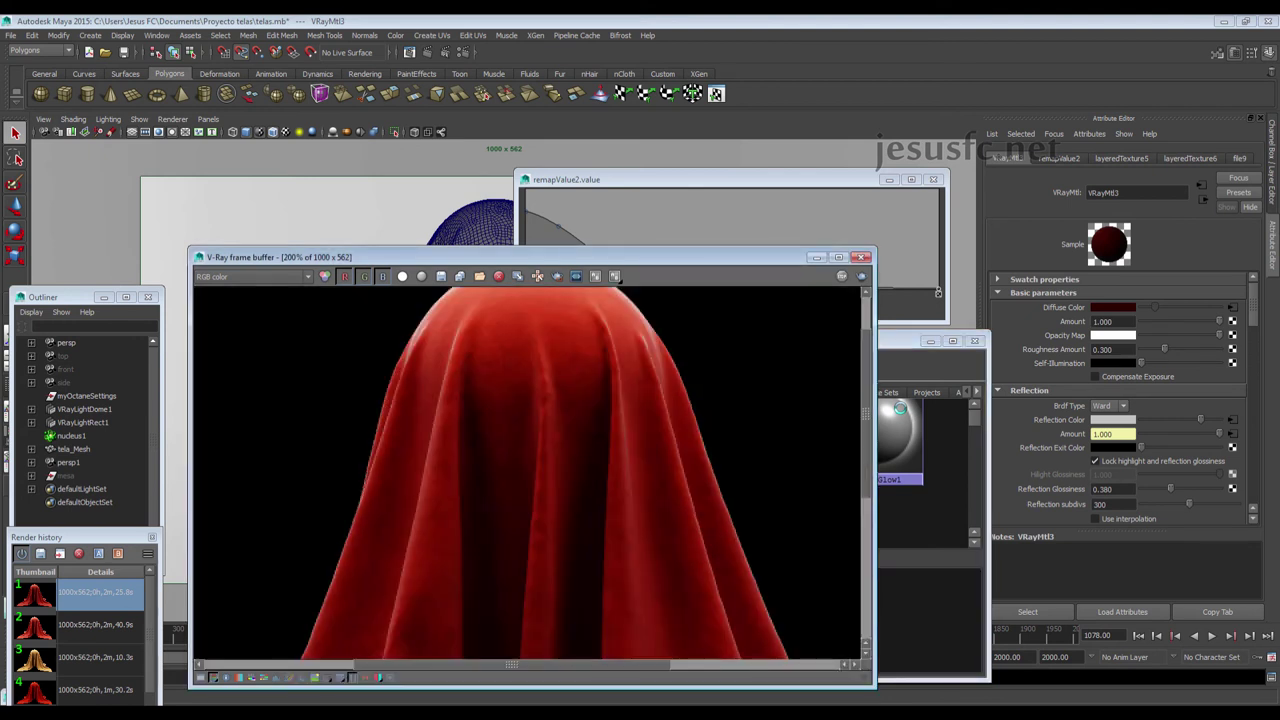
{"action": "middle_click_drag", "start_coordinate": [526, 326], "coordinate": [530, 276]}
{"action": "middle_click_drag", "start_coordinate": [530, 380], "coordinate": [530, 470]}
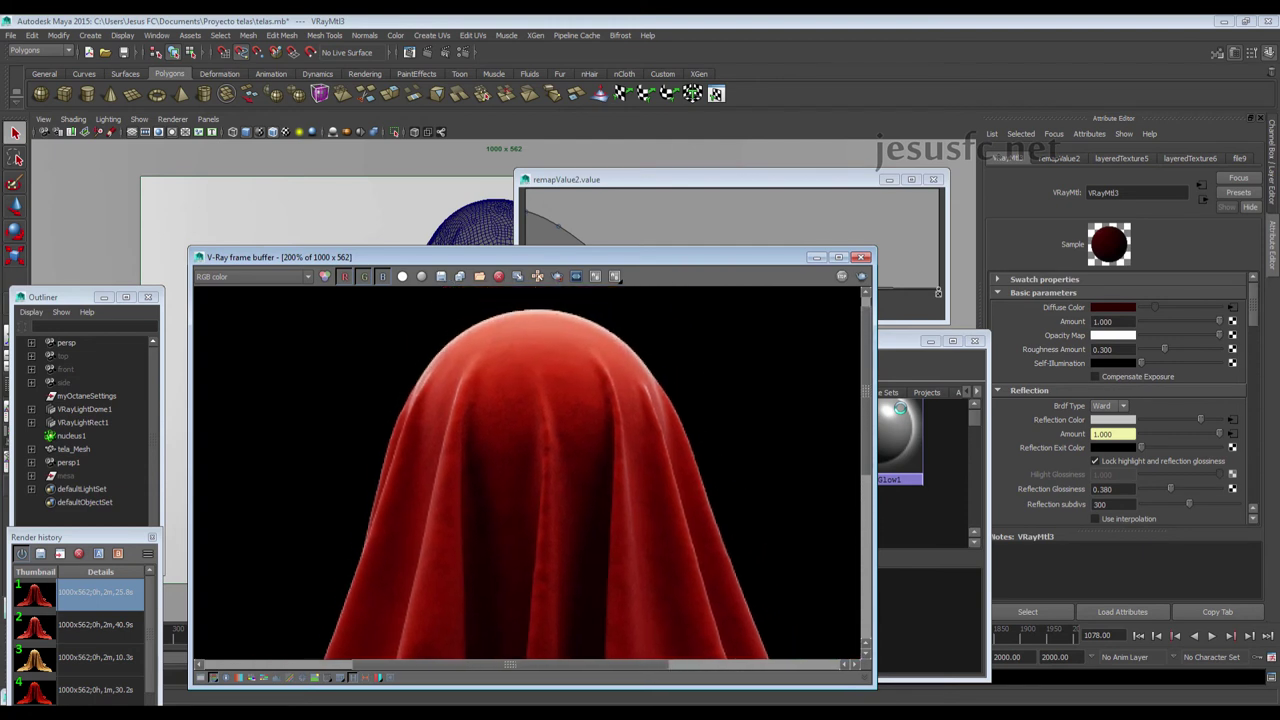
{"action": "middle_click_drag", "start_coordinate": [530, 470], "coordinate": [530, 452]}
{"action": "left_click", "coordinate": [930, 610]}
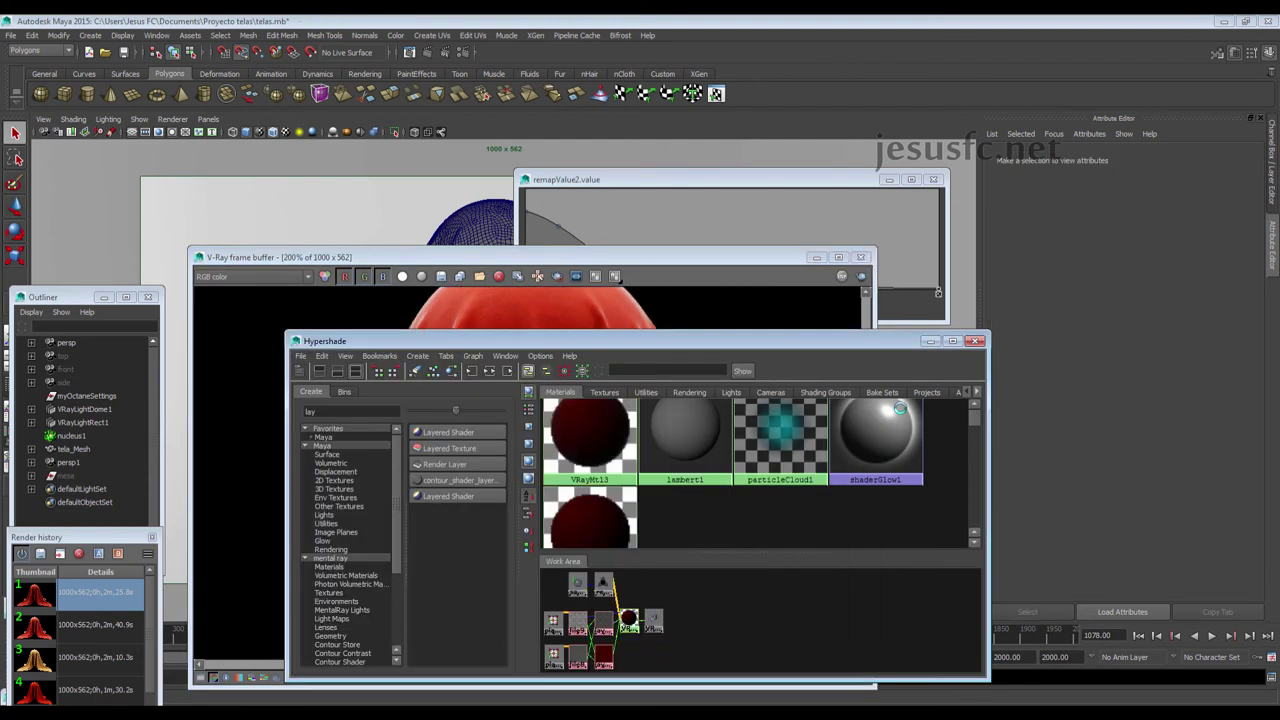
Inspect file9, file8 and file5, preview uld.jpg in FCheck, and show the full render at 100%
{"action": "left_click", "coordinate": [578, 624]}
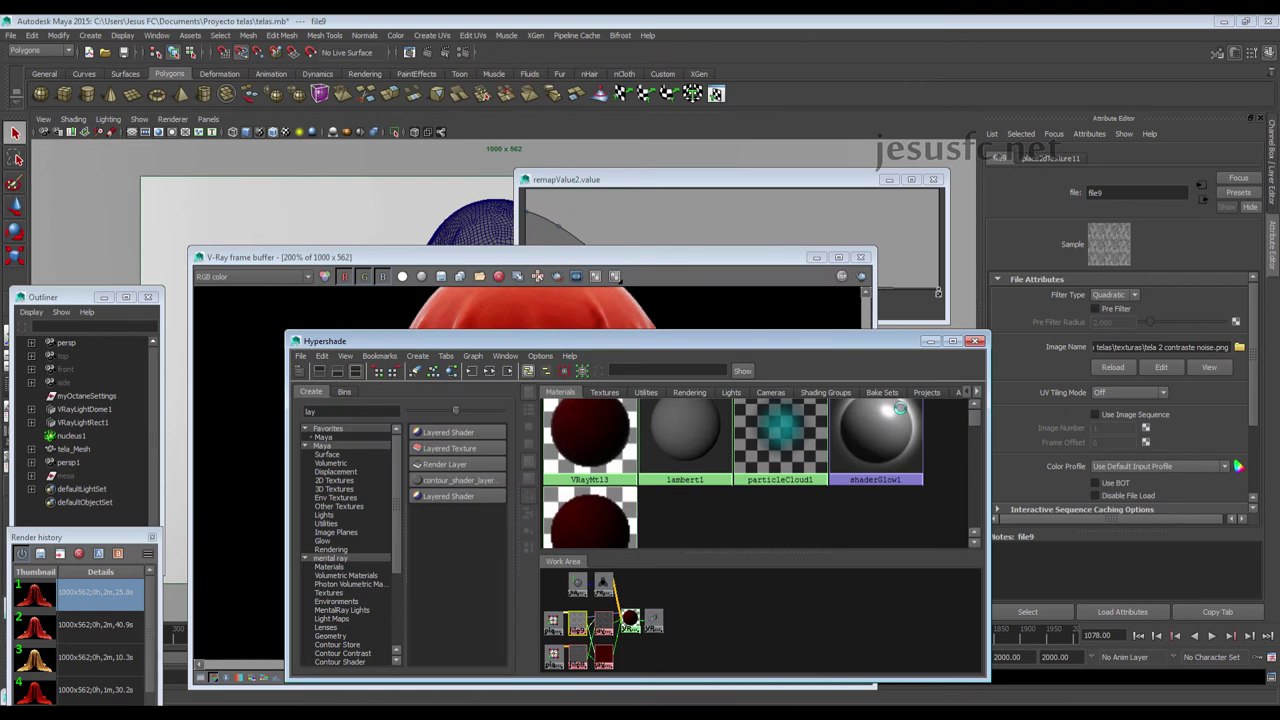
{"action": "left_click", "coordinate": [578, 655]}
{"action": "left_click", "coordinate": [1209, 367]}
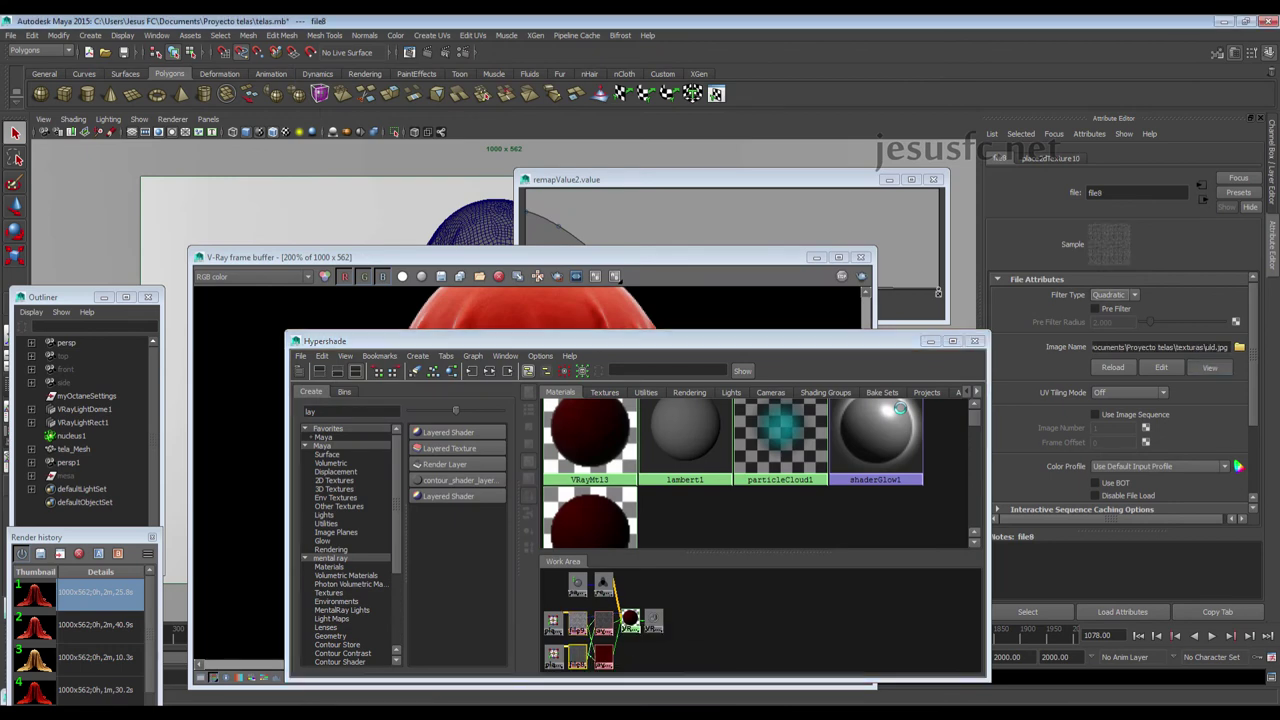
{"action": "key", "text": "Escape"}
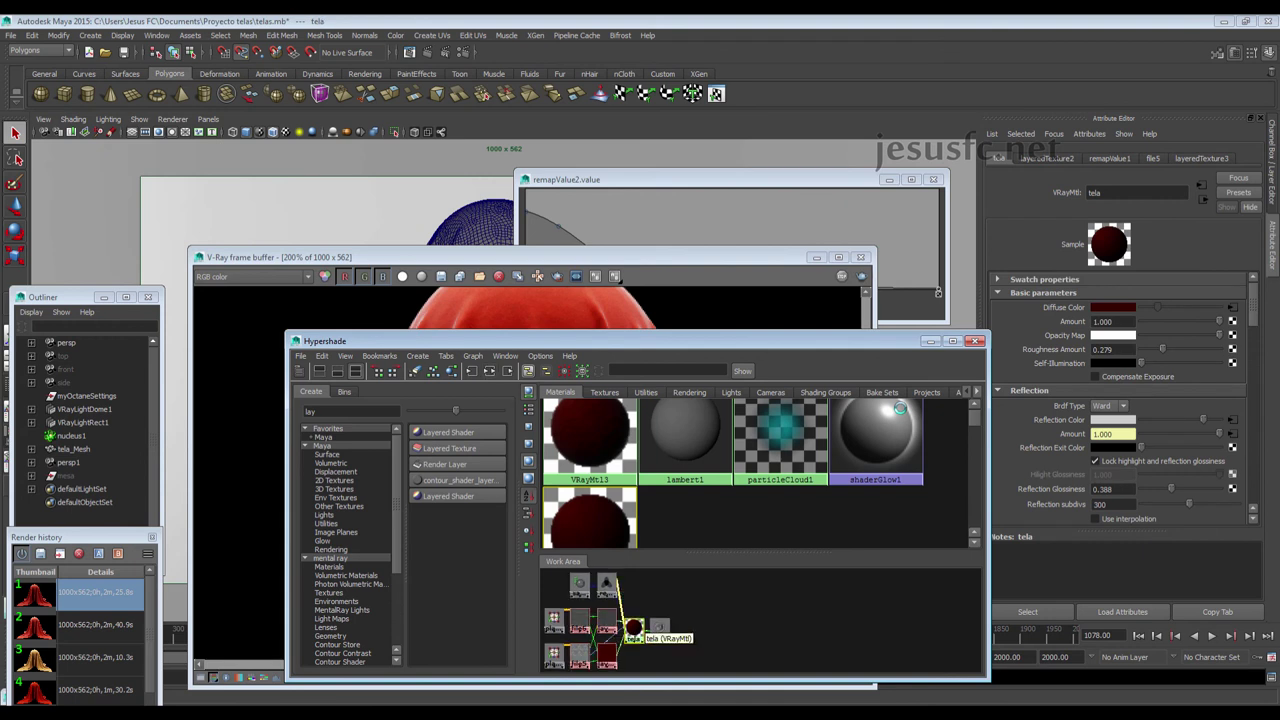
{"action": "left_click", "coordinate": [604, 628]}
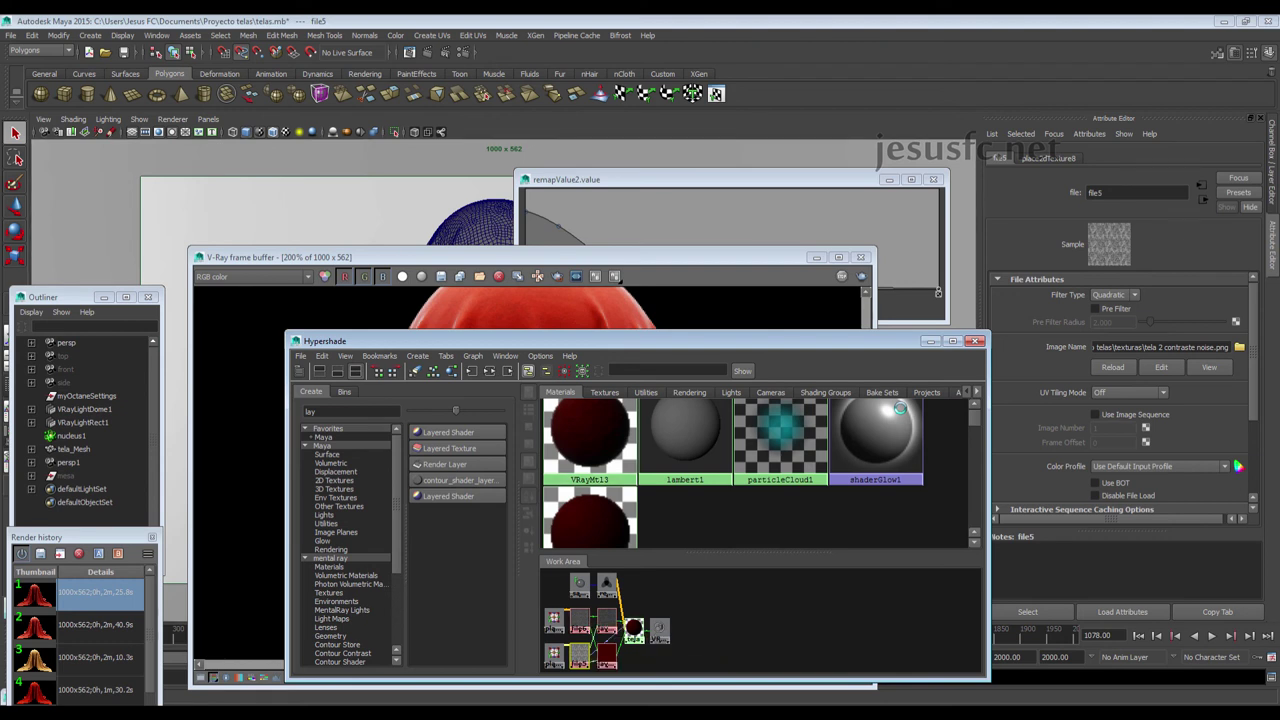
{"action": "double_click", "coordinate": [530, 305]}
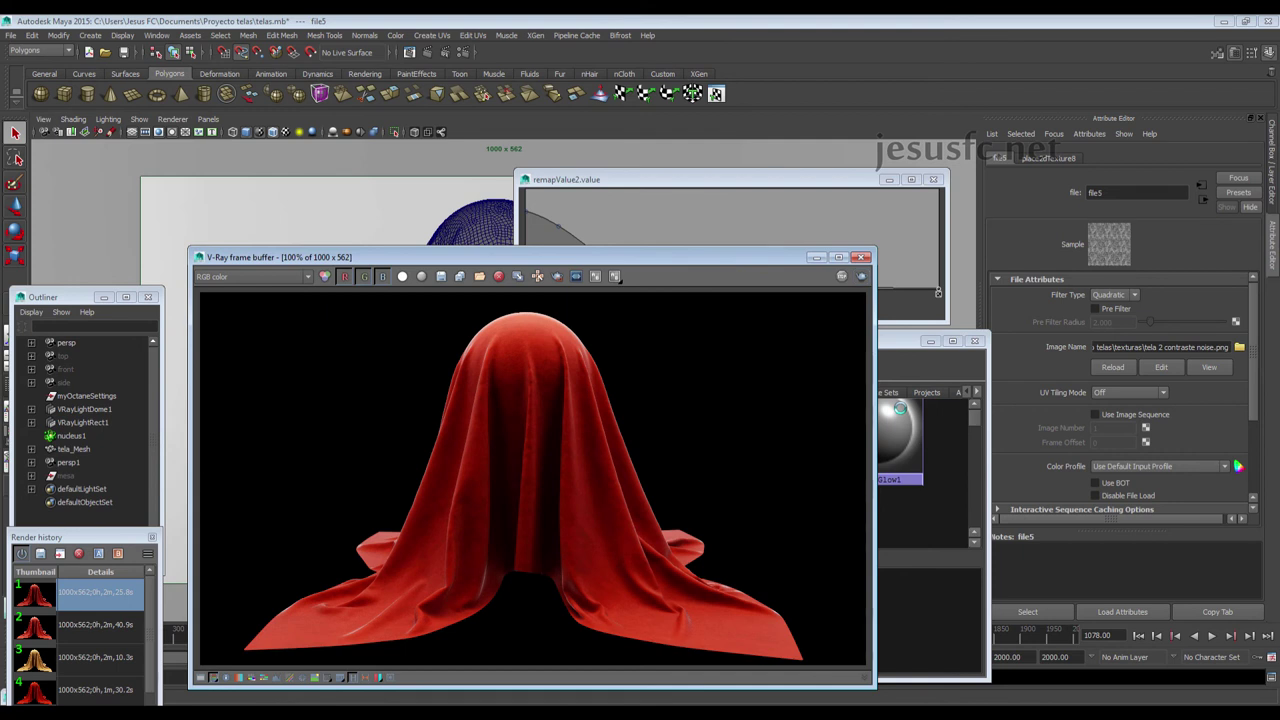
Cancel saving the render image, then split-compare against the earlier render, moving the wipe left across the cloth
{"action": "left_click", "coordinate": [441, 276]}
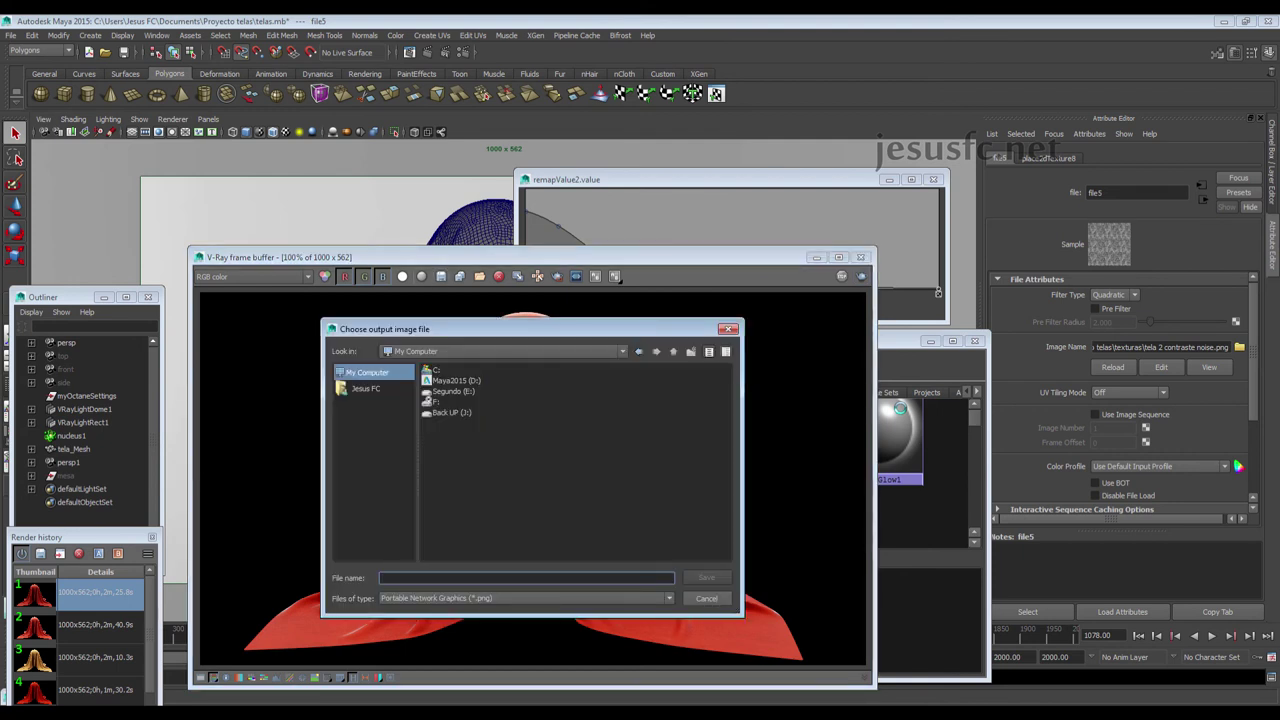
{"action": "left_click", "coordinate": [727, 352]}
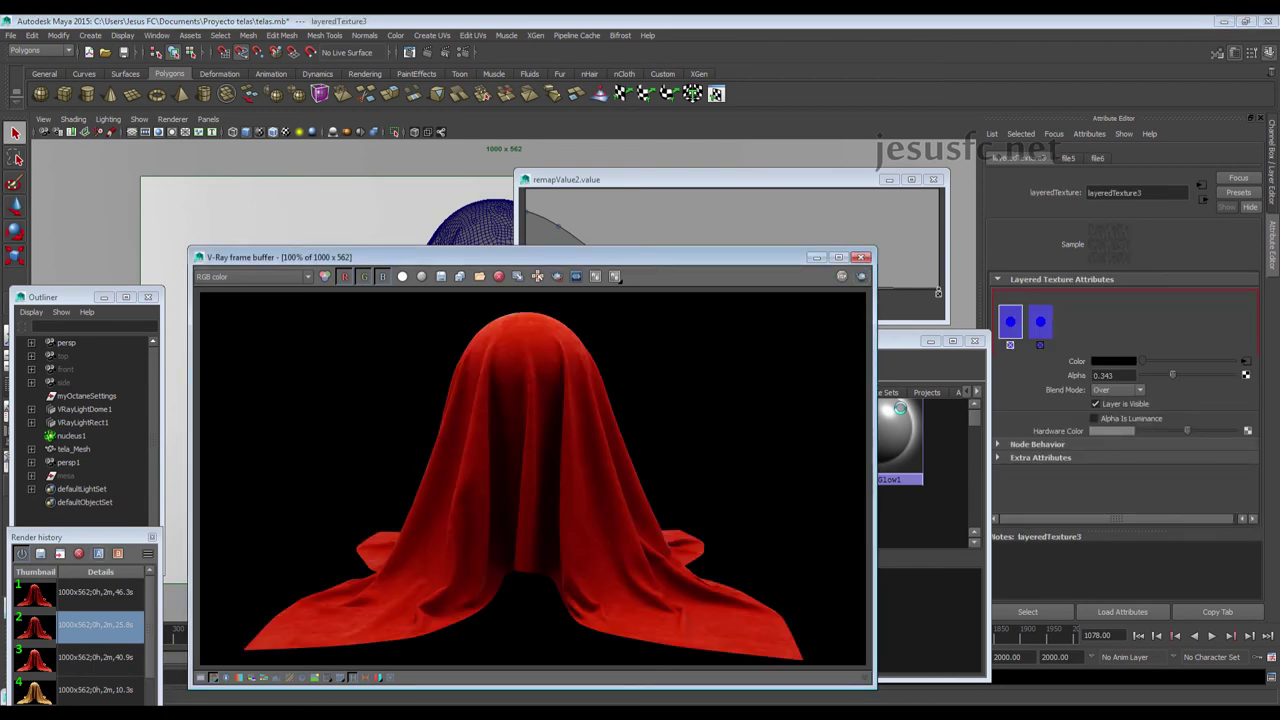
{"action": "left_click", "coordinate": [615, 276]}
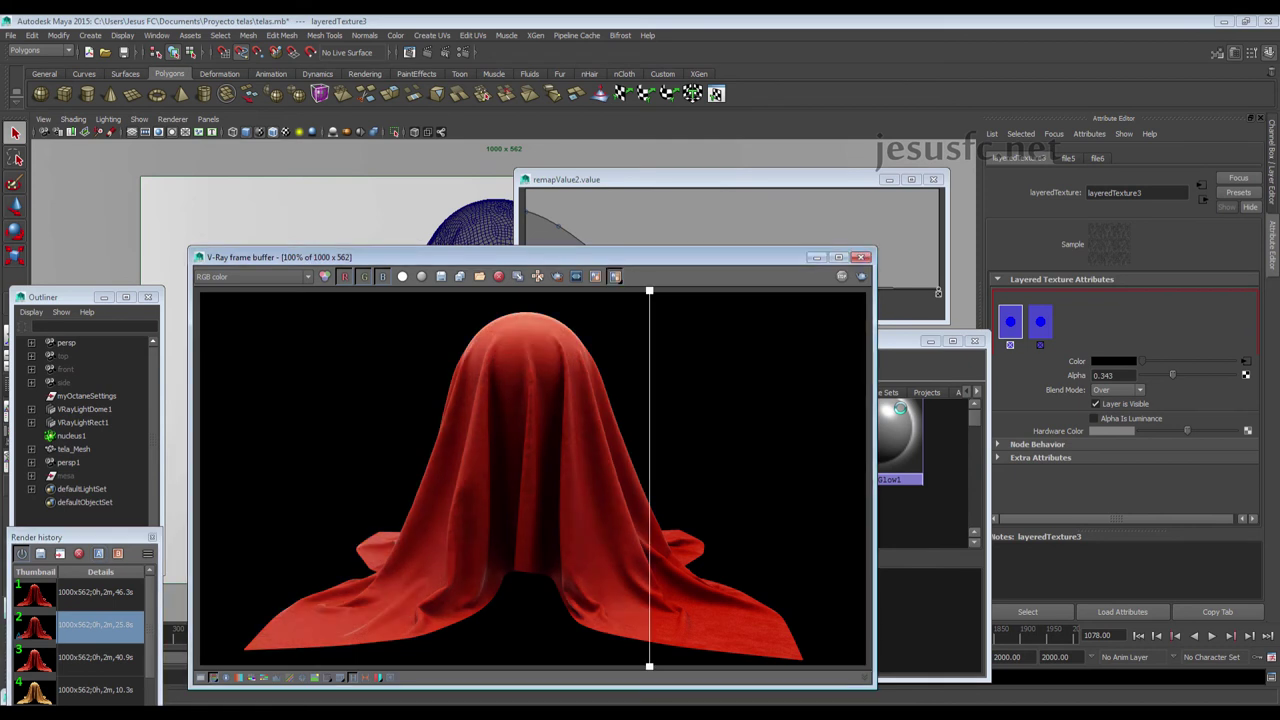
{"action": "mouse_move", "coordinate": [649, 480]}
{"action": "left_mouse_down"}
{"action": "mouse_move", "coordinate": [449, 480]}
{"action": "mouse_move", "coordinate": [700, 480]}
{"action": "mouse_move", "coordinate": [200, 480]}
{"action": "mouse_move", "coordinate": [814, 480]}
{"action": "mouse_move", "coordinate": [203, 480]}
{"action": "mouse_move", "coordinate": [675, 480]}
{"action": "mouse_move", "coordinate": [220, 480]}
{"action": "left_mouse_up"}
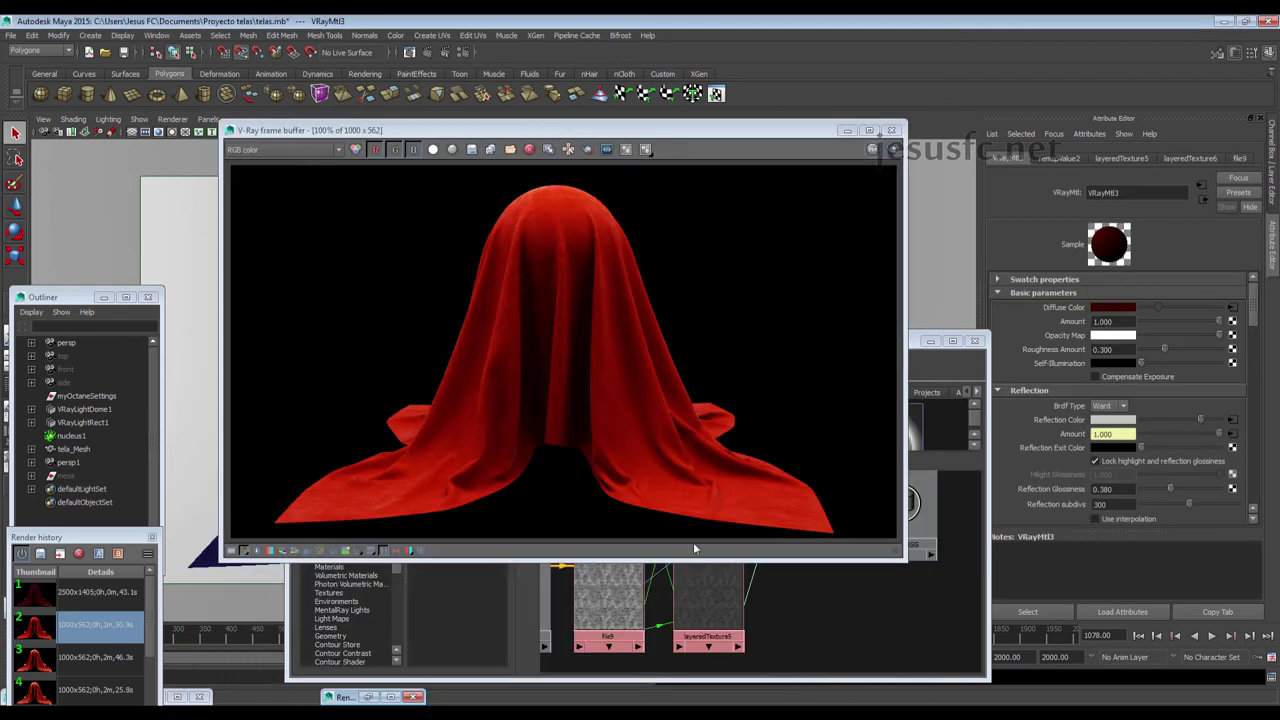
Inspect the layers of layeredTexture6 and layeredTexture5, then open layeredTexture5's file9 noise input
{"action": "left_click", "coordinate": [829, 641]}
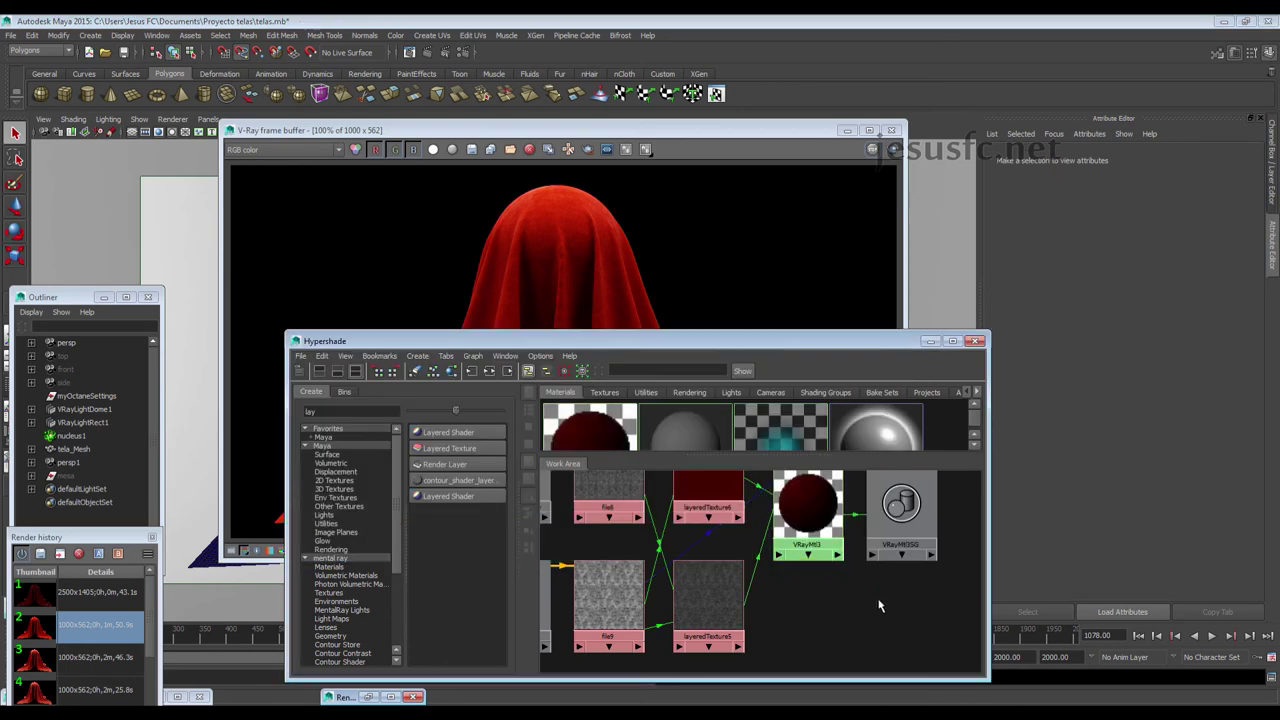
{"action": "left_click", "coordinate": [641, 259]}
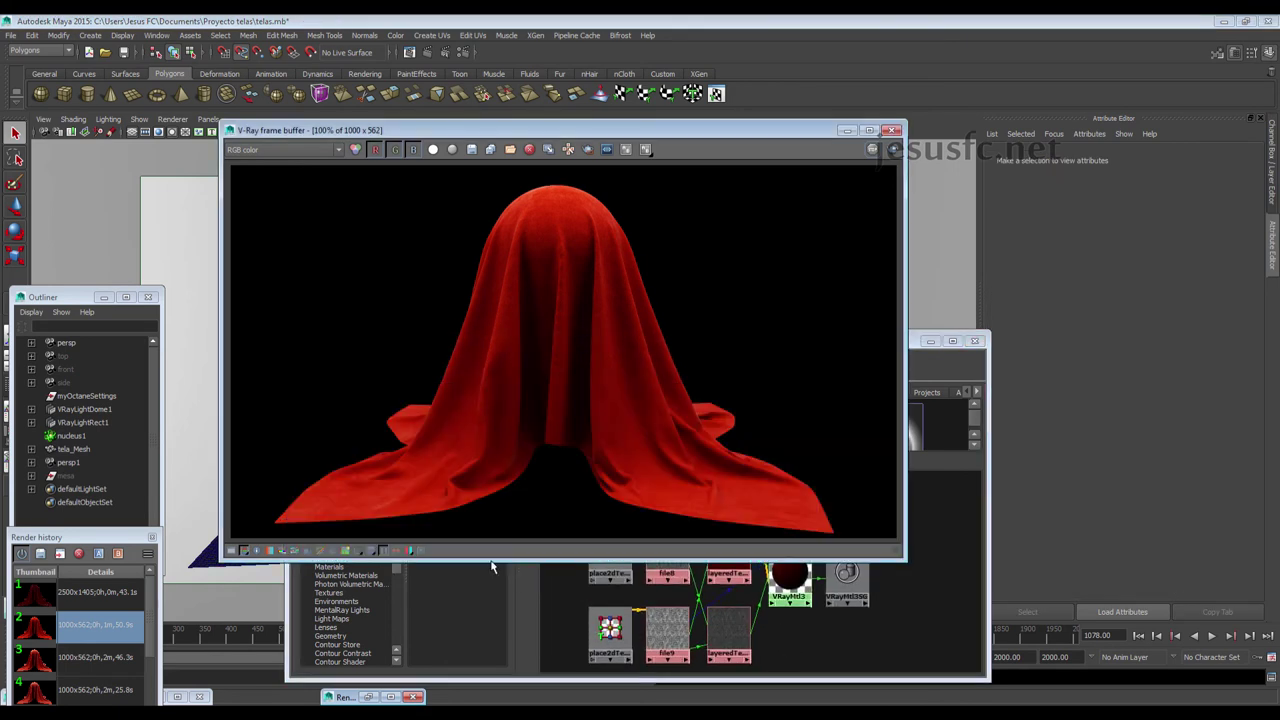
{"action": "left_click", "coordinate": [847, 654]}
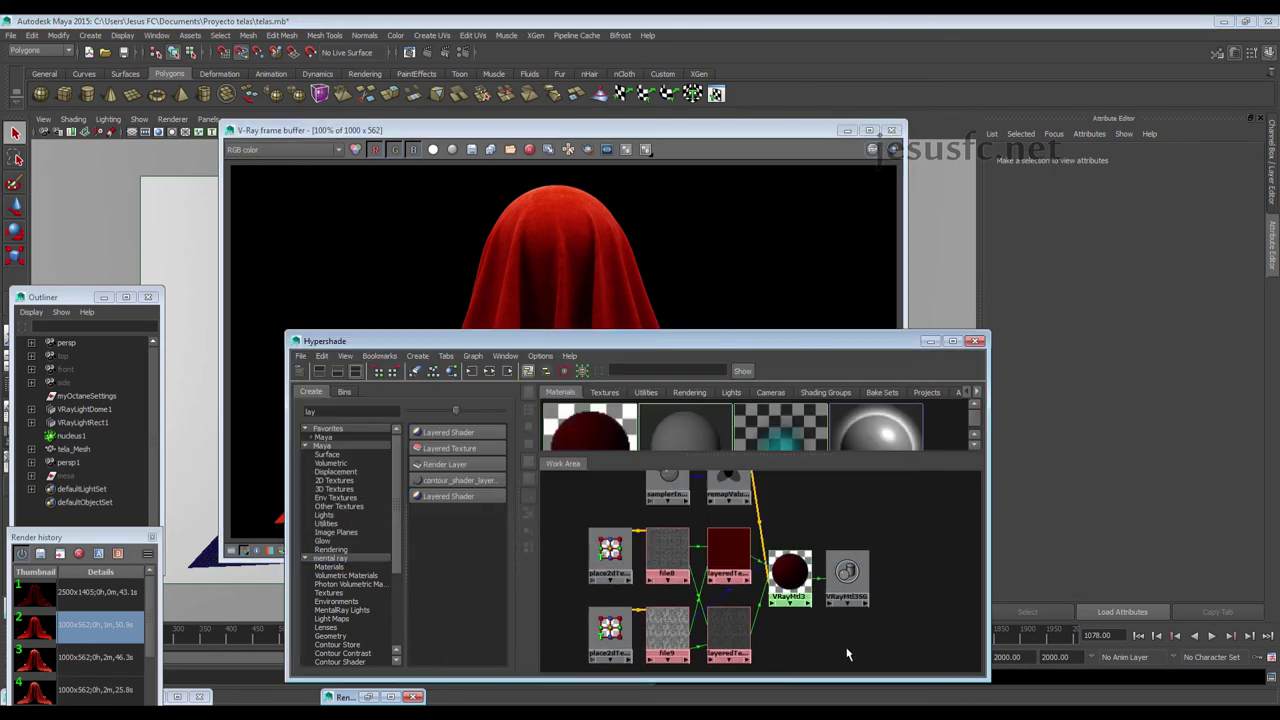
{"action": "left_click", "coordinate": [735, 563]}
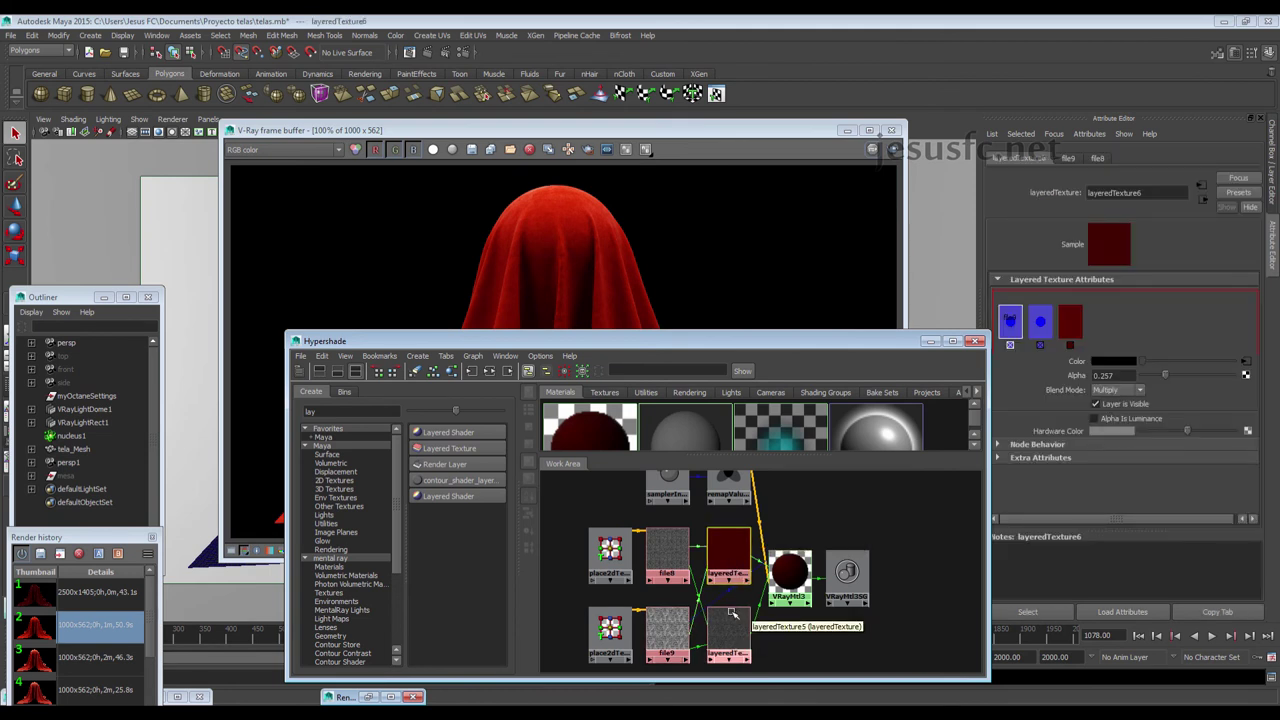
{"action": "left_click", "coordinate": [1038, 322]}
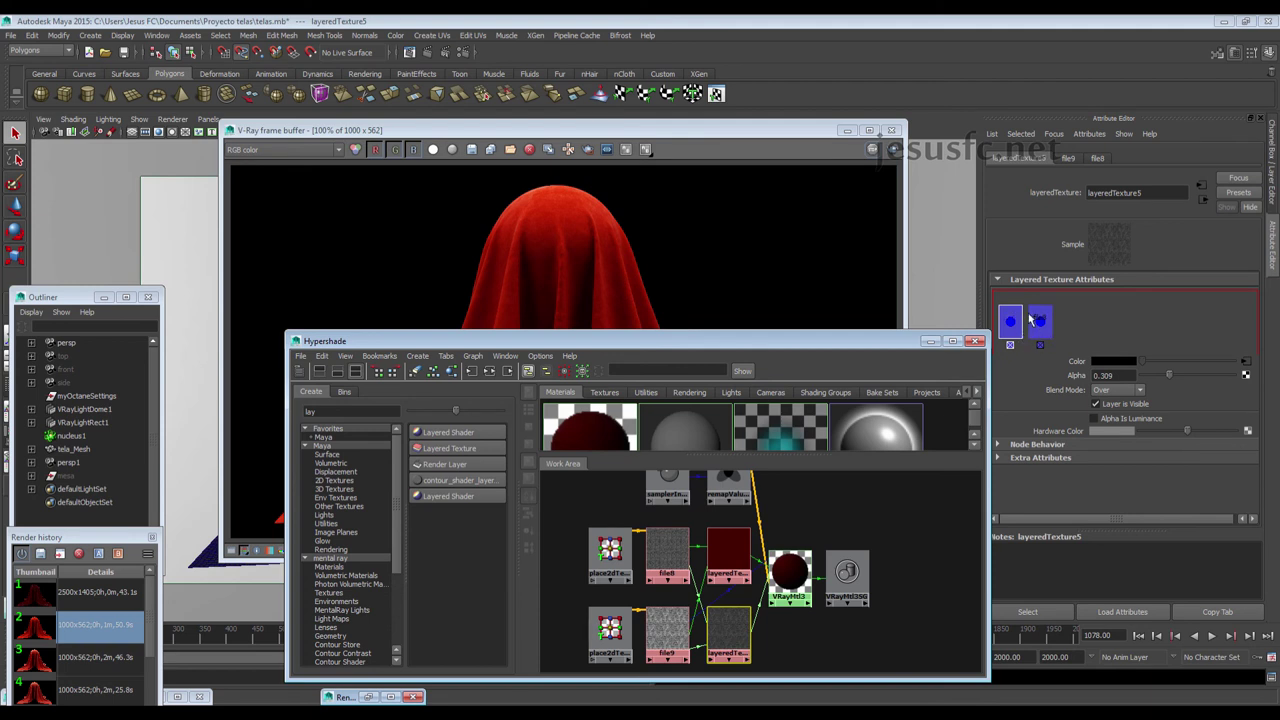
{"action": "left_click", "coordinate": [1015, 322]}
{"action": "left_click", "coordinate": [1010, 325]}
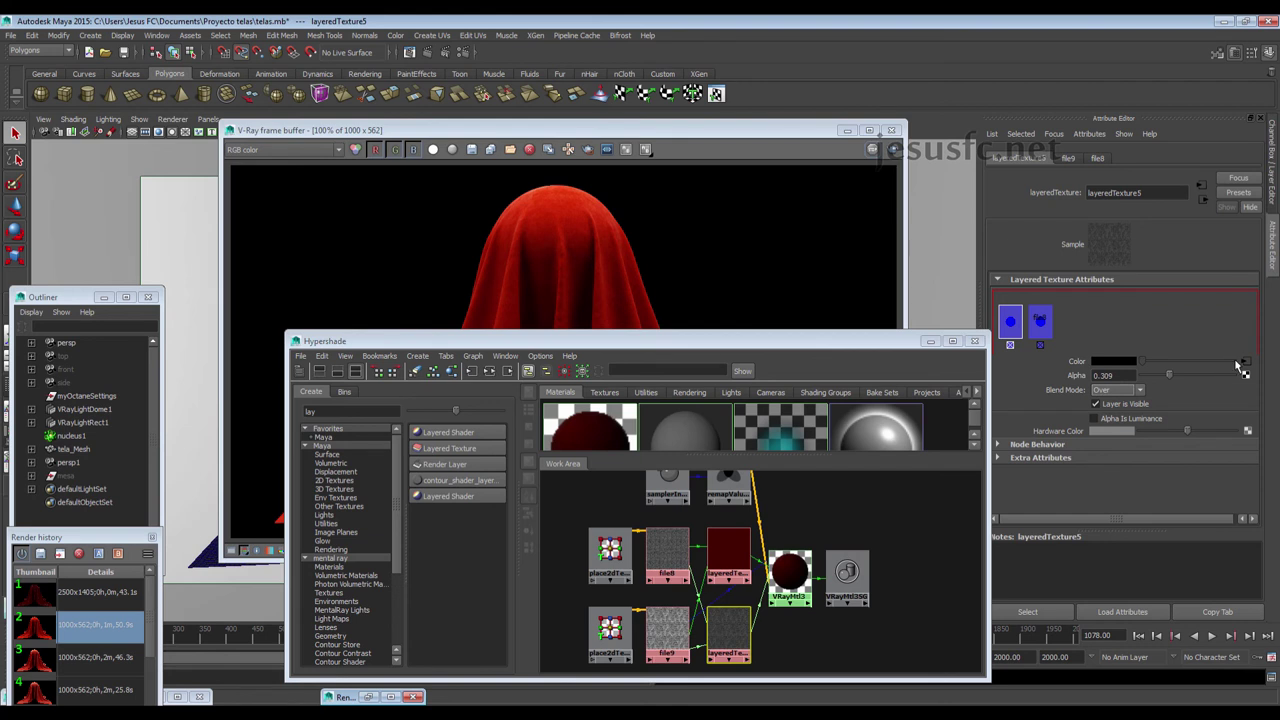
{"action": "left_click", "coordinate": [1243, 362]}
Preview tela 2 contraste noise.png in FCheck, then read layeredTexture5's layer alphas, 0.309 and 0.426
{"action": "left_click_drag", "start_coordinate": [1144, 347], "coordinate": [1226, 347]}
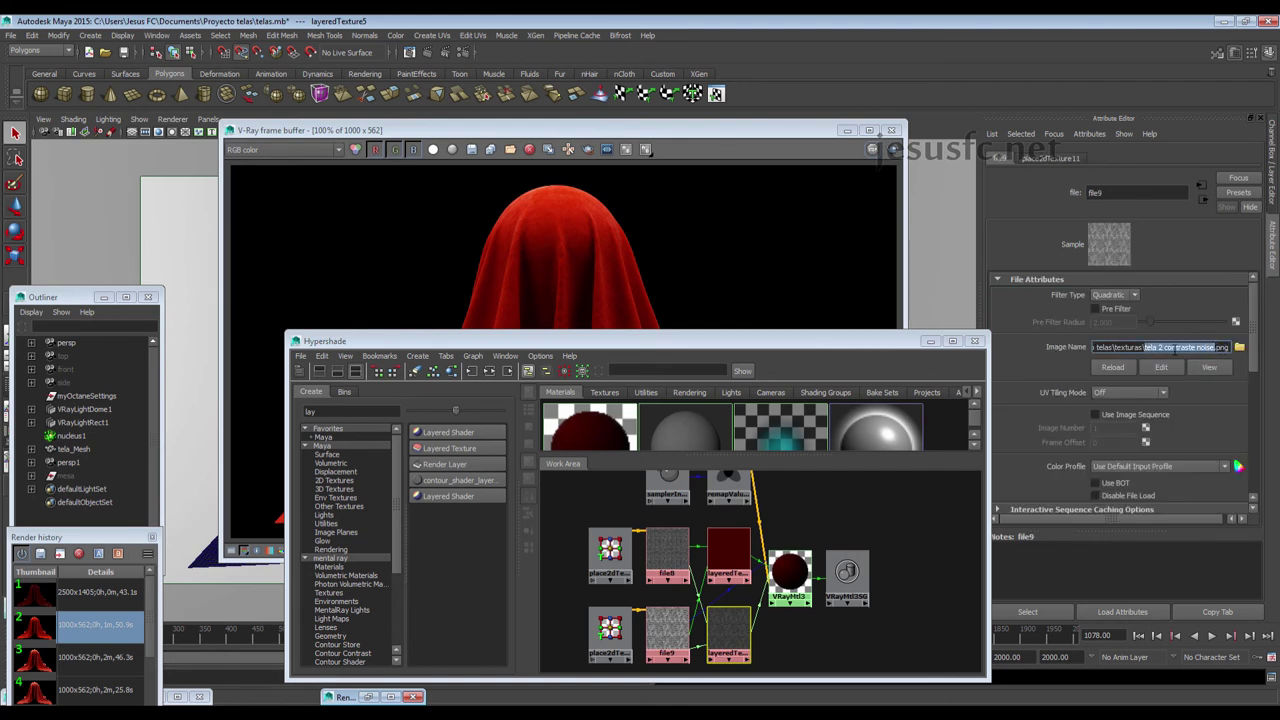
{"action": "left_click", "coordinate": [1209, 367]}
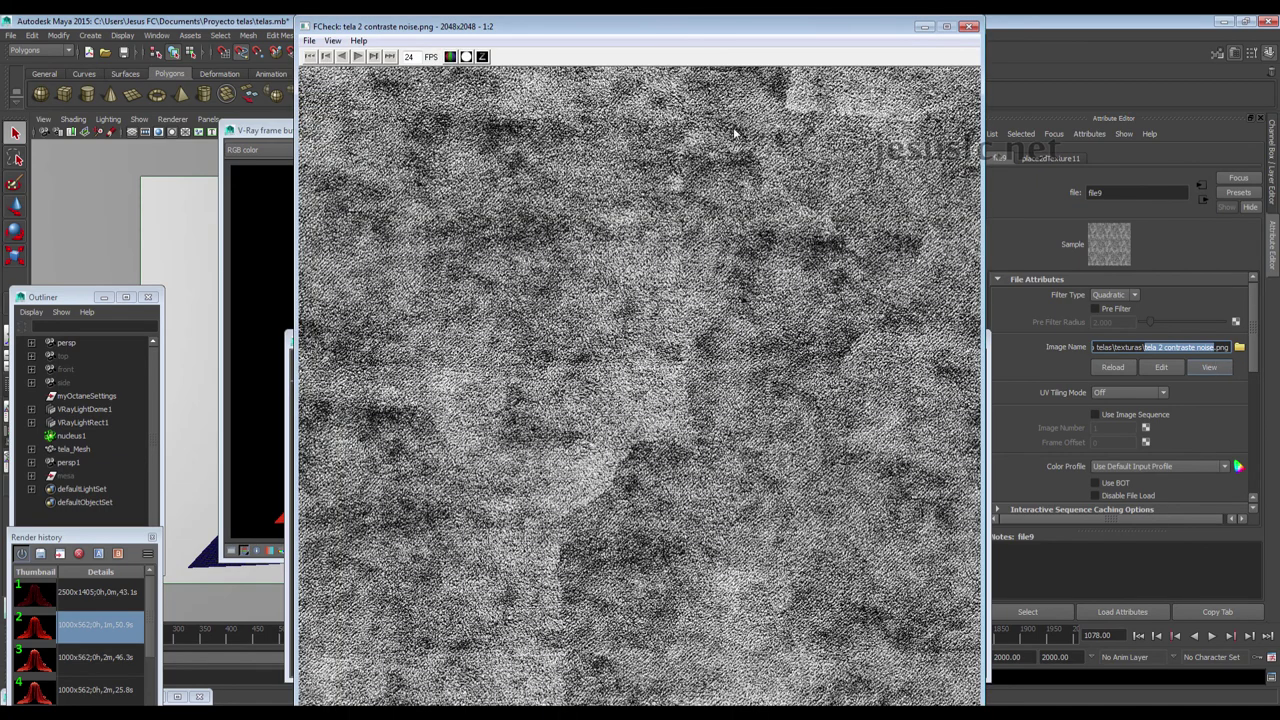
{"action": "left_click", "coordinate": [968, 26]}
{"action": "left_click", "coordinate": [728, 640]}
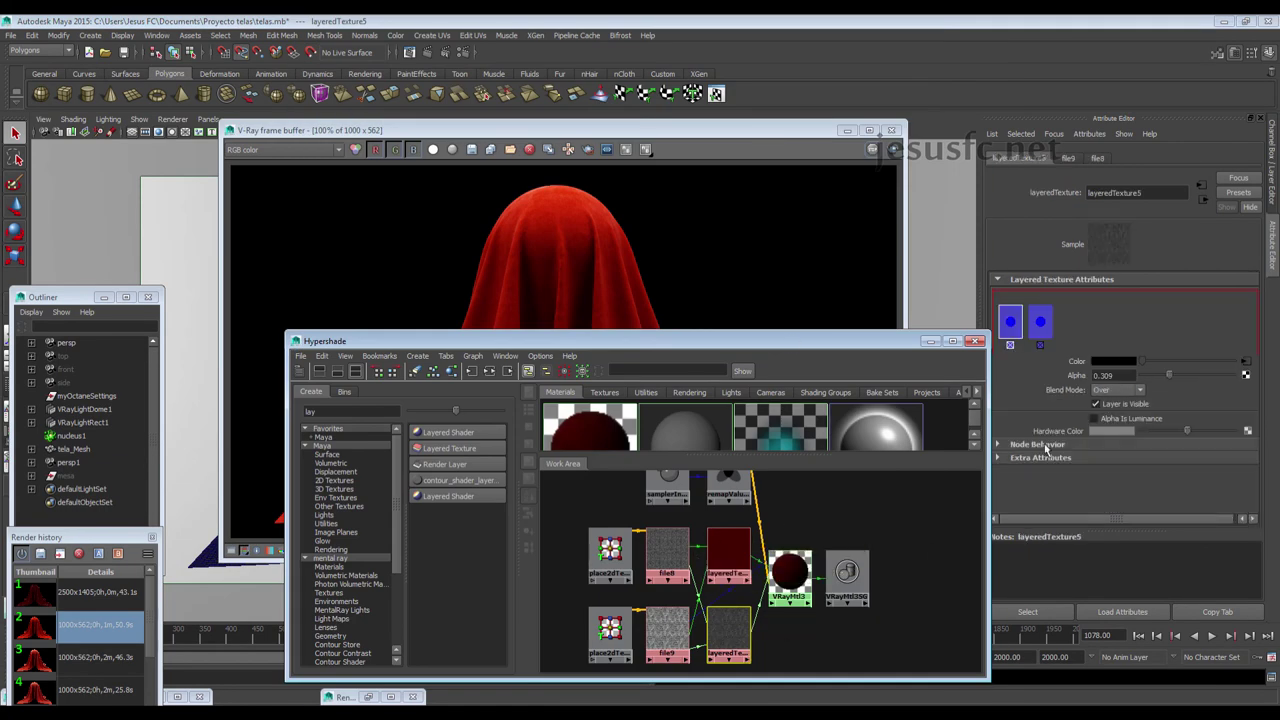
{"action": "left_click", "coordinate": [1040, 324]}
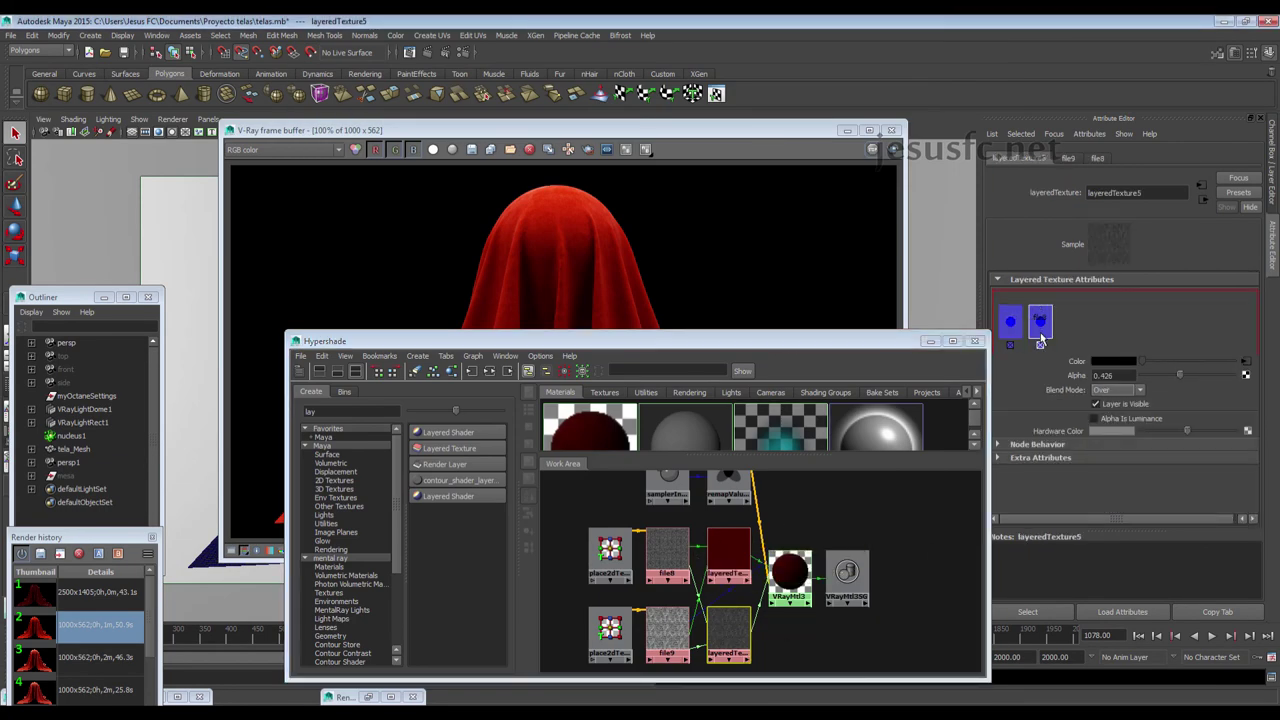
{"action": "left_click", "coordinate": [1010, 320]}
{"action": "left_click", "coordinate": [1040, 322]}
Compare history renders 3 and 2 zoomed on the left fold, then open layeredTexture6's Multiply layer settings
{"action": "left_click", "coordinate": [640, 272]}
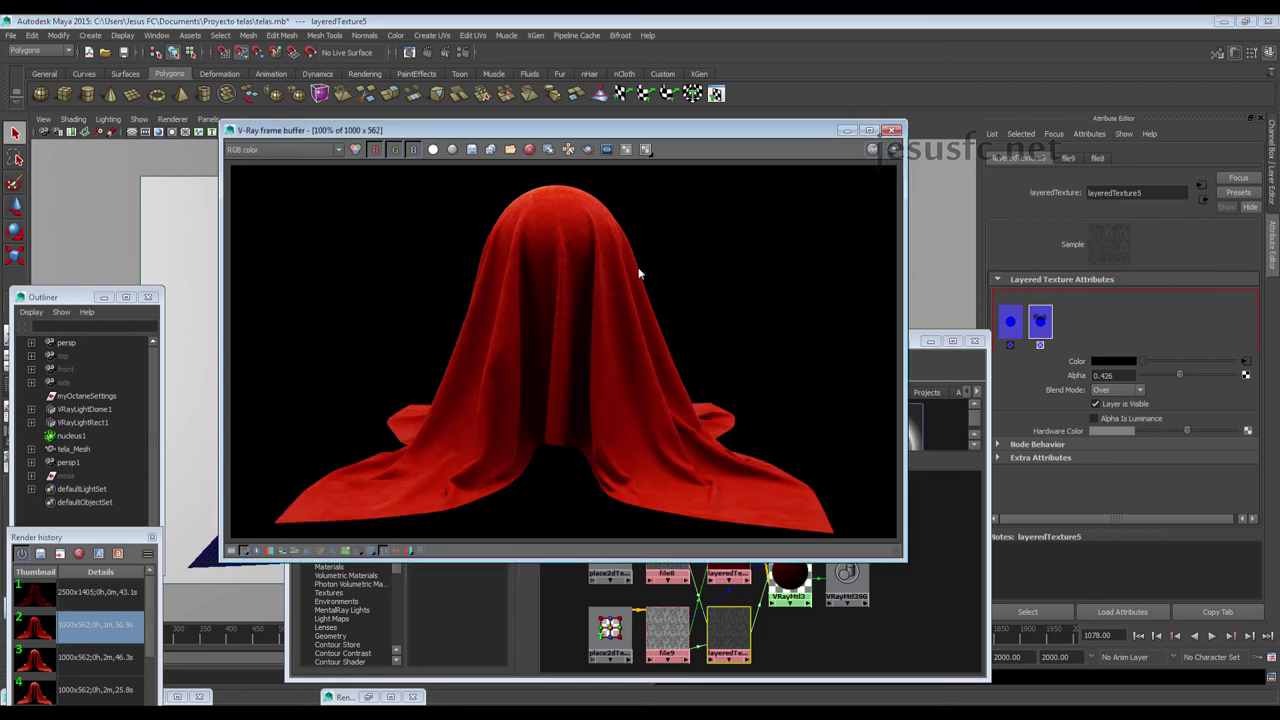
{"action": "left_click", "coordinate": [63, 655]}
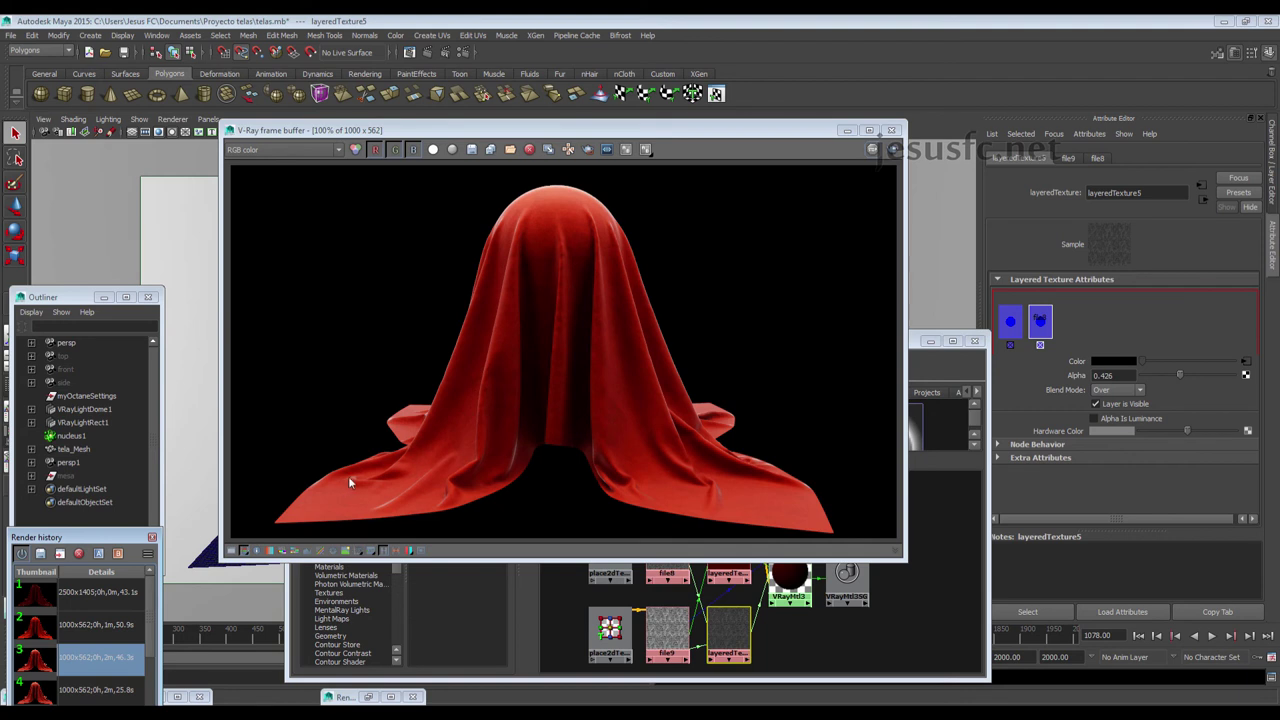
{"action": "scroll", "coordinate": [391, 469], "scroll_direction": "up", "scroll_amount": 2}
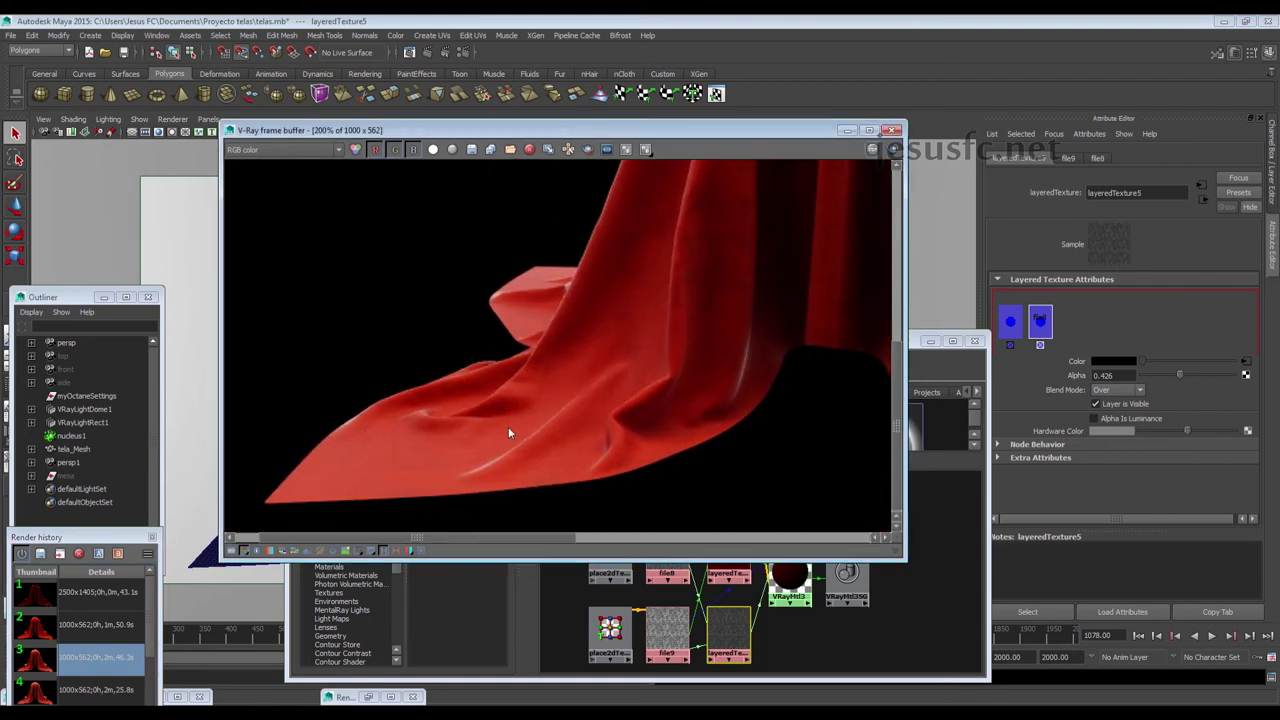
{"action": "scroll", "coordinate": [582, 362], "scroll_direction": "down", "scroll_amount": 2}
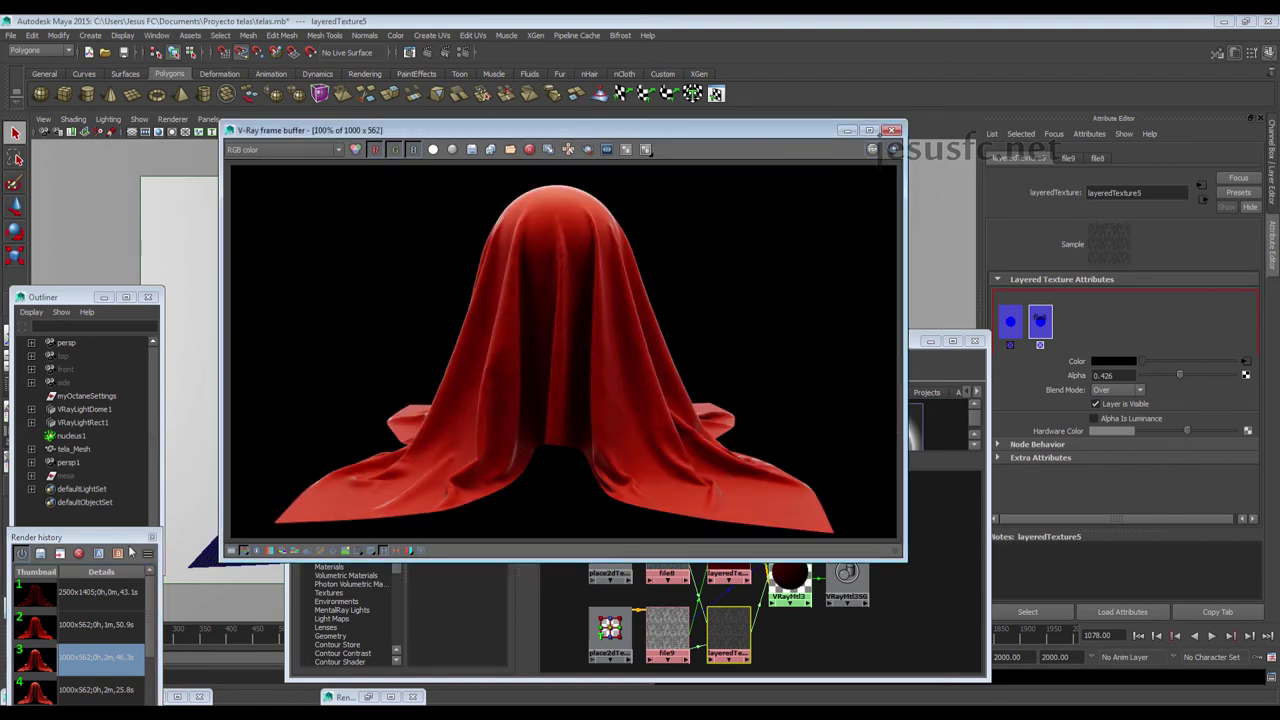
{"action": "left_click", "coordinate": [89, 620]}
{"action": "scroll", "coordinate": [395, 457], "scroll_direction": "up", "scroll_amount": 2}
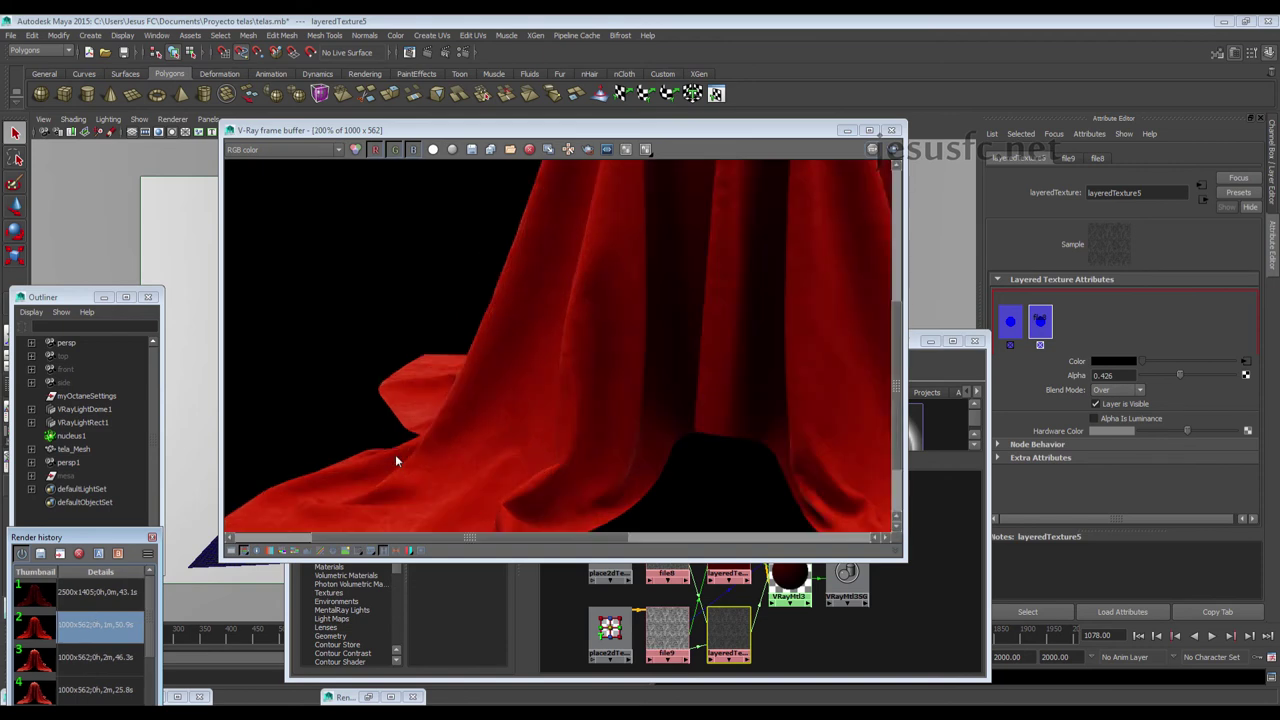
{"action": "middle_click_drag", "start_coordinate": [485, 480], "coordinate": [552, 326]}
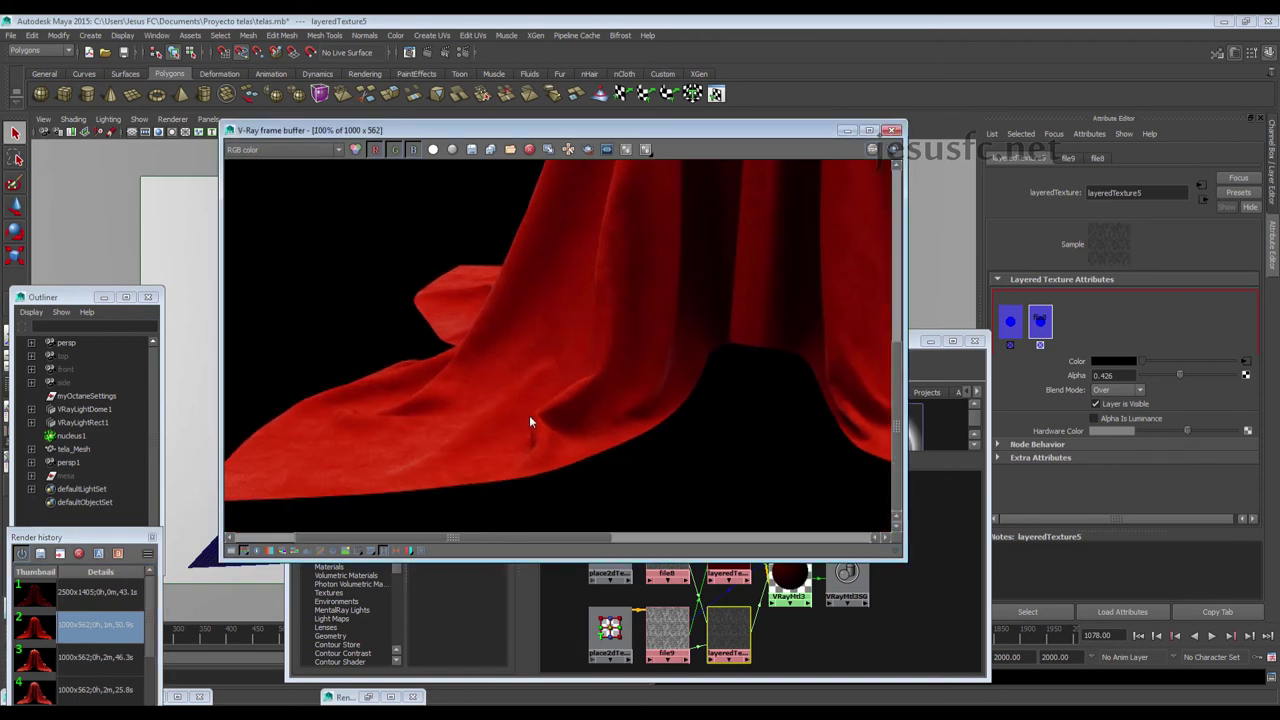
{"action": "scroll", "coordinate": [529, 421], "scroll_direction": "down", "scroll_amount": 1}
{"action": "left_click", "coordinate": [864, 633]}
{"action": "left_click", "coordinate": [728, 550]}
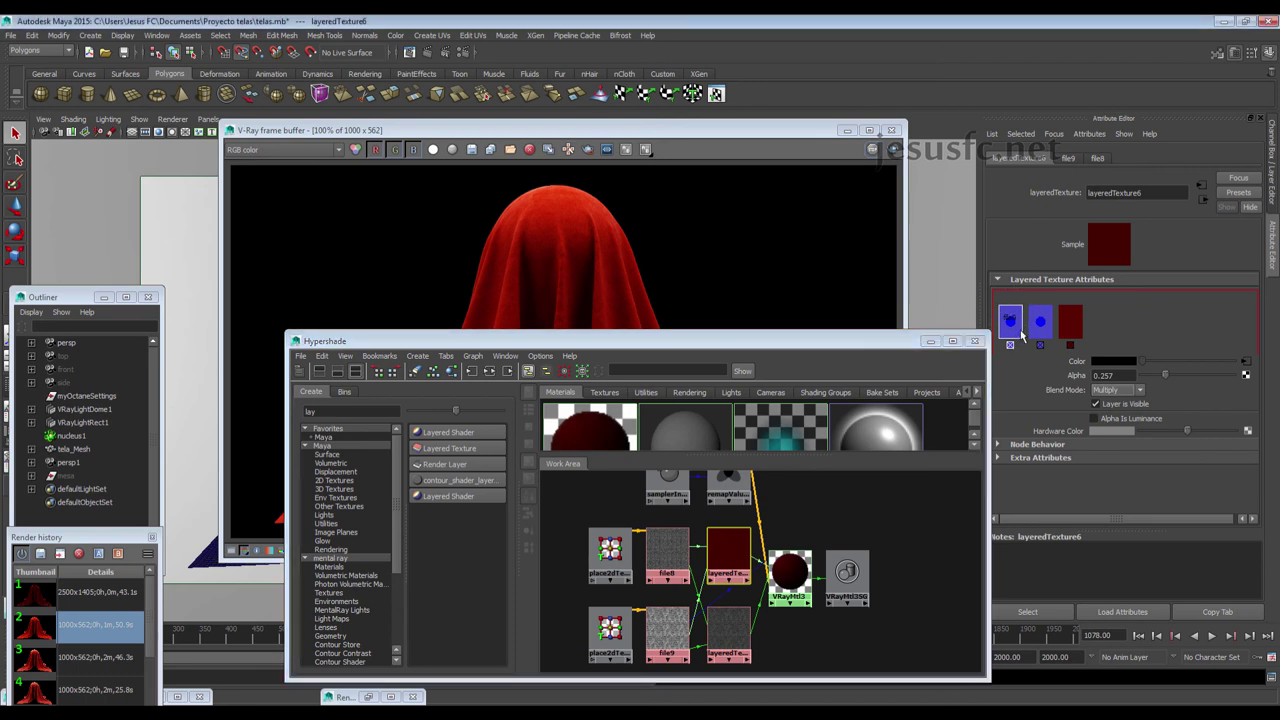
{"action": "left_click", "coordinate": [1246, 372]}
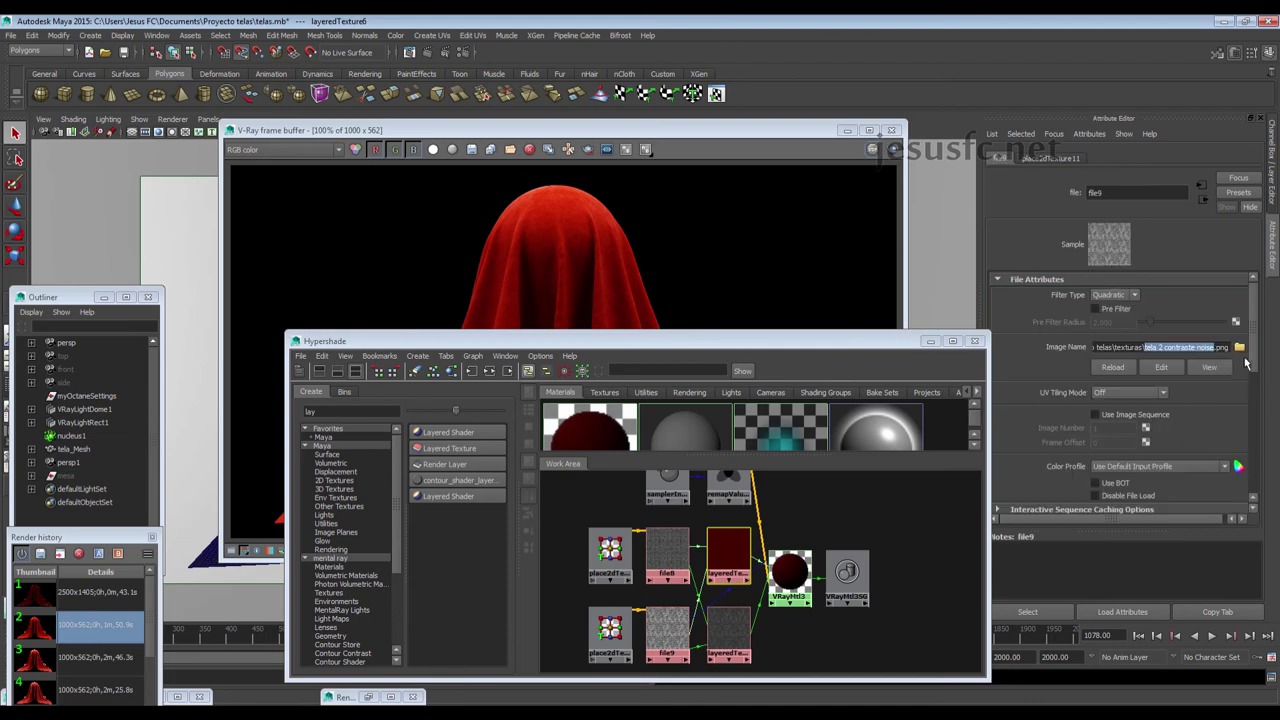
{"action": "left_click", "coordinate": [1210, 367]}
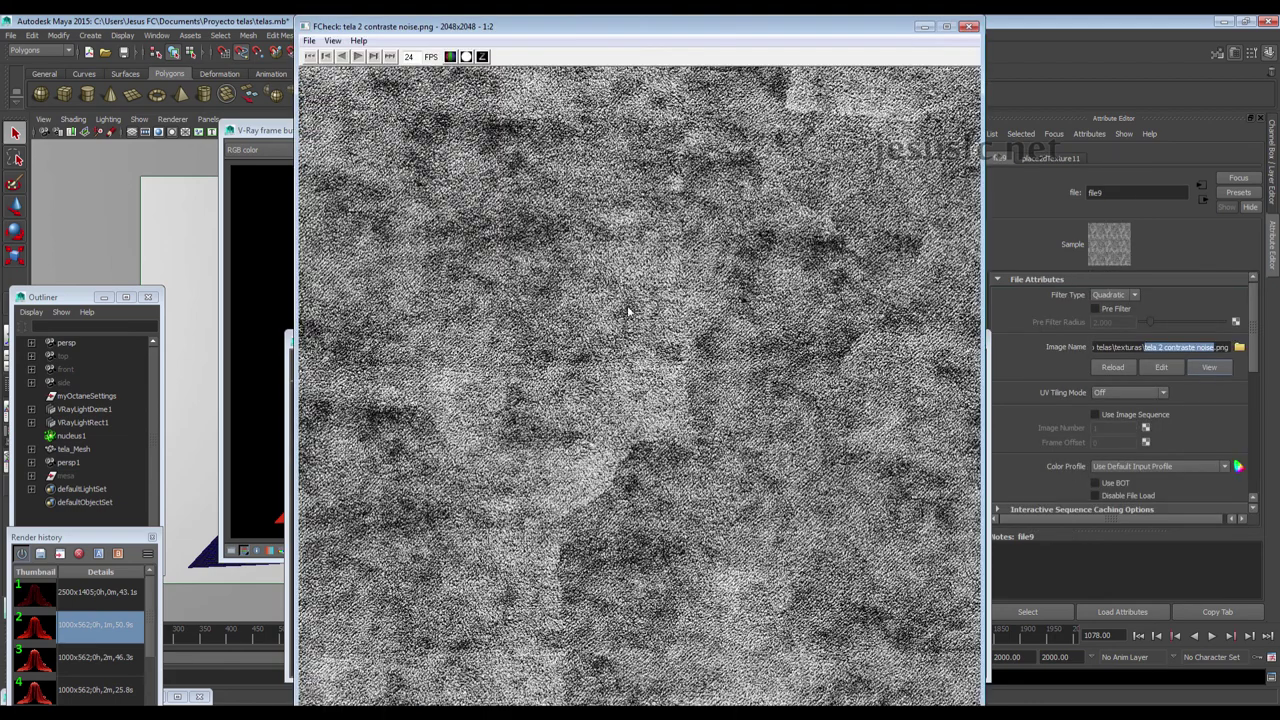
{"action": "left_click", "coordinate": [962, 30]}
{"action": "left_click", "coordinate": [724, 552]}
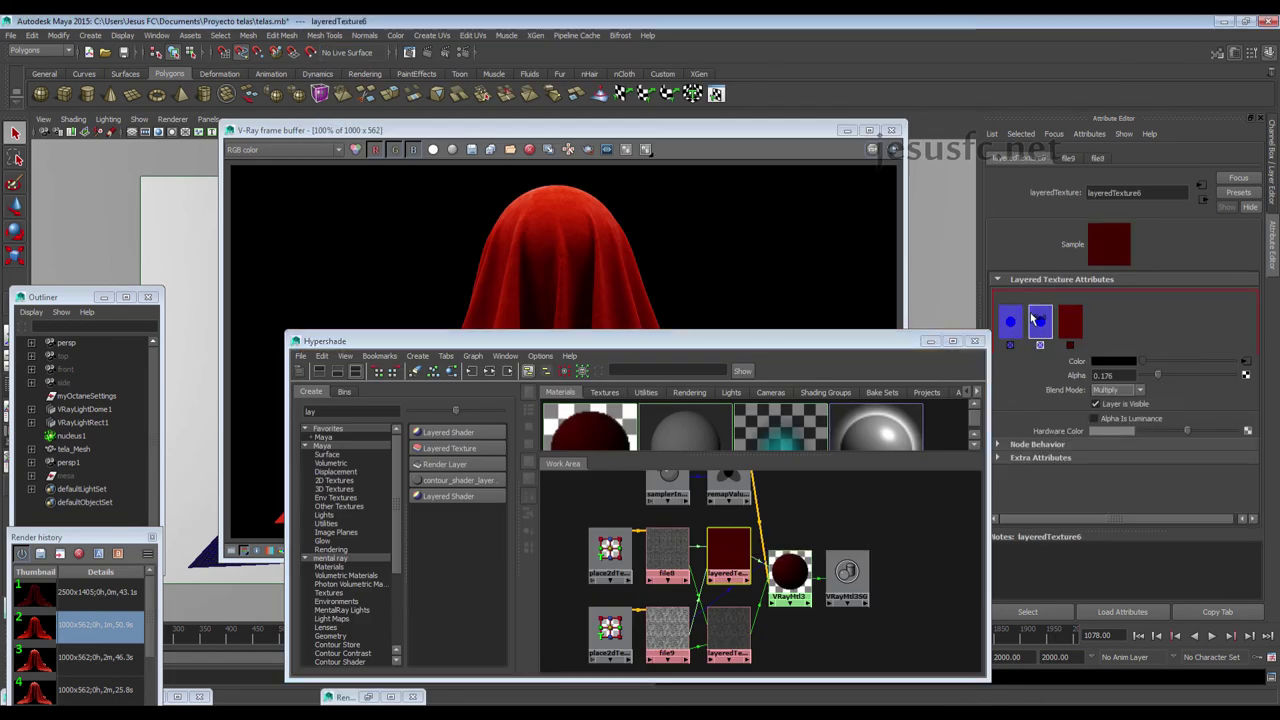
{"action": "left_click", "coordinate": [1246, 364]}
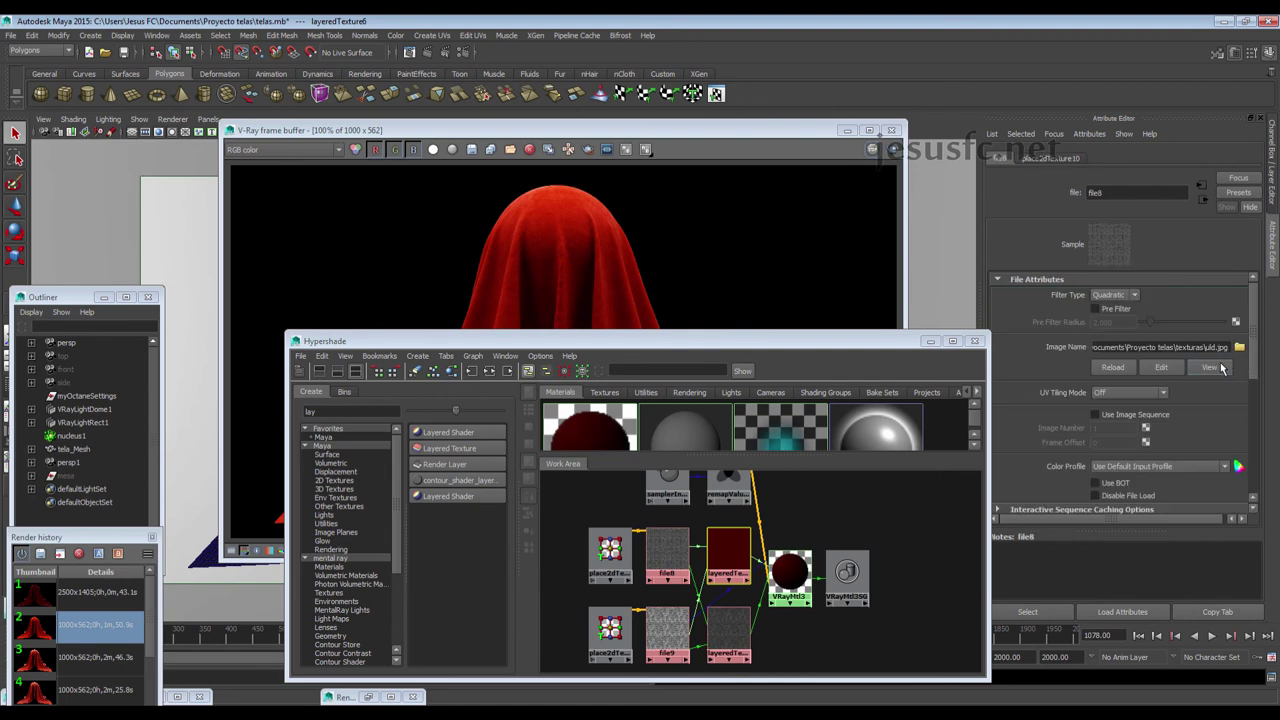
{"action": "left_click", "coordinate": [1212, 367]}
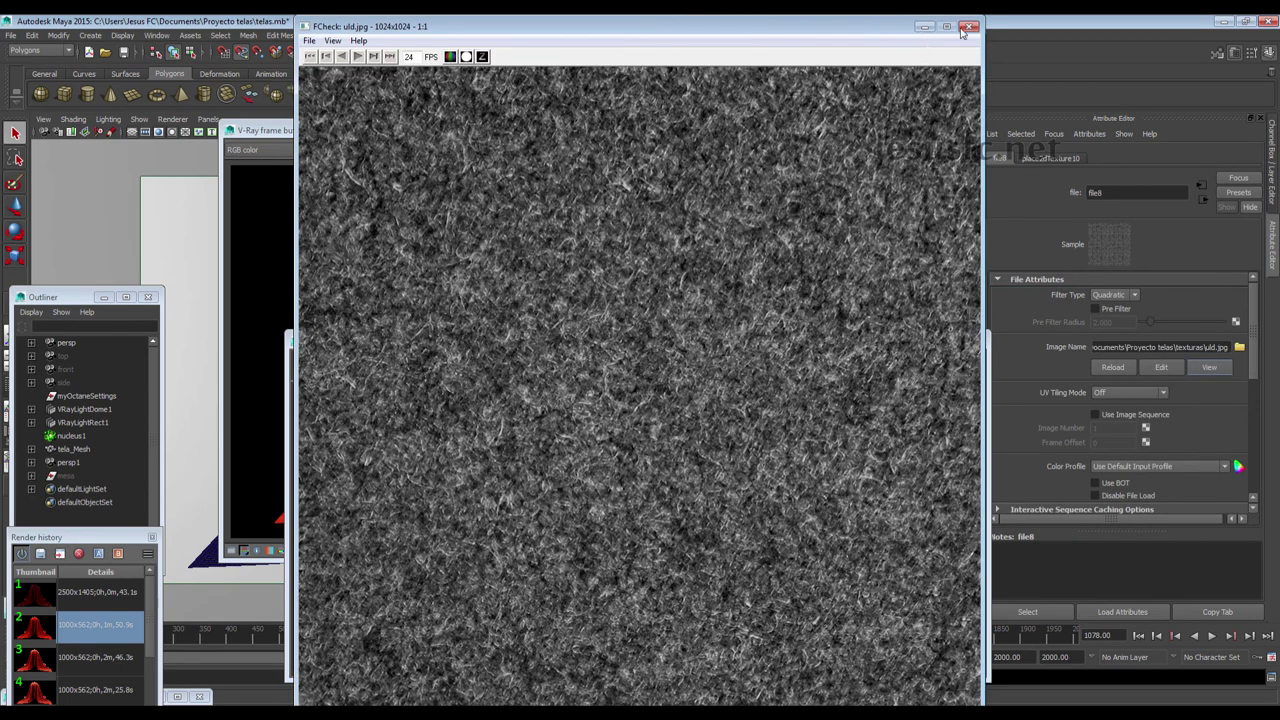
{"action": "left_click", "coordinate": [968, 27]}
{"action": "left_click", "coordinate": [713, 549]}
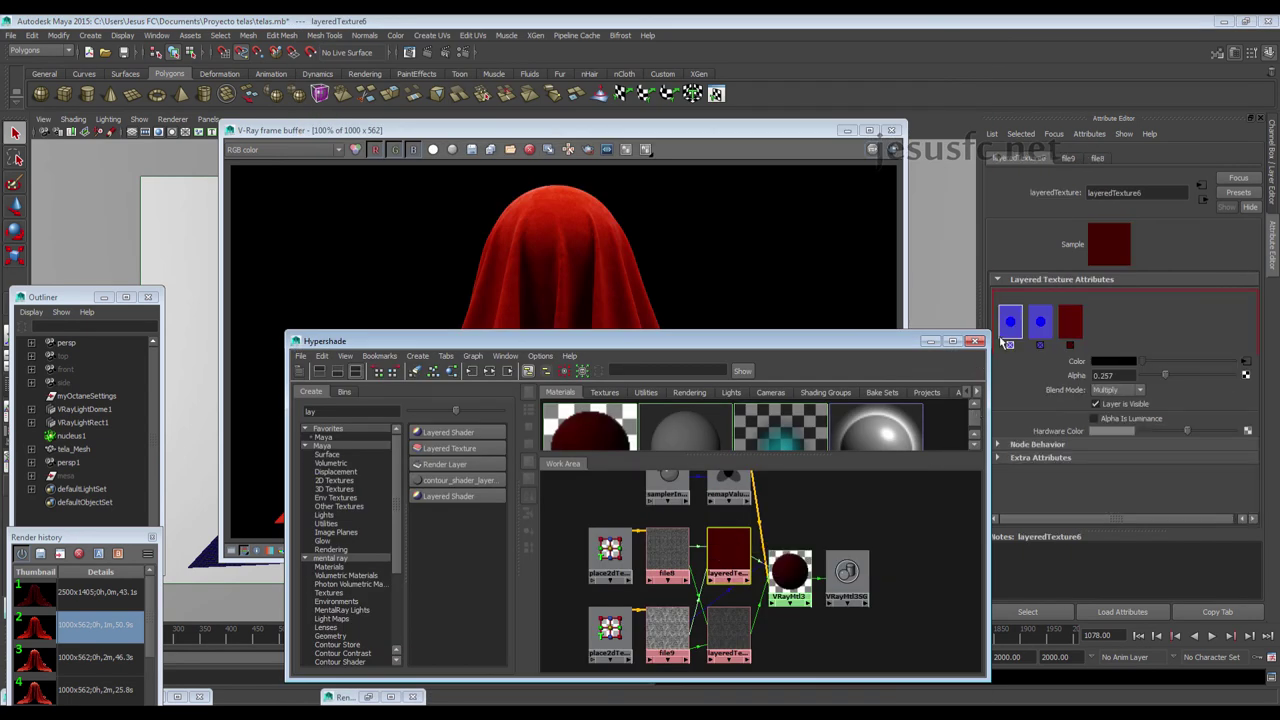
{"action": "double_click", "coordinate": [1102, 375]}
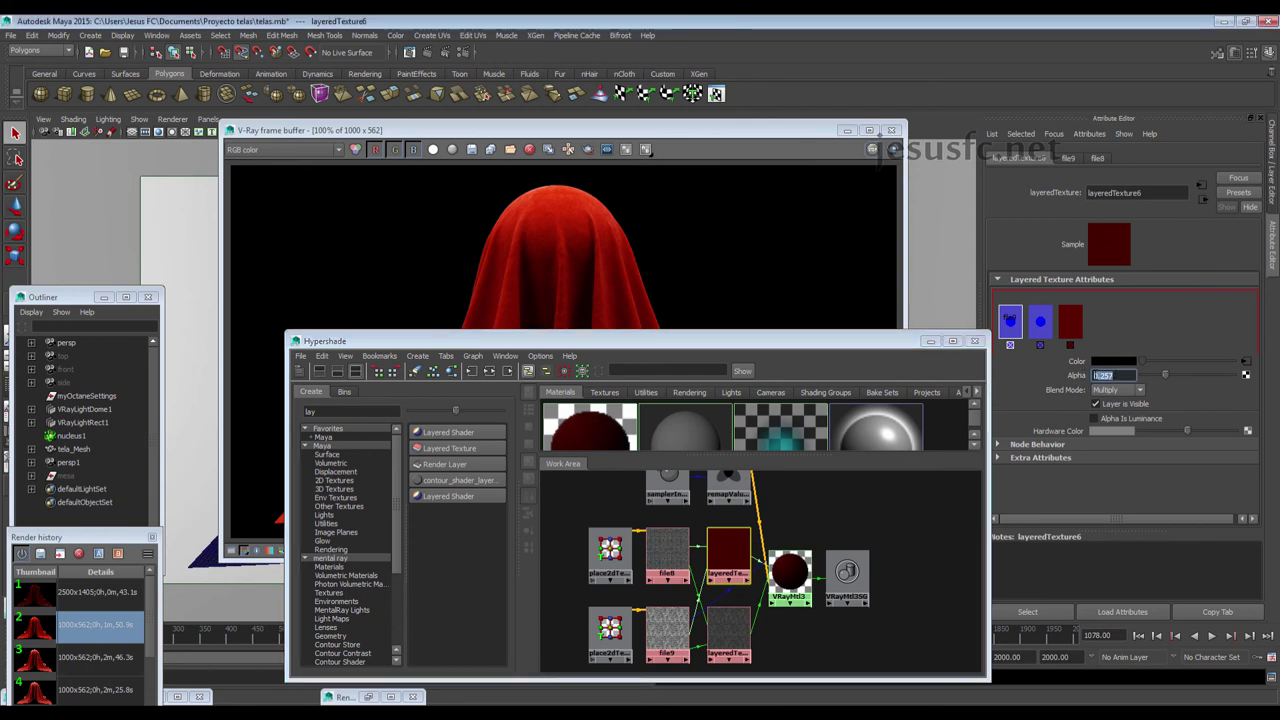
{"action": "left_click", "coordinate": [1041, 320]}
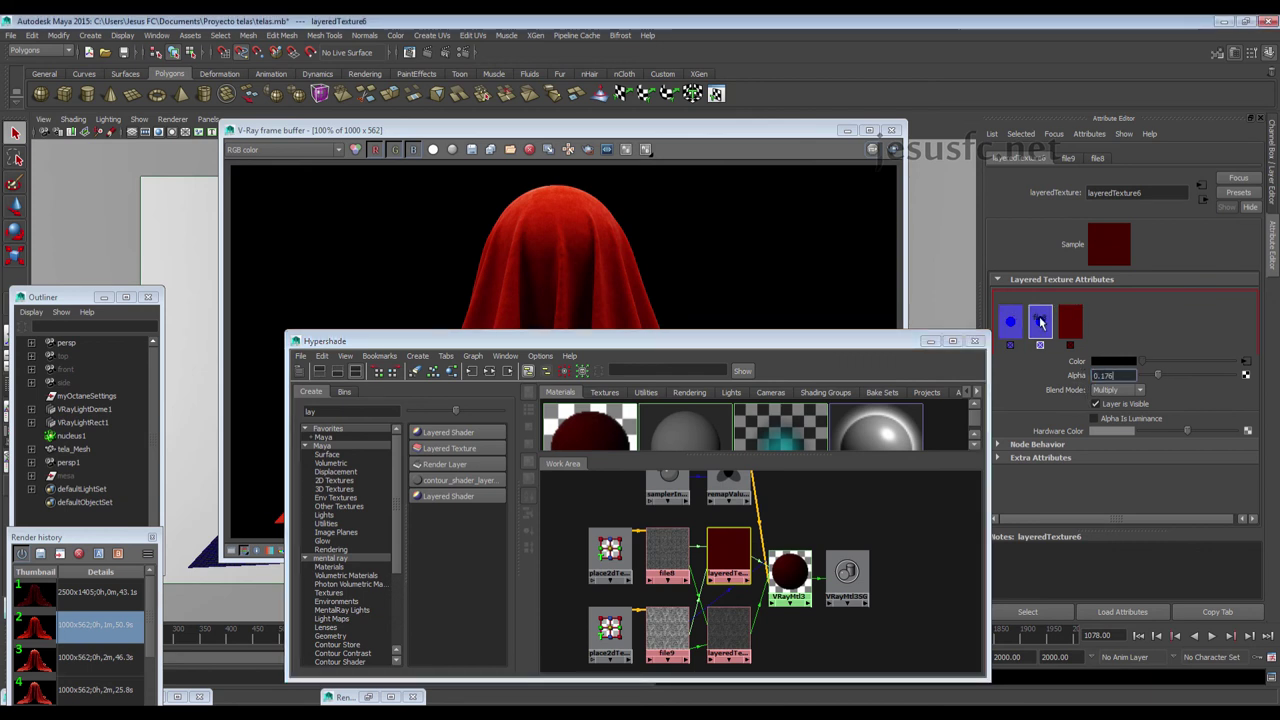
{"action": "double_click", "coordinate": [1102, 375]}
{"action": "left_click", "coordinate": [1070, 320]}
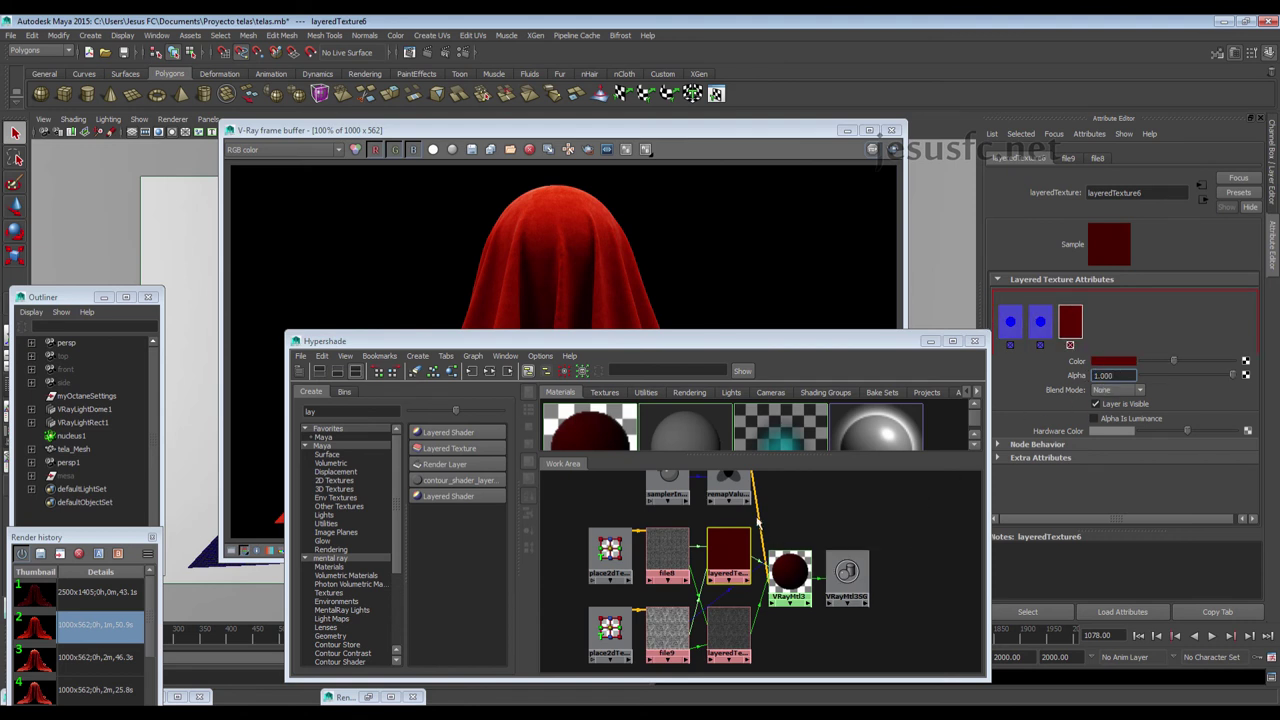
Enlarge remapValue2's falloff curve, select its right end point, and display VRayMtl3's reflection settings
{"action": "left_click", "coordinate": [729, 477]}
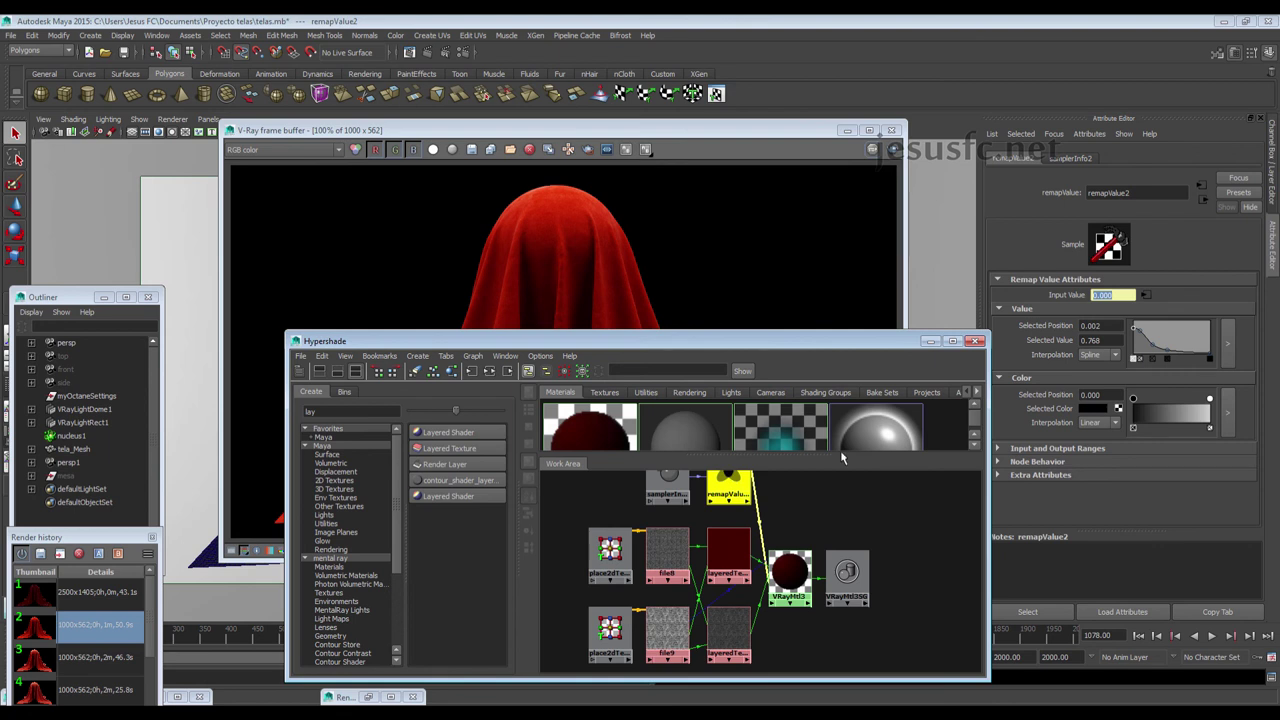
{"action": "left_click", "coordinate": [1230, 345]}
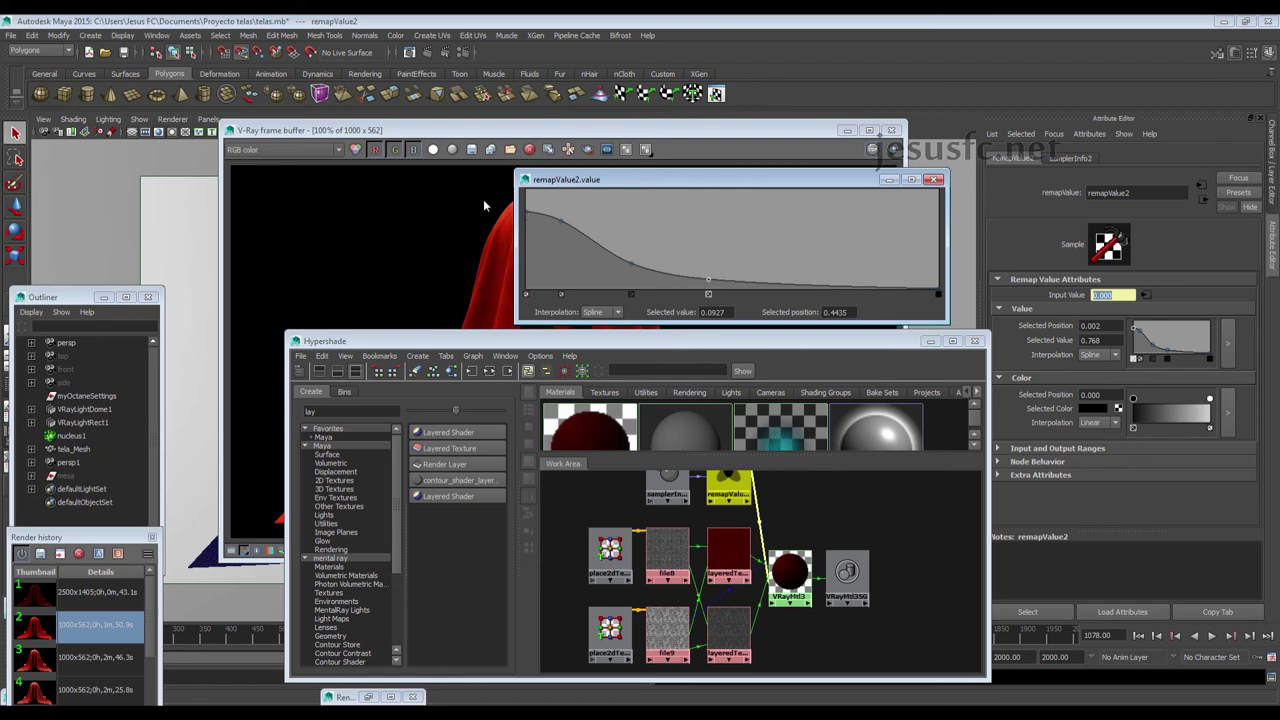
{"action": "left_click", "coordinate": [938, 294]}
{"action": "left_click", "coordinate": [813, 142]}
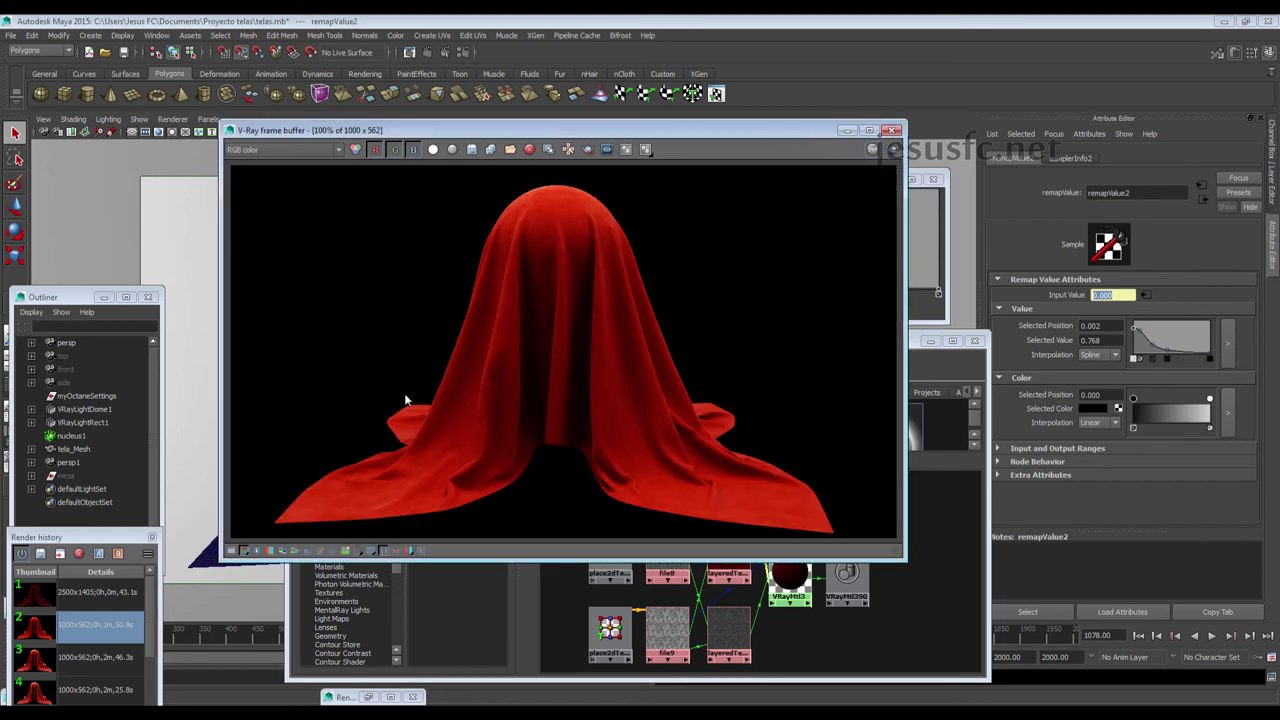
{"action": "left_click", "coordinate": [798, 596]}
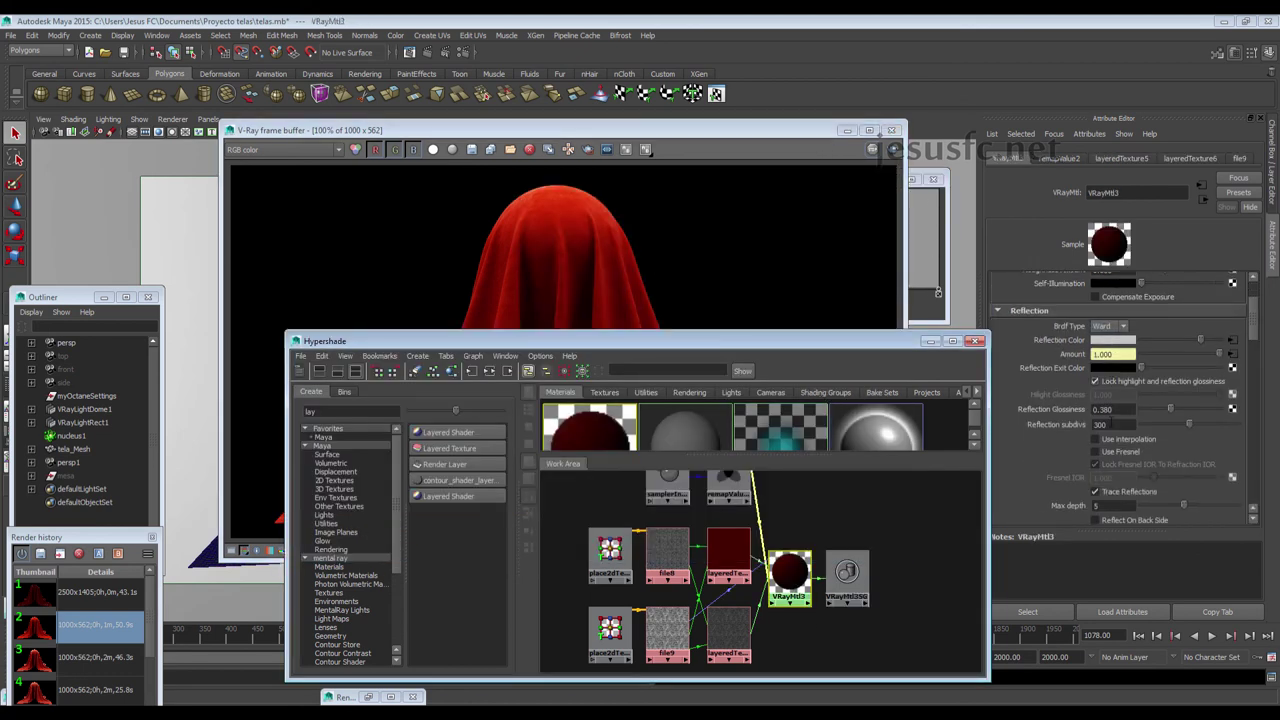
Review VRayMtl3's reflection and bump sections, then bring the red cloth render in front of Hypershade
{"action": "scroll", "coordinate": [1098, 418], "scroll_direction": "down", "scroll_amount": 5}
{"action": "scroll", "coordinate": [1098, 418], "scroll_direction": "down", "scroll_amount": 3}
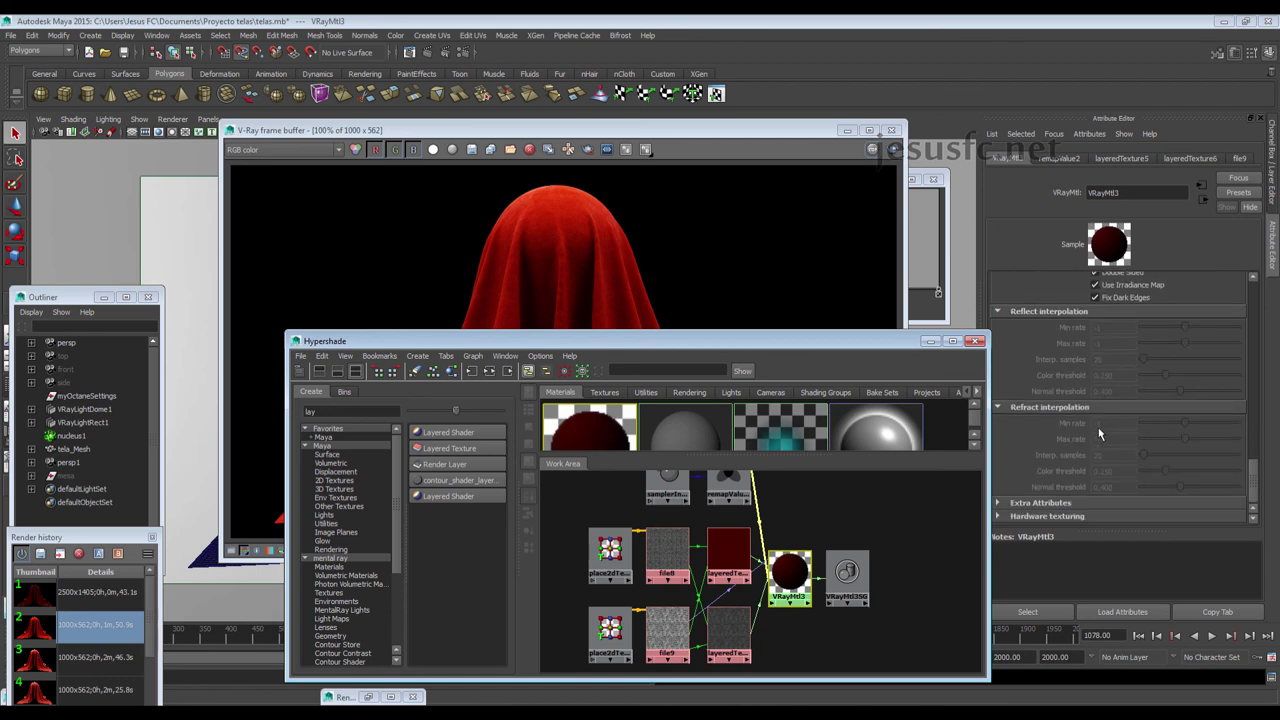
{"action": "scroll", "coordinate": [1100, 435], "scroll_direction": "down", "scroll_amount": 3}
{"action": "scroll", "coordinate": [1100, 435], "scroll_direction": "up", "scroll_amount": 2}
{"action": "scroll", "coordinate": [1105, 435], "scroll_direction": "up", "scroll_amount": 2}
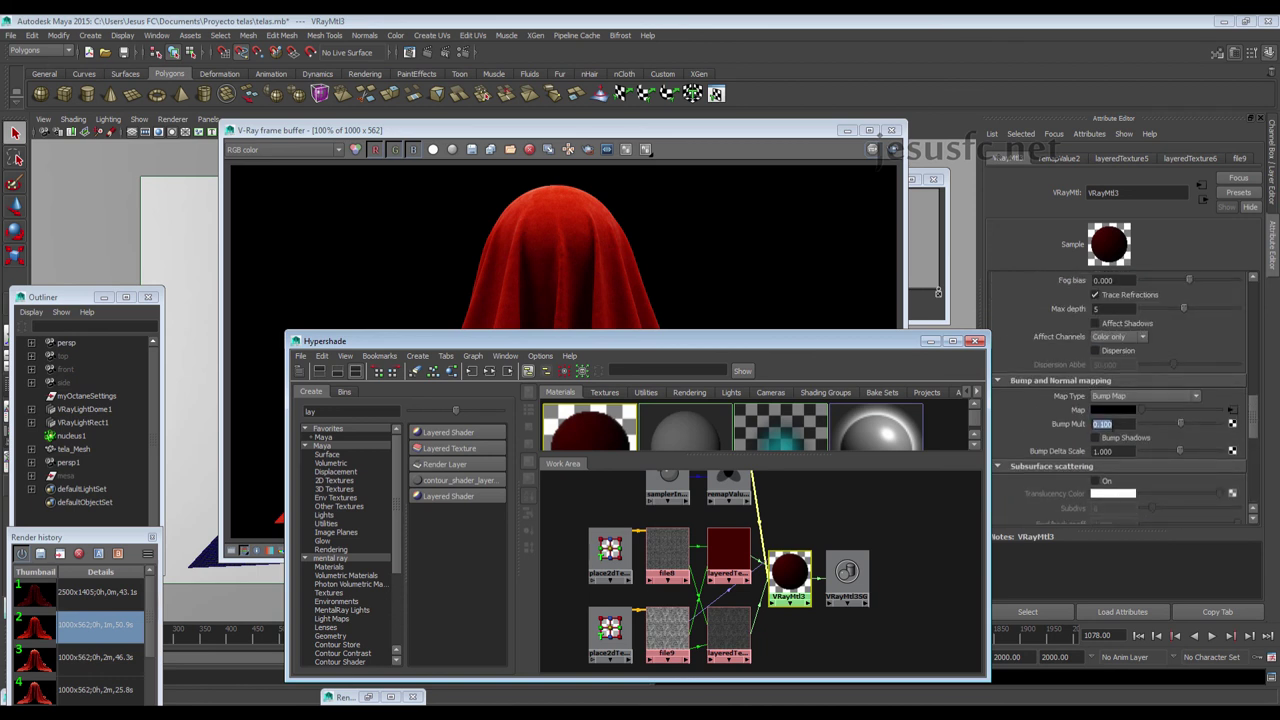
{"action": "scroll", "coordinate": [1078, 425], "scroll_direction": "up", "scroll_amount": 3}
{"action": "scroll", "coordinate": [1078, 425], "scroll_direction": "up", "scroll_amount": 3}
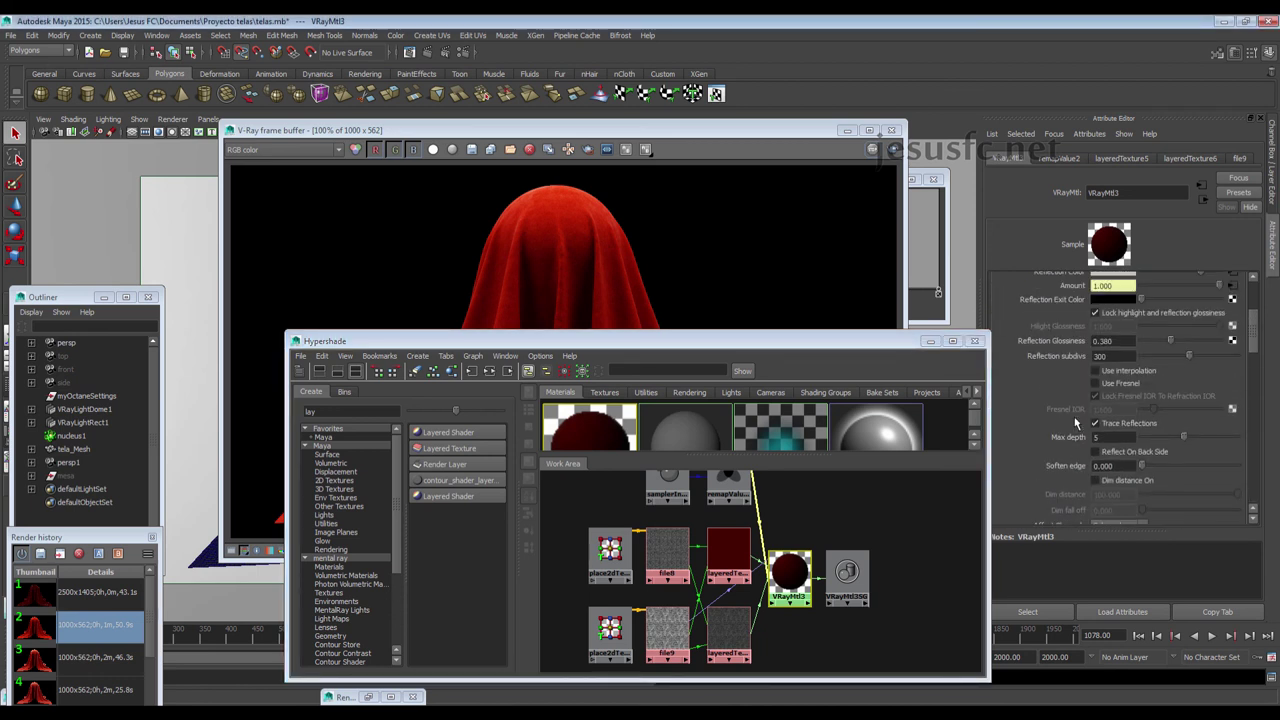
{"action": "scroll", "coordinate": [1078, 425], "scroll_direction": "up", "scroll_amount": 2}
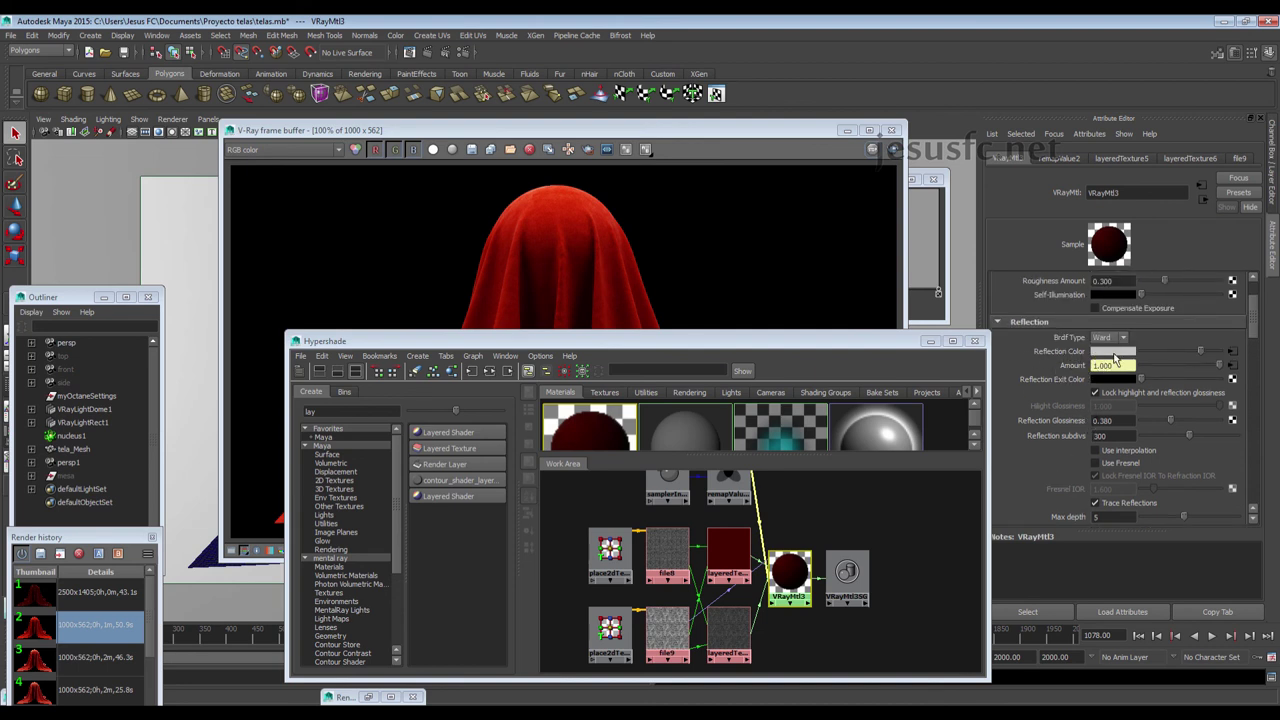
{"action": "left_click", "coordinate": [668, 136]}
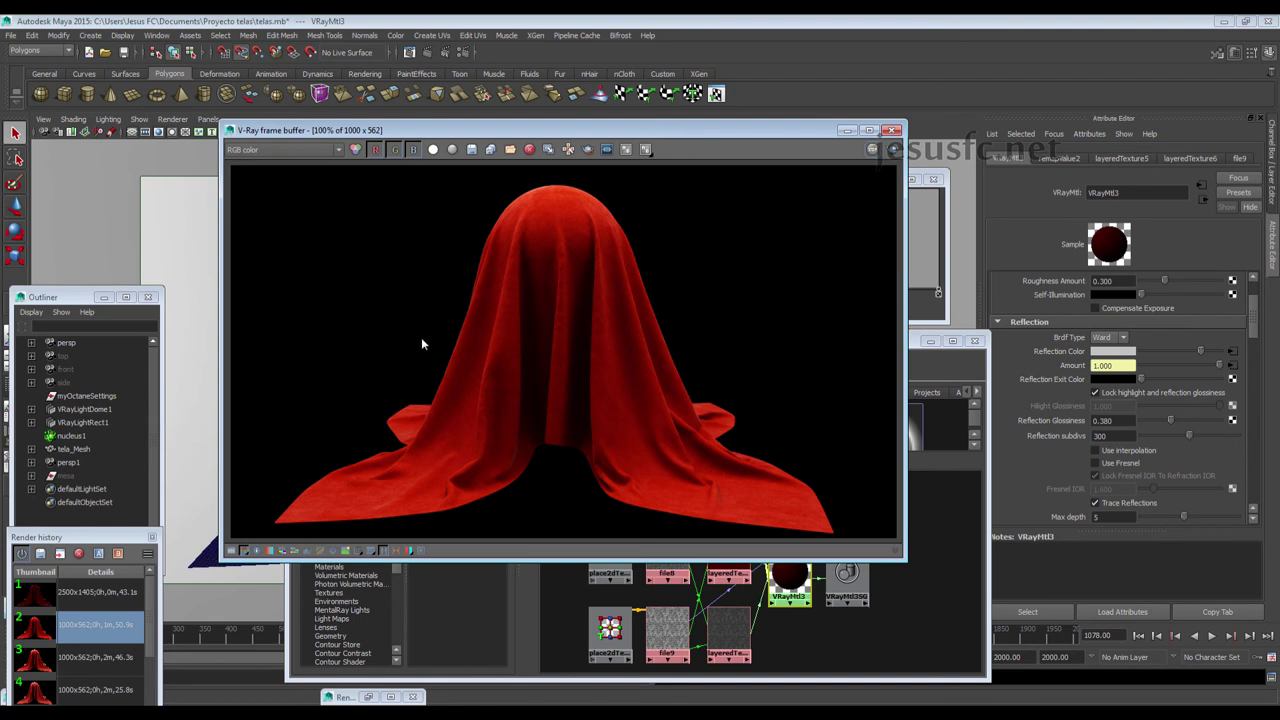
Zoom the frame buffer to 200% on the cloth's lower-left drape
{"action": "scroll", "coordinate": [410, 423], "scroll_direction": "up", "scroll_amount": 1}
{"action": "middle_click_drag", "start_coordinate": [410, 423], "coordinate": [542, 242]}
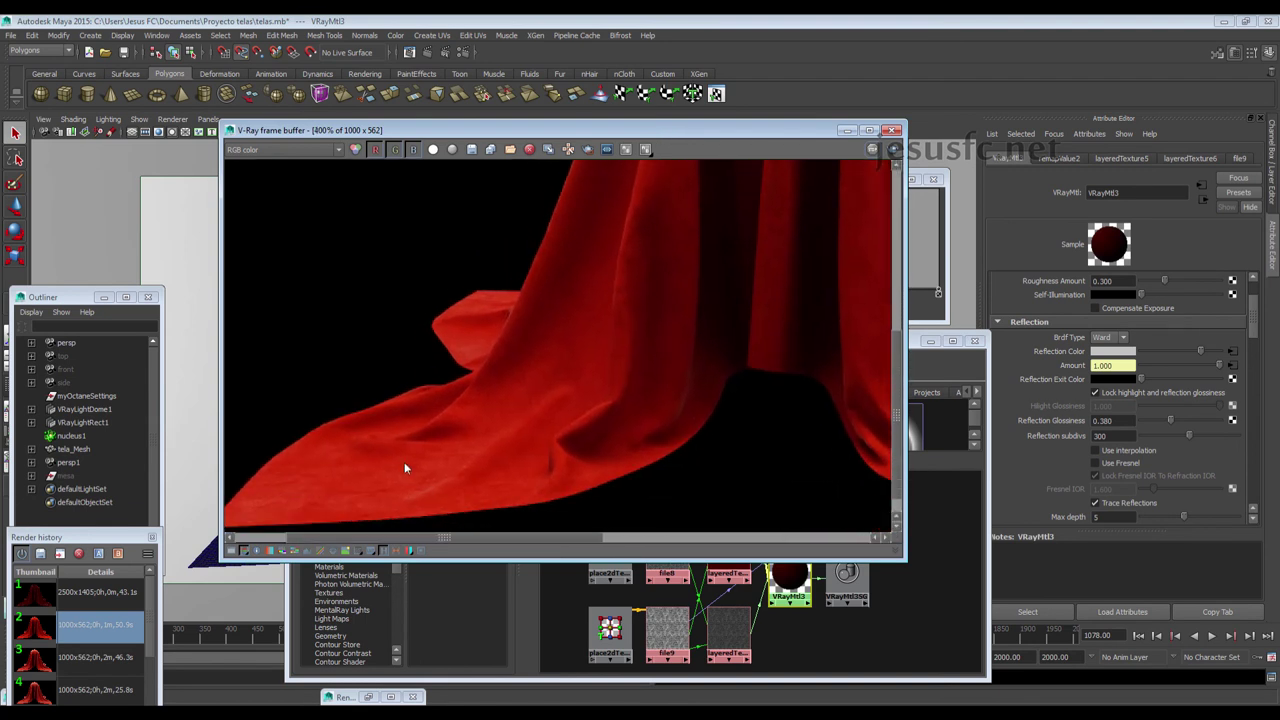
{"action": "scroll", "coordinate": [405, 468], "scroll_direction": "down", "scroll_amount": 1}
{"action": "middle_click_drag", "start_coordinate": [405, 468], "coordinate": [443, 422]}
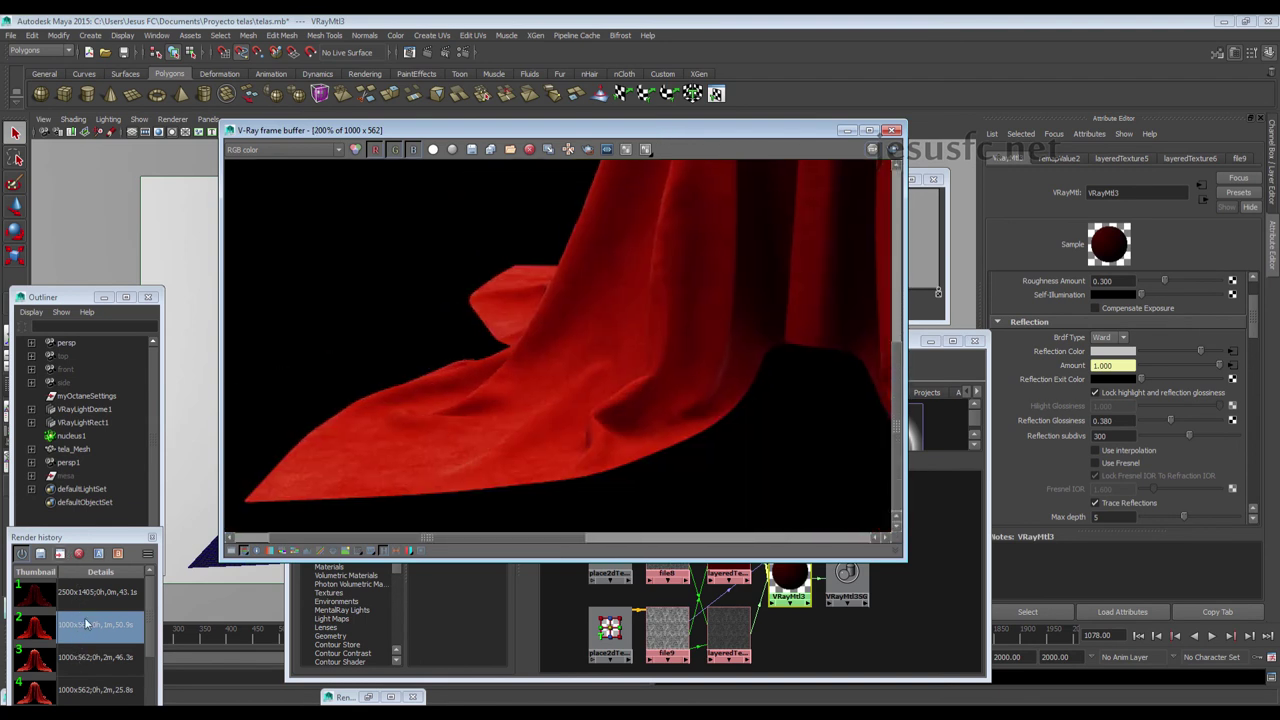
A/B compare against history render 3 across the folds, then show file9's attributes
{"action": "left_click", "coordinate": [98, 554]}
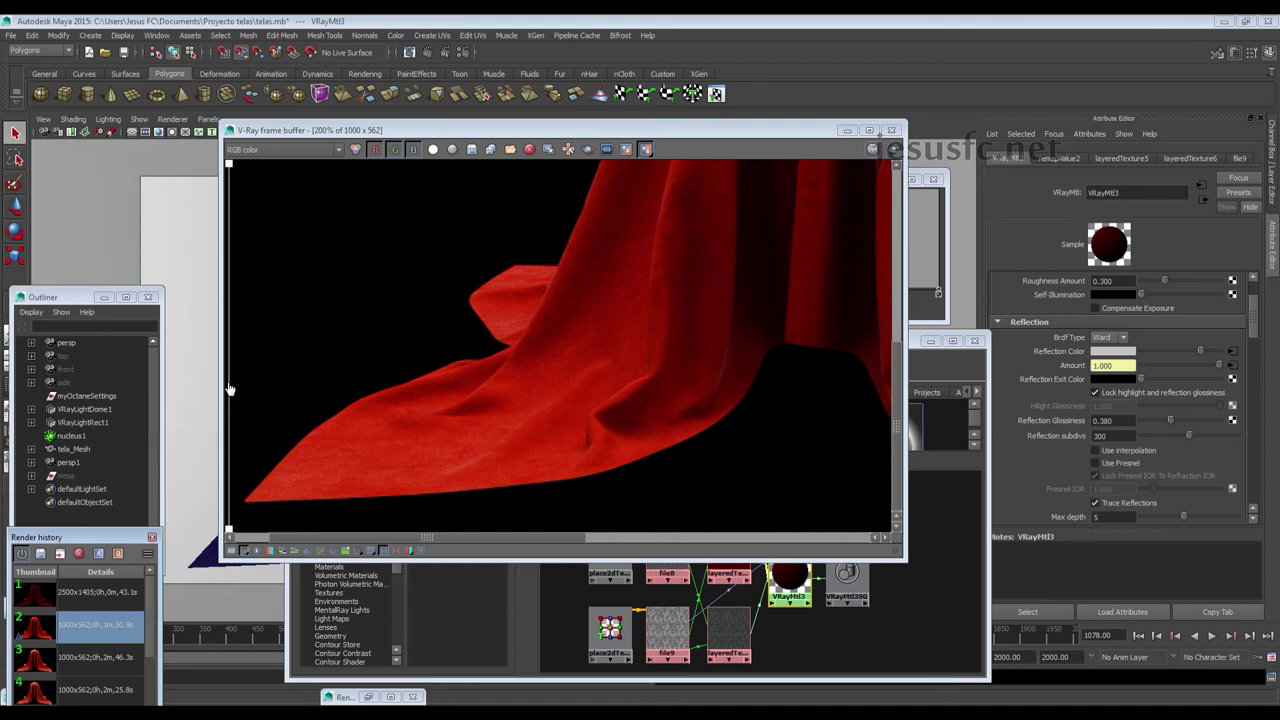
{"action": "left_click_drag", "start_coordinate": [229, 389], "coordinate": [420, 389]}
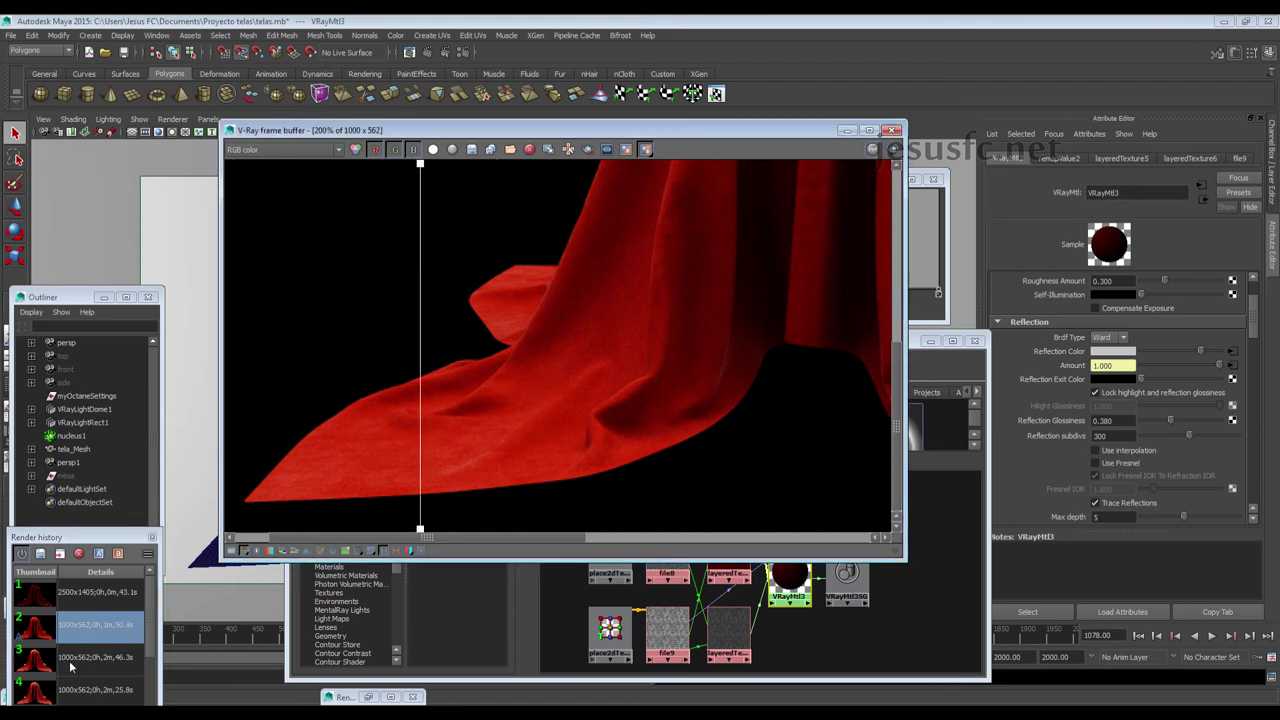
{"action": "left_click", "coordinate": [70, 667]}
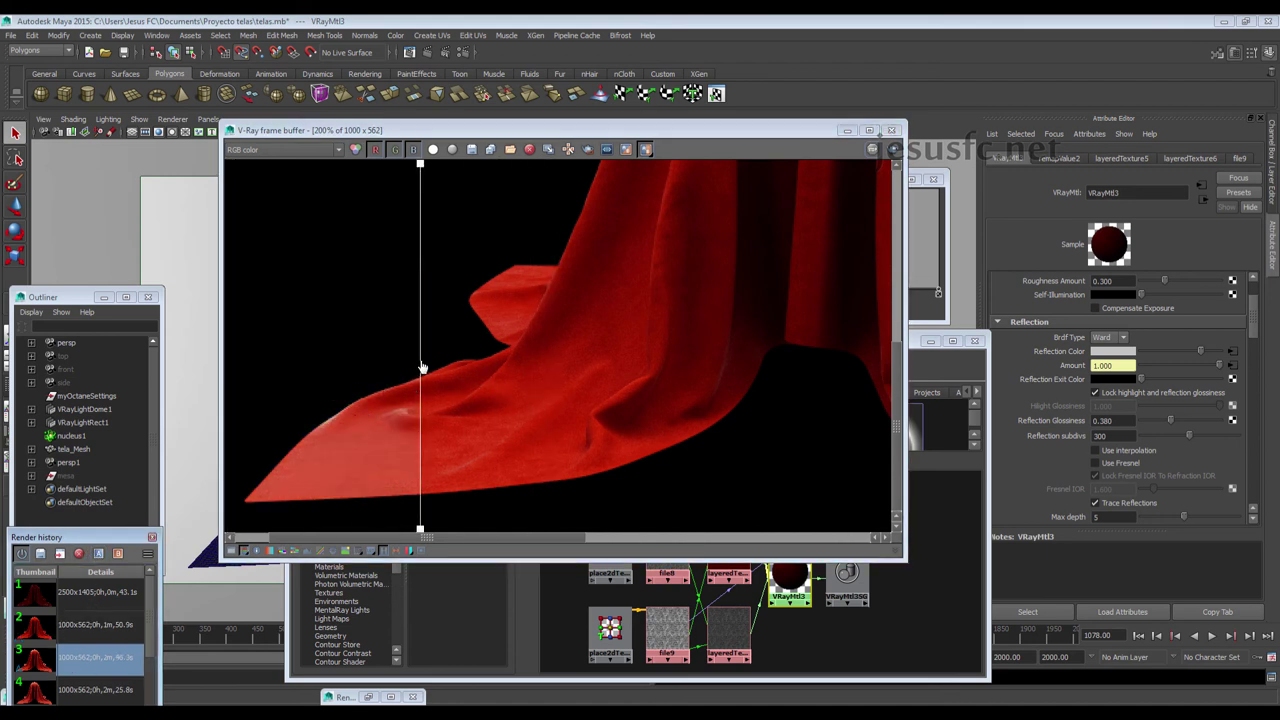
{"action": "mouse_move", "coordinate": [422, 368]}
{"action": "left_mouse_down"}
{"action": "mouse_move", "coordinate": [294, 374]}
{"action": "mouse_move", "coordinate": [486, 360]}
{"action": "mouse_move", "coordinate": [397, 357]}
{"action": "mouse_move", "coordinate": [457, 368]}
{"action": "mouse_move", "coordinate": [437, 351]}
{"action": "mouse_move", "coordinate": [306, 374]}
{"action": "mouse_move", "coordinate": [450, 372]}
{"action": "left_mouse_up"}
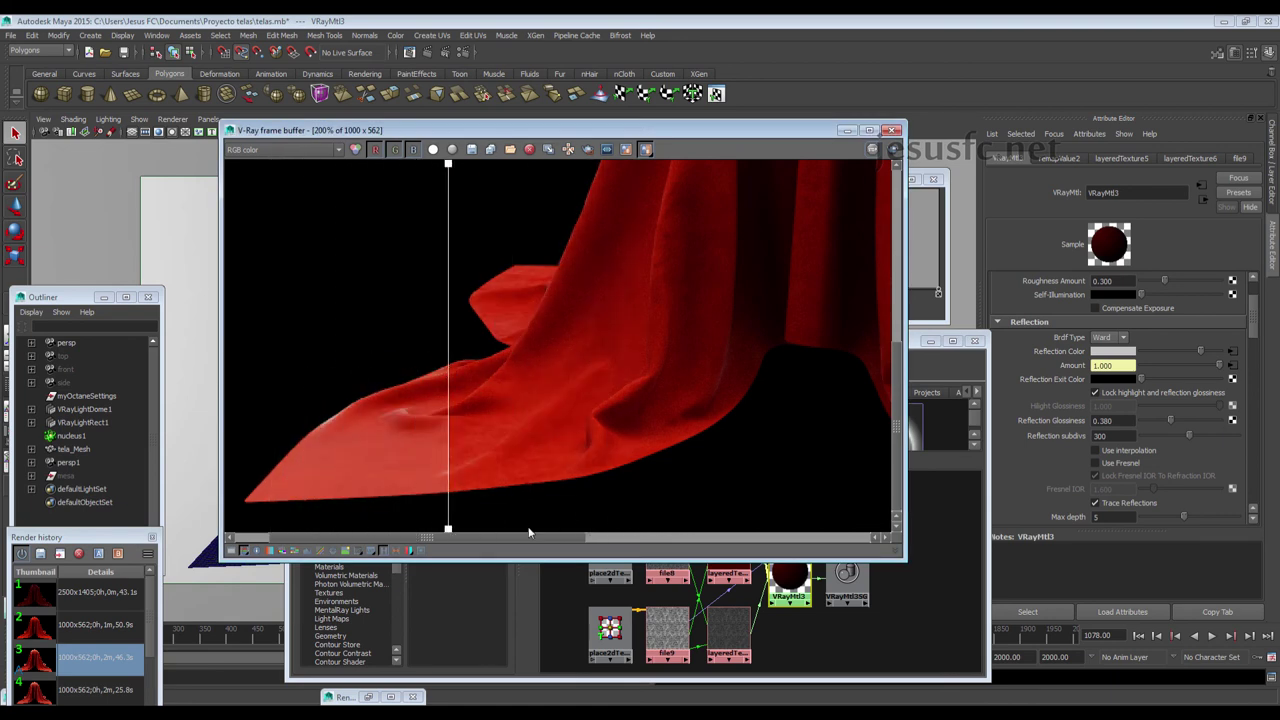
{"action": "left_click", "coordinate": [674, 634]}
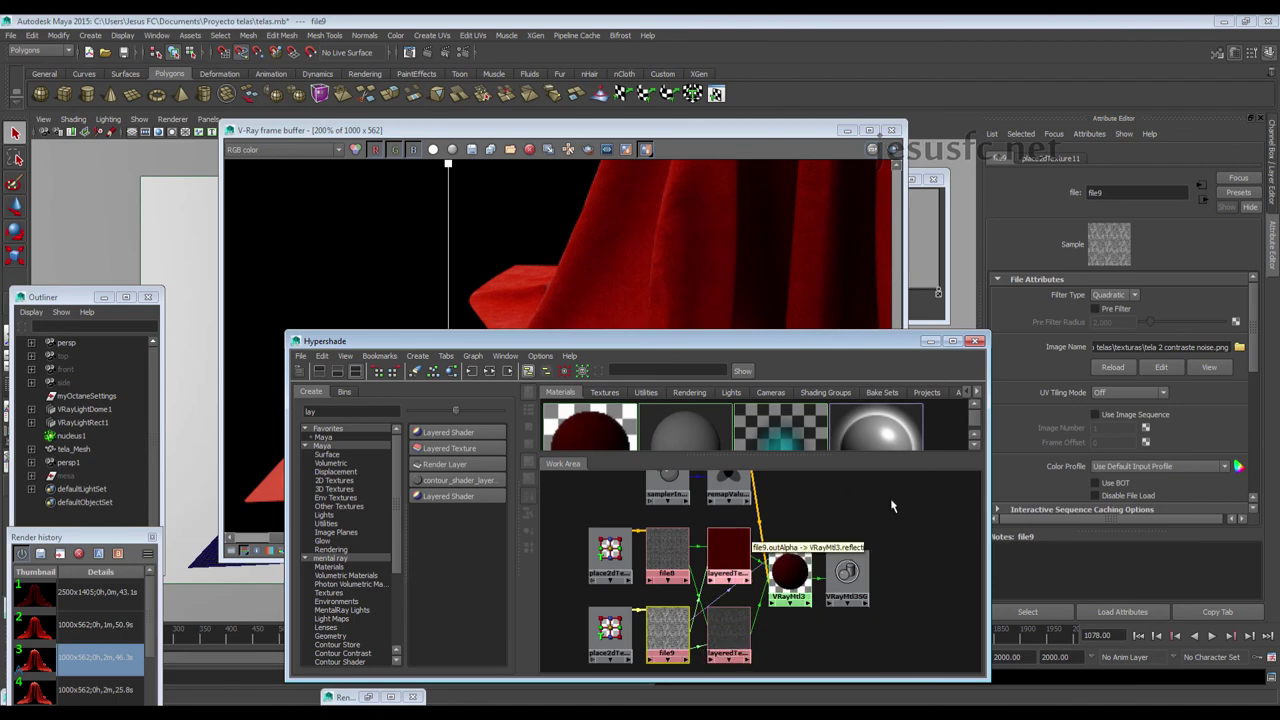
View the tela 2 contraste noise.png image in FCheck, then return to the zoomed comparison
{"action": "left_click", "coordinate": [1213, 366]}
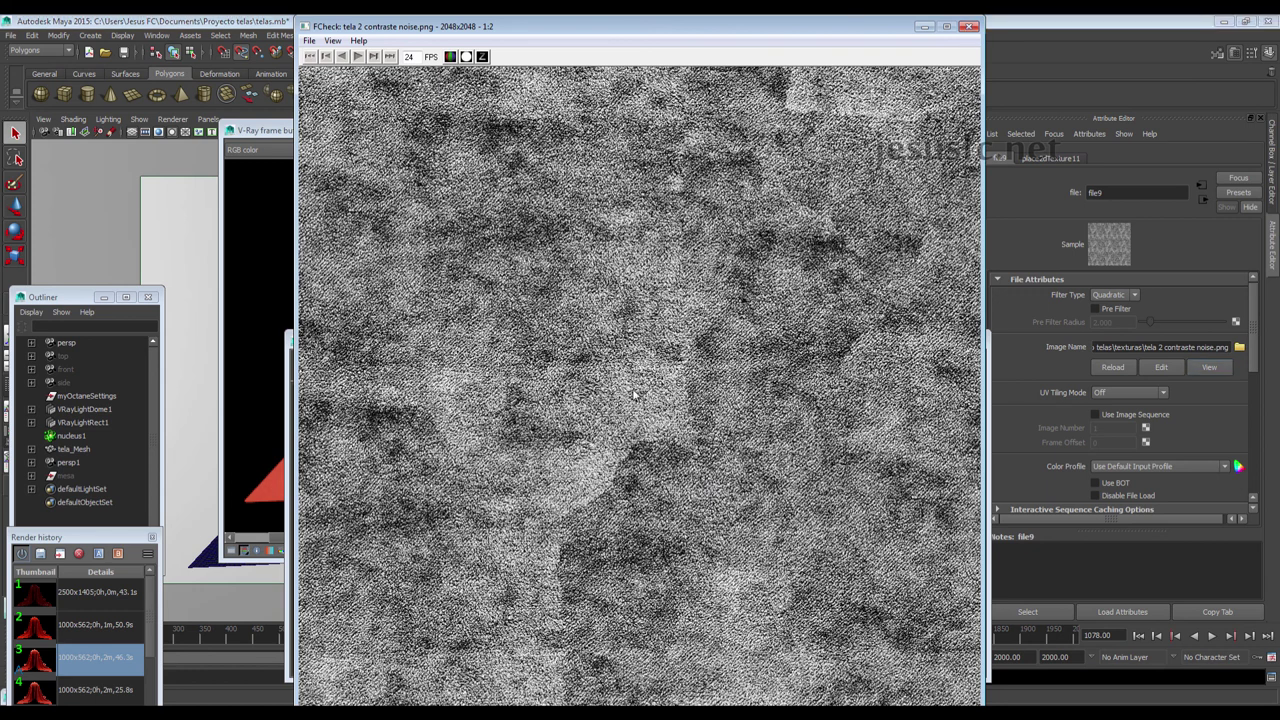
{"action": "left_click", "coordinate": [968, 26]}
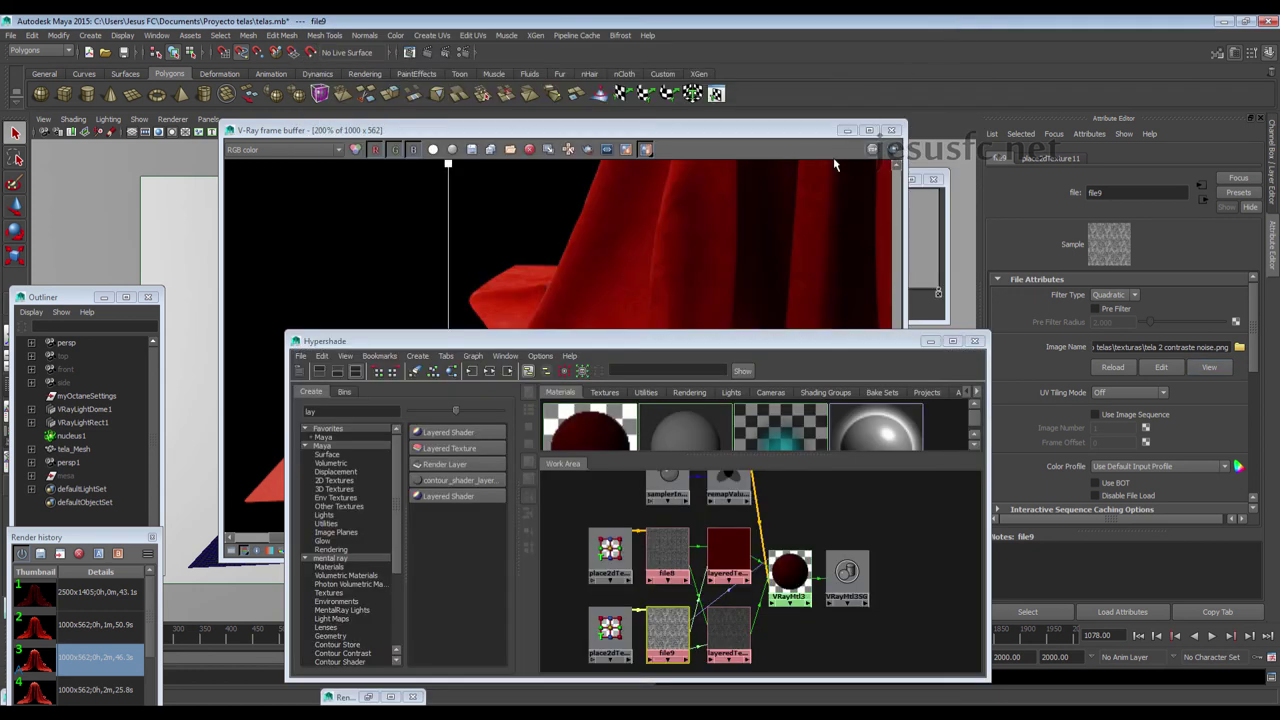
{"action": "left_click", "coordinate": [452, 272]}
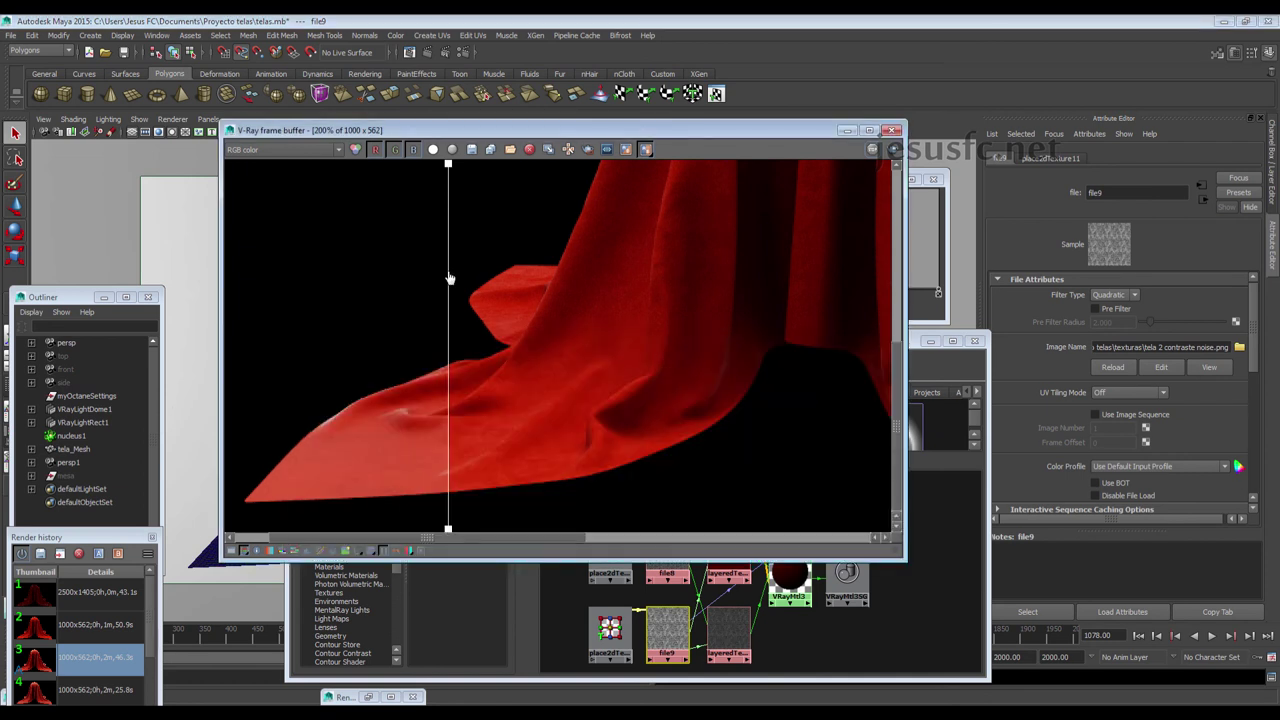
Sweep the compare wipe across the lower drape and edge against history render 3
{"action": "mouse_move", "coordinate": [450, 278]}
{"action": "left_mouse_down"}
{"action": "mouse_move", "coordinate": [344, 315]}
{"action": "mouse_move", "coordinate": [437, 362]}
{"action": "mouse_move", "coordinate": [300, 385]}
{"action": "left_mouse_up"}
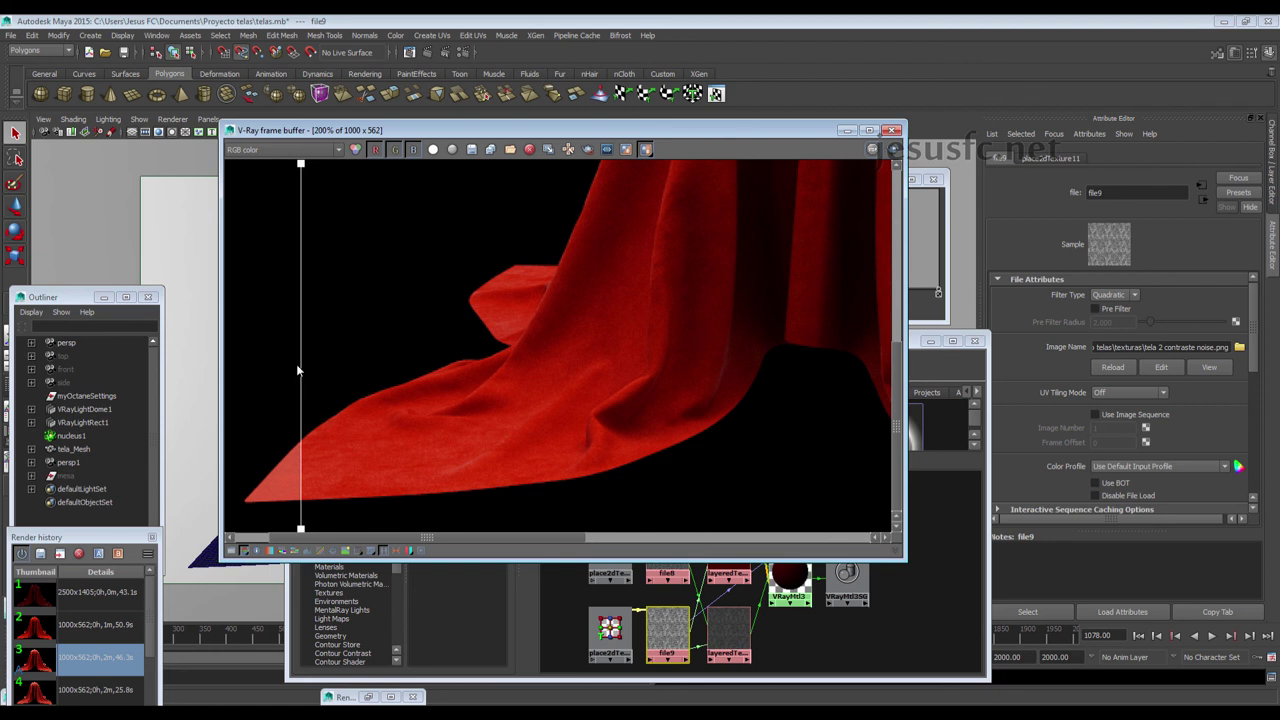
{"action": "mouse_move", "coordinate": [593, 346]}
{"action": "middle_mouse_down"}
{"action": "mouse_move", "coordinate": [508, 414]}
{"action": "mouse_move", "coordinate": [324, 286]}
{"action": "middle_mouse_up"}
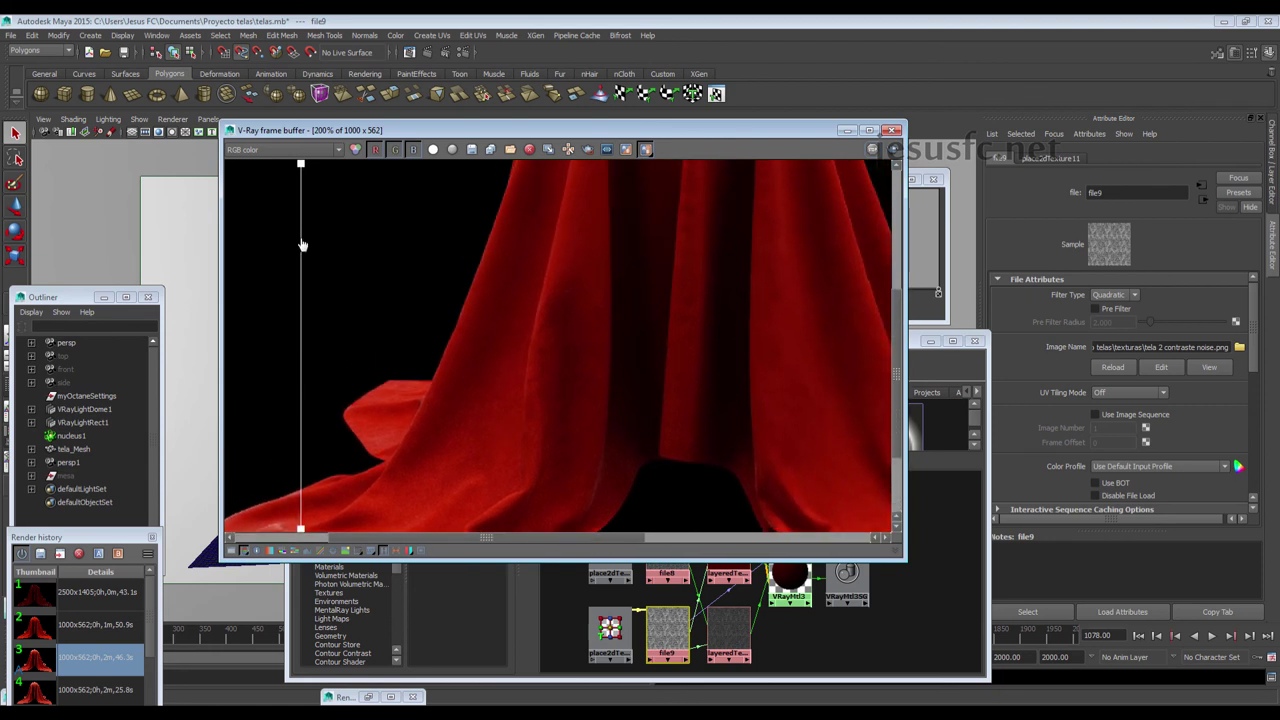
{"action": "mouse_move", "coordinate": [303, 249]}
{"action": "left_mouse_down"}
{"action": "mouse_move", "coordinate": [680, 266]}
{"action": "mouse_move", "coordinate": [482, 268]}
{"action": "mouse_move", "coordinate": [646, 260]}
{"action": "mouse_move", "coordinate": [482, 279]}
{"action": "mouse_move", "coordinate": [335, 345]}
{"action": "left_mouse_up"}
{"action": "middle_click_drag", "start_coordinate": [420, 405], "coordinate": [523, 275]}
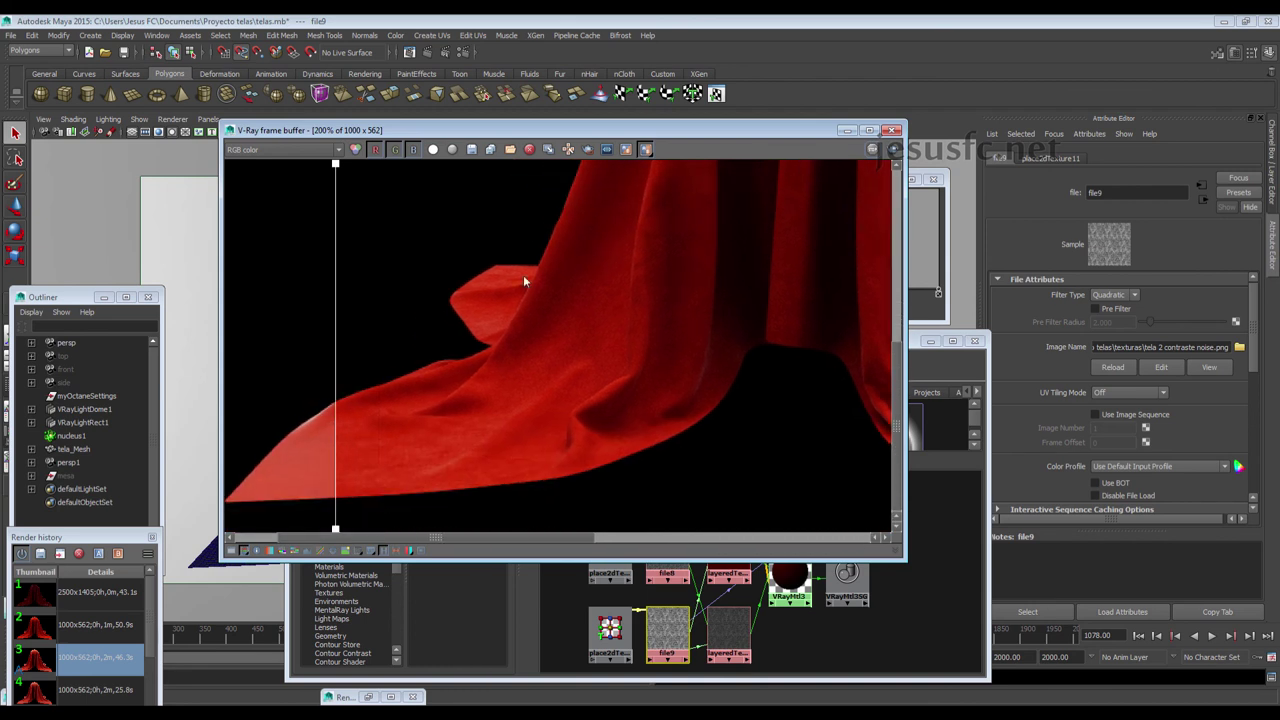
{"action": "mouse_move", "coordinate": [337, 442]}
{"action": "left_mouse_down"}
{"action": "mouse_move", "coordinate": [494, 434]}
{"action": "mouse_move", "coordinate": [310, 444]}
{"action": "left_mouse_up"}
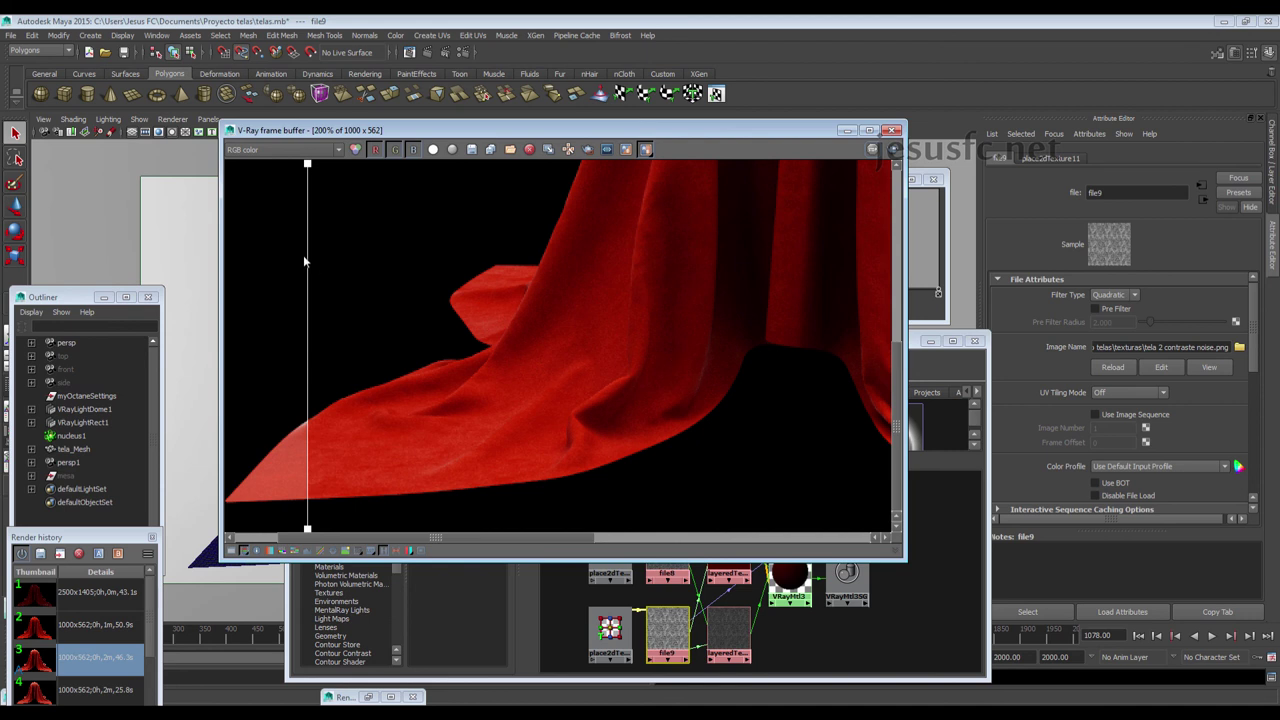
{"action": "mouse_move", "coordinate": [323, 274]}
{"action": "left_mouse_down"}
{"action": "mouse_move", "coordinate": [634, 285]}
{"action": "mouse_move", "coordinate": [573, 244]}
{"action": "mouse_move", "coordinate": [533, 250]}
{"action": "mouse_move", "coordinate": [655, 250]}
{"action": "mouse_move", "coordinate": [512, 271]}
{"action": "mouse_move", "coordinate": [740, 266]}
{"action": "mouse_move", "coordinate": [394, 266]}
{"action": "mouse_move", "coordinate": [666, 264]}
{"action": "mouse_move", "coordinate": [494, 264]}
{"action": "left_mouse_up"}
{"action": "middle_click_drag", "start_coordinate": [697, 178], "coordinate": [612, 455]}
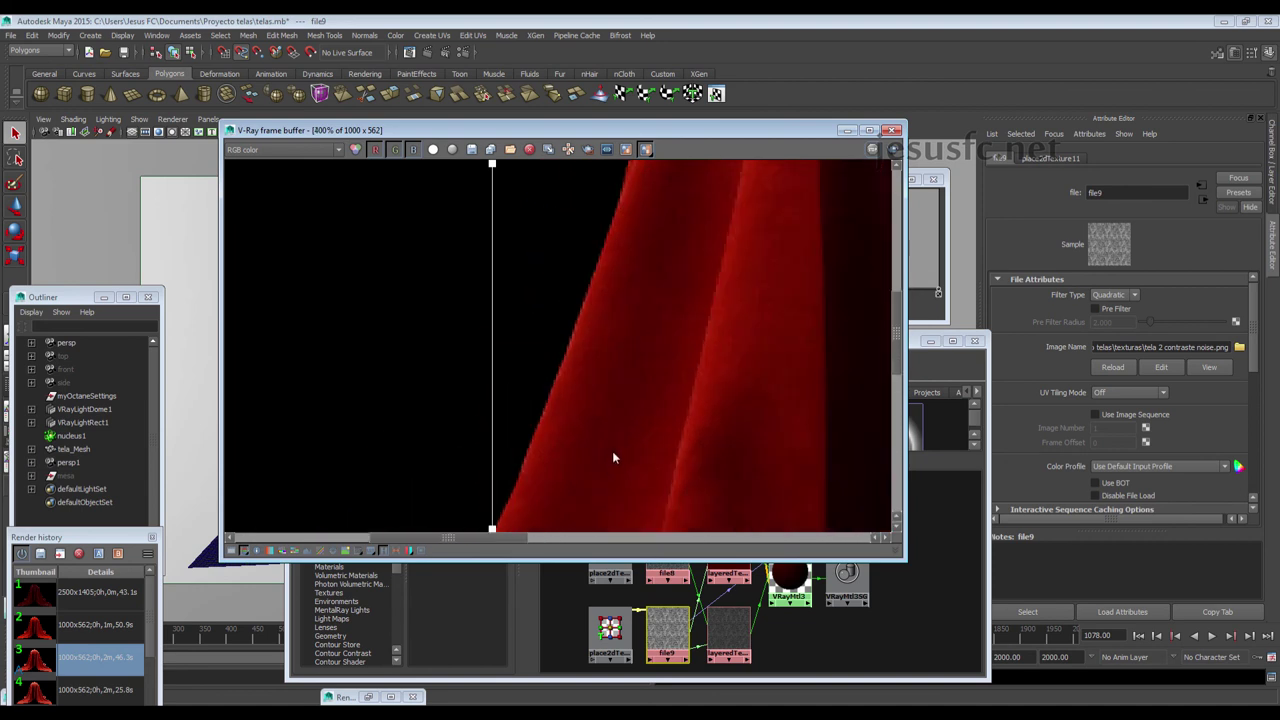
Pan to the cloth's crown and sweep the compare wipe between new and earlier renders
{"action": "scroll", "coordinate": [683, 352], "scroll_direction": "down", "scroll_amount": 2}
{"action": "scroll", "coordinate": [679, 348], "scroll_direction": "up", "scroll_amount": 2}
{"action": "middle_click_drag", "start_coordinate": [615, 300], "coordinate": [566, 423]}
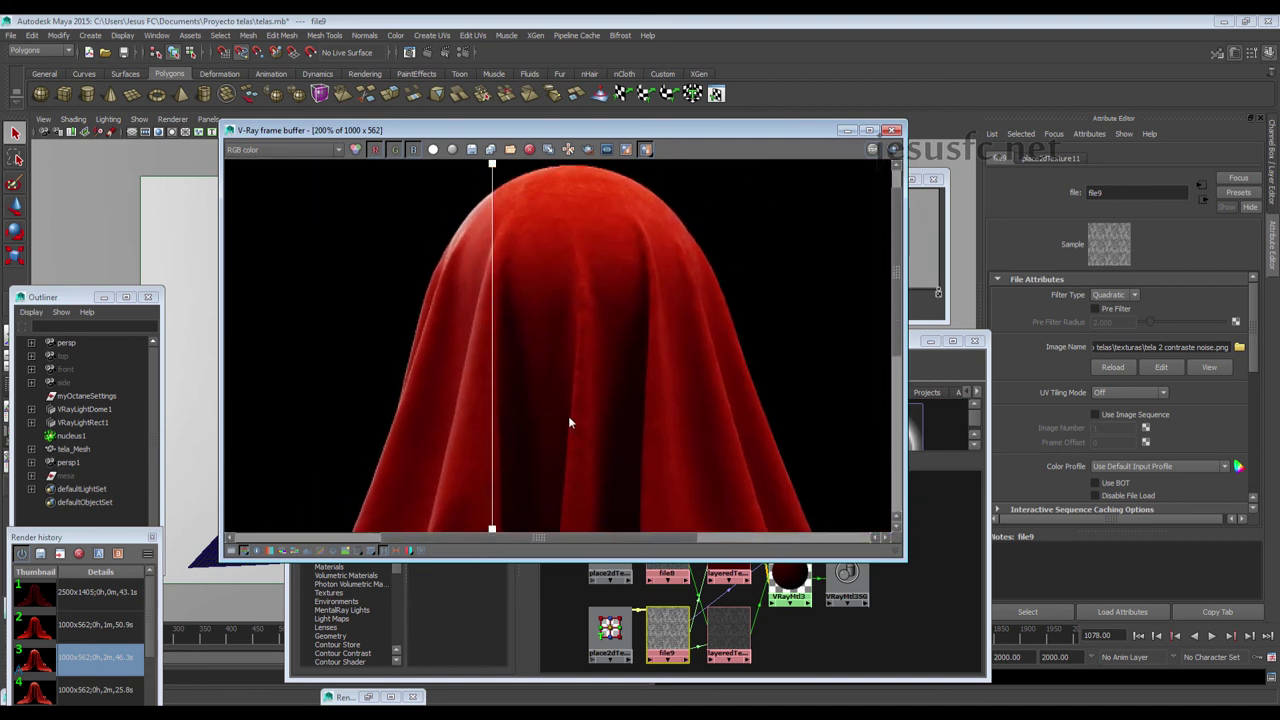
{"action": "middle_click_drag", "start_coordinate": [528, 226], "coordinate": [528, 278]}
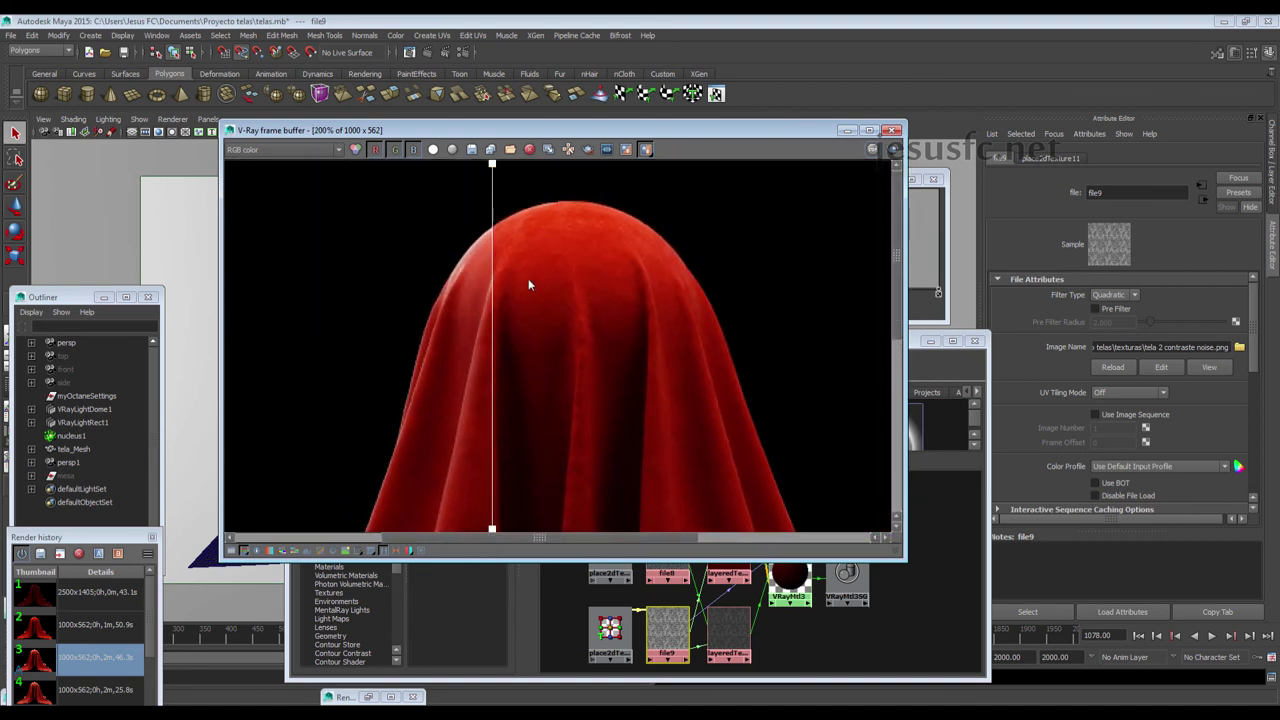
{"action": "left_click_drag", "start_coordinate": [493, 216], "coordinate": [770, 252]}
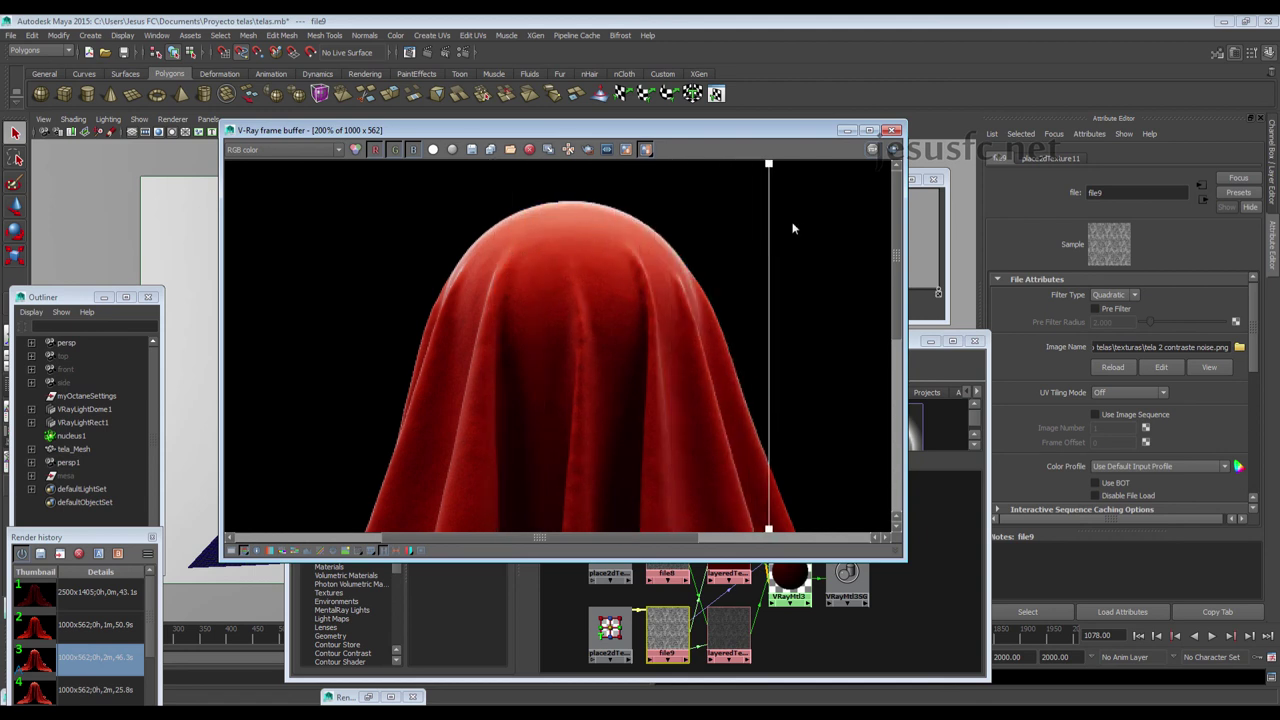
{"action": "mouse_move", "coordinate": [769, 226]}
{"action": "left_mouse_down"}
{"action": "mouse_move", "coordinate": [418, 245]}
{"action": "mouse_move", "coordinate": [594, 236]}
{"action": "mouse_move", "coordinate": [417, 274]}
{"action": "left_mouse_up"}
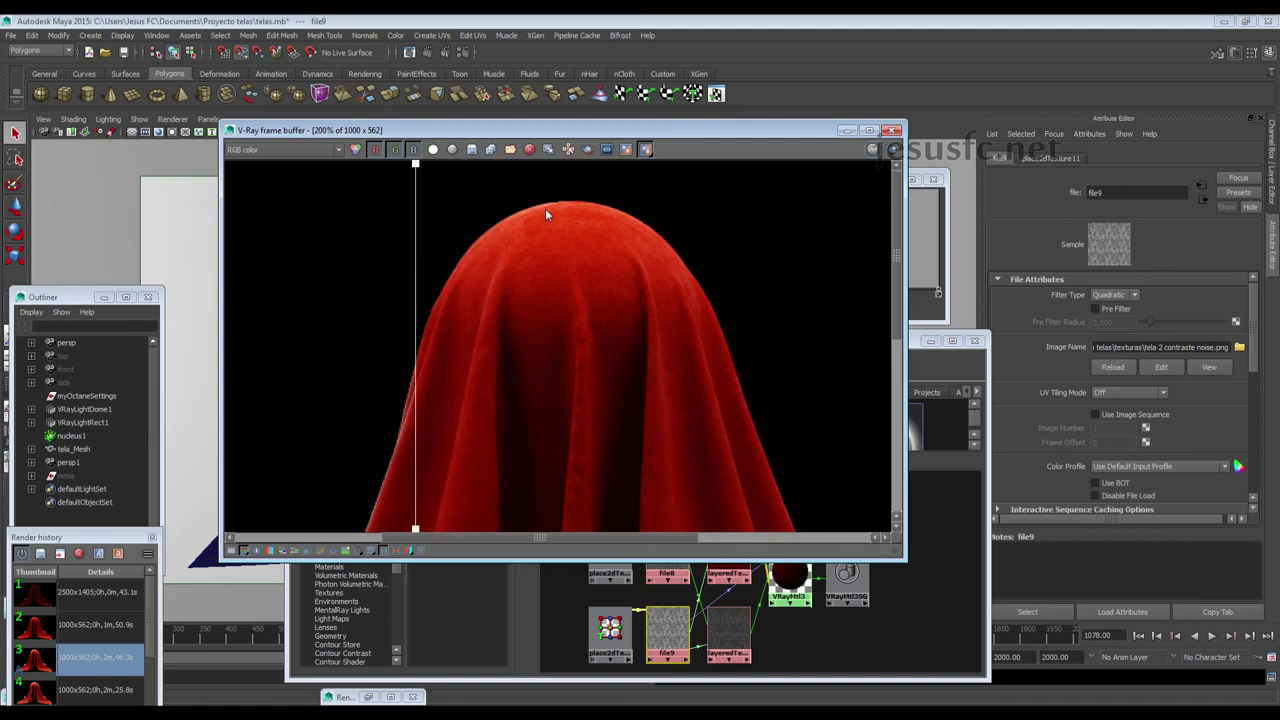
{"action": "mouse_move", "coordinate": [418, 227]}
{"action": "left_mouse_down"}
{"action": "mouse_move", "coordinate": [557, 205]}
{"action": "mouse_move", "coordinate": [416, 241]}
{"action": "mouse_move", "coordinate": [563, 200]}
{"action": "mouse_move", "coordinate": [457, 214]}
{"action": "mouse_move", "coordinate": [433, 255]}
{"action": "mouse_move", "coordinate": [590, 231]}
{"action": "mouse_move", "coordinate": [343, 246]}
{"action": "left_mouse_up"}
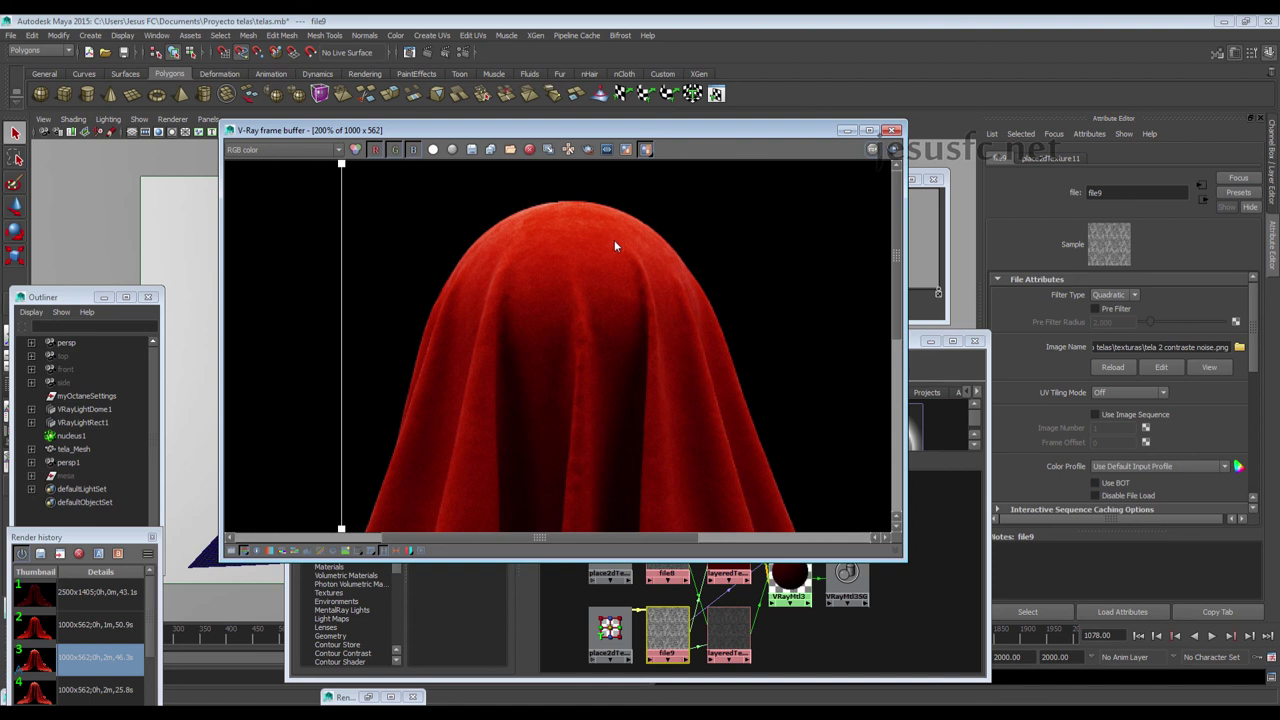
Compare the renders over the lower right drape, then fit the whole render at 100%
{"action": "scroll", "coordinate": [684, 304], "scroll_direction": "up", "scroll_amount": 2}
{"action": "scroll", "coordinate": [682, 295], "scroll_direction": "down", "scroll_amount": 2}
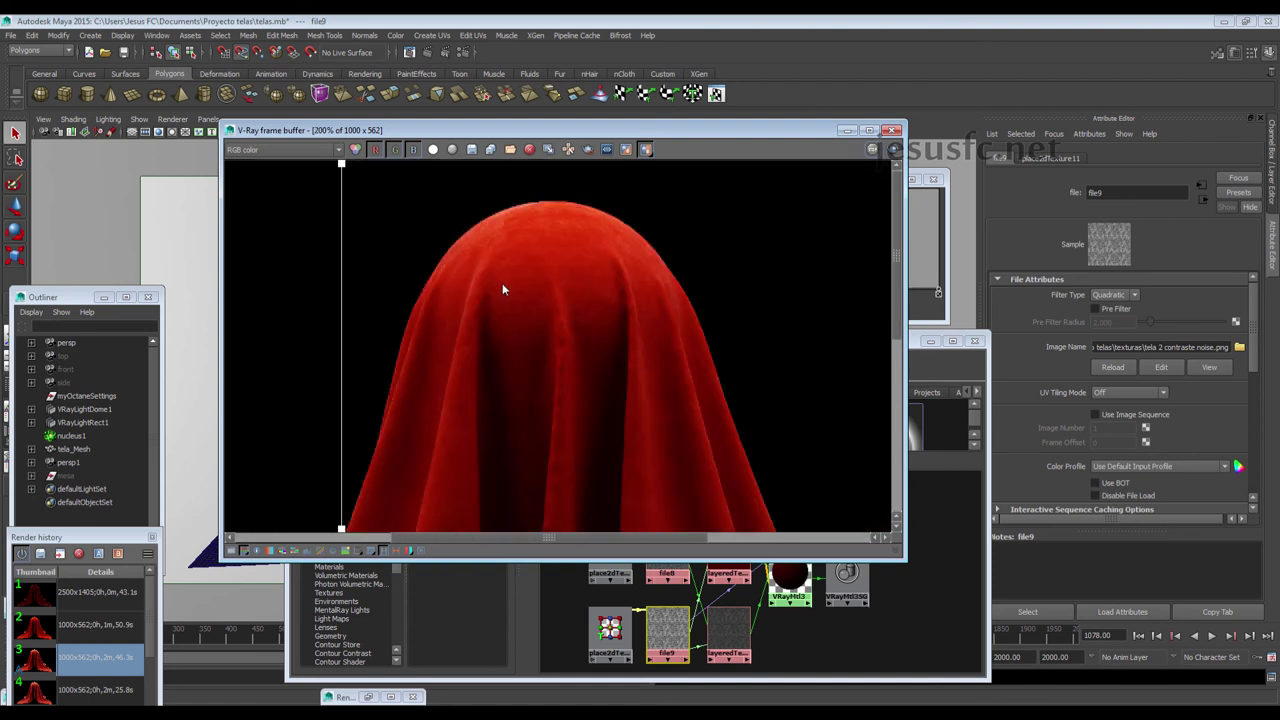
{"action": "middle_click_drag", "start_coordinate": [643, 424], "coordinate": [606, 314]}
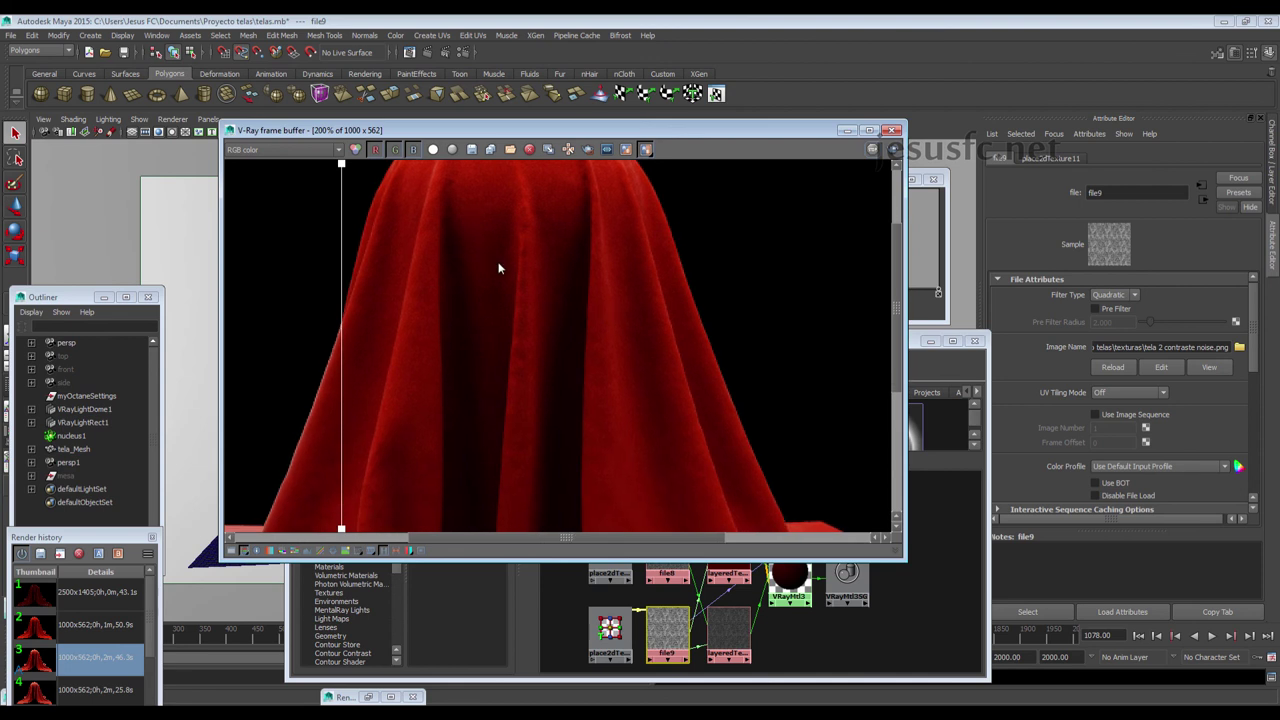
{"action": "middle_click_drag", "start_coordinate": [680, 400], "coordinate": [598, 203]}
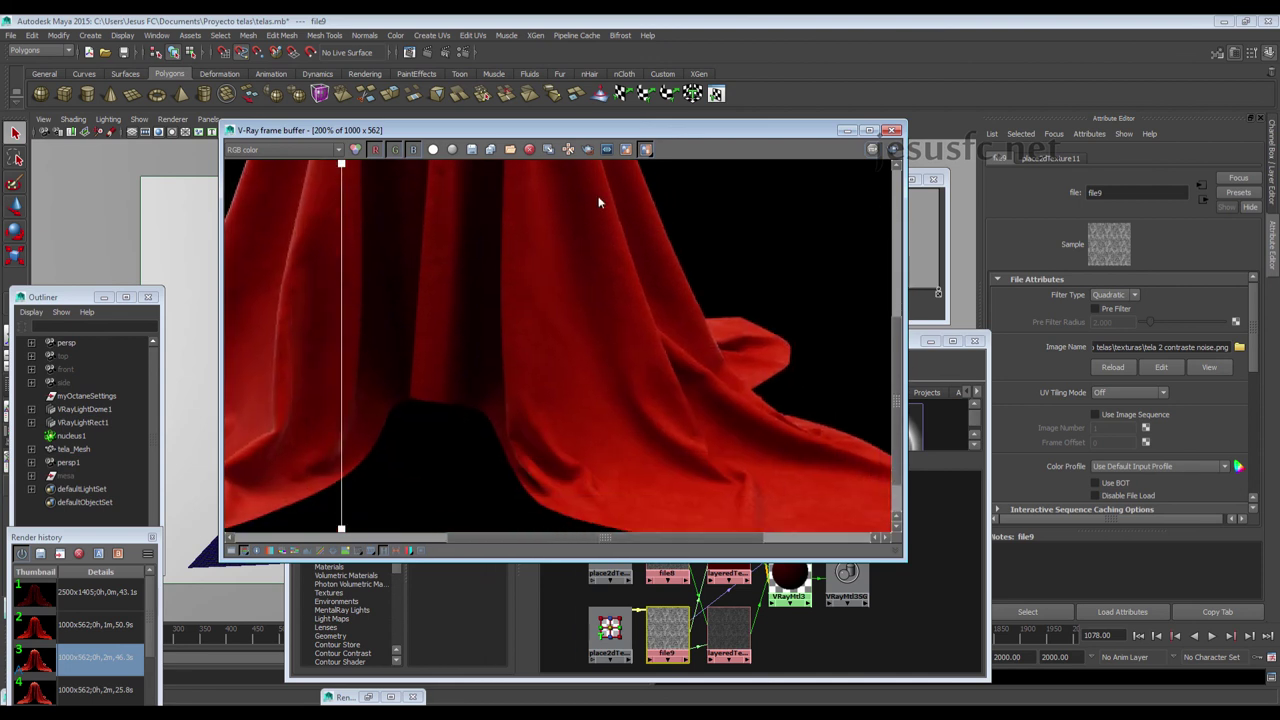
{"action": "middle_click_drag", "start_coordinate": [729, 361], "coordinate": [571, 221]}
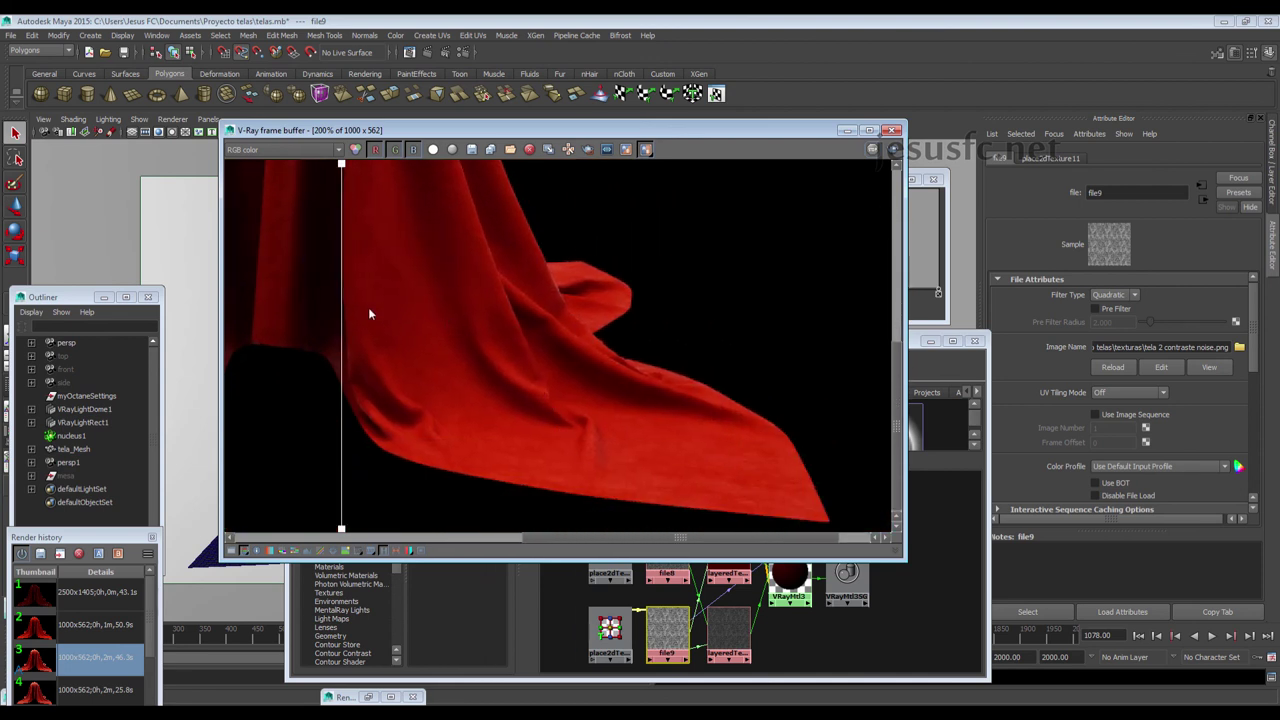
{"action": "mouse_move", "coordinate": [363, 300]}
{"action": "left_mouse_down"}
{"action": "mouse_move", "coordinate": [620, 324]}
{"action": "mouse_move", "coordinate": [852, 371]}
{"action": "mouse_move", "coordinate": [623, 357]}
{"action": "mouse_move", "coordinate": [480, 331]}
{"action": "mouse_move", "coordinate": [386, 334]}
{"action": "left_mouse_up"}
{"action": "mouse_move", "coordinate": [470, 333]}
{"action": "left_mouse_down"}
{"action": "mouse_move", "coordinate": [680, 363]}
{"action": "mouse_move", "coordinate": [409, 318]}
{"action": "mouse_move", "coordinate": [322, 320]}
{"action": "left_mouse_up"}
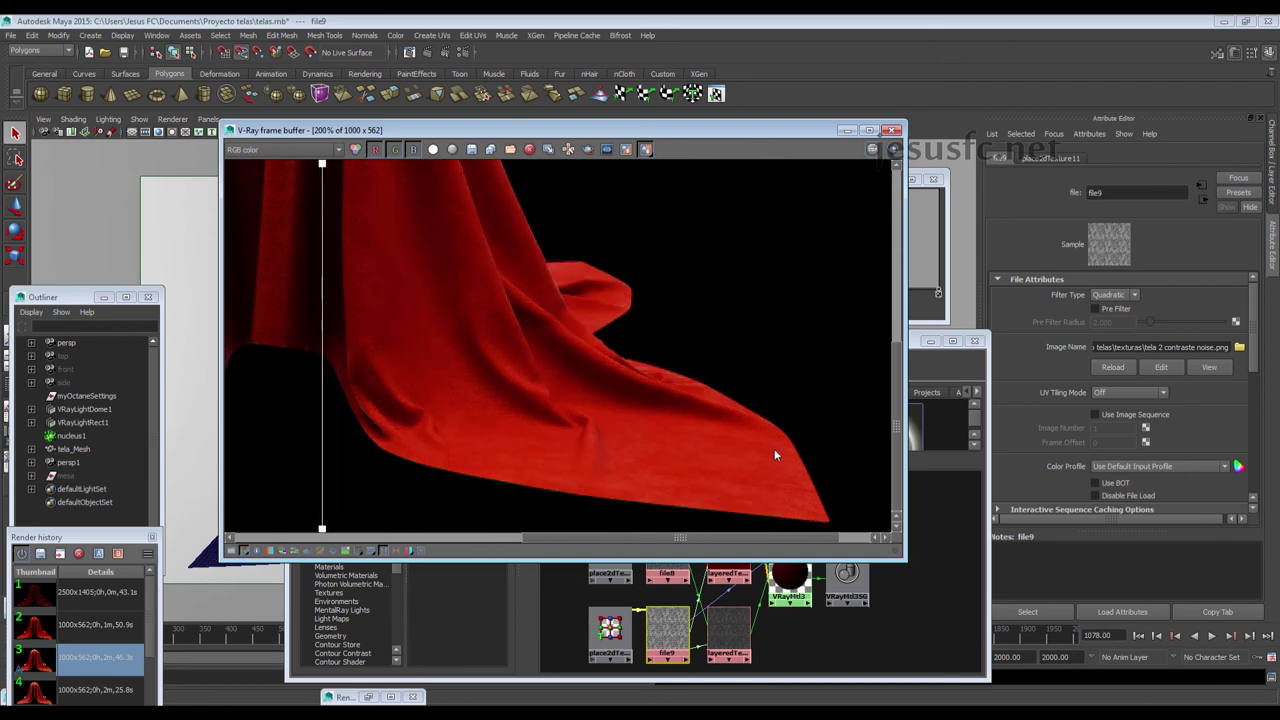
{"action": "double_click", "coordinate": [476, 400]}
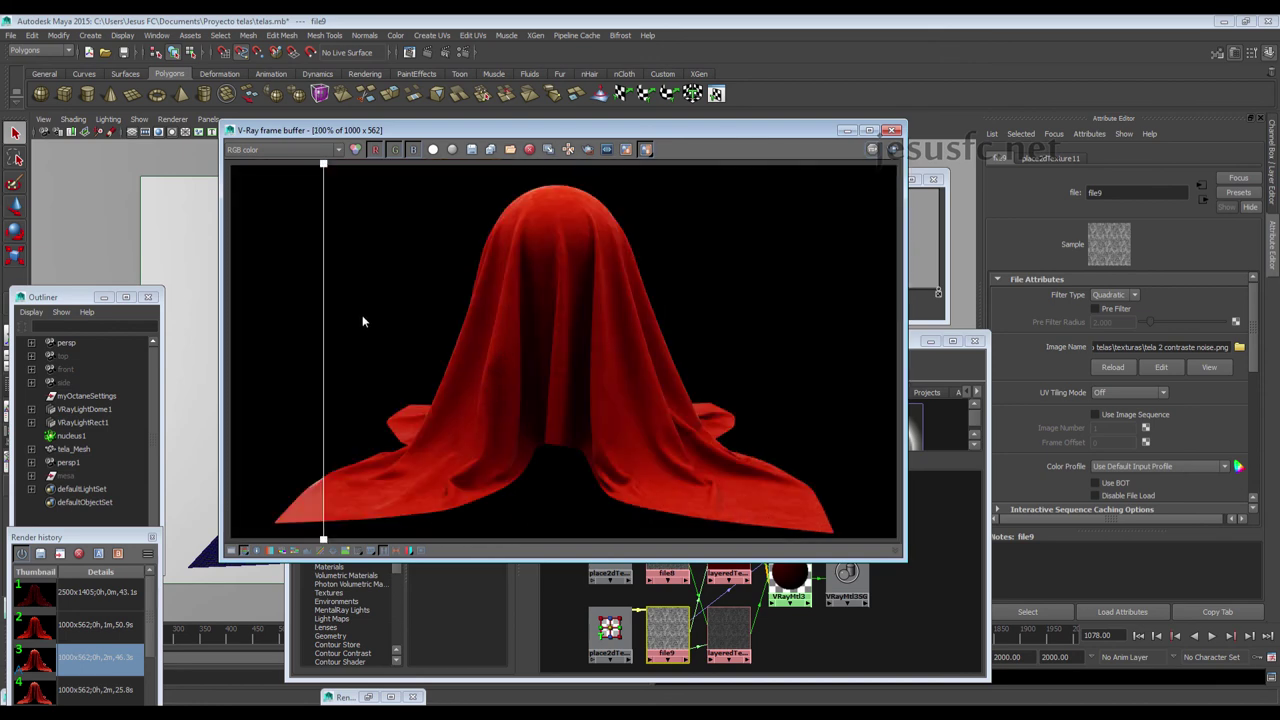
Show only the new render, zoom to 200% on the lower-left drape, then back to 100%
{"action": "left_click_drag", "start_coordinate": [324, 166], "coordinate": [212, 178]}
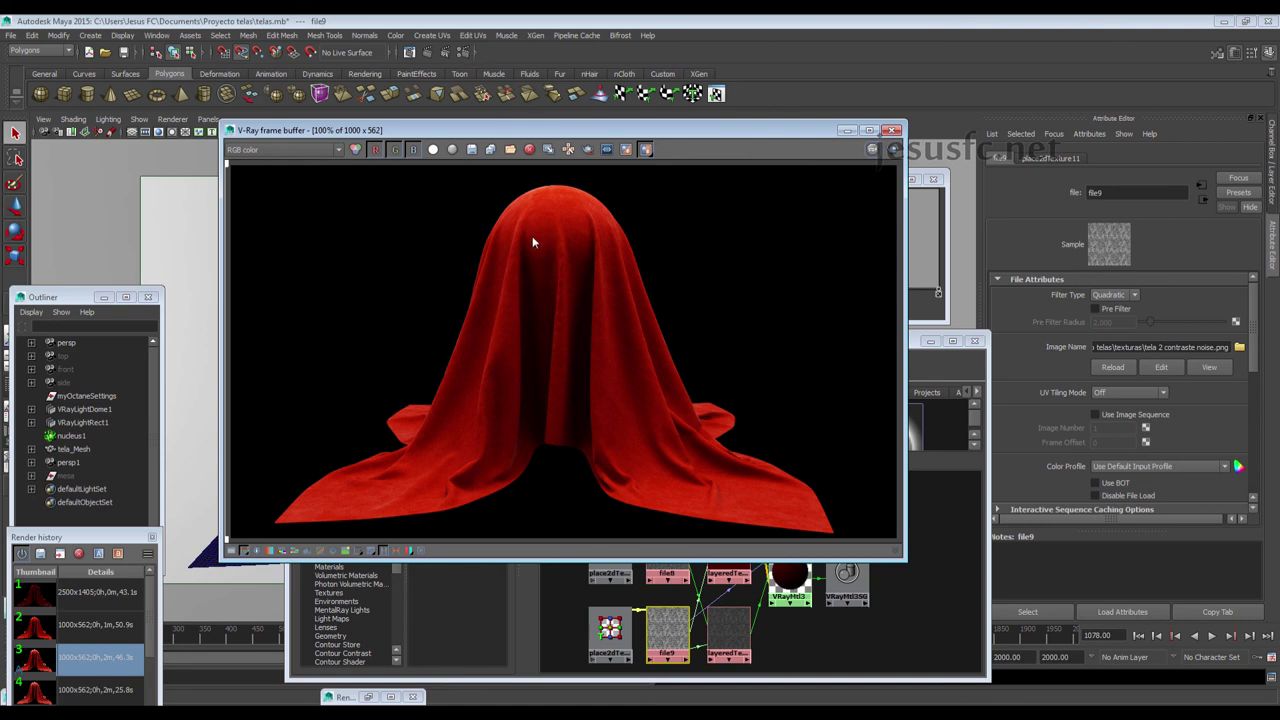
{"action": "scroll", "coordinate": [360, 499], "scroll_direction": "up", "scroll_amount": 1}
{"action": "middle_click_drag", "start_coordinate": [360, 499], "coordinate": [420, 416]}
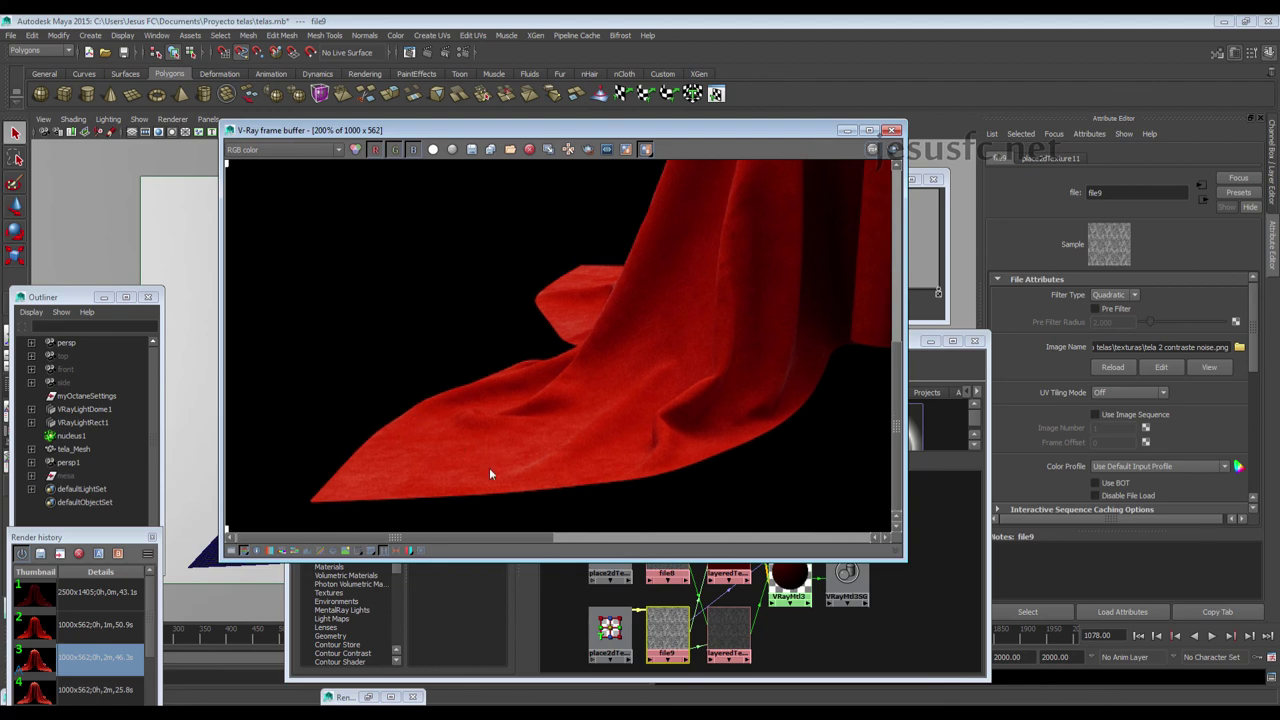
{"action": "scroll", "coordinate": [528, 382], "scroll_direction": "down", "scroll_amount": 1}
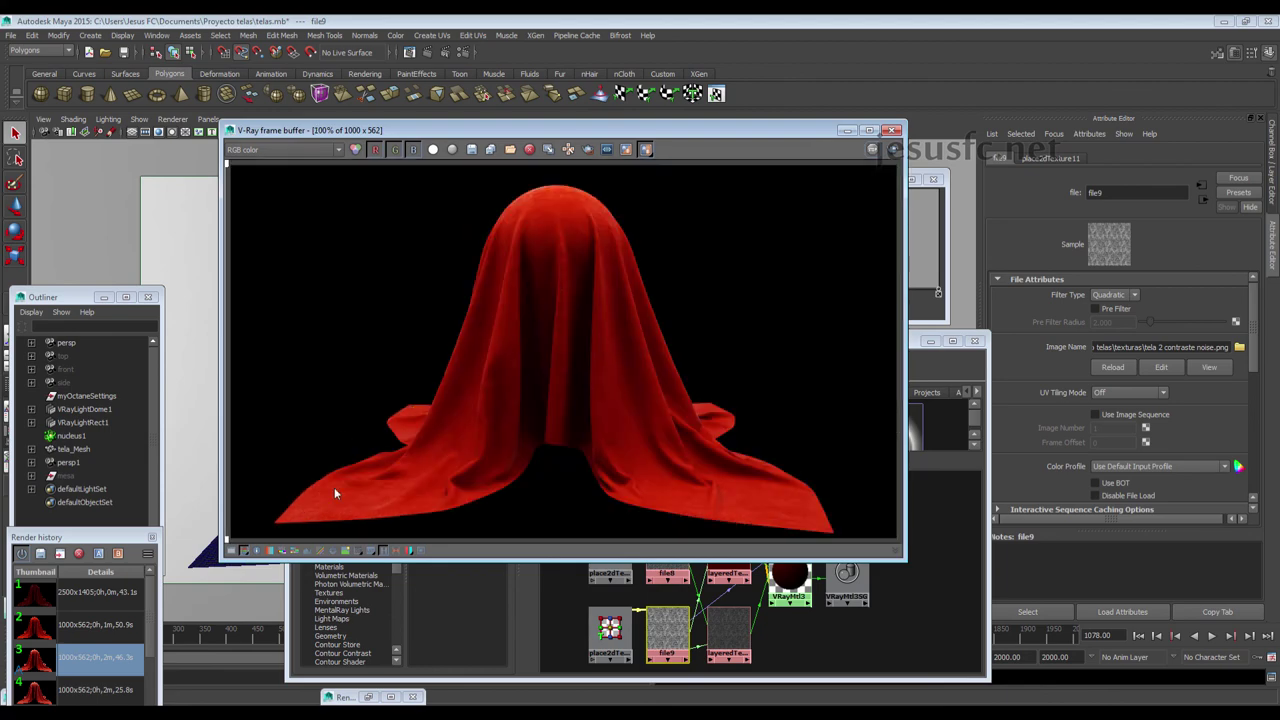
View the tela 2 contraste noise texture at full size, then return to the render
{"action": "left_click", "coordinate": [1188, 349]}
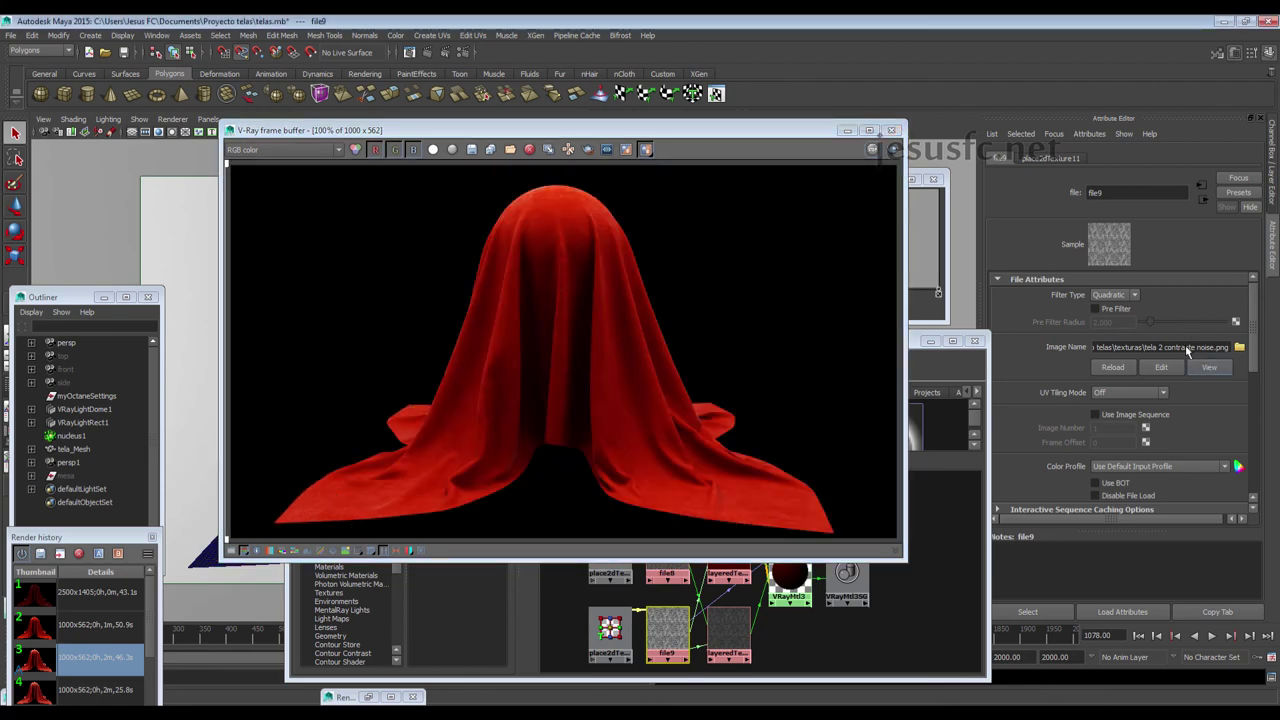
{"action": "left_click", "coordinate": [1209, 367]}
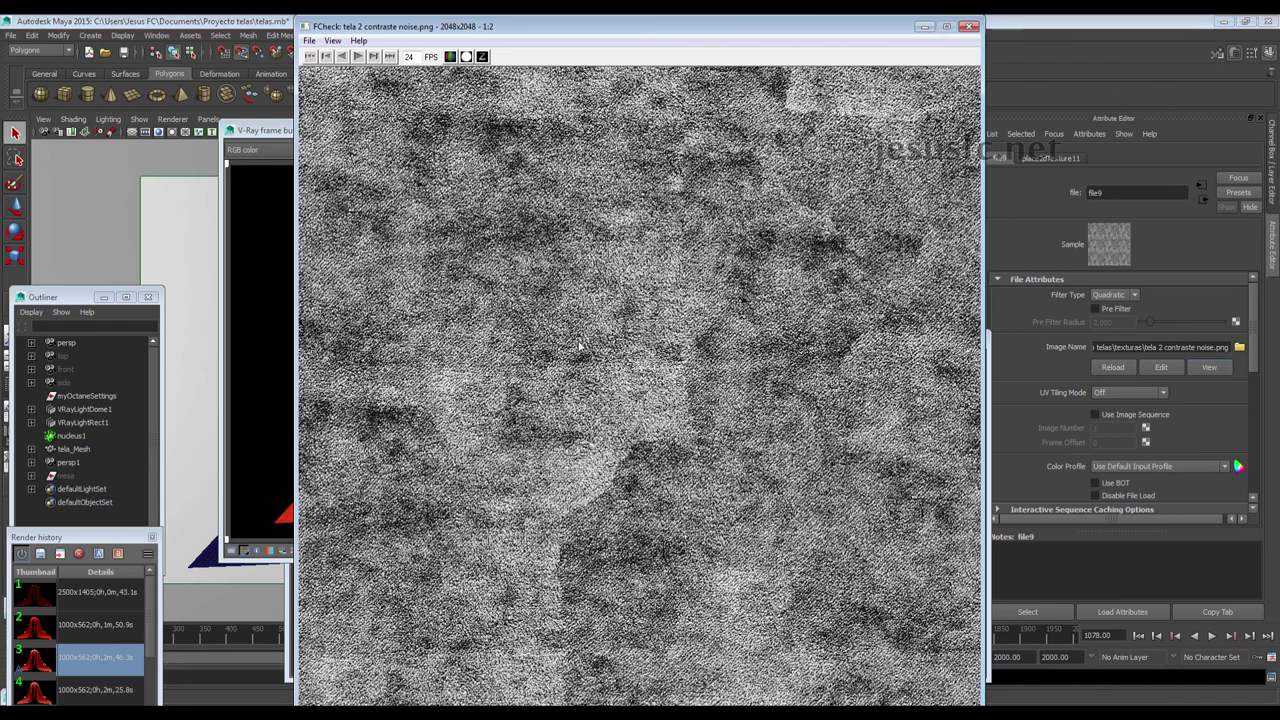
{"action": "left_click", "coordinate": [290, 307]}
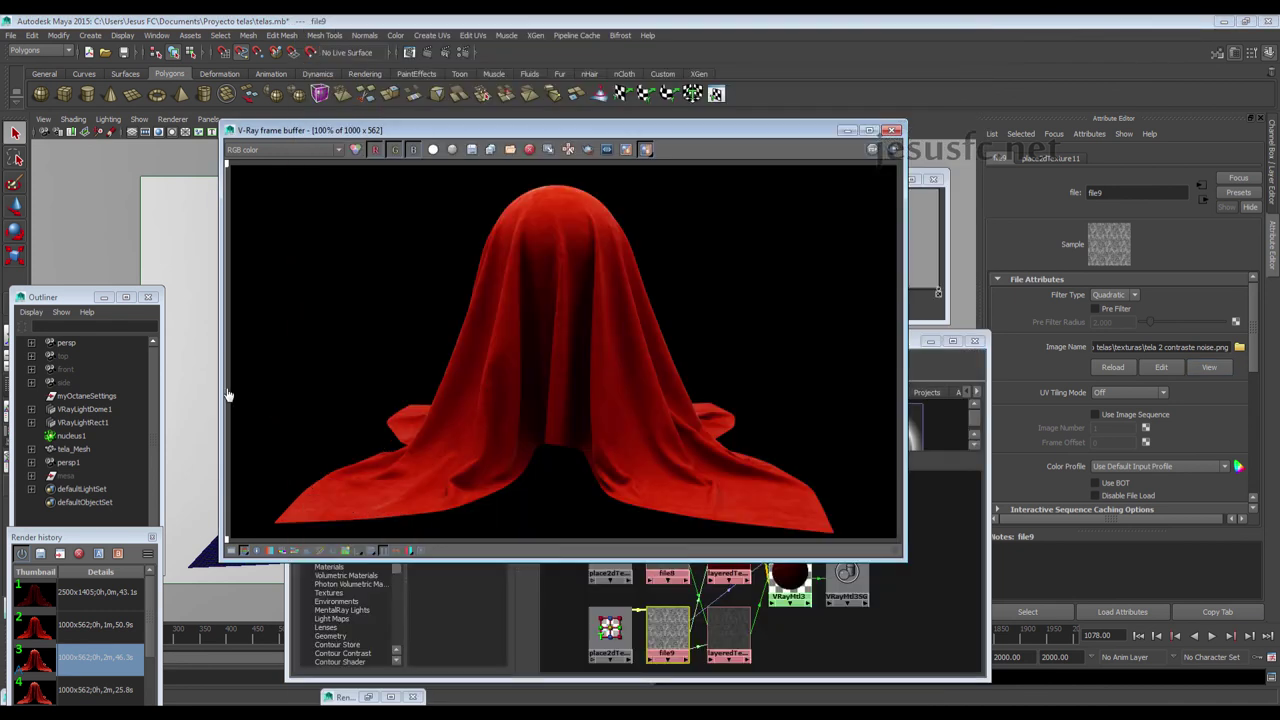
Sweep the compare wipe across the whole cloth against the earlier render
{"action": "left_click_drag", "start_coordinate": [228, 395], "coordinate": [650, 453]}
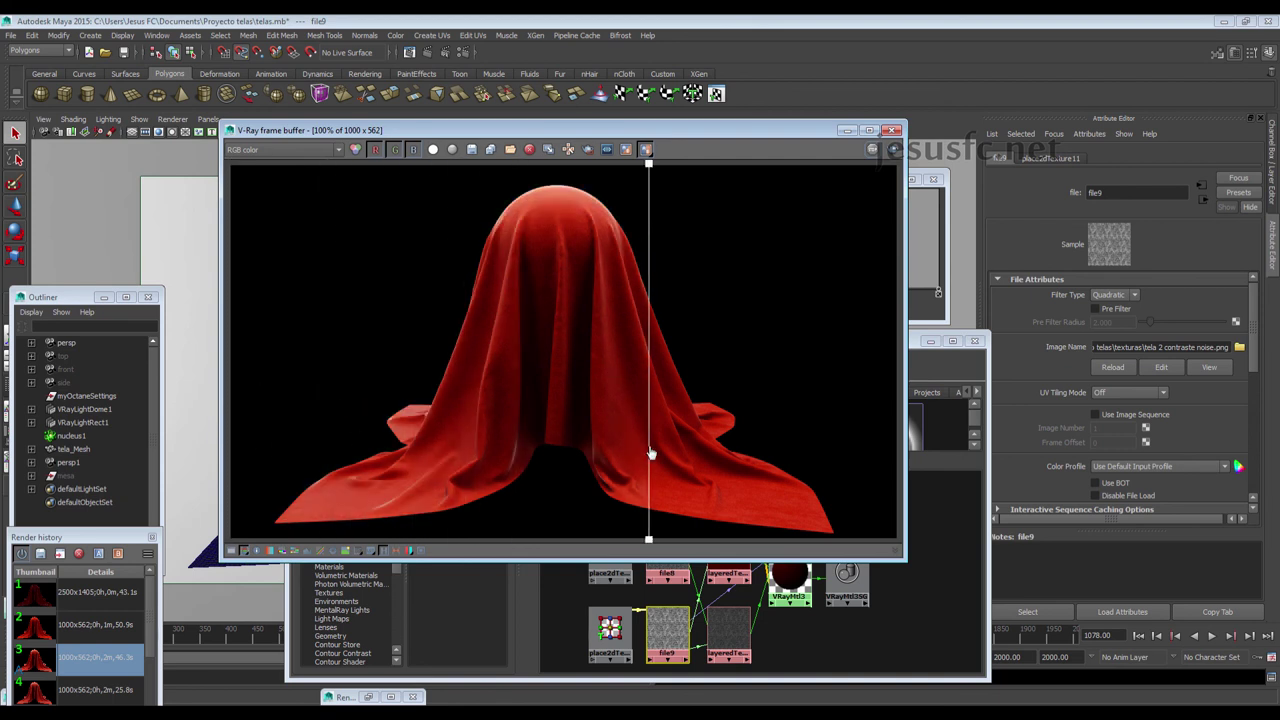
{"action": "left_click_drag", "start_coordinate": [650, 453], "coordinate": [250, 480]}
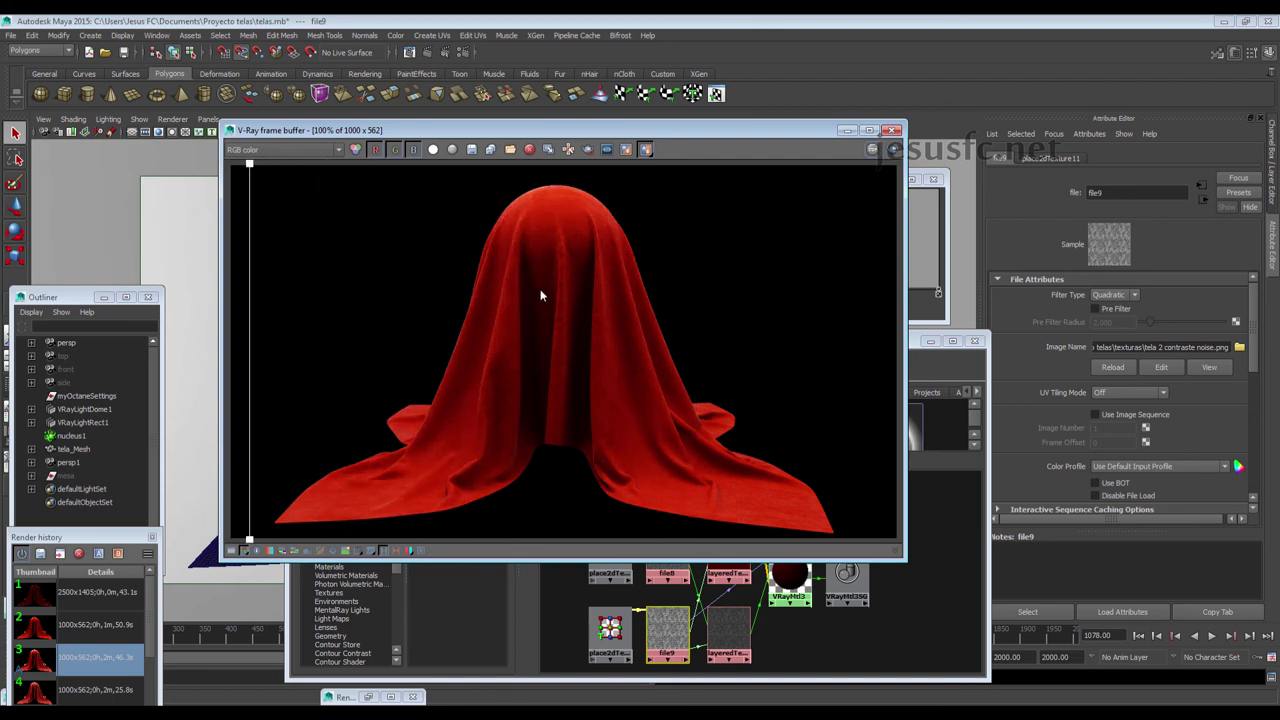
{"action": "left_click_drag", "start_coordinate": [252, 358], "coordinate": [232, 360]}
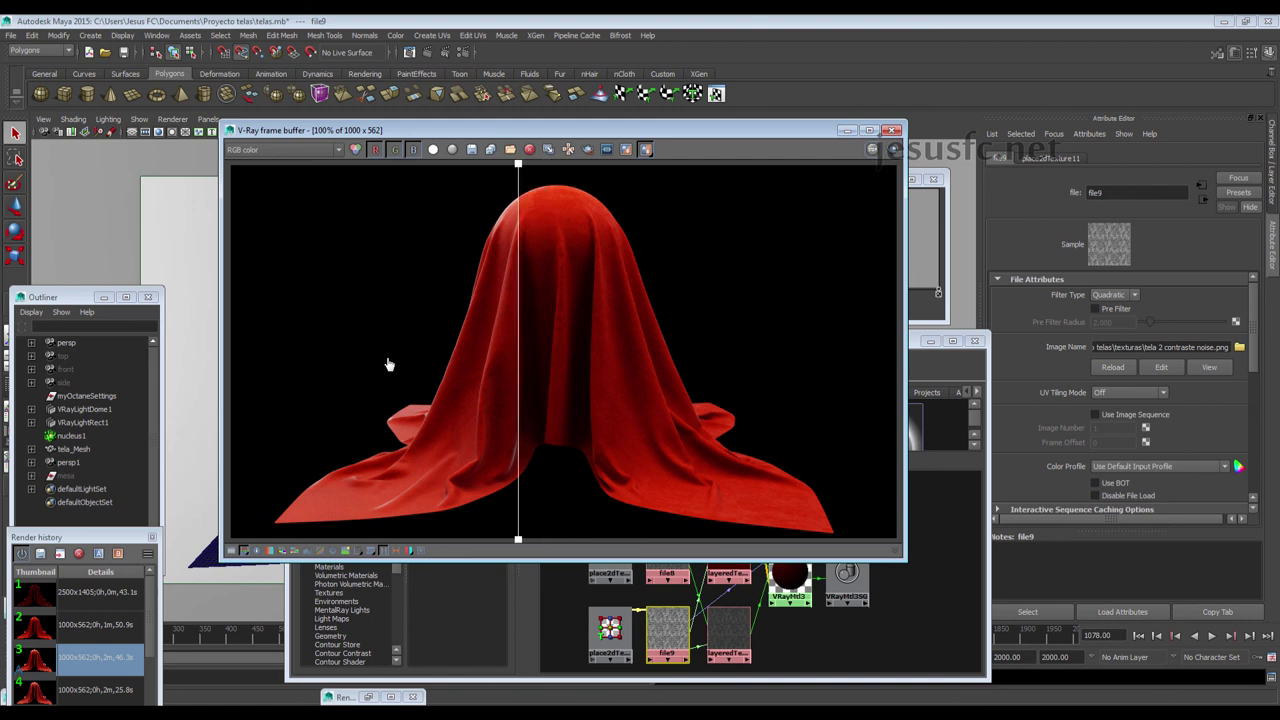
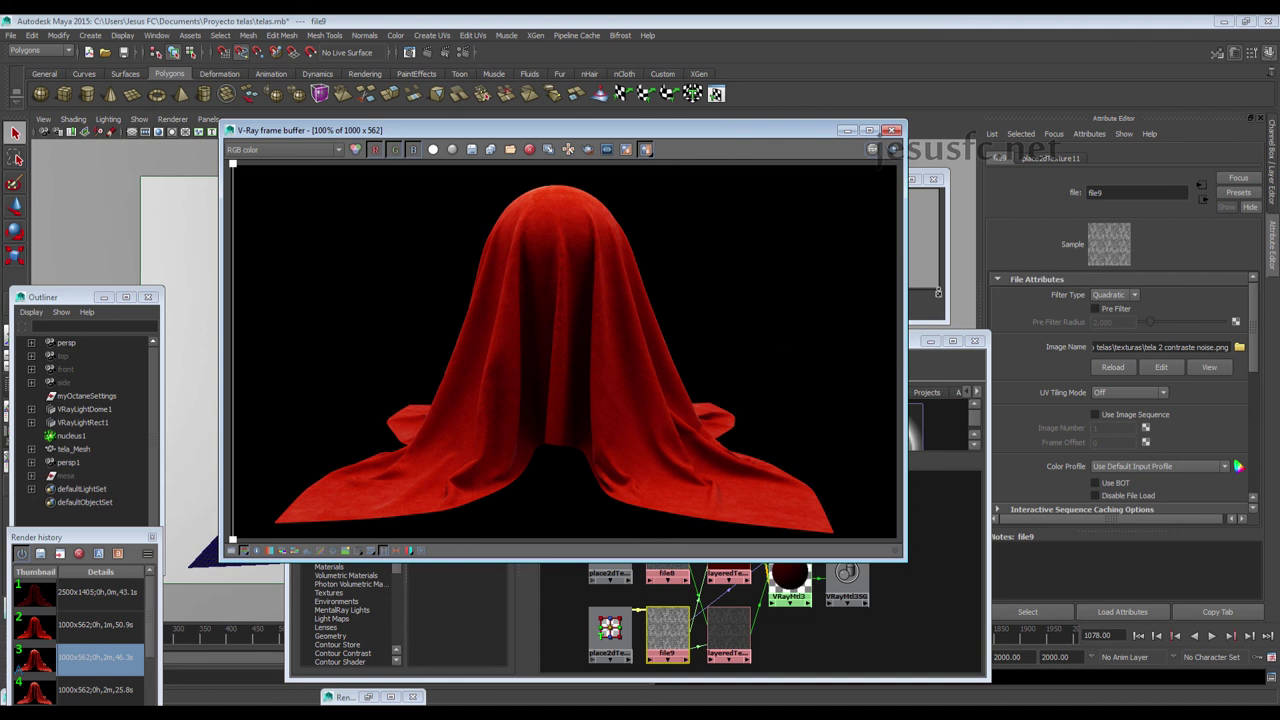
Confirm the 2500 x 1405 output resolution in Render Settings and start a V-Ray render
{"action": "left_click", "coordinate": [463, 52]}
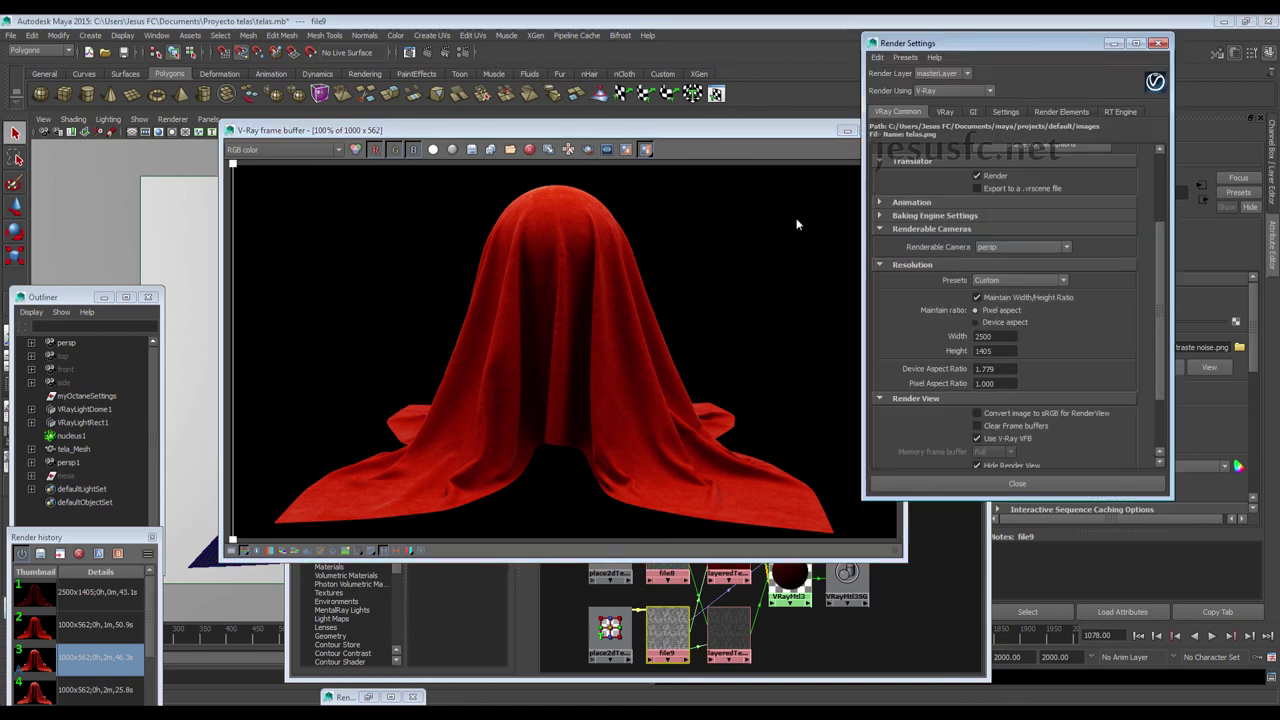
{"action": "left_click", "coordinate": [694, 96]}
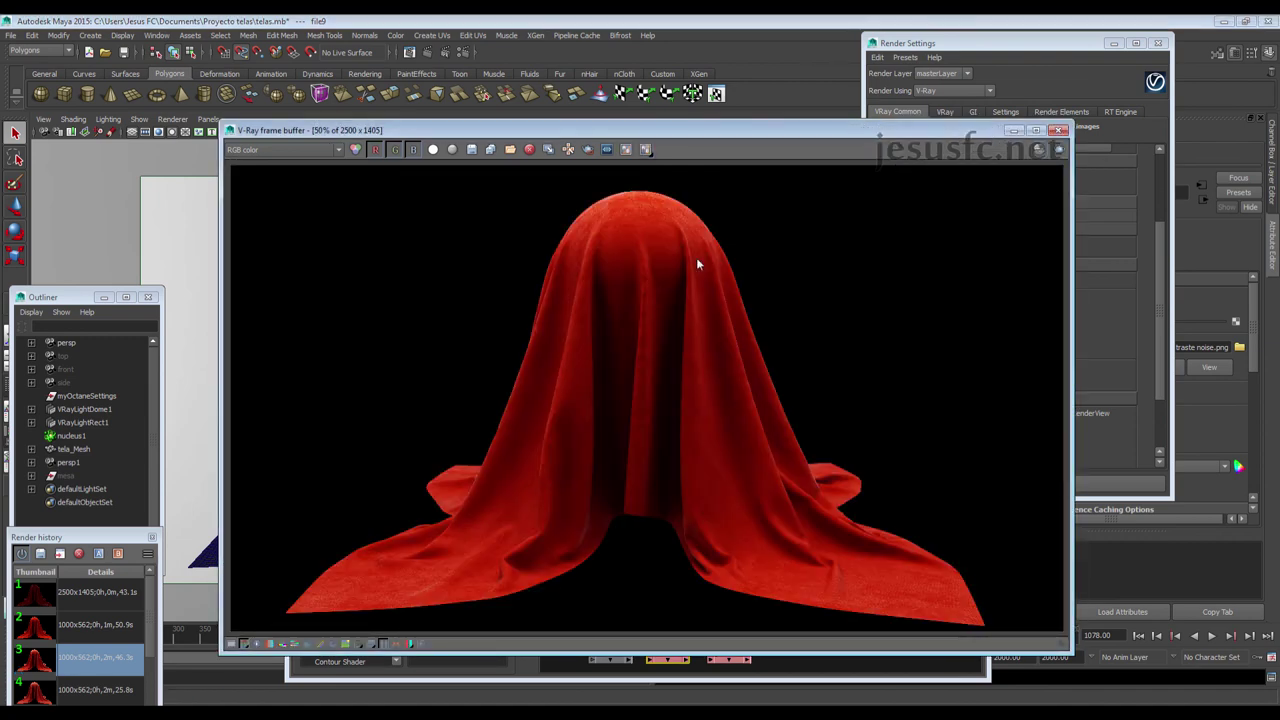
View the render at 100% in a maximized frame buffer, panned to the lower cloth folds
{"action": "scroll", "coordinate": [698, 264], "scroll_direction": "up", "scroll_amount": 3}
{"action": "scroll", "coordinate": [698, 264], "scroll_direction": "down", "scroll_amount": 1}
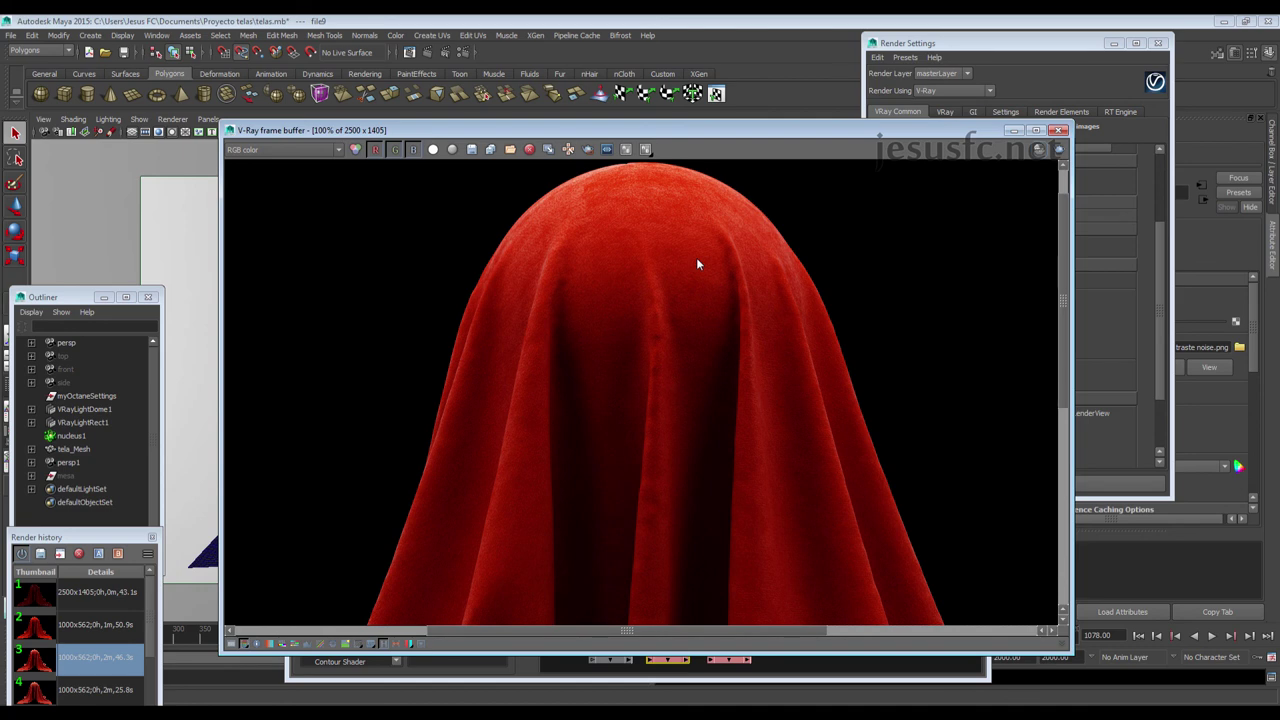
{"action": "key", "text": "super+Up"}
{"action": "middle_click_drag", "start_coordinate": [698, 264], "coordinate": [788, 144]}
{"action": "mouse_move", "coordinate": [698, 264]}
{"action": "middle_mouse_down"}
{"action": "mouse_move", "coordinate": [823, 144]}
{"action": "mouse_move", "coordinate": [698, 242]}
{"action": "middle_mouse_up"}
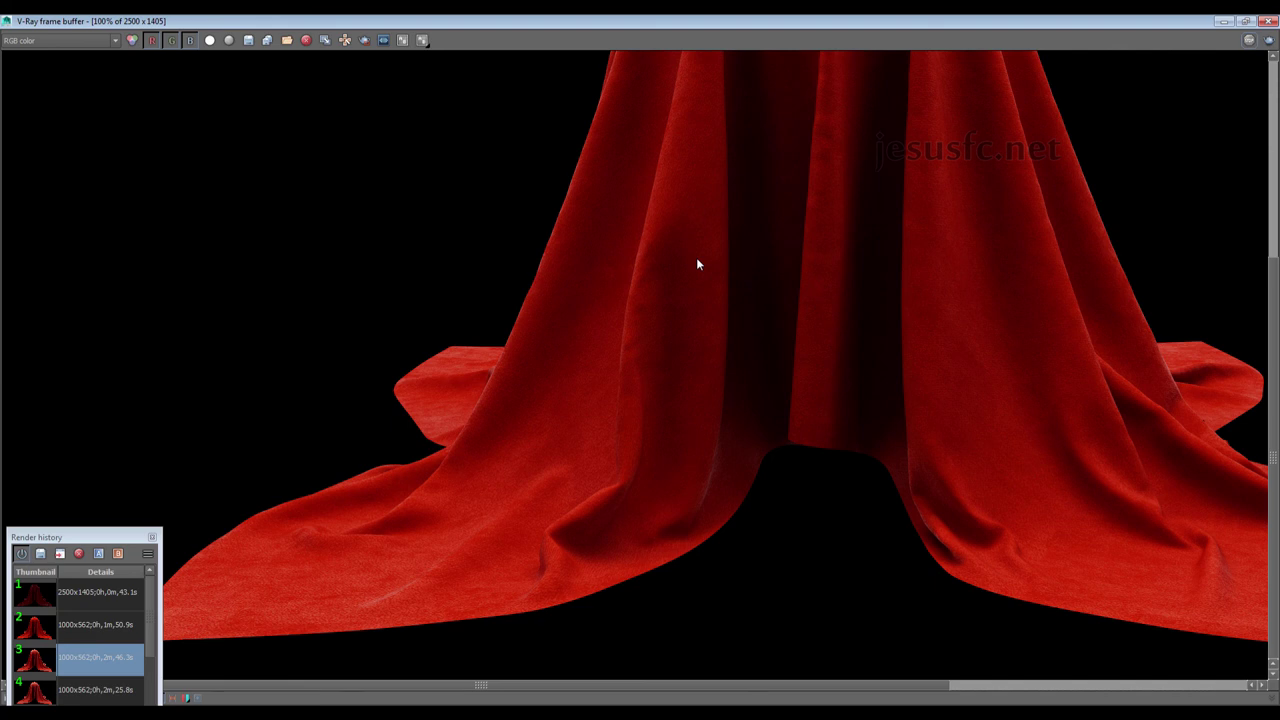
Pan across the render at 100% and 200% zoom to inspect the velvet pile
{"action": "middle_click_drag", "start_coordinate": [698, 264], "coordinate": [318, 294]}
{"action": "mouse_move", "coordinate": [698, 264]}
{"action": "middle_mouse_down"}
{"action": "mouse_move", "coordinate": [690, 236]}
{"action": "mouse_move", "coordinate": [771, 349]}
{"action": "middle_mouse_up"}
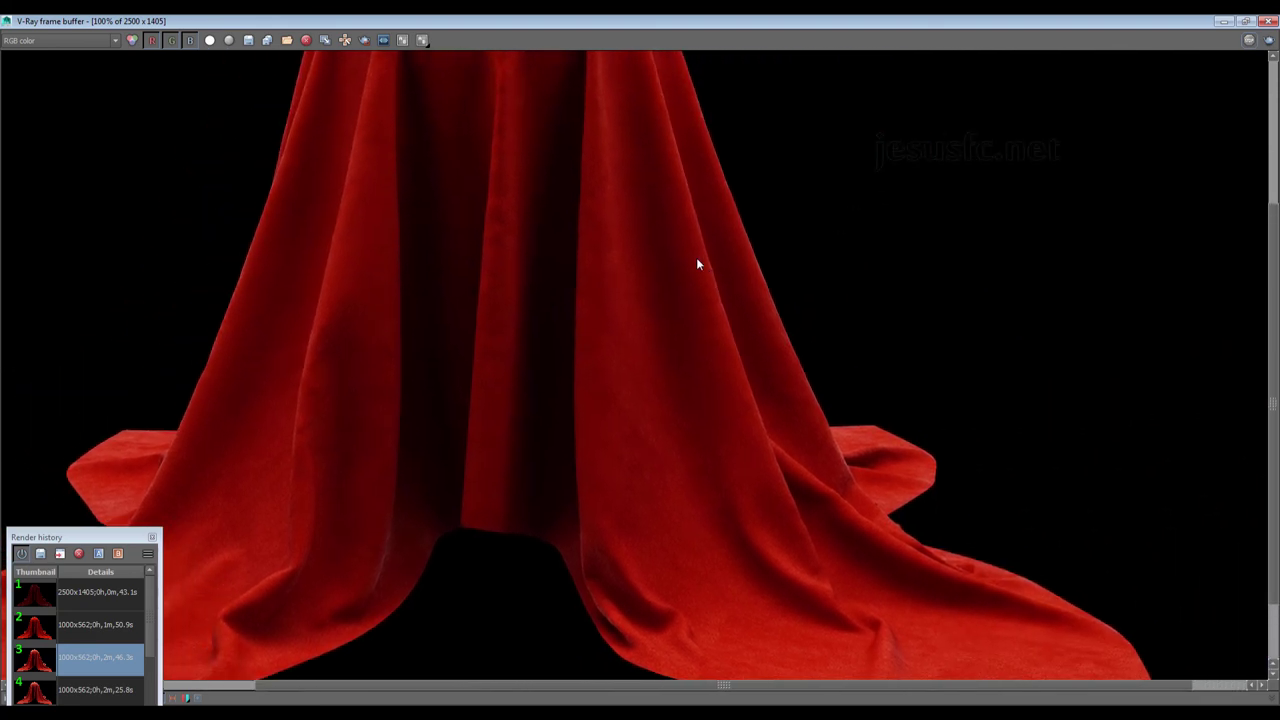
{"action": "middle_click_drag", "start_coordinate": [698, 264], "coordinate": [758, 444]}
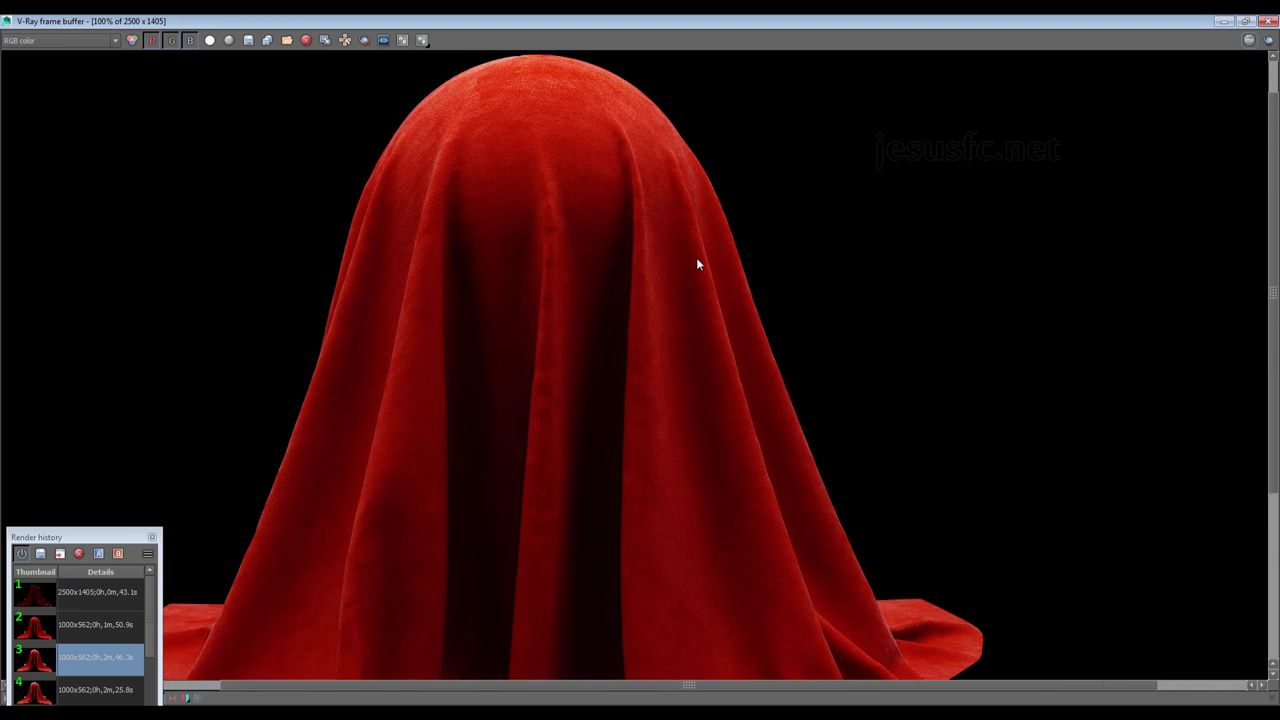
{"action": "scroll", "coordinate": [698, 264], "scroll_direction": "up", "scroll_amount": 1}
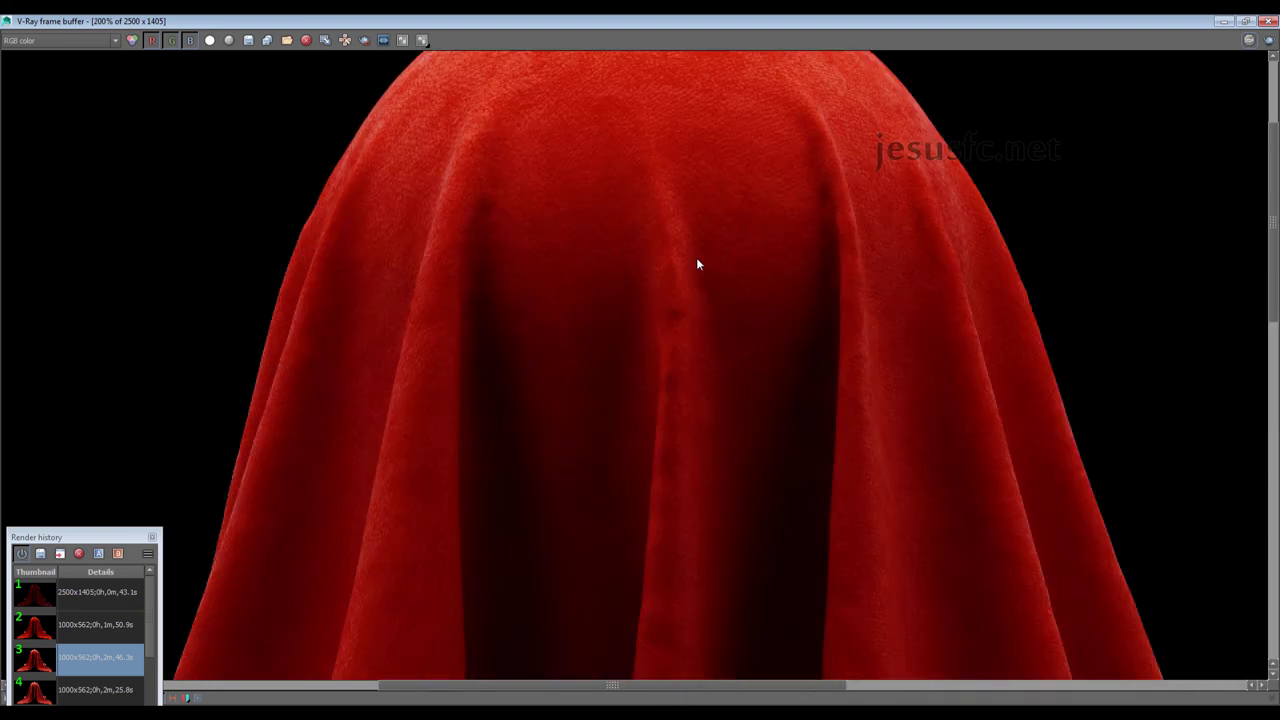
{"action": "middle_click_drag", "start_coordinate": [698, 264], "coordinate": [748, 364]}
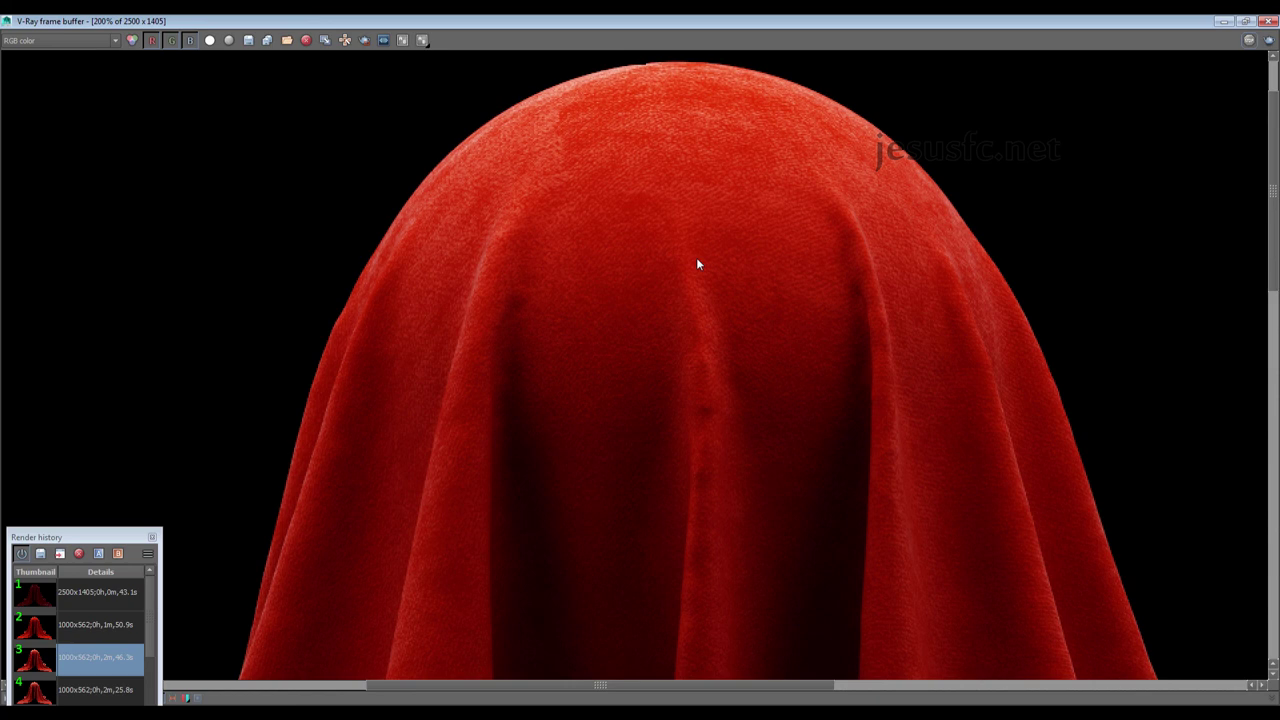
{"action": "mouse_move", "coordinate": [698, 264]}
{"action": "middle_mouse_down"}
{"action": "mouse_move", "coordinate": [690, 90]}
{"action": "mouse_move", "coordinate": [480, 94]}
{"action": "middle_mouse_up"}
{"action": "middle_click_drag", "start_coordinate": [698, 264], "coordinate": [655, 60]}
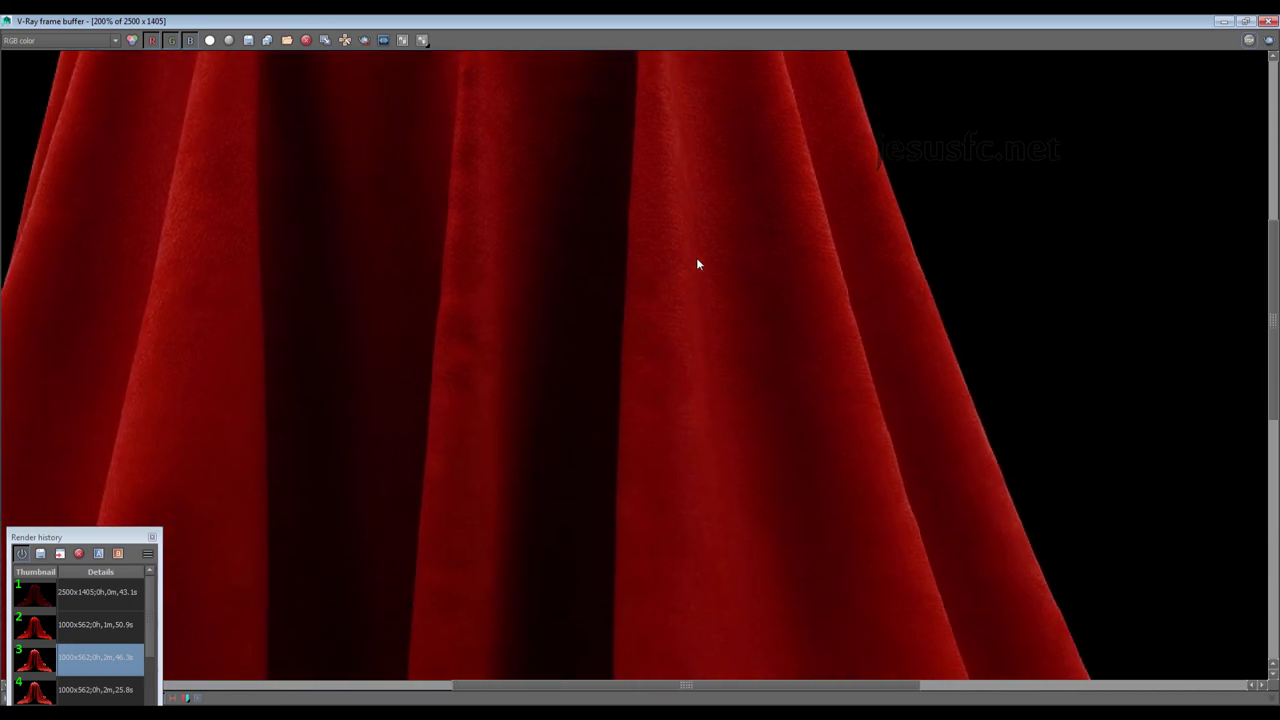
Re-zoom between 100% and 200% and pan to examine other areas of the cloth
{"action": "scroll", "coordinate": [698, 264], "scroll_direction": "down", "scroll_amount": 2}
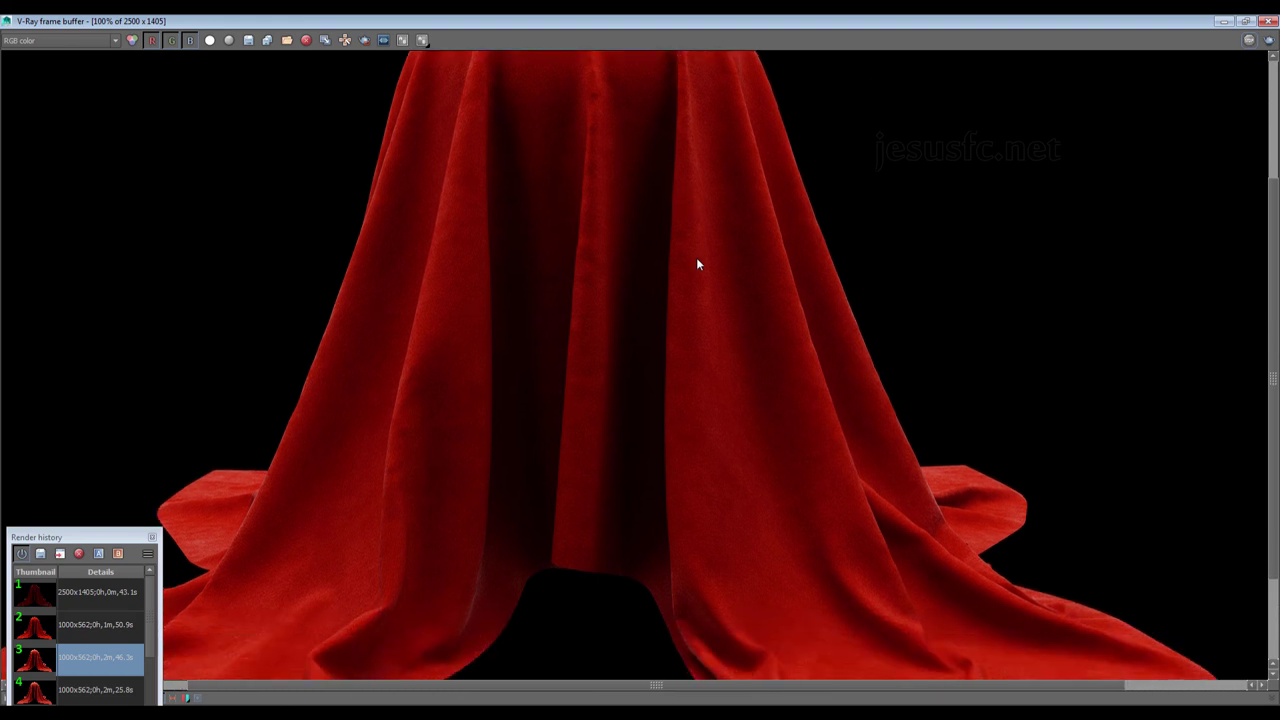
{"action": "middle_click_drag", "start_coordinate": [698, 264], "coordinate": [668, 207]}
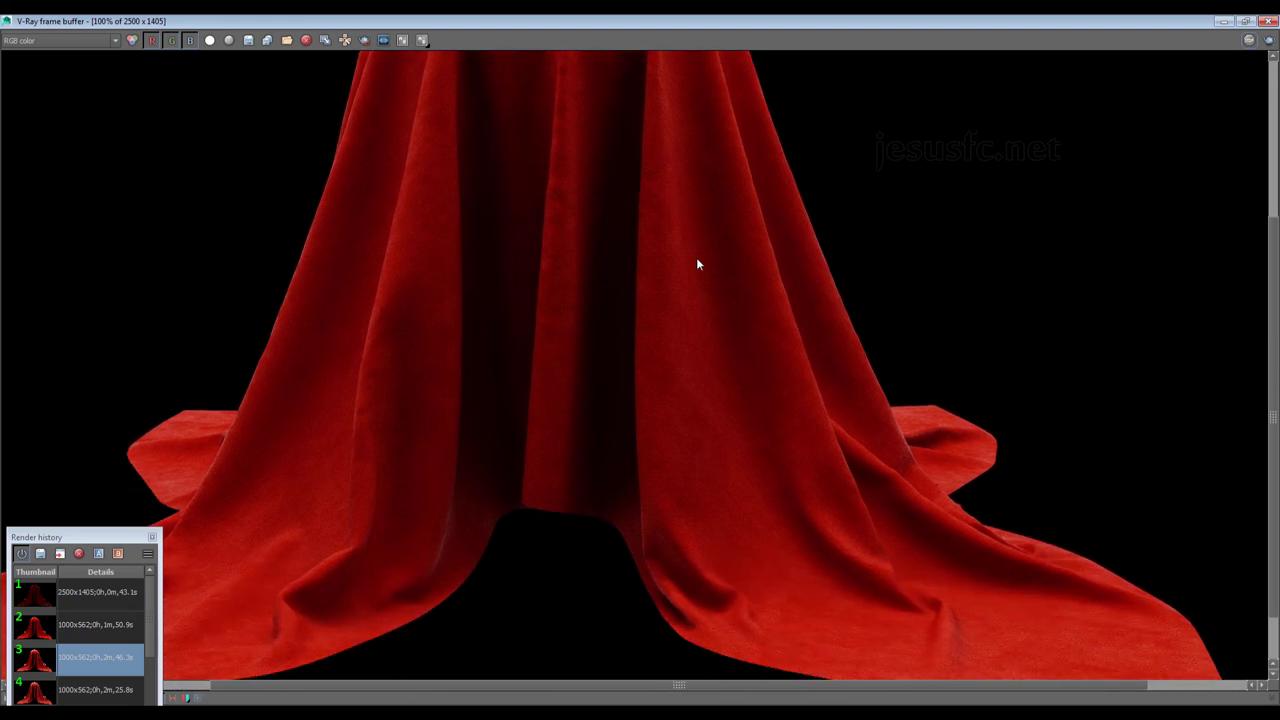
{"action": "scroll", "coordinate": [698, 264], "scroll_direction": "up", "scroll_amount": 1}
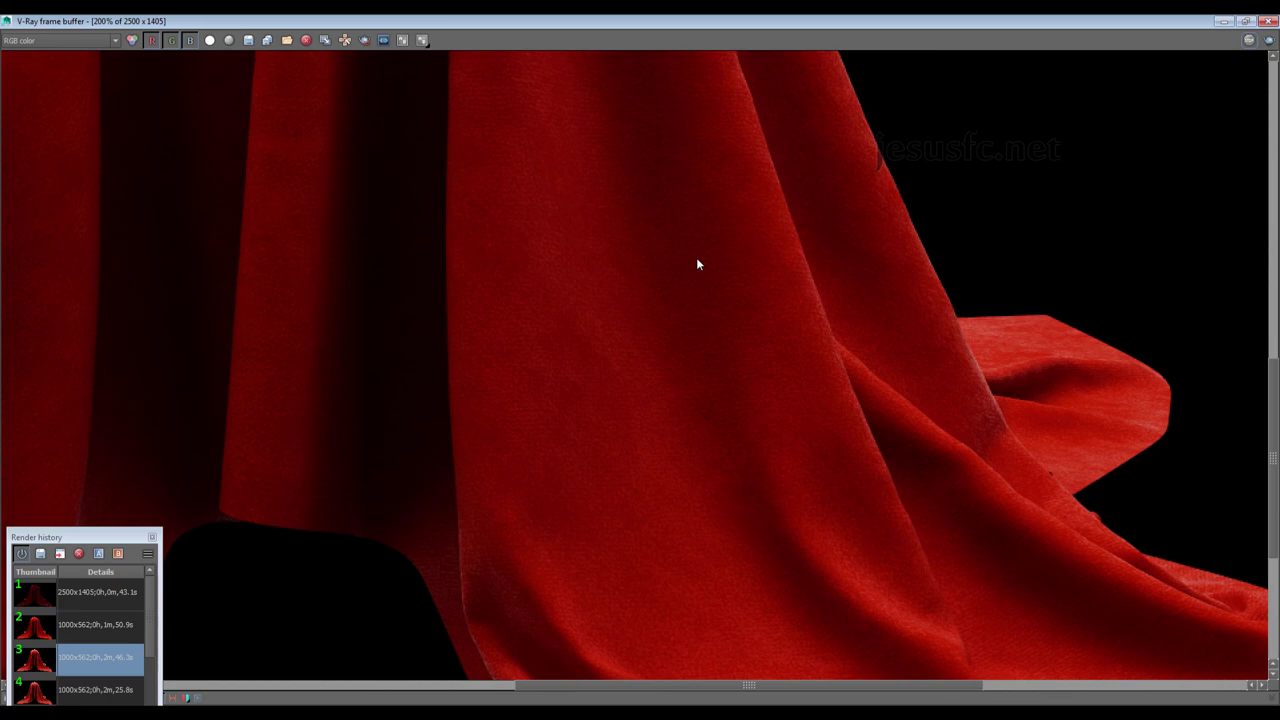
{"action": "middle_click_drag", "start_coordinate": [698, 264], "coordinate": [533, 84]}
{"action": "middle_click_drag", "start_coordinate": [698, 264], "coordinate": [533, 84]}
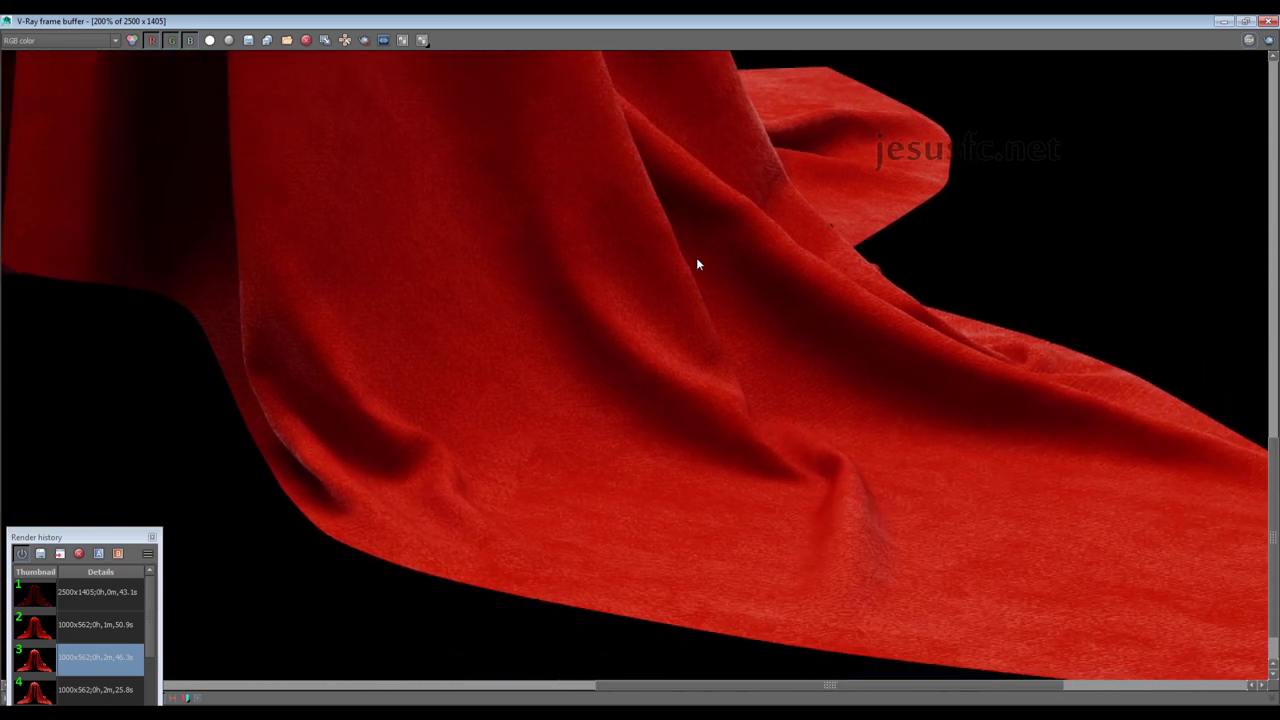
{"action": "middle_click_drag", "start_coordinate": [698, 264], "coordinate": [568, 249]}
{"action": "scroll", "coordinate": [698, 264], "scroll_direction": "down", "scroll_amount": 1}
Zoom out to 50% with the whole cloth dome in view and restore the window size
{"action": "middle_click_drag", "start_coordinate": [698, 264], "coordinate": [820, 264]}
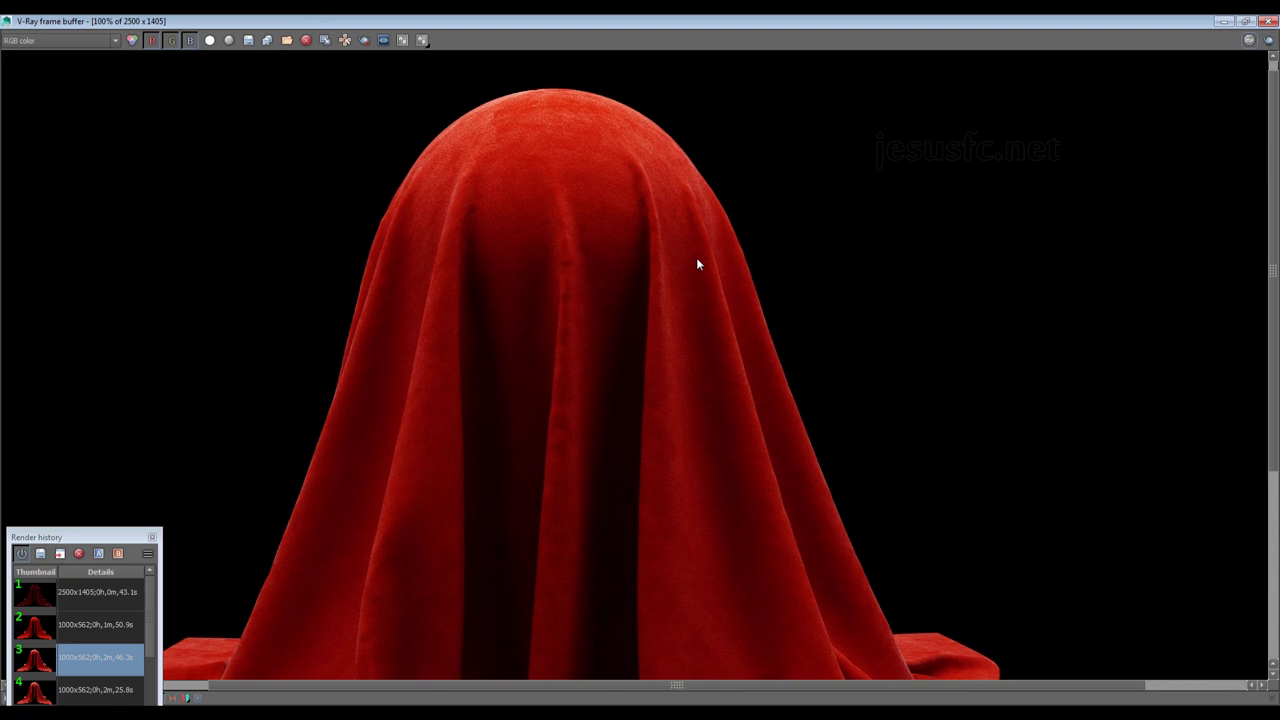
{"action": "scroll", "coordinate": [698, 264], "scroll_direction": "down", "scroll_amount": 3}
{"action": "scroll", "coordinate": [698, 264], "scroll_direction": "down", "scroll_amount": 2}
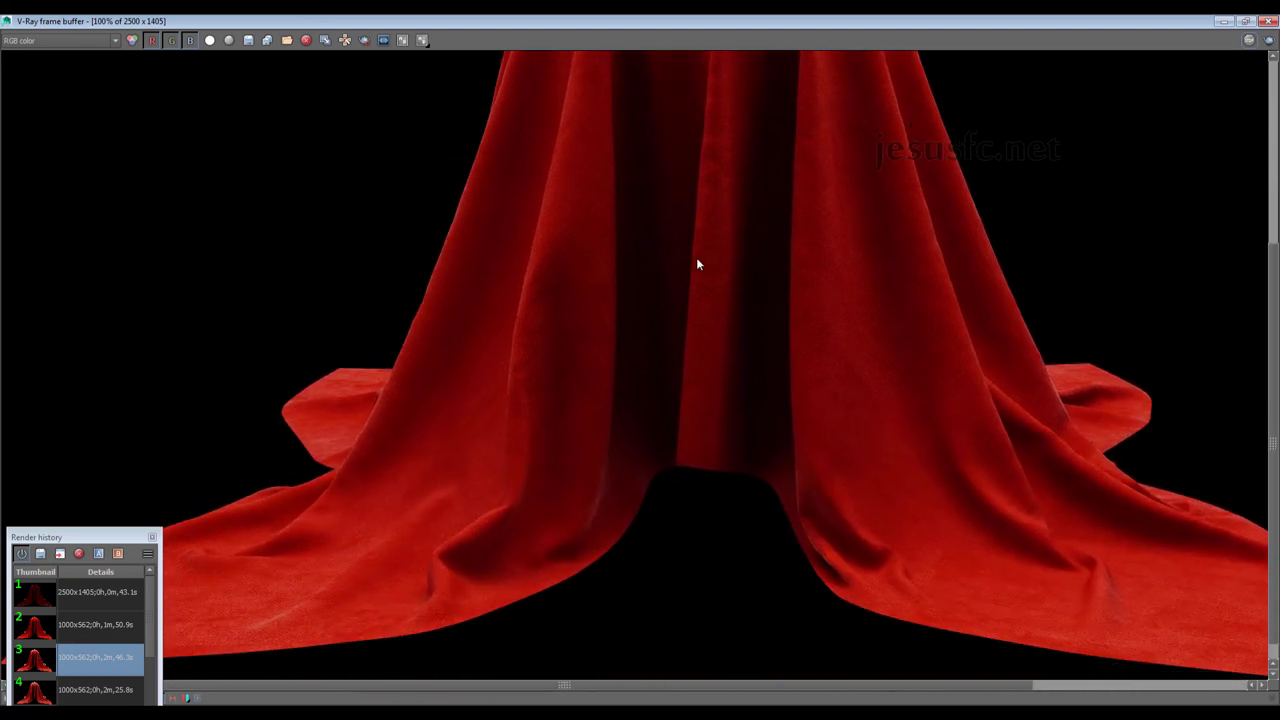
{"action": "scroll", "coordinate": [698, 264], "scroll_direction": "down", "scroll_amount": 2}
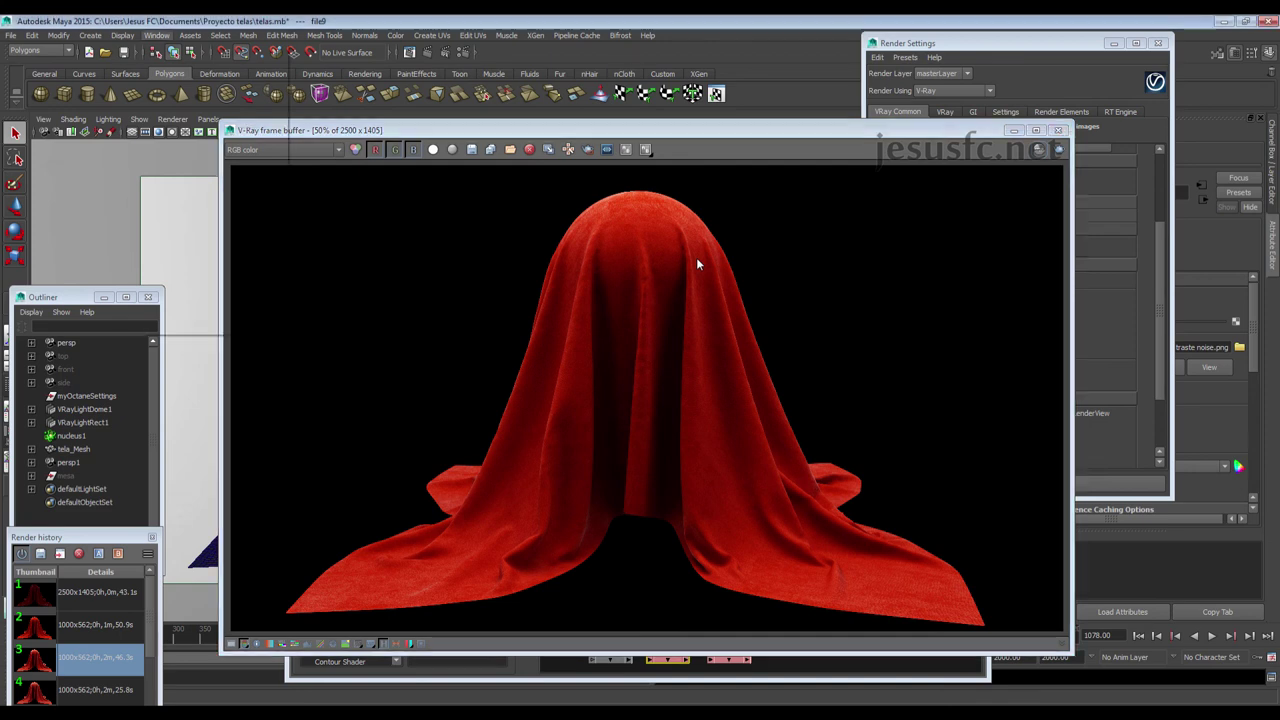
Show the velvet shading network in the Hypershade, dismissing the FCheck noise texture preview
{"action": "left_click", "coordinate": [156, 35]}
{"action": "left_click", "coordinate": [340, 87]}
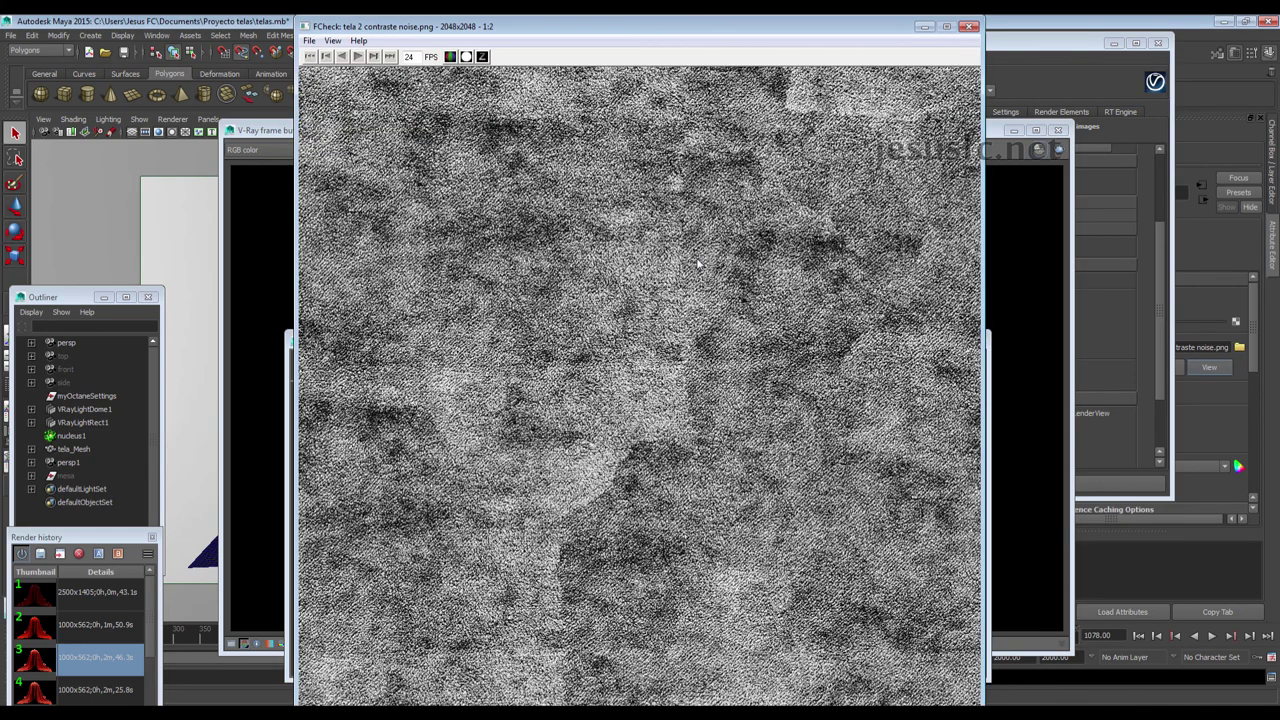
{"action": "key", "text": "Escape"}
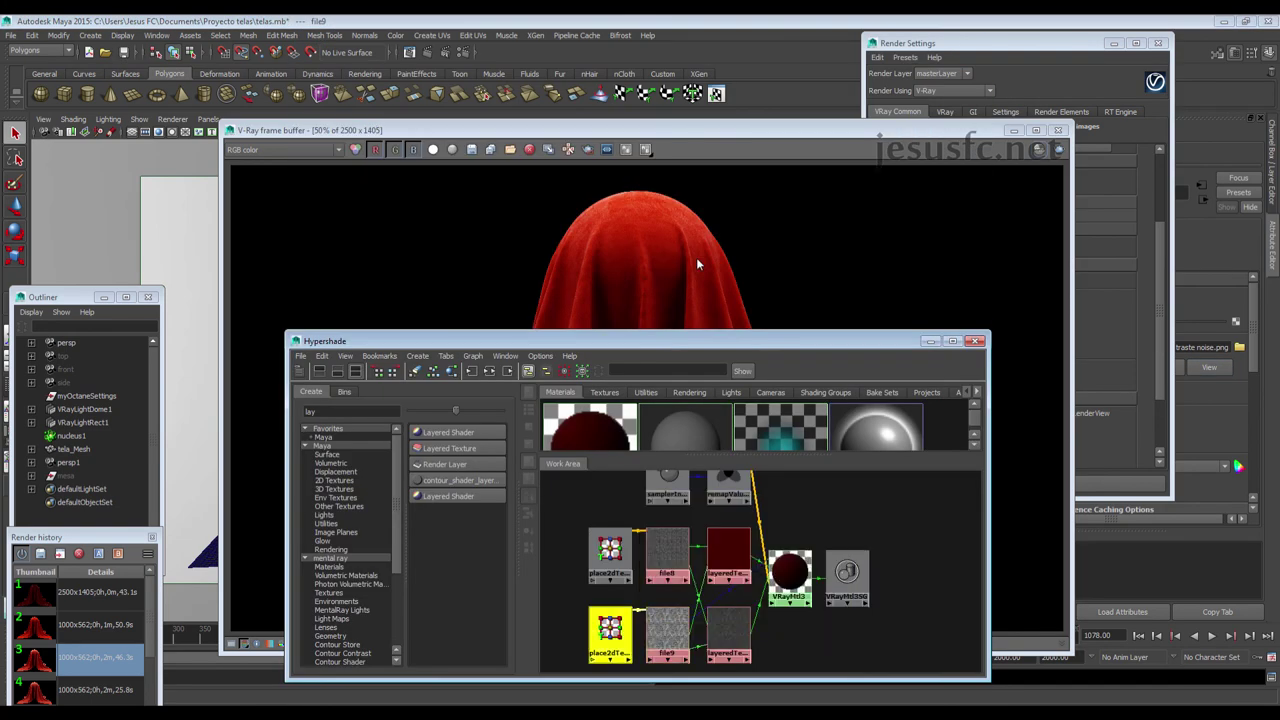
Review place2dTexture11, place2dTexture10 (repeats 3 and 10), file8 and file9, then show the full render
{"action": "left_click", "coordinate": [698, 264]}
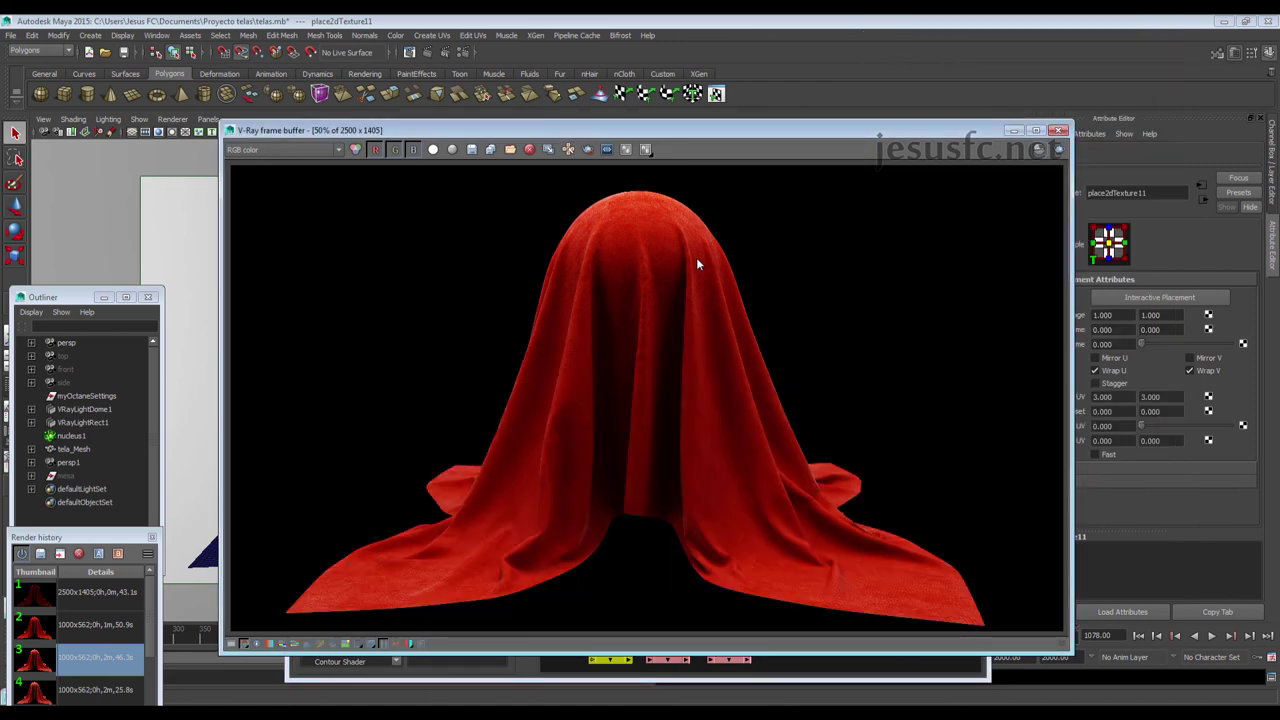
{"action": "key", "text": "alt+Tab"}
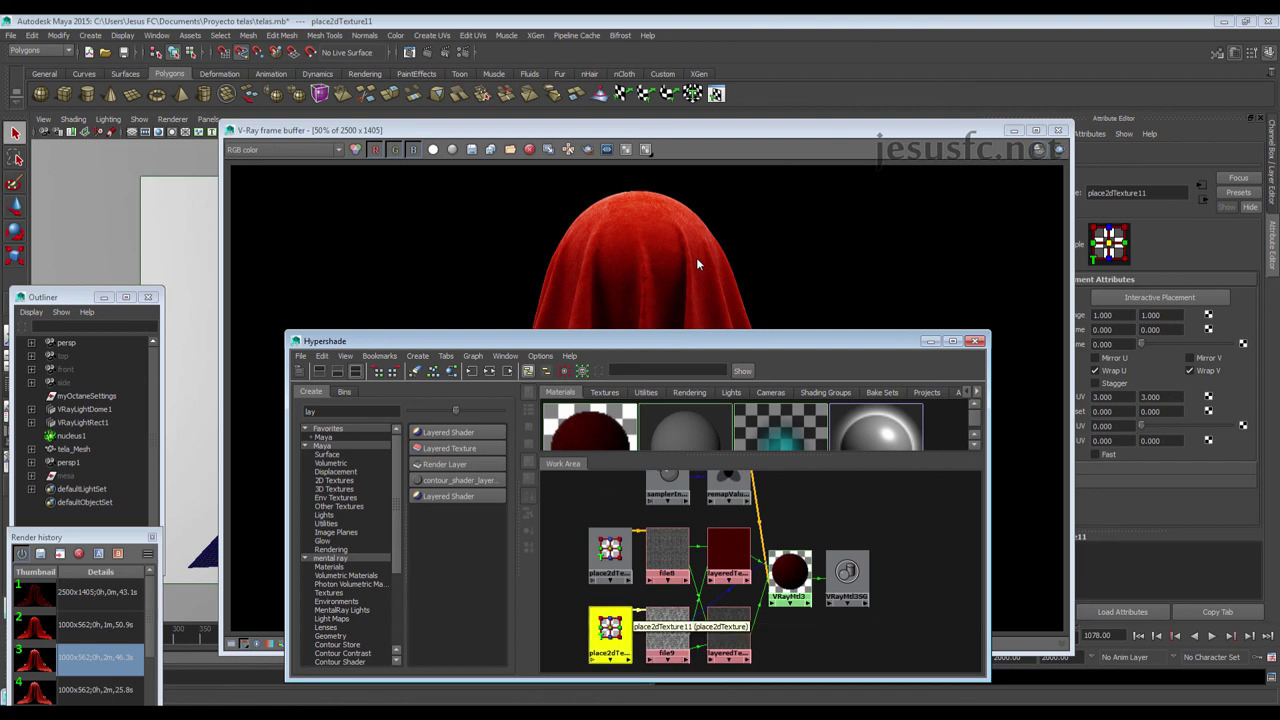
{"action": "key", "text": "Up"}
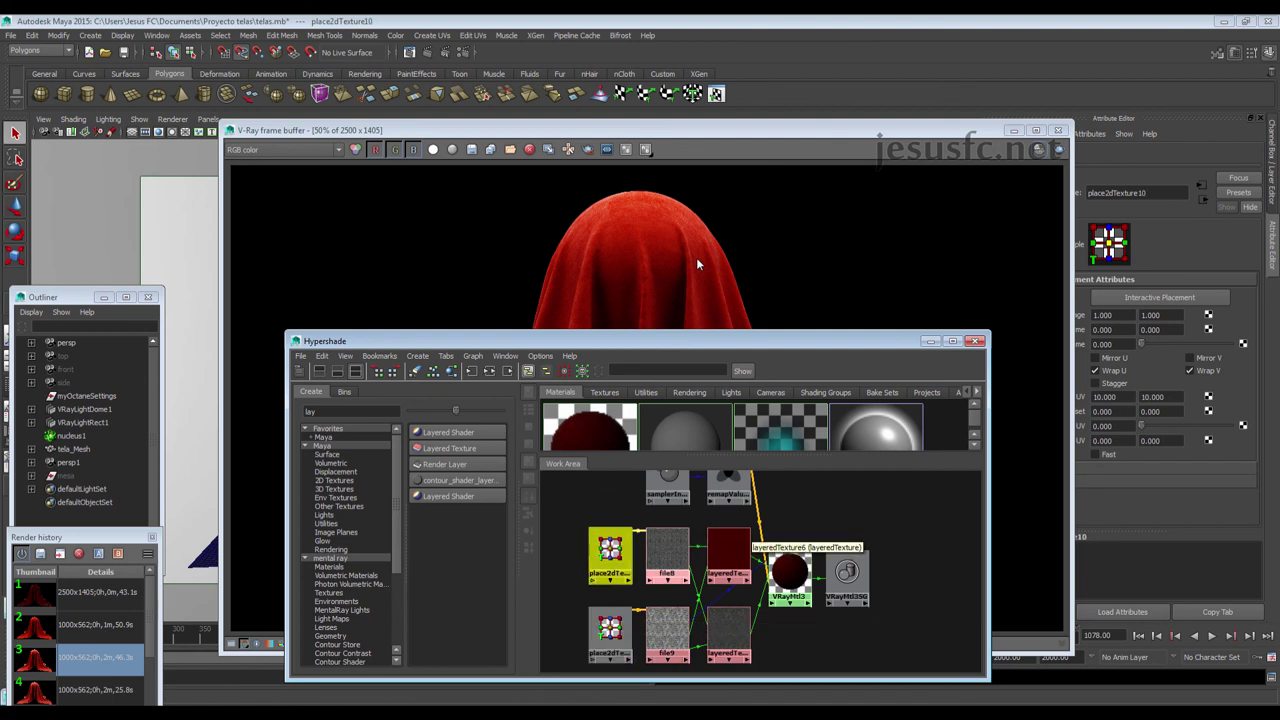
{"action": "key", "text": "Right"}
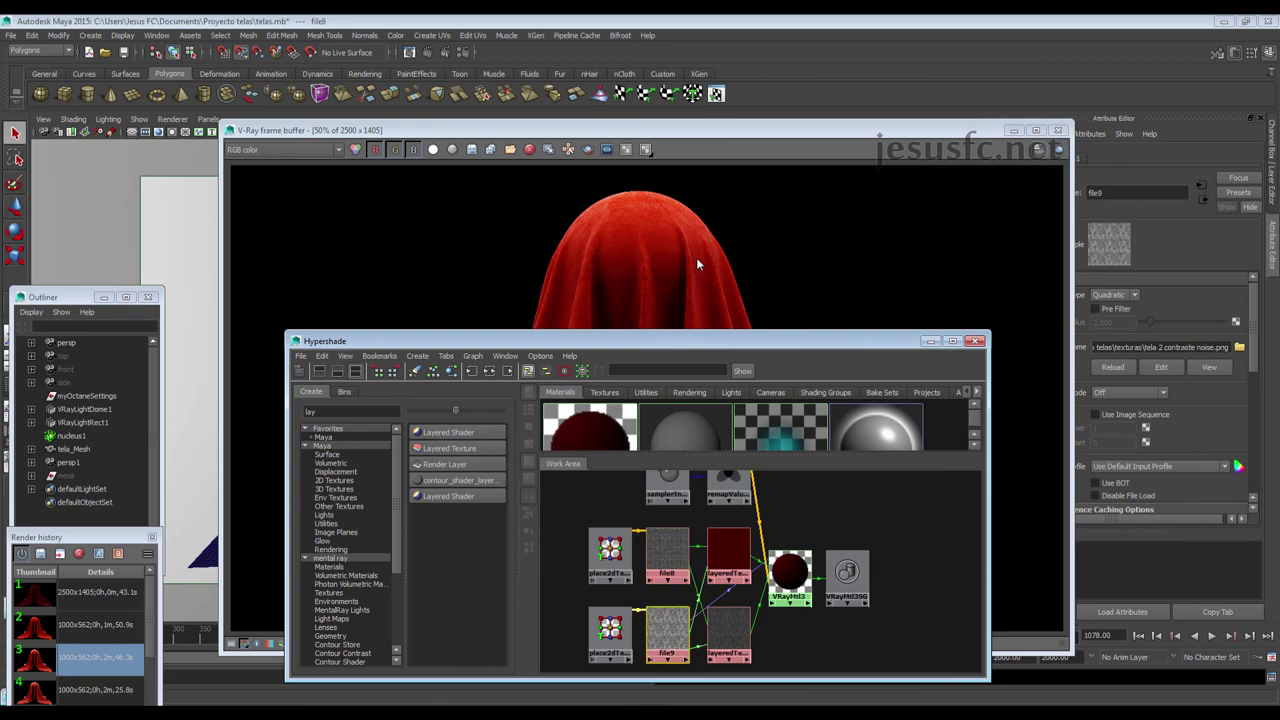
{"action": "left_click", "coordinate": [697, 264]}
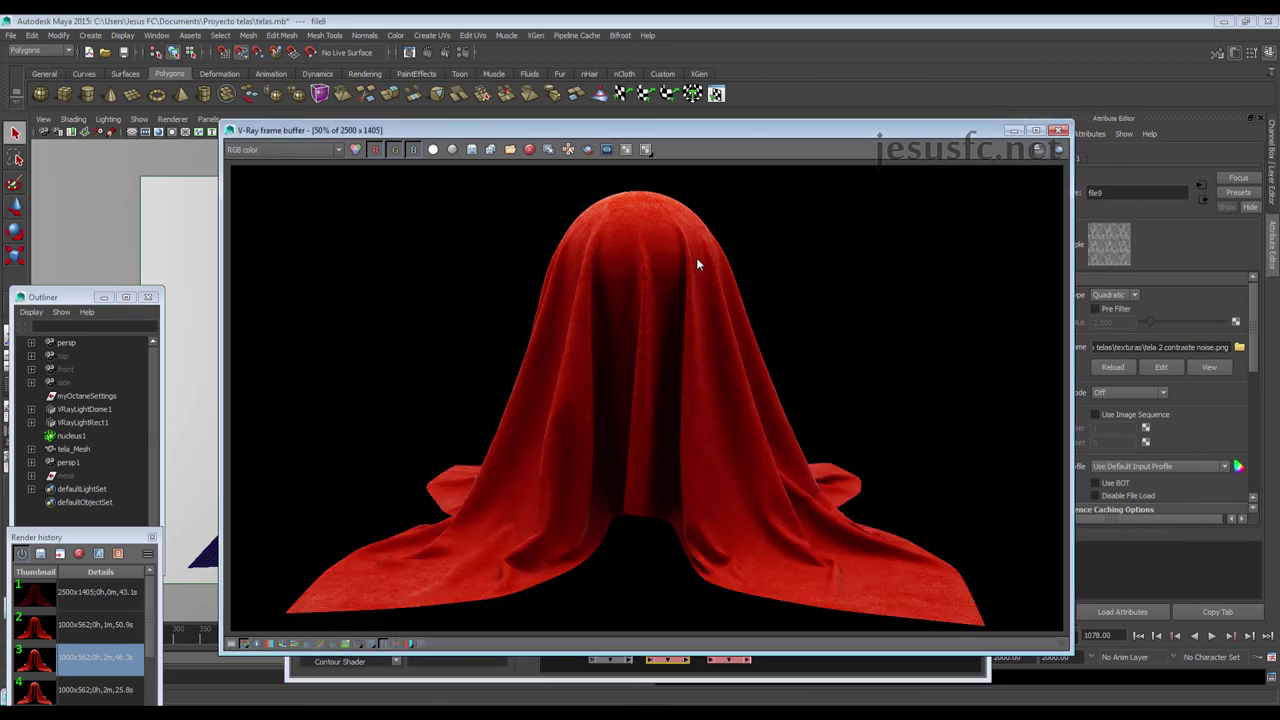